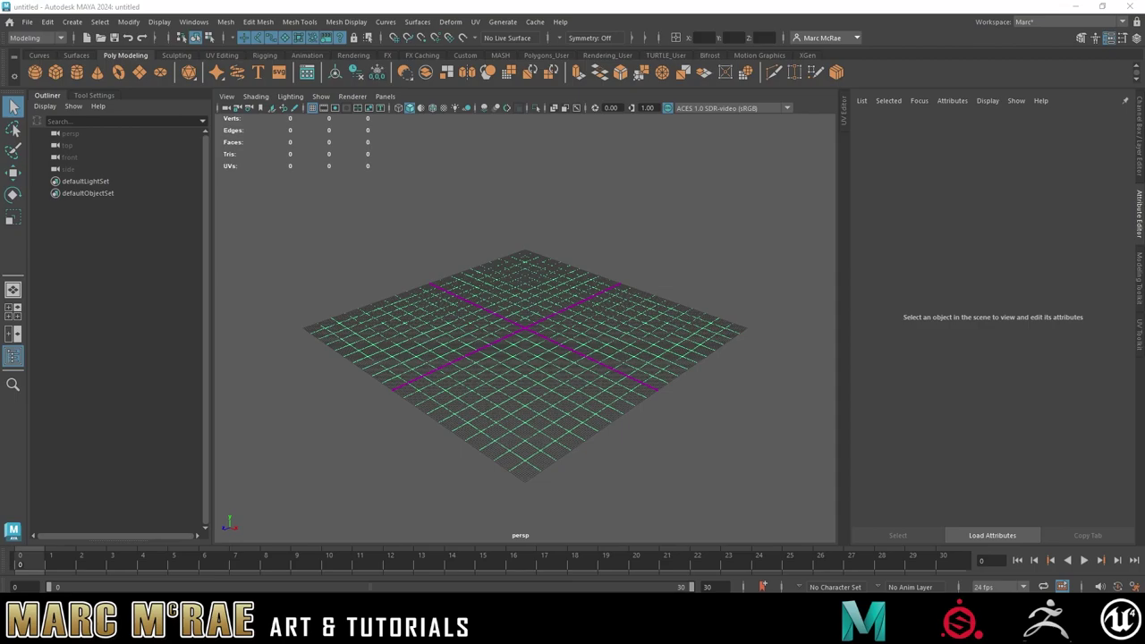
# - Position the nut reference photo over the viewport, then close it
pyautogui.moveTo(926, 18); pyautogui.dragTo(512, 76)
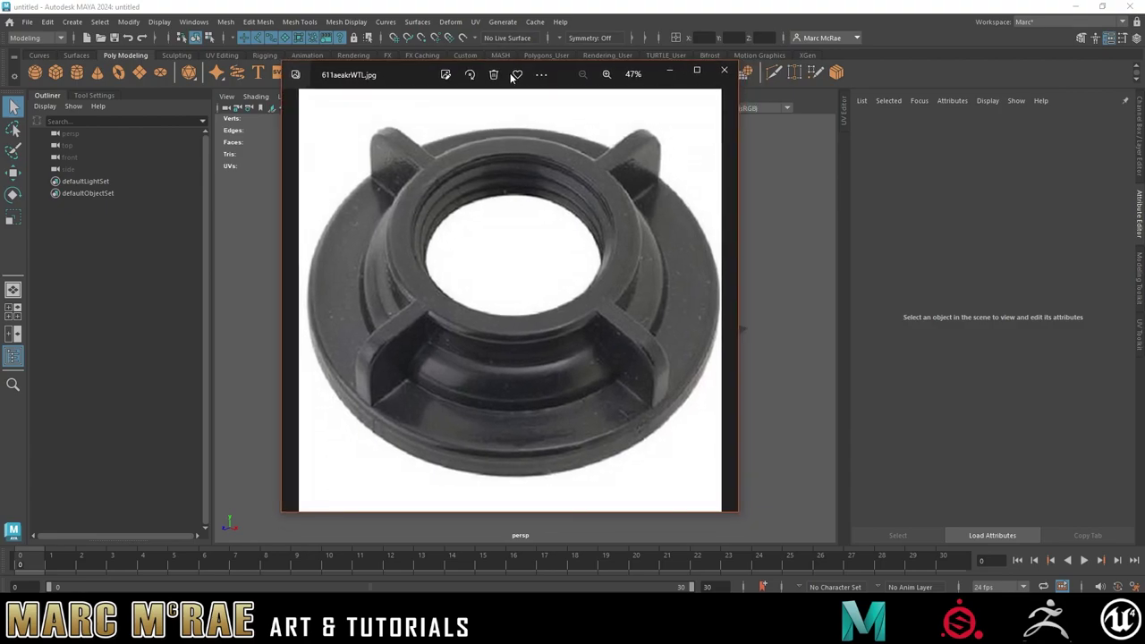
pyautogui.moveTo(512, 76); pyautogui.dragTo(504, 77)
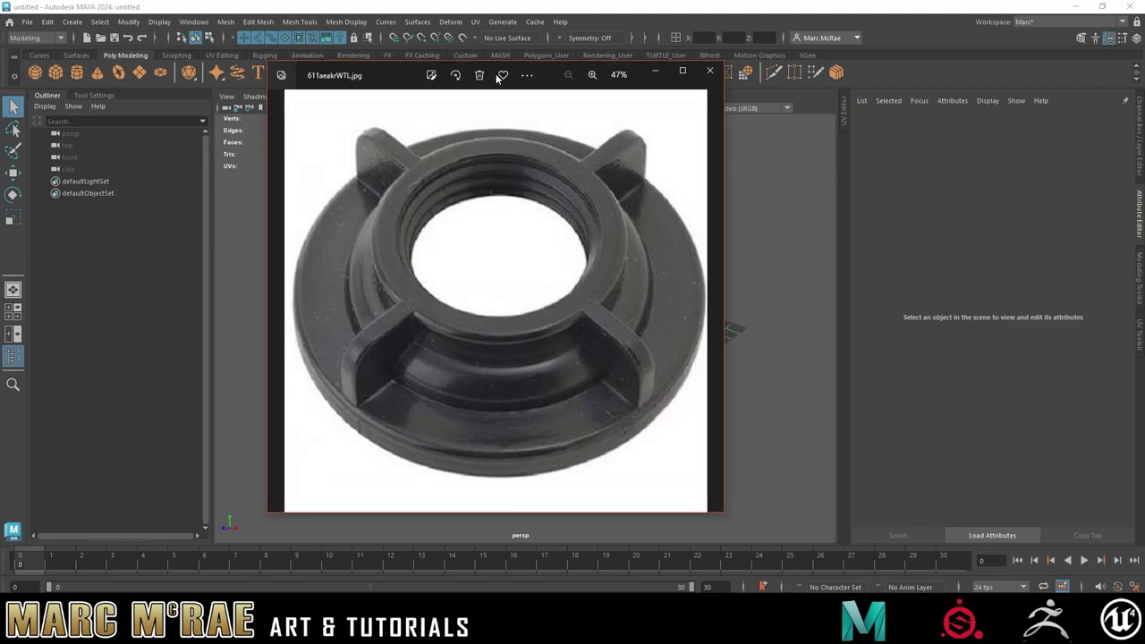
pyautogui.hotkey('alt', 'F4')
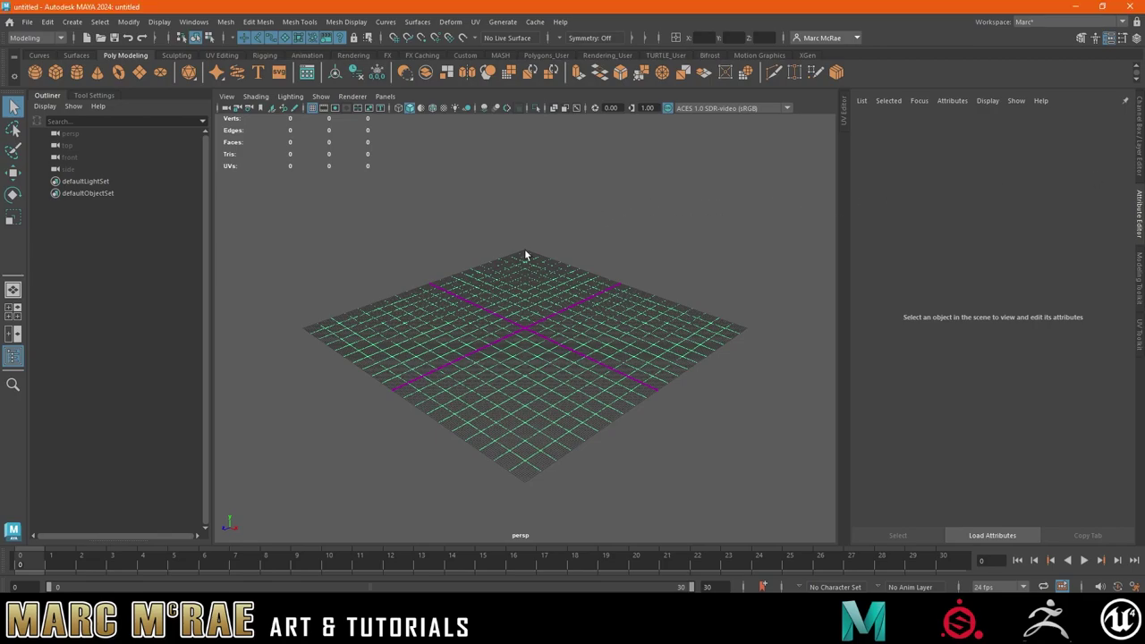
# - Create a polygon cylinder at the origin and scale it up to 87.086
pyautogui.scroll(3, 524, 256)
pyautogui.scroll(3, 524, 256)
pyautogui.scroll(3, 524, 269)
pyautogui.scroll(2, 524, 287)
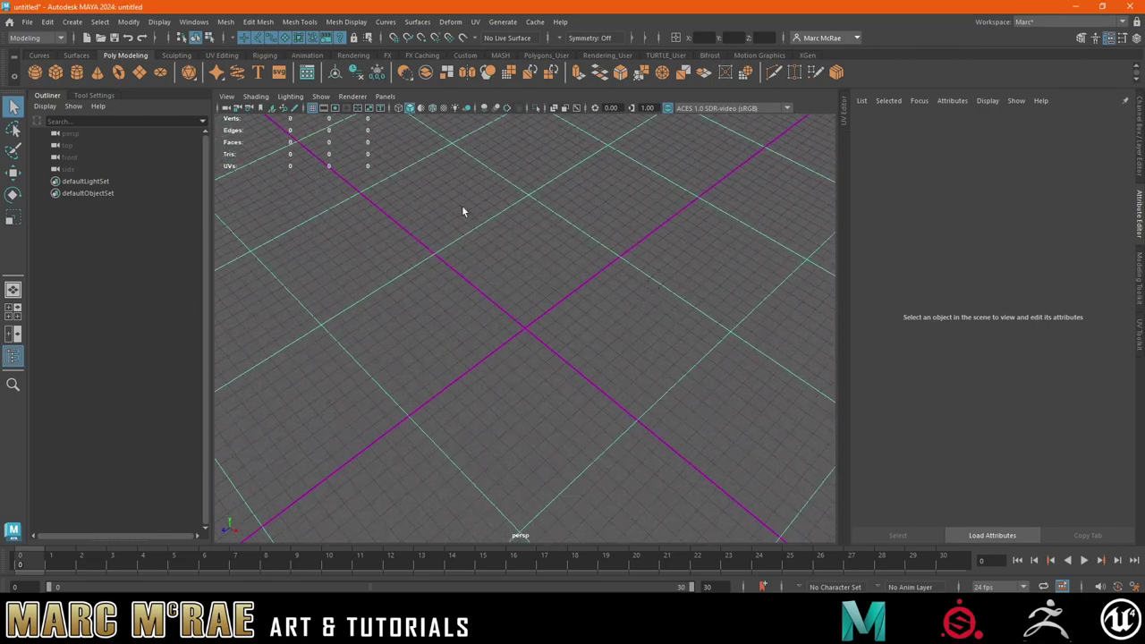
pyautogui.click(77, 71)
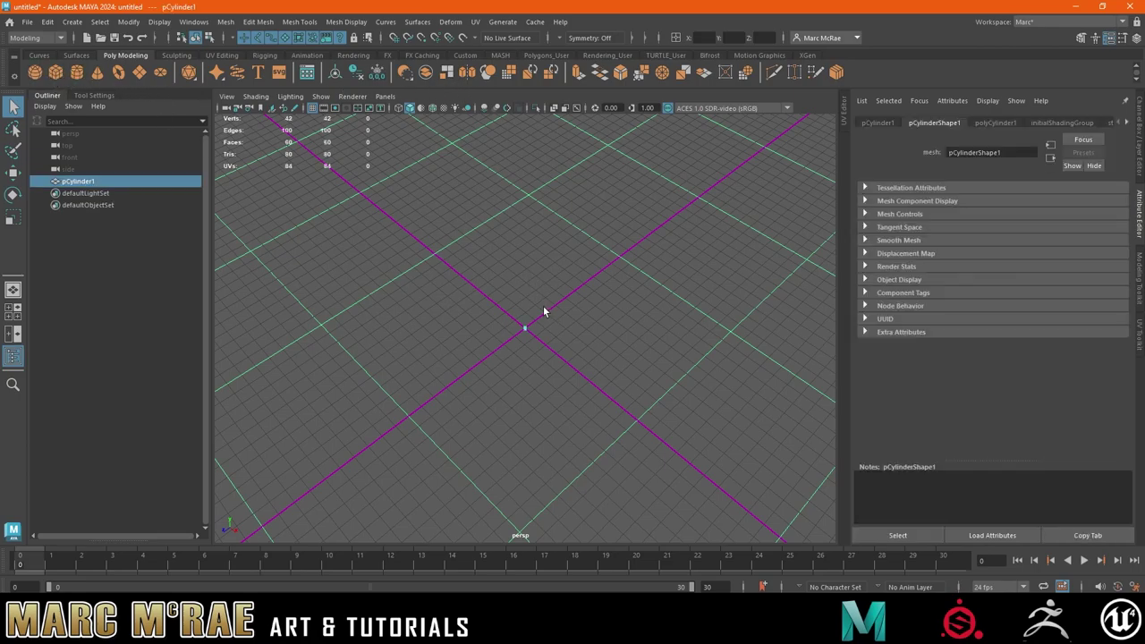
pyautogui.press('r')
pyautogui.moveTo(630, 303); pyautogui.dragTo(742, 271, button='middle')
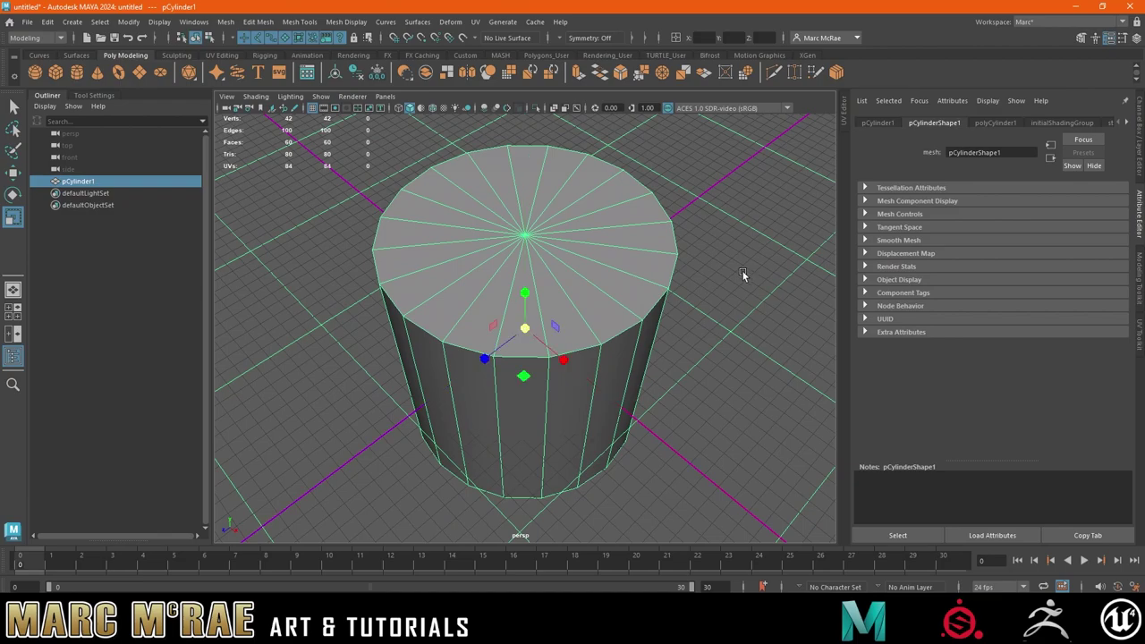
pyautogui.keyDown('alt'); pyautogui.moveTo(742, 271); pyautogui.dragTo(644, 273); pyautogui.keyUp('alt')
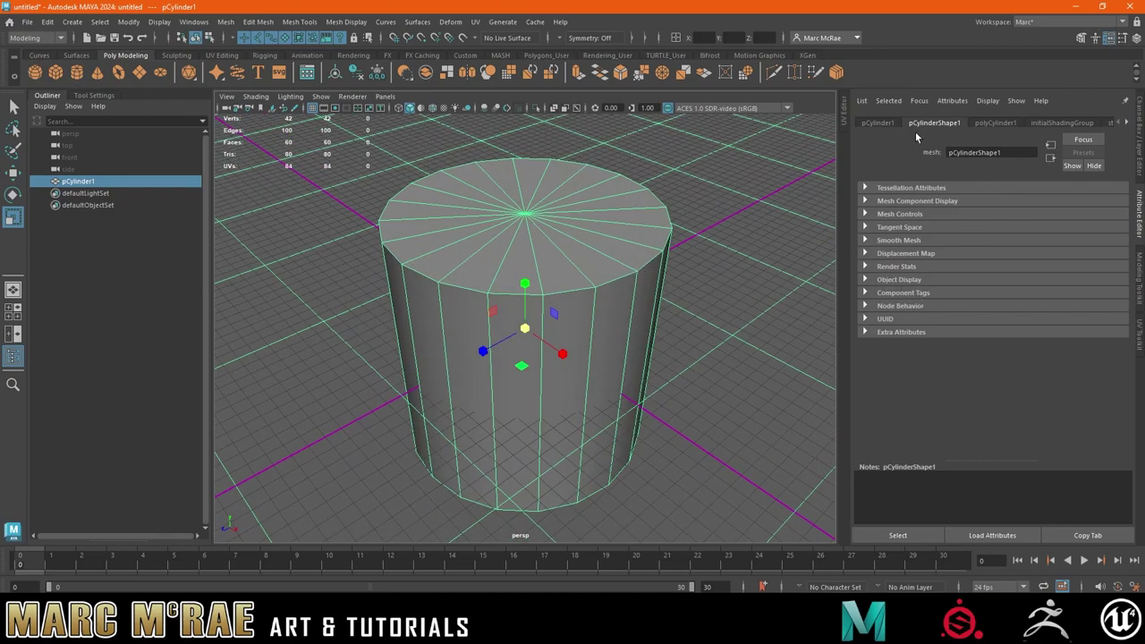
# - Set the cylinder's Subdivisions Axis to 40 in the Channel Box
pyautogui.click(878, 123)
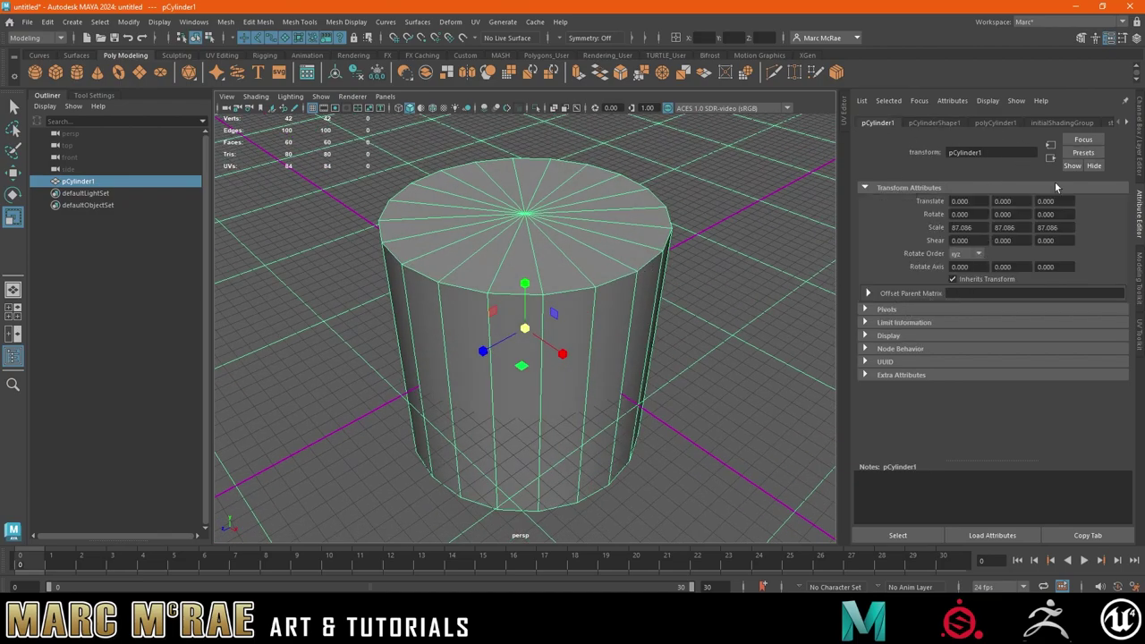
pyautogui.click(1140, 119)
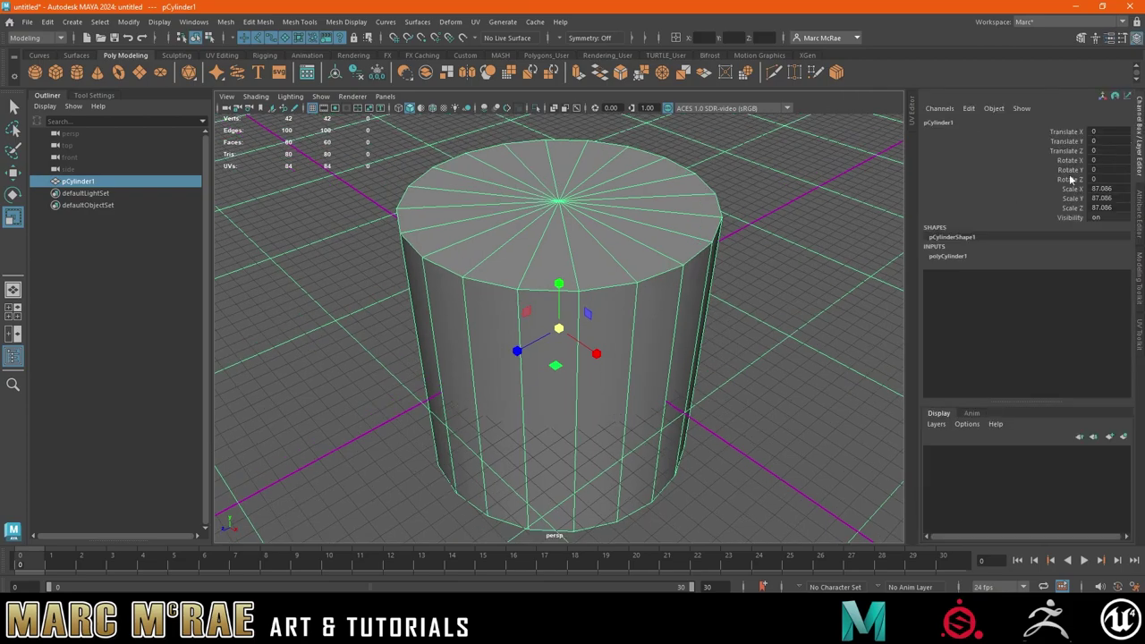
pyautogui.click(949, 256)
pyautogui.doubleClick(1100, 293)
pyautogui.write('32')
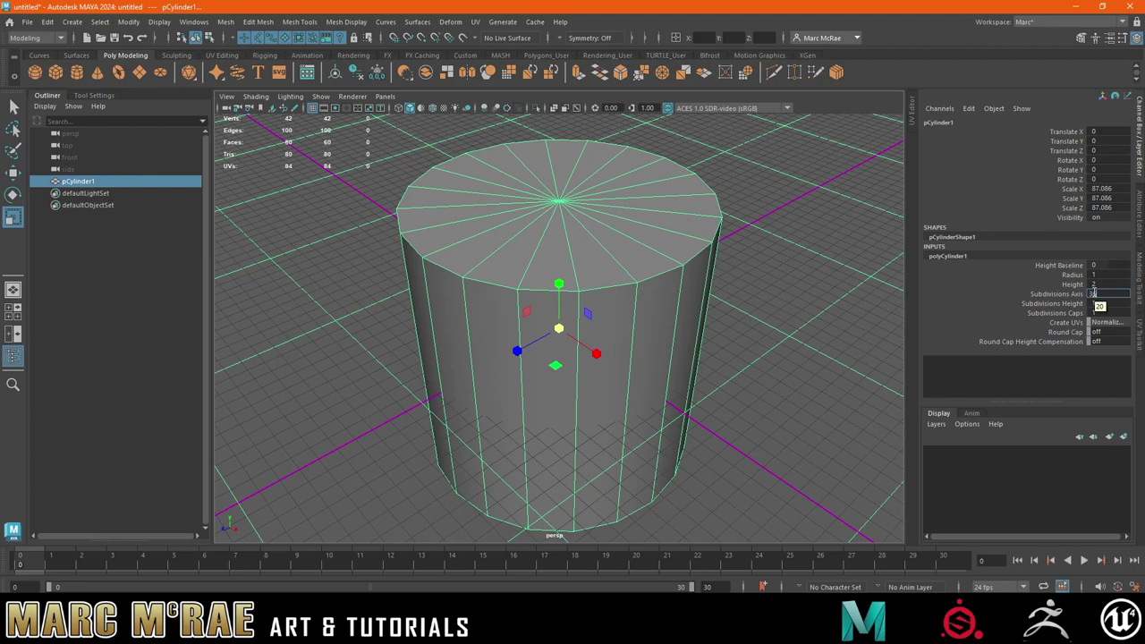
pyautogui.press('Return')
pyautogui.moveTo(718, 313)
pyautogui.keyDown('alt'); pyautogui.mouseDown()
pyautogui.moveTo(599, 303)
pyautogui.moveTo(626, 315)
pyautogui.mouseUp(); pyautogui.keyUp('alt')
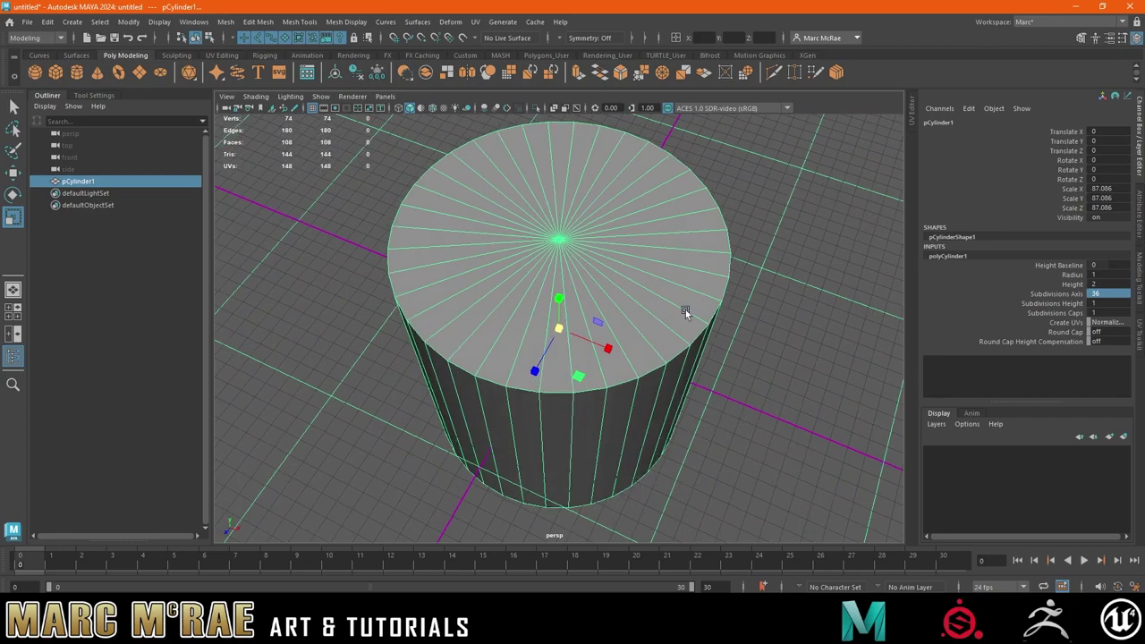
pyautogui.keyDown('alt'); pyautogui.moveTo(685, 309); pyautogui.dragTo(612, 310); pyautogui.keyUp('alt')
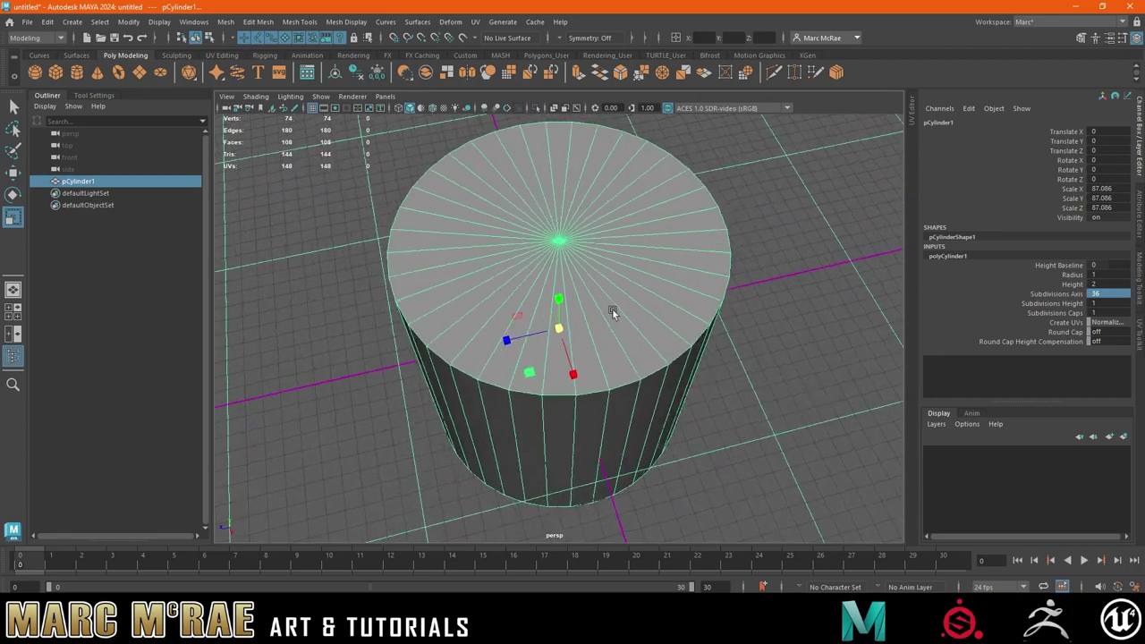
pyautogui.doubleClick(1105, 296)
pyautogui.write('3')
pyautogui.press('Return')
pyautogui.keyDown('alt'); pyautogui.moveTo(751, 261); pyautogui.dragTo(809, 251); pyautogui.keyUp('alt')
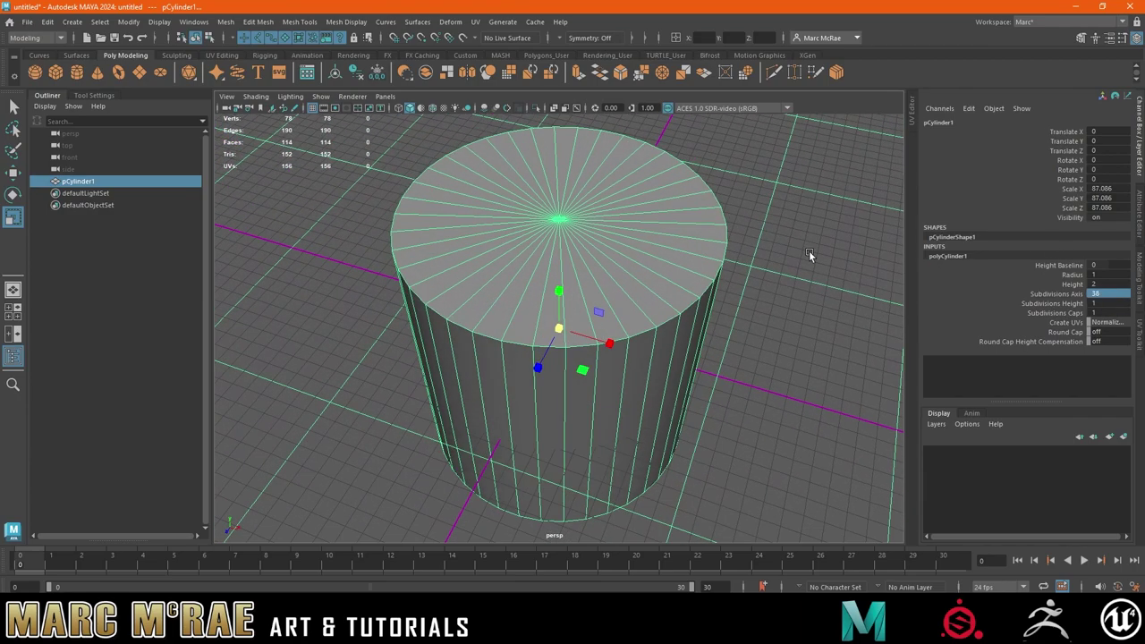
pyautogui.doubleClick(1107, 294)
pyautogui.write('40')
pyautogui.press('Return')
# - Select wedge faces on the cylinder's top cap in face mode
pyautogui.moveTo(790, 289)
pyautogui.keyDown('alt'); pyautogui.mouseDown()
pyautogui.moveTo(687, 291)
pyautogui.moveTo(580, 319)
pyautogui.mouseUp(); pyautogui.keyUp('alt')
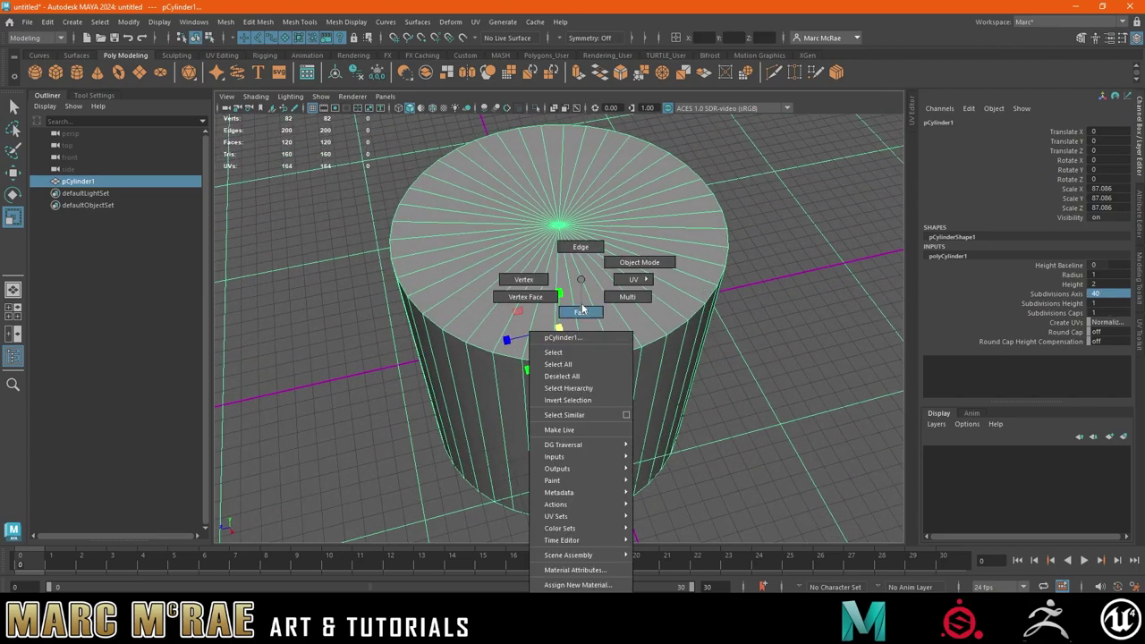
pyautogui.moveTo(580, 319); pyautogui.dragTo(582, 311, button='right')
pyautogui.click(567, 346)
pyautogui.click(459, 332)
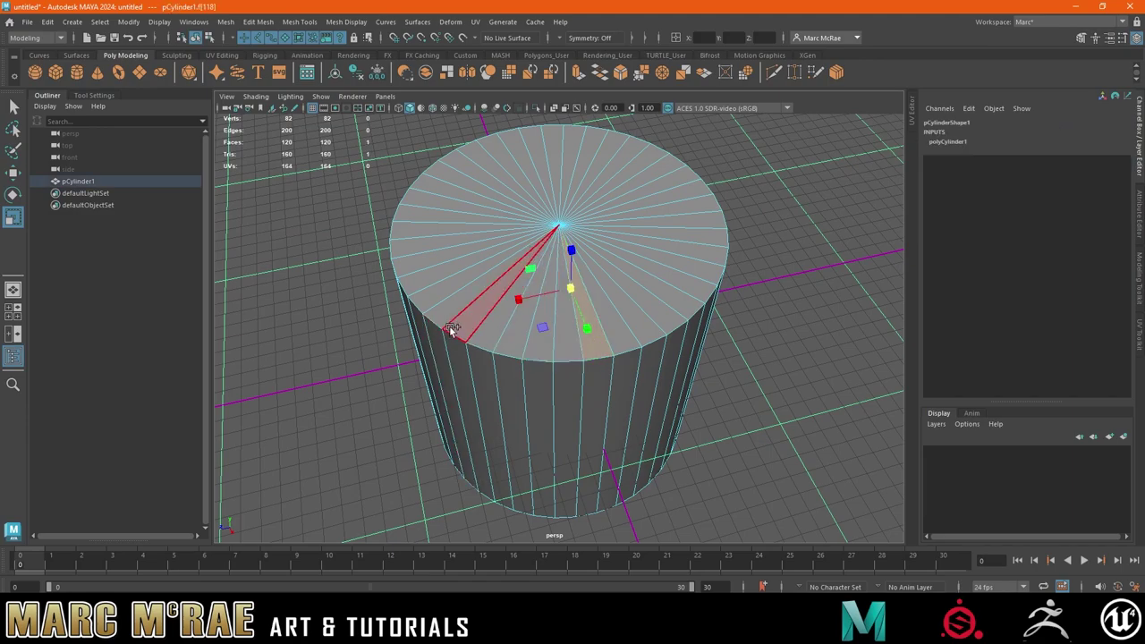
pyautogui.moveTo(459, 332)
pyautogui.keyDown('alt'); pyautogui.mouseDown()
pyautogui.moveTo(646, 358)
pyautogui.moveTo(687, 324)
pyautogui.moveTo(639, 313)
pyautogui.mouseUp(); pyautogui.keyUp('alt')
pyautogui.click(461, 334)
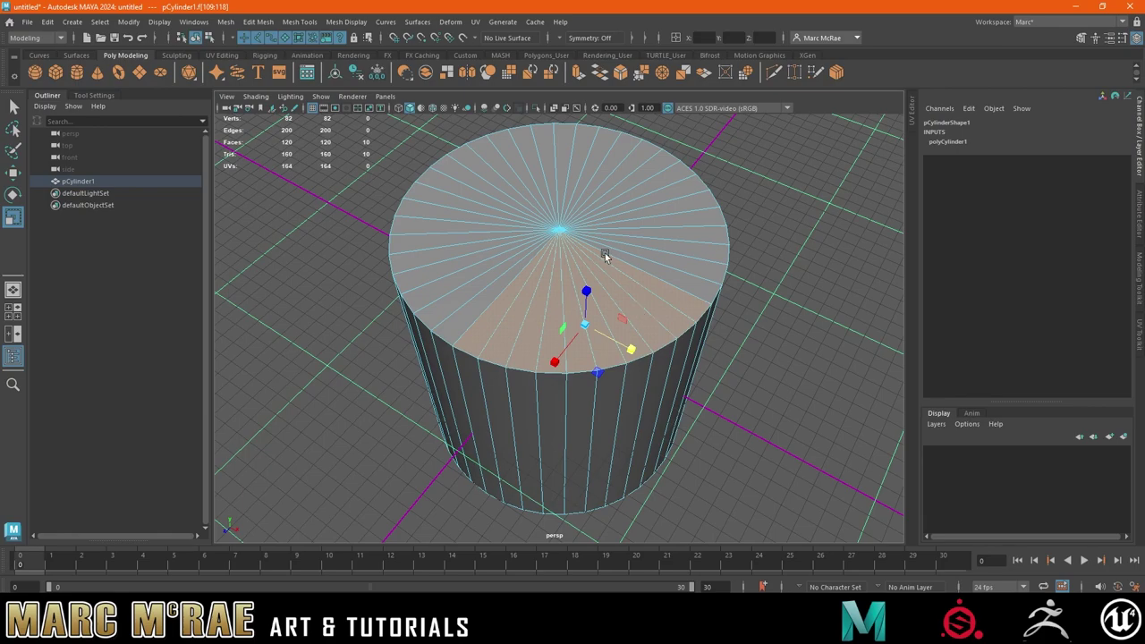
# - Return to Object Mode and squash the cylinder into a low, flat disc
pyautogui.moveTo(603, 251)
pyautogui.keyDown('alt'); pyautogui.mouseDown()
pyautogui.moveTo(543, 240)
pyautogui.moveTo(548, 253)
pyautogui.moveTo(608, 261)
pyautogui.moveTo(552, 258)
pyautogui.mouseUp(); pyautogui.keyUp('alt')
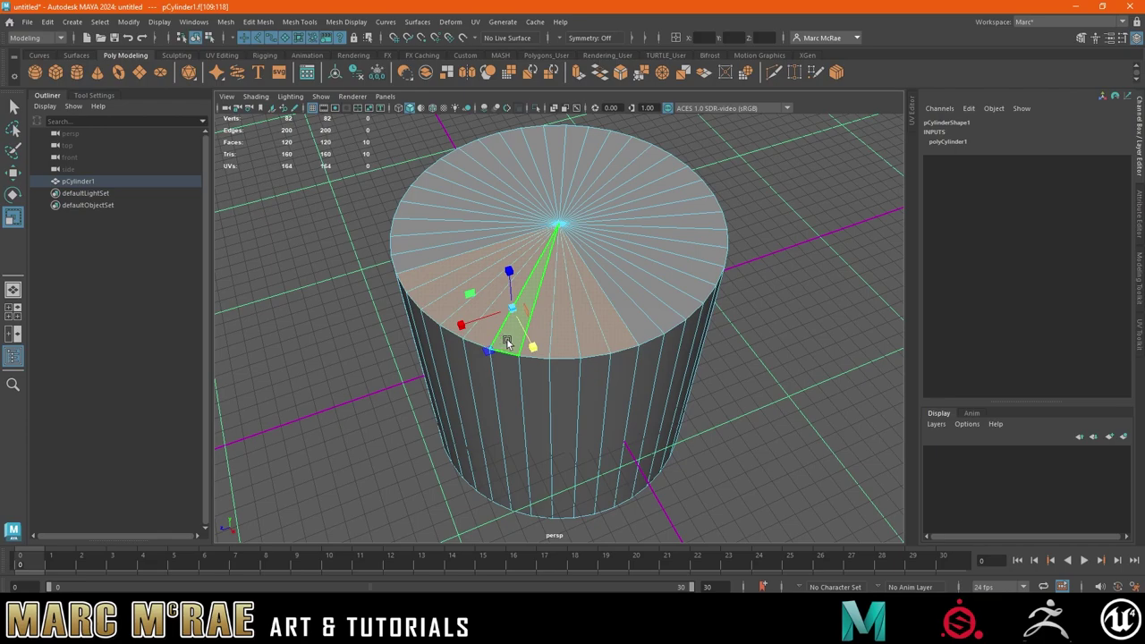
pyautogui.moveTo(617, 308)
pyautogui.keyDown('alt'); pyautogui.mouseDown()
pyautogui.moveTo(650, 313)
pyautogui.moveTo(606, 276)
pyautogui.moveTo(585, 326)
pyautogui.moveTo(575, 307)
pyautogui.moveTo(598, 306)
pyautogui.mouseUp(); pyautogui.keyUp('alt')
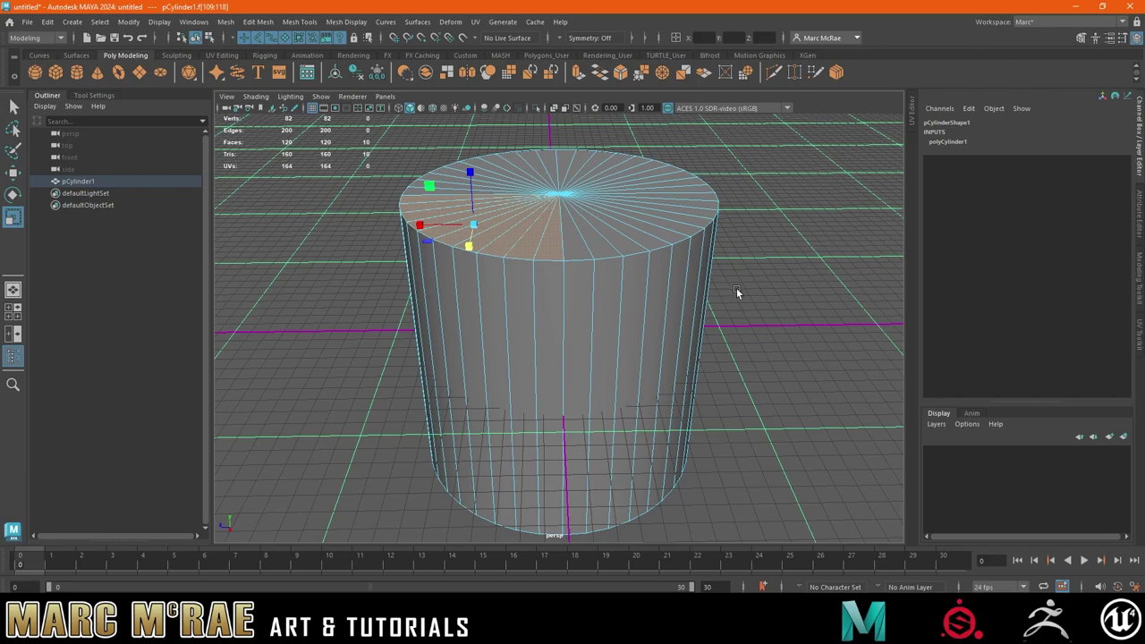
pyautogui.keyDown('alt'); pyautogui.moveTo(737, 261); pyautogui.dragTo(737, 280); pyautogui.keyUp('alt')
pyautogui.scroll(-3, 737, 280)
pyautogui.moveTo(623, 270); pyautogui.dragTo(689, 247, button='right')
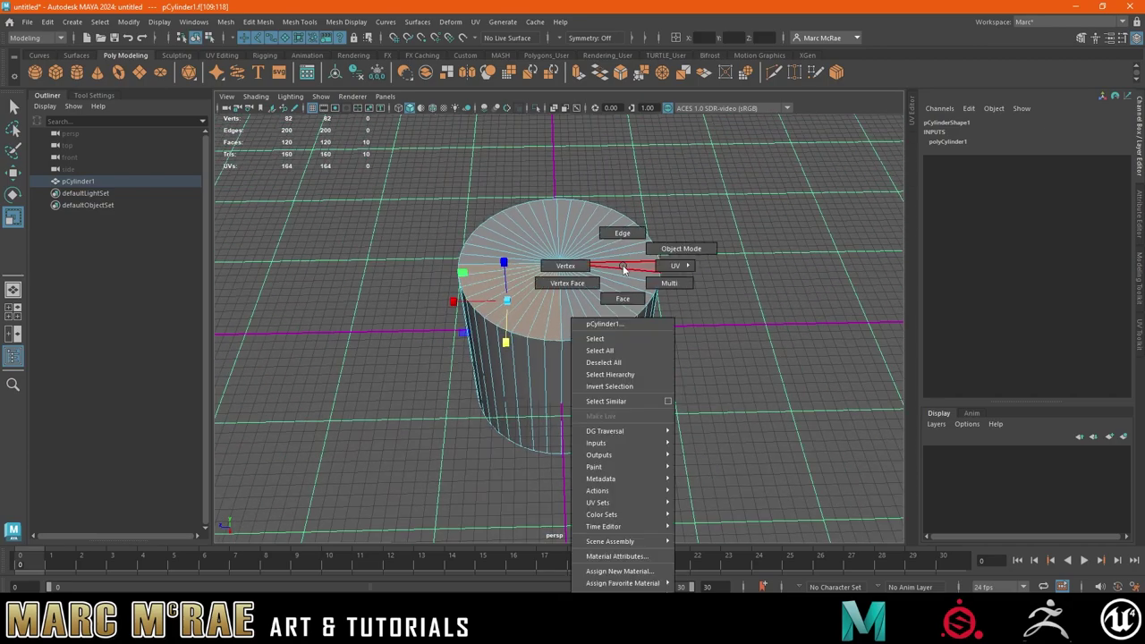
pyautogui.moveTo(562, 295)
pyautogui.keyDown('alt'); pyautogui.mouseDown()
pyautogui.moveTo(558, 276)
pyautogui.moveTo(561, 324)
pyautogui.mouseUp(); pyautogui.keyUp('alt')
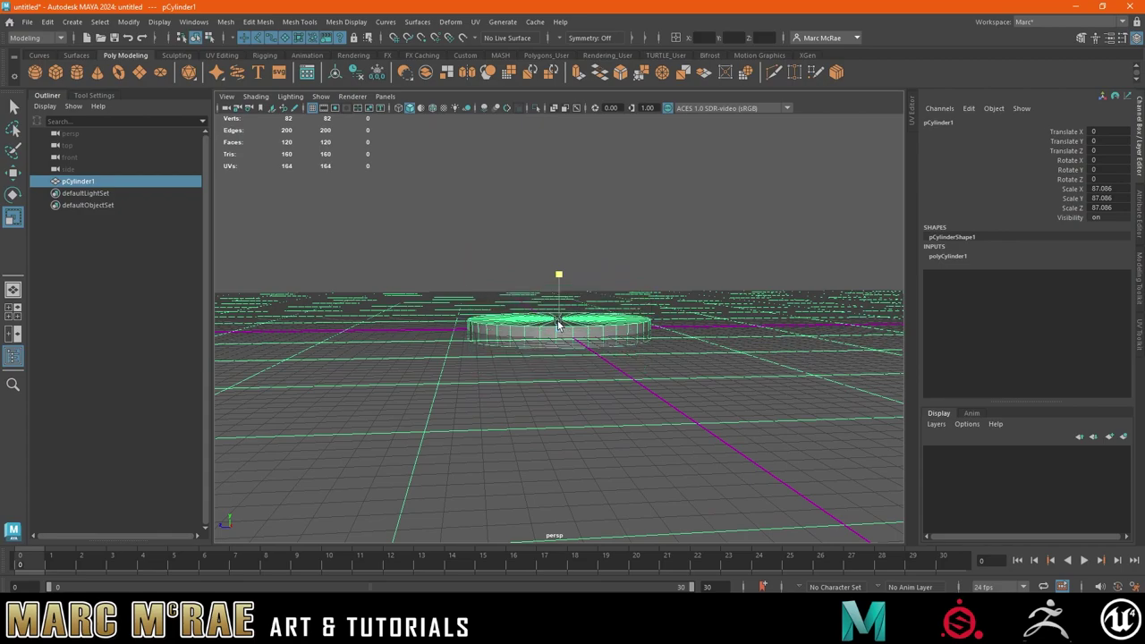
# - Move the disc up to Translate Y 27.716
pyautogui.press('w')
pyautogui.moveTo(561, 268)
pyautogui.mouseDown()
pyautogui.moveTo(561, 244)
pyautogui.moveTo(629, 258)
pyautogui.mouseUp()
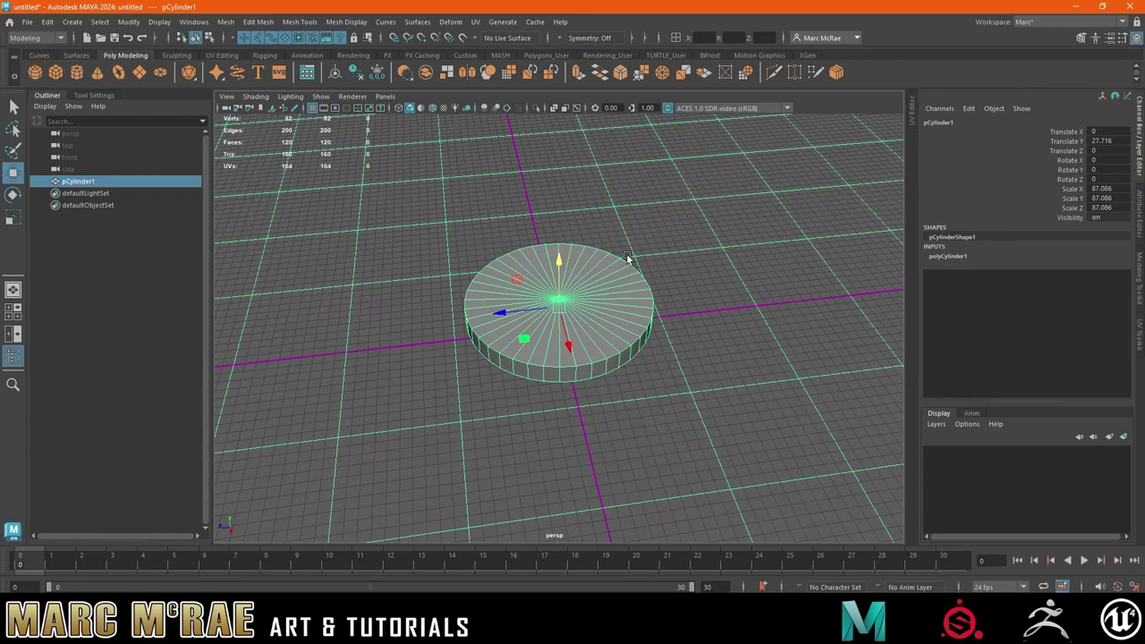
pyautogui.keyDown('alt'); pyautogui.moveTo(667, 256); pyautogui.dragTo(812, 247, button='right'); pyautogui.keyUp('alt')
pyautogui.keyDown('alt'); pyautogui.moveTo(812, 248); pyautogui.dragTo(685, 259); pyautogui.keyUp('alt')
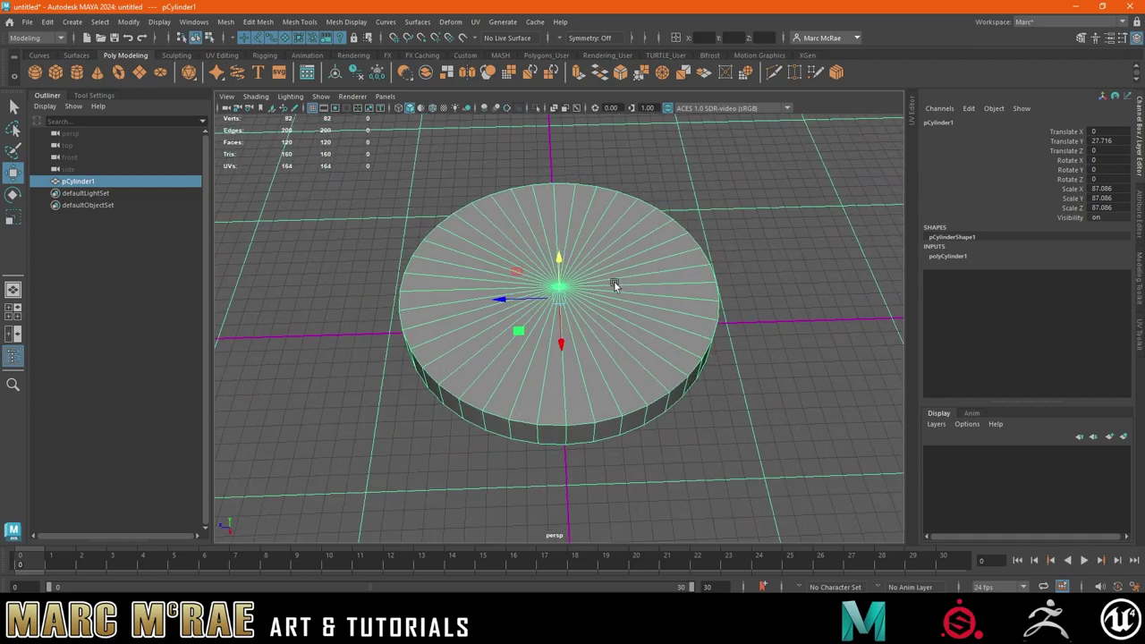
# - Select all 40 faces of the disc's top cap in face mode
pyautogui.moveTo(611, 279); pyautogui.dragTo(612, 311, button='right')
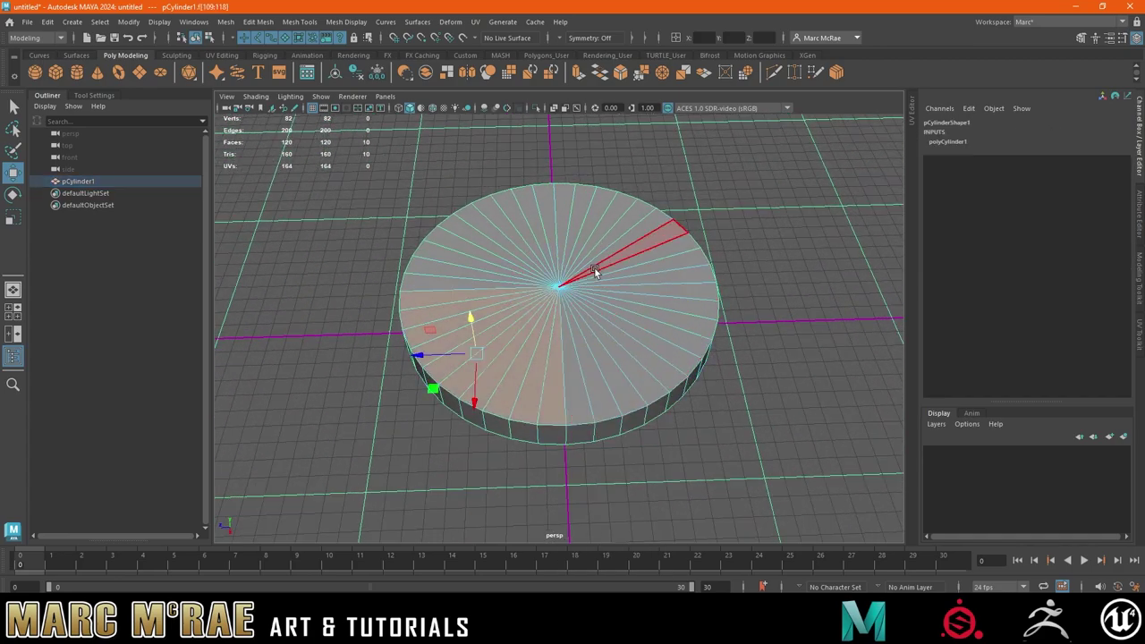
pyautogui.click(721, 145)
pyautogui.moveTo(590, 214)
pyautogui.mouseDown()
pyautogui.moveTo(558, 223)
pyautogui.moveTo(639, 223)
pyautogui.mouseUp()
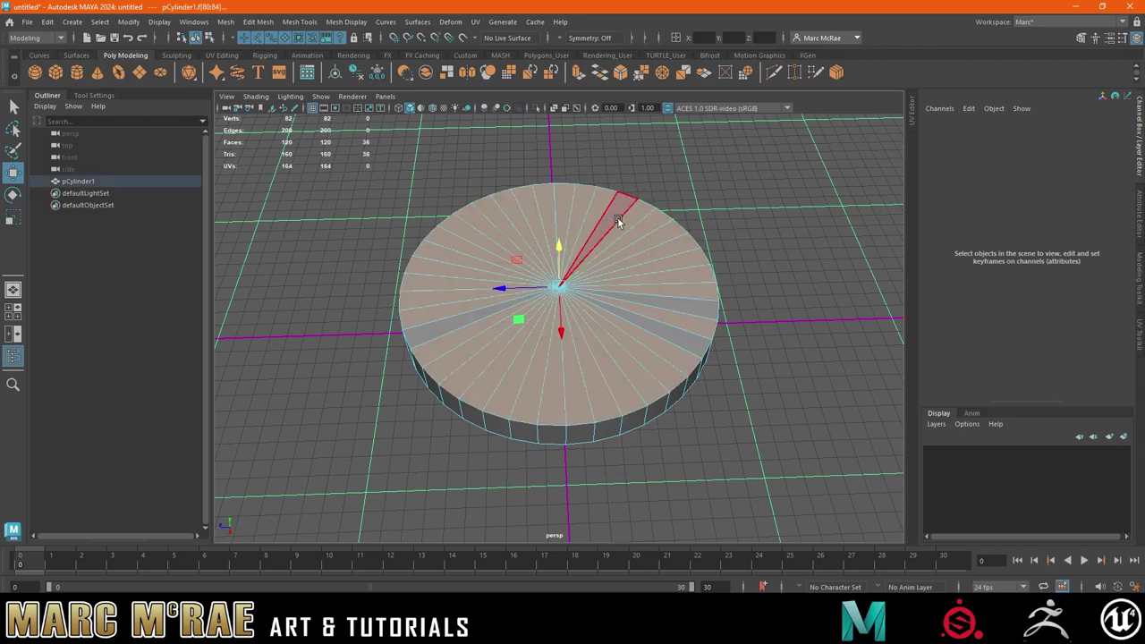
pyautogui.click(580, 201)
pyautogui.moveTo(573, 207)
pyautogui.mouseDown()
pyautogui.moveTo(582, 234)
pyautogui.moveTo(659, 225)
pyautogui.mouseUp()
pyautogui.scroll(3, 659, 225)
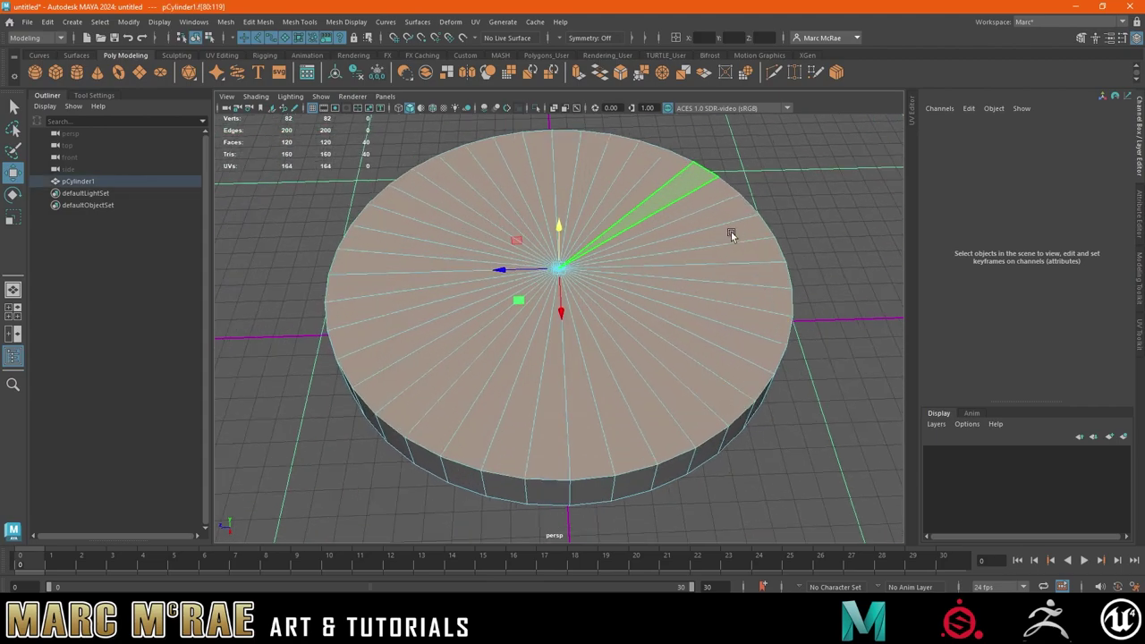
pyautogui.scroll(1, 651, 233)
# - Extrude the top faces, inset an outer ring, and raise the inner faces into a tier
pyautogui.hotkey('ctrl', 'e')
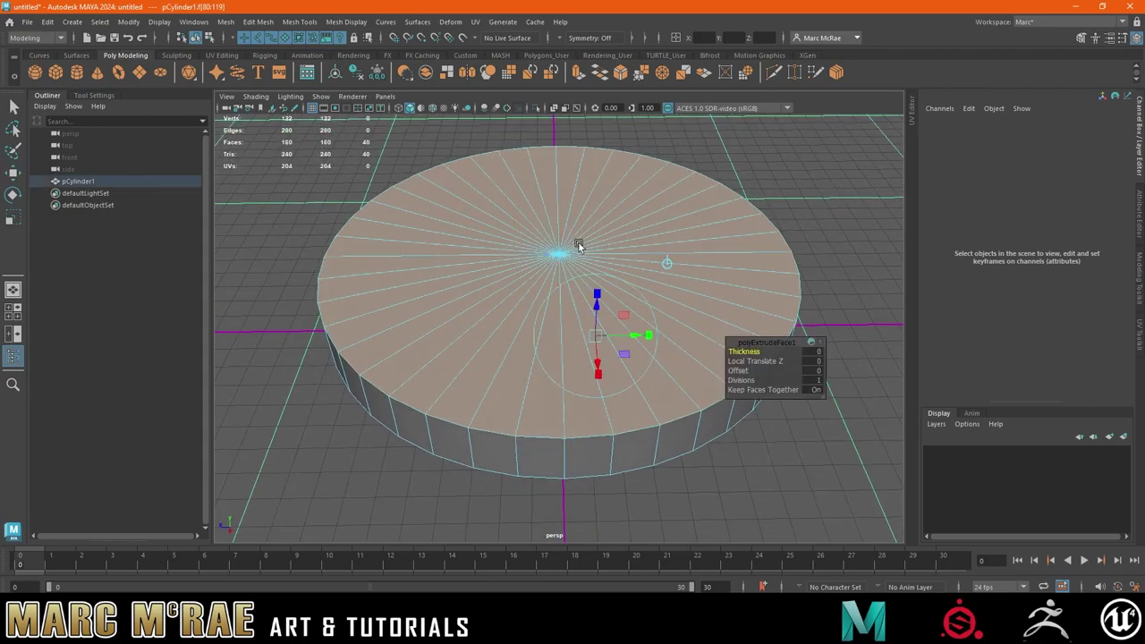
pyautogui.moveTo(738, 370); pyautogui.dragTo(838, 370)
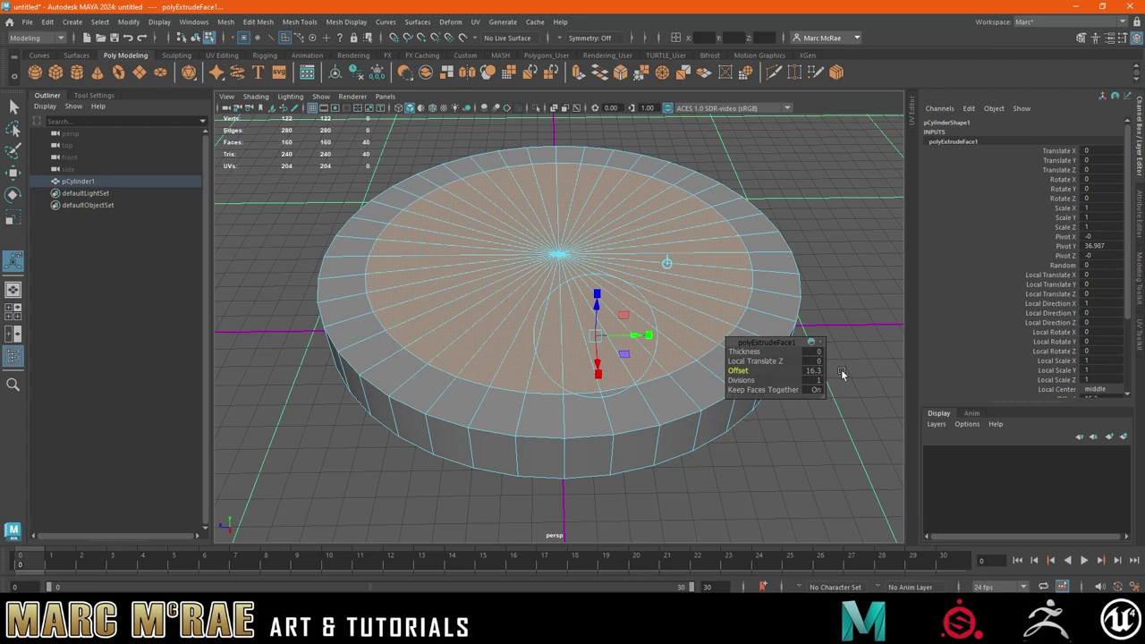
pyautogui.hotkey('ctrl', 'e')
pyautogui.moveTo(592, 295); pyautogui.dragTo(578, 176)
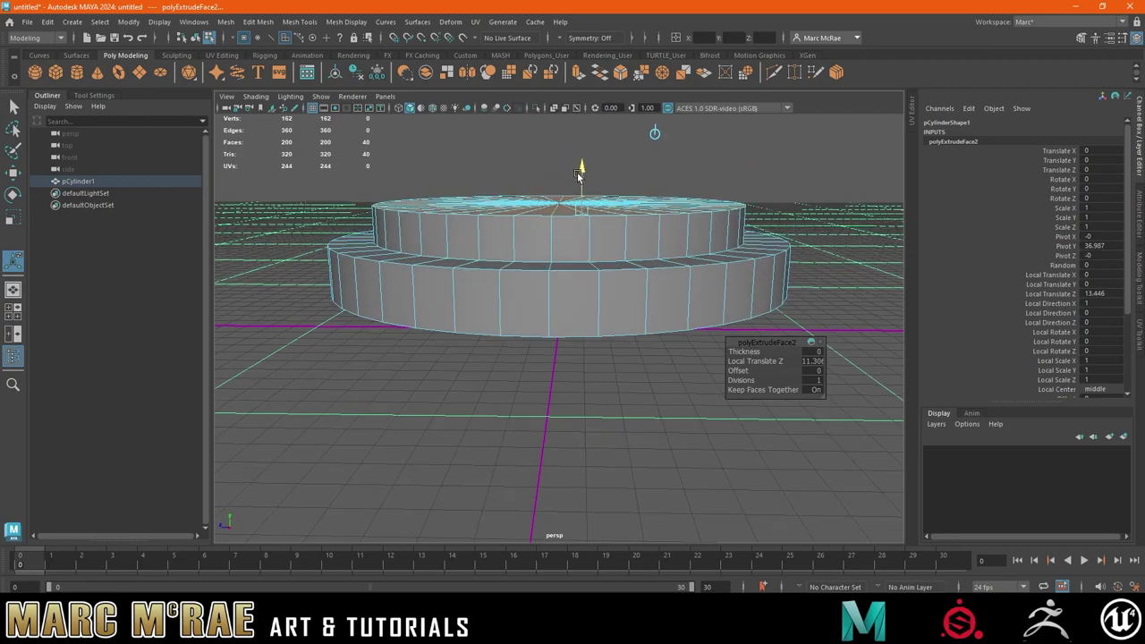
pyautogui.hotkey('ctrl', 'e')
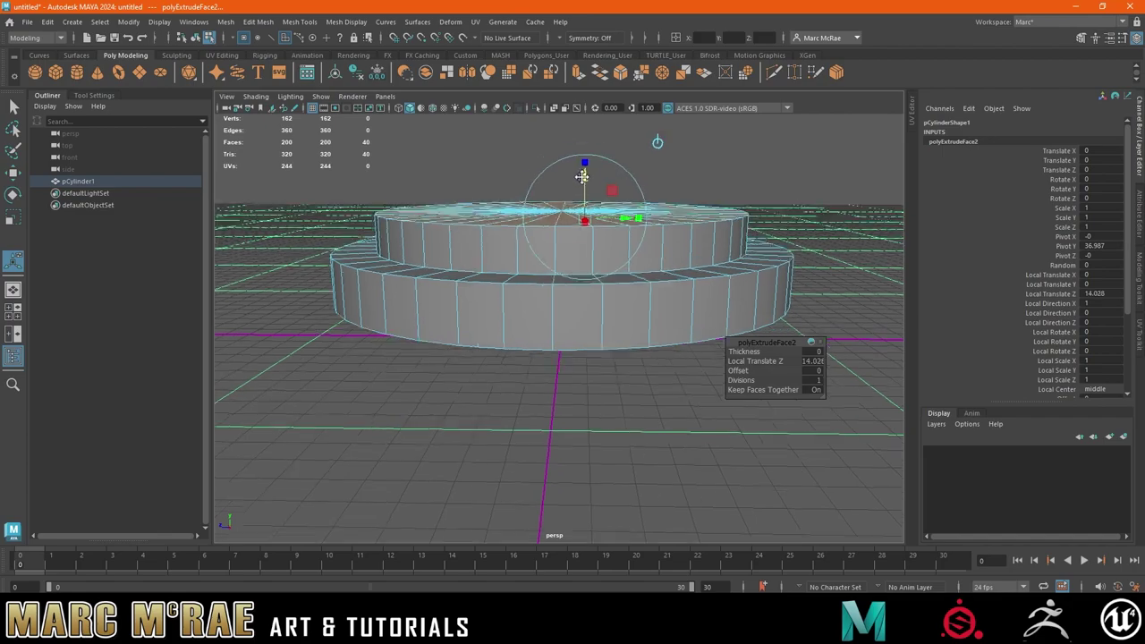
pyautogui.moveTo(578, 176)
pyautogui.keyDown('alt'); pyautogui.mouseDown()
pyautogui.moveTo(691, 270)
pyautogui.moveTo(715, 357)
pyautogui.moveTo(807, 369)
pyautogui.mouseUp(); pyautogui.keyUp('alt')
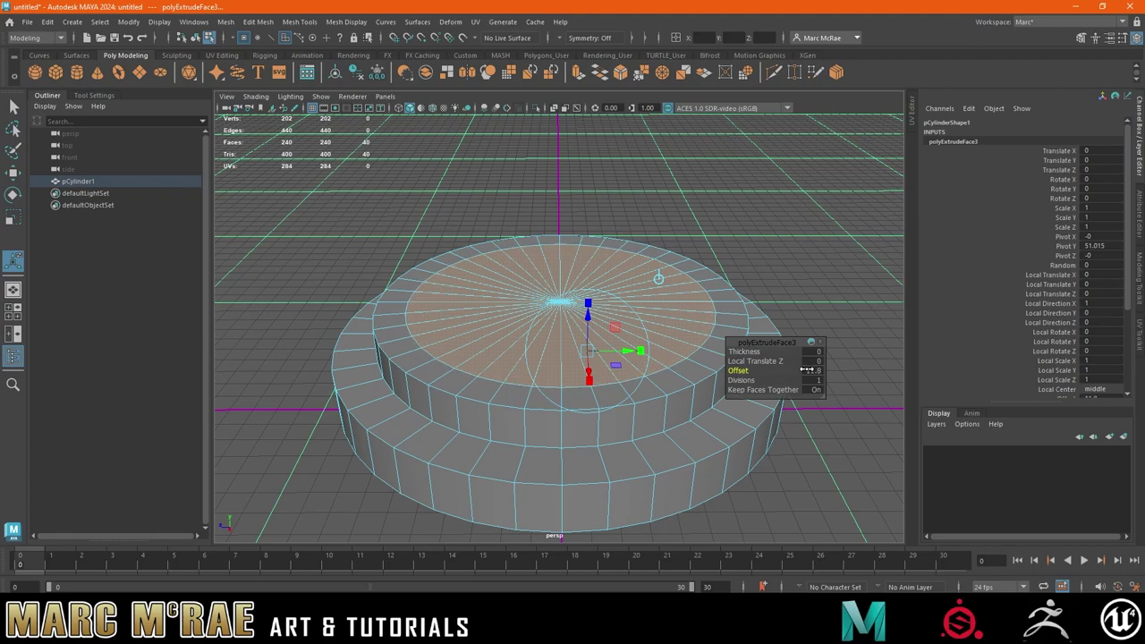
# - Extrude another raised tier, inset the cap, and push it down to -30.91
pyautogui.hotkey('ctrl', 'e')
pyautogui.moveTo(586, 304)
pyautogui.mouseDown()
pyautogui.moveTo(572, 270)
pyautogui.moveTo(583, 276)
pyautogui.mouseUp()
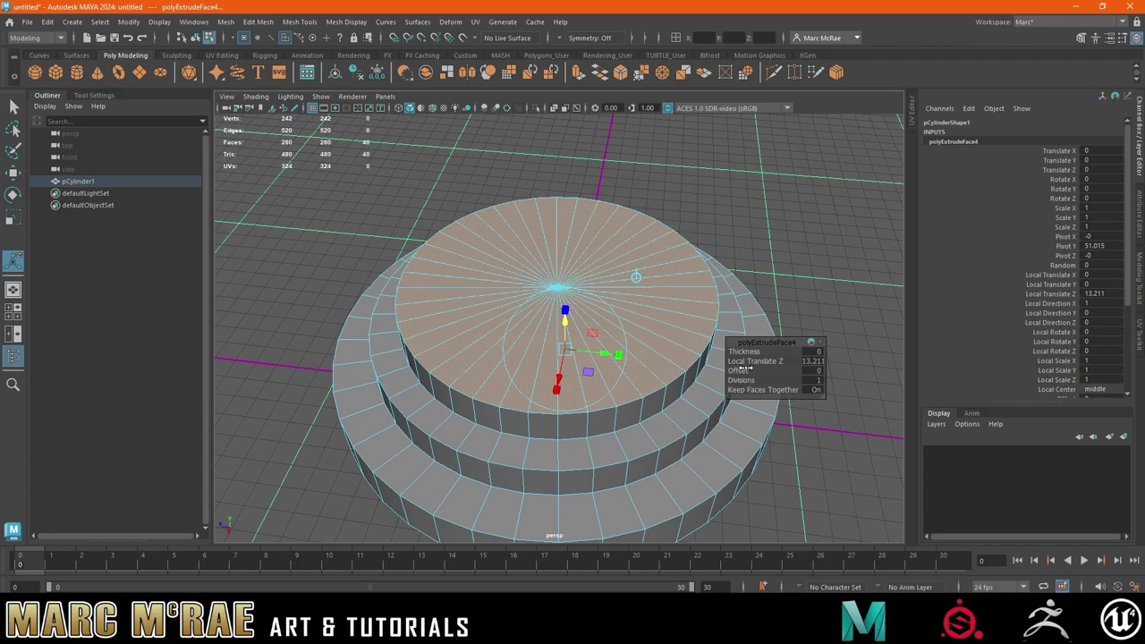
pyautogui.hotkey('ctrl', 'e')
pyautogui.moveTo(738, 370); pyautogui.dragTo(821, 380)
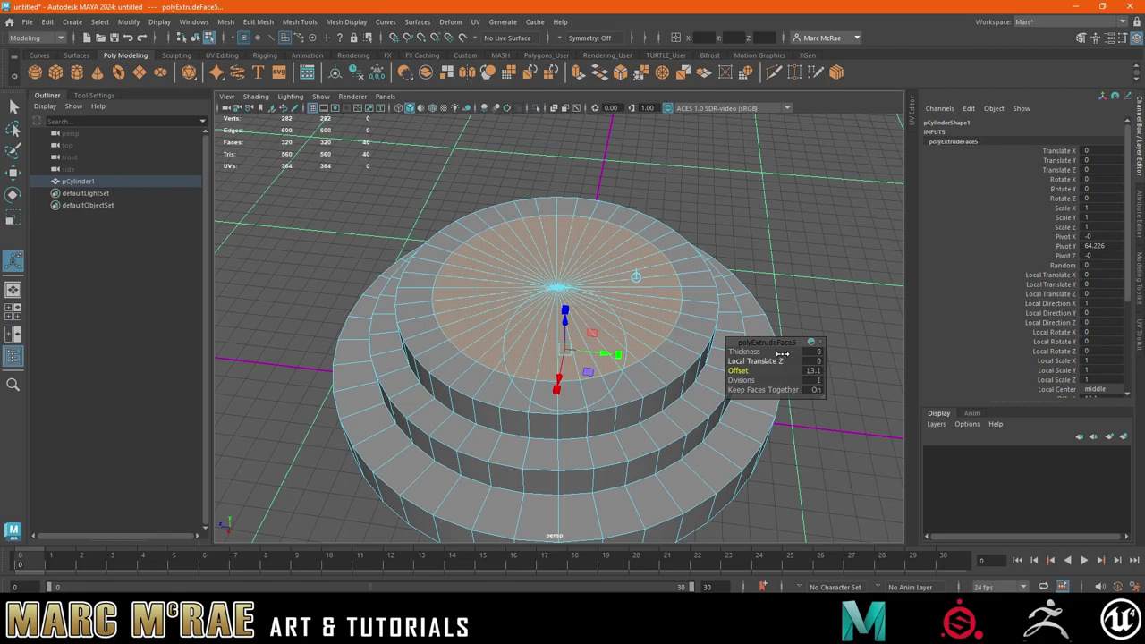
pyautogui.hotkey('ctrl', 'e')
pyautogui.moveTo(564, 310)
pyautogui.mouseDown()
pyautogui.moveTo(549, 371)
pyautogui.moveTo(596, 273)
pyautogui.moveTo(724, 219)
pyautogui.mouseUp()
# - Delete the cap faces to open a hole through the centre
pyautogui.rightClick(724, 219)
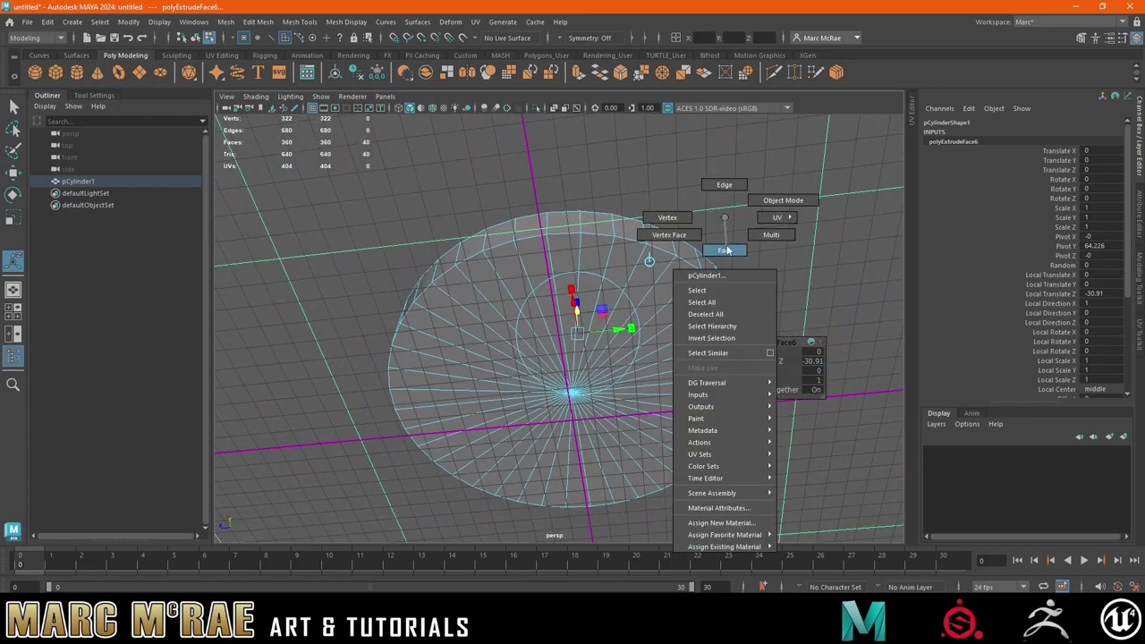
pyautogui.click(724, 249)
pyautogui.click(599, 259)
pyautogui.moveTo(599, 259)
pyautogui.mouseDown()
pyautogui.moveTo(646, 390)
pyautogui.moveTo(536, 307)
pyautogui.moveTo(574, 294)
pyautogui.moveTo(531, 457)
pyautogui.moveTo(656, 429)
pyautogui.mouseUp()
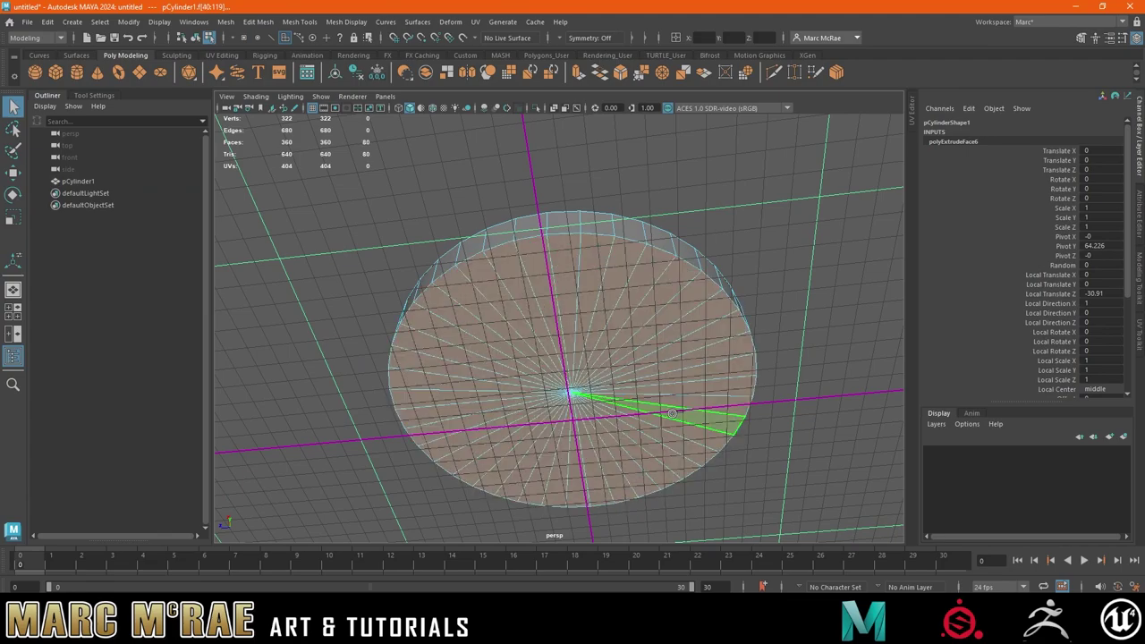
pyautogui.press('Delete')
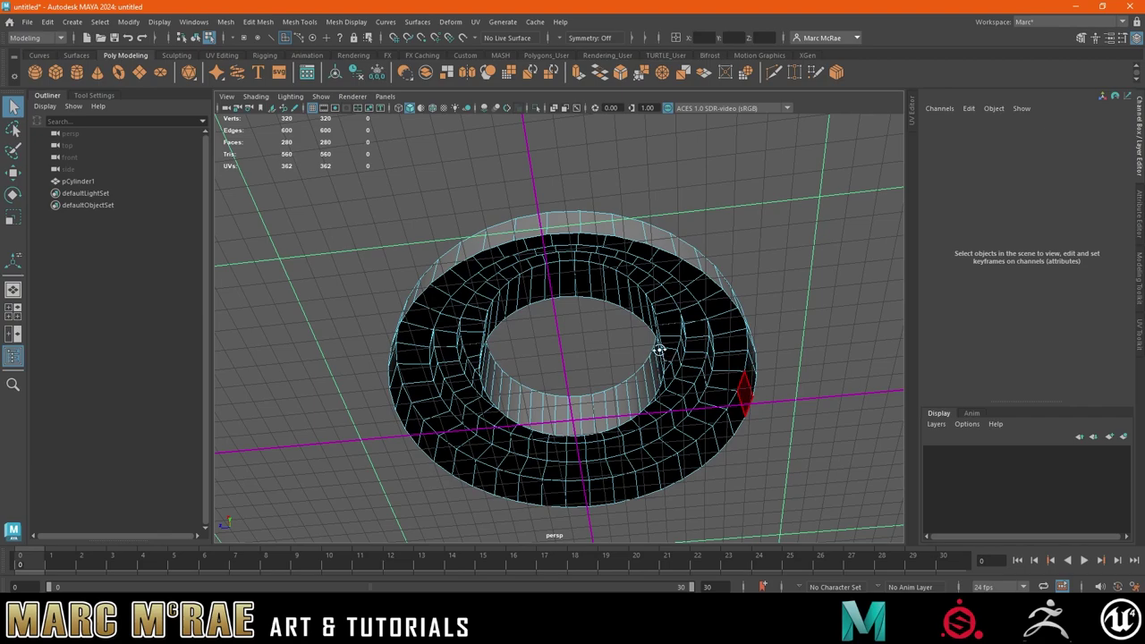
# - Select the rim edge loops and bridge them with Edit Mesh > Bridge
pyautogui.keyDown('alt'); pyautogui.moveTo(742, 386); pyautogui.dragTo(619, 280); pyautogui.keyUp('alt')
pyautogui.moveTo(619, 280)
pyautogui.mouseDown(button='right')
pyautogui.moveTo(620, 296)
pyautogui.moveTo(618, 254)
pyautogui.mouseUp(button='right')
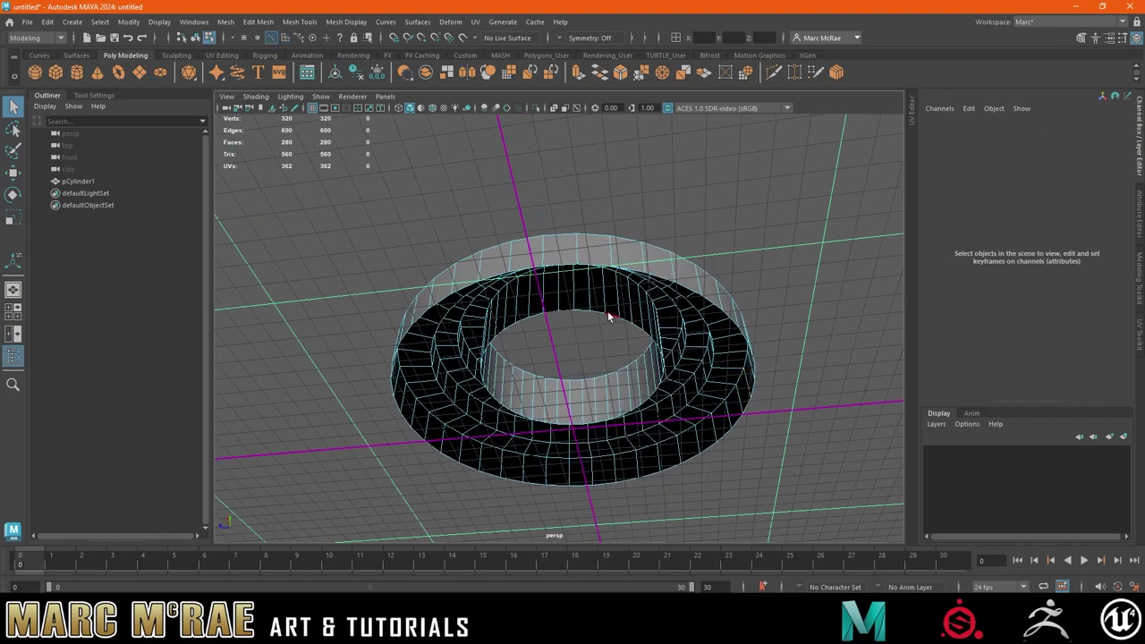
pyautogui.doubleClick(608, 317)
pyautogui.press('w')
pyautogui.moveTo(611, 316)
pyautogui.keyDown('alt'); pyautogui.mouseDown()
pyautogui.moveTo(599, 311)
pyautogui.moveTo(575, 453)
pyautogui.mouseUp(); pyautogui.keyUp('alt')
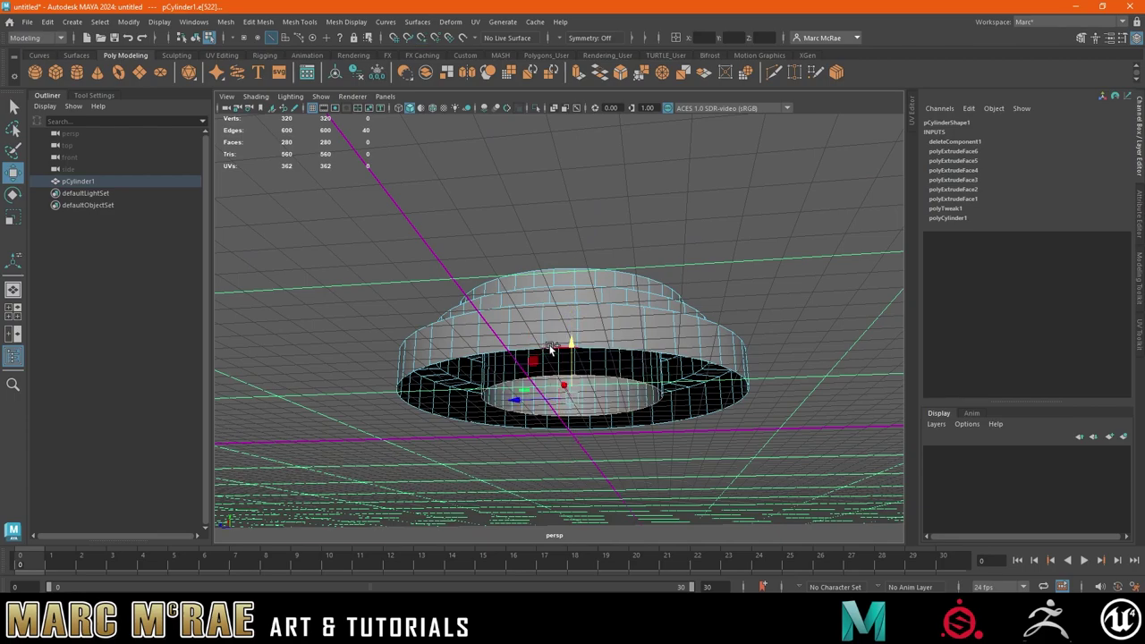
pyautogui.click(608, 73)
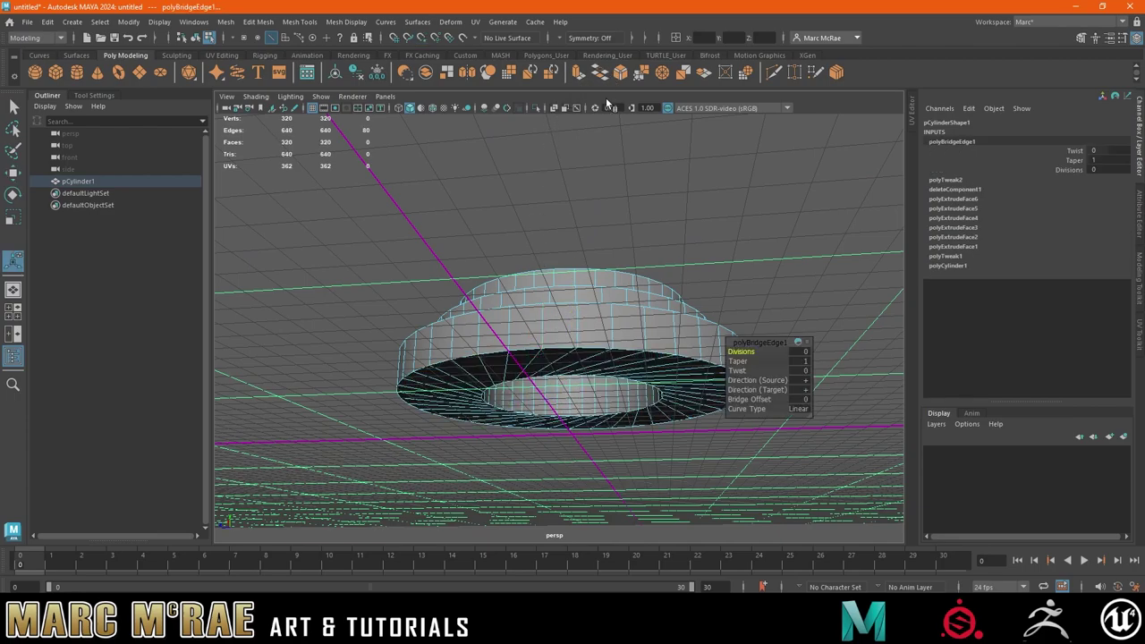
pyautogui.moveTo(608, 125)
pyautogui.keyDown('alt'); pyautogui.mouseDown()
pyautogui.moveTo(619, 238)
pyautogui.moveTo(618, 228)
pyautogui.mouseUp(); pyautogui.keyUp('alt')
pyautogui.hotkey('ctrl', 'z')
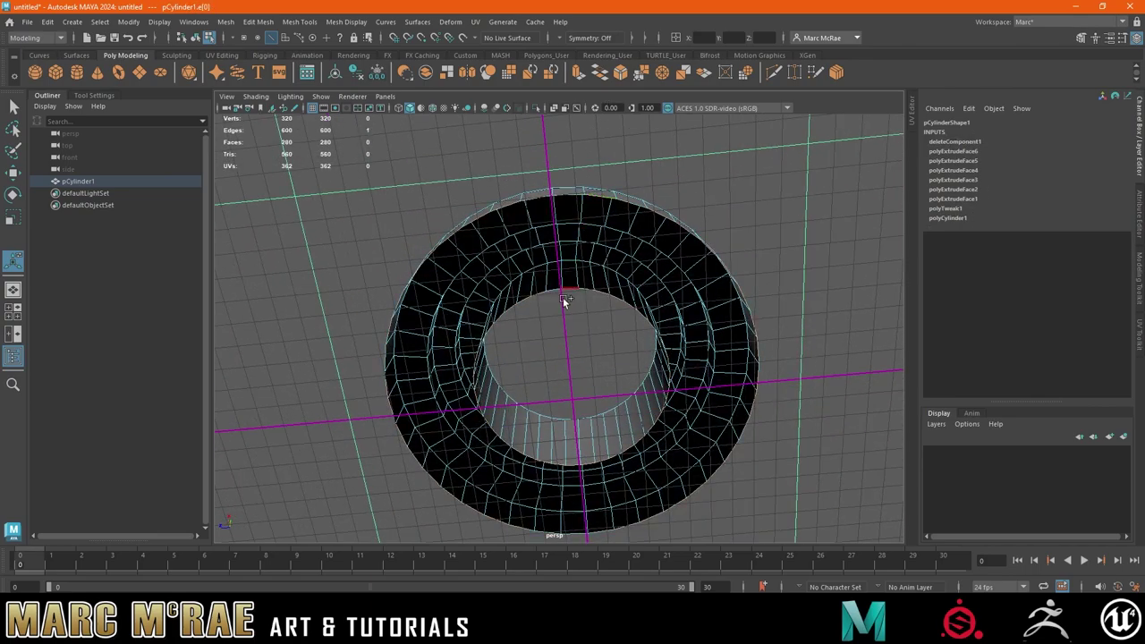
pyautogui.click(608, 73)
# - Bridge the top-rim edge loop to rebuild the ring surface, then reselect the whole cylinder
pyautogui.click(629, 200)
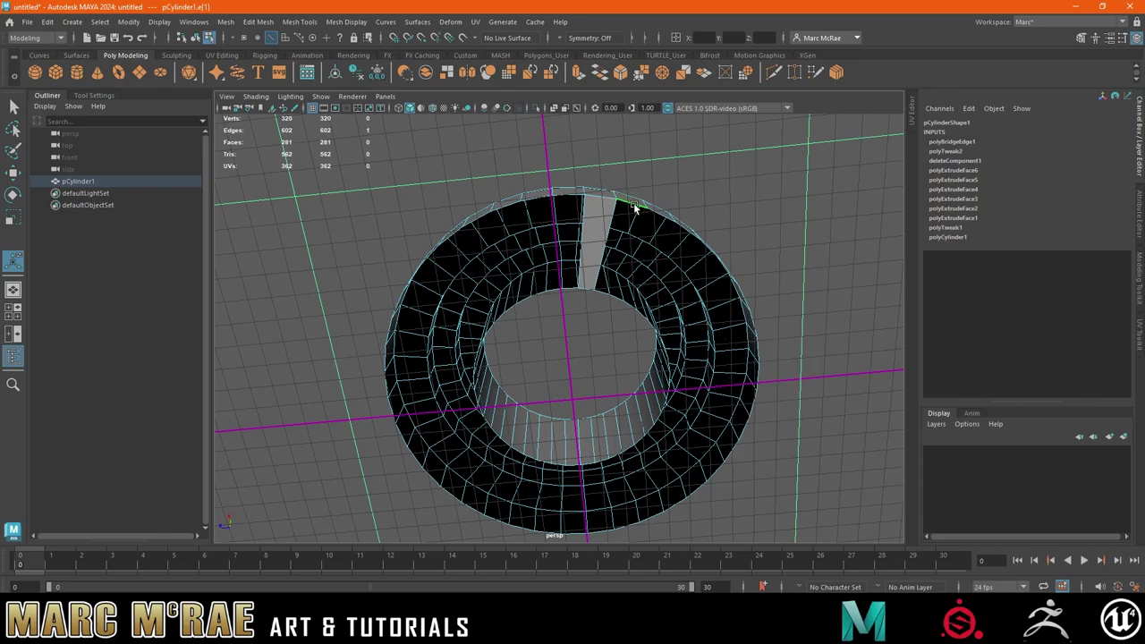
pyautogui.doubleClick(562, 197)
pyautogui.press('g')
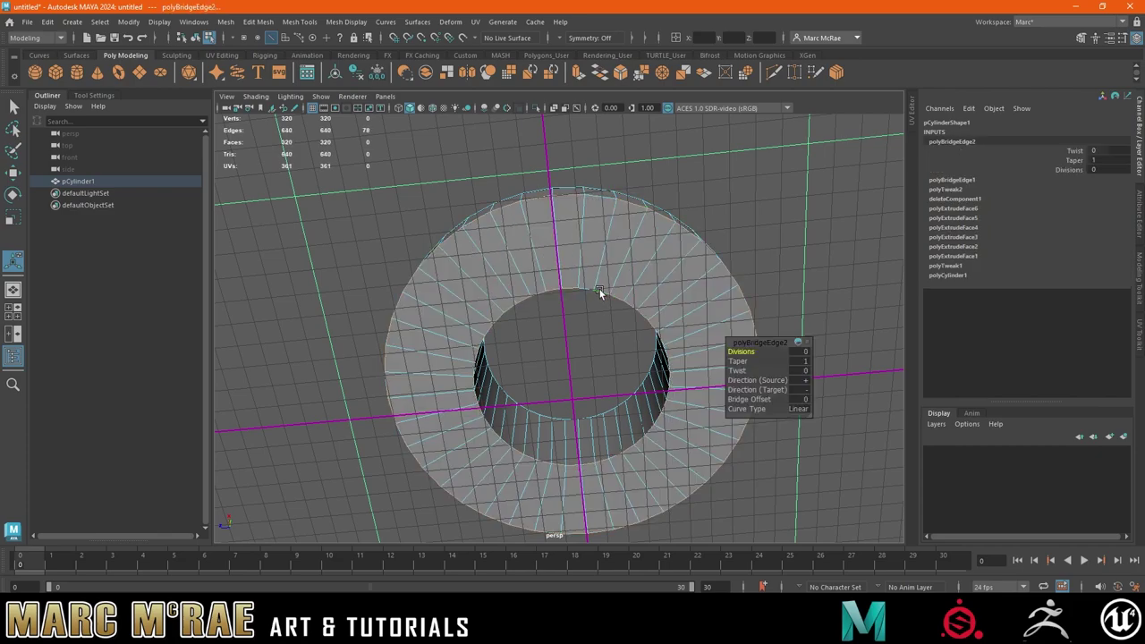
pyautogui.keyDown('alt'); pyautogui.moveTo(711, 196); pyautogui.dragTo(658, 277); pyautogui.keyUp('alt')
pyautogui.moveTo(658, 277); pyautogui.dragTo(726, 240, button='right')
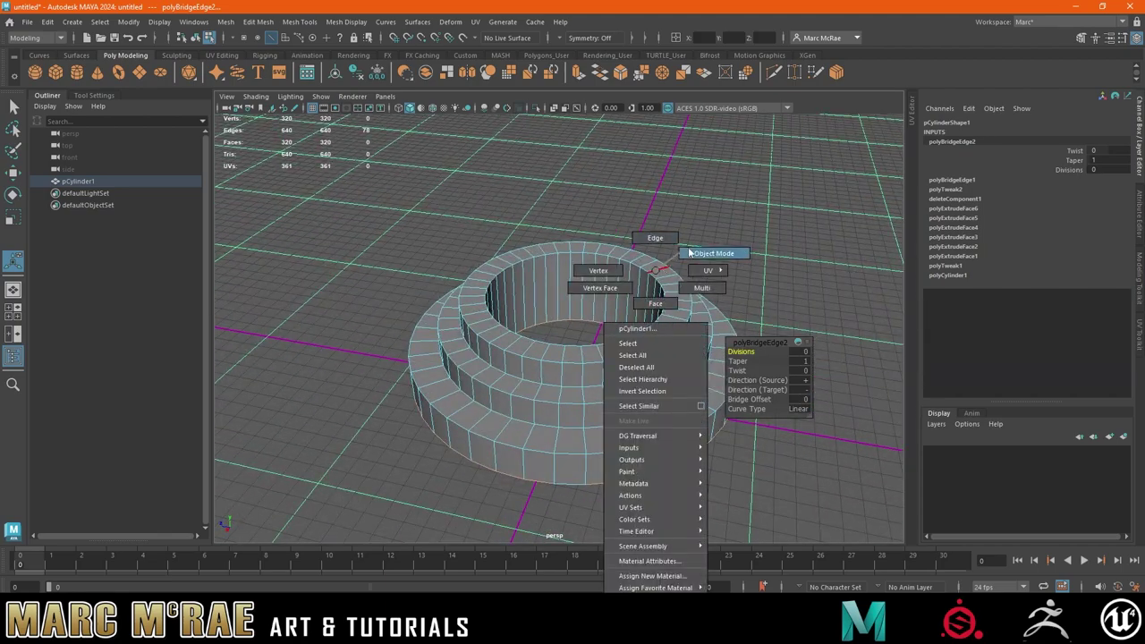
pyautogui.click(726, 239)
pyautogui.click(630, 276)
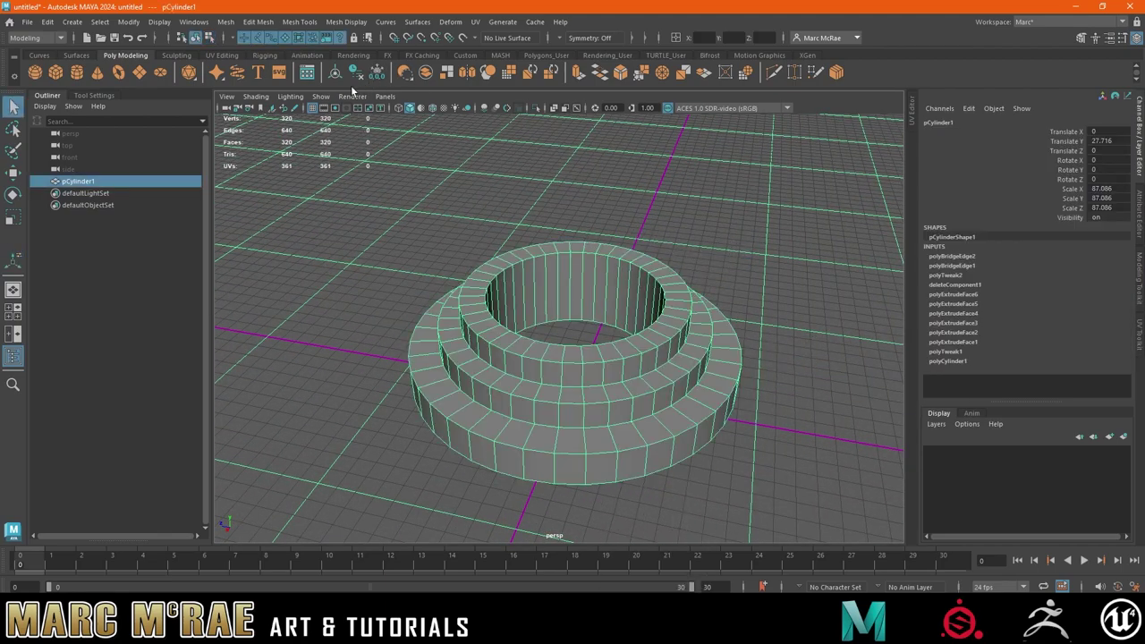
# - Delete pCylinder1's construction history via Delete by Type > History
pyautogui.click(372, 75)
pyautogui.click(595, 128)
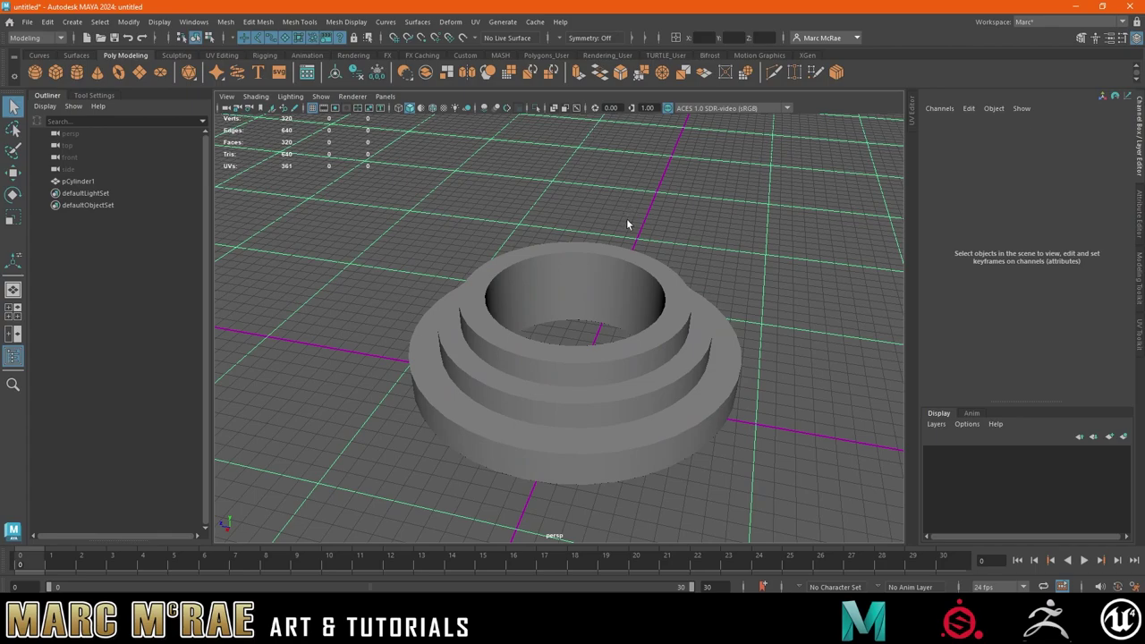
pyautogui.moveTo(626, 225)
pyautogui.keyDown('alt'); pyautogui.mouseDown()
pyautogui.moveTo(563, 220)
pyautogui.moveTo(563, 327)
pyautogui.mouseUp(); pyautogui.keyUp('alt')
pyautogui.keyDown('alt'); pyautogui.moveTo(563, 331); pyautogui.dragTo(561, 315, button='middle'); pyautogui.keyUp('alt')
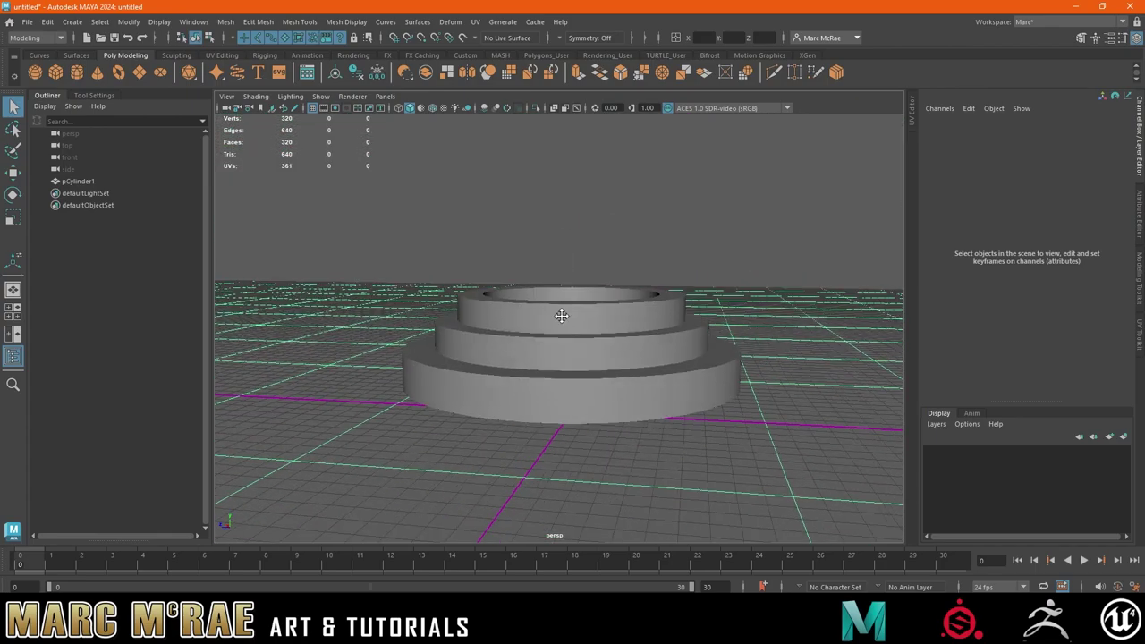
pyautogui.moveTo(561, 315)
pyautogui.keyDown('alt'); pyautogui.mouseDown()
pyautogui.moveTo(613, 334)
pyautogui.moveTo(562, 348)
pyautogui.moveTo(568, 317)
pyautogui.moveTo(638, 315)
pyautogui.mouseUp(); pyautogui.keyUp('alt')
# - Select the bottom ring of side faces in Face mode
pyautogui.rightClick(561, 322)
pyautogui.click(561, 320)
pyautogui.doubleClick(568, 317)
# - Raise the bottom face ring along Y to shorten the base tier
pyautogui.press('w')
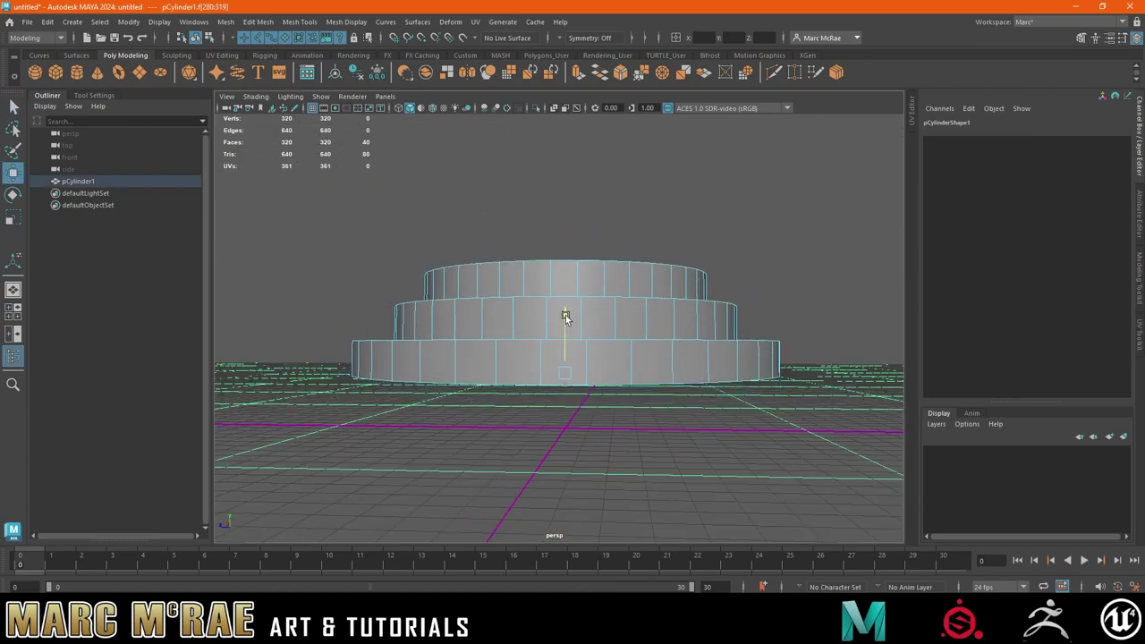
pyautogui.moveTo(564, 317)
pyautogui.mouseDown()
pyautogui.moveTo(567, 302)
pyautogui.moveTo(588, 305)
pyautogui.mouseUp()
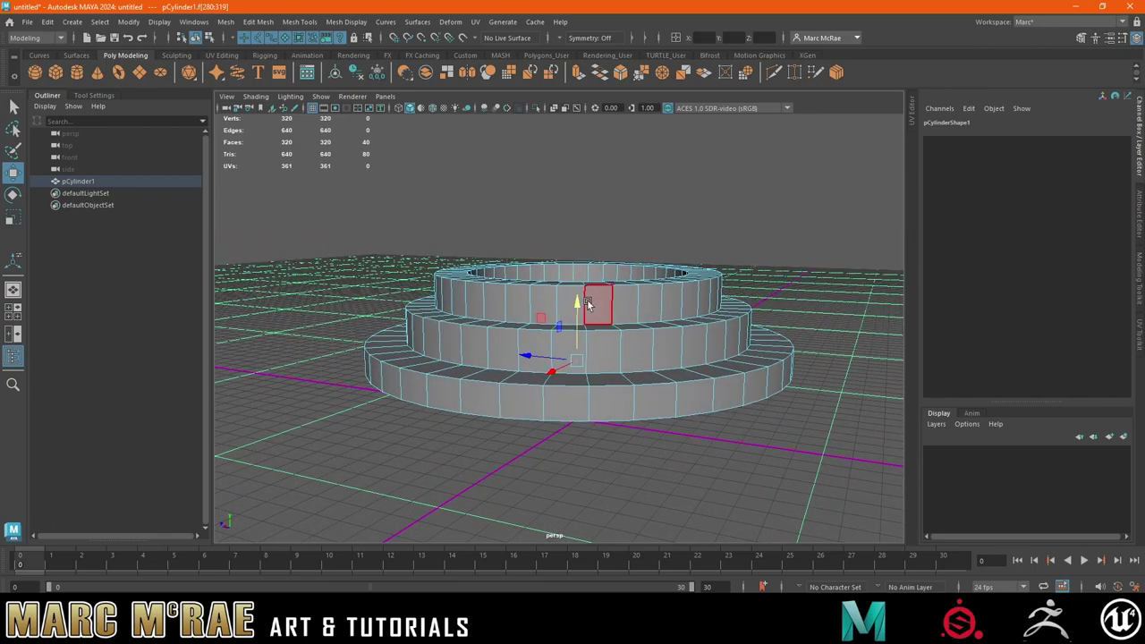
pyautogui.moveTo(587, 304)
pyautogui.keyDown('alt'); pyautogui.mouseDown()
pyautogui.moveTo(493, 329)
pyautogui.moveTo(583, 301)
pyautogui.moveTo(567, 238)
pyautogui.moveTo(621, 233)
pyautogui.moveTo(620, 216)
pyautogui.moveTo(636, 252)
pyautogui.mouseUp(); pyautogui.keyUp('alt')
pyautogui.click(700, 284)
pyautogui.moveTo(700, 284)
pyautogui.keyDown('alt'); pyautogui.mouseDown()
pyautogui.moveTo(586, 338)
pyautogui.moveTo(602, 350)
pyautogui.moveTo(616, 352)
pyautogui.moveTo(614, 335)
pyautogui.moveTo(702, 312)
pyautogui.moveTo(633, 302)
pyautogui.moveTo(652, 292)
pyautogui.moveTo(621, 250)
pyautogui.mouseUp(); pyautogui.keyUp('alt')
pyautogui.moveTo(620, 250); pyautogui.dragTo(667, 240, button='right')
pyautogui.moveTo(667, 239)
pyautogui.keyDown('alt'); pyautogui.mouseDown()
pyautogui.moveTo(634, 251)
pyautogui.moveTo(546, 244)
pyautogui.mouseUp(); pyautogui.keyUp('alt')
# - Select a run of faces along the top ring's outer edge
pyautogui.click(547, 244)
pyautogui.keyDown('shift'); pyautogui.click(562, 248); pyautogui.keyUp('shift')
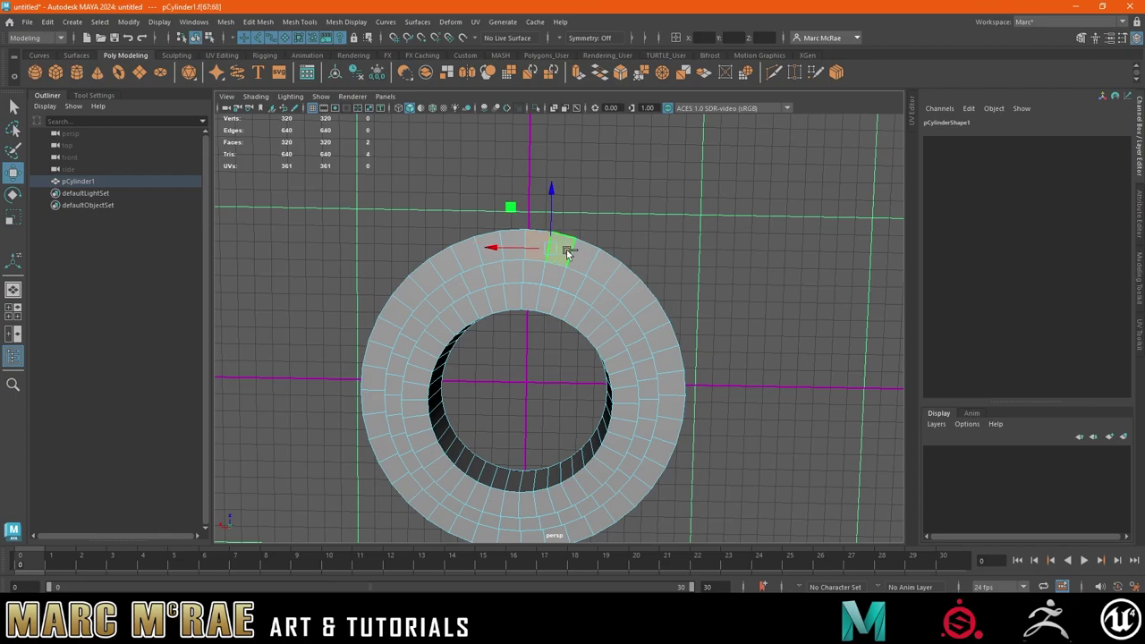
pyautogui.keyDown('shift'); pyautogui.click(592, 255); pyautogui.keyUp('shift')
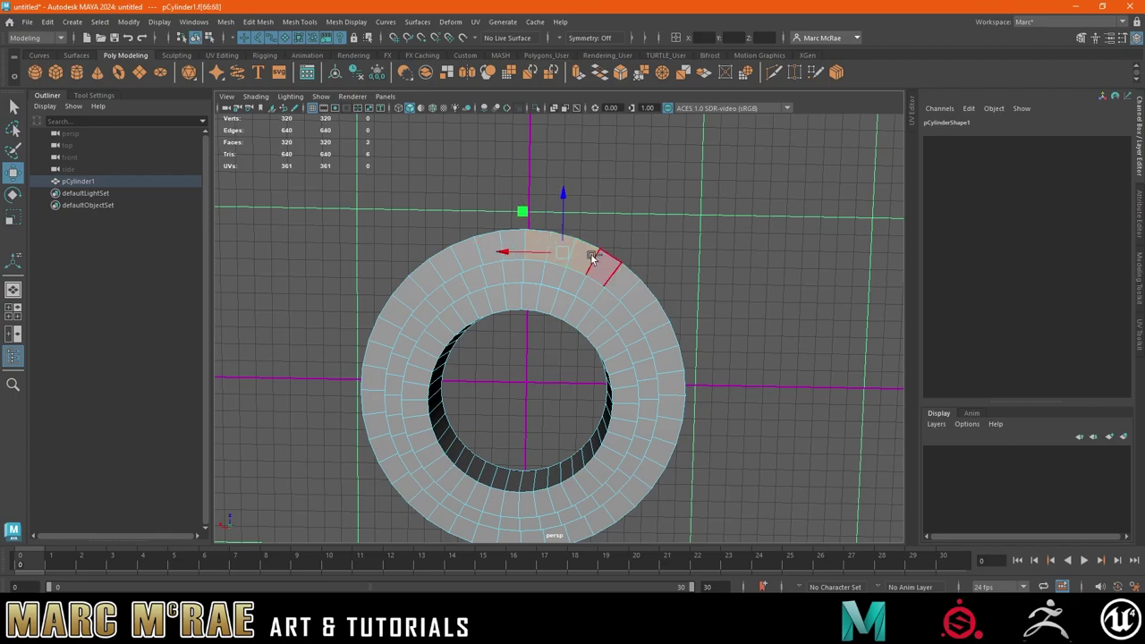
pyautogui.keyDown('shift'); pyautogui.click(508, 244); pyautogui.keyUp('shift')
pyautogui.keyDown('shift'); pyautogui.click(478, 246); pyautogui.keyUp('shift')
pyautogui.keyDown('shift'); pyautogui.click(452, 256); pyautogui.keyUp('shift')
pyautogui.keyDown('shift'); pyautogui.click(451, 257); pyautogui.keyUp('shift')
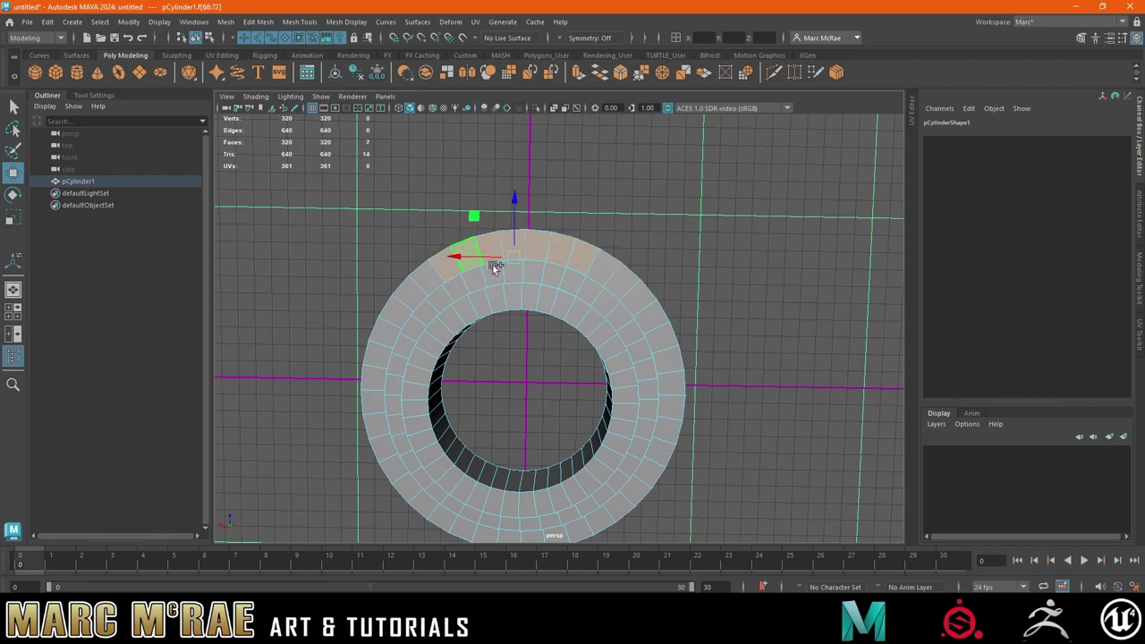
pyautogui.keyDown('alt'); pyautogui.moveTo(576, 260); pyautogui.dragTo(619, 259, button='middle'); pyautogui.keyUp('alt')
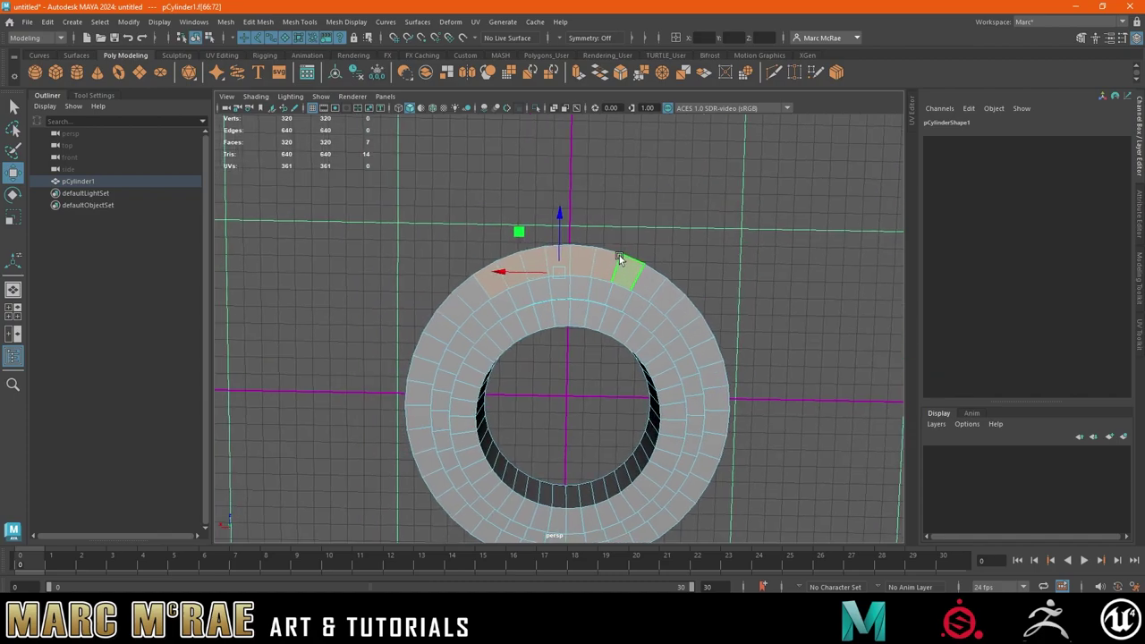
pyautogui.keyDown('alt'); pyautogui.moveTo(618, 259); pyautogui.dragTo(584, 213); pyautogui.keyUp('alt')
# - Select an arc of faces on the right side, then trim five faces from it
pyautogui.click(568, 198)
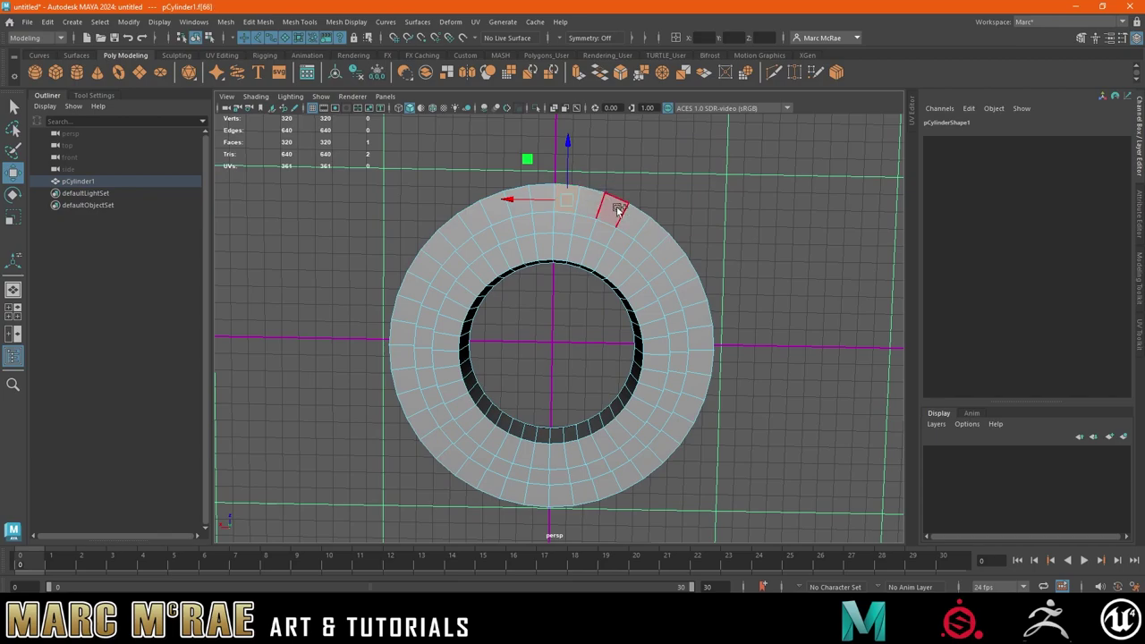
pyautogui.keyDown('shift'); pyautogui.doubleClick(700, 339); pyautogui.keyUp('shift')
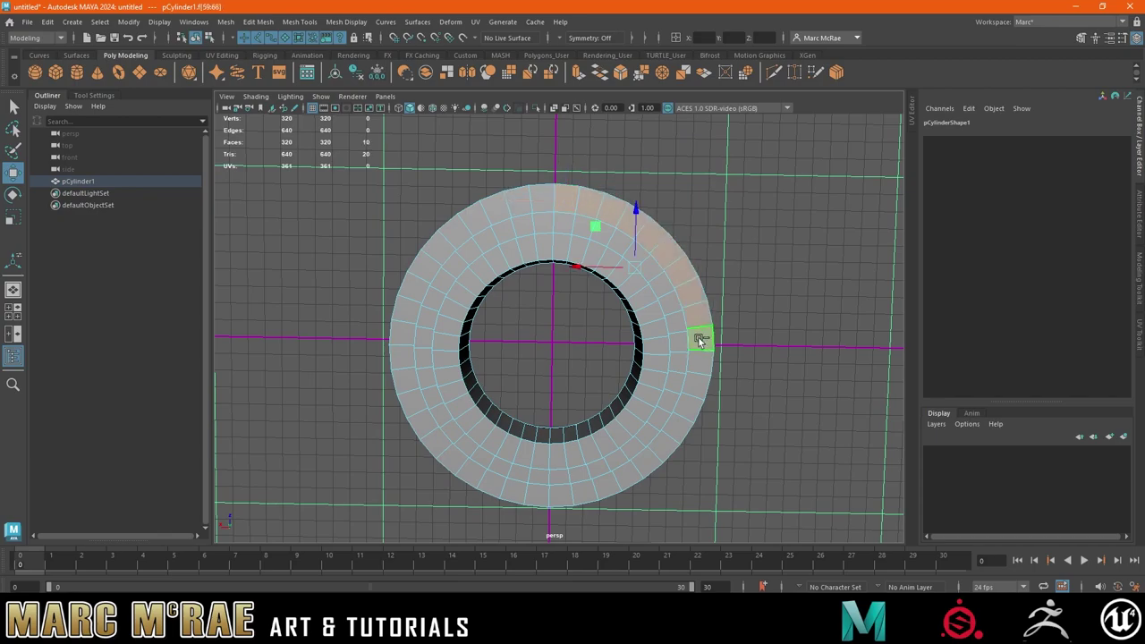
pyautogui.moveTo(698, 335)
pyautogui.keyDown('alt'); pyautogui.mouseDown()
pyautogui.moveTo(710, 299)
pyautogui.moveTo(692, 304)
pyautogui.mouseUp(); pyautogui.keyUp('alt')
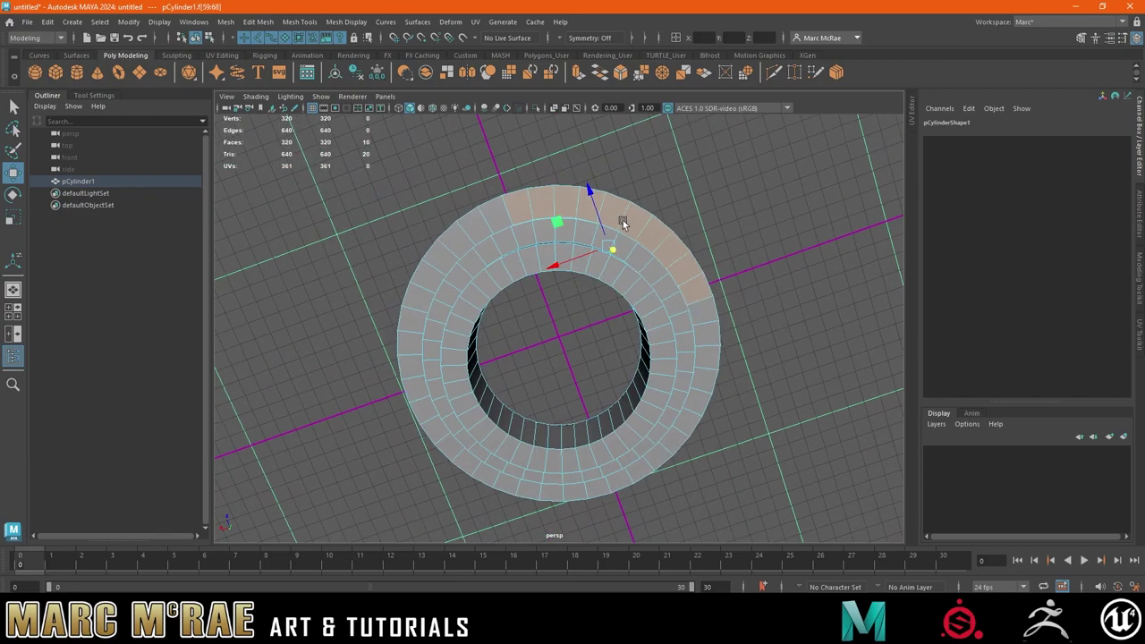
pyautogui.moveTo(619, 223)
pyautogui.keyDown('alt'); pyautogui.mouseDown()
pyautogui.moveTo(689, 238)
pyautogui.moveTo(689, 262)
pyautogui.moveTo(606, 227)
pyautogui.mouseUp(); pyautogui.keyUp('alt')
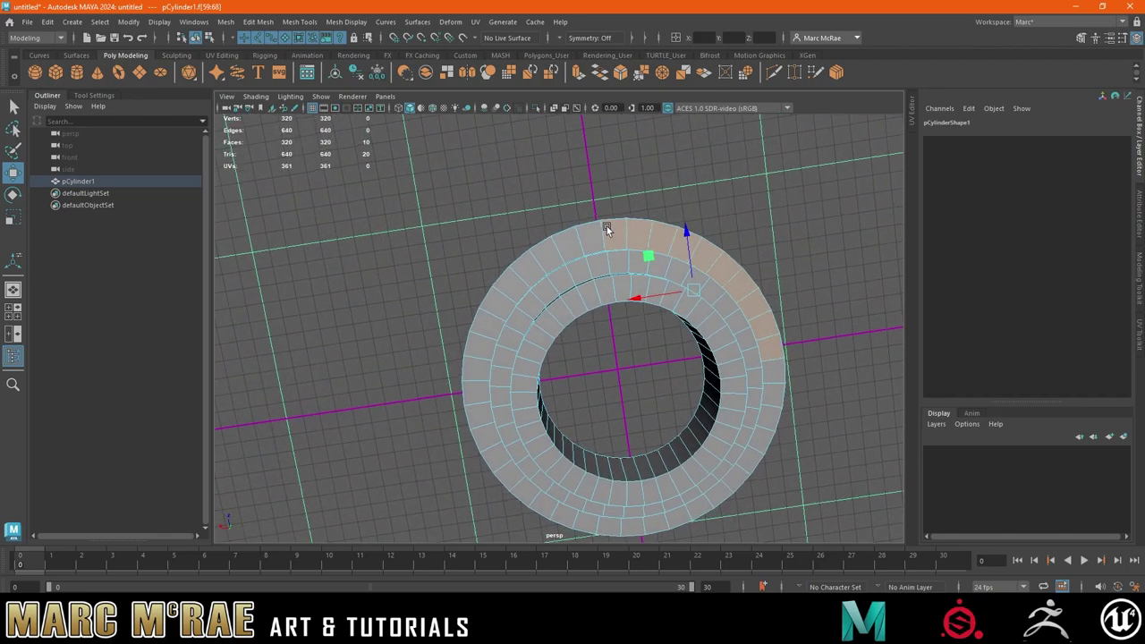
pyautogui.keyDown('ctrl'); pyautogui.click(706, 258); pyautogui.keyUp('ctrl')
pyautogui.keyDown('ctrl'); pyautogui.click(639, 239); pyautogui.keyUp('ctrl')
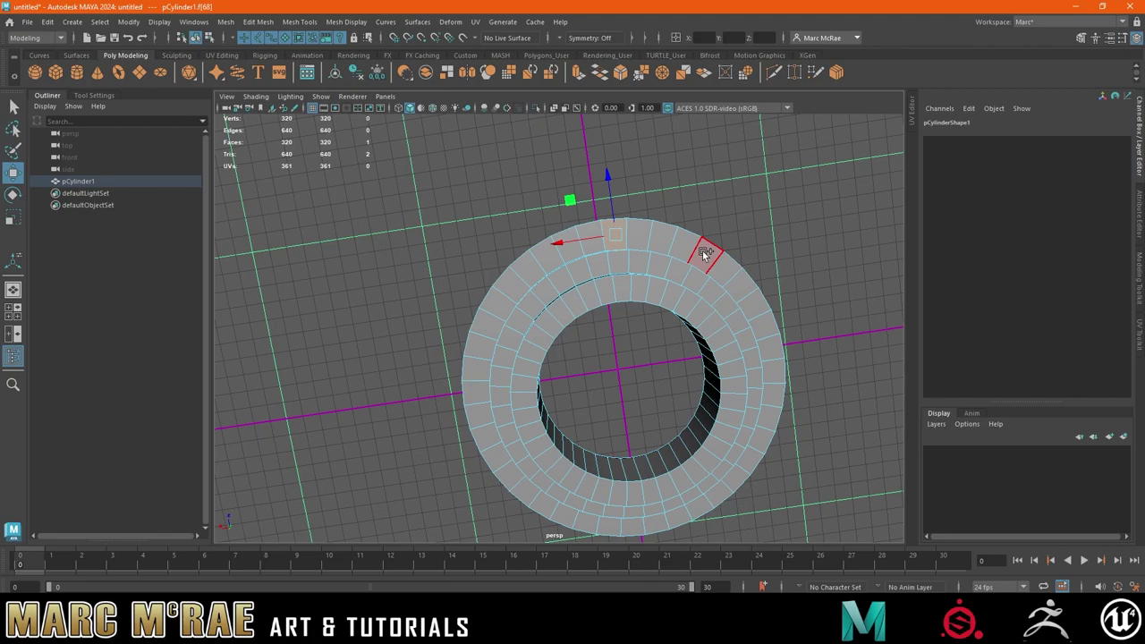
# - Extend the face selection leftward around the top ring
pyautogui.keyDown('shift'); pyautogui.click(592, 240); pyautogui.keyUp('shift')
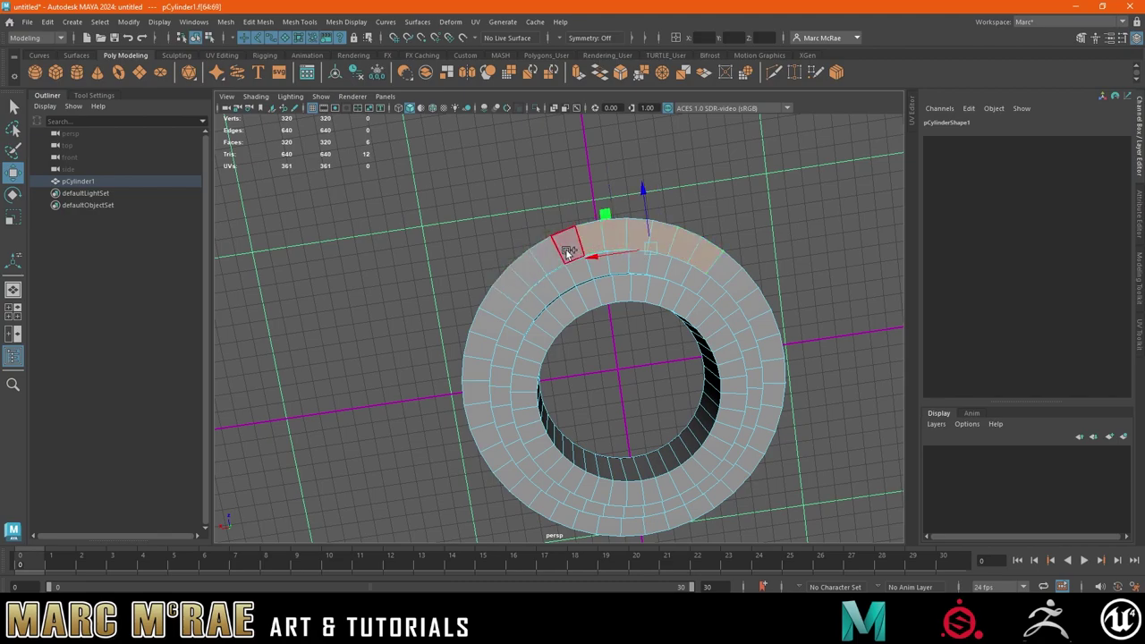
pyautogui.keyDown('shift'); pyautogui.click(558, 245); pyautogui.keyUp('shift')
pyautogui.keyDown('shift'); pyautogui.click(542, 258); pyautogui.keyUp('shift')
pyautogui.keyDown('shift'); pyautogui.click(532, 267); pyautogui.keyUp('shift')
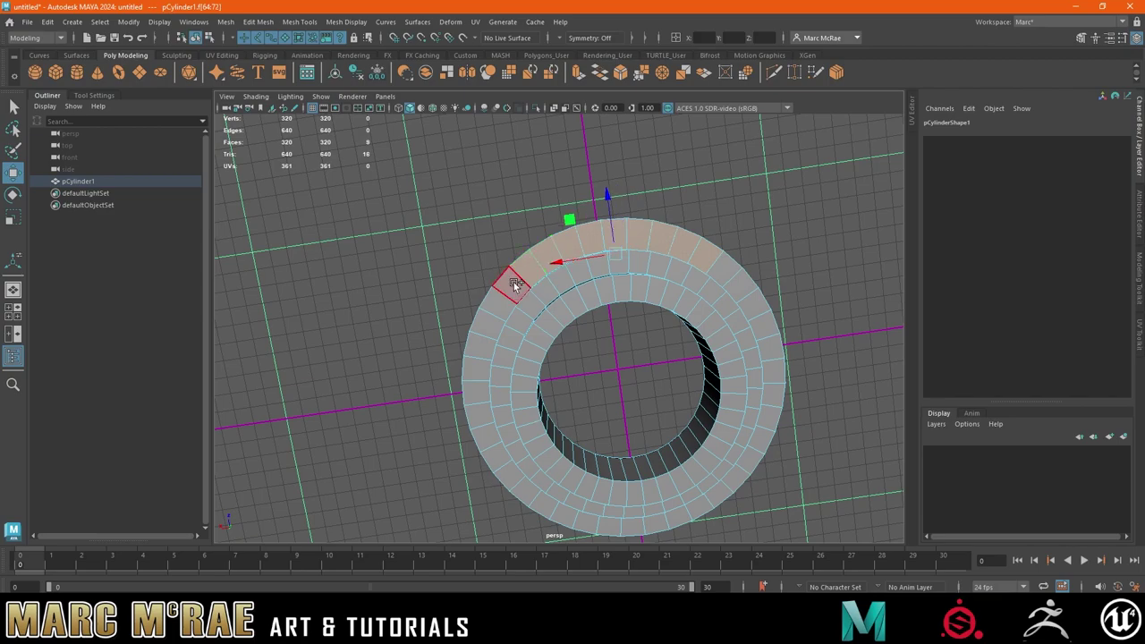
pyautogui.keyDown('shift'); pyautogui.click(510, 288); pyautogui.keyUp('shift')
pyautogui.moveTo(580, 262)
pyautogui.keyDown('alt'); pyautogui.mouseDown()
pyautogui.moveTo(500, 295)
pyautogui.moveTo(722, 265)
pyautogui.moveTo(782, 242)
pyautogui.mouseUp(); pyautogui.keyUp('alt')
pyautogui.click(500, 296)
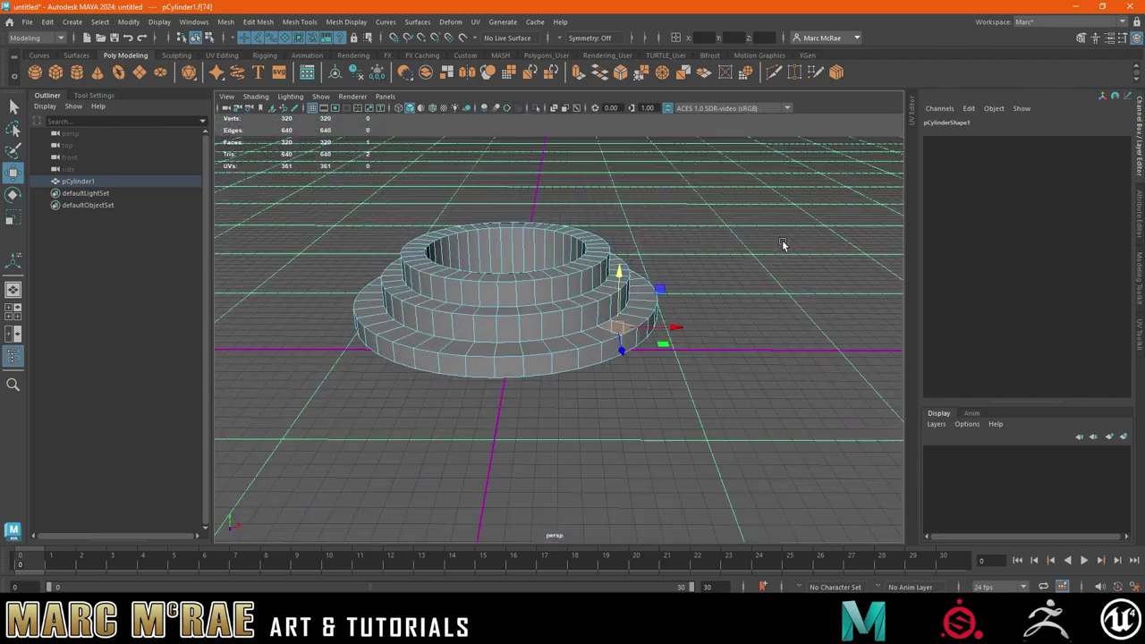
# - Delete a vertical strip of faces running down the stepped rings
pyautogui.keyDown('shift'); pyautogui.doubleClick(585, 268); pyautogui.keyUp('shift')
pyautogui.press('Delete')
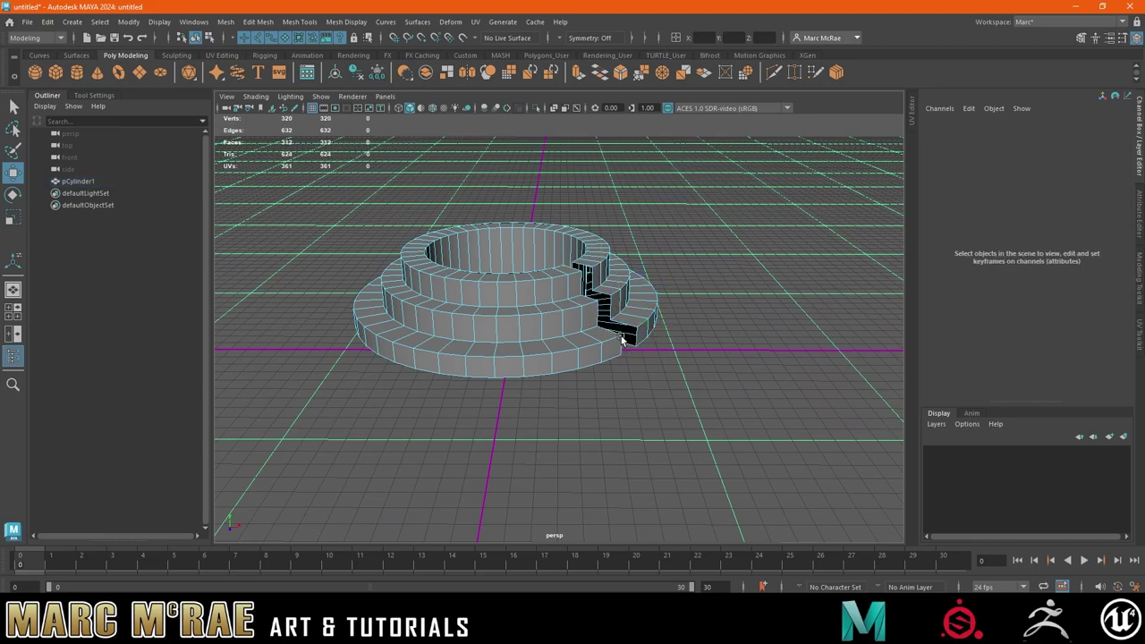
pyautogui.moveTo(552, 349)
pyautogui.keyDown('alt'); pyautogui.mouseDown()
pyautogui.moveTo(541, 377)
pyautogui.moveTo(666, 369)
pyautogui.moveTo(641, 372)
pyautogui.moveTo(660, 394)
pyautogui.moveTo(623, 399)
pyautogui.mouseUp(); pyautogui.keyUp('alt')
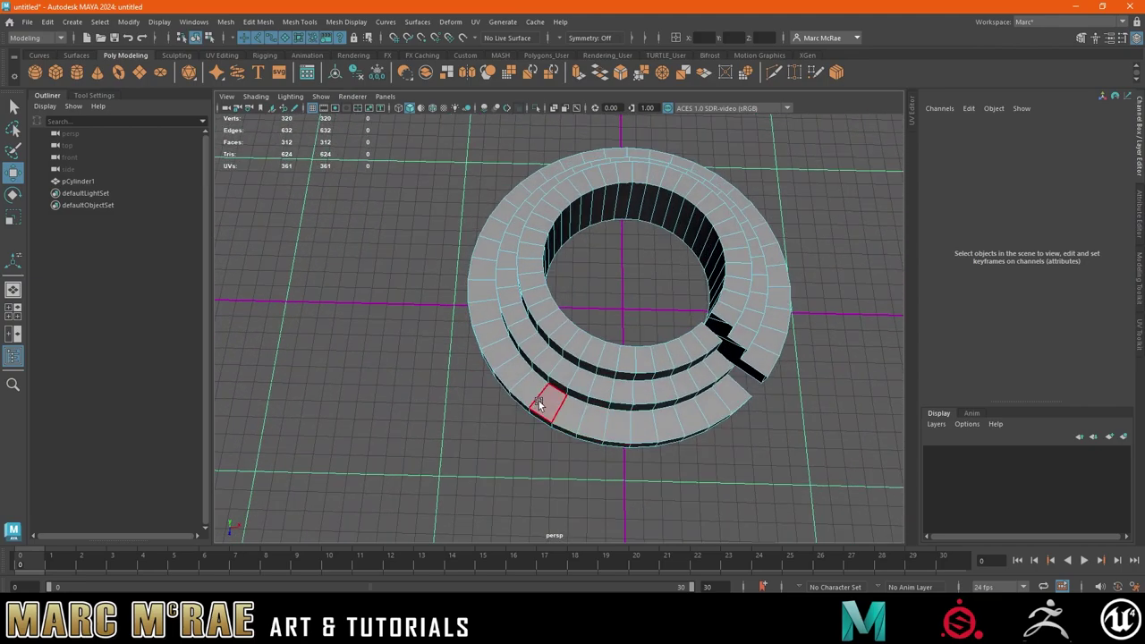
# - Delete further face runs until only a quarter wedge of 80 faces remains
pyautogui.click(509, 370)
pyautogui.keyDown('alt'); pyautogui.moveTo(509, 370); pyautogui.dragTo(540, 382); pyautogui.keyUp('alt')
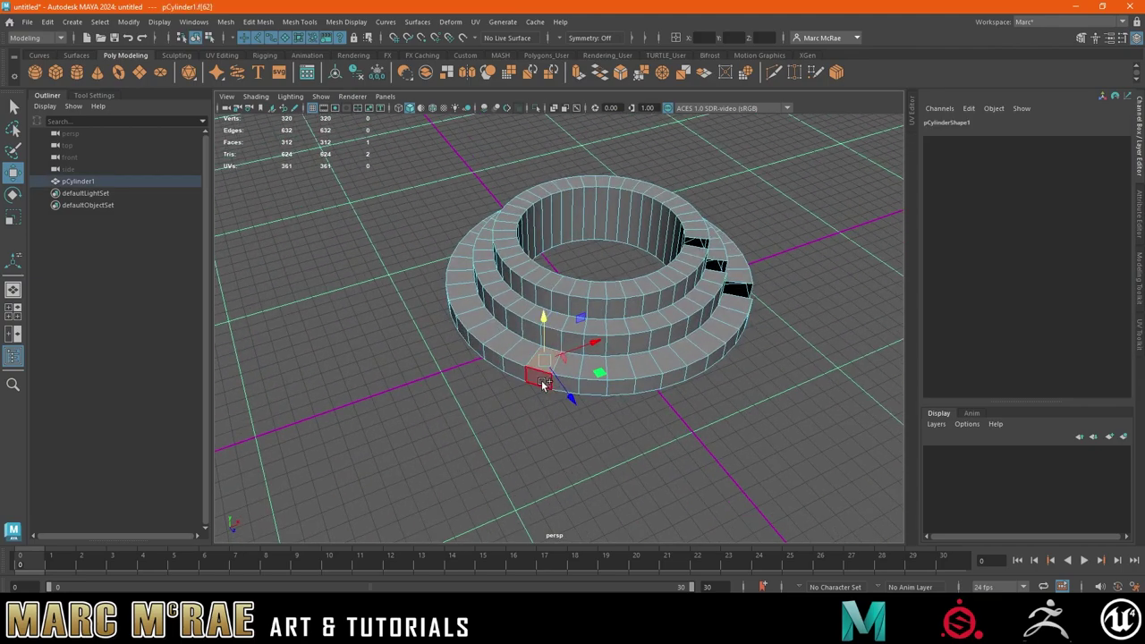
pyautogui.click(539, 383)
pyautogui.press('Delete')
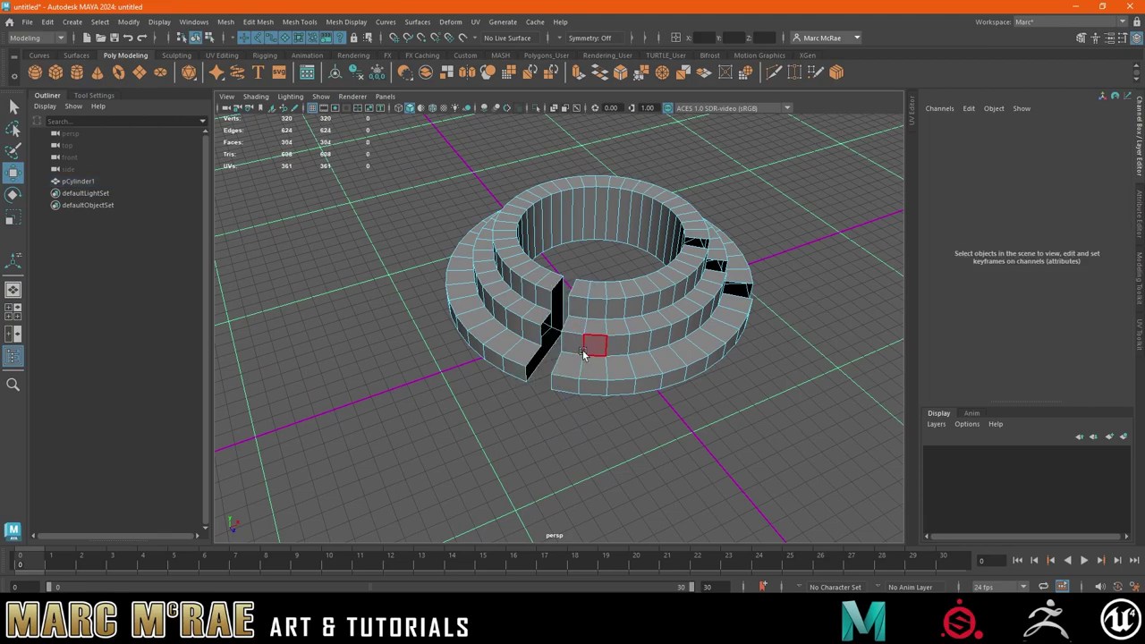
pyautogui.click(566, 362)
pyautogui.keyDown('shift'); pyautogui.doubleClick(740, 308); pyautogui.keyUp('shift')
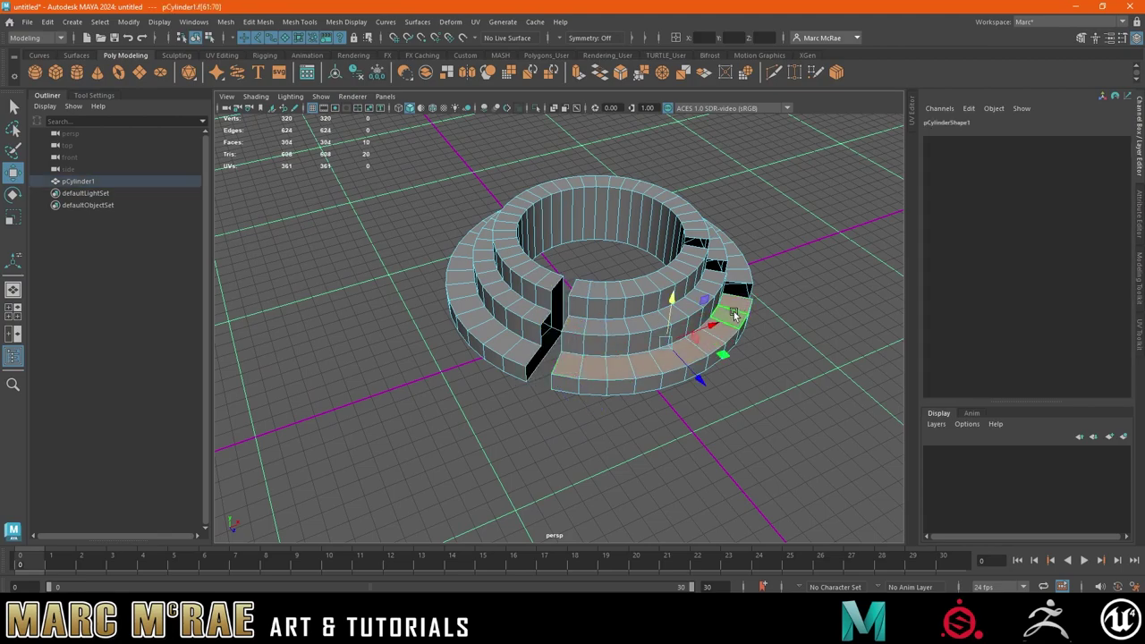
pyautogui.press('Delete')
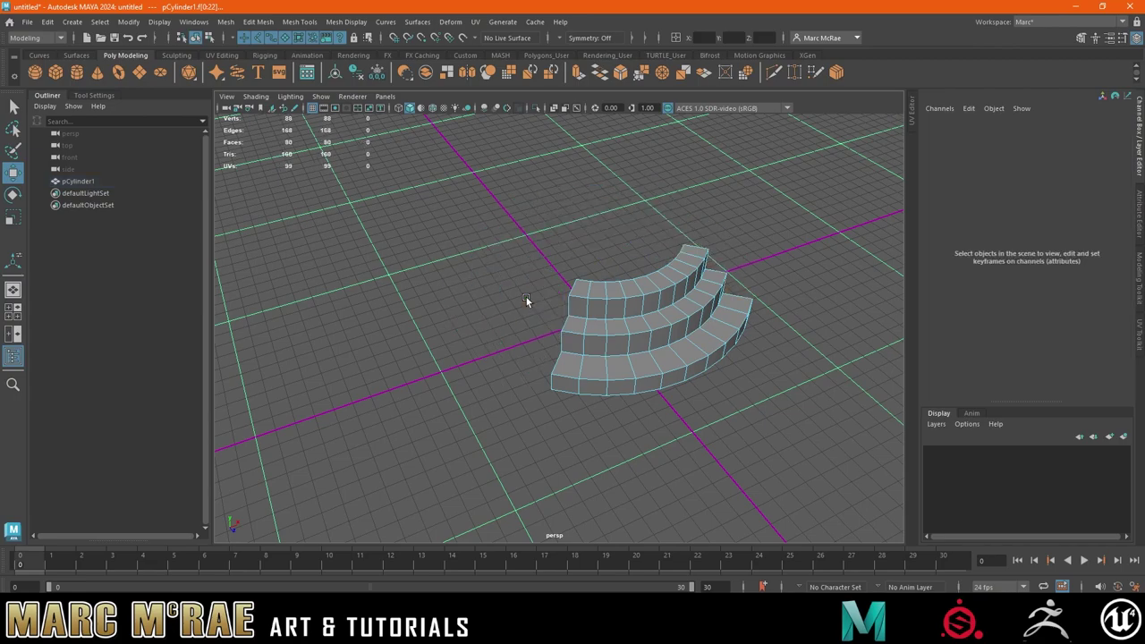
pyautogui.moveTo(672, 282)
pyautogui.keyDown('alt'); pyautogui.mouseDown()
pyautogui.moveTo(605, 286)
pyautogui.moveTo(614, 209)
pyautogui.moveTo(592, 263)
pyautogui.moveTo(697, 238)
pyautogui.moveTo(710, 223)
pyautogui.moveTo(677, 276)
pyautogui.moveTo(625, 281)
pyautogui.mouseUp(); pyautogui.keyUp('alt')
pyautogui.click(771, 75)
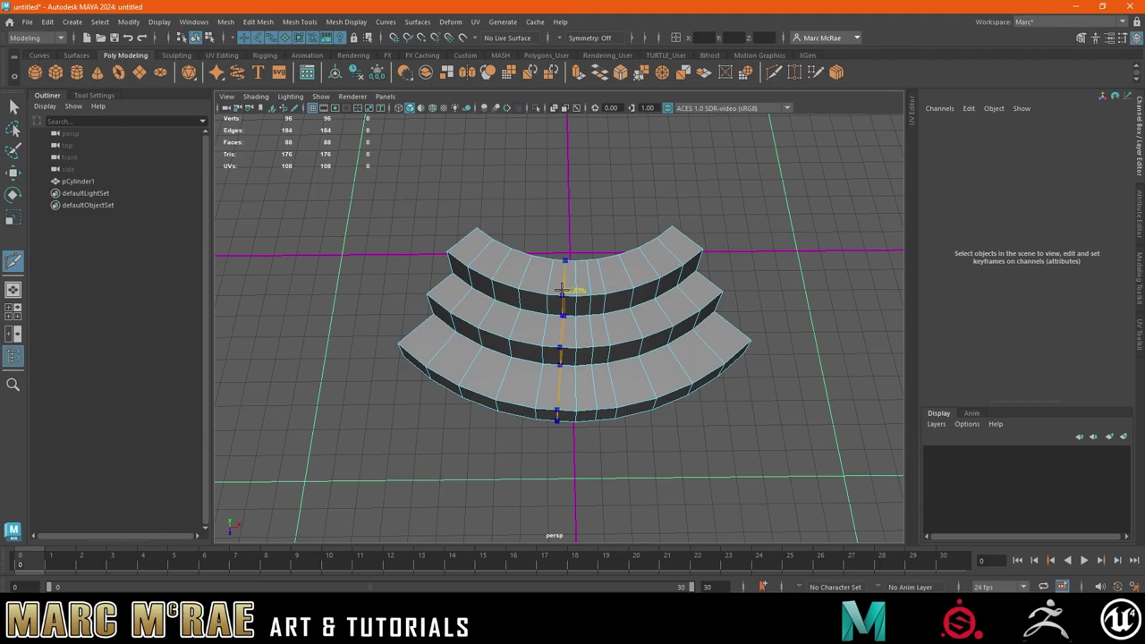
pyautogui.keyDown('ctrl'); pyautogui.click(572, 284); pyautogui.keyUp('ctrl')
pyautogui.moveTo(658, 256)
pyautogui.keyDown('alt'); pyautogui.mouseDown()
pyautogui.moveTo(707, 268)
pyautogui.moveTo(677, 246)
pyautogui.mouseUp(); pyautogui.keyUp('alt')
pyautogui.scroll(2, 724, 256)
pyautogui.scroll(2, 677, 256)
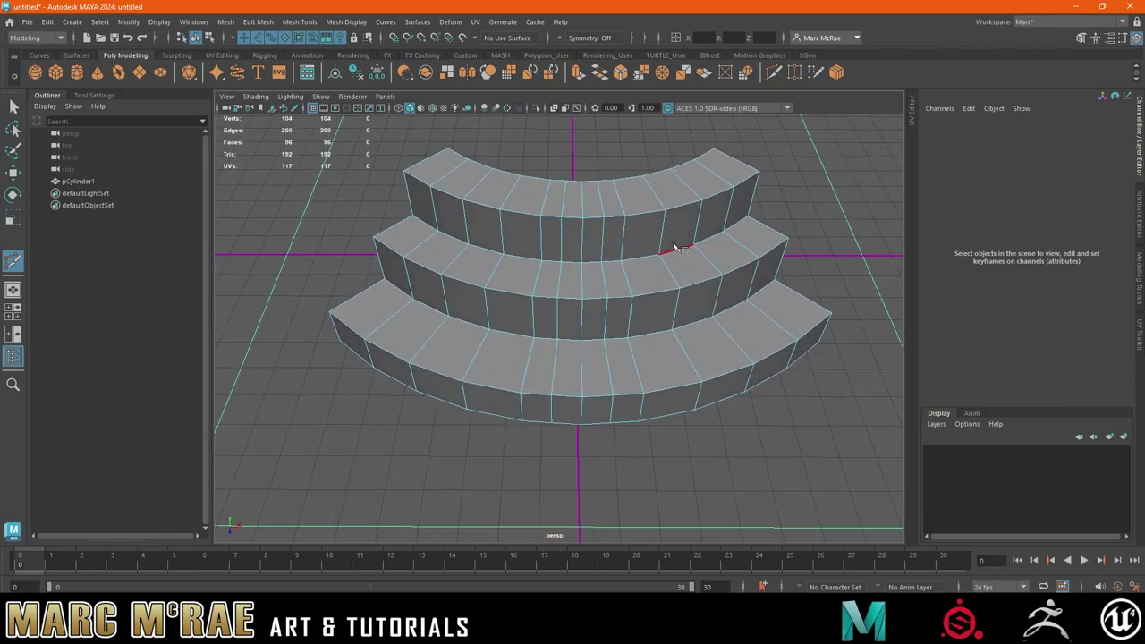
pyautogui.hotkey('ctrl', 'z')
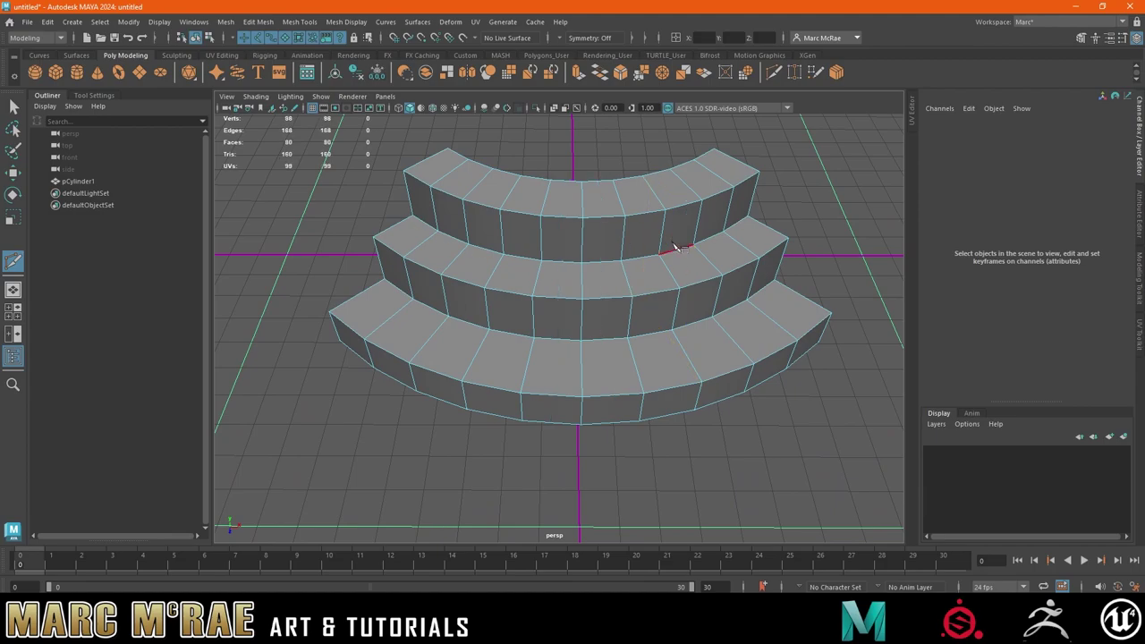
# - Select the new centre edge loop on the wedge, ready to move and scale it
pyautogui.moveTo(677, 247)
pyautogui.keyDown('alt'); pyautogui.mouseDown()
pyautogui.moveTo(665, 256)
pyautogui.moveTo(575, 223)
pyautogui.moveTo(620, 209)
pyautogui.moveTo(615, 192)
pyautogui.moveTo(582, 255)
pyautogui.moveTo(512, 275)
pyautogui.moveTo(524, 260)
pyautogui.moveTo(577, 266)
pyautogui.mouseUp(); pyautogui.keyUp('alt')
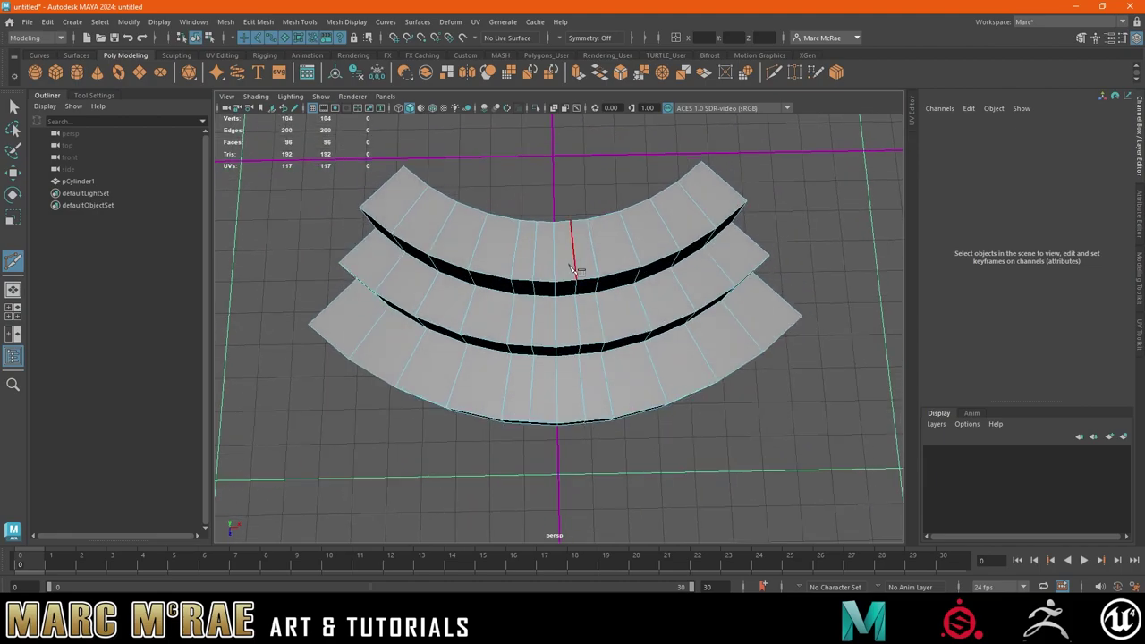
pyautogui.keyDown('alt'); pyautogui.moveTo(573, 268); pyautogui.dragTo(558, 220, button='middle'); pyautogui.keyUp('alt')
pyautogui.keyDown('alt'); pyautogui.moveTo(636, 195); pyautogui.dragTo(640, 243); pyautogui.keyUp('alt')
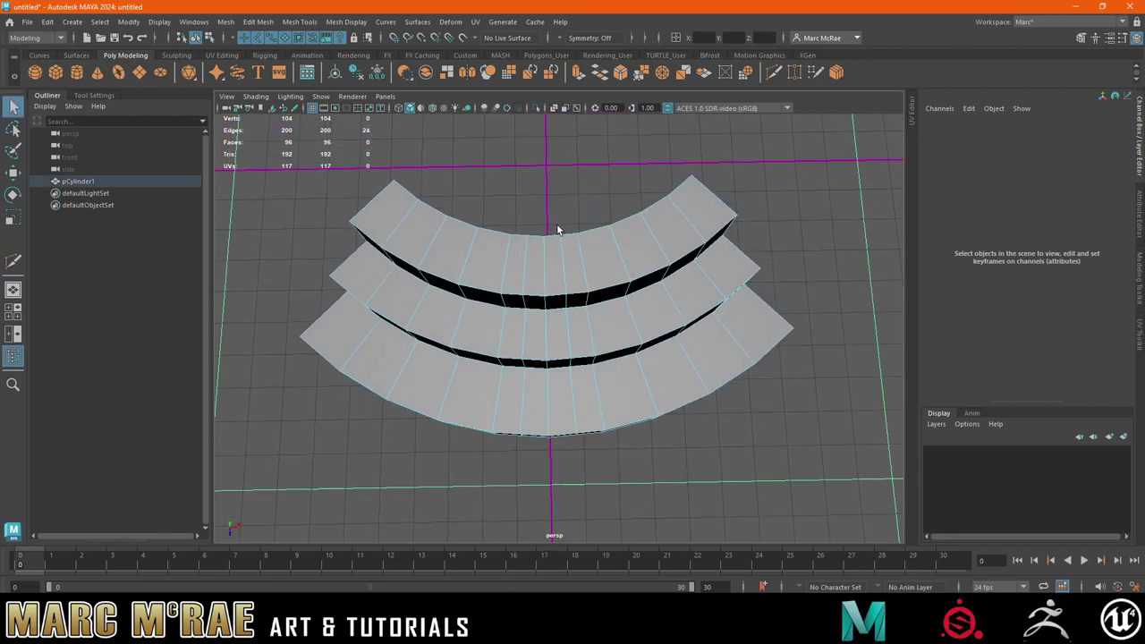
pyautogui.press('q')
pyautogui.keyDown('alt'); pyautogui.moveTo(608, 246); pyautogui.dragTo(562, 340); pyautogui.keyUp('alt')
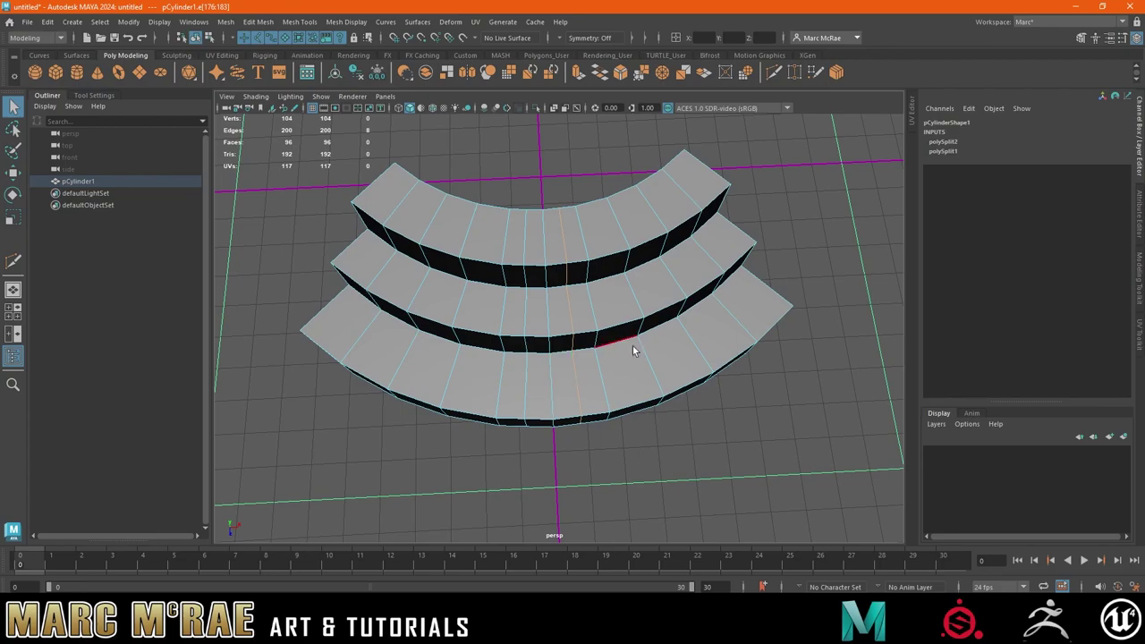
pyautogui.keyDown('alt'); pyautogui.moveTo(633, 350); pyautogui.dragTo(631, 250); pyautogui.keyUp('alt')
pyautogui.press('w')
pyautogui.press('r')
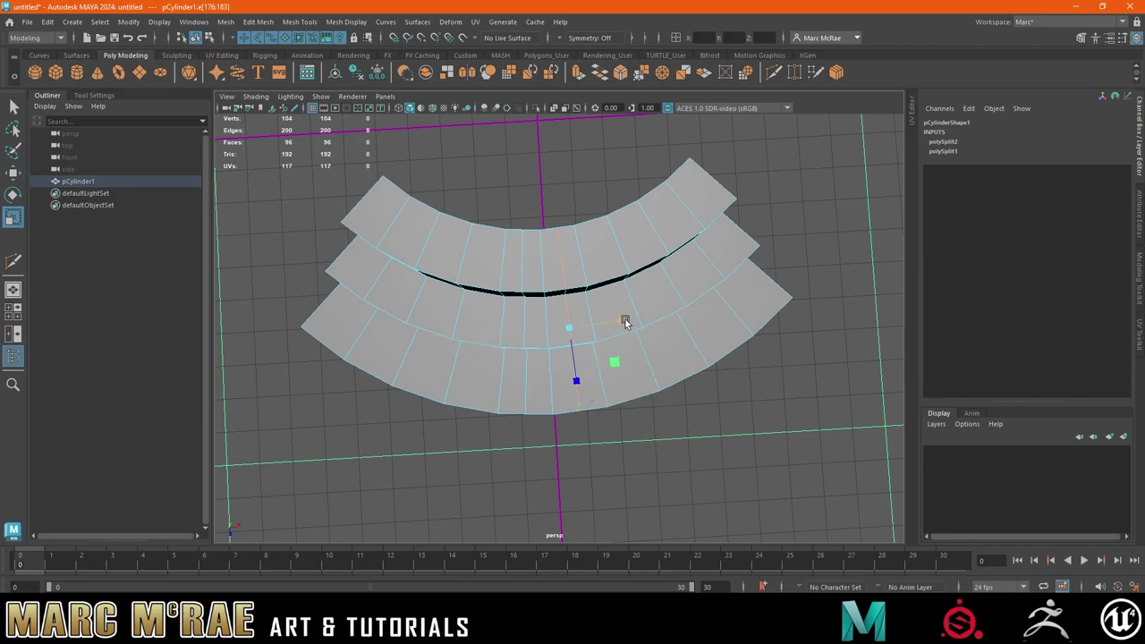
# - Scale the selected edges sideways, then reset the Scale Tool options to defaults
pyautogui.moveTo(624, 321); pyautogui.dragTo(479, 352)
pyautogui.click(95, 96)
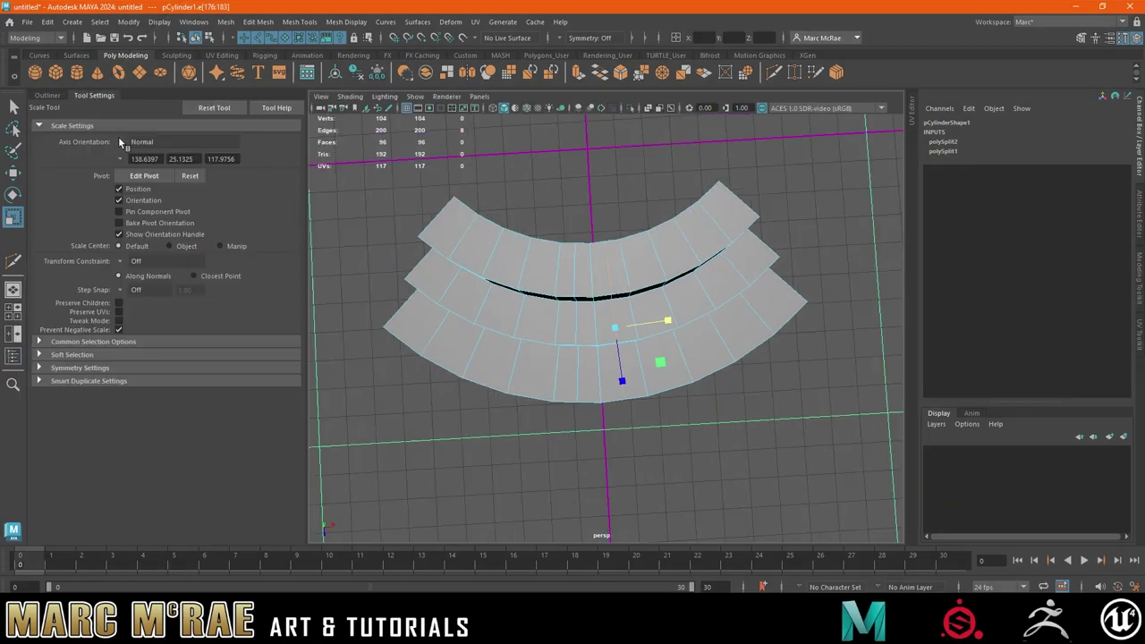
pyautogui.click(119, 142)
pyautogui.click(215, 109)
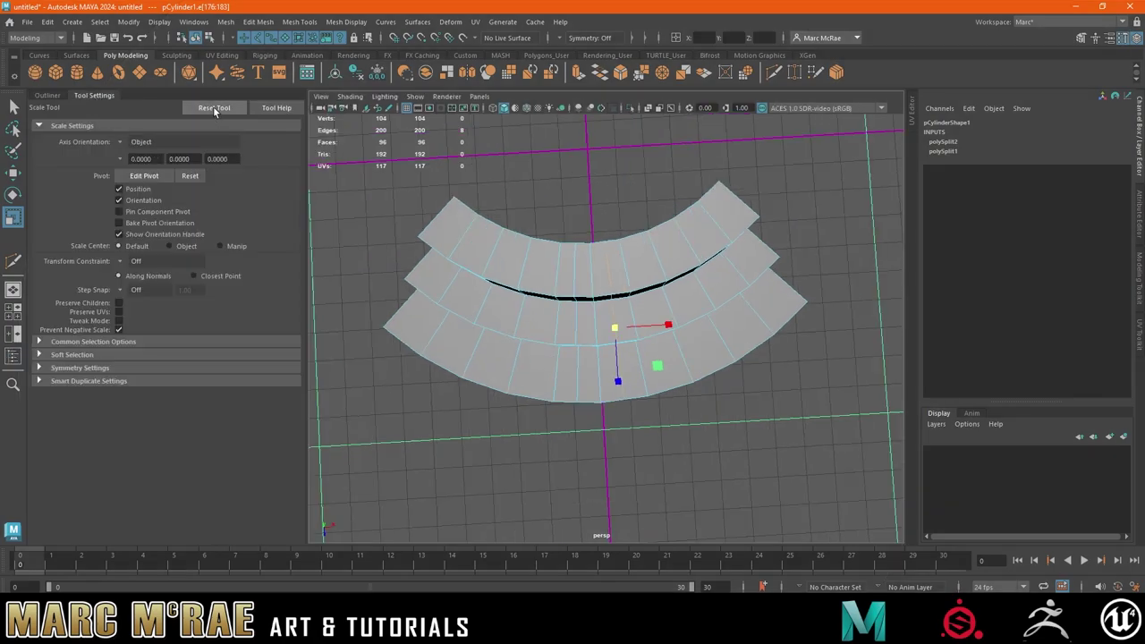
pyautogui.click(144, 175)
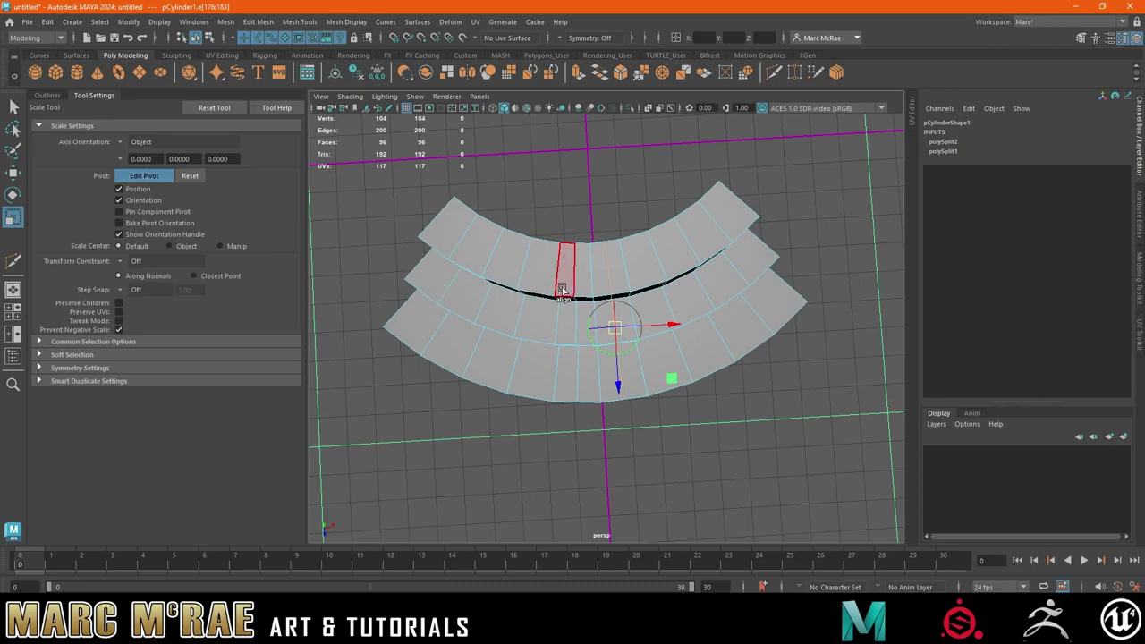
pyautogui.press('Insert')
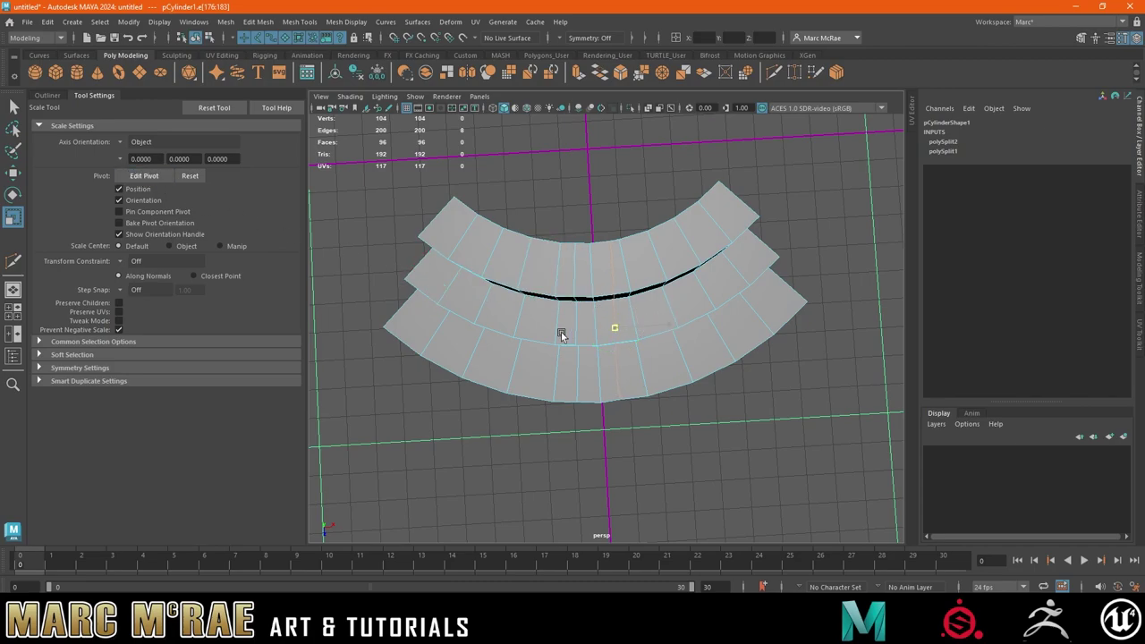
# - Set Transform Constraint to Edge and slide the edge loops apart along the mesh
pyautogui.click(1138, 274)
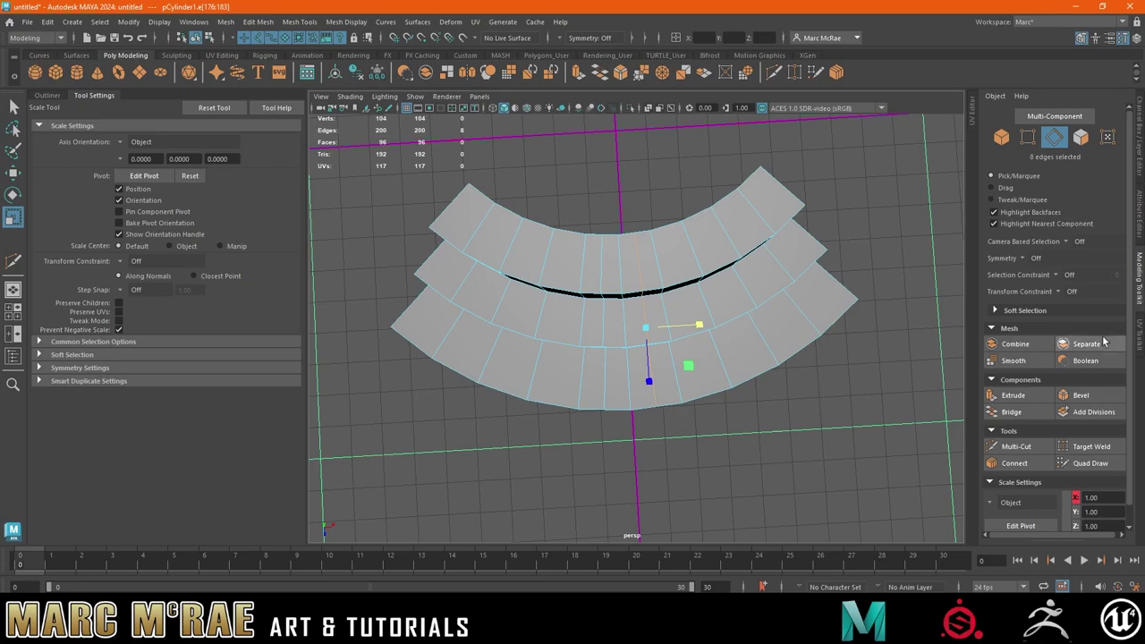
pyautogui.click(1070, 310)
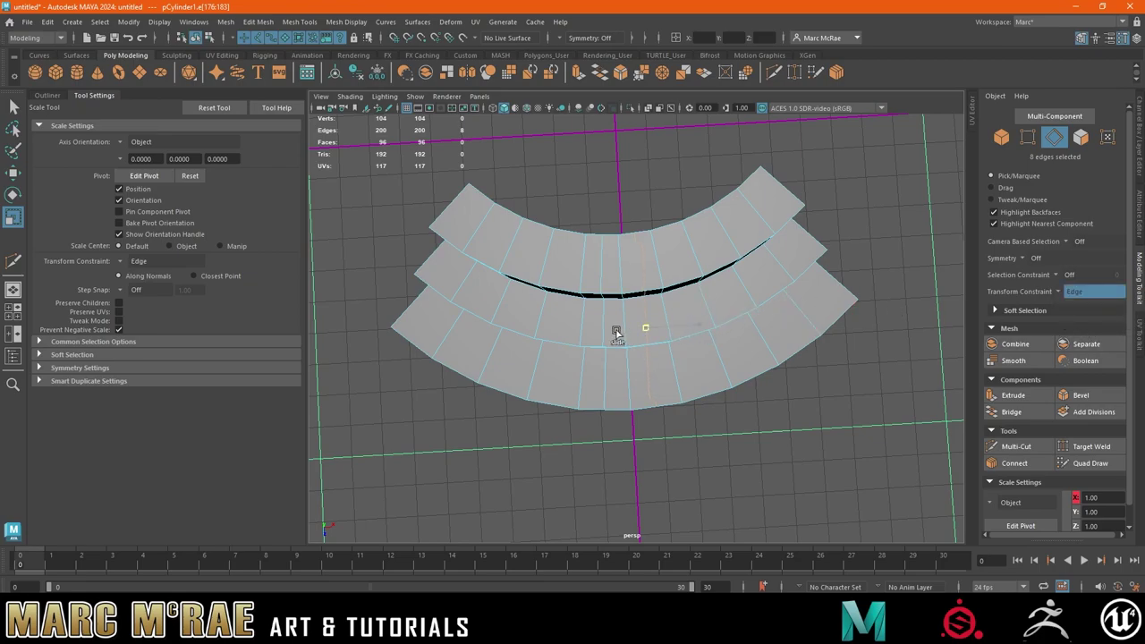
pyautogui.moveTo(617, 351); pyautogui.dragTo(653, 333)
pyautogui.moveTo(685, 329)
pyautogui.keyDown('alt'); pyautogui.mouseDown()
pyautogui.moveTo(685, 294)
pyautogui.moveTo(688, 333)
pyautogui.moveTo(640, 260)
pyautogui.moveTo(632, 274)
pyautogui.mouseUp(); pyautogui.keyUp('alt')
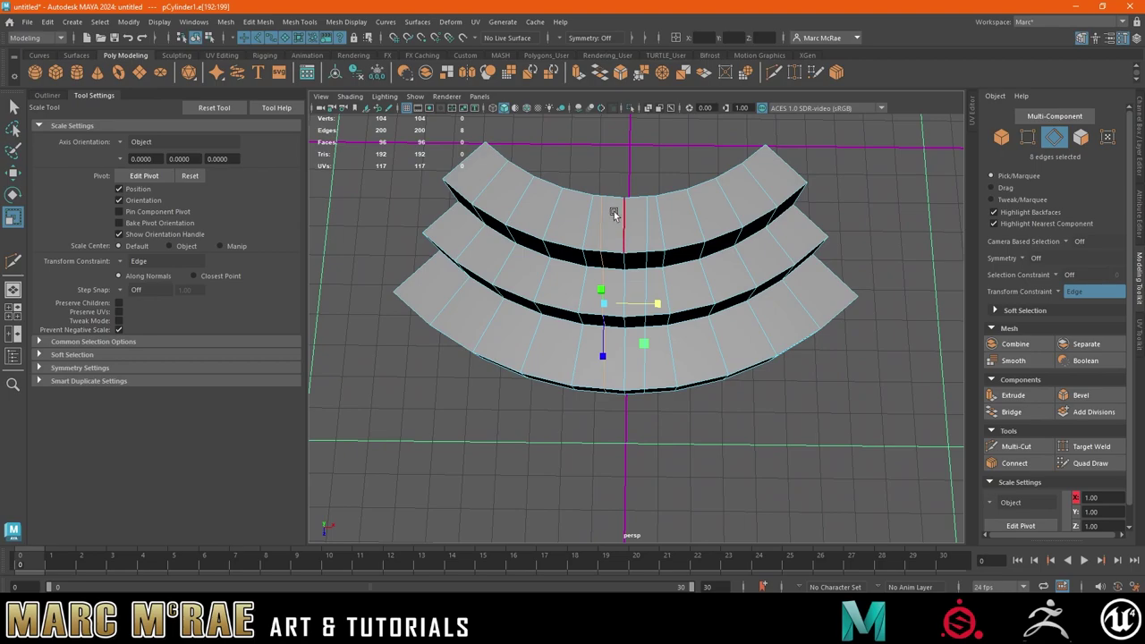
# - Select the two centre face columns running down the wedge
pyautogui.moveTo(613, 212); pyautogui.dragTo(613, 240, button='right')
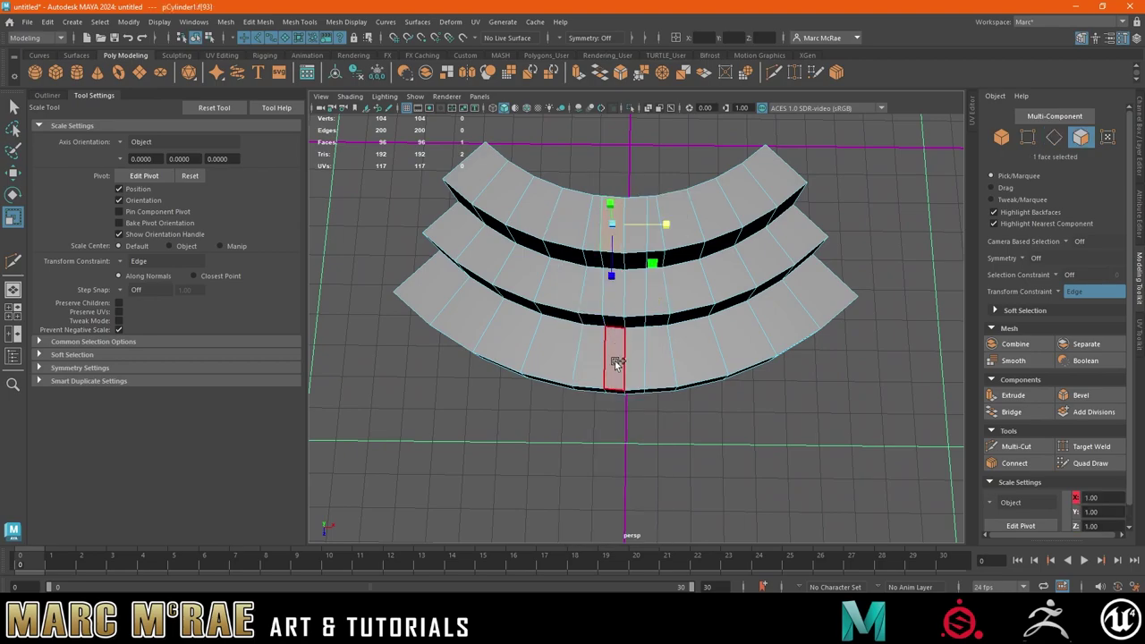
pyautogui.click(613, 249)
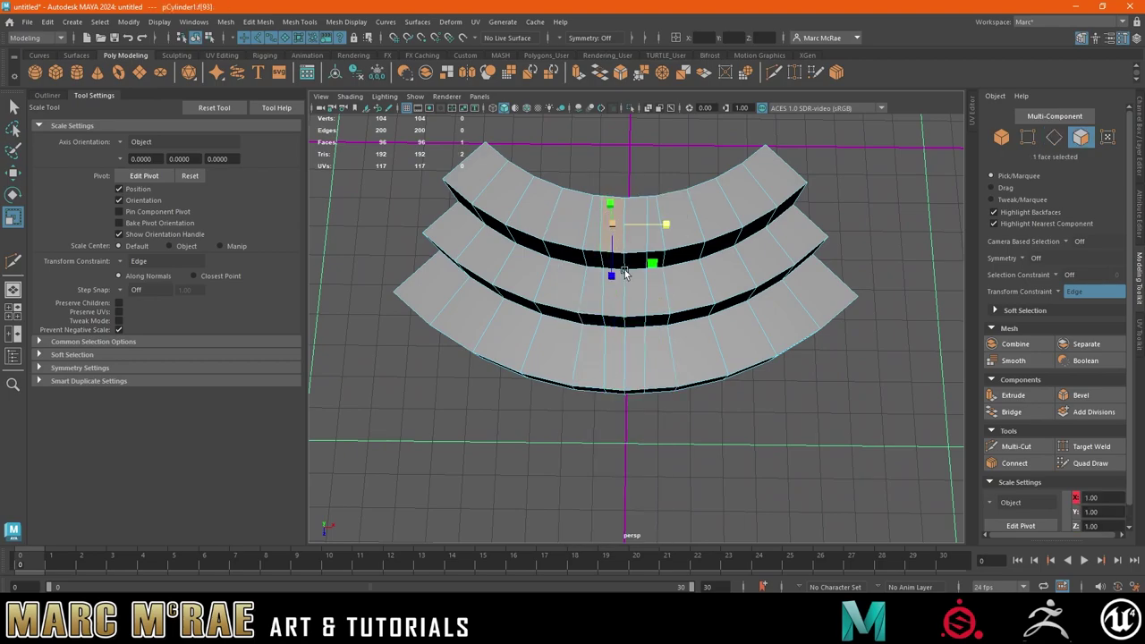
pyautogui.keyDown('shift'); pyautogui.doubleClick(615, 262); pyautogui.keyUp('shift')
pyautogui.moveTo(616, 262)
pyautogui.keyDown('alt'); pyautogui.mouseDown()
pyautogui.moveTo(637, 206)
pyautogui.moveTo(674, 247)
pyautogui.mouseUp(); pyautogui.keyUp('alt')
pyautogui.keyDown('shift'); pyautogui.doubleClick(639, 233); pyautogui.keyUp('shift')
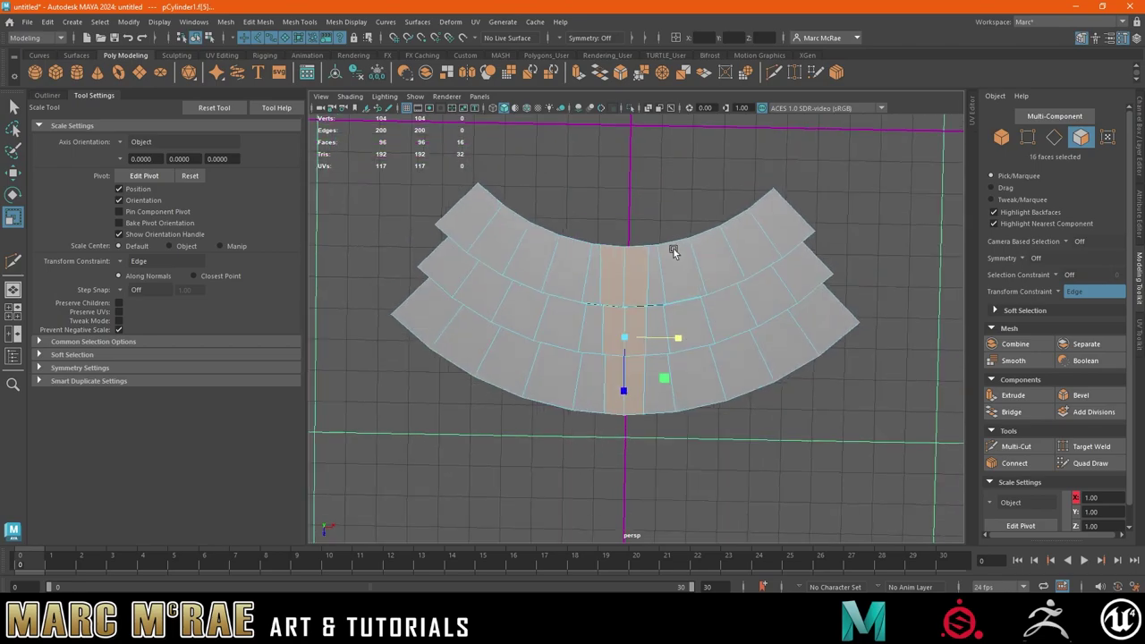
# - Maximize the top view framed on the selected faces and zoom out
pyautogui.press('space')
pyautogui.press('space')
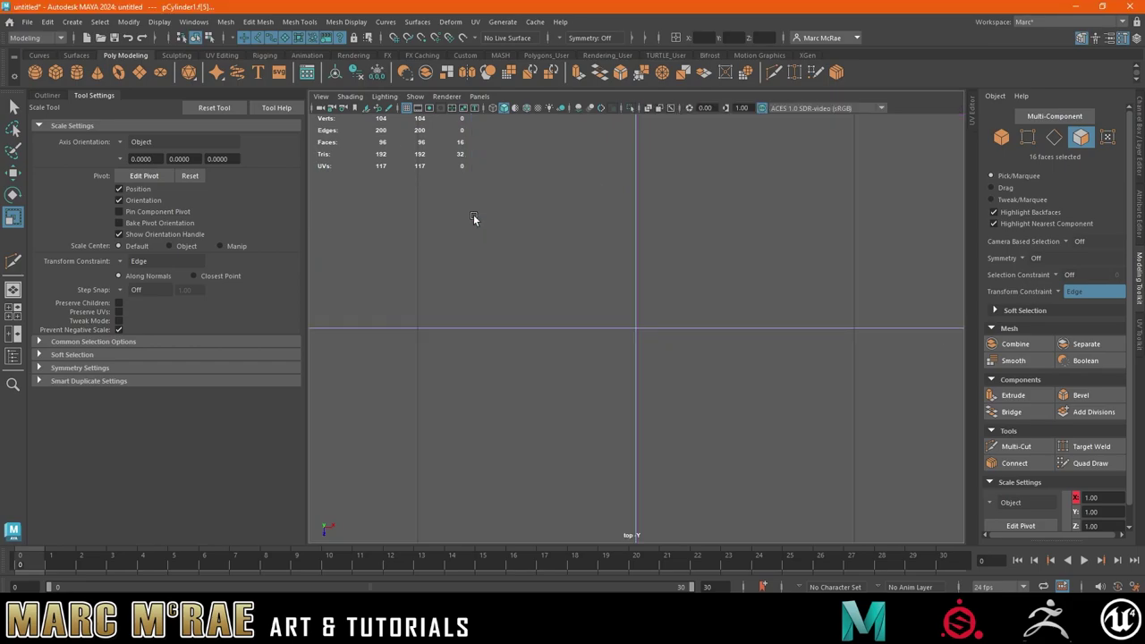
pyautogui.press('f')
pyautogui.scroll(-3, 590, 258)
pyautogui.scroll(-3, 617, 260)
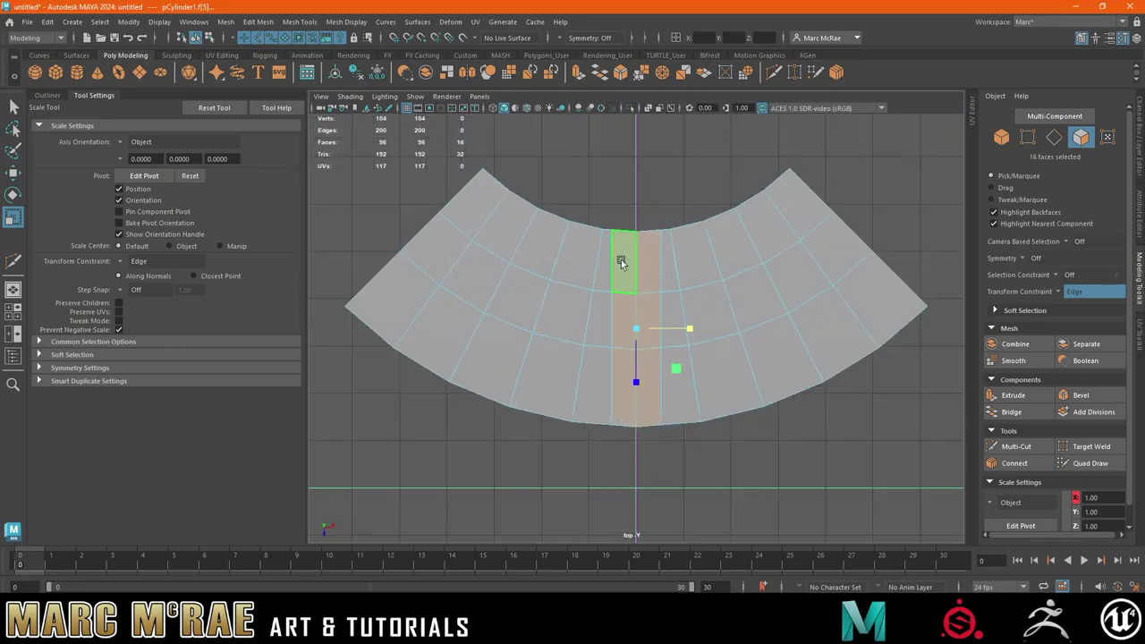
# - Select edge loops across the arc to inspect them, then create a polygon cube
pyautogui.moveTo(671, 324); pyautogui.dragTo(669, 248, button='right')
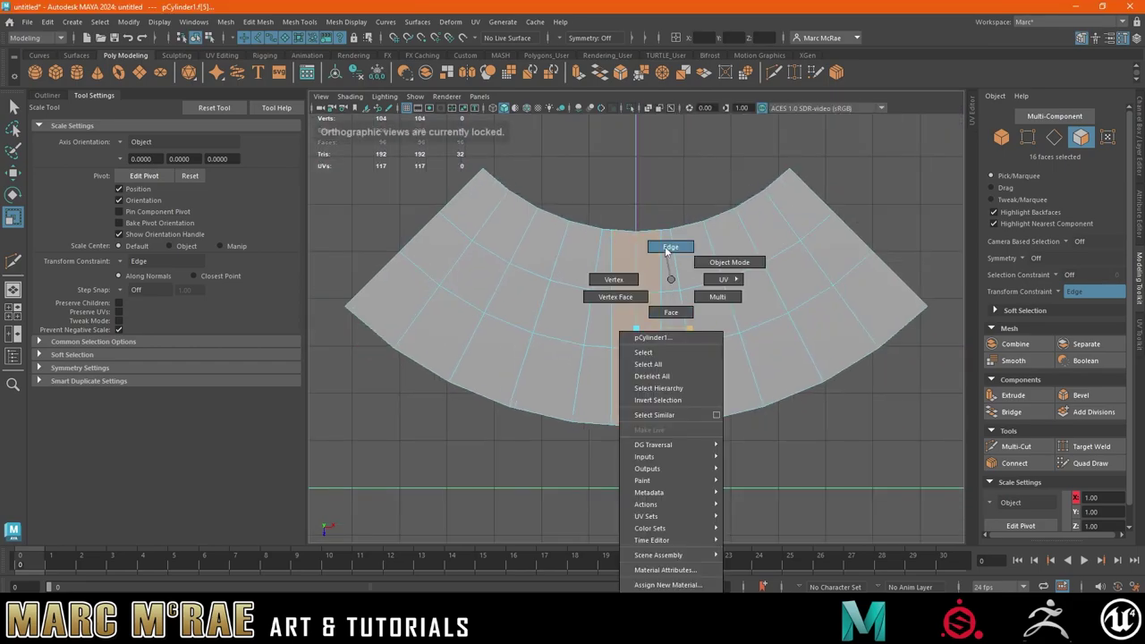
pyautogui.click(662, 277)
pyautogui.doubleClick(662, 277)
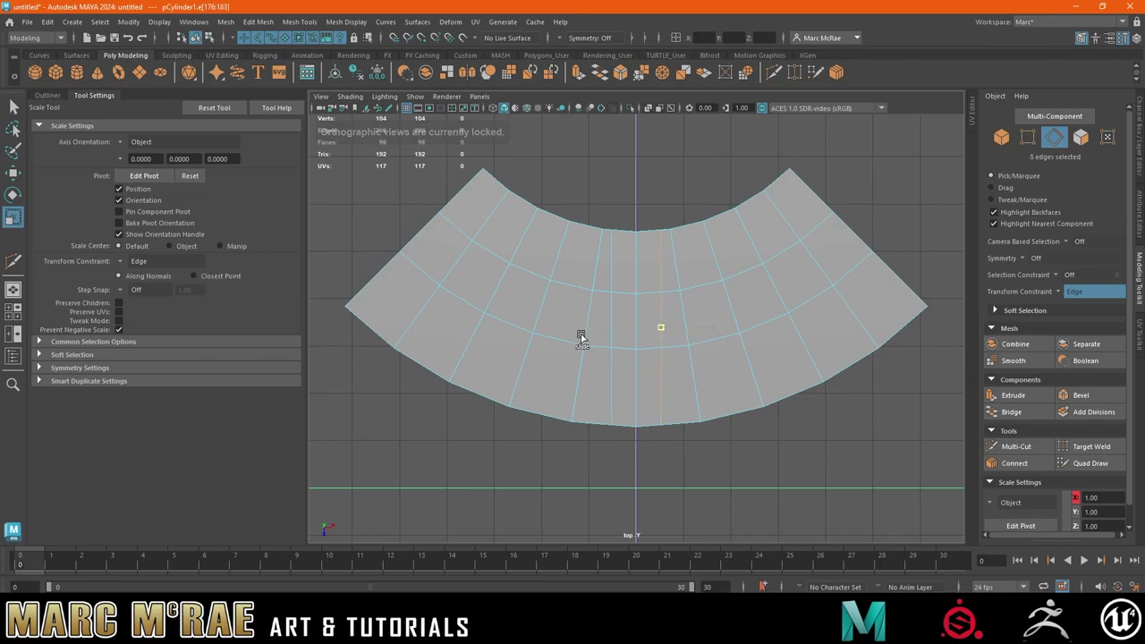
pyautogui.doubleClick(614, 319)
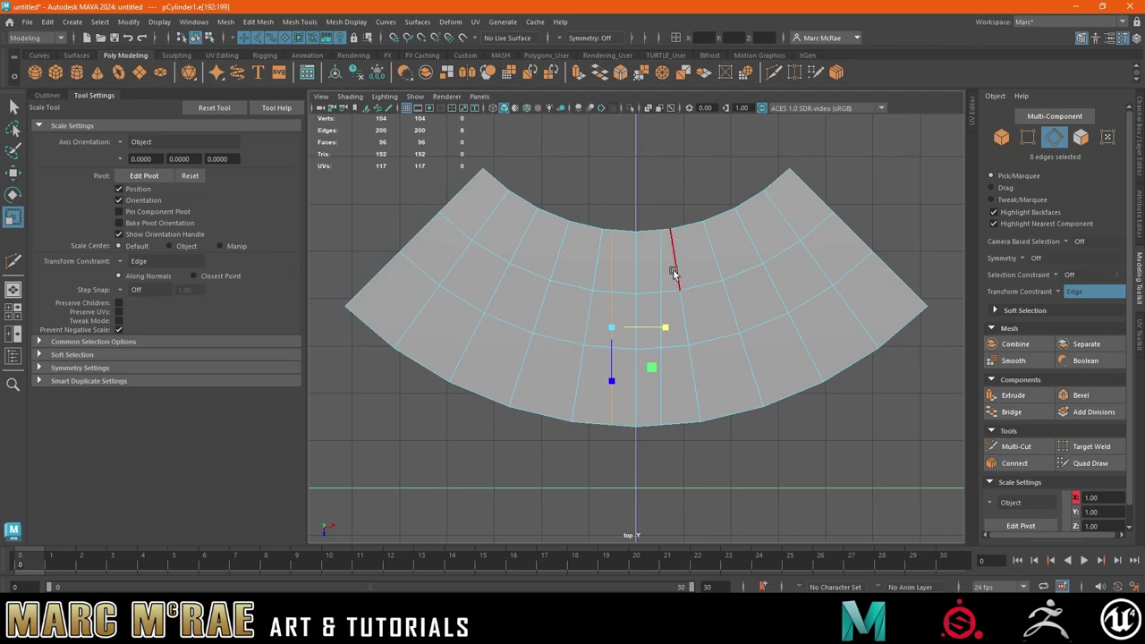
pyautogui.click(56, 72)
# - Scale the cube up to about 20 units and move it onto the arc's lower edge
pyautogui.press('w')
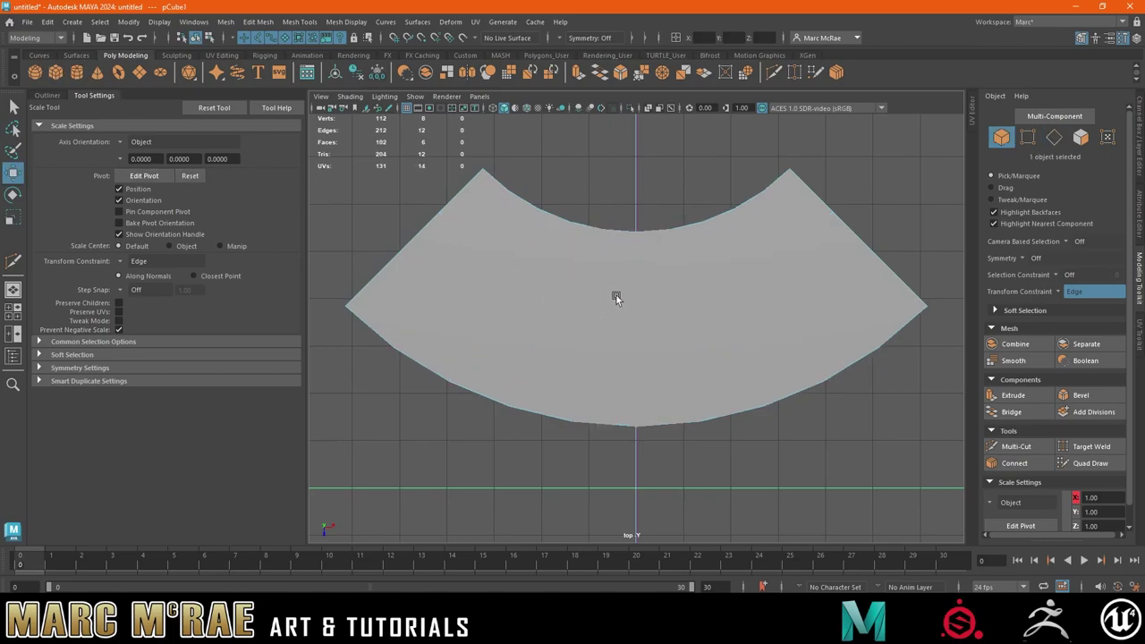
pyautogui.scroll(-2, 639, 238)
pyautogui.scroll(-2, 643, 185)
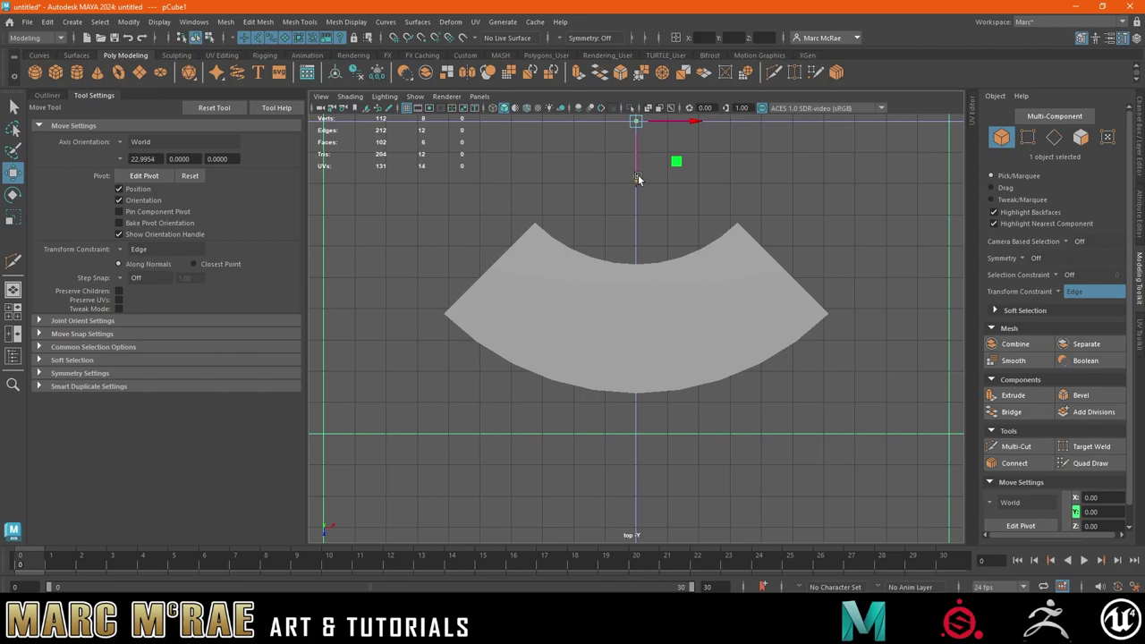
pyautogui.press('r')
pyautogui.moveTo(652, 133); pyautogui.dragTo(666, 134, button='middle')
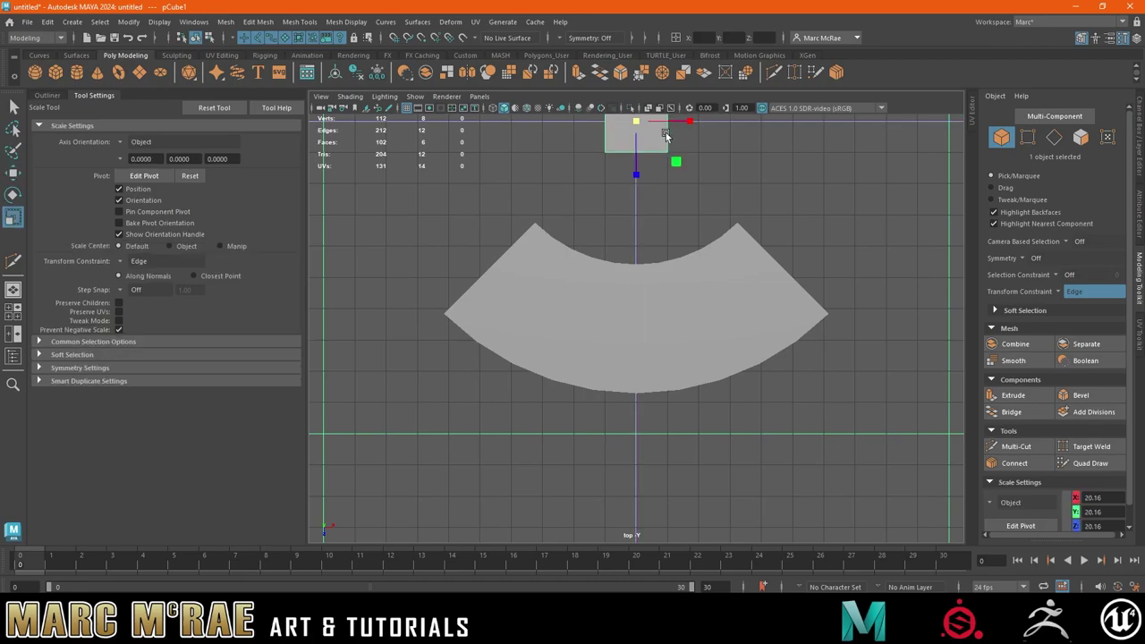
pyautogui.press('w')
pyautogui.moveTo(629, 122)
pyautogui.mouseDown()
pyautogui.moveTo(606, 347)
pyautogui.moveTo(600, 310)
pyautogui.mouseUp()
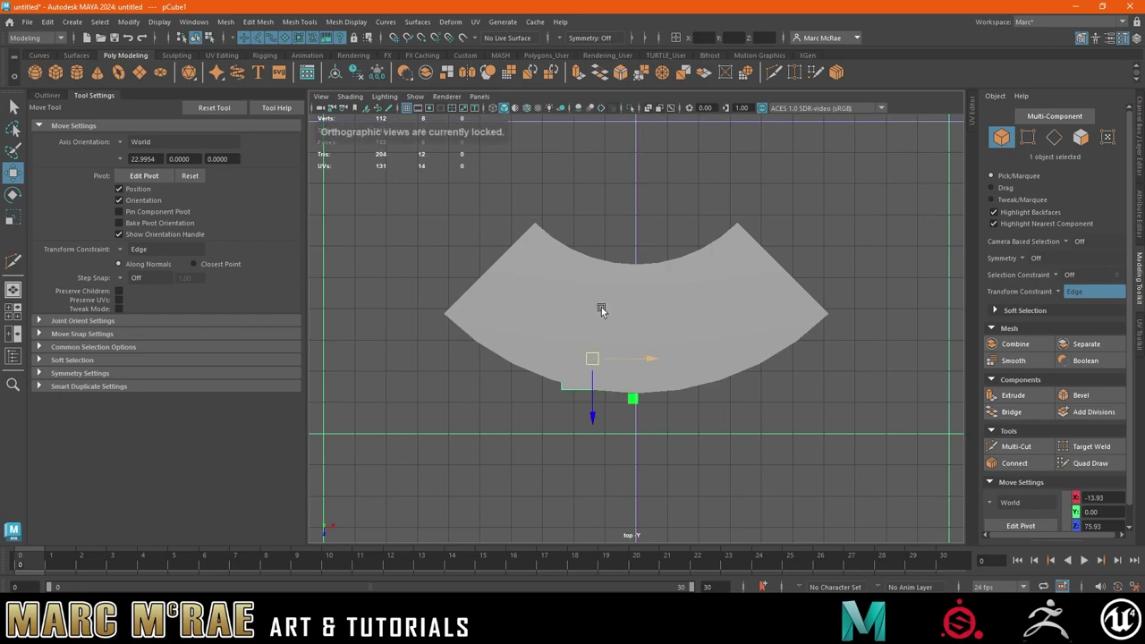
# - Check the cube in perspective and reposition it back over the stairs
pyautogui.press('space')
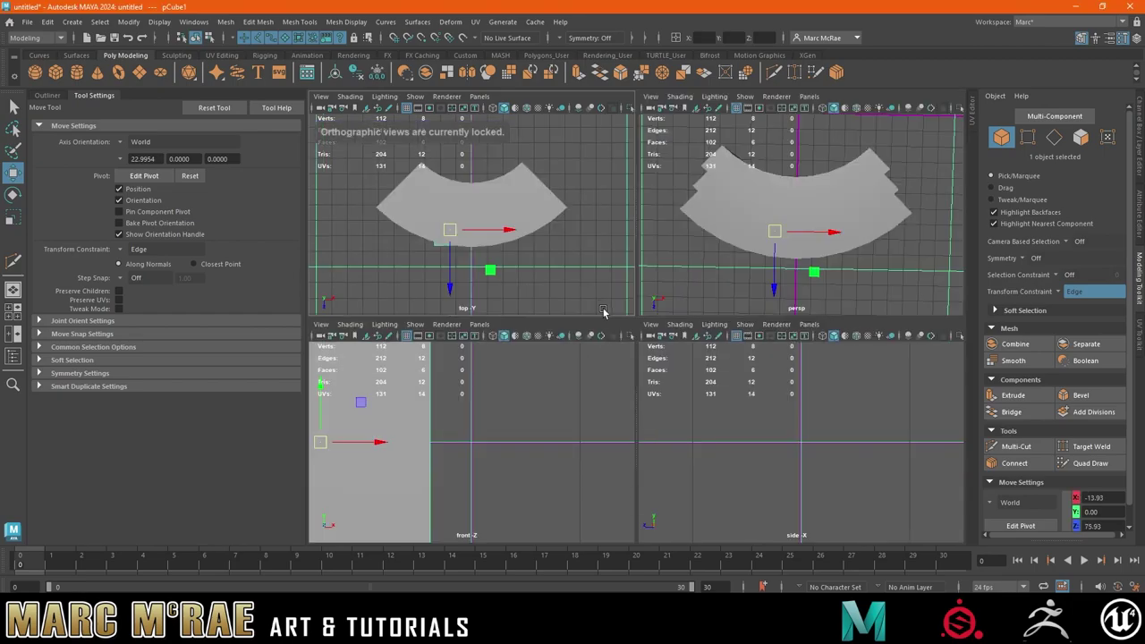
pyautogui.press('space')
pyautogui.keyDown('alt'); pyautogui.moveTo(693, 252); pyautogui.dragTo(665, 199); pyautogui.keyUp('alt')
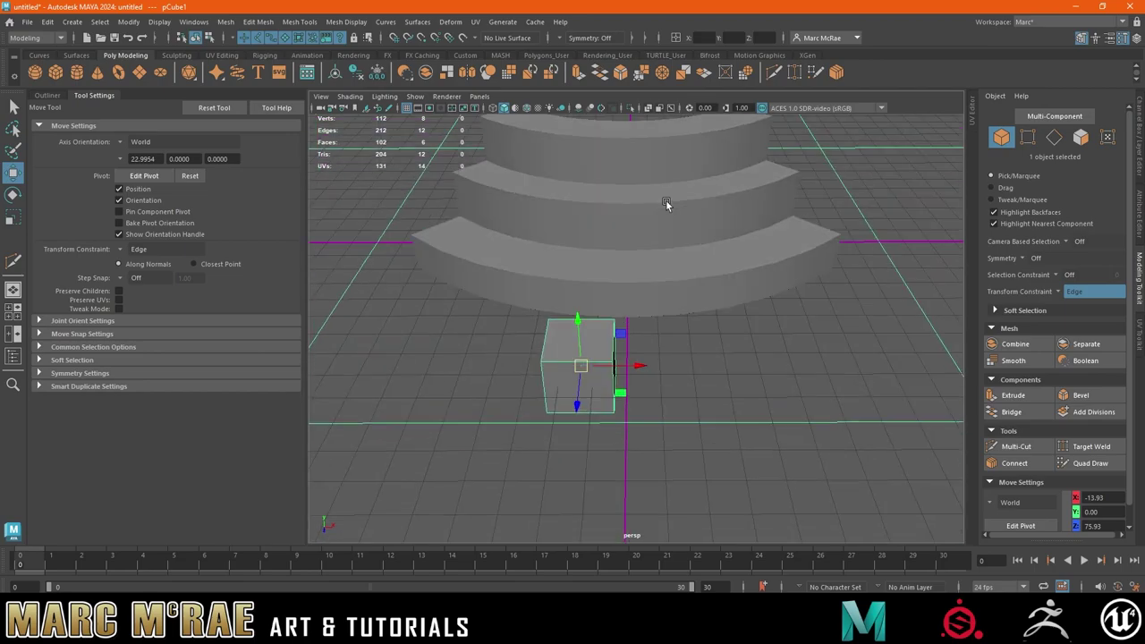
pyautogui.moveTo(578, 318)
pyautogui.mouseDown()
pyautogui.moveTo(581, 144)
pyautogui.moveTo(626, 191)
pyautogui.mouseUp()
pyautogui.moveTo(560, 471)
pyautogui.mouseDown()
pyautogui.moveTo(562, 378)
pyautogui.moveTo(601, 319)
pyautogui.mouseUp()
pyautogui.press('space')
pyautogui.press('space')
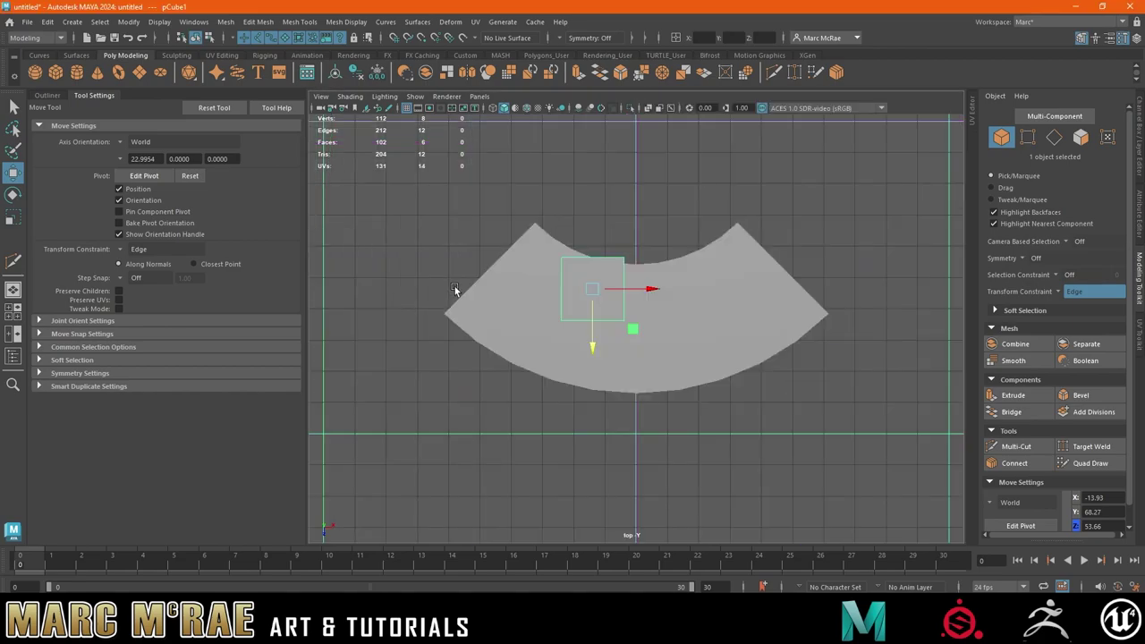
pyautogui.keyDown('alt'); pyautogui.moveTo(509, 268); pyautogui.dragTo(500, 278, button='middle'); pyautogui.keyUp('alt')
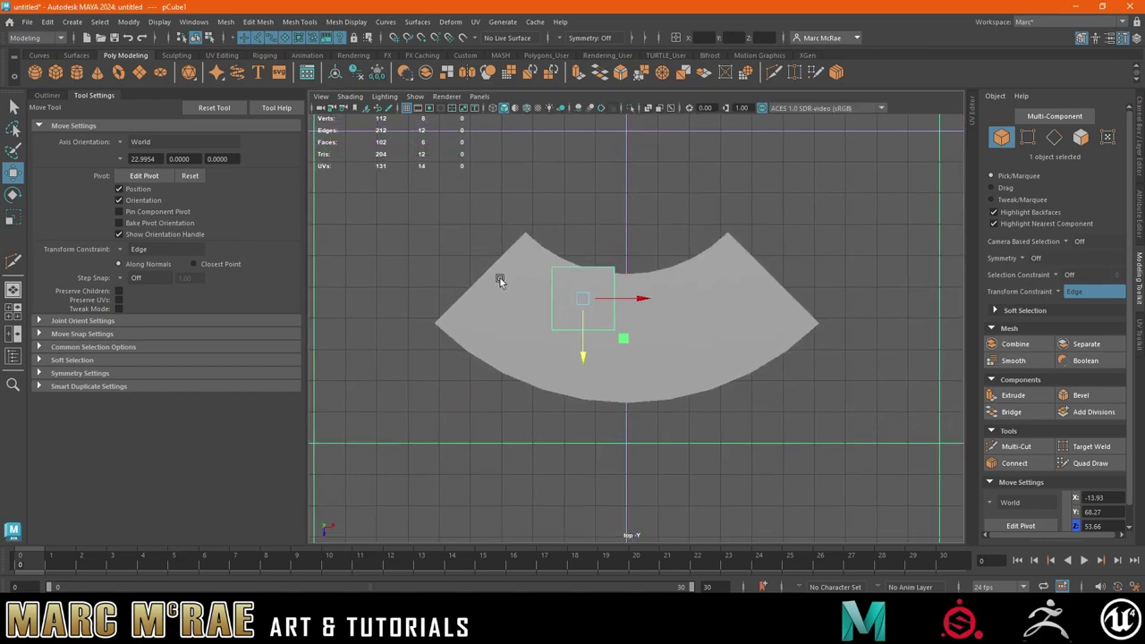
# - Turn on Wireframe on Shaded, nudge the cube left along X, then delete it
pyautogui.click(528, 106)
pyautogui.keyDown('alt'); pyautogui.moveTo(560, 251); pyautogui.dragTo(742, 273, button='right'); pyautogui.keyUp('alt')
pyautogui.moveTo(607, 286); pyautogui.dragTo(601, 294)
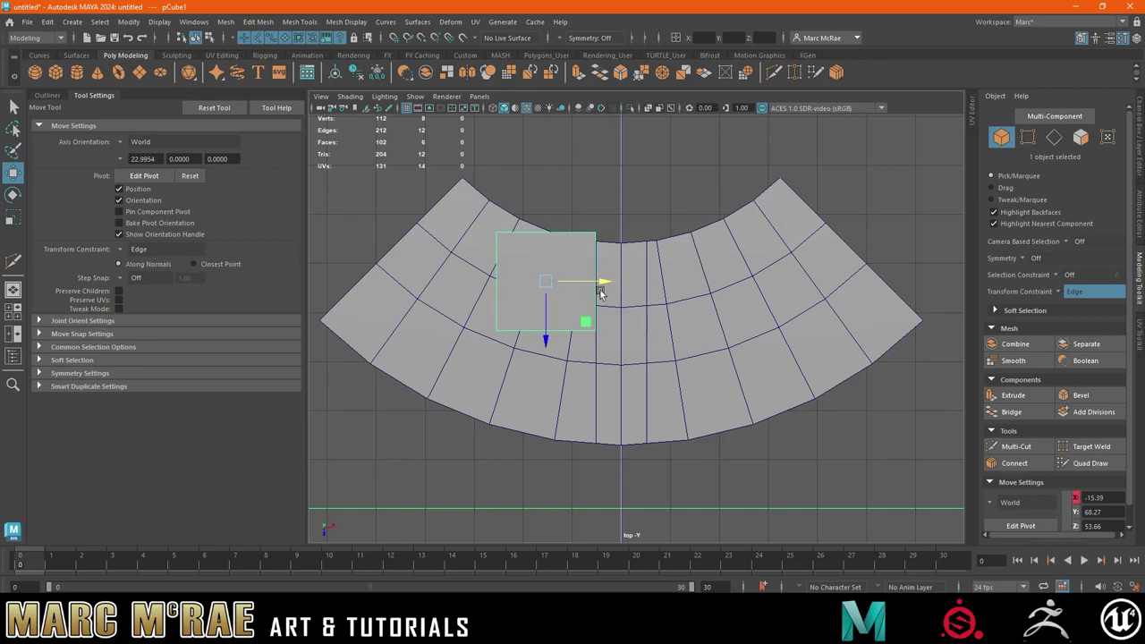
pyautogui.press('Delete')
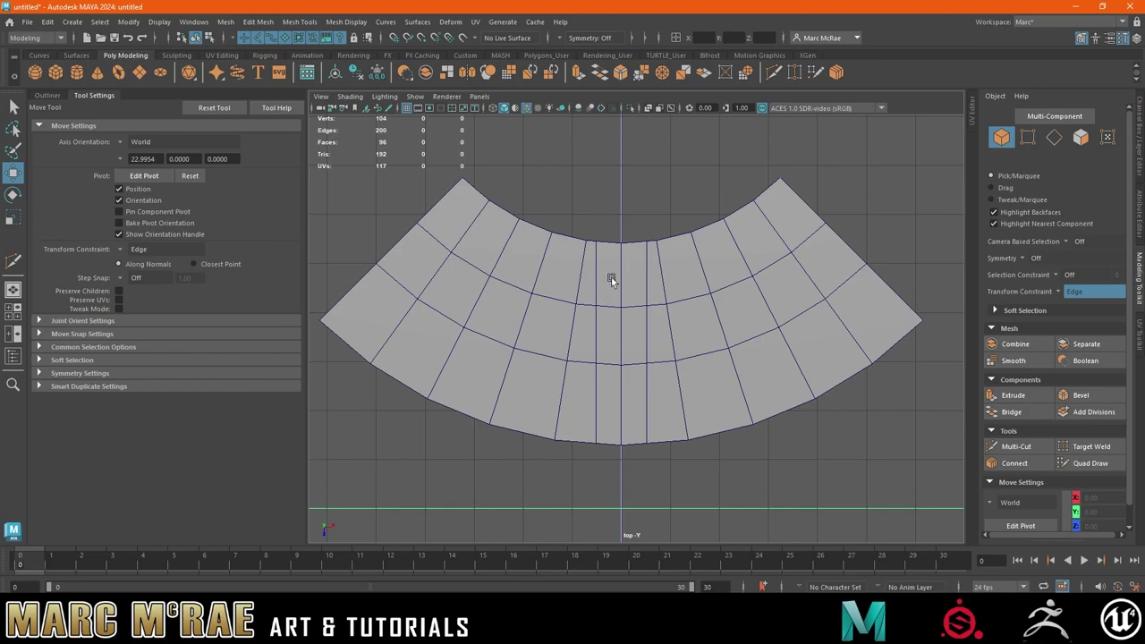
# - Pan the top view, switch to perspective, tumble around the stairs, and select the stair mesh
pyautogui.keyDown('alt'); pyautogui.moveTo(611, 277); pyautogui.dragTo(597, 268, button='middle'); pyautogui.keyUp('alt')
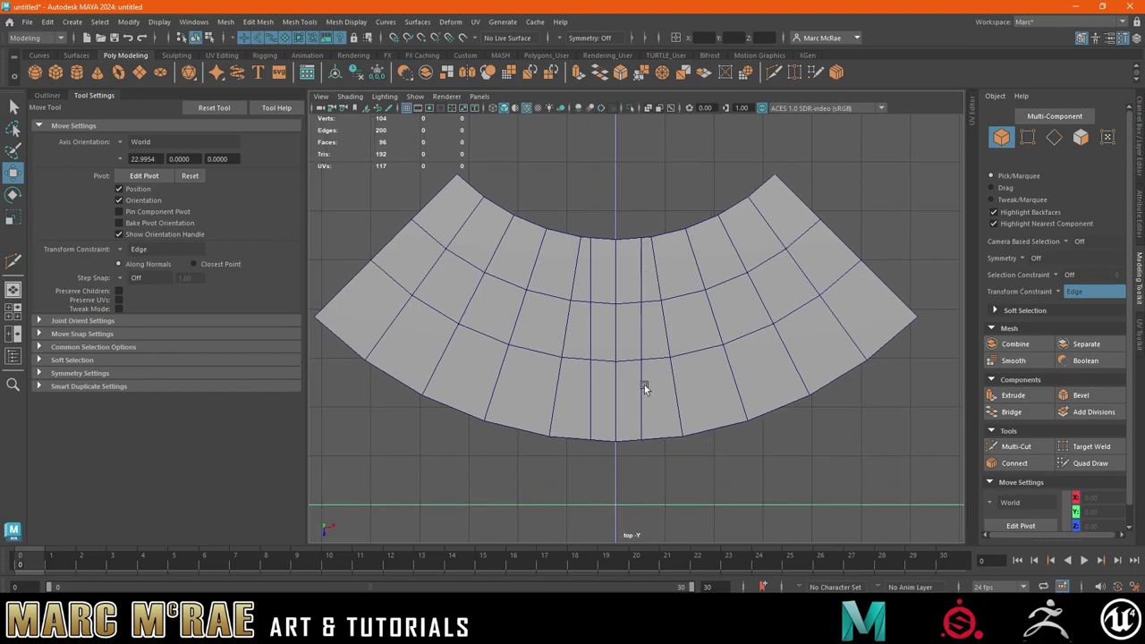
pyautogui.keyDown('alt'); pyautogui.moveTo(644, 388); pyautogui.dragTo(591, 366, button='middle'); pyautogui.keyUp('alt')
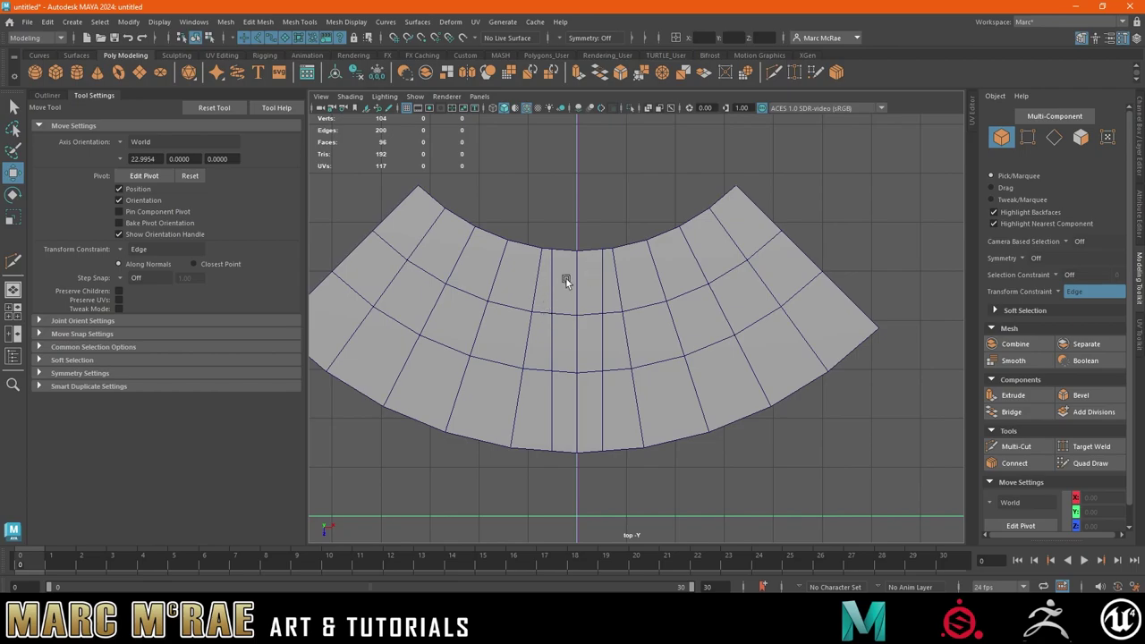
pyautogui.keyDown('alt'); pyautogui.moveTo(565, 277); pyautogui.dragTo(576, 285); pyautogui.keyUp('alt')
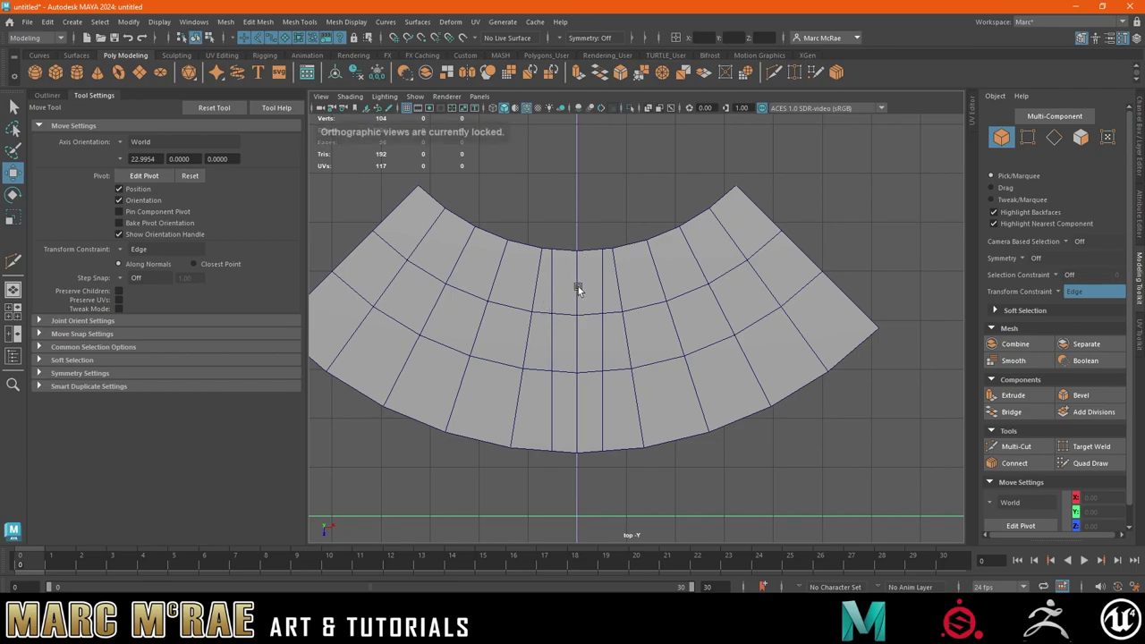
pyautogui.press('space')
pyautogui.press('space')
pyautogui.moveTo(746, 212)
pyautogui.keyDown('alt'); pyautogui.mouseDown()
pyautogui.moveTo(648, 200)
pyautogui.moveTo(657, 210)
pyautogui.moveTo(644, 220)
pyautogui.mouseUp(); pyautogui.keyUp('alt')
pyautogui.click(698, 204)
# - Select the middle riser and tread faces on each step and delete that central strip
pyautogui.moveTo(644, 220); pyautogui.dragTo(642, 249, button='right')
pyautogui.click(653, 231)
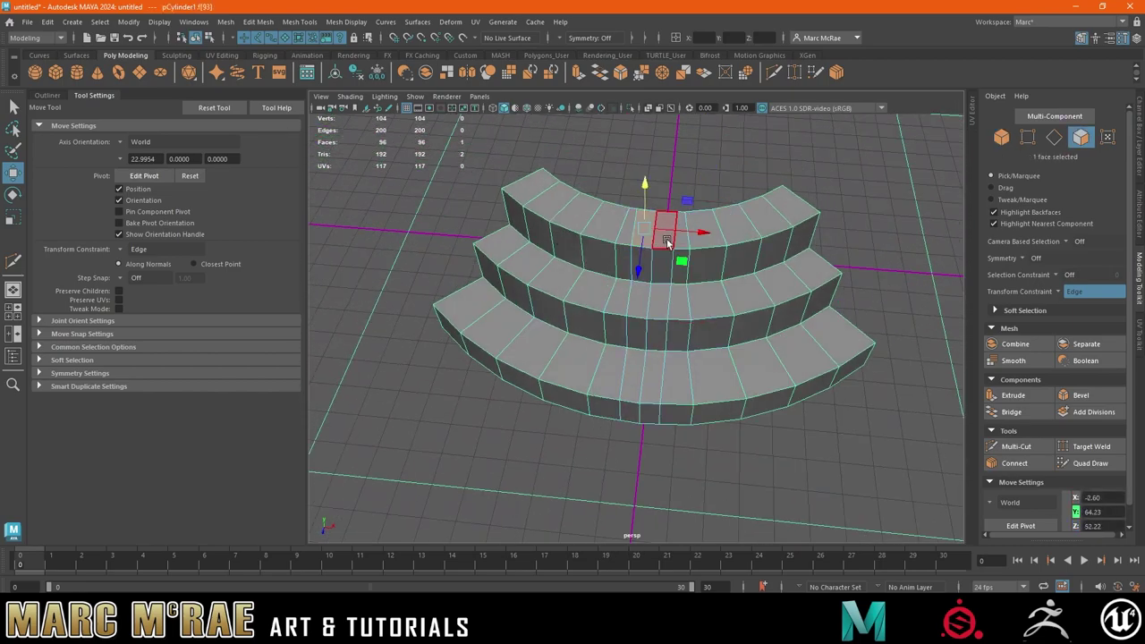
pyautogui.click(658, 271)
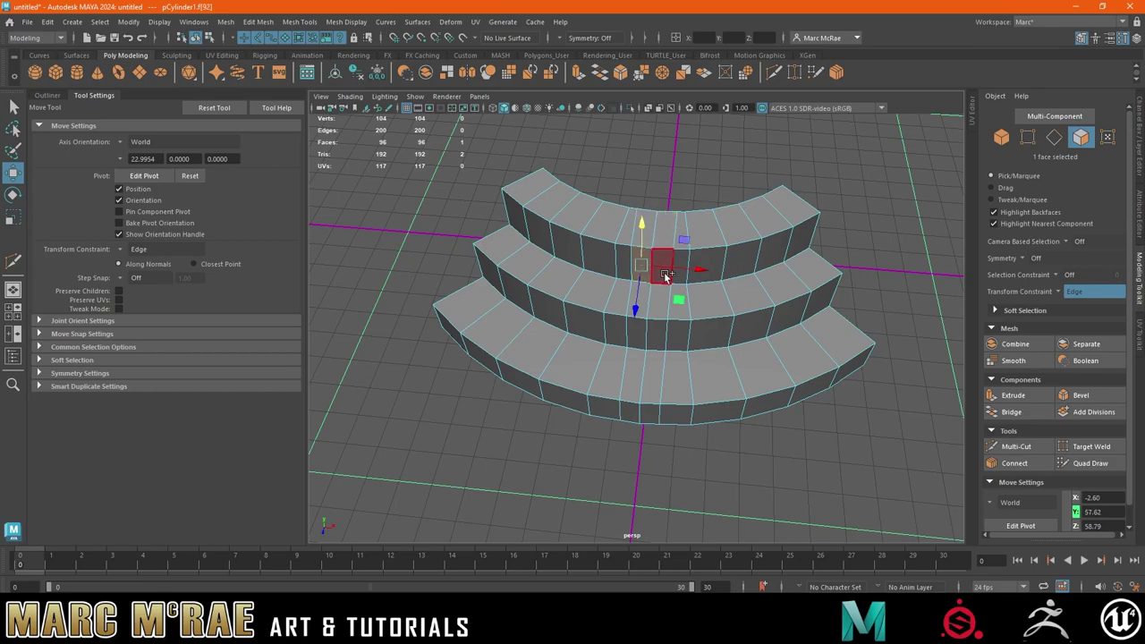
pyautogui.keyDown('shift'); pyautogui.click(657, 300); pyautogui.keyUp('shift')
pyautogui.press('q')
pyautogui.keyDown('shift'); pyautogui.click(658, 264); pyautogui.keyUp('shift')
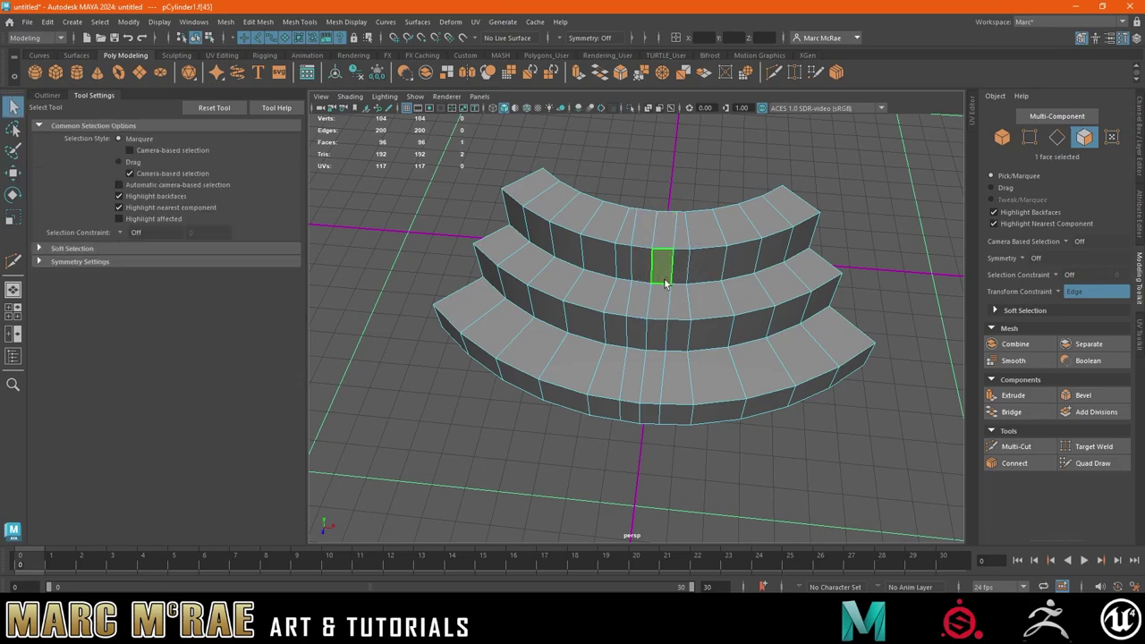
pyautogui.keyDown('shift'); pyautogui.click(659, 378); pyautogui.keyUp('shift')
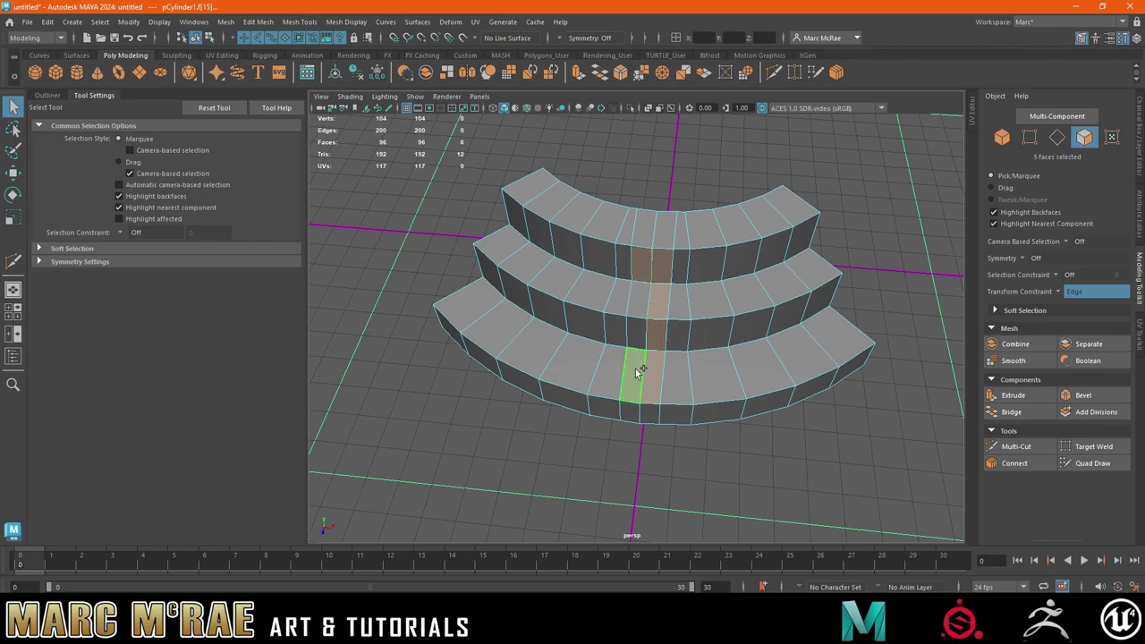
pyautogui.press('Delete')
pyautogui.moveTo(621, 379)
pyautogui.keyDown('alt'); pyautogui.mouseDown()
pyautogui.moveTo(686, 324)
pyautogui.moveTo(646, 327)
pyautogui.moveTo(690, 332)
pyautogui.mouseUp(); pyautogui.keyUp('alt')
# - Frame the new gap and select edges along its floor
pyautogui.scroll(3, 685, 334)
pyautogui.scroll(2, 689, 225)
pyautogui.scroll(-3, 688, 225)
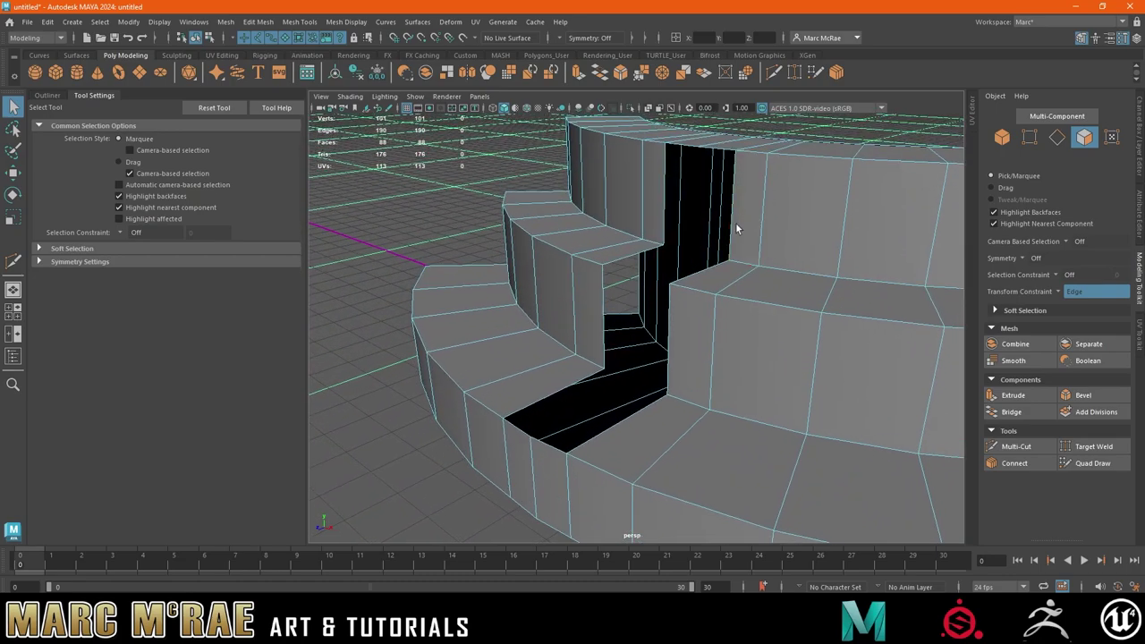
pyautogui.keyDown('alt'); pyautogui.moveTo(737, 230); pyautogui.dragTo(649, 298); pyautogui.keyUp('alt')
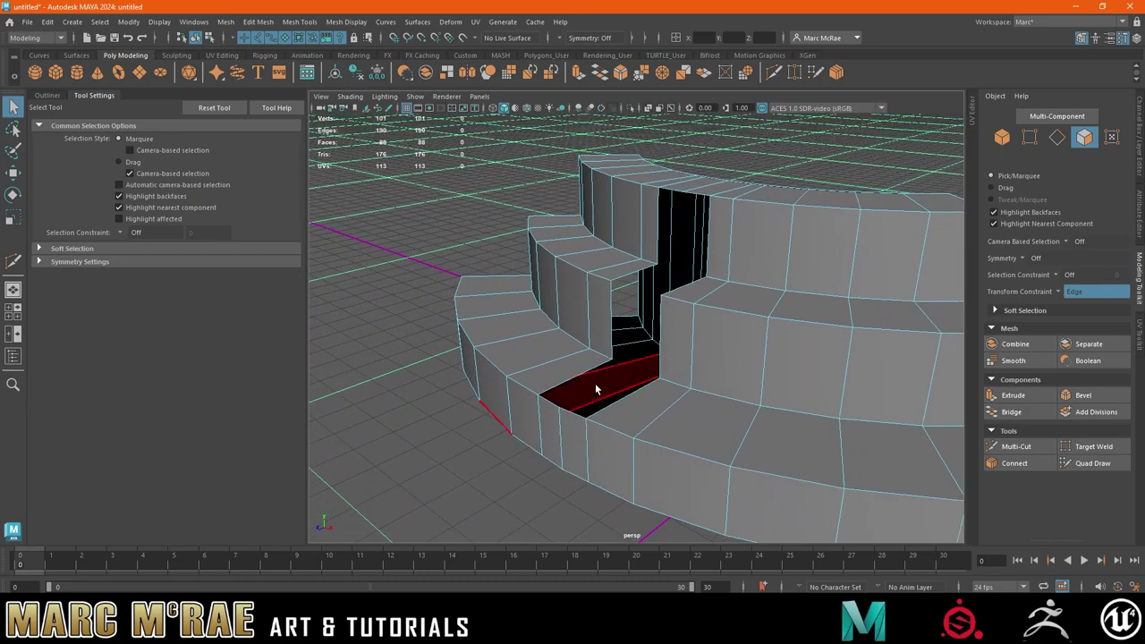
pyautogui.keyDown('alt'); pyautogui.moveTo(595, 383); pyautogui.dragTo(620, 390); pyautogui.keyUp('alt')
pyautogui.moveTo(630, 327); pyautogui.dragTo(635, 250, button='right')
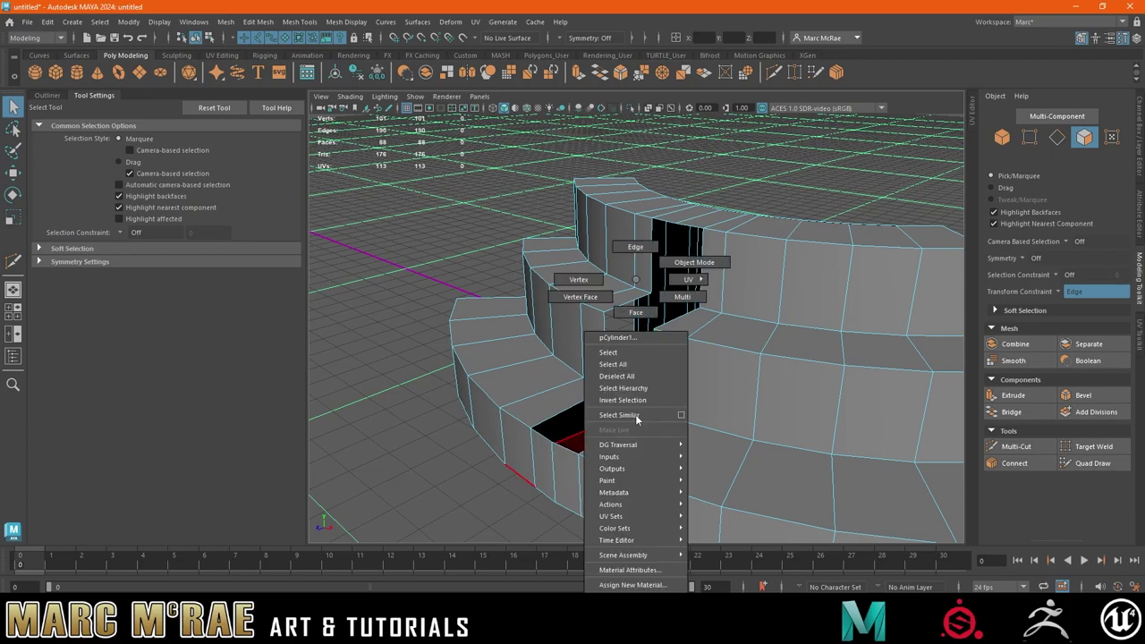
pyautogui.click(554, 419)
pyautogui.keyDown('shift'); pyautogui.click(562, 453); pyautogui.keyUp('shift')
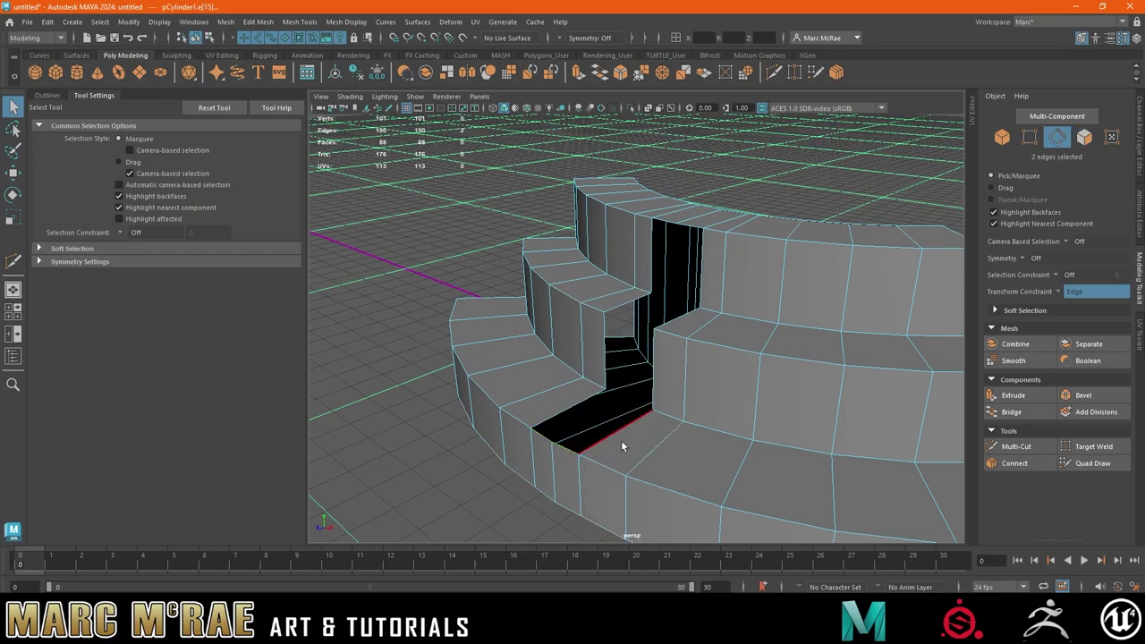
# - Turn off the edge transform constraint and extrude the floor edges upward inside the gap
pyautogui.press('w')
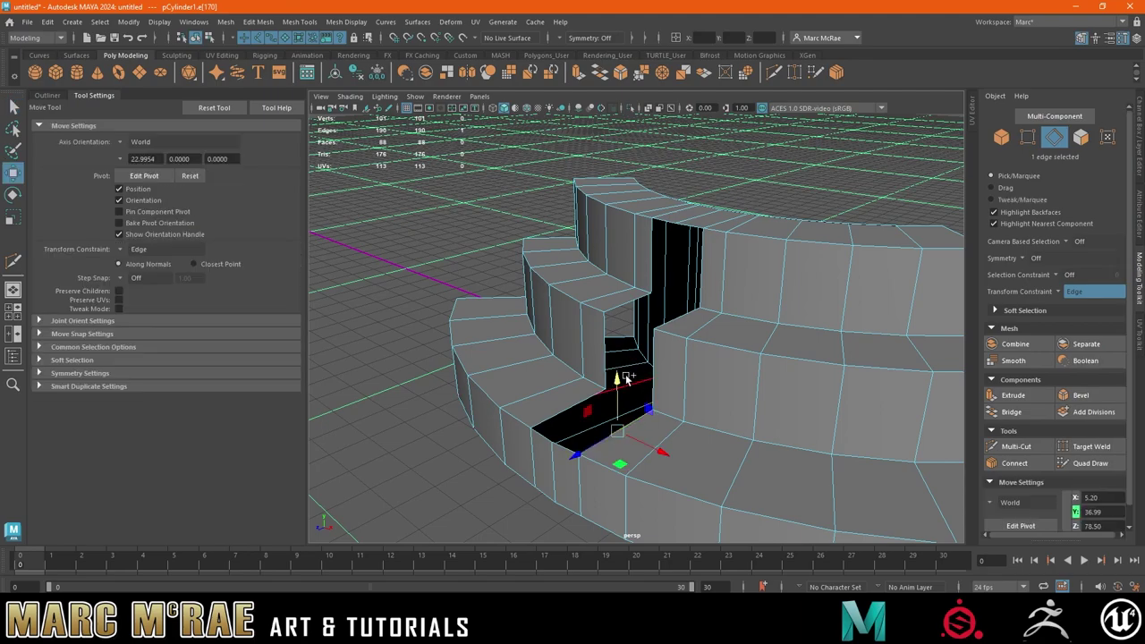
pyautogui.keyDown('shift'); pyautogui.click(580, 408); pyautogui.keyUp('shift')
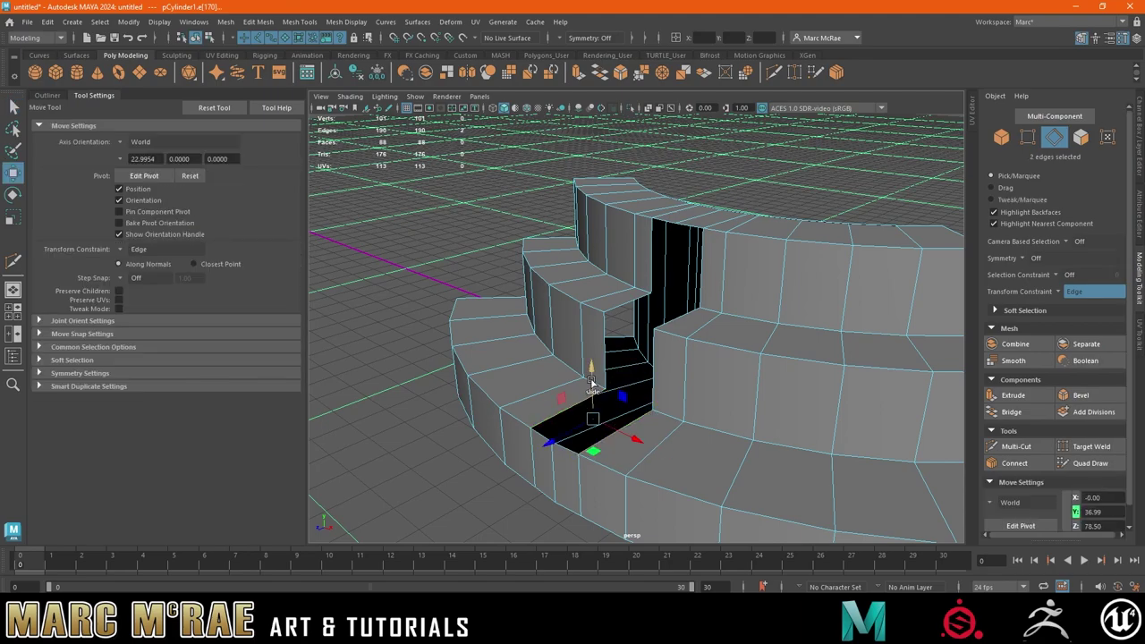
pyautogui.keyDown('shift'); pyautogui.click(594, 371); pyautogui.keyUp('shift')
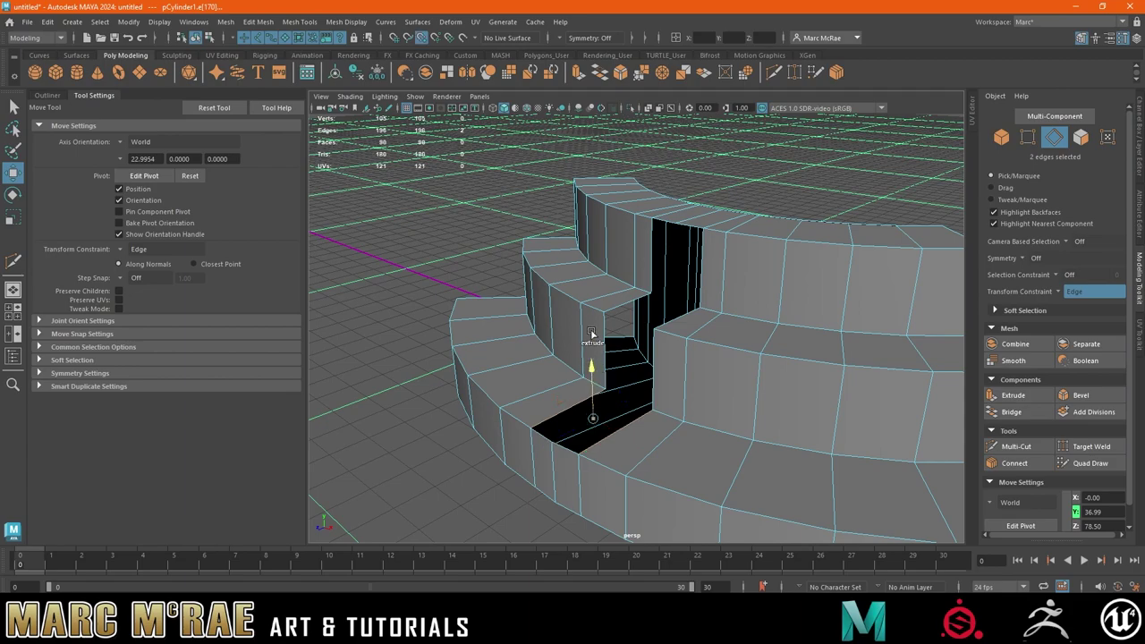
pyautogui.hotkey('ctrl', 'z')
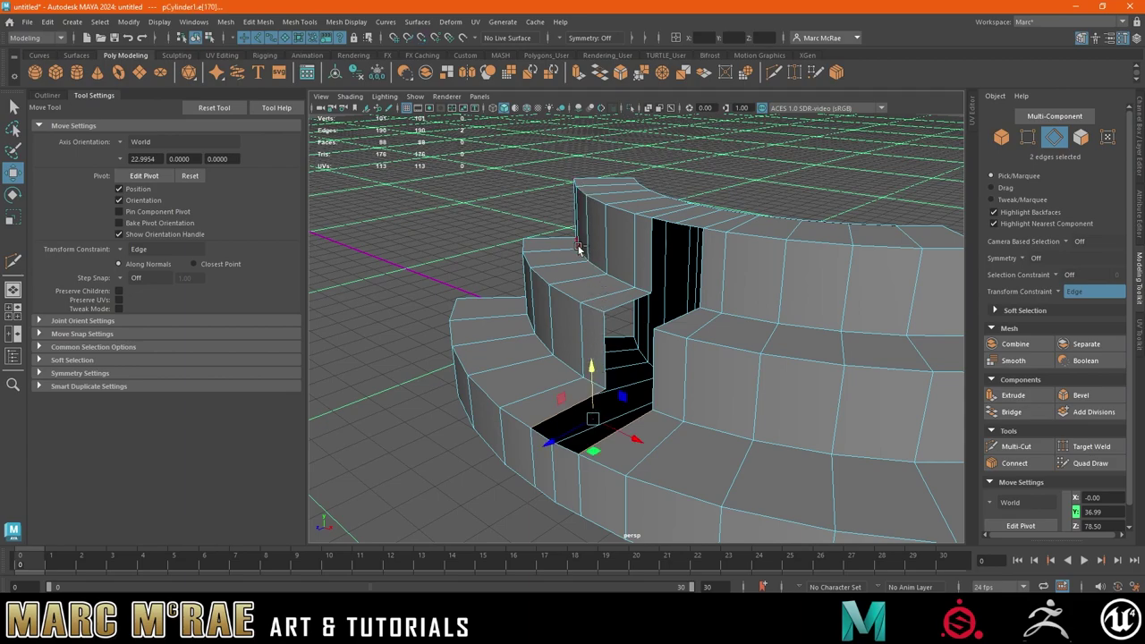
pyautogui.click(1074, 304)
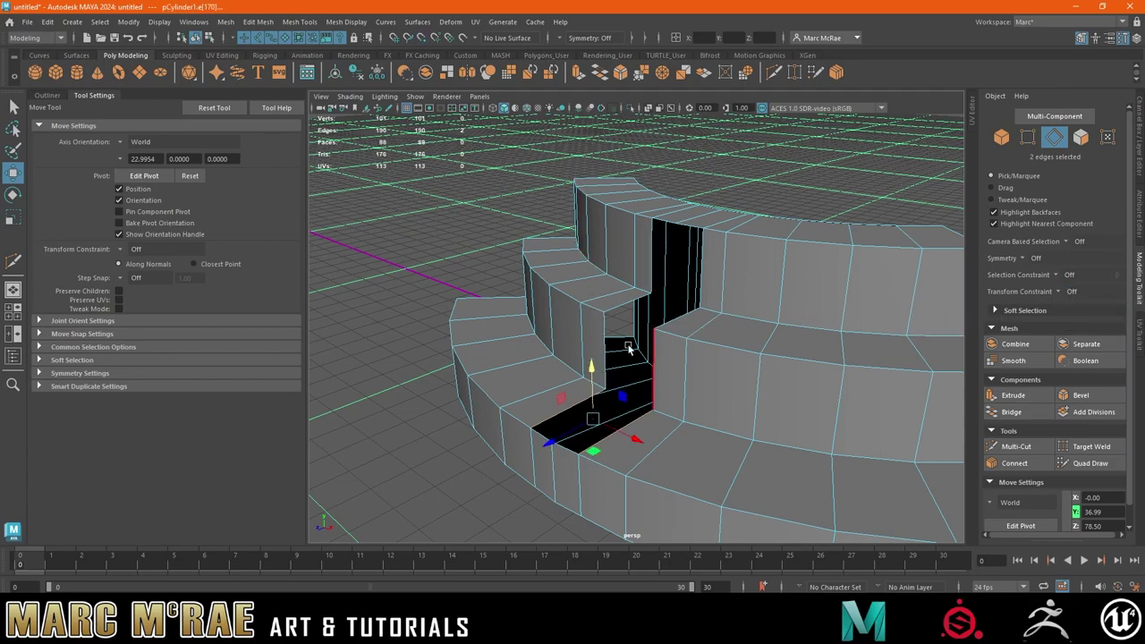
pyautogui.moveTo(590, 369); pyautogui.dragTo(591, 320)
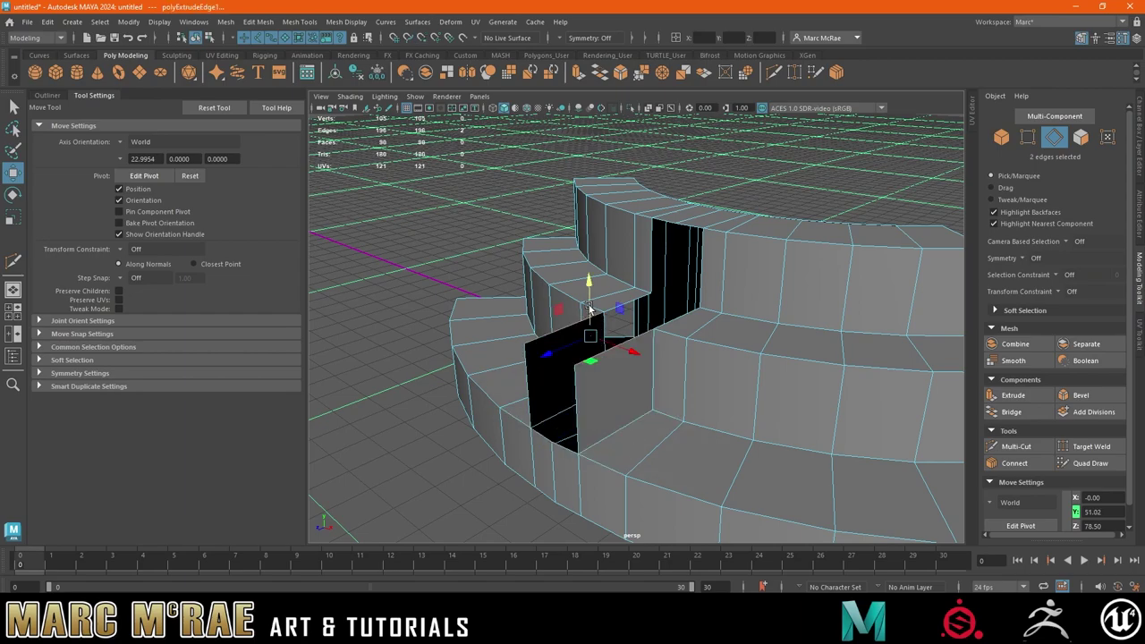
# - Extrude the edges on the slot's other side up to wall height, one by one
pyautogui.keyDown('alt'); pyautogui.moveTo(686, 327); pyautogui.dragTo(661, 322); pyautogui.keyUp('alt')
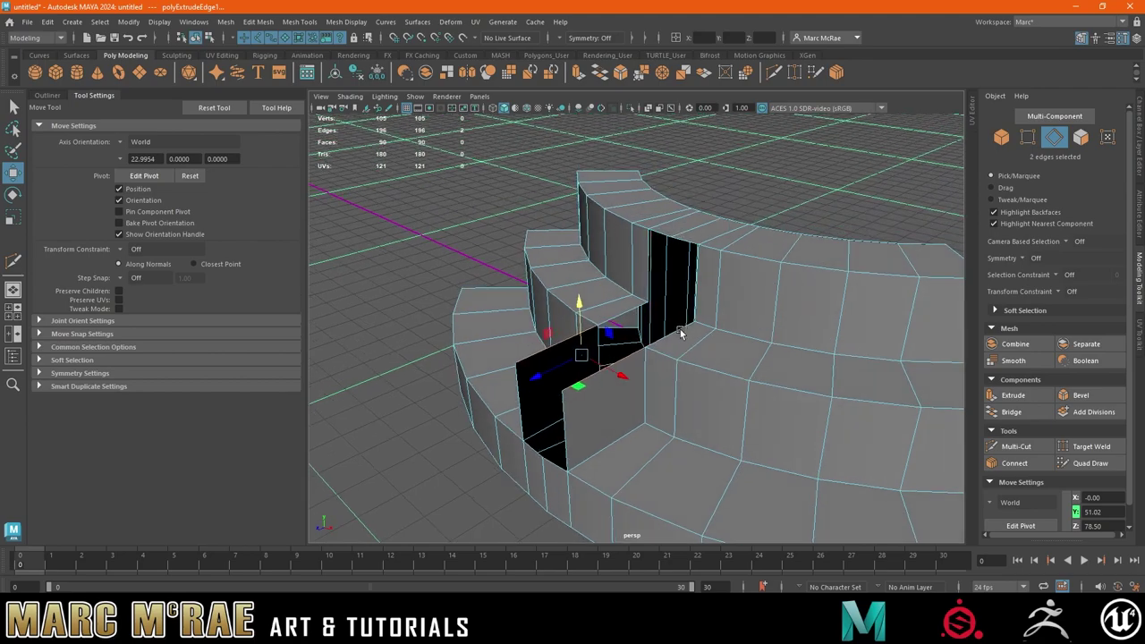
pyautogui.click(609, 318)
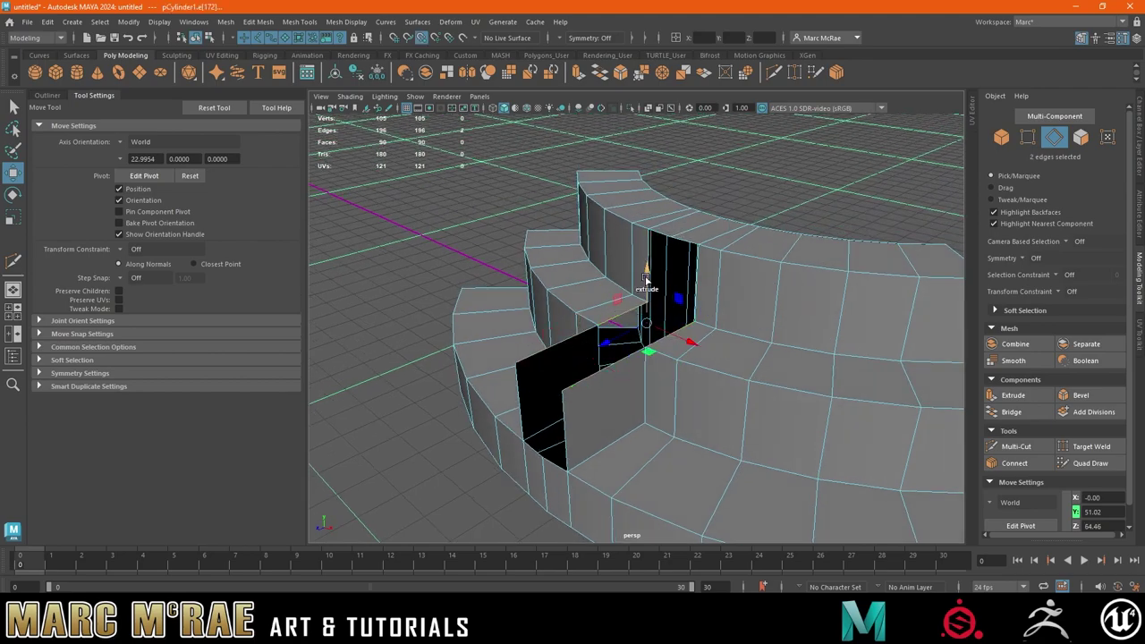
pyautogui.hotkey('ctrl', 'e')
pyautogui.moveTo(658, 341); pyautogui.dragTo(660, 266, button='middle')
pyautogui.keyDown('alt'); pyautogui.moveTo(660, 266); pyautogui.dragTo(617, 313); pyautogui.keyUp('alt')
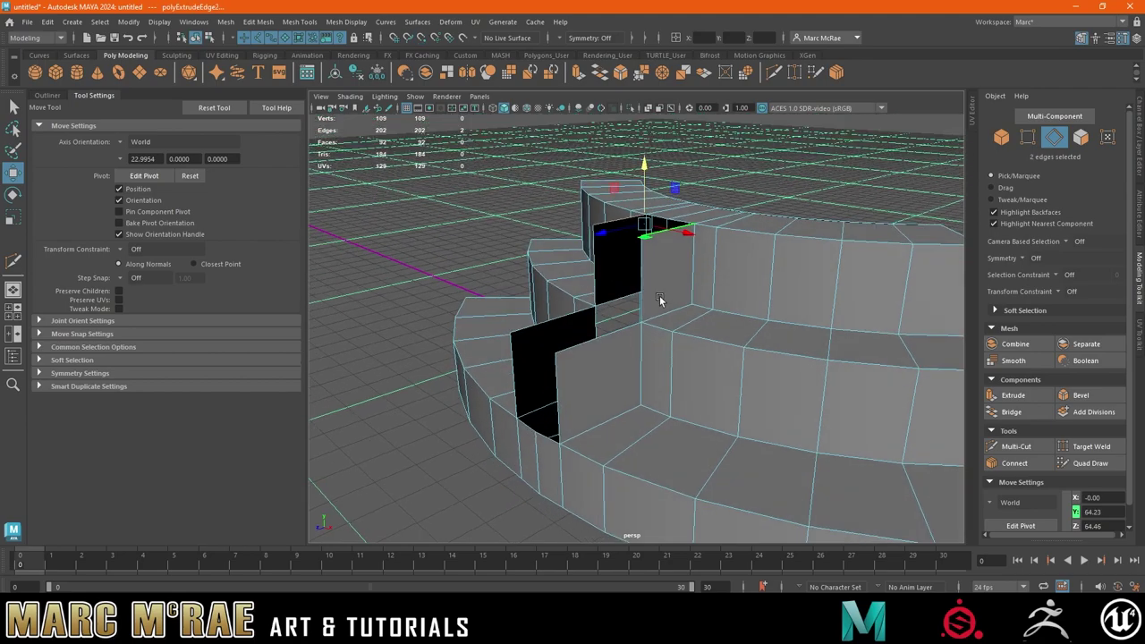
pyautogui.click(571, 313)
pyautogui.hotkey('ctrl', 'e')
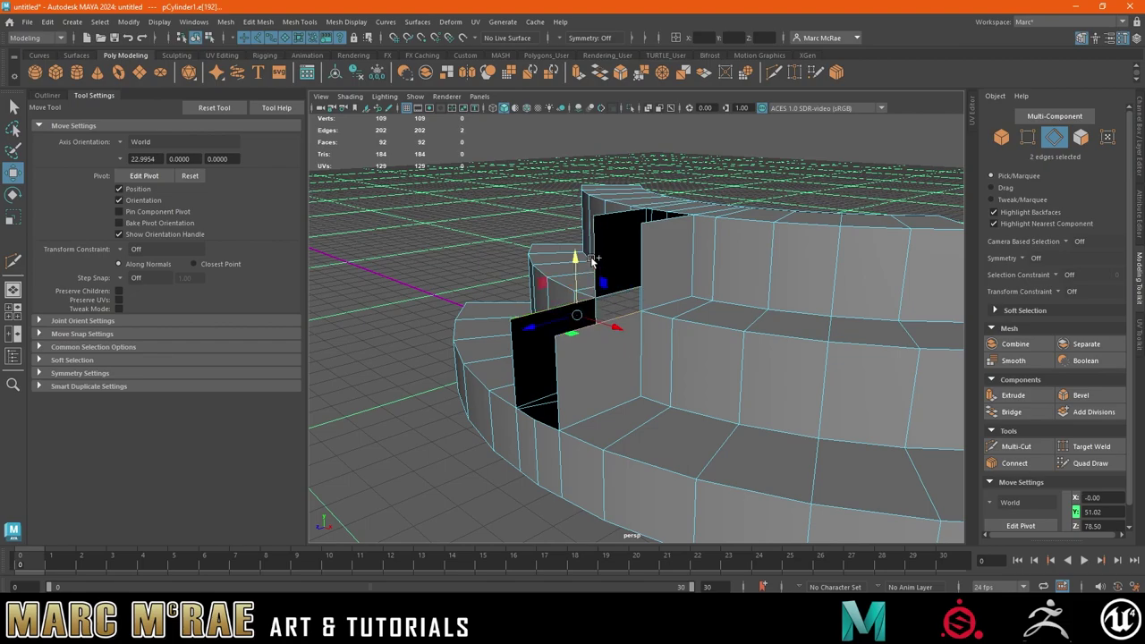
pyautogui.moveTo(577, 259); pyautogui.dragTo(581, 252, button='middle')
pyautogui.keyDown('alt'); pyautogui.moveTo(580, 251); pyautogui.dragTo(616, 284); pyautogui.keyUp('alt')
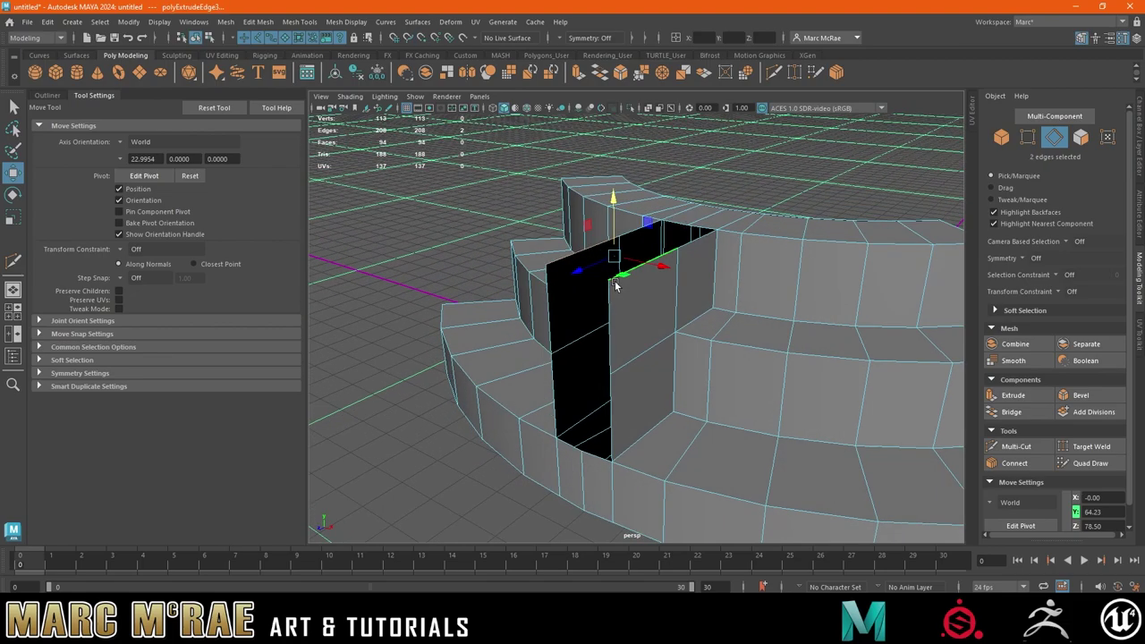
pyautogui.click(571, 444)
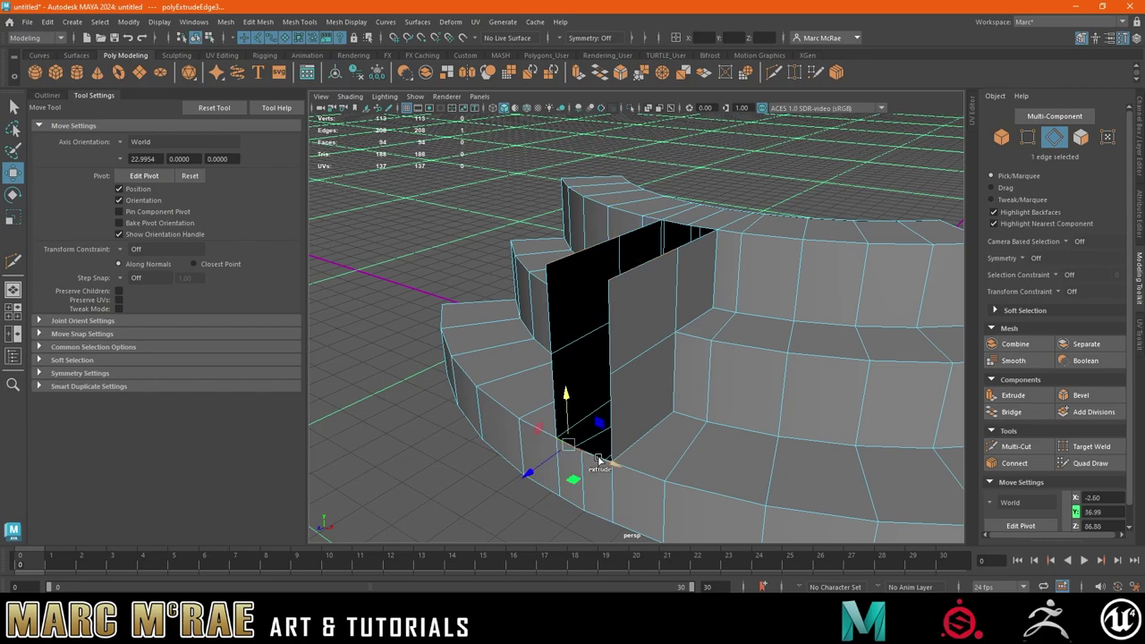
pyautogui.press('q')
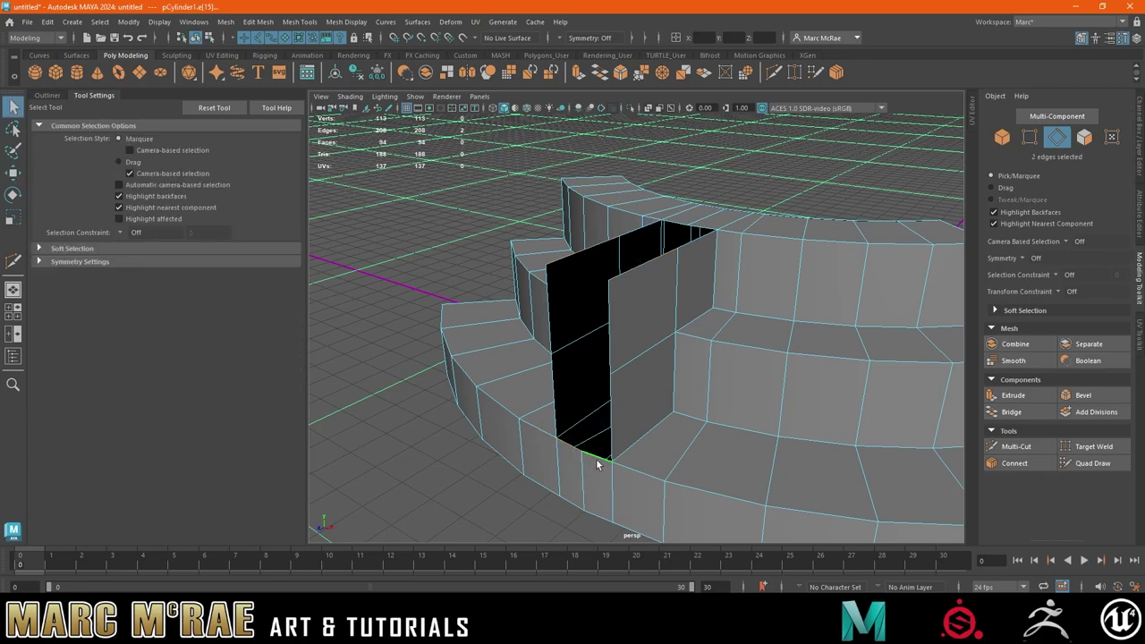
# - Extrude the selected edges upward into rib wall faces
pyautogui.press('e')
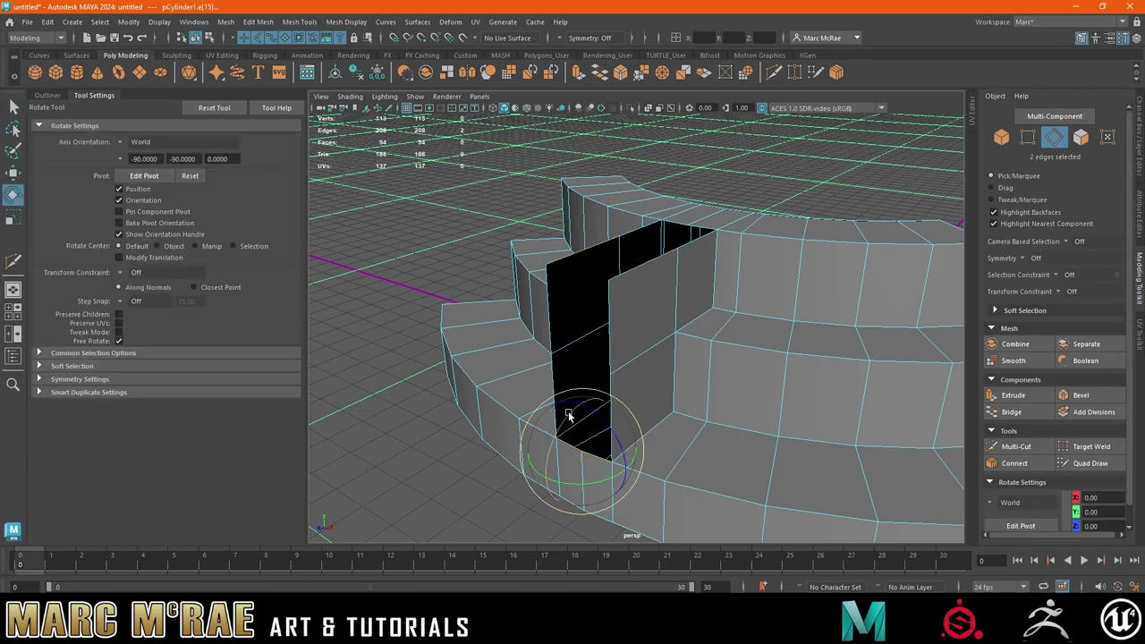
pyautogui.press('w')
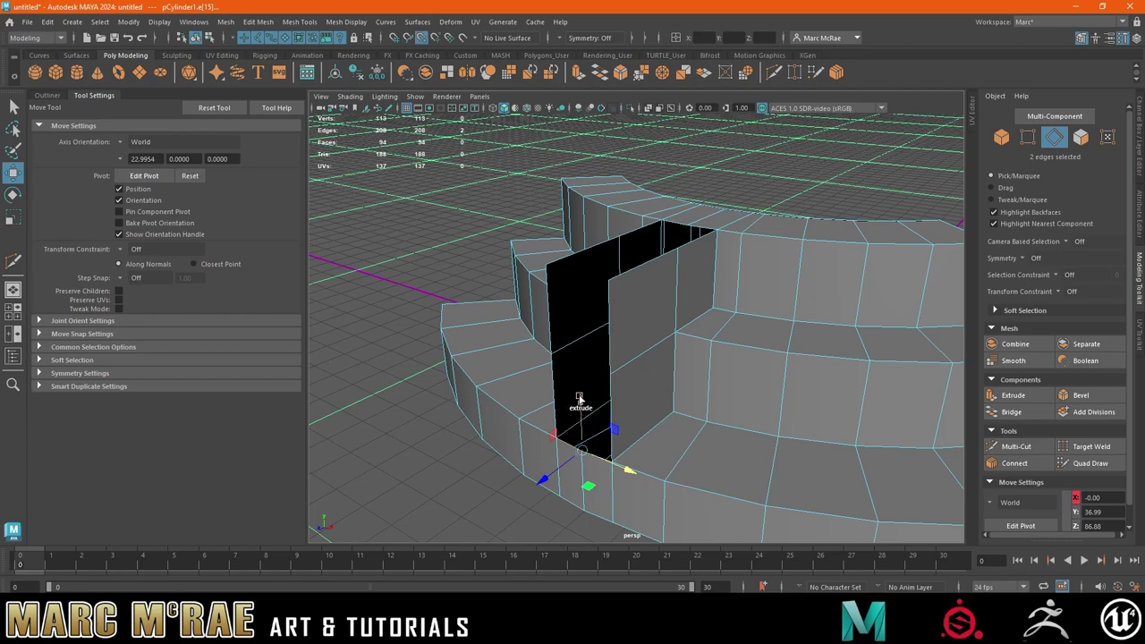
pyautogui.keyDown('shift'); pyautogui.moveTo(583, 388); pyautogui.dragTo(567, 191); pyautogui.keyUp('shift')
pyautogui.keyDown('alt'); pyautogui.moveTo(629, 243); pyautogui.dragTo(609, 347); pyautogui.keyUp('alt')
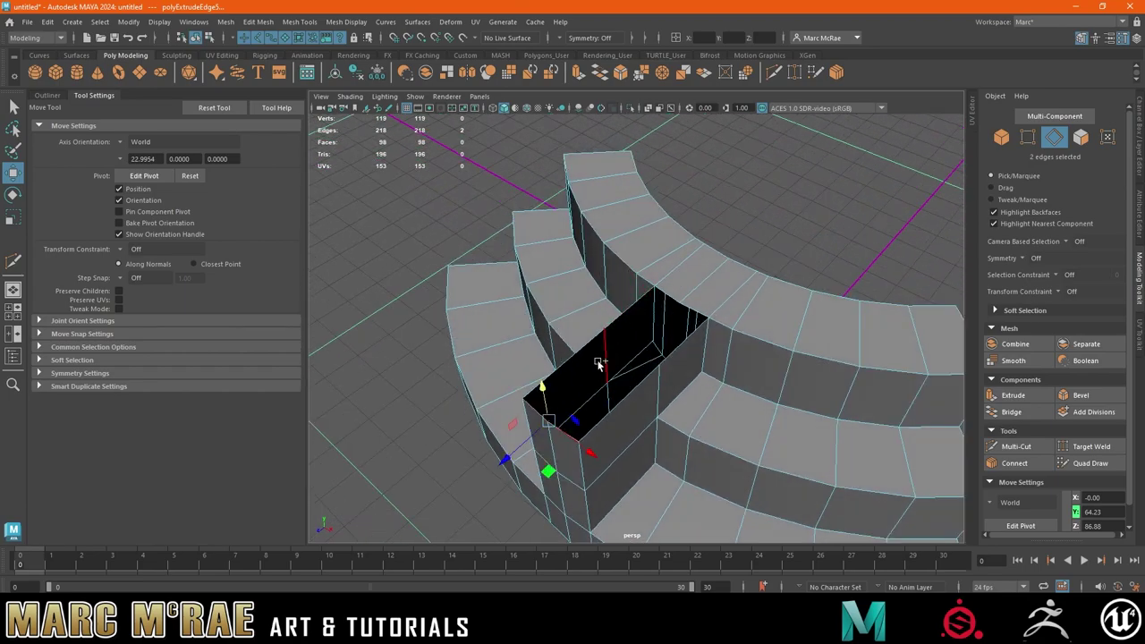
# - Extrude a top face toward the inner ring and extend edges across the open hole
pyautogui.keyDown('shift'); pyautogui.moveTo(507, 457); pyautogui.dragTo(604, 369); pyautogui.keyUp('shift')
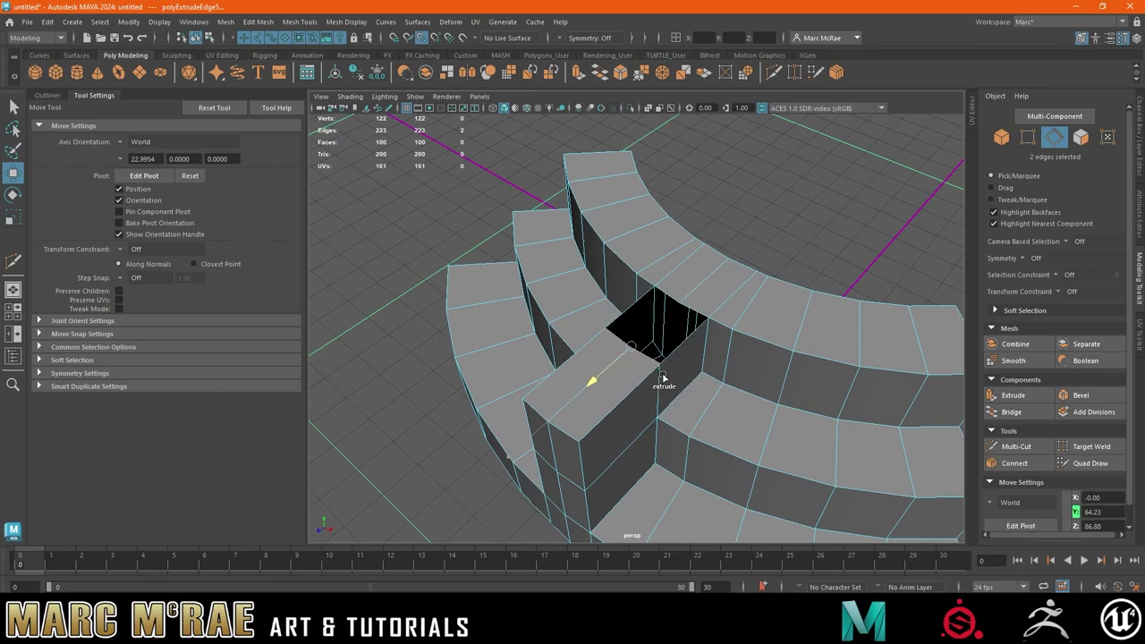
pyautogui.keyDown('alt'); pyautogui.moveTo(663, 379); pyautogui.dragTo(714, 424); pyautogui.keyUp('alt')
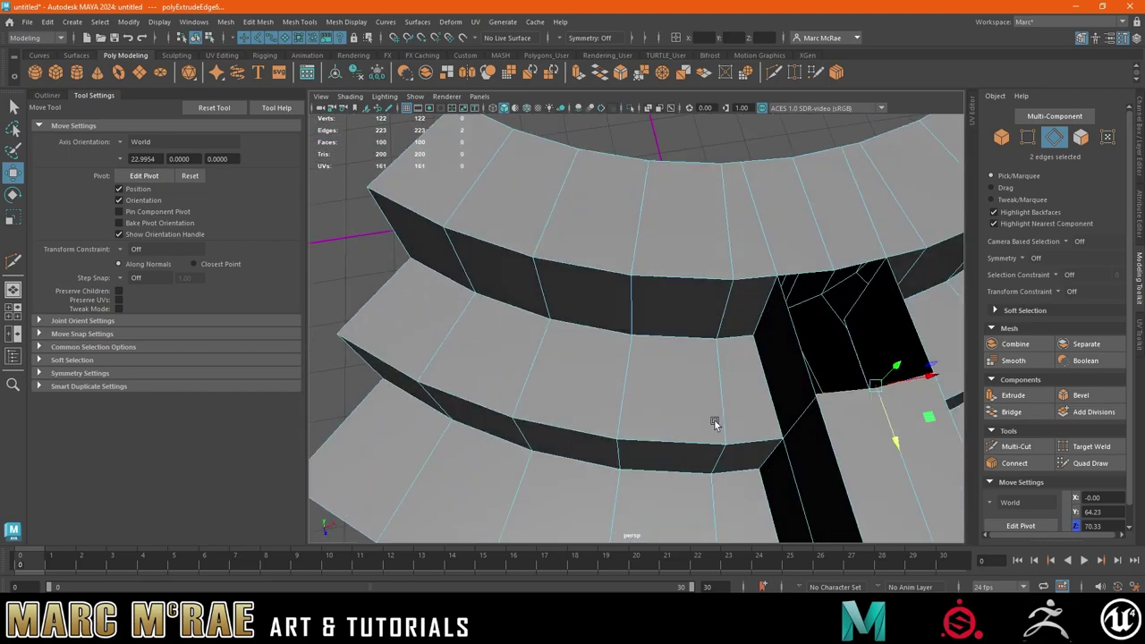
pyautogui.keyDown('alt'); pyautogui.moveTo(714, 424); pyautogui.dragTo(840, 350, button='right'); pyautogui.keyUp('alt')
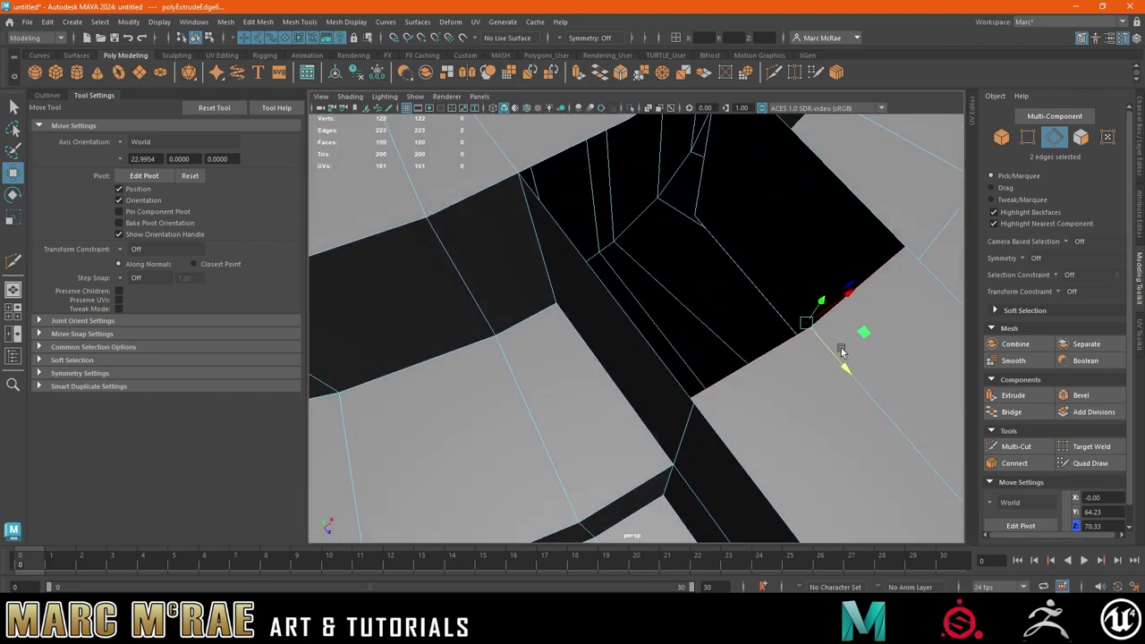
pyautogui.scroll(-2, 839, 348)
pyautogui.scroll(-3, 827, 347)
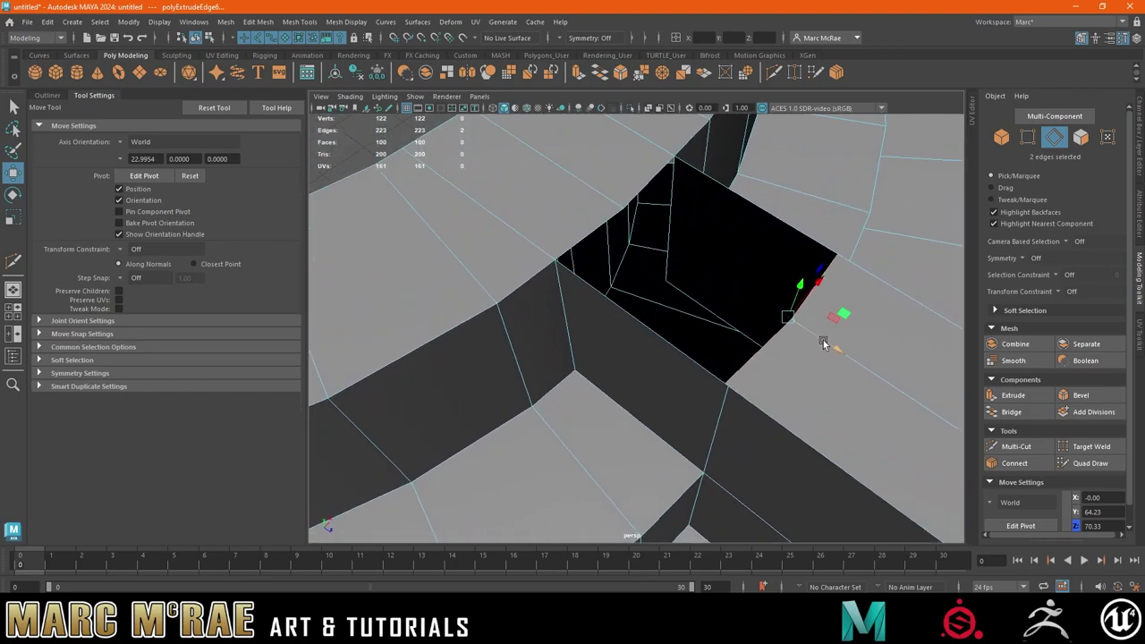
pyautogui.keyDown('shift'); pyautogui.moveTo(787, 318); pyautogui.dragTo(626, 215); pyautogui.keyUp('shift')
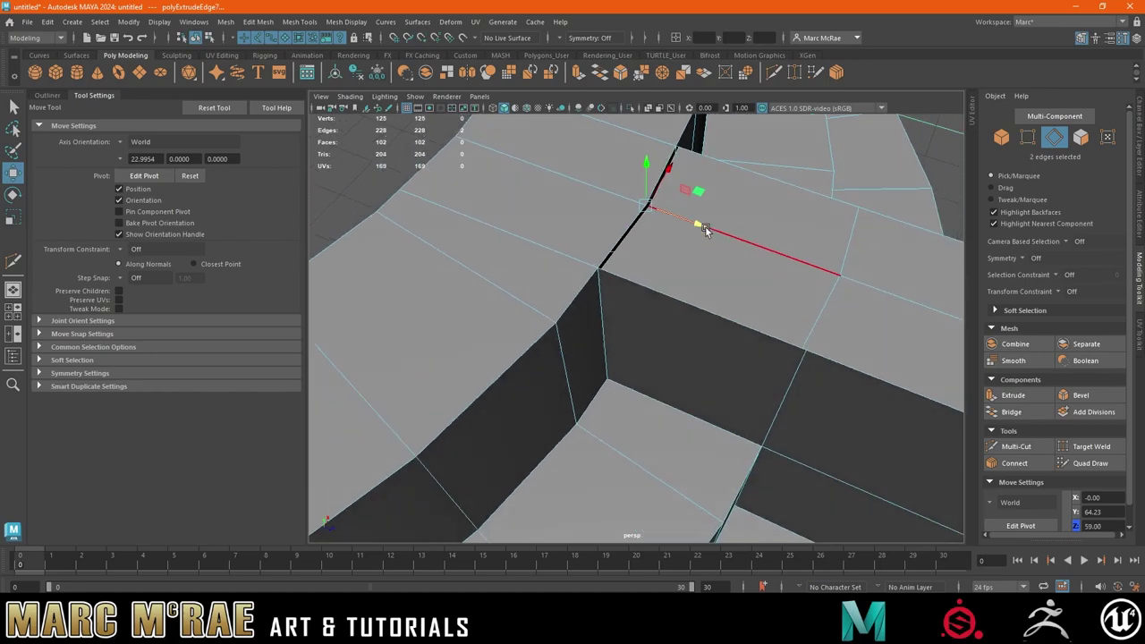
pyautogui.moveTo(680, 231)
pyautogui.keyDown('alt'); pyautogui.mouseDown()
pyautogui.moveTo(714, 358)
pyautogui.moveTo(657, 300)
pyautogui.mouseUp(); pyautogui.keyUp('alt')
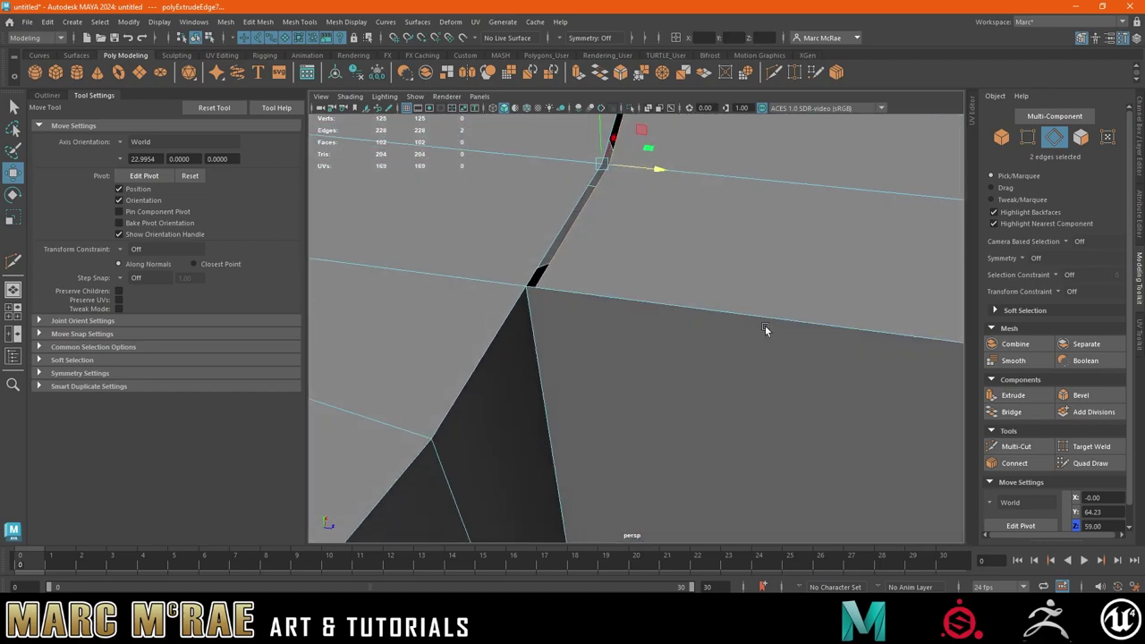
# - Target Weld the spike edge onto the upper edge and a stray vertex onto its neighbour
pyautogui.click(780, 75)
pyautogui.moveTo(556, 333)
pyautogui.mouseDown()
pyautogui.moveTo(624, 204)
pyautogui.moveTo(620, 141)
pyautogui.moveTo(669, 205)
pyautogui.moveTo(645, 214)
pyautogui.moveTo(633, 280)
pyautogui.moveTo(618, 261)
pyautogui.mouseUp()
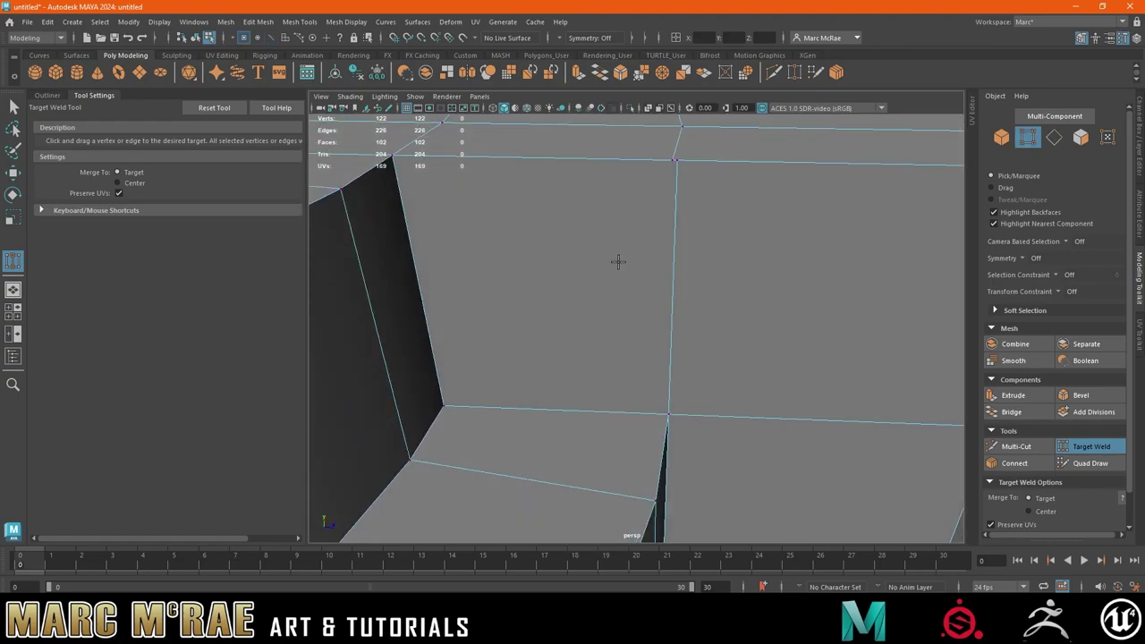
pyautogui.moveTo(704, 147)
pyautogui.keyDown('alt'); pyautogui.mouseDown()
pyautogui.moveTo(763, 256)
pyautogui.moveTo(623, 256)
pyautogui.moveTo(585, 289)
pyautogui.moveTo(680, 326)
pyautogui.moveTo(631, 340)
pyautogui.moveTo(736, 381)
pyautogui.moveTo(676, 345)
pyautogui.moveTo(639, 357)
pyautogui.mouseUp(); pyautogui.keyUp('alt')
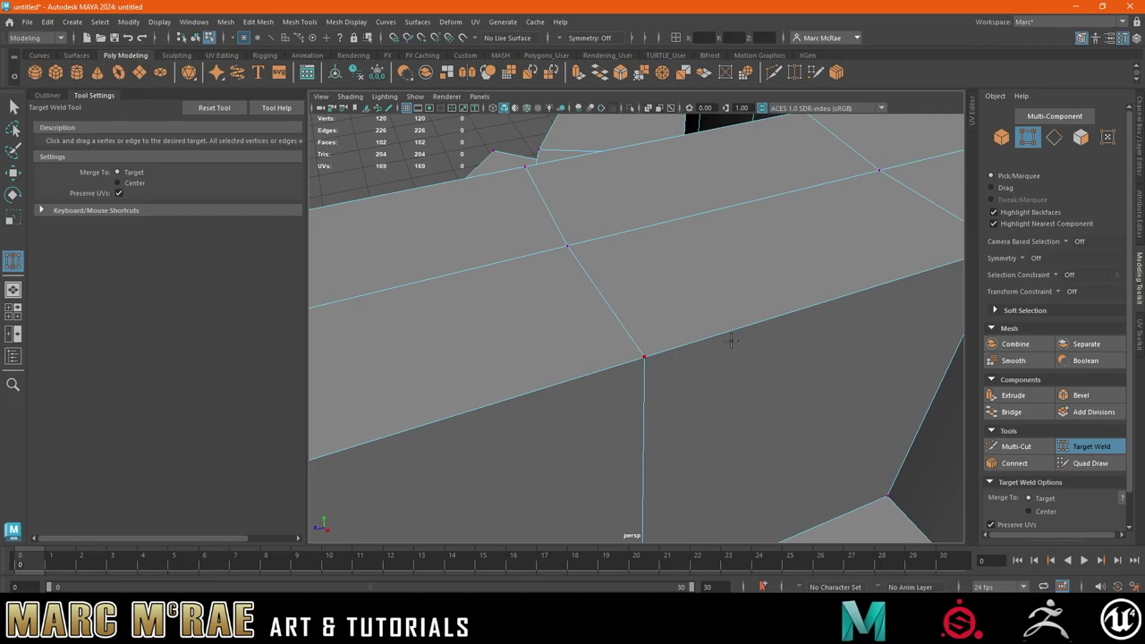
pyautogui.moveTo(722, 335)
pyautogui.keyDown('alt'); pyautogui.mouseDown()
pyautogui.moveTo(618, 329)
pyautogui.moveTo(787, 245)
pyautogui.moveTo(667, 286)
pyautogui.moveTo(677, 274)
pyautogui.moveTo(469, 177)
pyautogui.moveTo(843, 563)
pyautogui.mouseUp(); pyautogui.keyUp('alt')
# - Merge the overlapping vertices at a 0.01 threshold, leaving 110 vertices
pyautogui.press('w')
pyautogui.rightClick(675, 278)
pyautogui.click(621, 276)
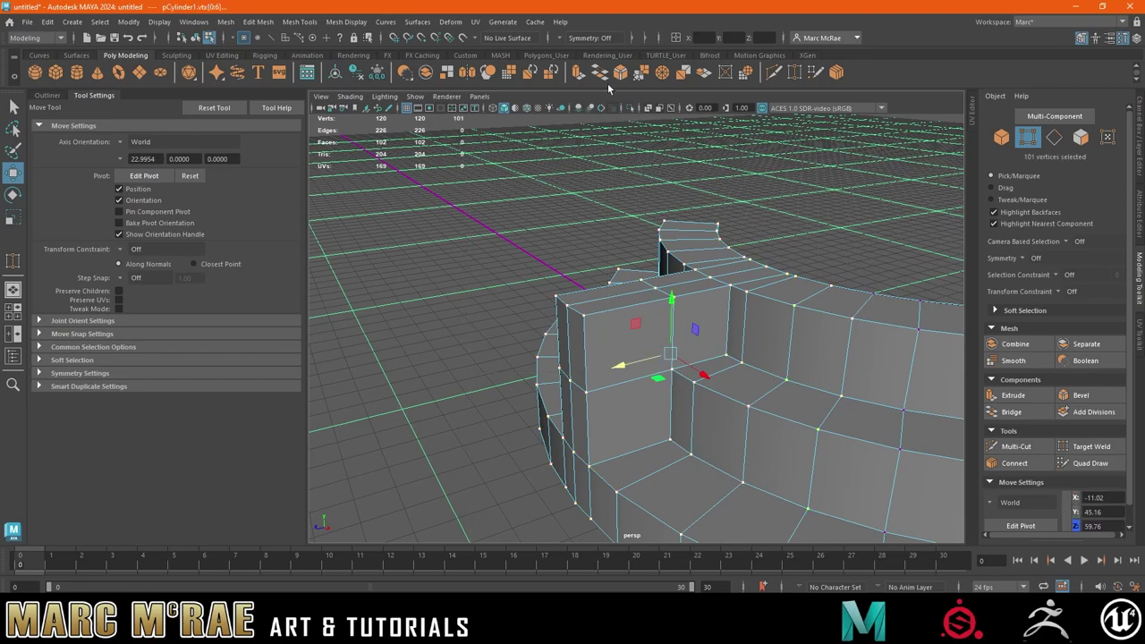
pyautogui.click(638, 77)
# - Select the cylinder in object mode and turn on border edge highlighting
pyautogui.moveTo(731, 250); pyautogui.dragTo(823, 216, button='right')
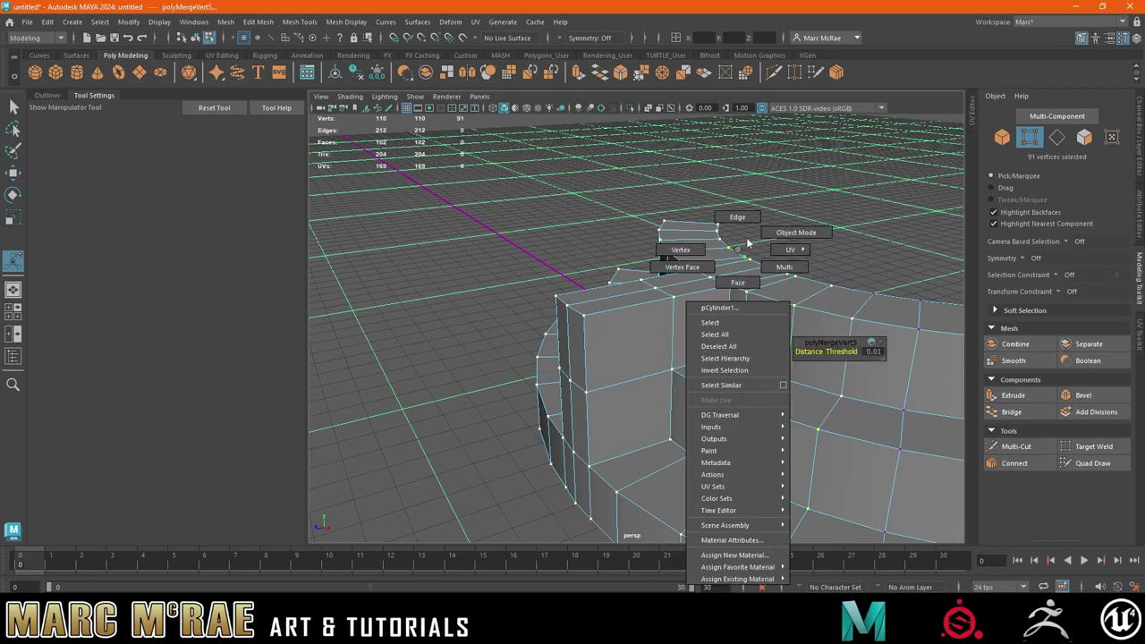
pyautogui.click(768, 289)
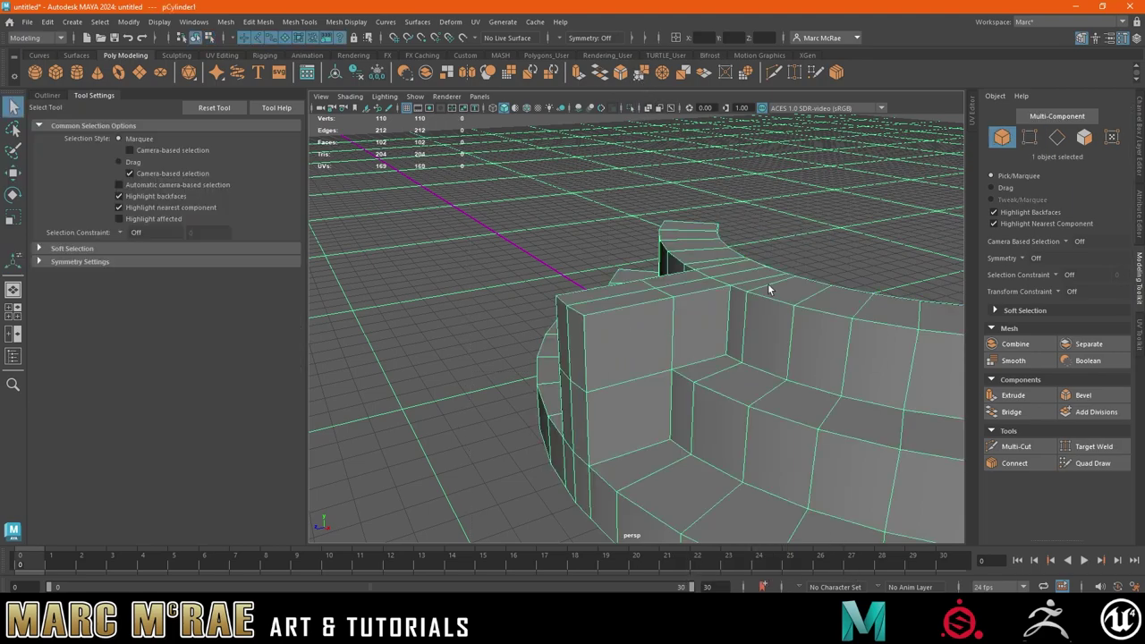
pyautogui.click(157, 23)
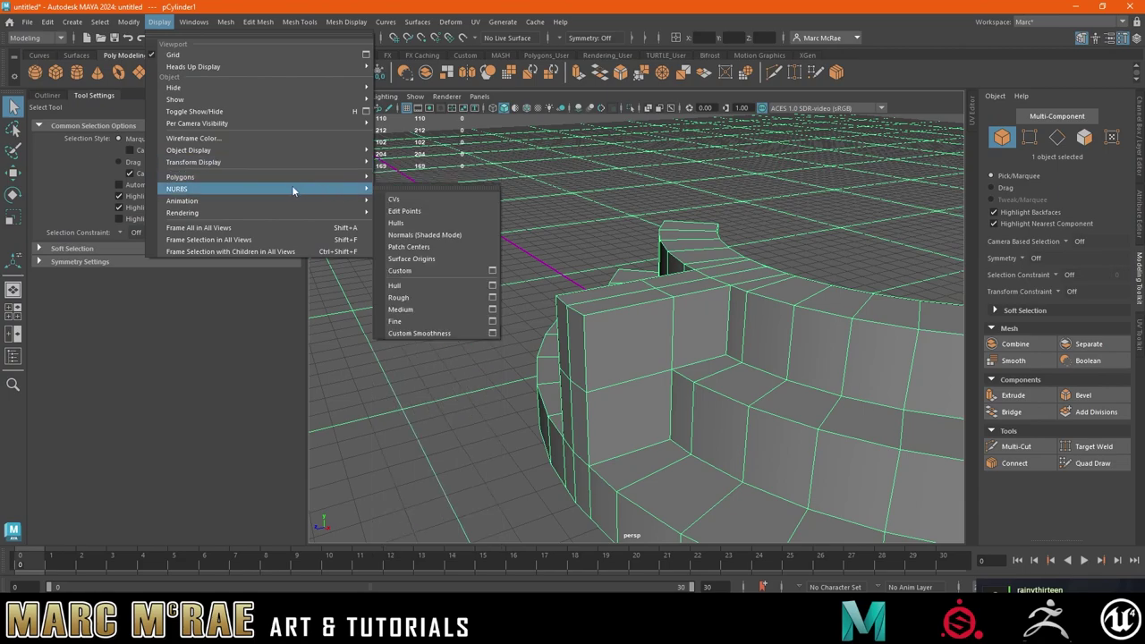
pyautogui.moveTo(180, 177)
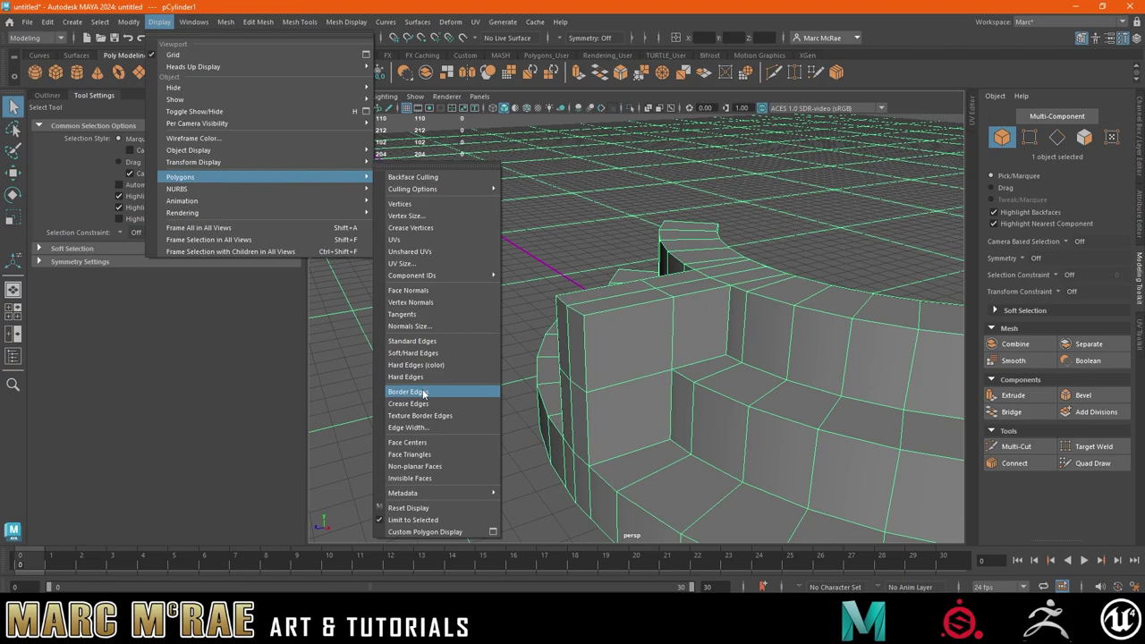
pyautogui.click(424, 392)
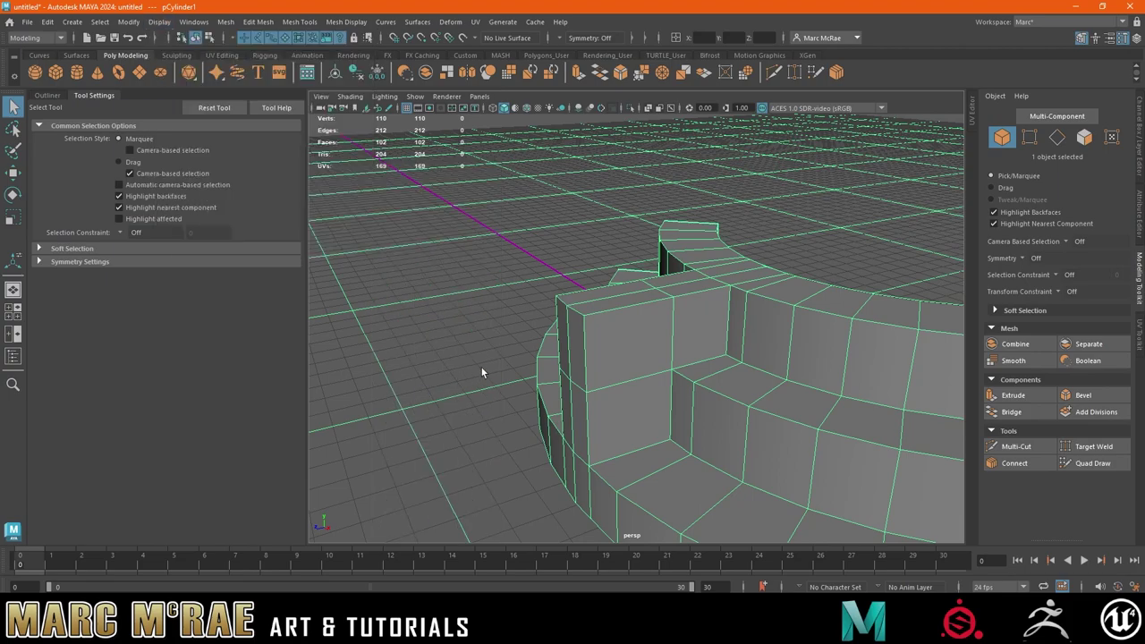
pyautogui.moveTo(480, 365)
pyautogui.keyDown('alt'); pyautogui.mouseDown()
pyautogui.moveTo(658, 323)
pyautogui.moveTo(707, 279)
pyautogui.moveTo(756, 279)
pyautogui.mouseUp(); pyautogui.keyUp('alt')
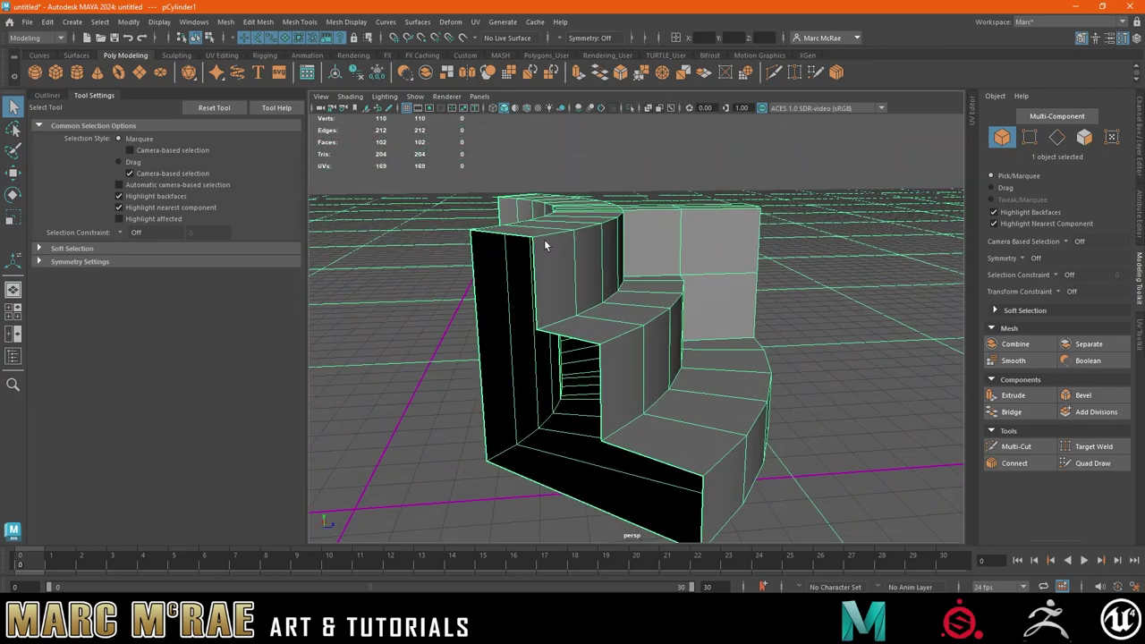
pyautogui.moveTo(544, 239)
pyautogui.keyDown('alt'); pyautogui.mouseDown()
pyautogui.moveTo(527, 255)
pyautogui.moveTo(583, 306)
pyautogui.moveTo(544, 248)
pyautogui.moveTo(526, 251)
pyautogui.mouseUp(); pyautogui.keyUp('alt')
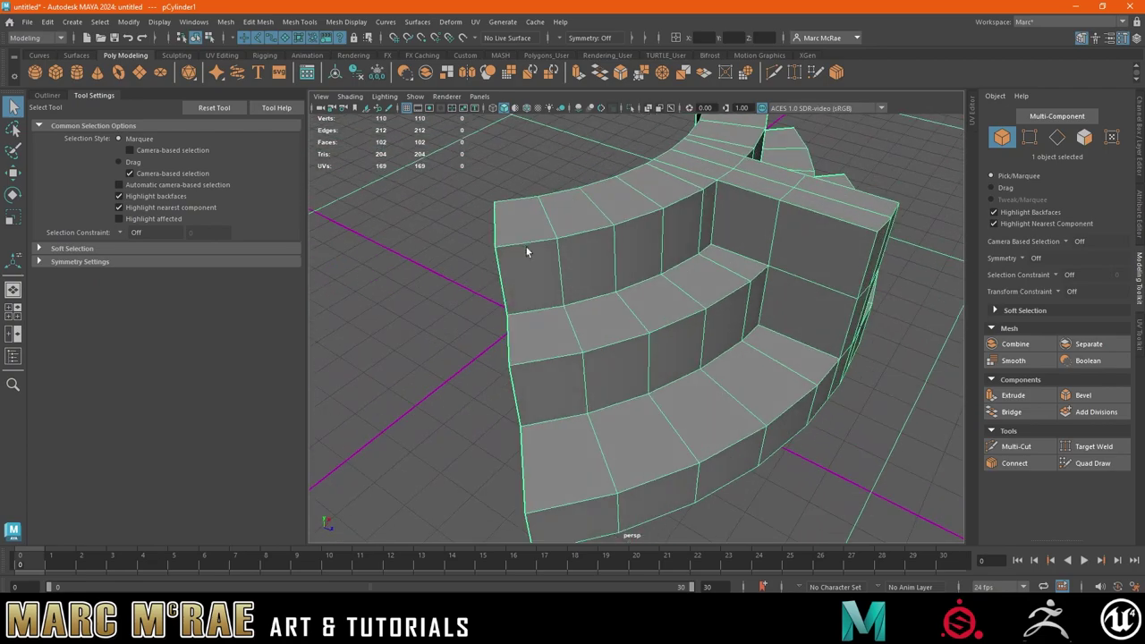
# - Set the displayed border edge width to 6.99 and close the Edge Width setting
pyautogui.click(159, 22)
pyautogui.moveTo(180, 178)
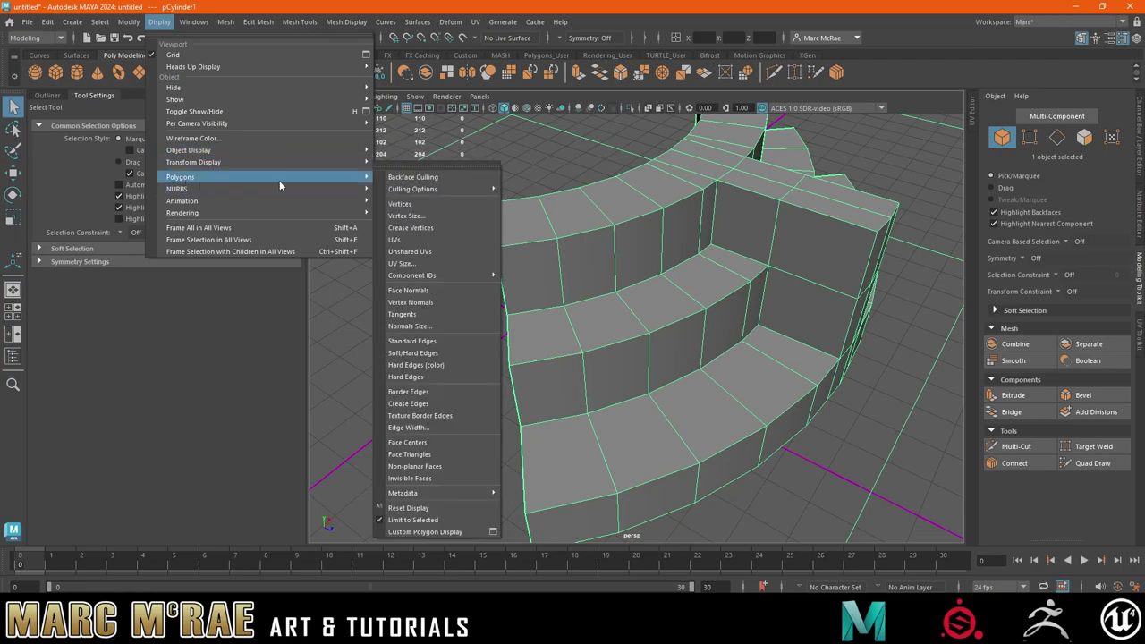
pyautogui.click(411, 428)
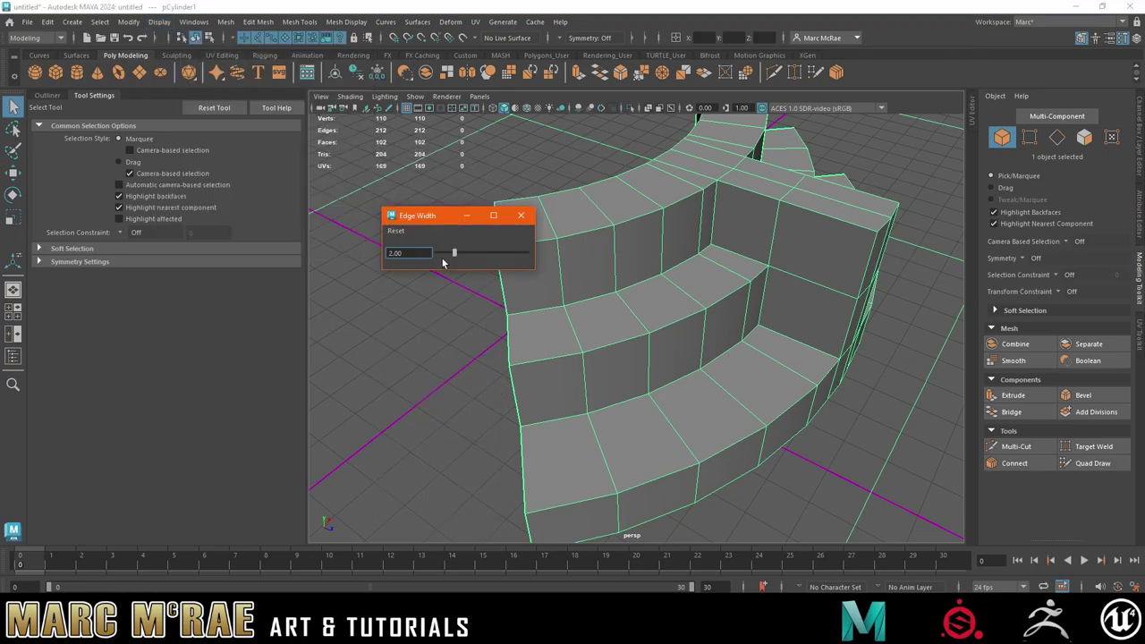
pyautogui.moveTo(453, 252); pyautogui.dragTo(499, 254)
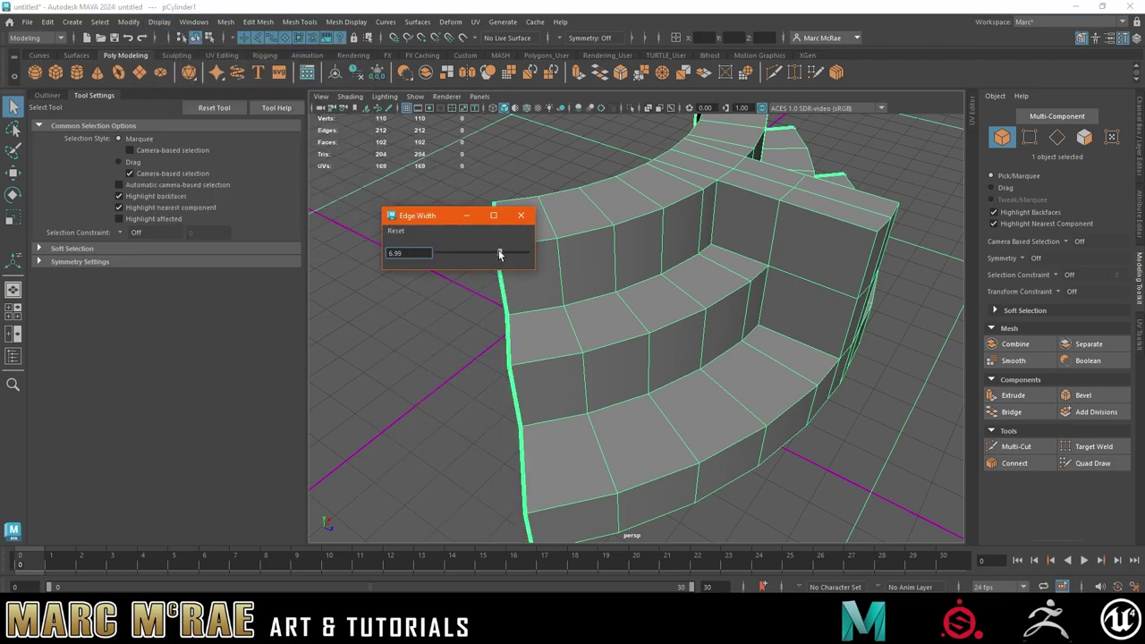
pyautogui.moveTo(728, 248)
pyautogui.keyDown('alt'); pyautogui.mouseDown()
pyautogui.moveTo(693, 230)
pyautogui.moveTo(658, 270)
pyautogui.moveTo(743, 235)
pyautogui.moveTo(708, 220)
pyautogui.moveTo(725, 245)
pyautogui.moveTo(746, 224)
pyautogui.moveTo(730, 247)
pyautogui.moveTo(643, 262)
pyautogui.mouseUp(); pyautogui.keyUp('alt')
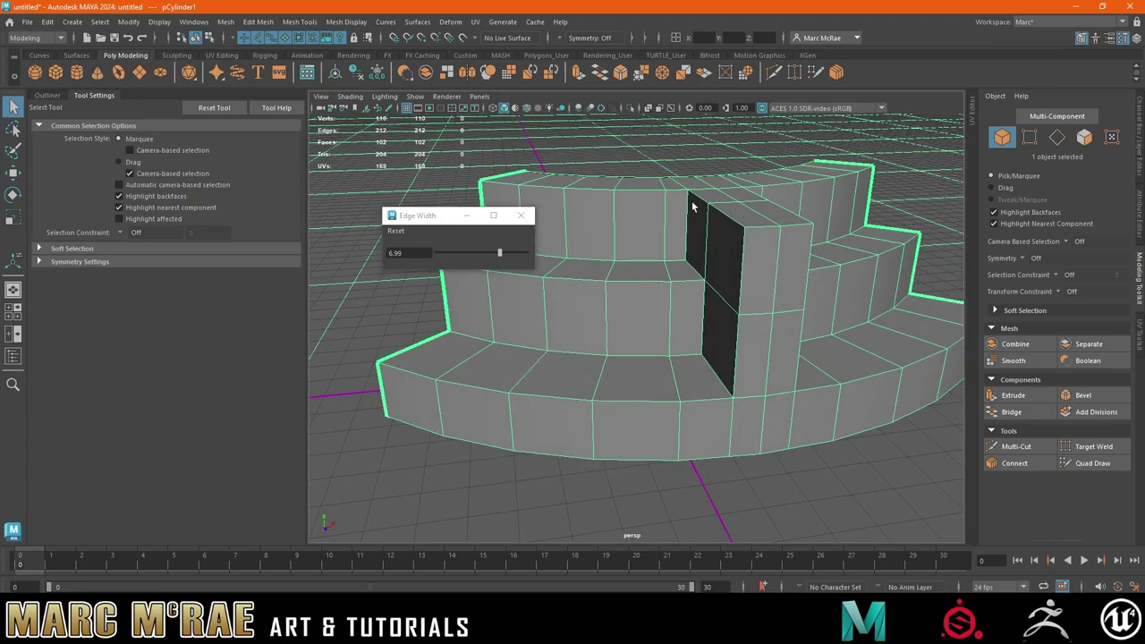
pyautogui.moveTo(691, 207)
pyautogui.keyDown('alt'); pyautogui.mouseDown()
pyautogui.moveTo(685, 191)
pyautogui.moveTo(685, 247)
pyautogui.moveTo(524, 234)
pyautogui.mouseUp(); pyautogui.keyUp('alt')
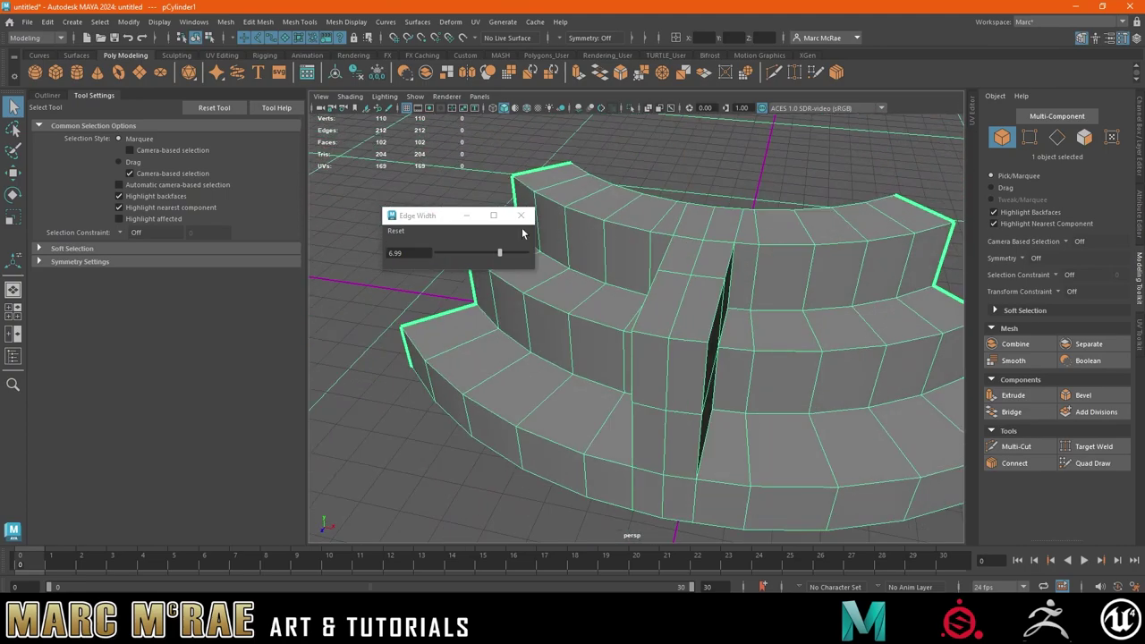
pyautogui.click(520, 216)
# - Return to Object Mode and reselect the stepped cylinder pCylinder1
pyautogui.moveTo(655, 204); pyautogui.dragTo(728, 189, button='right')
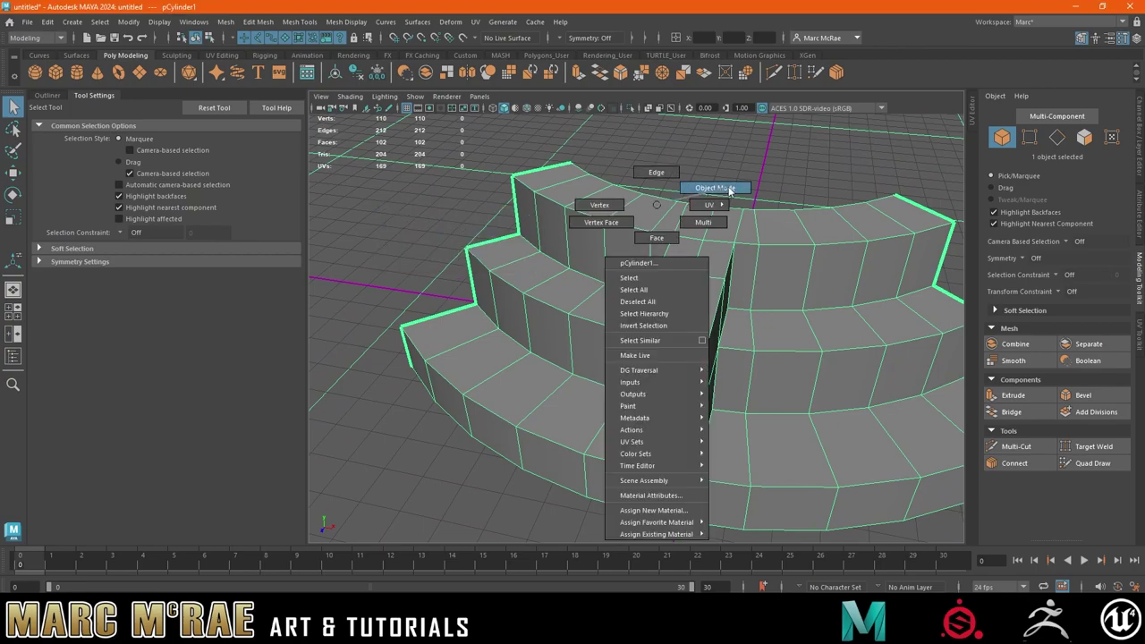
pyautogui.click(757, 203)
pyautogui.click(699, 198)
pyautogui.keyDown('alt'); pyautogui.moveTo(696, 186); pyautogui.dragTo(631, 146); pyautogui.keyUp('alt')
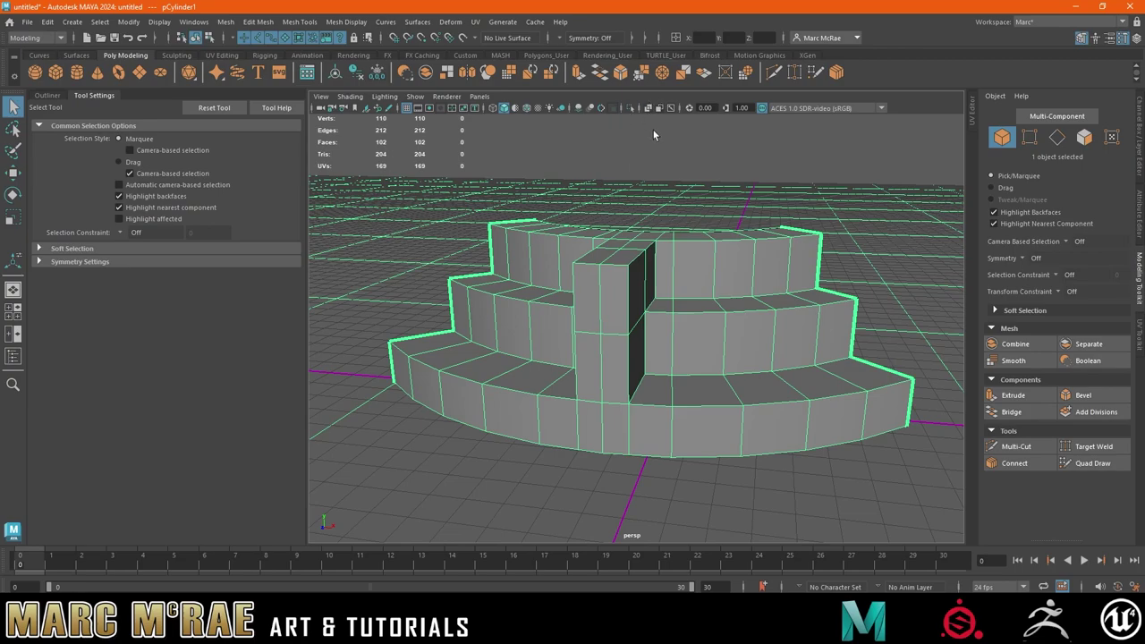
# - Select the rib block's two top edges and bevel them
pyautogui.moveTo(703, 170)
pyautogui.keyDown('alt'); pyautogui.mouseDown()
pyautogui.moveTo(659, 253)
pyautogui.moveTo(614, 244)
pyautogui.moveTo(614, 258)
pyautogui.moveTo(575, 238)
pyautogui.moveTo(727, 258)
pyautogui.mouseUp(); pyautogui.keyUp('alt')
pyautogui.scroll(2, 727, 258)
pyautogui.scroll(4, 738, 248)
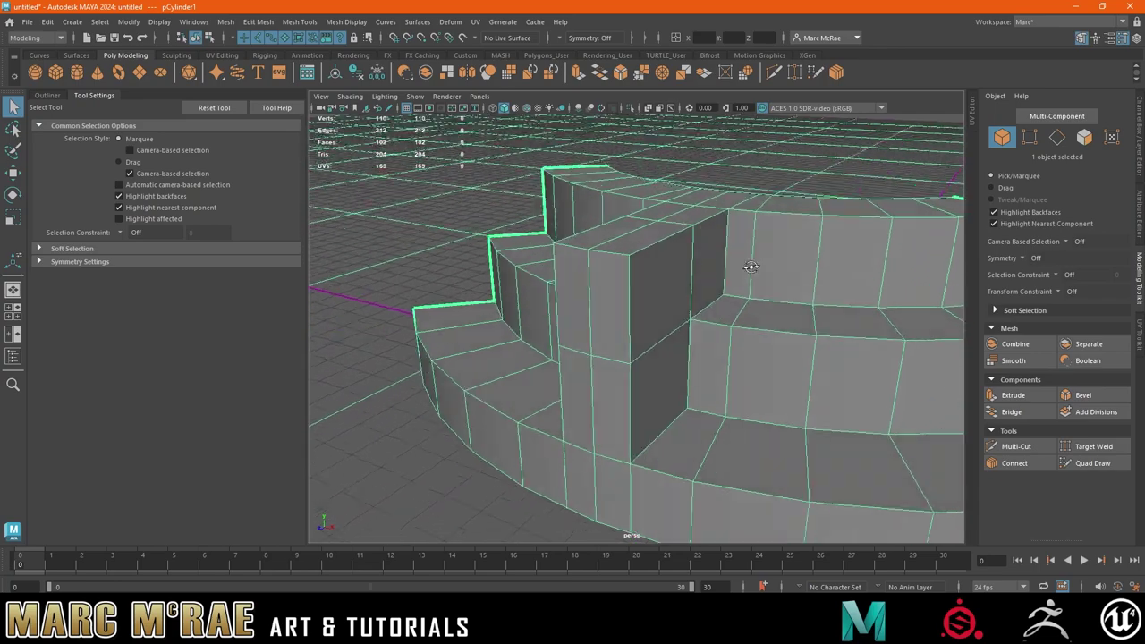
pyautogui.scroll(1, 749, 238)
pyautogui.moveTo(748, 234); pyautogui.dragTo(807, 217, button='right')
pyautogui.press('F10')
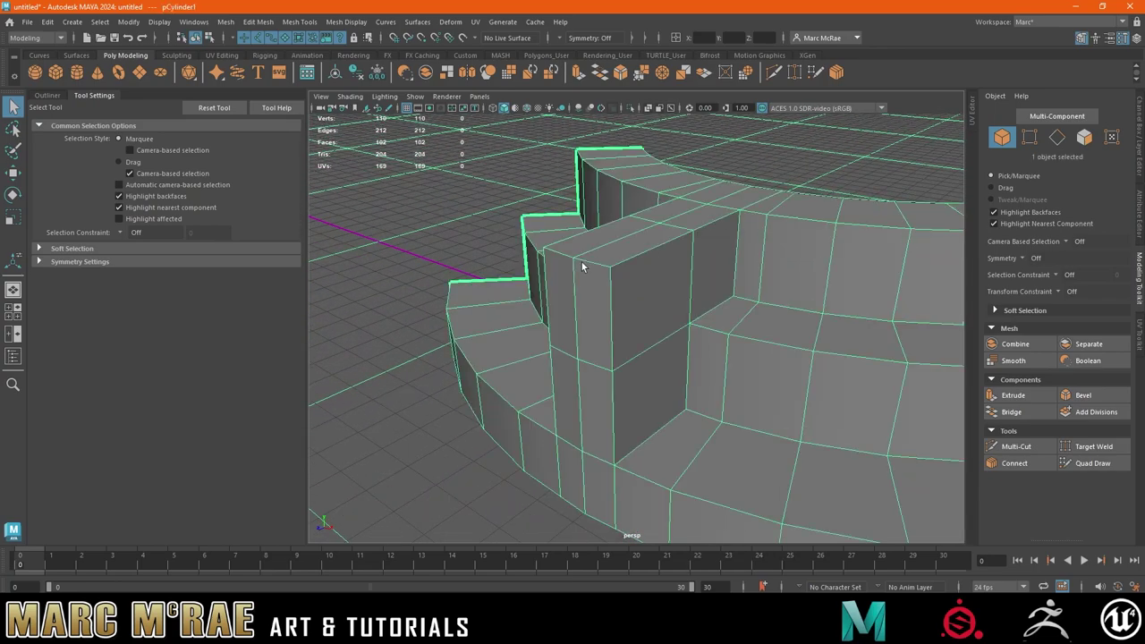
pyautogui.rightClick(576, 261)
pyautogui.click(600, 274)
pyautogui.moveTo(600, 275)
pyautogui.keyDown('alt'); pyautogui.mouseDown()
pyautogui.moveTo(620, 260)
pyautogui.moveTo(654, 123)
pyautogui.mouseUp(); pyautogui.keyUp('alt')
pyautogui.hotkey('ctrl', 'b')
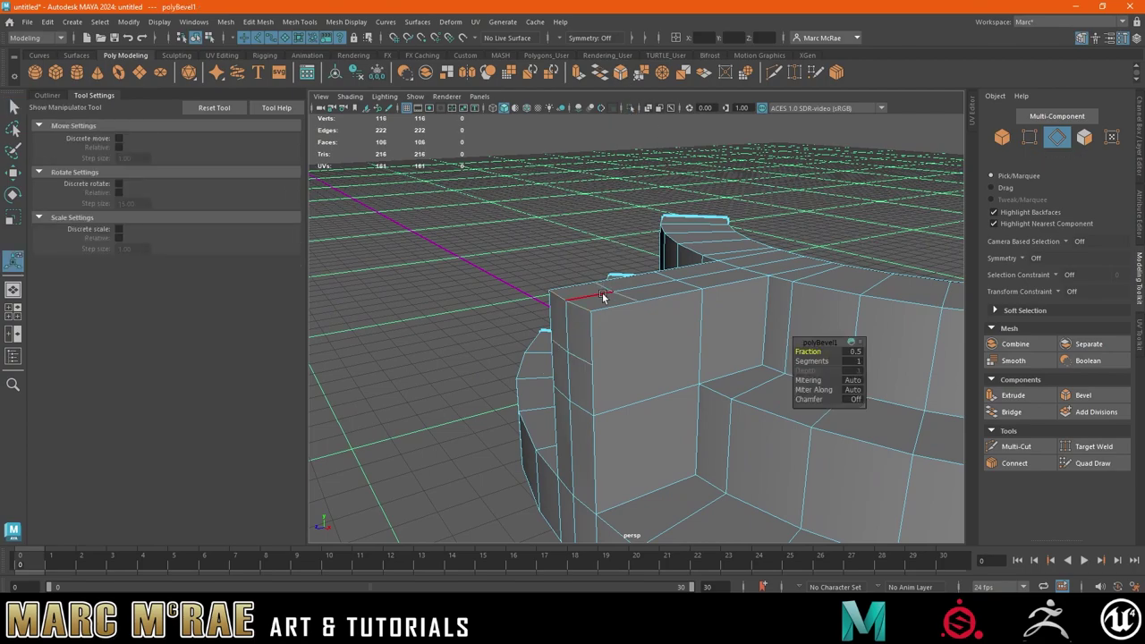
# - Check the first rib bevel in smooth preview, then return to the unsmoothed view
pyautogui.moveTo(603, 296); pyautogui.dragTo(679, 266, button='right')
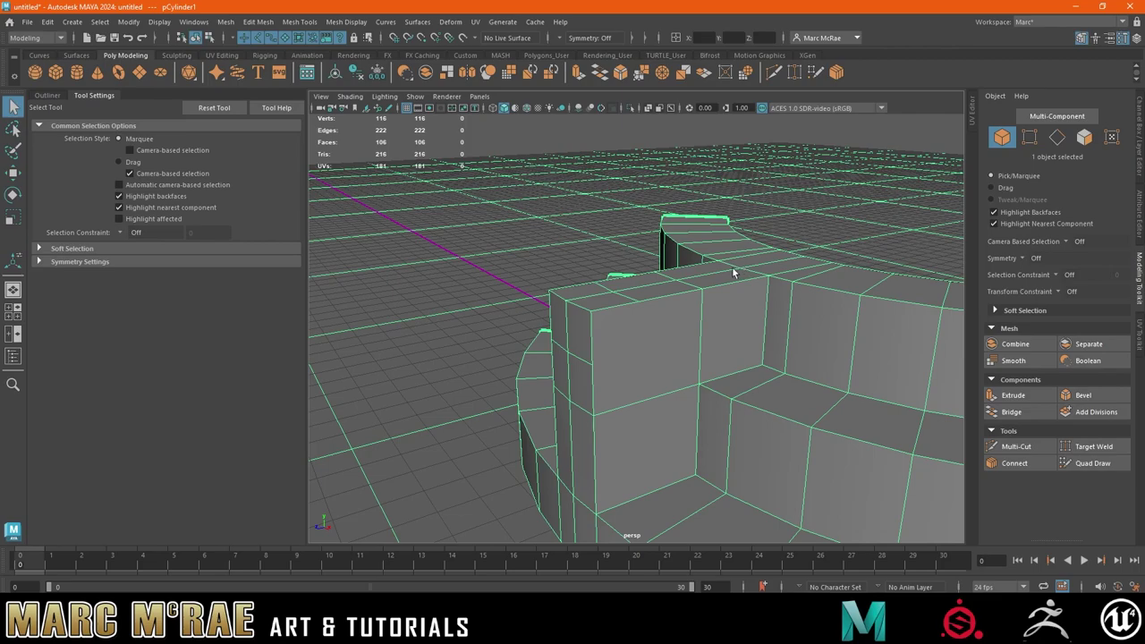
pyautogui.press('3')
pyautogui.keyDown('alt'); pyautogui.moveTo(824, 248); pyautogui.dragTo(756, 272); pyautogui.keyUp('alt')
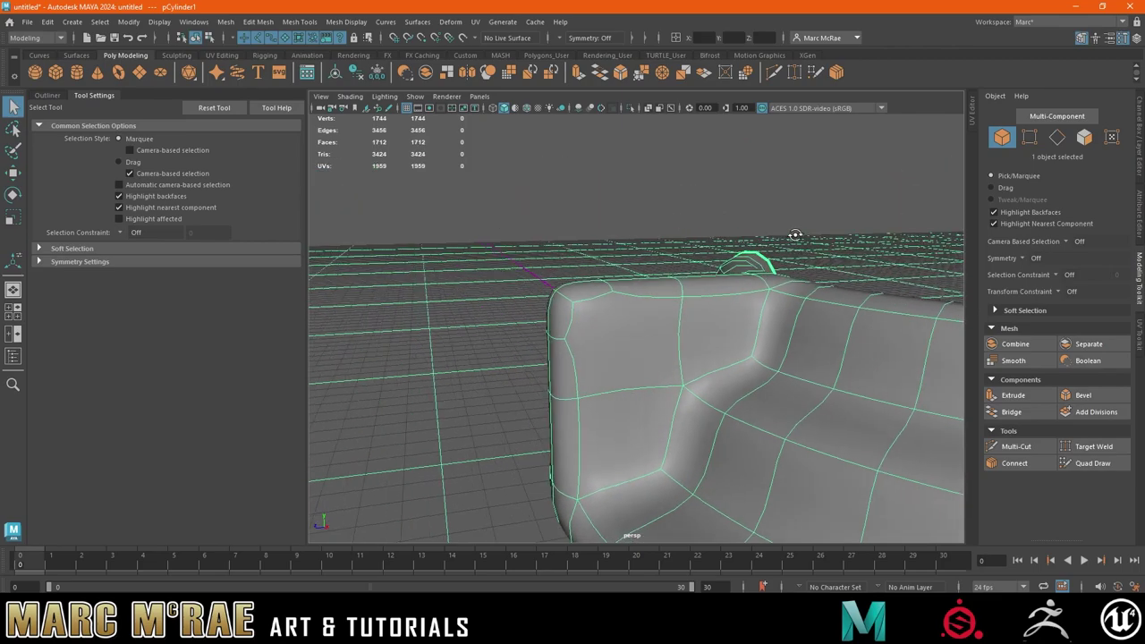
pyautogui.click(729, 275)
pyautogui.click(726, 275)
pyautogui.press('1')
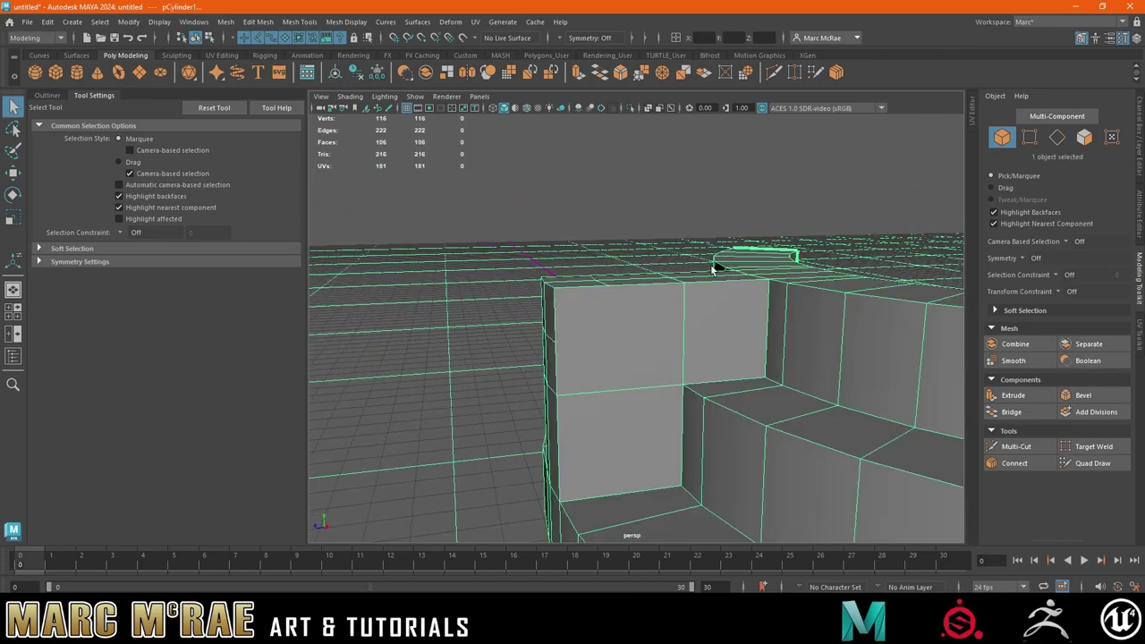
pyautogui.keyDown('alt'); pyautogui.moveTo(726, 275); pyautogui.dragTo(615, 313); pyautogui.keyUp('alt')
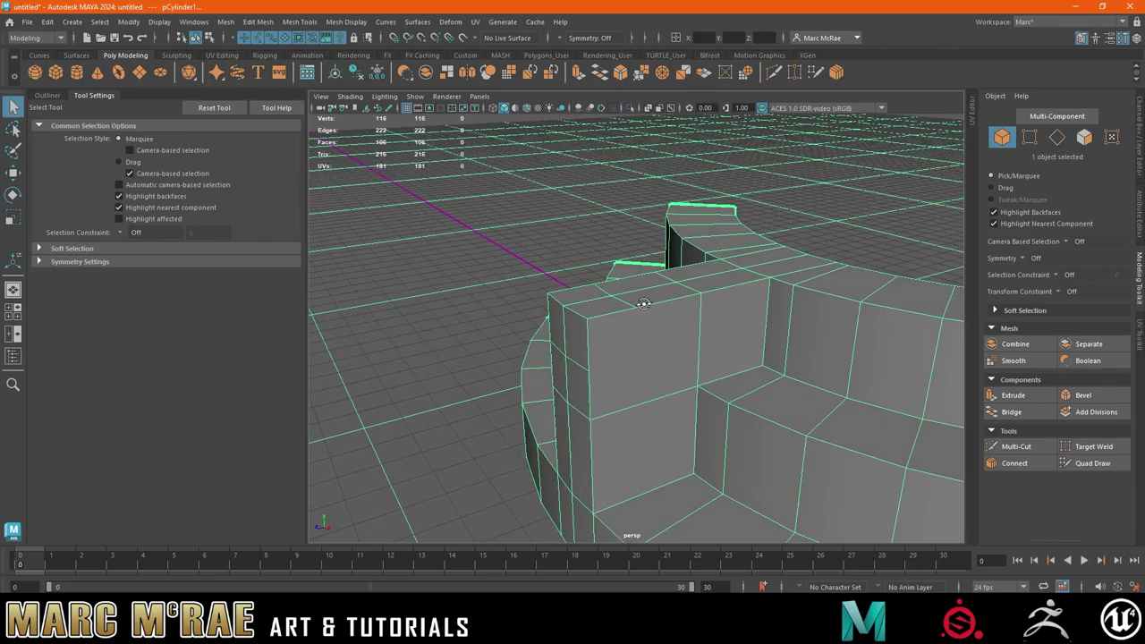
# - Undo that bevel and bevel only the rib's top outer edge as a flat 0.5 chamfer
pyautogui.press('F10')
pyautogui.click(579, 313)
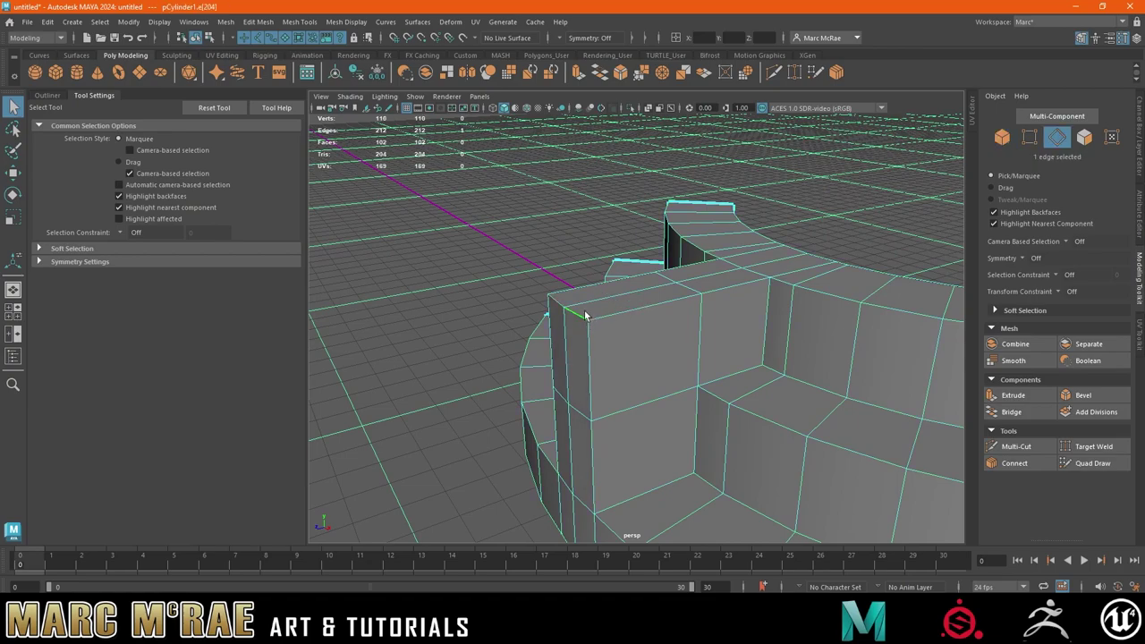
pyautogui.hotkey('ctrl', 'b')
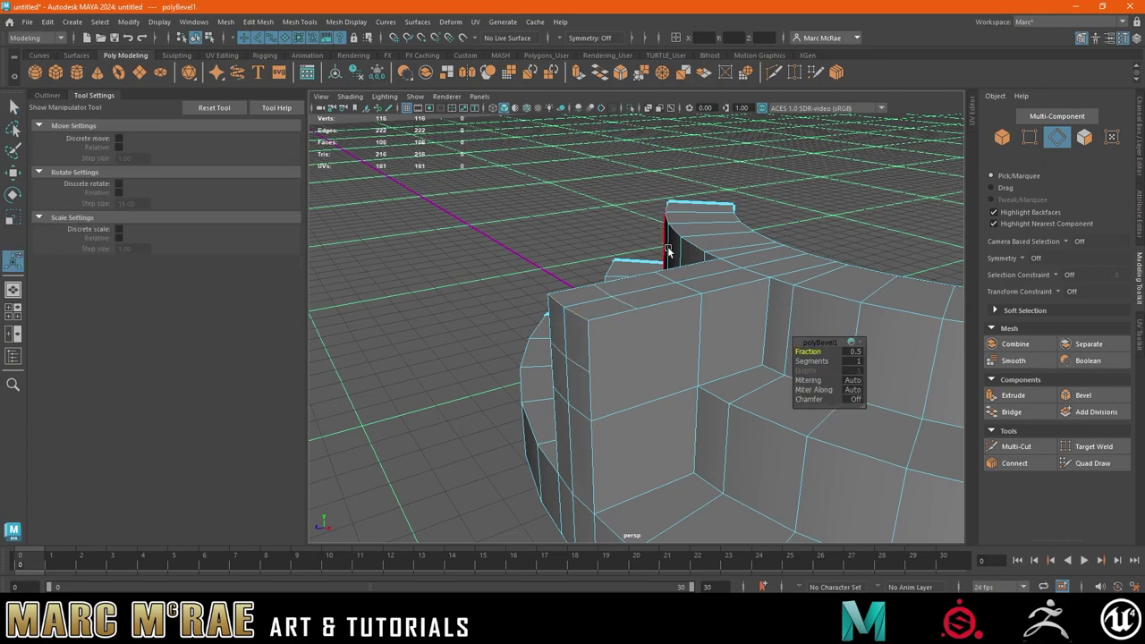
pyautogui.click(840, 397)
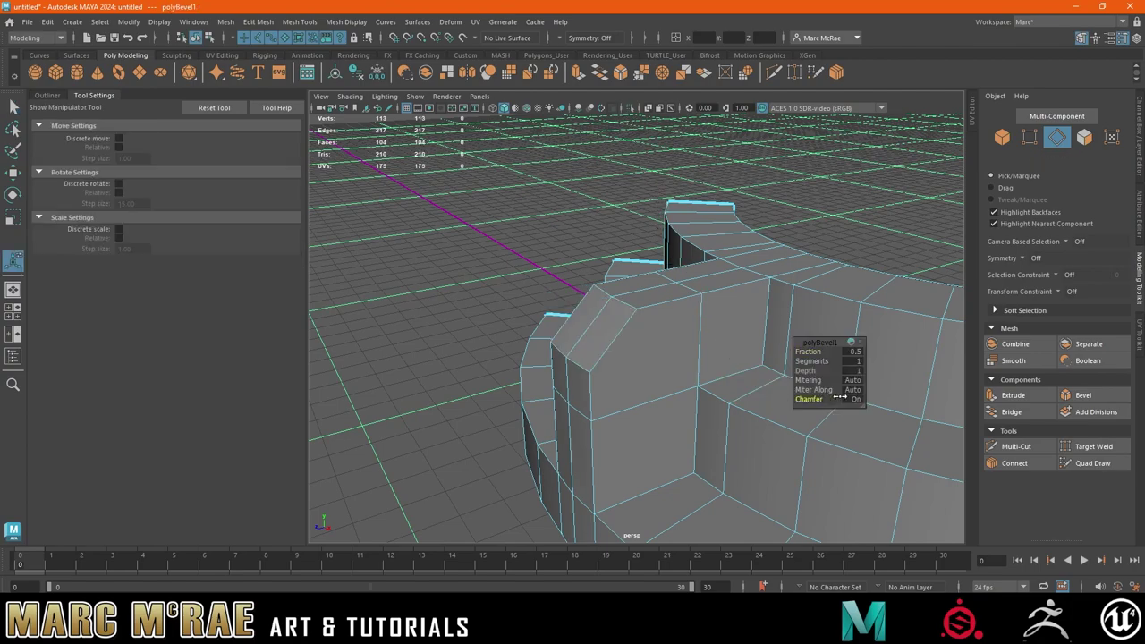
pyautogui.keyDown('alt'); pyautogui.moveTo(748, 389); pyautogui.dragTo(681, 348); pyautogui.keyUp('alt')
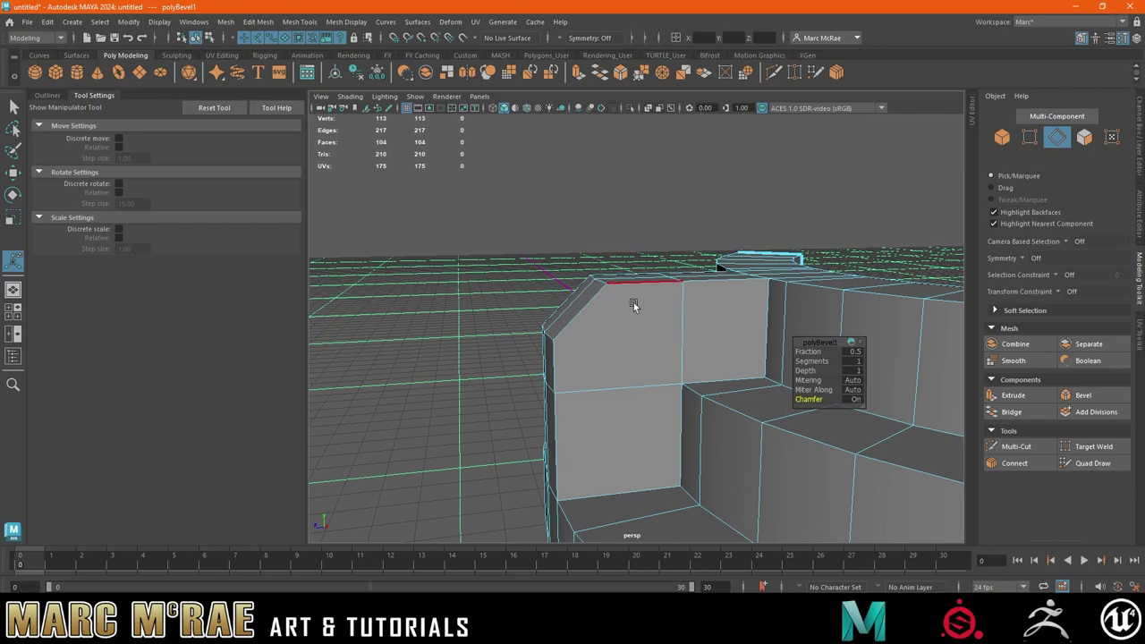
pyautogui.keyDown('alt'); pyautogui.moveTo(633, 302); pyautogui.dragTo(642, 309); pyautogui.keyUp('alt')
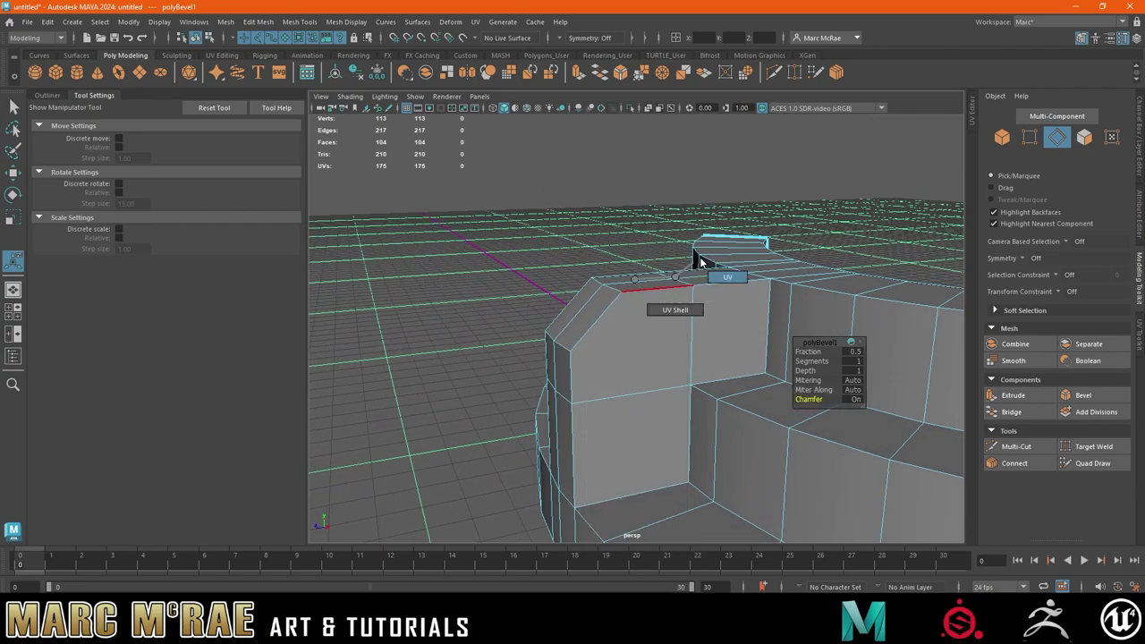
pyautogui.press('q')
# - Preview the chamfered cylinder smoothed with 3, then switch back to unsmoothed with 1
pyautogui.moveTo(731, 248); pyautogui.dragTo(774, 221, button='right')
pyautogui.click(685, 295)
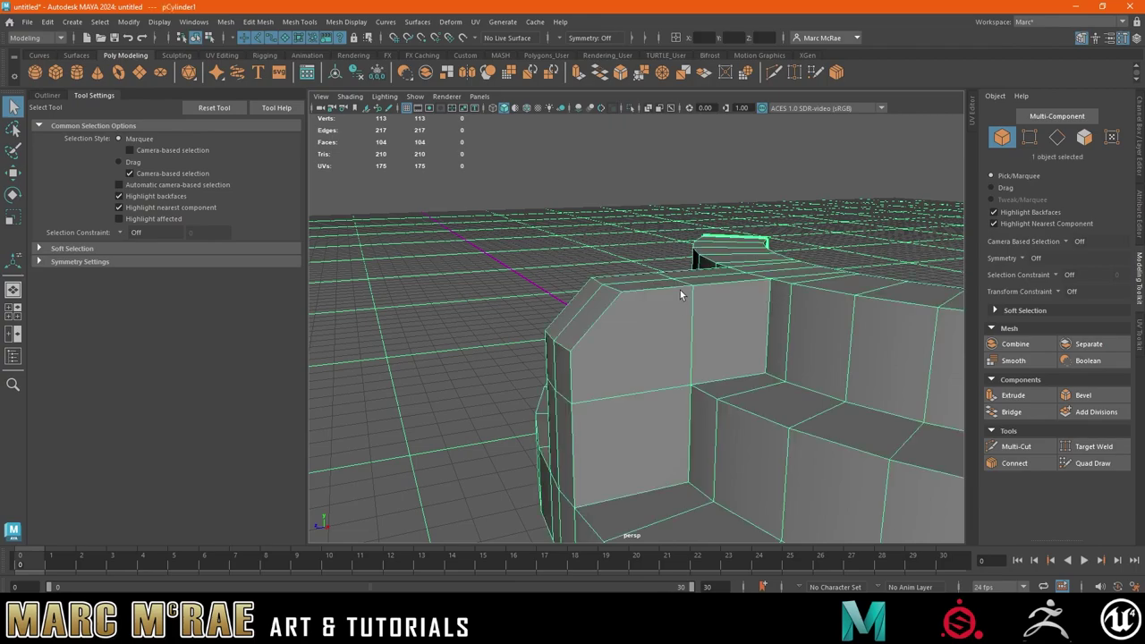
pyautogui.press('3')
pyautogui.moveTo(684, 295)
pyautogui.keyDown('alt'); pyautogui.mouseDown()
pyautogui.moveTo(729, 269)
pyautogui.moveTo(710, 258)
pyautogui.moveTo(746, 266)
pyautogui.moveTo(715, 264)
pyautogui.moveTo(688, 313)
pyautogui.moveTo(711, 300)
pyautogui.moveTo(701, 285)
pyautogui.moveTo(637, 262)
pyautogui.moveTo(691, 349)
pyautogui.mouseUp(); pyautogui.keyUp('alt')
pyautogui.press('1')
pyautogui.scroll(-2, 637, 262)
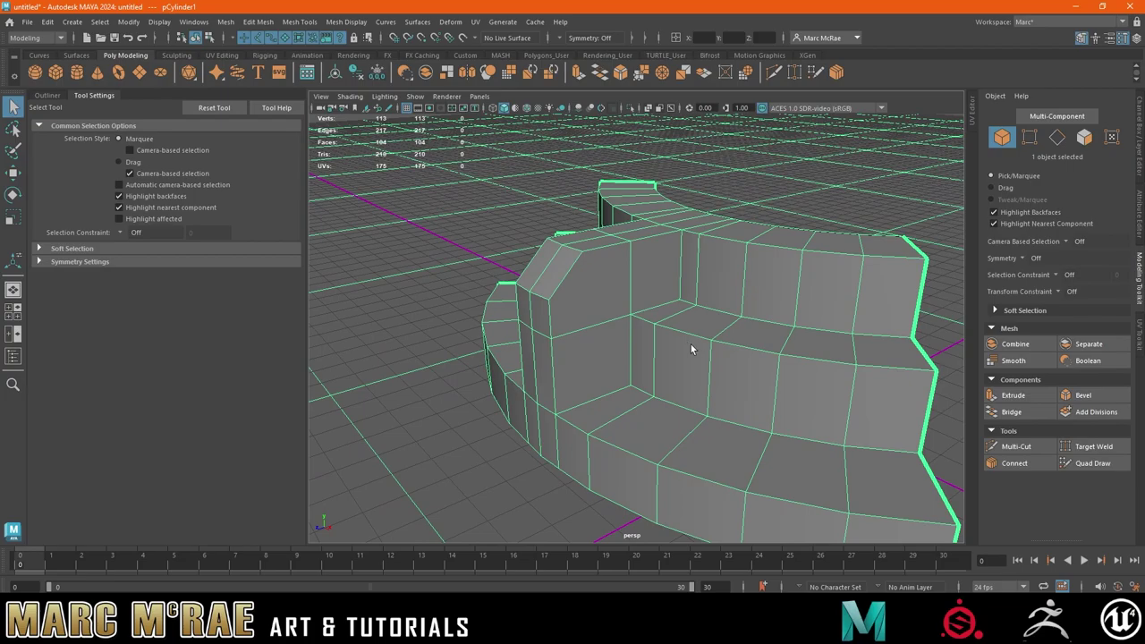
pyautogui.moveTo(682, 343); pyautogui.dragTo(677, 245, button='right')
# - Bevel the stepped rings' upper edge loops as a flat chamfer
pyautogui.moveTo(689, 332)
pyautogui.keyDown('alt'); pyautogui.mouseDown()
pyautogui.moveTo(722, 332)
pyautogui.moveTo(588, 331)
pyautogui.moveTo(674, 313)
pyautogui.moveTo(701, 292)
pyautogui.mouseUp(); pyautogui.keyUp('alt')
pyautogui.keyDown('shift'); pyautogui.doubleClick(564, 328); pyautogui.keyUp('shift')
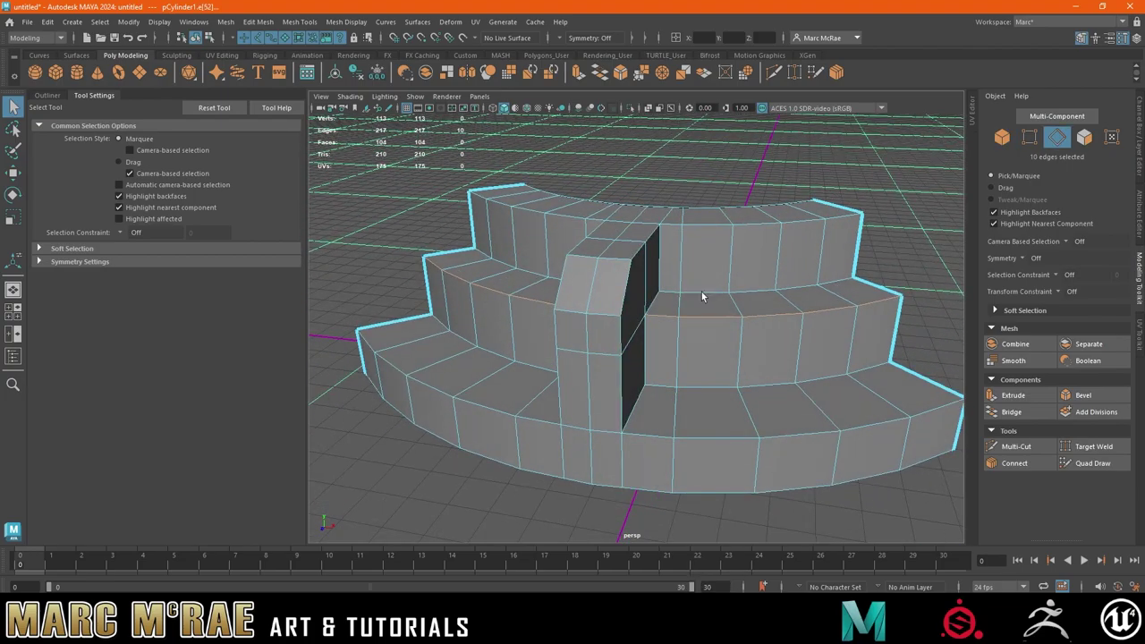
pyautogui.click(640, 73)
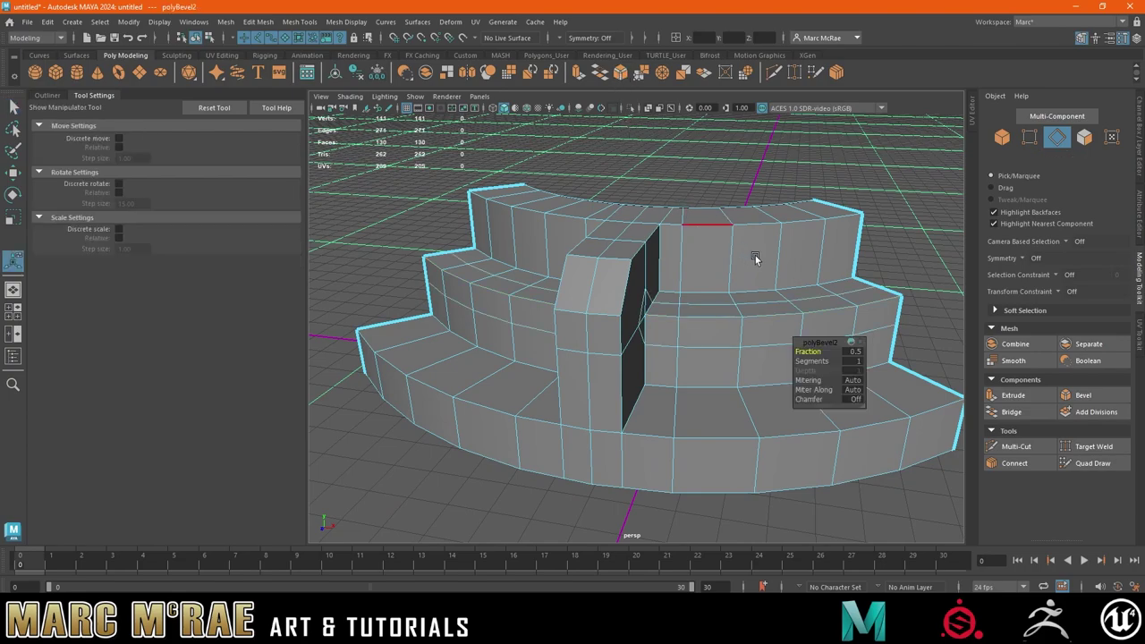
pyautogui.keyDown('alt'); pyautogui.moveTo(756, 259); pyautogui.dragTo(689, 288); pyautogui.keyUp('alt')
pyautogui.click(809, 399)
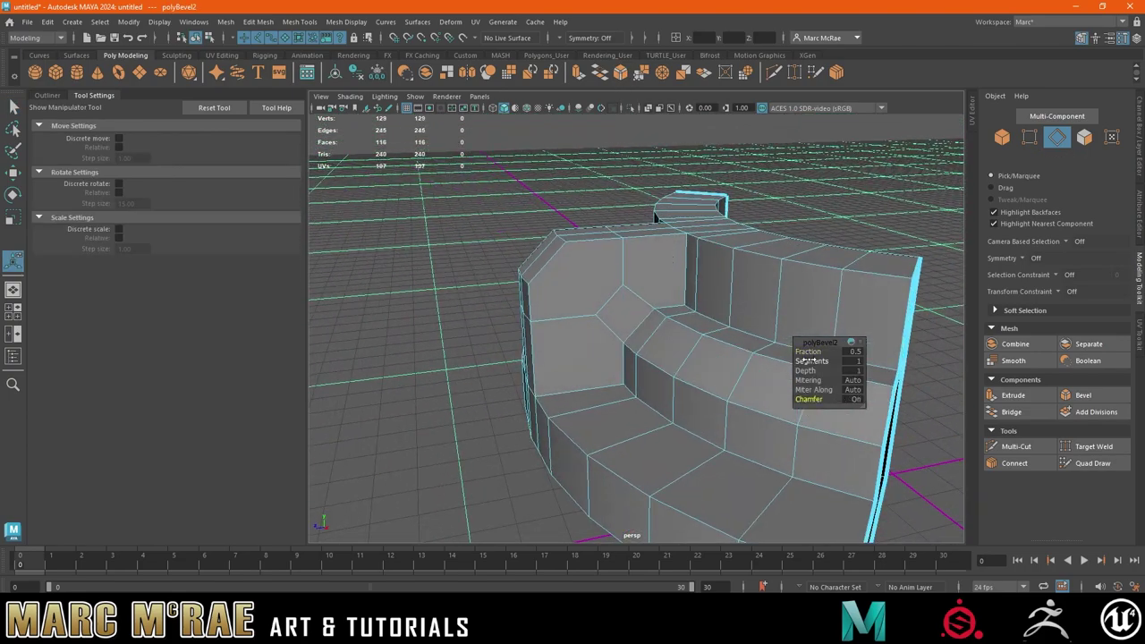
pyautogui.moveTo(808, 353); pyautogui.dragTo(809, 354)
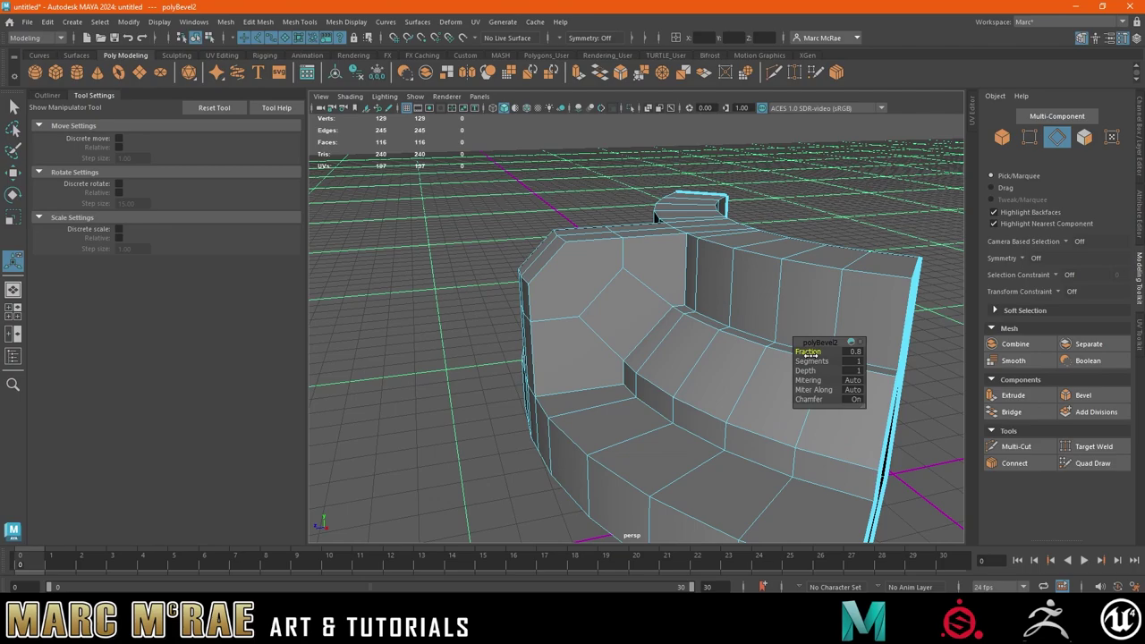
pyautogui.moveTo(808, 354); pyautogui.dragTo(809, 354)
# - Set the ring chamfer fraction to 0.7, review it, and reselect the whole cylinder
pyautogui.click(844, 354)
pyautogui.write('.2')
pyautogui.press('Return')
pyautogui.keyDown('alt'); pyautogui.moveTo(842, 365); pyautogui.dragTo(643, 346); pyautogui.keyUp('alt')
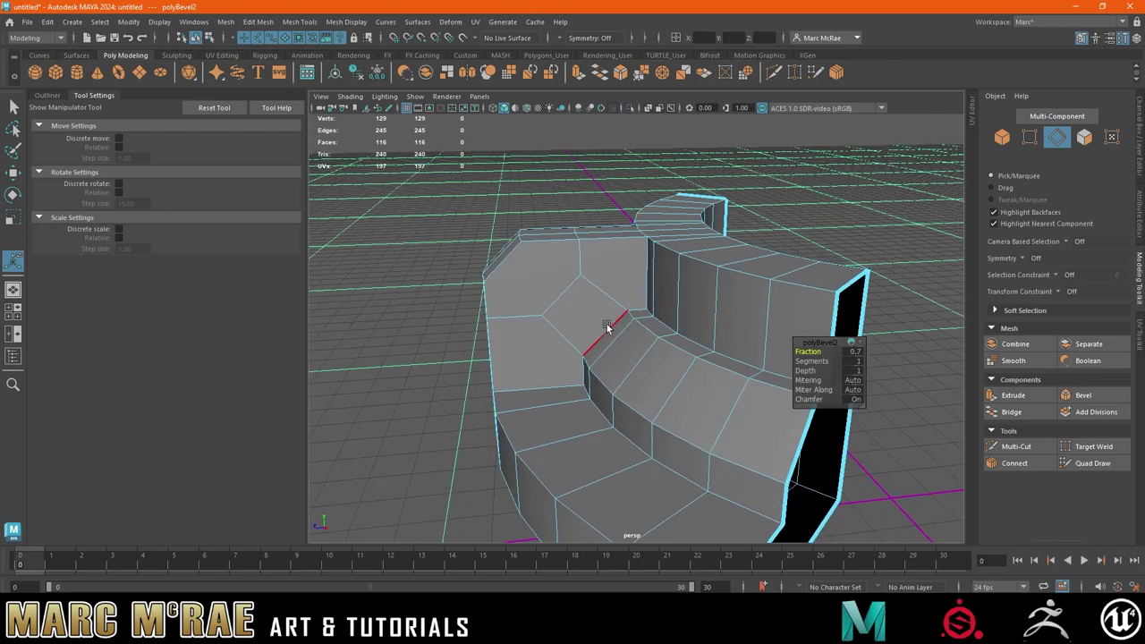
pyautogui.moveTo(596, 345)
pyautogui.keyDown('alt'); pyautogui.mouseDown()
pyautogui.moveTo(607, 351)
pyautogui.moveTo(622, 329)
pyautogui.mouseUp(); pyautogui.keyUp('alt')
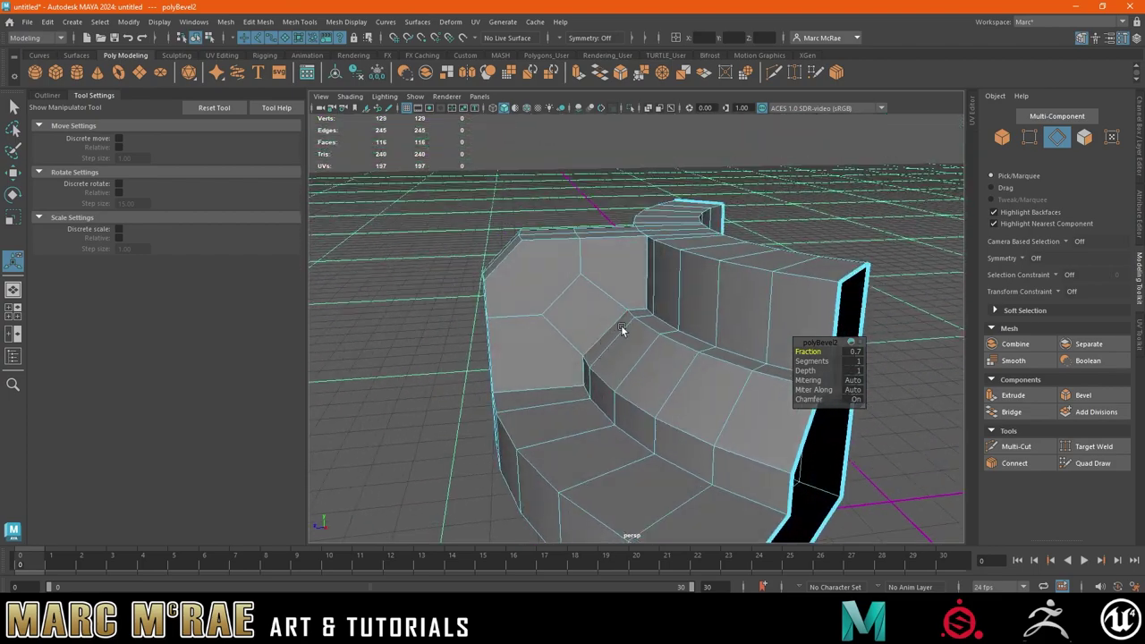
pyautogui.keyDown('alt'); pyautogui.moveTo(619, 257); pyautogui.dragTo(632, 257); pyautogui.keyUp('alt')
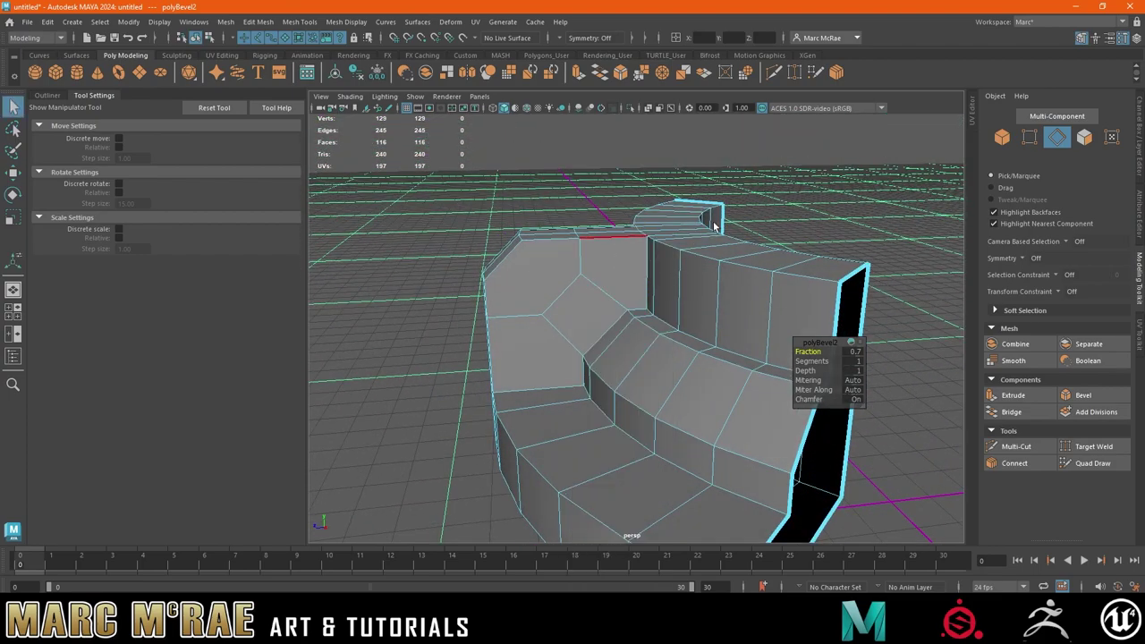
pyautogui.press('F8')
pyautogui.press('q')
pyautogui.click(534, 276)
pyautogui.moveTo(548, 266)
pyautogui.keyDown('alt'); pyautogui.mouseDown()
pyautogui.moveTo(577, 313)
pyautogui.moveTo(602, 314)
pyautogui.mouseUp(); pyautogui.keyUp('alt')
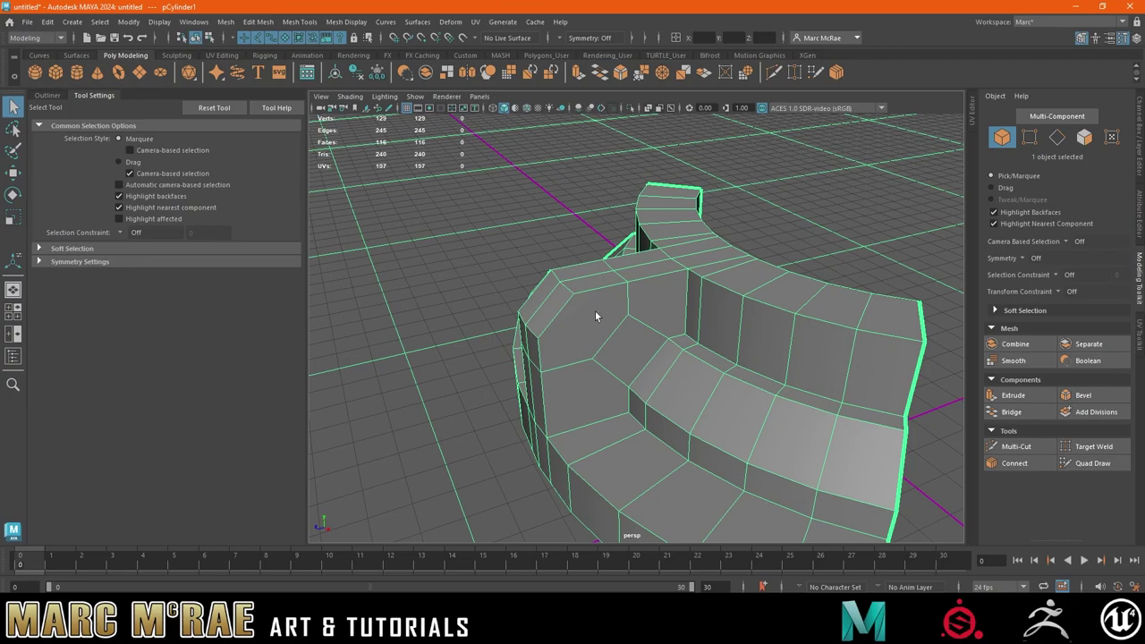
# - Select the top rim, right-side, lower ring and right vertical edge loops
pyautogui.keyDown('alt'); pyautogui.moveTo(595, 311); pyautogui.dragTo(660, 295); pyautogui.keyUp('alt')
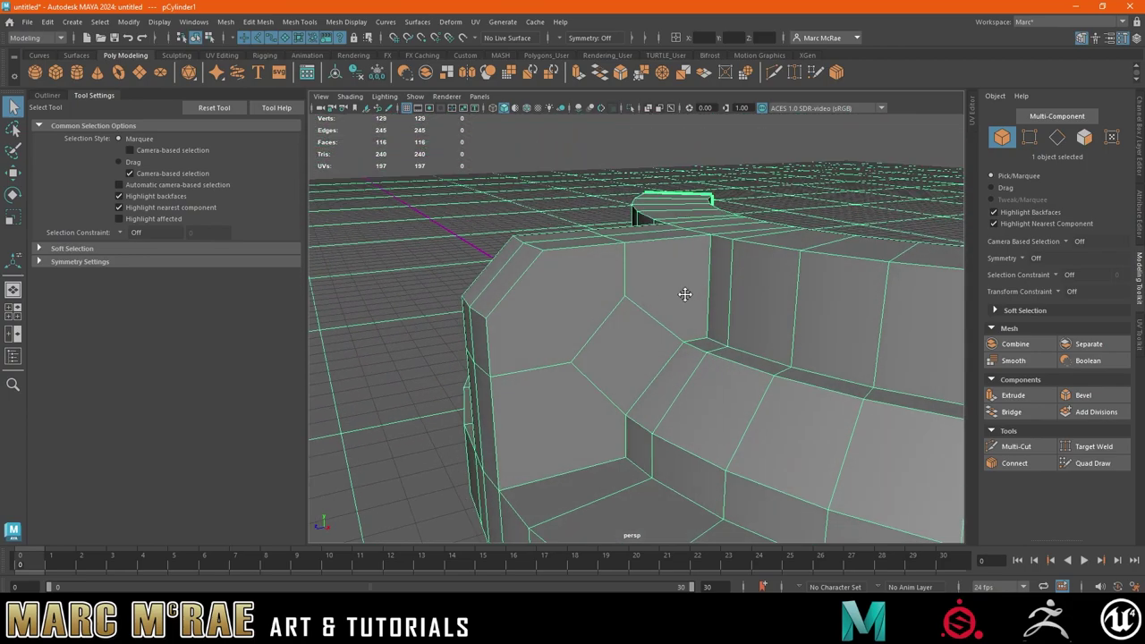
pyautogui.keyDown('alt'); pyautogui.moveTo(684, 293); pyautogui.dragTo(503, 276, button='middle'); pyautogui.keyUp('alt')
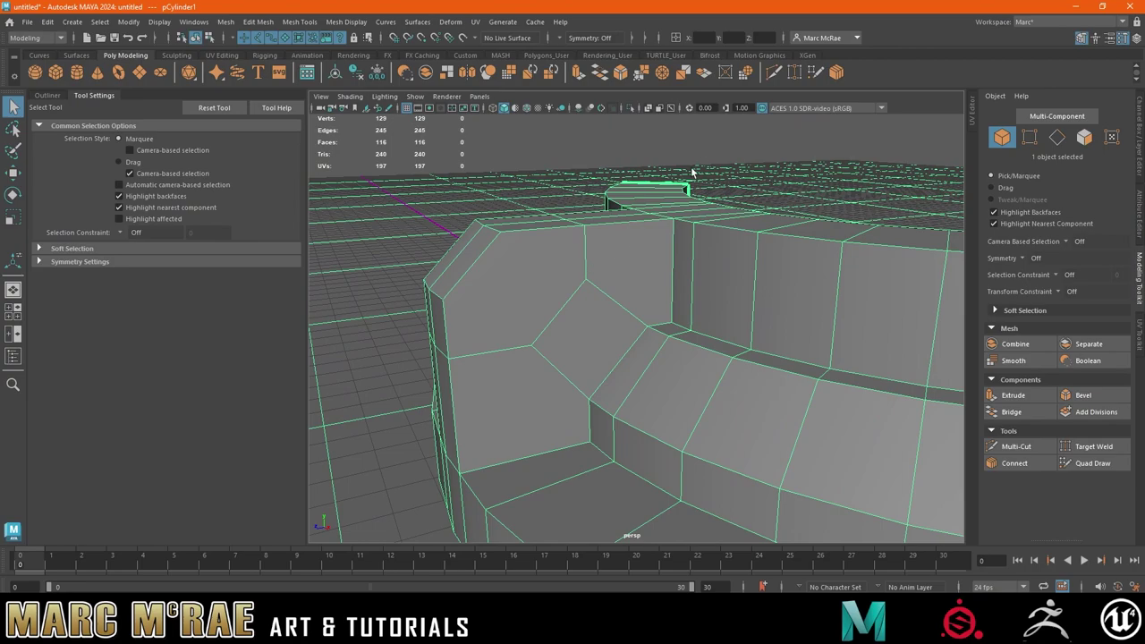
pyautogui.moveTo(620, 278)
pyautogui.keyDown('alt'); pyautogui.mouseDown()
pyautogui.moveTo(638, 286)
pyautogui.moveTo(659, 238)
pyautogui.moveTo(586, 283)
pyautogui.moveTo(701, 261)
pyautogui.moveTo(664, 264)
pyautogui.moveTo(696, 260)
pyautogui.moveTo(684, 254)
pyautogui.mouseUp(); pyautogui.keyUp('alt')
pyautogui.moveTo(696, 222)
pyautogui.mouseDown(button='right')
pyautogui.moveTo(709, 192)
pyautogui.moveTo(690, 195)
pyautogui.moveTo(694, 213)
pyautogui.mouseUp(button='right')
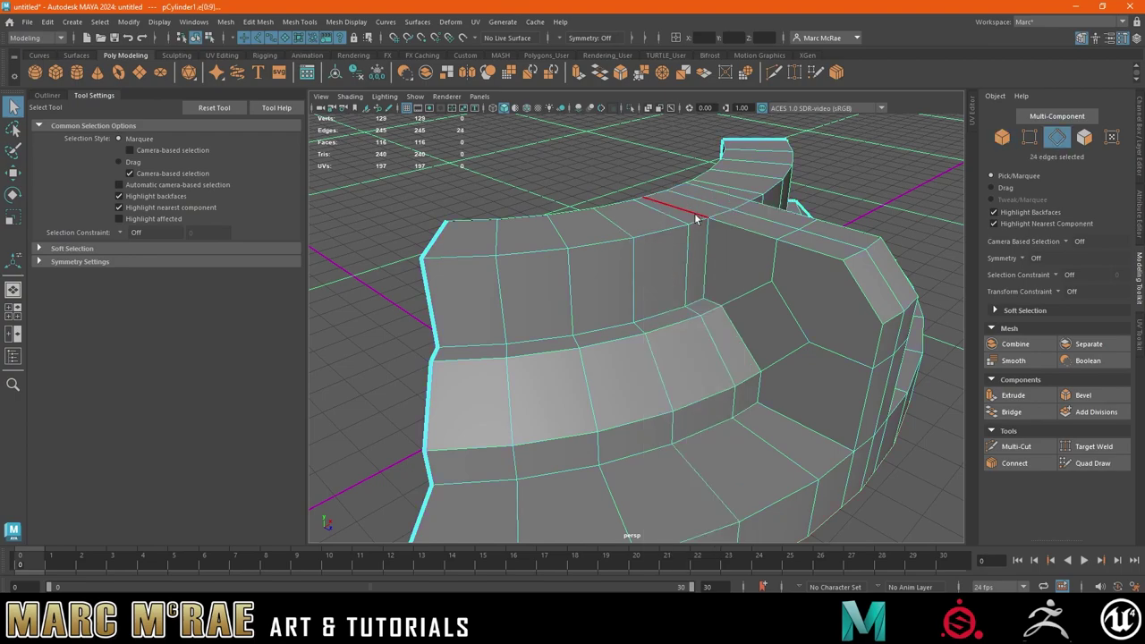
pyautogui.doubleClick(695, 215)
pyautogui.keyDown('shift'); pyautogui.doubleClick(726, 230); pyautogui.keyUp('shift')
pyautogui.keyDown('shift'); pyautogui.doubleClick(864, 349); pyautogui.keyUp('shift')
pyautogui.keyDown('shift'); pyautogui.doubleClick(816, 431); pyautogui.keyUp('shift')
pyautogui.keyDown('shift'); pyautogui.doubleClick(709, 261); pyautogui.keyUp('shift')
# - Add more ring and middle-band loops, dropping the inner face's edges and one short rib edge
pyautogui.keyDown('alt'); pyautogui.moveTo(750, 479); pyautogui.dragTo(693, 324); pyautogui.keyUp('alt')
pyautogui.keyDown('shift'); pyautogui.doubleClick(687, 327); pyautogui.keyUp('shift')
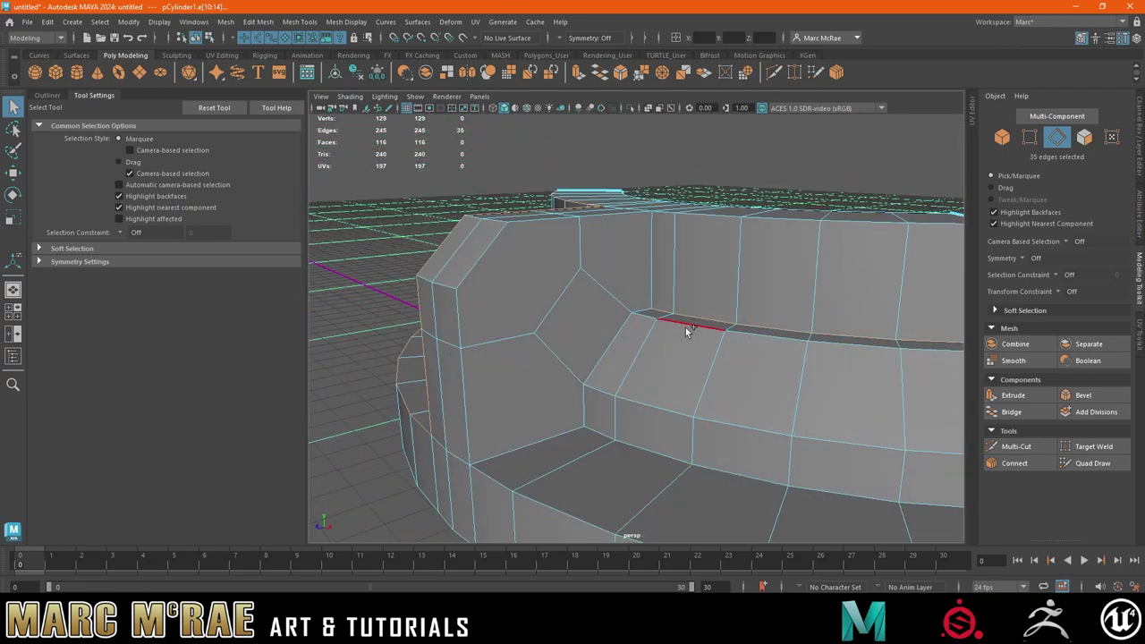
pyautogui.keyDown('shift'); pyautogui.doubleClick(644, 409); pyautogui.keyUp('shift')
pyautogui.keyDown('shift'); pyautogui.click(613, 342); pyautogui.keyUp('shift')
pyautogui.moveTo(614, 342)
pyautogui.keyDown('alt'); pyautogui.mouseDown()
pyautogui.moveTo(674, 357)
pyautogui.moveTo(661, 360)
pyautogui.mouseUp(); pyautogui.keyUp('alt')
pyautogui.keyDown('shift'); pyautogui.doubleClick(648, 322); pyautogui.keyUp('shift')
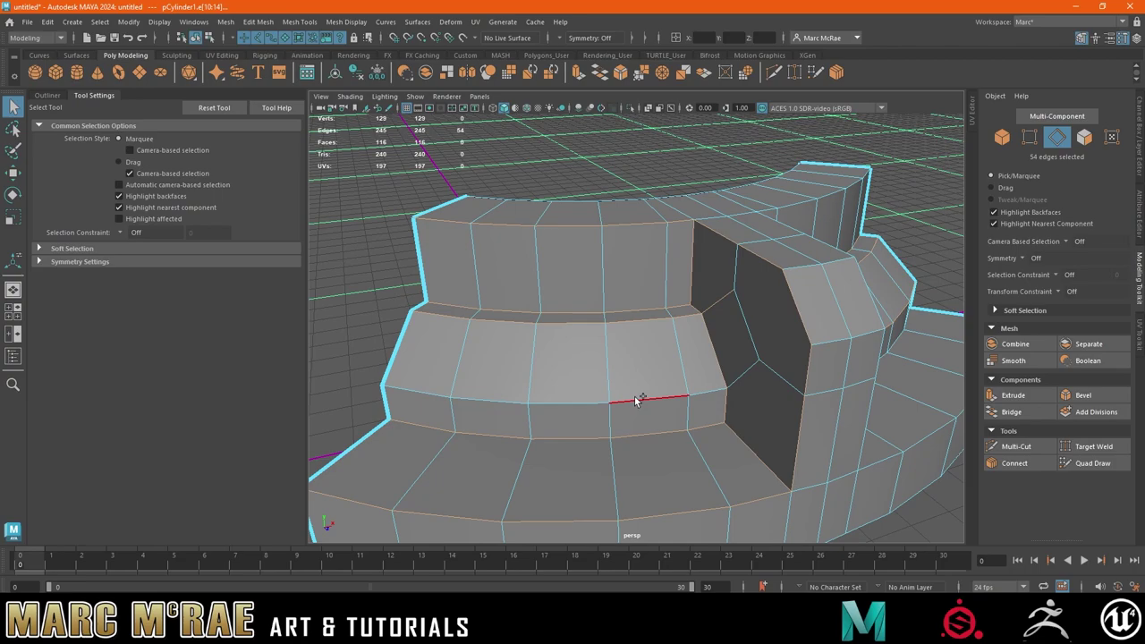
pyautogui.keyDown('ctrl'); pyautogui.doubleClick(739, 381); pyautogui.keyUp('ctrl')
pyautogui.keyDown('alt'); pyautogui.moveTo(723, 308); pyautogui.dragTo(606, 334); pyautogui.keyUp('alt')
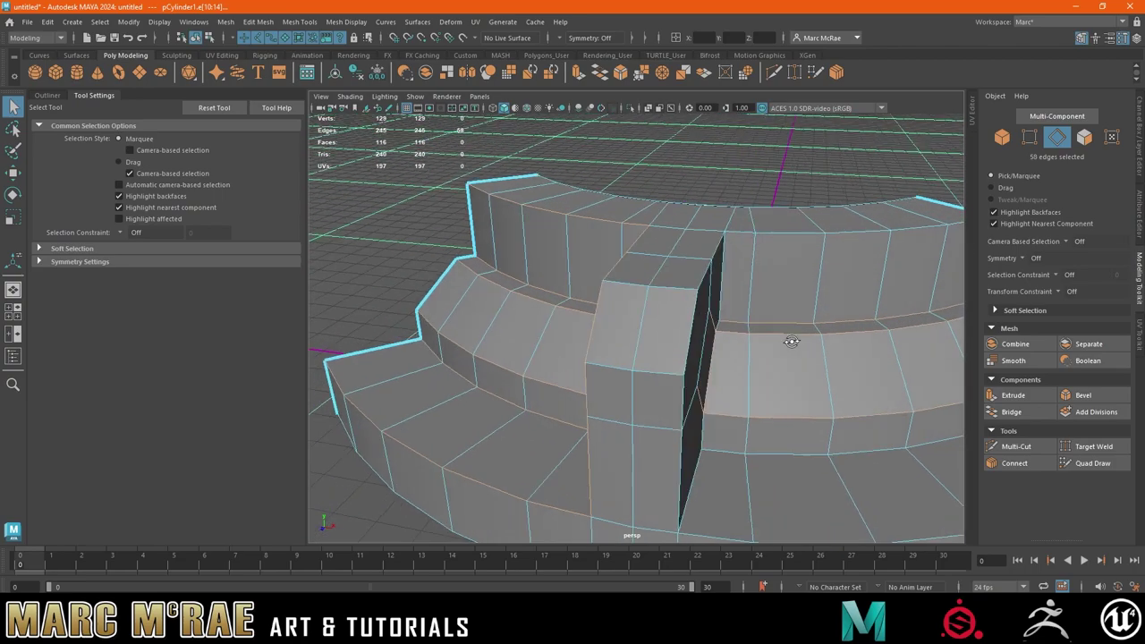
pyautogui.keyDown('ctrl'); pyautogui.click(588, 456); pyautogui.keyUp('ctrl')
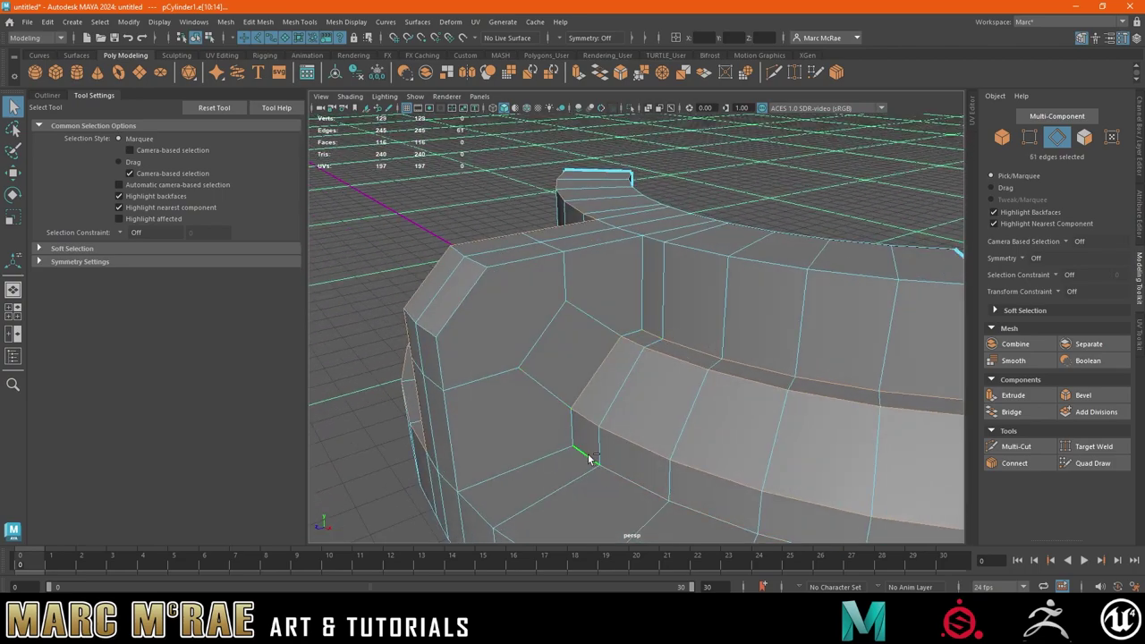
# - Preview an edge loop at the rib's base, then add further rib edges and ring loops to the selection
pyautogui.hotkey('ctrl', 'shift', 'x')
pyautogui.keyDown('alt'); pyautogui.moveTo(590, 452); pyautogui.dragTo(527, 336); pyautogui.keyUp('alt')
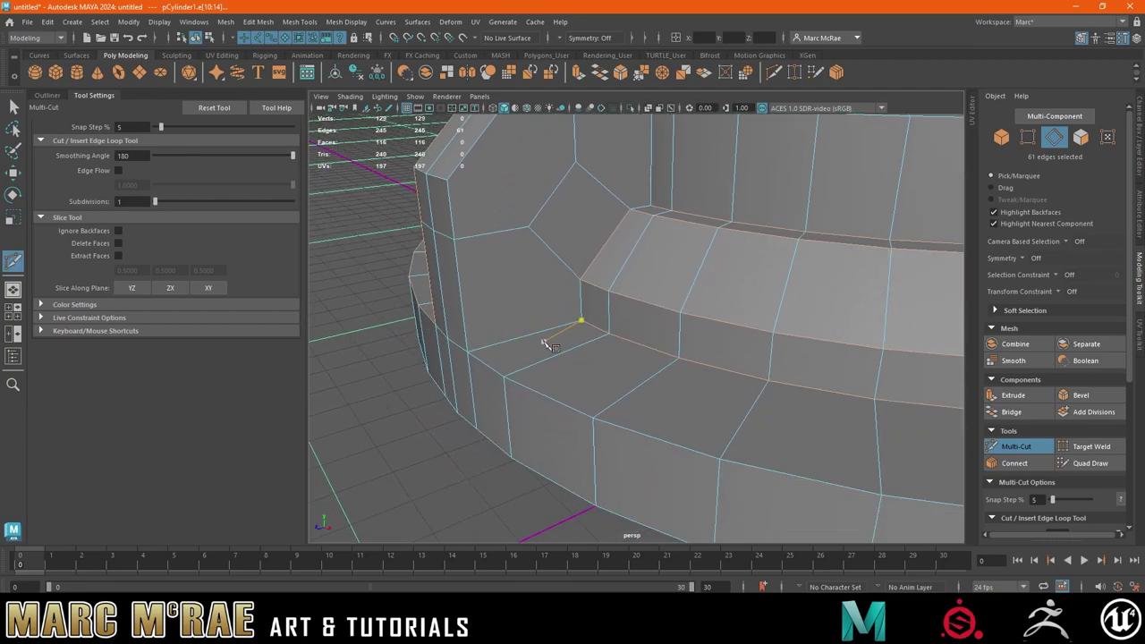
pyautogui.press('ctrl')
pyautogui.press('q')
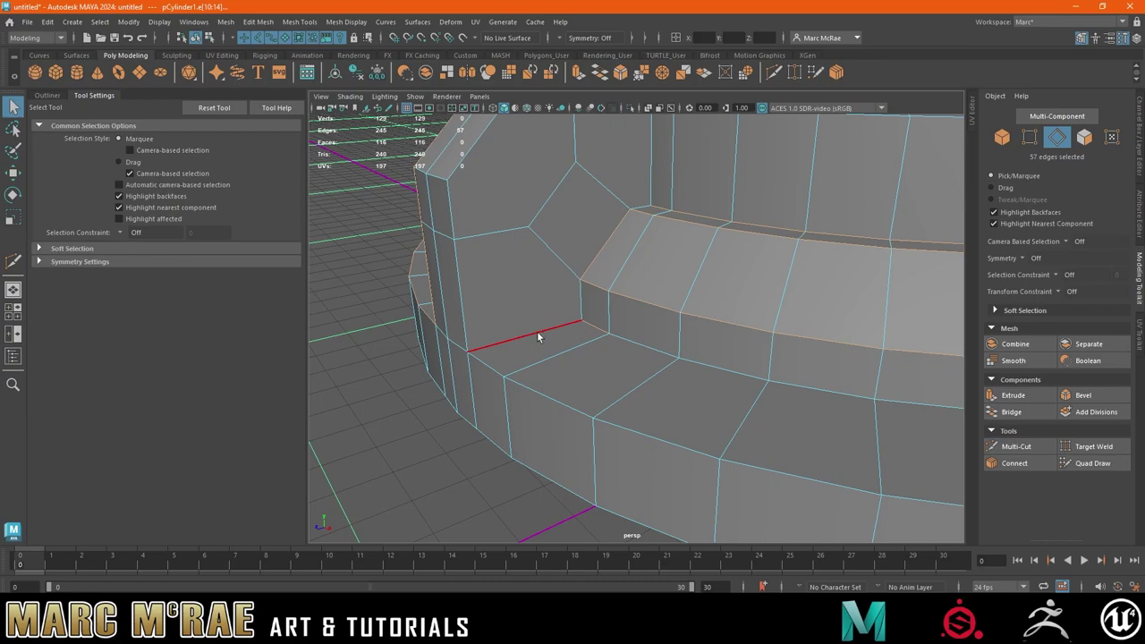
pyautogui.keyDown('shift'); pyautogui.click(531, 332); pyautogui.keyUp('shift')
pyautogui.keyDown('shift'); pyautogui.click(469, 310); pyautogui.keyUp('shift')
pyautogui.keyDown('shift'); pyautogui.click(506, 414); pyautogui.keyUp('shift')
pyautogui.keyDown('shift'); pyautogui.doubleClick(490, 373); pyautogui.keyUp('shift')
pyautogui.keyDown('alt'); pyautogui.moveTo(490, 373); pyautogui.dragTo(689, 378); pyautogui.keyUp('alt')
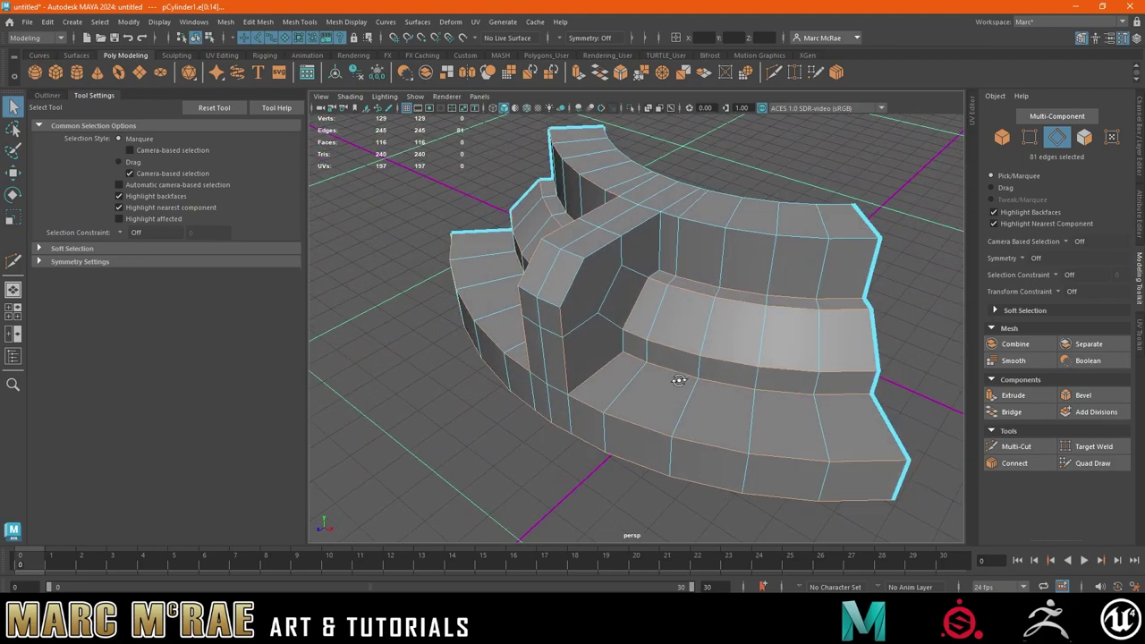
pyautogui.keyDown('shift'); pyautogui.click(605, 250); pyautogui.keyUp('shift')
pyautogui.keyDown('shift'); pyautogui.doubleClick(562, 284); pyautogui.keyUp('shift')
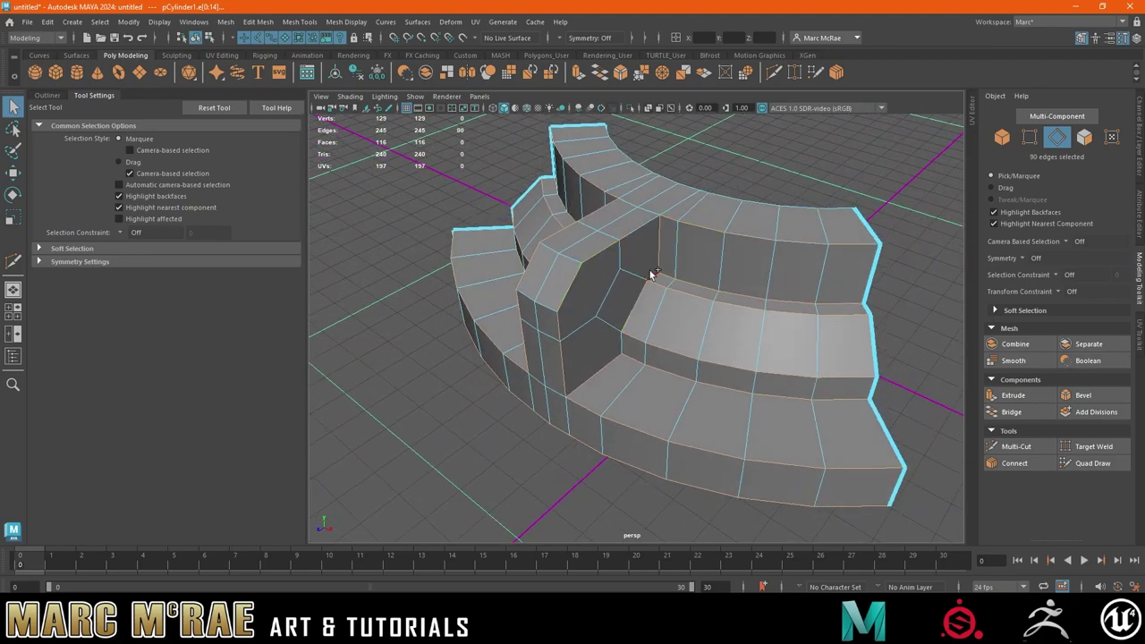
pyautogui.moveTo(693, 305)
pyautogui.keyDown('alt'); pyautogui.mouseDown()
pyautogui.moveTo(722, 306)
pyautogui.moveTo(713, 291)
pyautogui.mouseUp(); pyautogui.keyUp('alt')
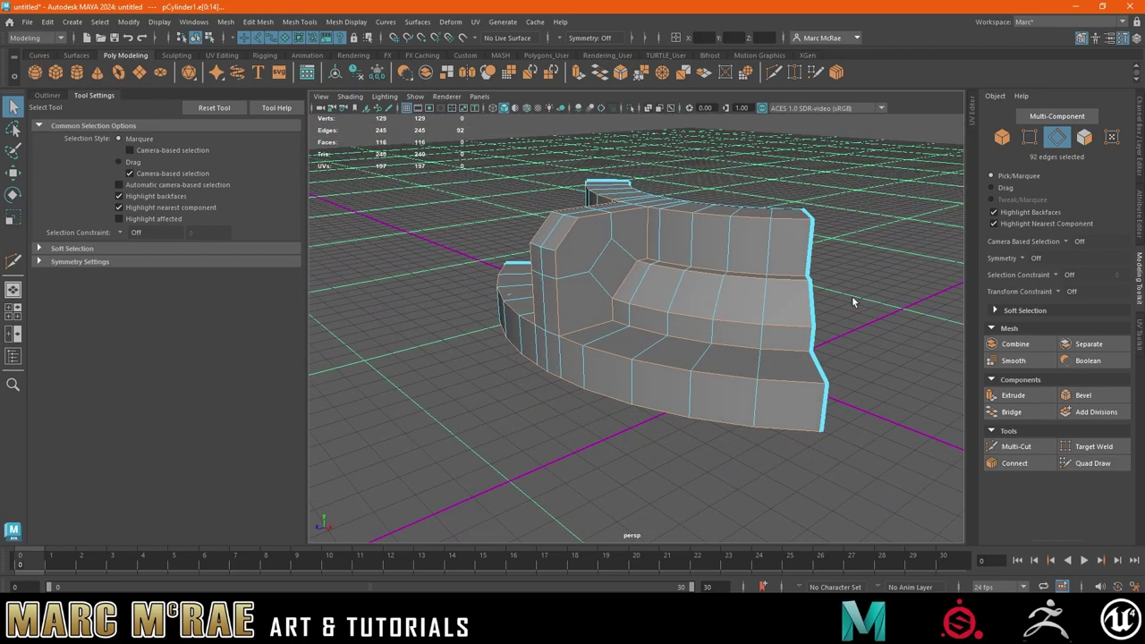
pyautogui.moveTo(851, 303)
pyautogui.keyDown('alt'); pyautogui.mouseDown()
pyautogui.moveTo(839, 328)
pyautogui.moveTo(999, 330)
pyautogui.moveTo(1002, 342)
pyautogui.moveTo(866, 327)
pyautogui.mouseUp(); pyautogui.keyUp('alt')
pyautogui.keyDown('shift'); pyautogui.doubleClick(719, 261); pyautogui.keyUp('shift')
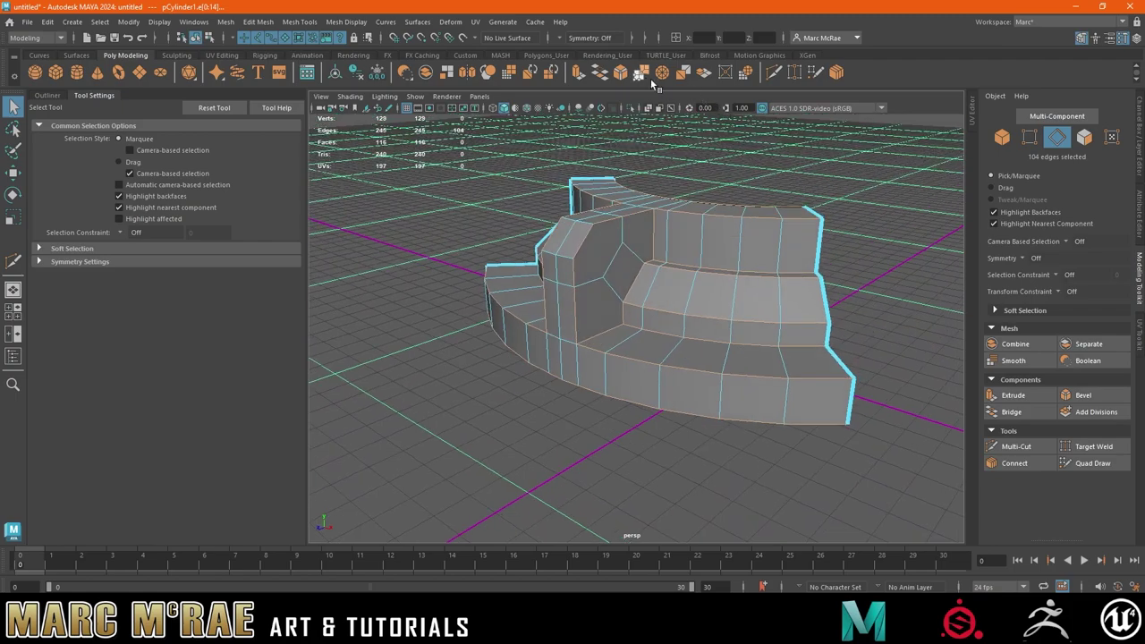
# - Bevel all the selected ring and rib edges with fraction 0.6
pyautogui.click(620, 71)
pyautogui.moveTo(661, 156)
pyautogui.keyDown('alt'); pyautogui.mouseDown()
pyautogui.moveTo(651, 209)
pyautogui.moveTo(684, 336)
pyautogui.mouseUp(); pyautogui.keyUp('alt')
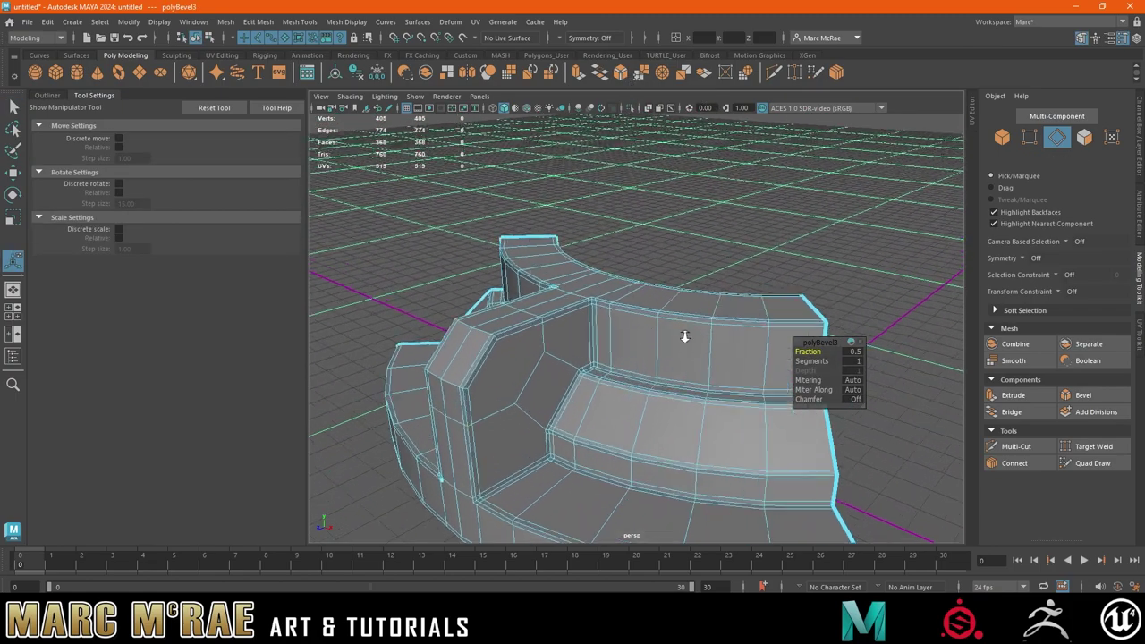
pyautogui.scroll(3, 684, 336)
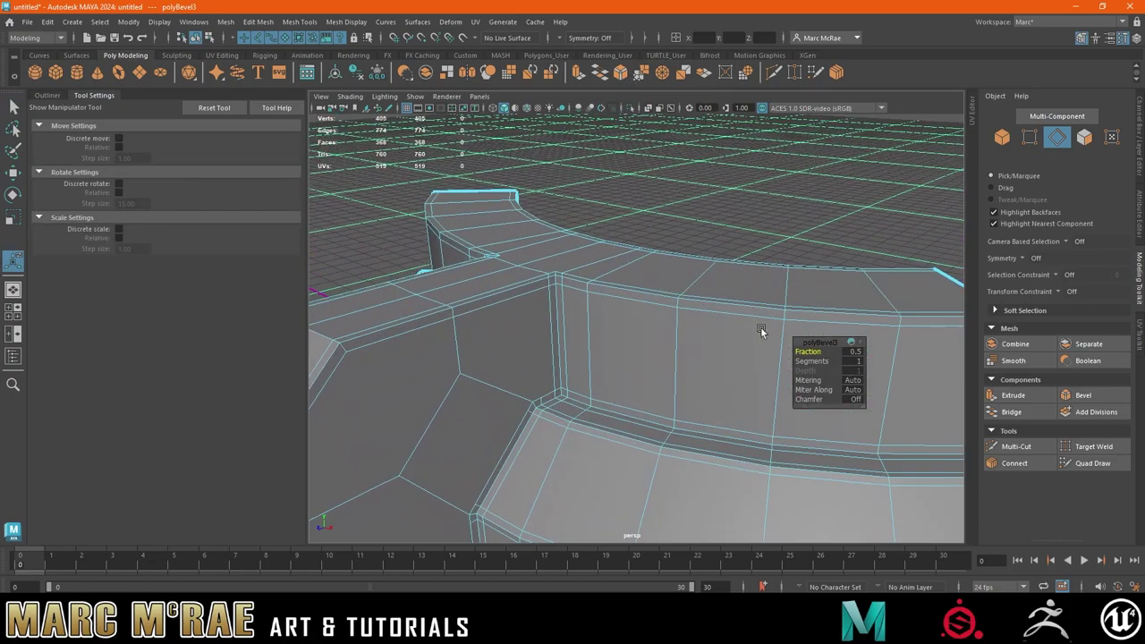
pyautogui.click(853, 352)
pyautogui.press('Return')
pyautogui.write('0.6')
pyautogui.press('Return')
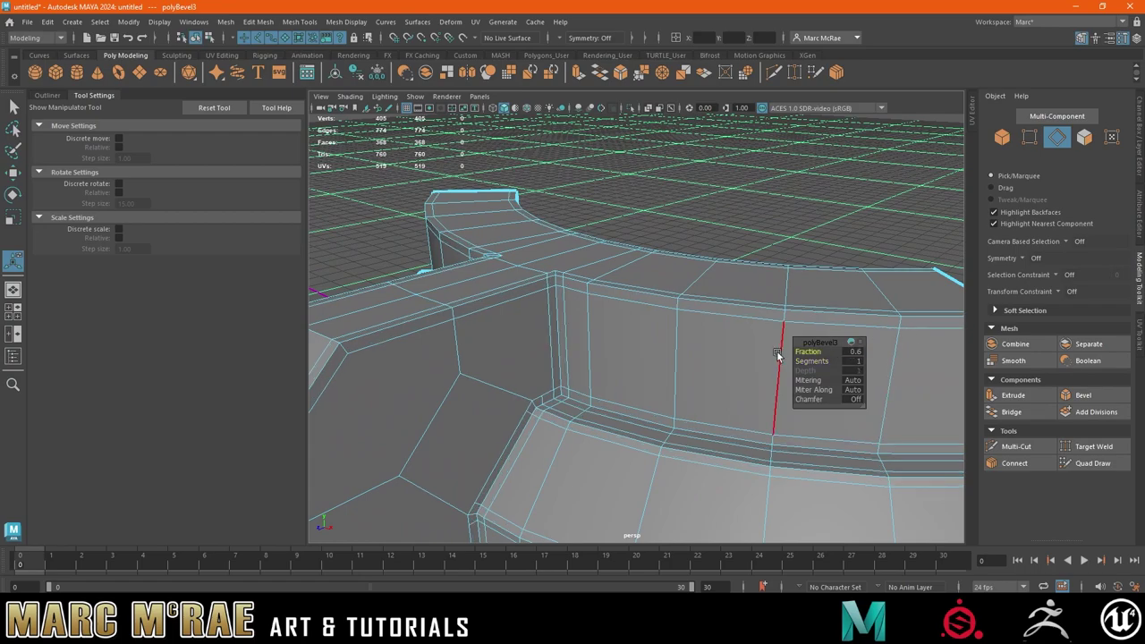
pyautogui.moveTo(690, 351)
pyautogui.keyDown('alt'); pyautogui.mouseDown(button='right')
pyautogui.moveTo(682, 227)
pyautogui.moveTo(624, 229)
pyautogui.mouseUp(button='right'); pyautogui.keyUp('alt')
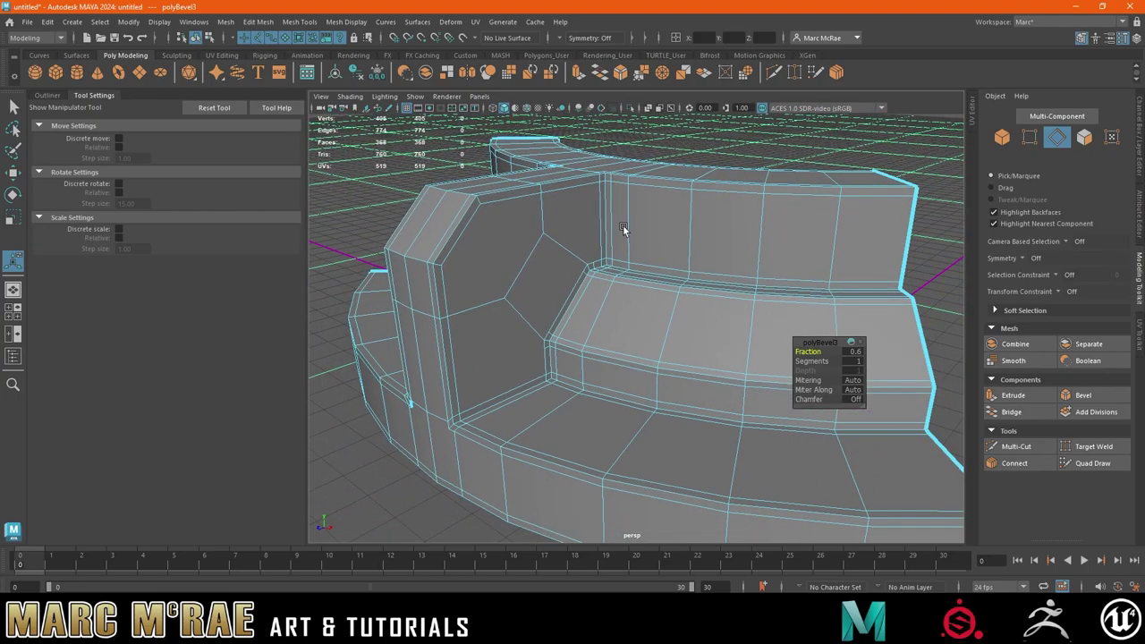
pyautogui.scroll(-3, 622, 229)
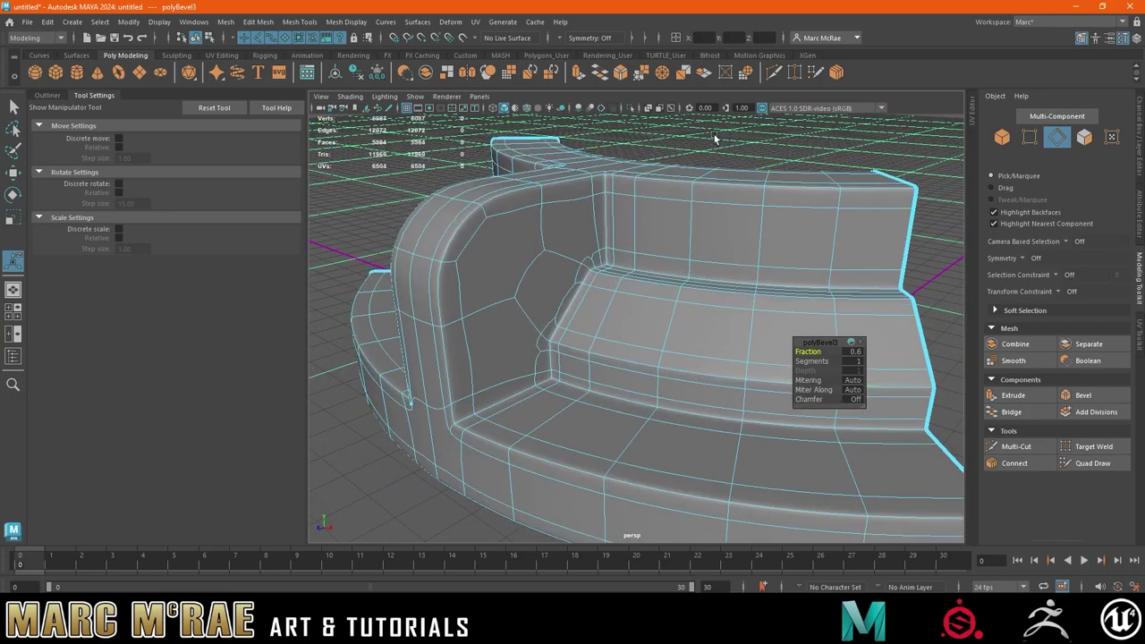
pyautogui.moveTo(697, 156)
pyautogui.keyDown('alt'); pyautogui.mouseDown()
pyautogui.moveTo(782, 135)
pyautogui.moveTo(700, 134)
pyautogui.mouseUp(); pyautogui.keyUp('alt')
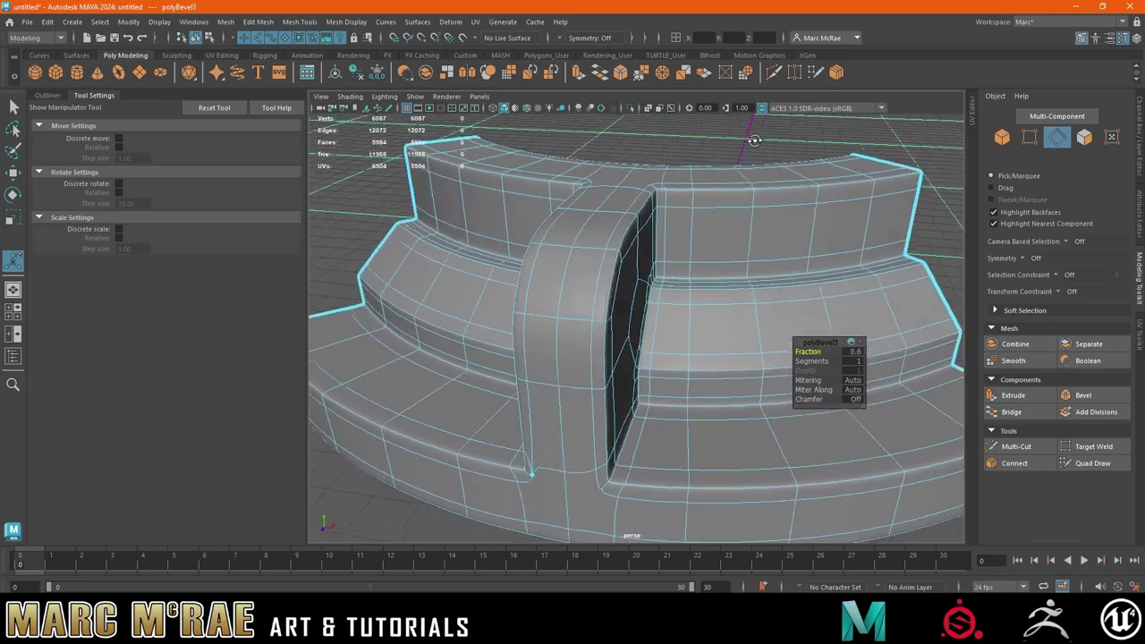
pyautogui.click(854, 352)
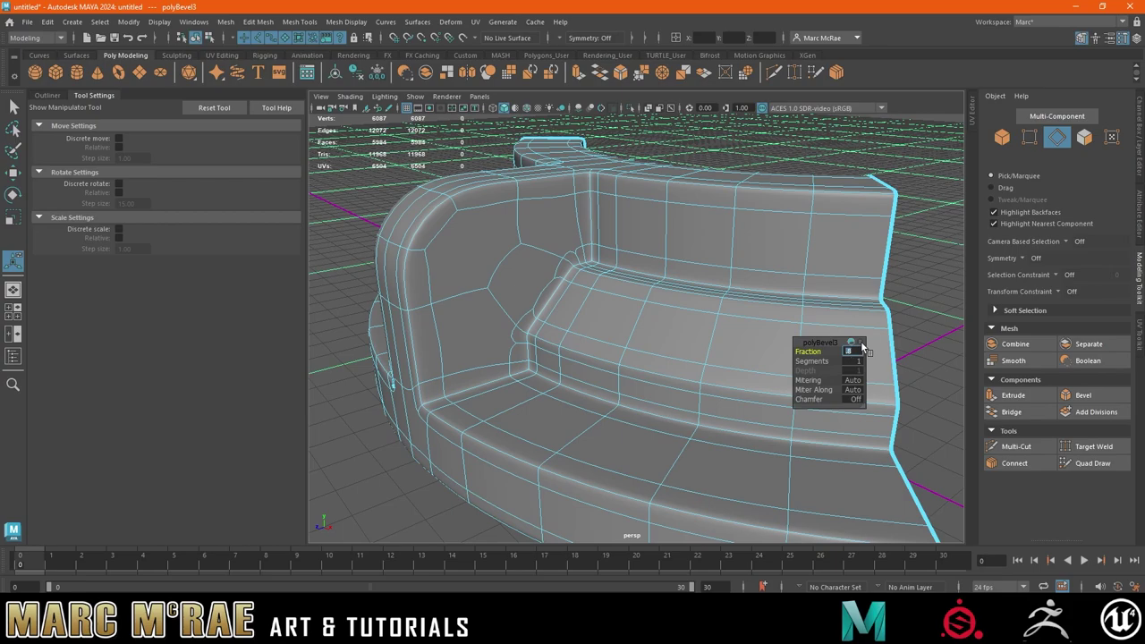
# - Exit the bevel, reselect pCylinder1 in object mode and turn its smooth preview off with 1
pyautogui.press('q')
pyautogui.moveTo(785, 159); pyautogui.dragTo(851, 137, button='right')
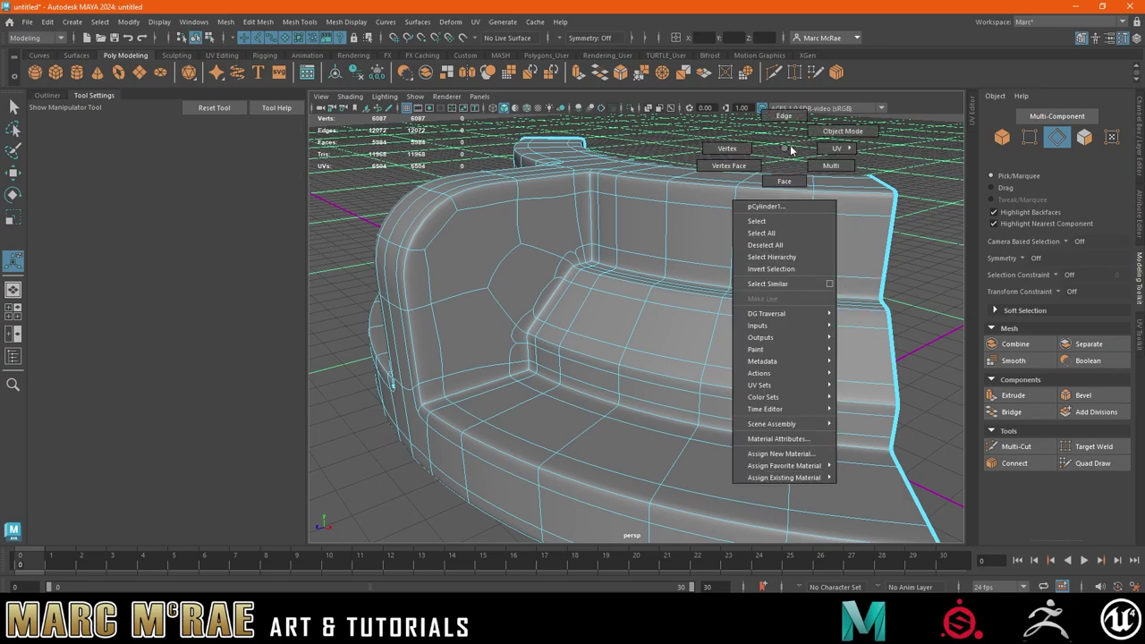
pyautogui.click(868, 143)
pyautogui.scroll(-5, 868, 143)
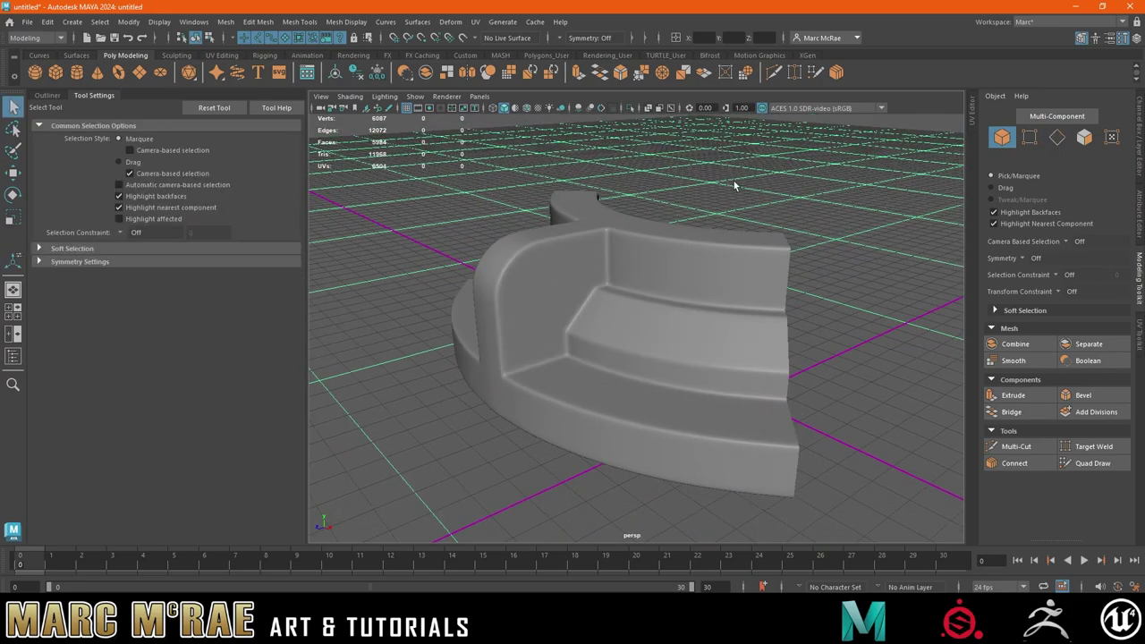
pyautogui.moveTo(868, 143)
pyautogui.keyDown('alt'); pyautogui.mouseDown()
pyautogui.moveTo(755, 182)
pyautogui.moveTo(816, 188)
pyautogui.moveTo(725, 255)
pyautogui.mouseUp(); pyautogui.keyUp('alt')
pyautogui.click(714, 264)
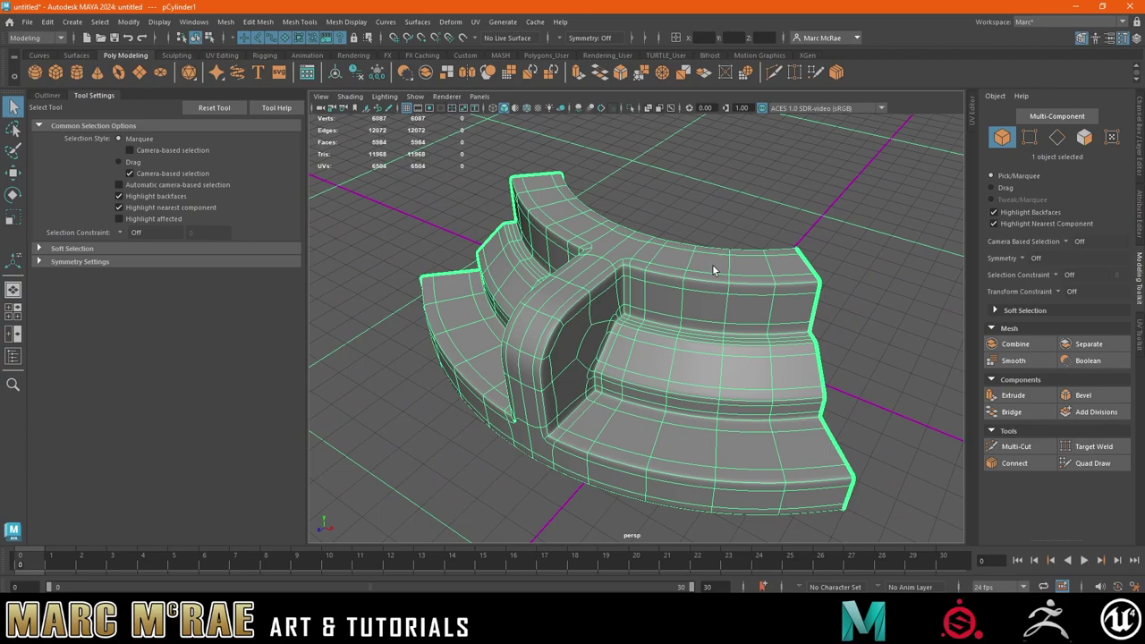
pyautogui.press('1')
pyautogui.moveTo(712, 264)
pyautogui.keyDown('alt'); pyautogui.mouseDown()
pyautogui.moveTo(737, 246)
pyautogui.moveTo(689, 224)
pyautogui.moveTo(656, 184)
pyautogui.moveTo(615, 190)
pyautogui.mouseUp(); pyautogui.keyUp('alt')
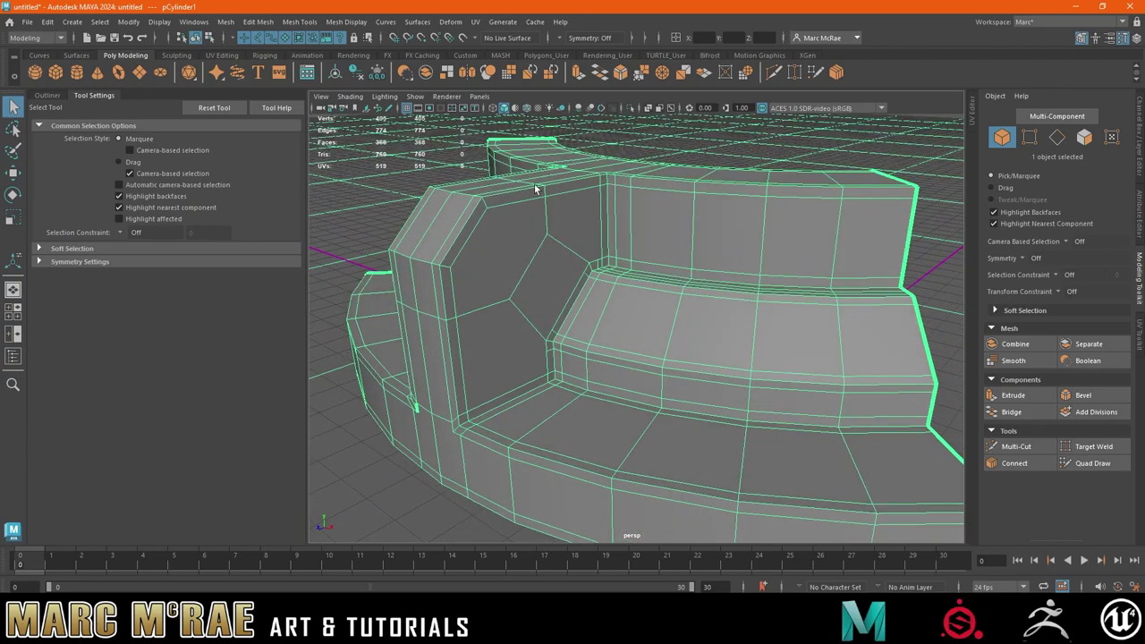
# - Zoom to the rib's base notch, enable camera-based selection and merge the notch vertices
pyautogui.moveTo(603, 183); pyautogui.dragTo(679, 167, button='right')
pyautogui.moveTo(680, 166)
pyautogui.keyDown('alt'); pyautogui.mouseDown()
pyautogui.moveTo(653, 213)
pyautogui.moveTo(575, 282)
pyautogui.moveTo(590, 313)
pyautogui.moveTo(654, 340)
pyautogui.moveTo(659, 284)
pyautogui.moveTo(644, 299)
pyautogui.mouseUp(); pyautogui.keyUp('alt')
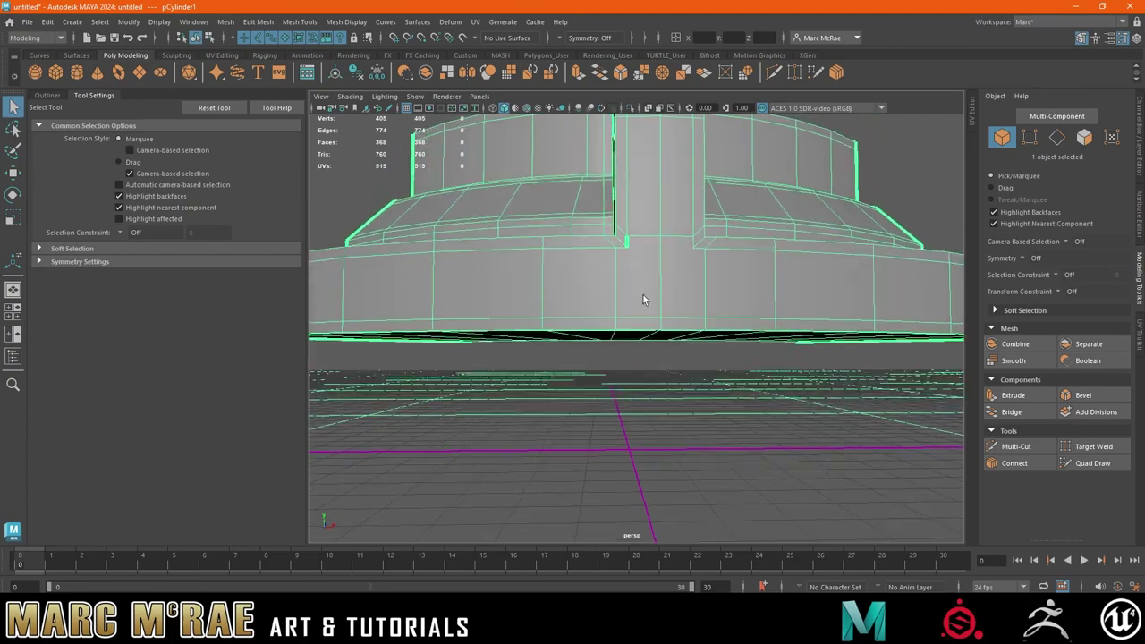
pyautogui.keyDown('alt'); pyautogui.moveTo(644, 299); pyautogui.dragTo(728, 307, button='right'); pyautogui.keyUp('alt')
pyautogui.keyDown('alt'); pyautogui.moveTo(728, 307); pyautogui.dragTo(662, 249); pyautogui.keyUp('alt')
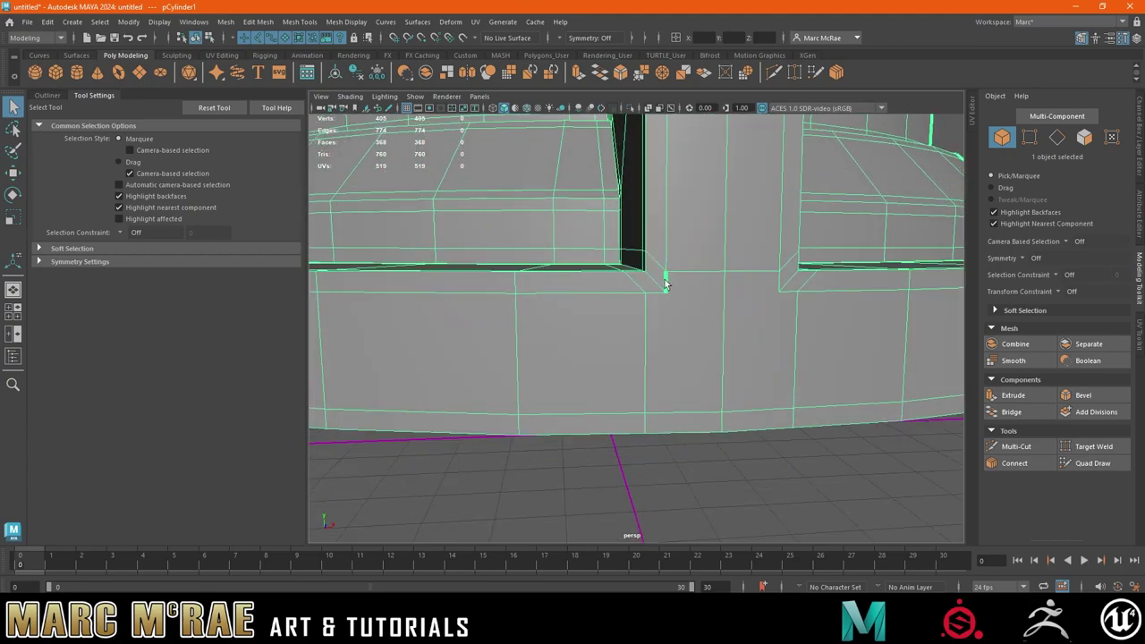
pyautogui.click(668, 286)
pyautogui.moveTo(665, 284)
pyautogui.mouseDown(button='right')
pyautogui.moveTo(613, 274)
pyautogui.moveTo(800, 287)
pyautogui.mouseUp(button='right')
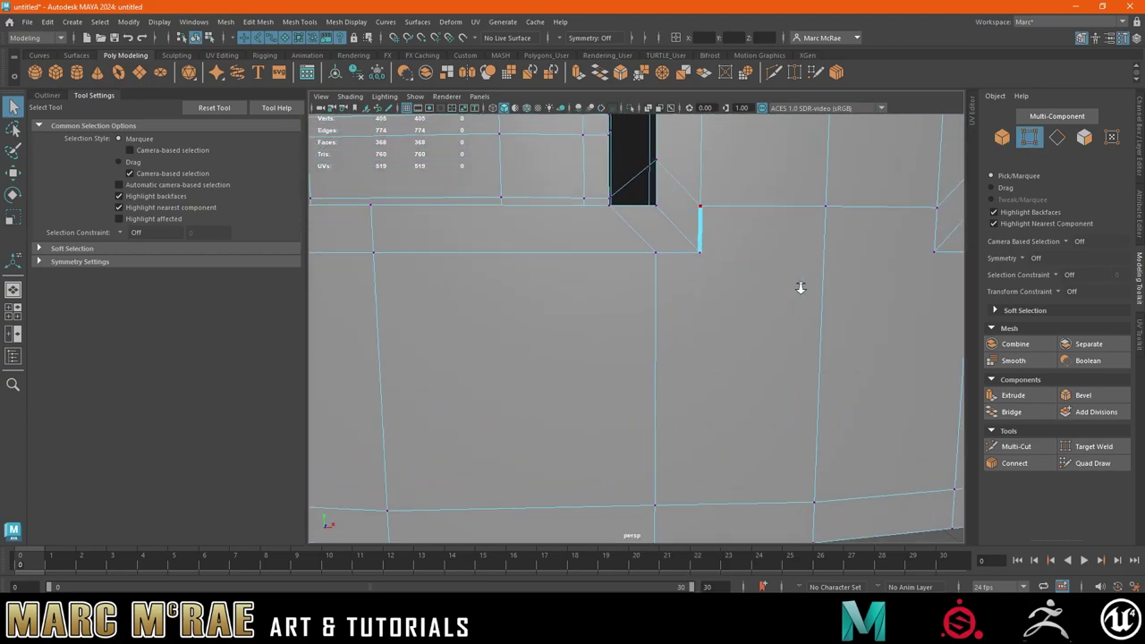
pyautogui.click(129, 150)
pyautogui.click(711, 185)
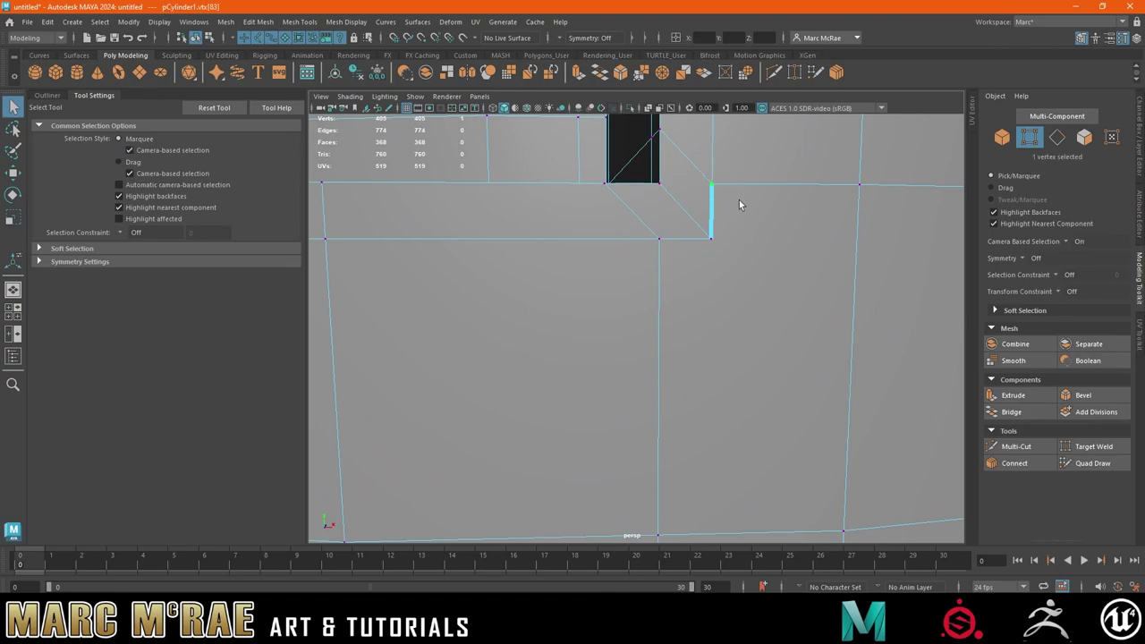
pyautogui.click(641, 71)
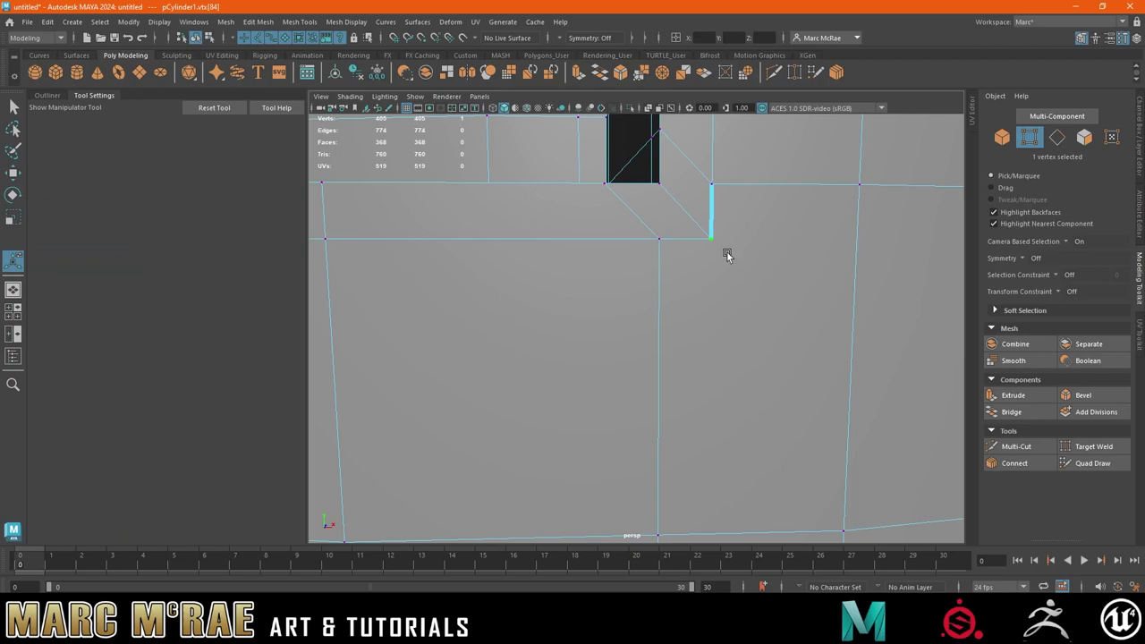
# - Multi-Cut two diagonal edges from the notch corners down to the same bottom vertex
pyautogui.scroll(-3, 756, 247)
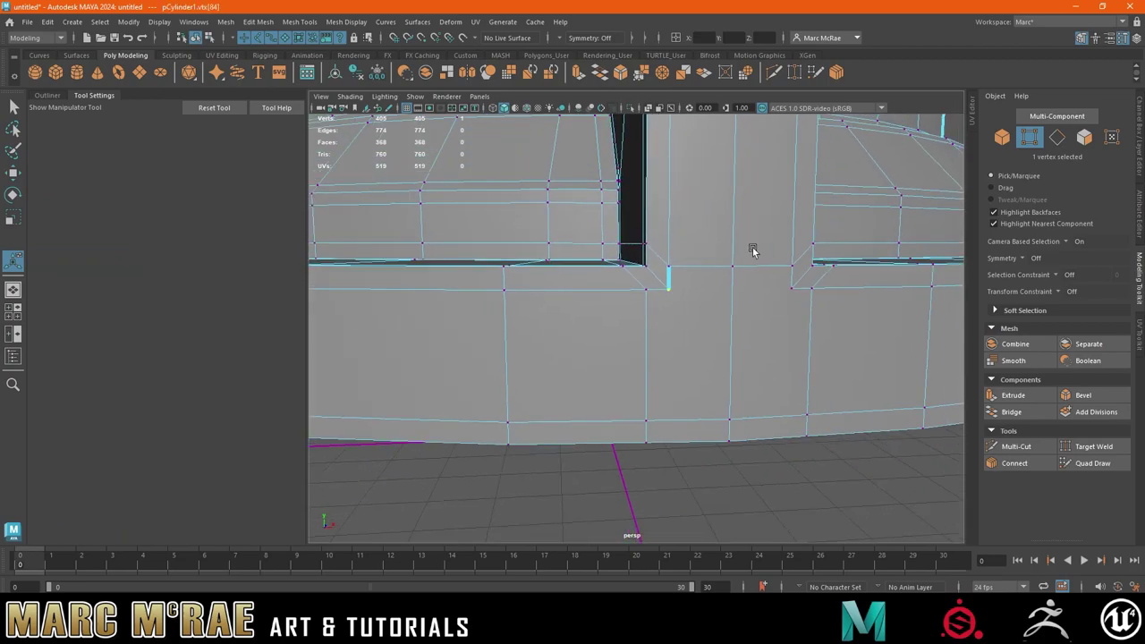
pyautogui.scroll(-2, 761, 253)
pyautogui.scroll(3, 550, 350)
pyautogui.scroll(-3, 598, 327)
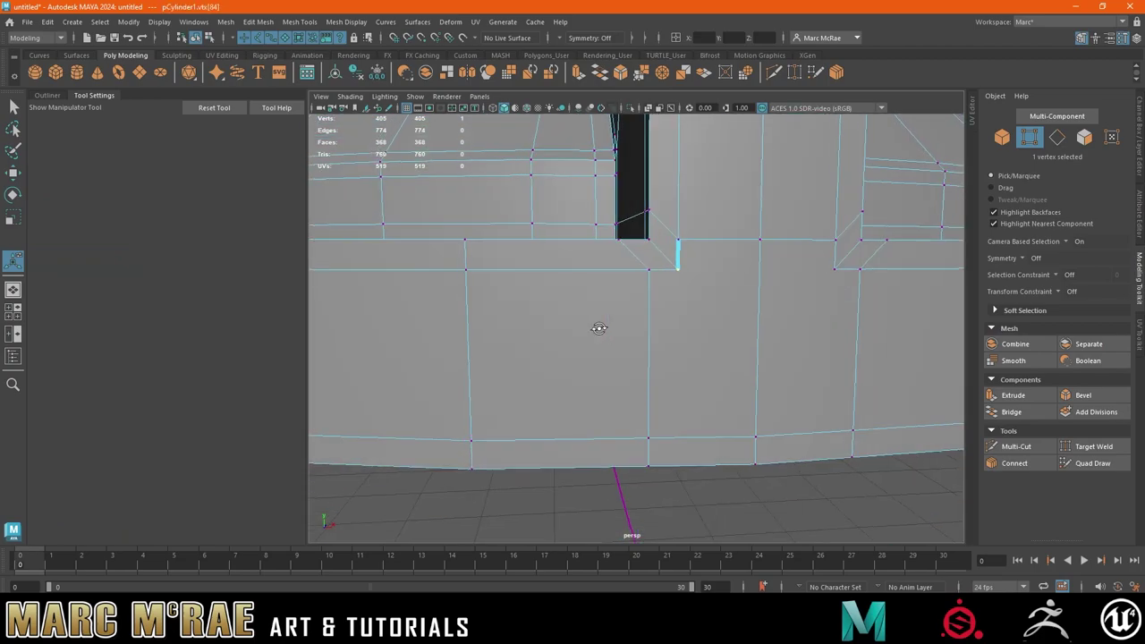
pyautogui.scroll(-2, 707, 270)
pyautogui.click(773, 73)
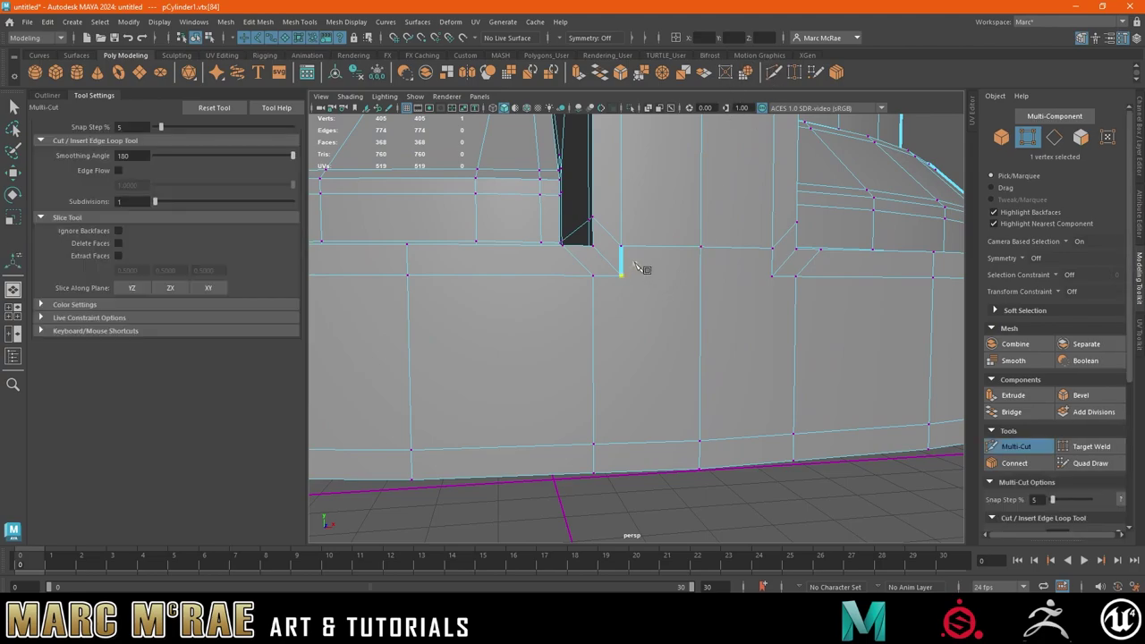
pyautogui.click(621, 274)
pyautogui.click(699, 442)
pyautogui.rightClick(700, 441)
pyautogui.click(771, 276)
pyautogui.click(771, 275)
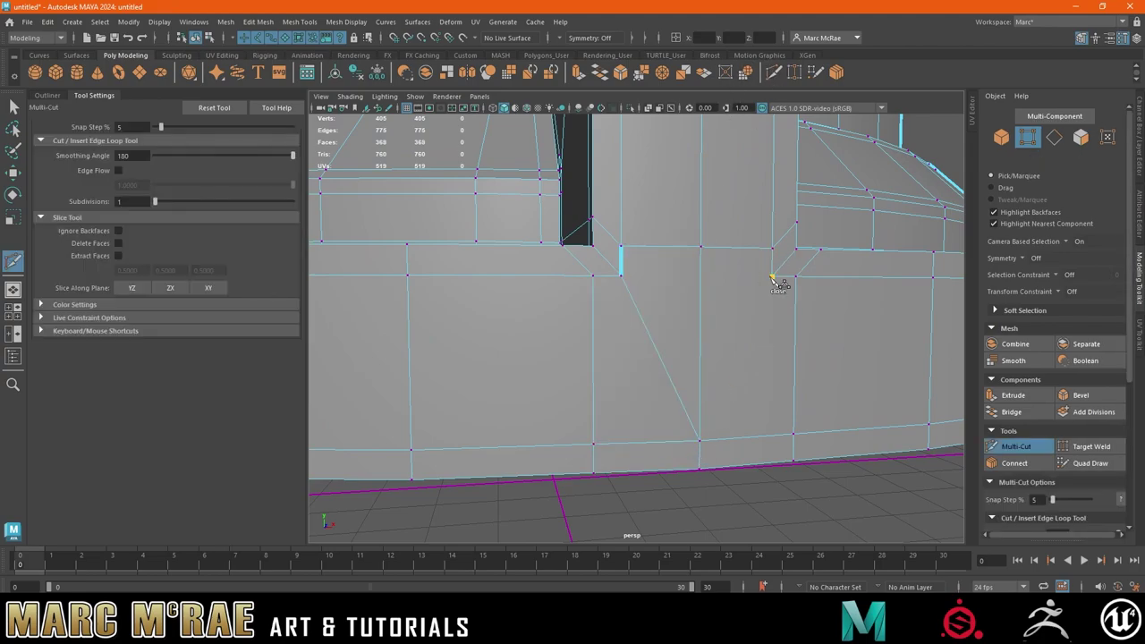
pyautogui.click(700, 442)
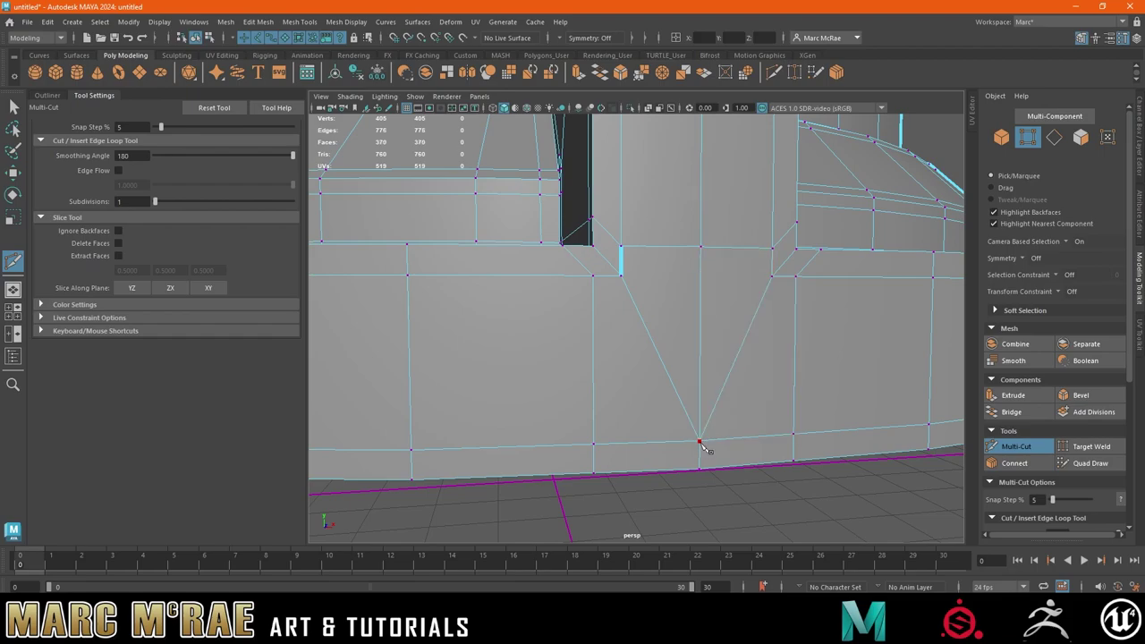
# - Shift the edge at the rib's notch corner sideways with the Move Tool
pyautogui.press('q')
pyautogui.click(624, 251)
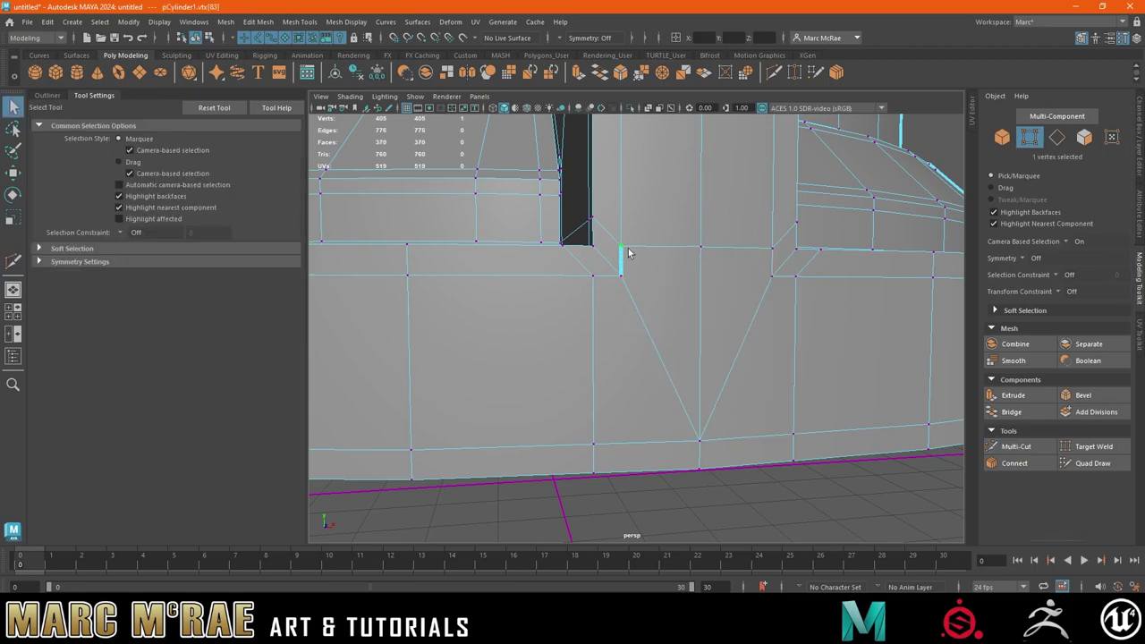
pyautogui.keyDown('ctrl'); pyautogui.moveTo(630, 265); pyautogui.dragTo(625, 272, button='right'); pyautogui.keyUp('ctrl')
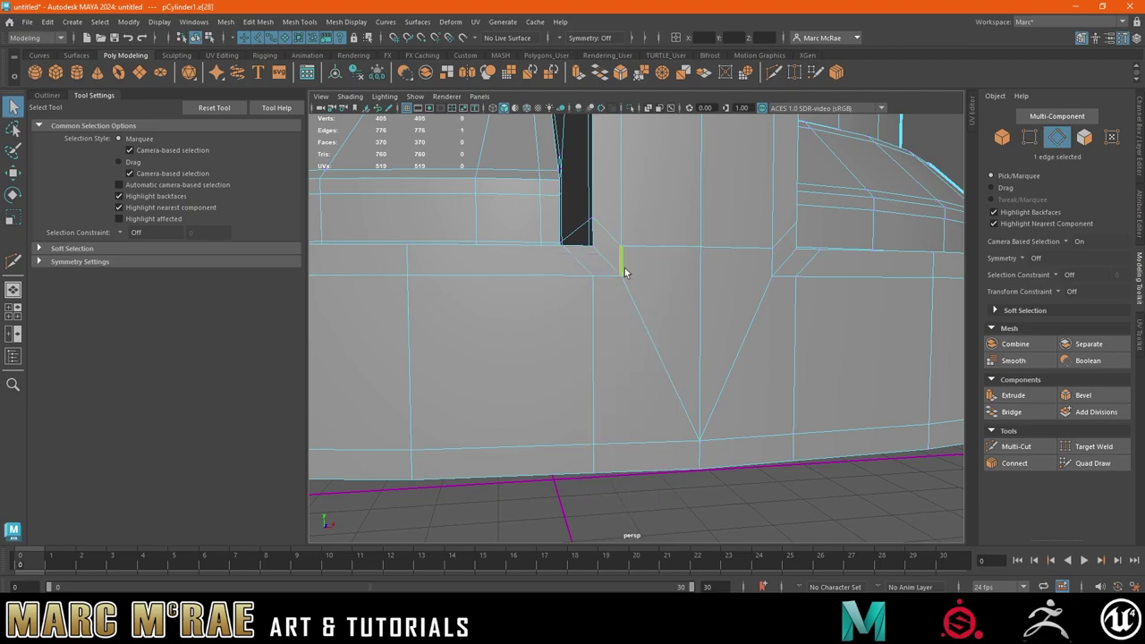
pyautogui.press('w')
pyautogui.moveTo(670, 261)
pyautogui.mouseDown()
pyautogui.moveTo(685, 262)
pyautogui.moveTo(666, 263)
pyautogui.moveTo(618, 339)
pyautogui.moveTo(703, 360)
pyautogui.moveTo(689, 296)
pyautogui.moveTo(743, 298)
pyautogui.moveTo(695, 271)
pyautogui.moveTo(745, 281)
pyautogui.moveTo(705, 336)
pyautogui.moveTo(688, 267)
pyautogui.moveTo(734, 312)
pyautogui.moveTo(708, 345)
pyautogui.moveTo(756, 353)
pyautogui.moveTo(728, 353)
pyautogui.mouseUp()
# - Raise the upper vertex of the short vertical edge at the rib's base slightly
pyautogui.click(644, 288)
pyautogui.click(706, 351)
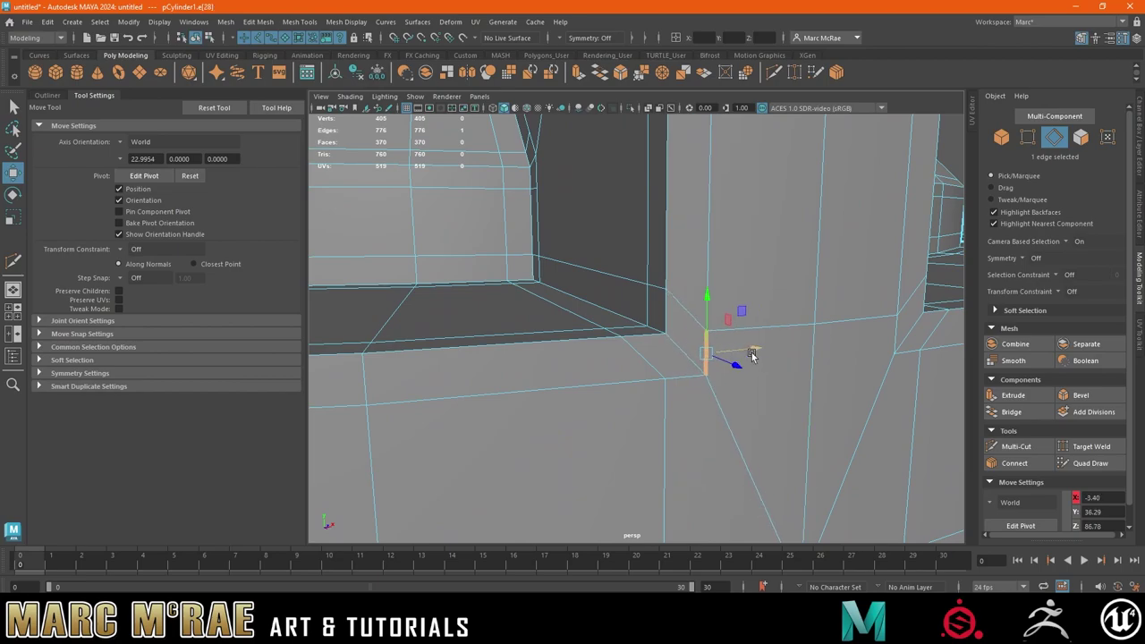
pyautogui.moveTo(707, 285); pyautogui.dragTo(671, 296, button='right')
pyautogui.click(707, 331)
pyautogui.moveTo(715, 304); pyautogui.dragTo(705, 235)
pyautogui.click(705, 375)
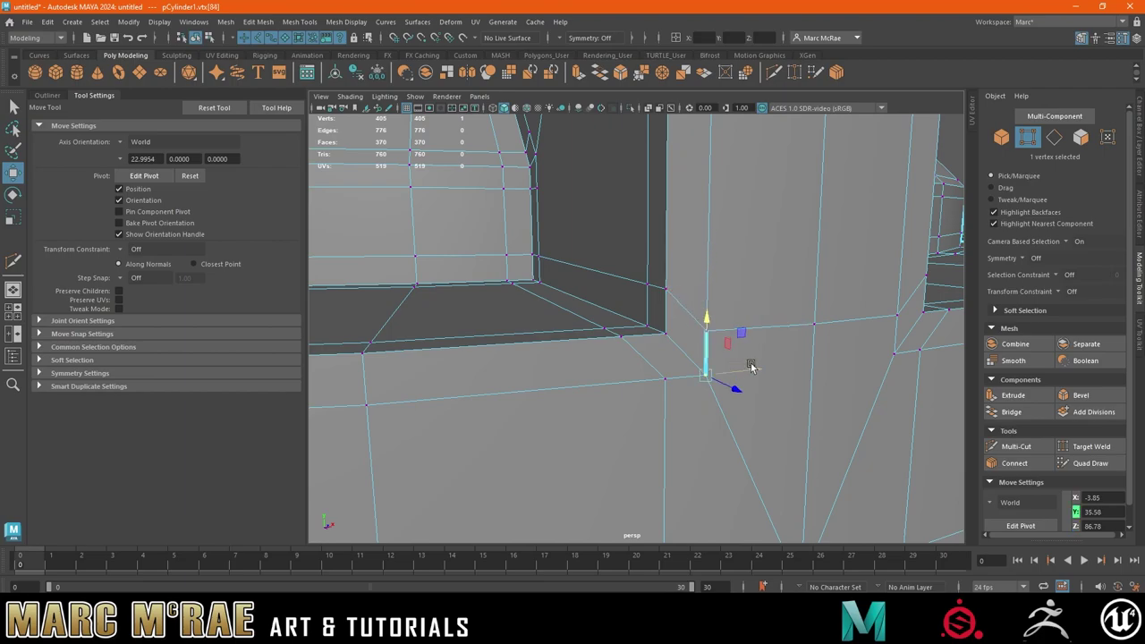
pyautogui.moveTo(751, 365); pyautogui.dragTo(723, 371)
# - Delete the triangular face on the rib's front
pyautogui.scroll(-5, 724, 343)
pyautogui.moveTo(680, 234); pyautogui.dragTo(738, 228, button='right')
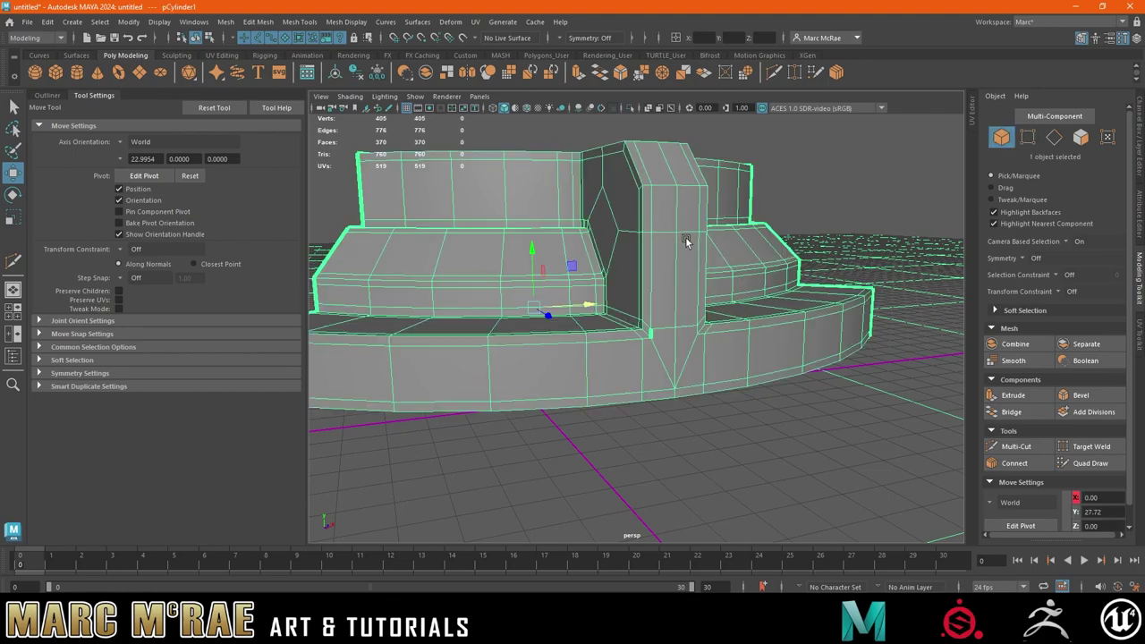
pyautogui.moveTo(708, 256)
pyautogui.keyDown('alt'); pyautogui.mouseDown()
pyautogui.moveTo(651, 270)
pyautogui.moveTo(687, 260)
pyautogui.mouseUp(); pyautogui.keyUp('alt')
pyautogui.moveTo(687, 260)
pyautogui.keyDown('alt'); pyautogui.mouseDown(button='right')
pyautogui.moveTo(734, 310)
pyautogui.moveTo(659, 276)
pyautogui.mouseUp(button='right'); pyautogui.keyUp('alt')
pyautogui.moveTo(659, 277); pyautogui.dragTo(654, 310, button='right')
pyautogui.click(635, 312)
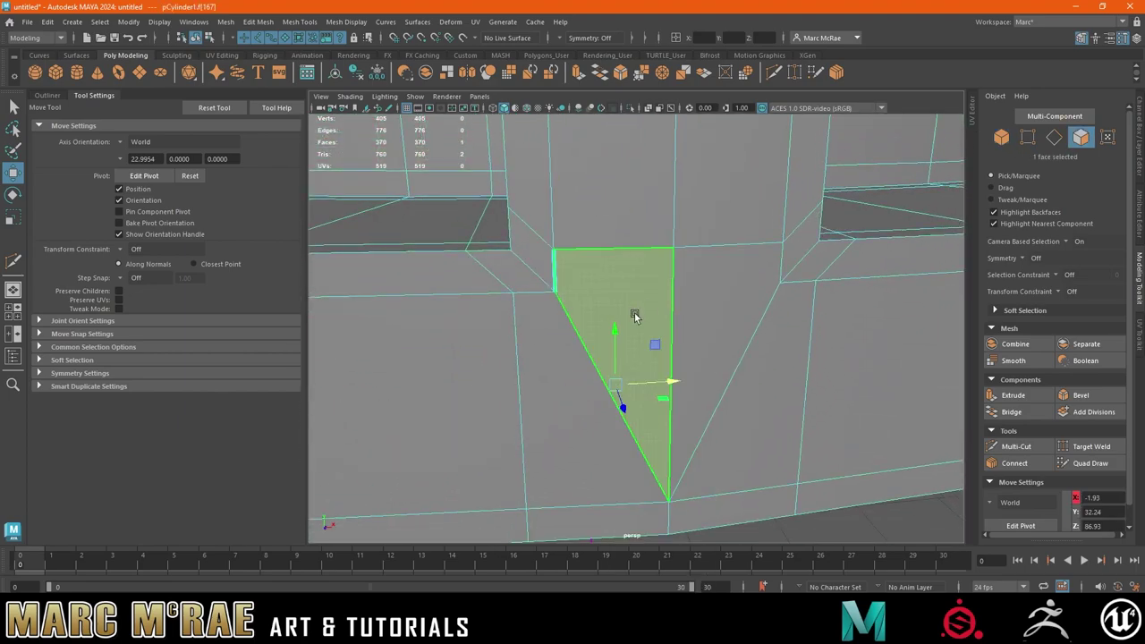
pyautogui.press('Delete')
# - Refill the hole with Mesh > Fill Hole on its border, then clear the selection
pyautogui.doubleClick(633, 250)
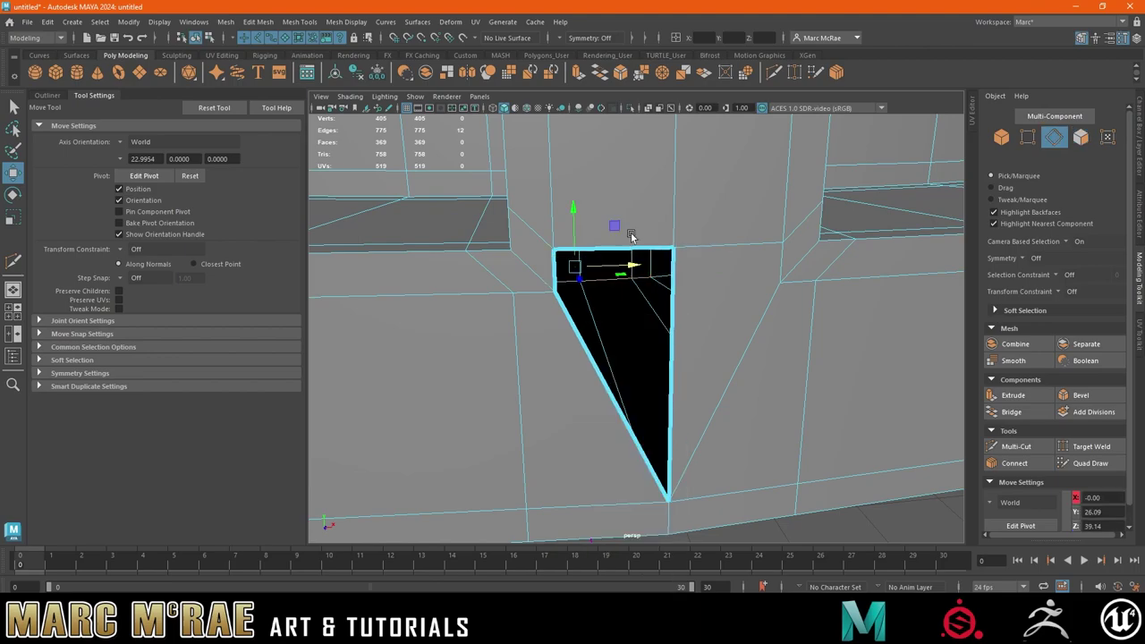
pyautogui.doubleClick(632, 250)
pyautogui.click(604, 74)
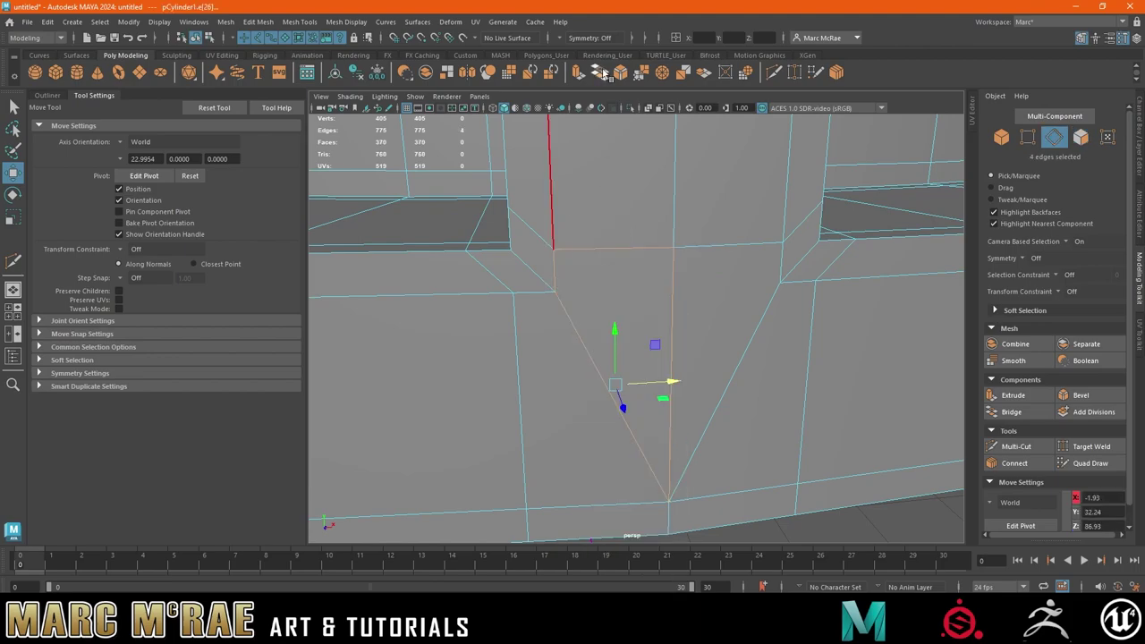
pyautogui.scroll(-5, 752, 309)
pyautogui.click(739, 470)
pyautogui.moveTo(733, 429)
pyautogui.keyDown('alt'); pyautogui.mouseDown()
pyautogui.moveTo(725, 394)
pyautogui.moveTo(675, 365)
pyautogui.moveTo(586, 376)
pyautogui.mouseUp(); pyautogui.keyUp('alt')
pyautogui.scroll(3, 712, 388)
pyautogui.scroll(2, 653, 362)
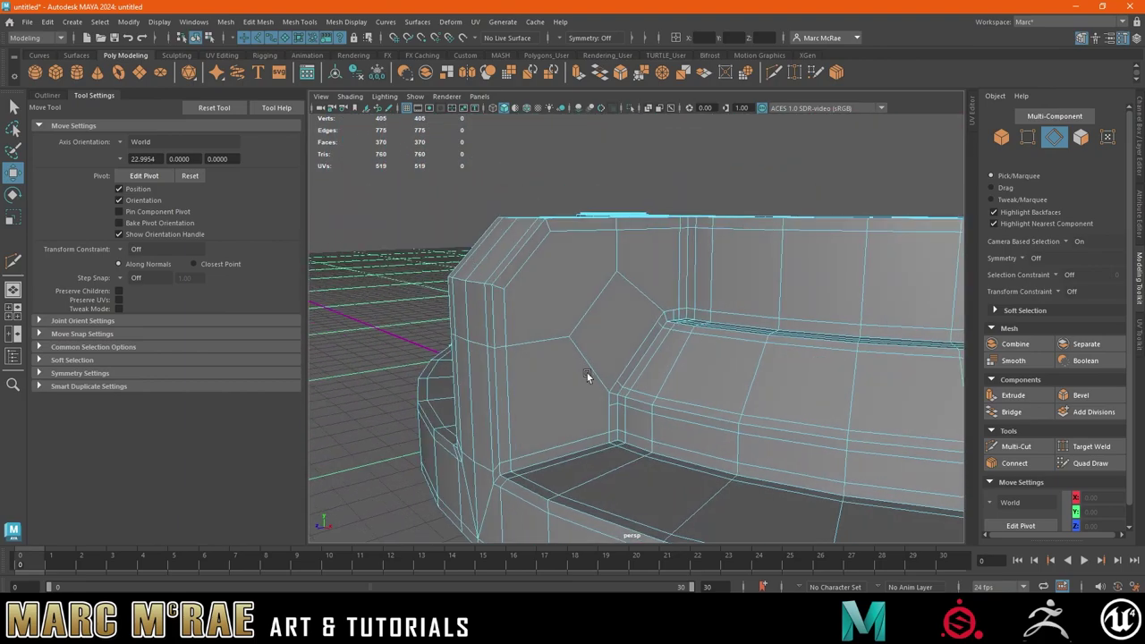
pyautogui.moveTo(575, 324)
pyautogui.keyDown('alt'); pyautogui.mouseDown()
pyautogui.moveTo(644, 289)
pyautogui.moveTo(567, 307)
pyautogui.moveTo(655, 344)
pyautogui.mouseUp(); pyautogui.keyUp('alt')
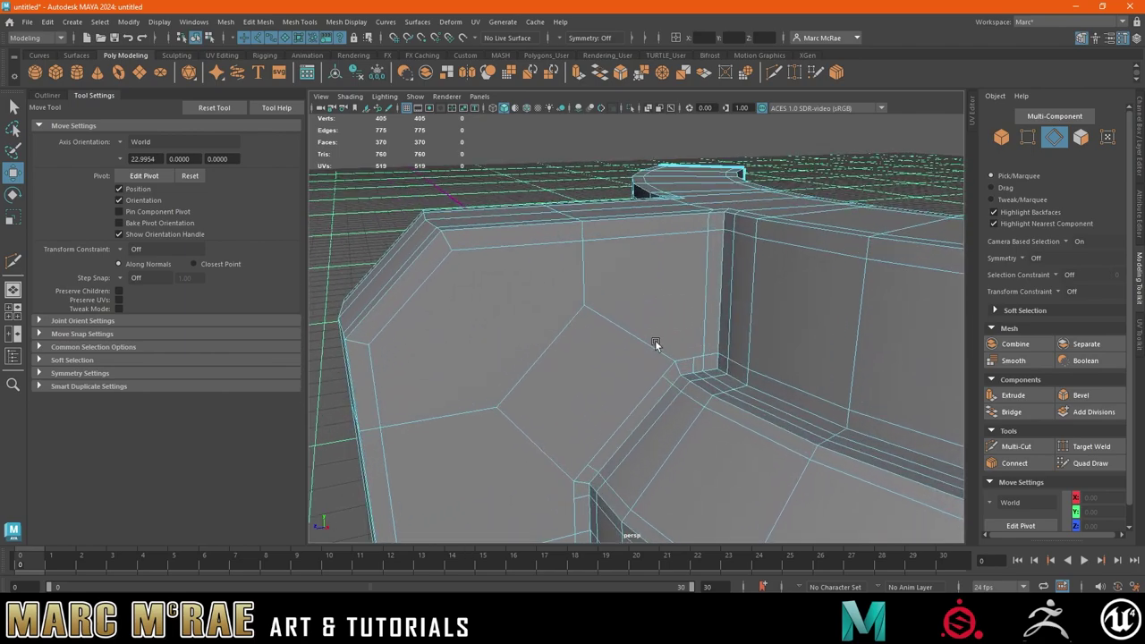
pyautogui.moveTo(672, 345)
pyautogui.keyDown('alt'); pyautogui.mouseDown()
pyautogui.moveTo(660, 349)
pyautogui.moveTo(667, 371)
pyautogui.moveTo(673, 355)
pyautogui.mouseUp(); pyautogui.keyUp('alt')
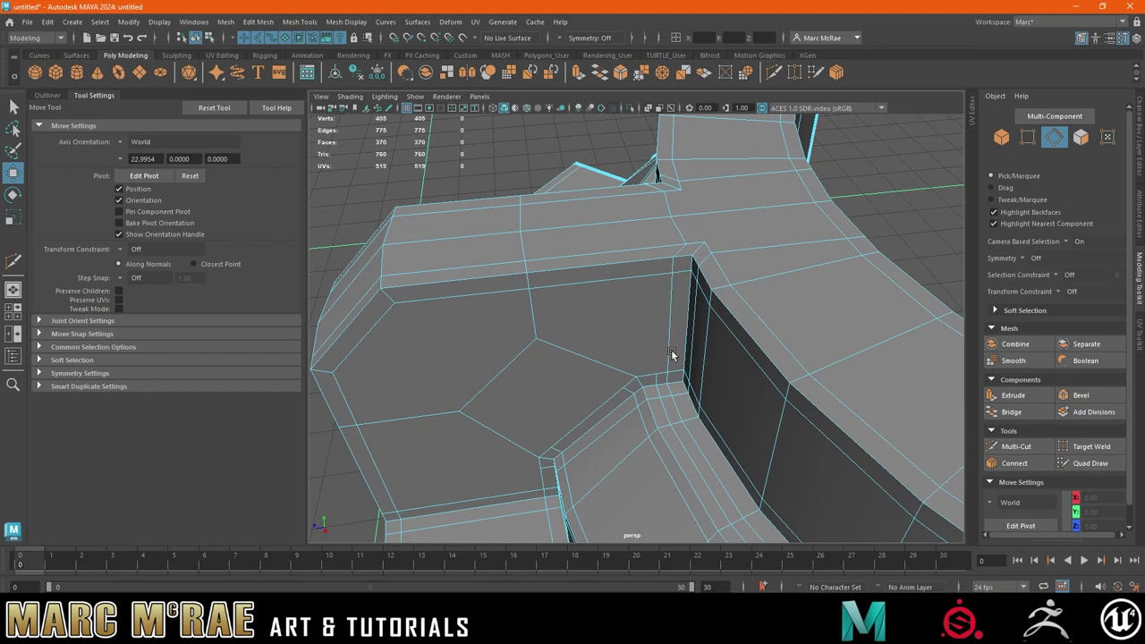
pyautogui.moveTo(683, 340)
pyautogui.keyDown('alt'); pyautogui.mouseDown()
pyautogui.moveTo(657, 307)
pyautogui.moveTo(691, 250)
pyautogui.moveTo(644, 292)
pyautogui.moveTo(666, 293)
pyautogui.moveTo(613, 316)
pyautogui.mouseUp(); pyautogui.keyUp('alt')
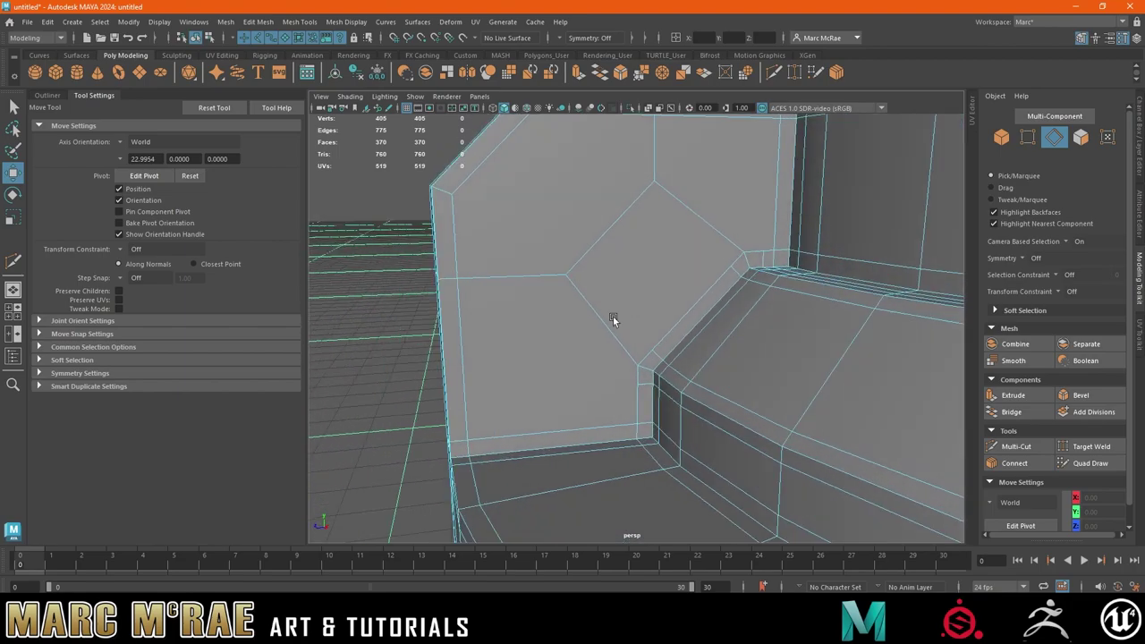
# - Try a Multi-Cut from the vertical corner edge to the panel's lower-left corner, then cancel it
pyautogui.click(775, 73)
pyautogui.click(637, 385)
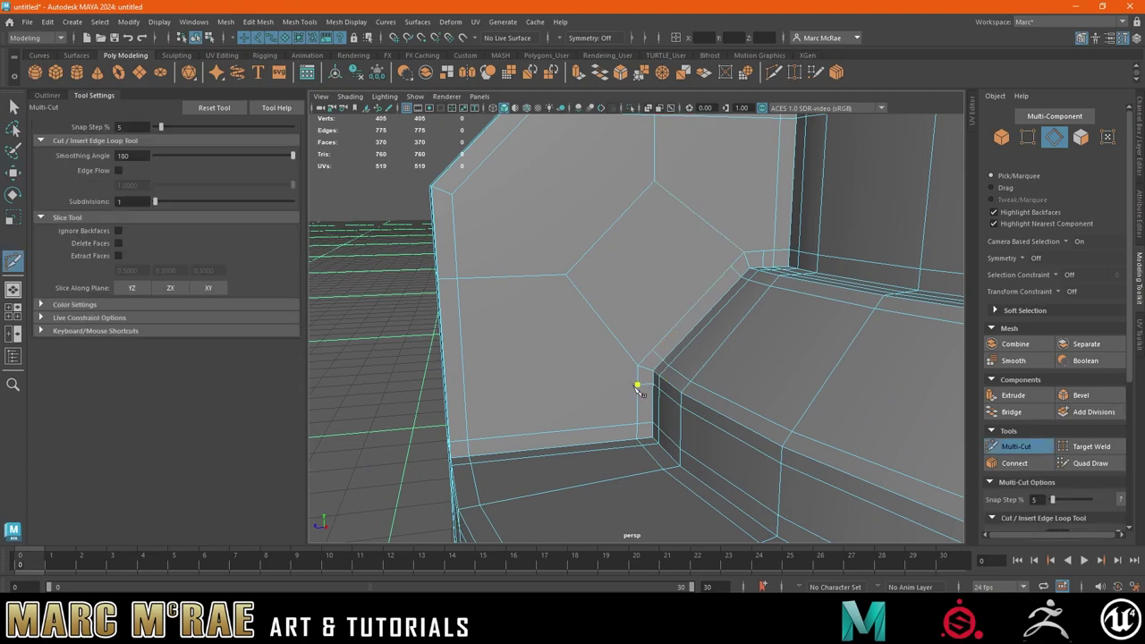
pyautogui.click(466, 440)
pyautogui.keyDown('alt'); pyautogui.moveTo(567, 409); pyautogui.dragTo(577, 400); pyautogui.keyUp('alt')
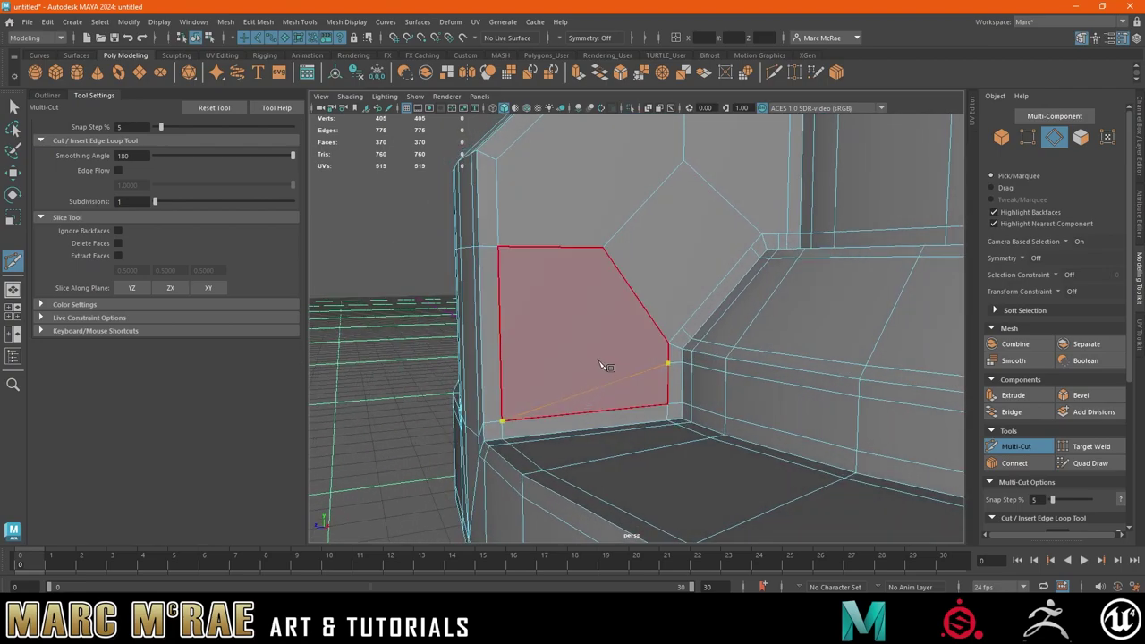
pyautogui.moveTo(601, 365)
pyautogui.keyDown('alt'); pyautogui.mouseDown()
pyautogui.moveTo(638, 369)
pyautogui.moveTo(620, 365)
pyautogui.mouseUp(); pyautogui.keyUp('alt')
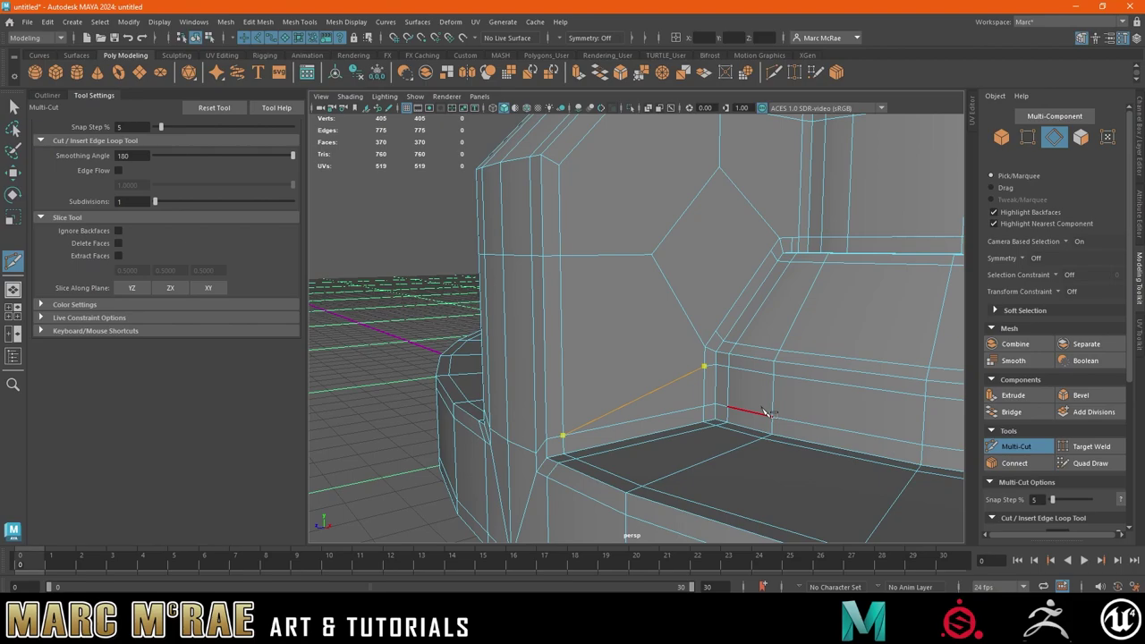
pyautogui.keyDown('alt'); pyautogui.moveTo(742, 309); pyautogui.dragTo(706, 313); pyautogui.keyUp('alt')
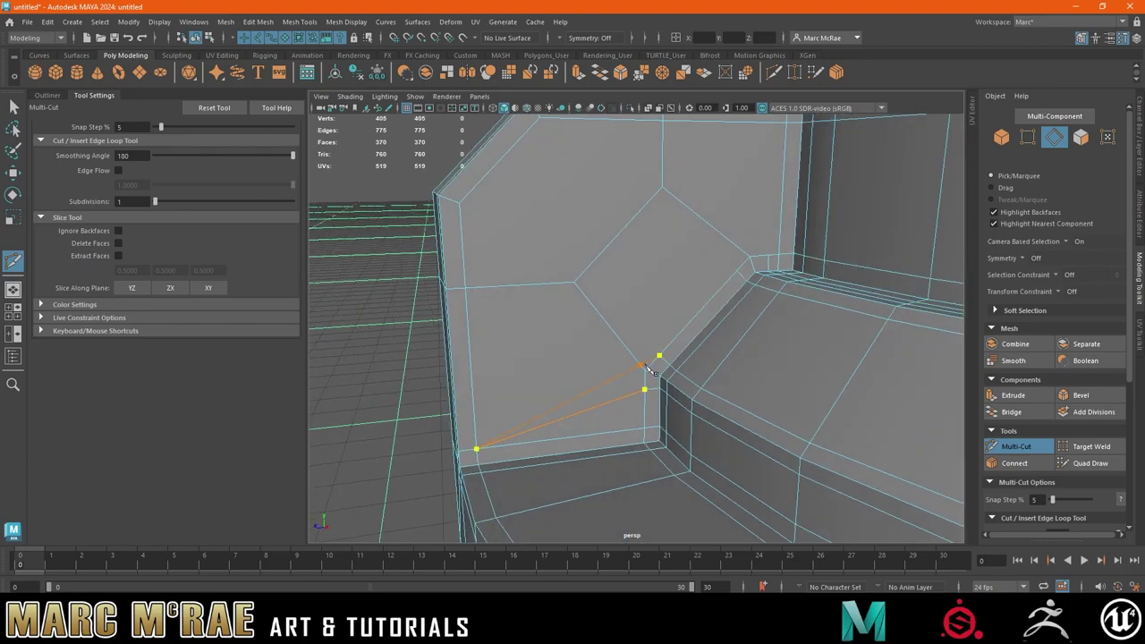
pyautogui.press('Escape')
# - Cut from the corner edge through the corner vertex to the upper edge, starting another cut at the lower vertex
pyautogui.click(736, 270)
pyautogui.keyDown('alt'); pyautogui.moveTo(669, 189); pyautogui.dragTo(651, 280); pyautogui.keyUp('alt')
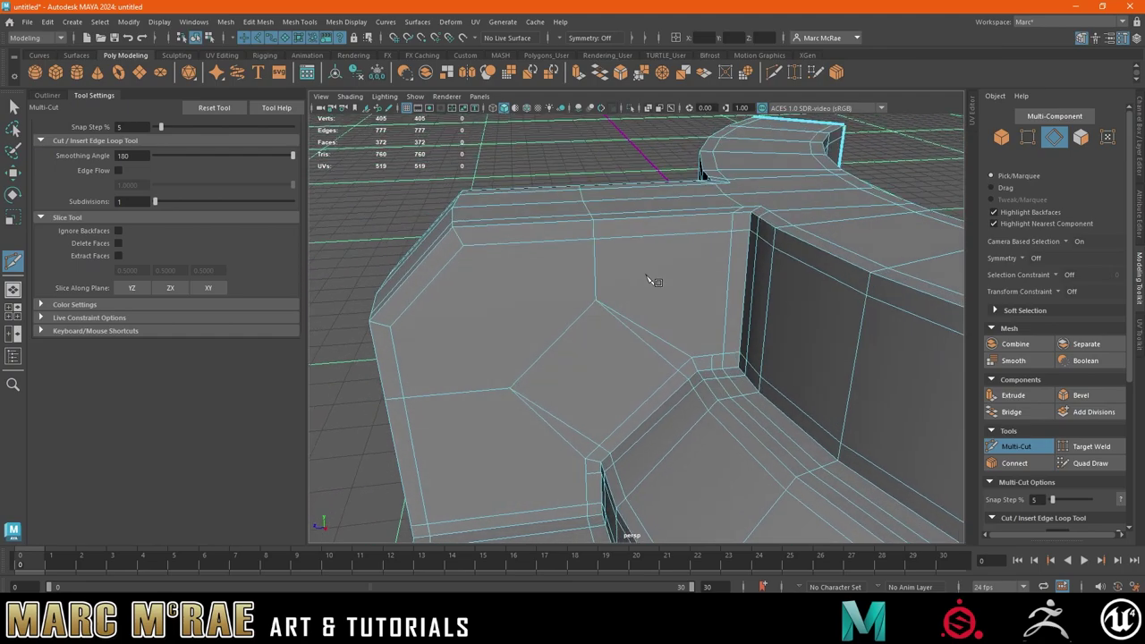
pyautogui.click(693, 358)
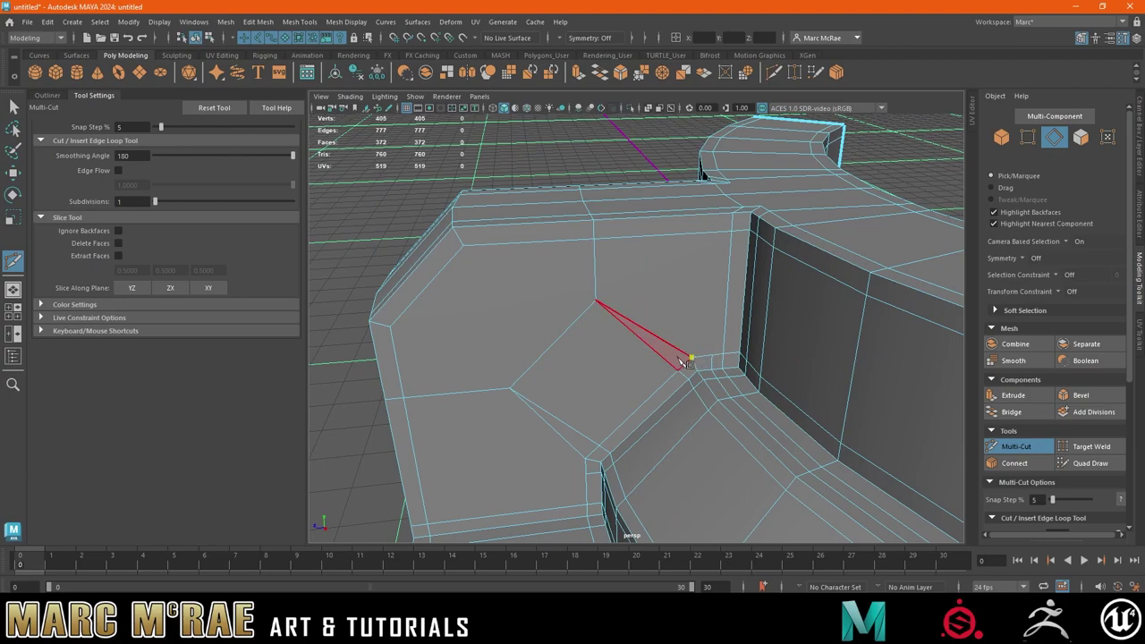
pyautogui.click(594, 241)
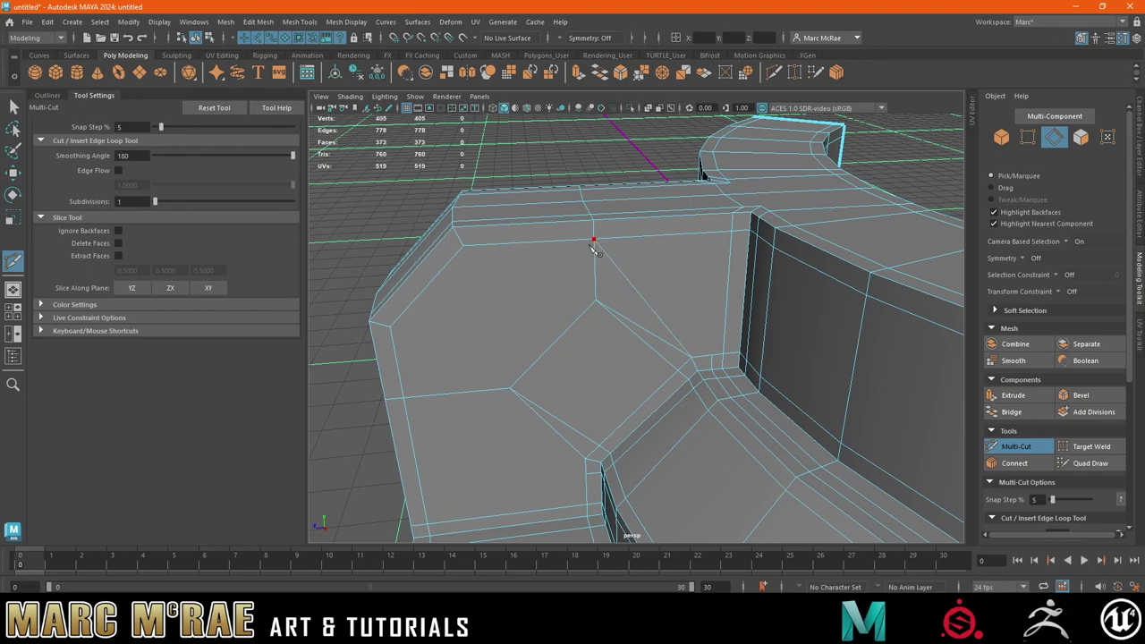
pyautogui.click(585, 459)
# - Commit the cut at the left-edge vertex, then delete the unwanted diagonal edge across the panel
pyautogui.click(385, 400)
pyautogui.rightClick(400, 407)
pyautogui.press('q')
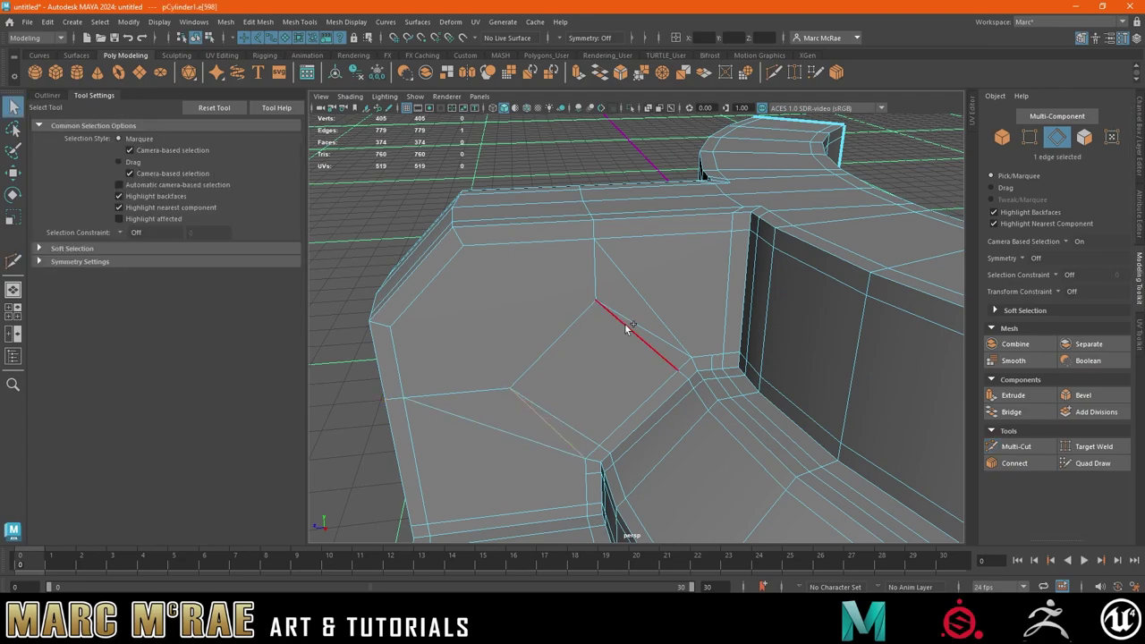
pyautogui.click(639, 322)
pyautogui.press('Delete')
pyautogui.keyDown('alt'); pyautogui.moveTo(616, 336); pyautogui.dragTo(623, 330); pyautogui.keyUp('alt')
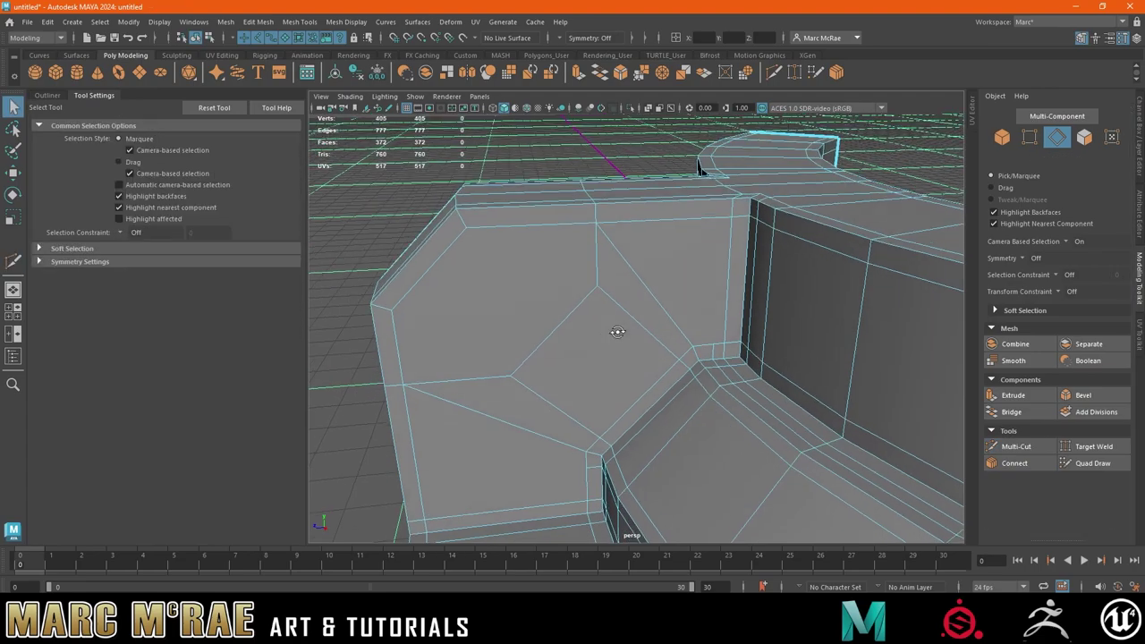
pyautogui.keyDown('alt'); pyautogui.moveTo(618, 263); pyautogui.dragTo(631, 280); pyautogui.keyUp('alt')
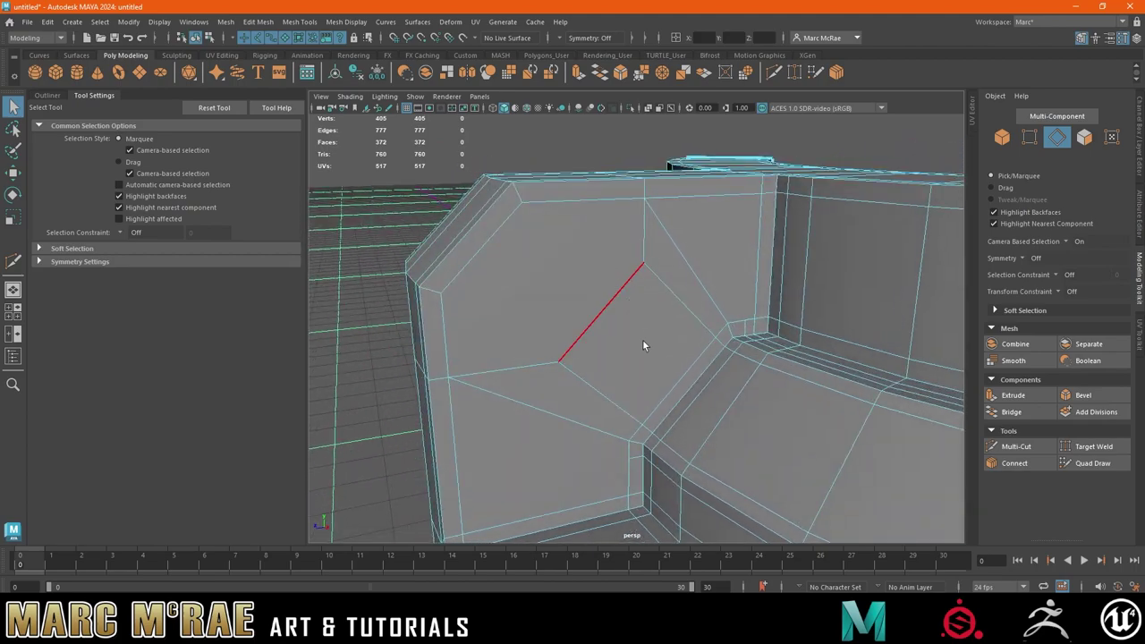
pyautogui.keyDown('alt'); pyautogui.moveTo(642, 339); pyautogui.dragTo(637, 335); pyautogui.keyUp('alt')
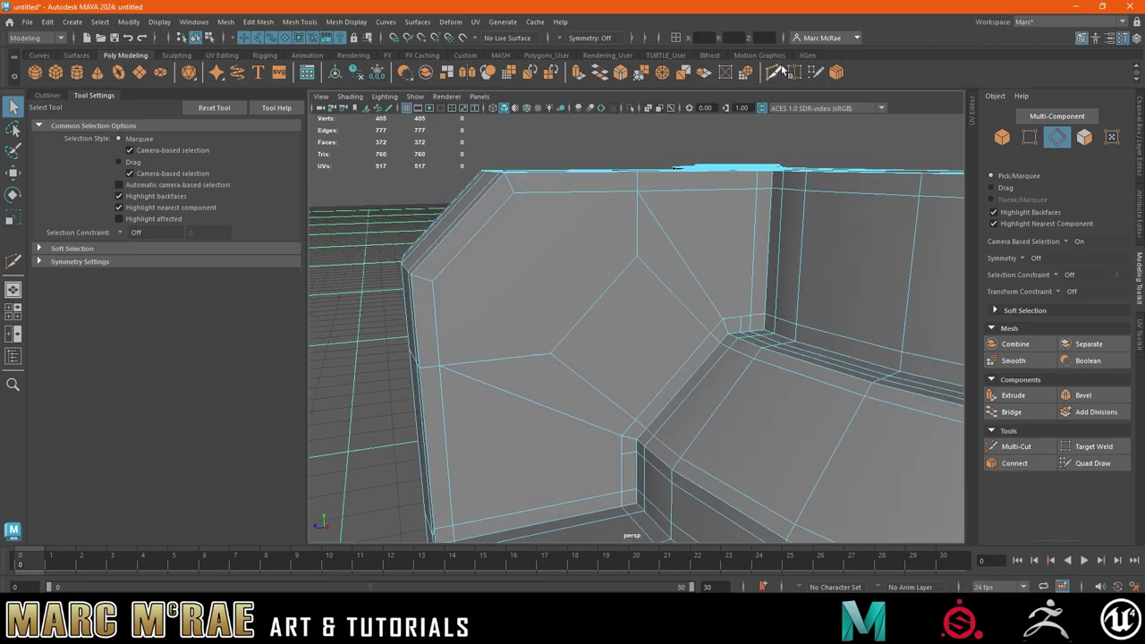
# - Multi-Cut new edges to the right-hand edge and from the panel's left to the corner vertex
pyautogui.hotkey('ctrl', 'shift', 'x')
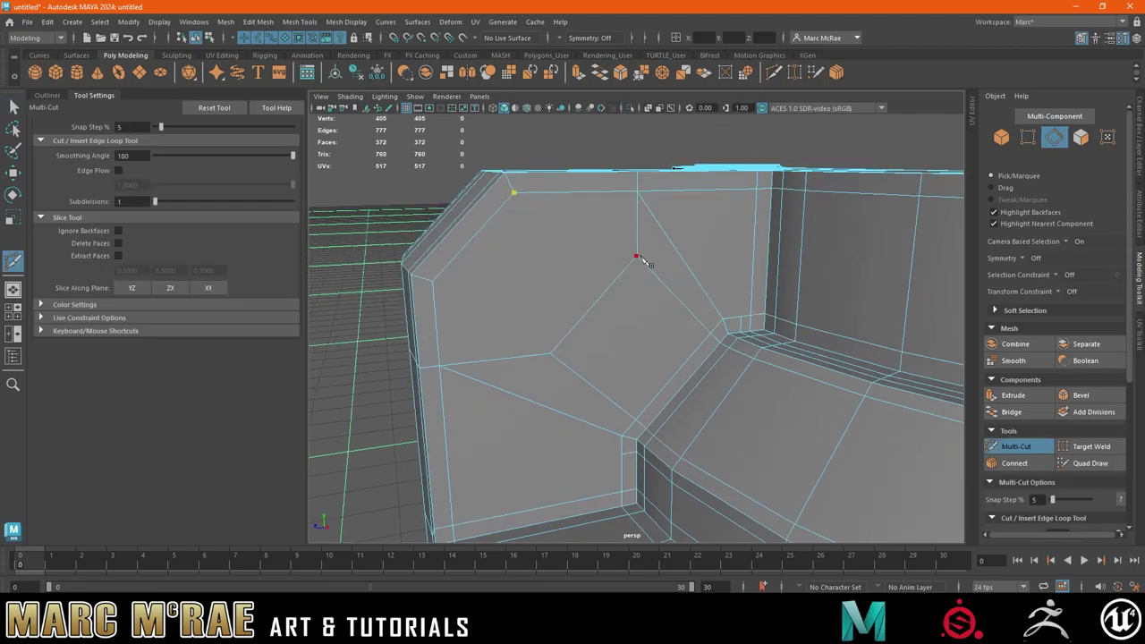
pyautogui.click(635, 257)
pyautogui.press('Return')
pyautogui.click(432, 282)
pyautogui.click(550, 353)
pyautogui.press('Return')
pyautogui.click(636, 258)
pyautogui.keyDown('alt'); pyautogui.moveTo(623, 312); pyautogui.dragTo(626, 308); pyautogui.keyUp('alt')
pyautogui.press('BackSpace')
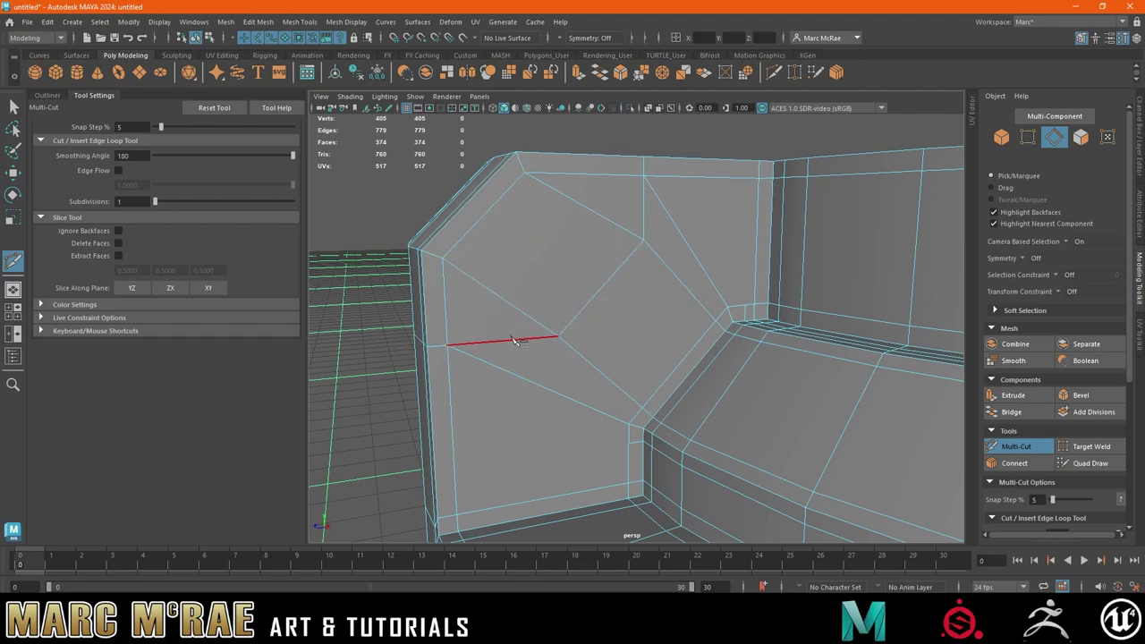
pyautogui.click(554, 338)
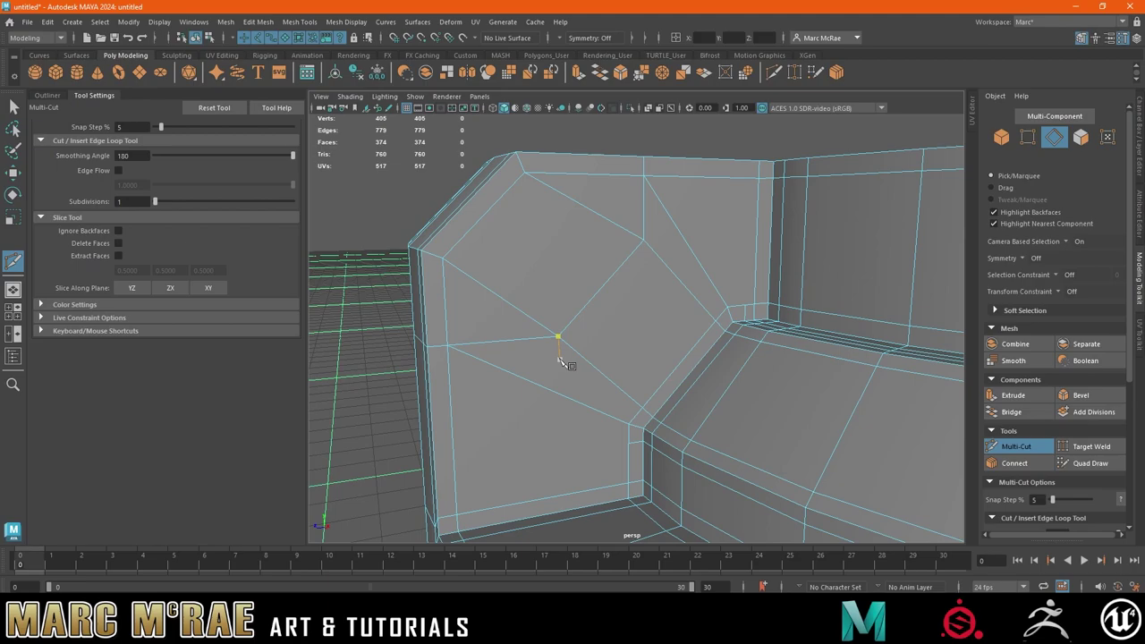
# - Cut a first Multi-Cut edge across the inner-wall corner face
pyautogui.keyDown('alt'); pyautogui.moveTo(641, 304); pyautogui.dragTo(626, 250, button='middle'); pyautogui.keyUp('alt')
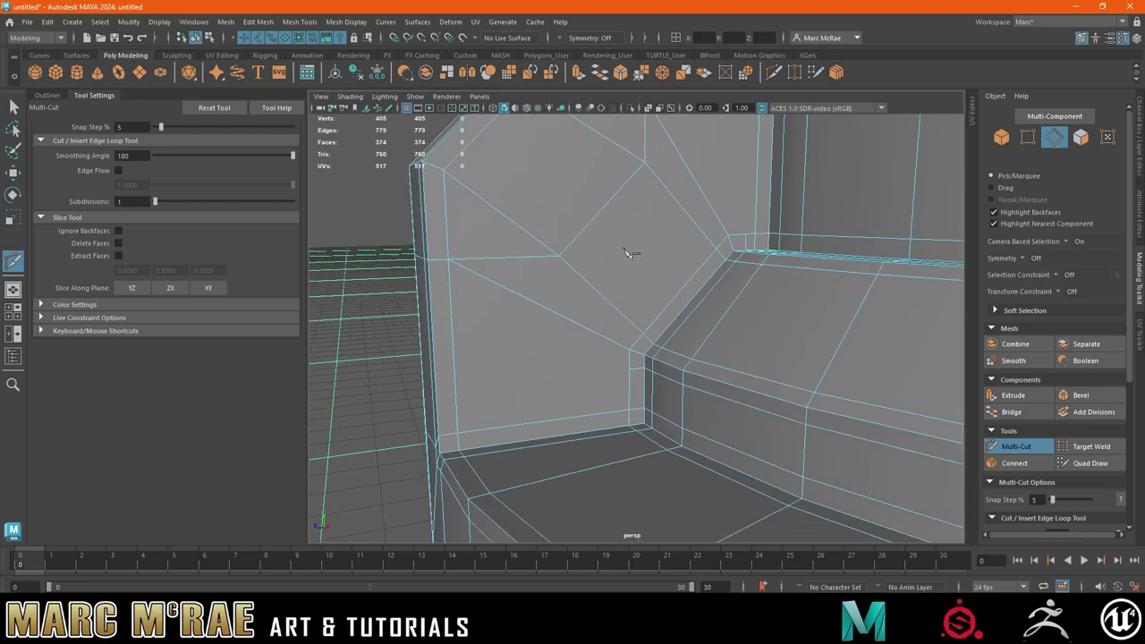
pyautogui.click(644, 368)
pyautogui.rightClick(644, 369)
pyautogui.keyDown('alt'); pyautogui.moveTo(531, 378); pyautogui.dragTo(585, 377); pyautogui.keyUp('alt')
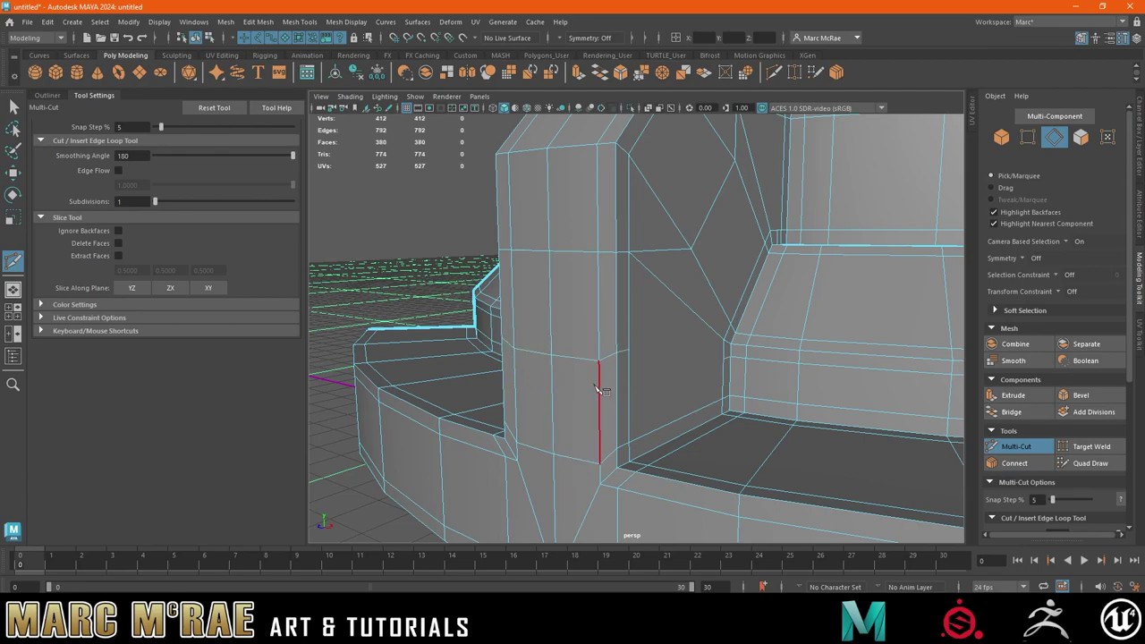
pyautogui.keyDown('alt'); pyautogui.moveTo(528, 383); pyautogui.dragTo(547, 348); pyautogui.keyUp('alt')
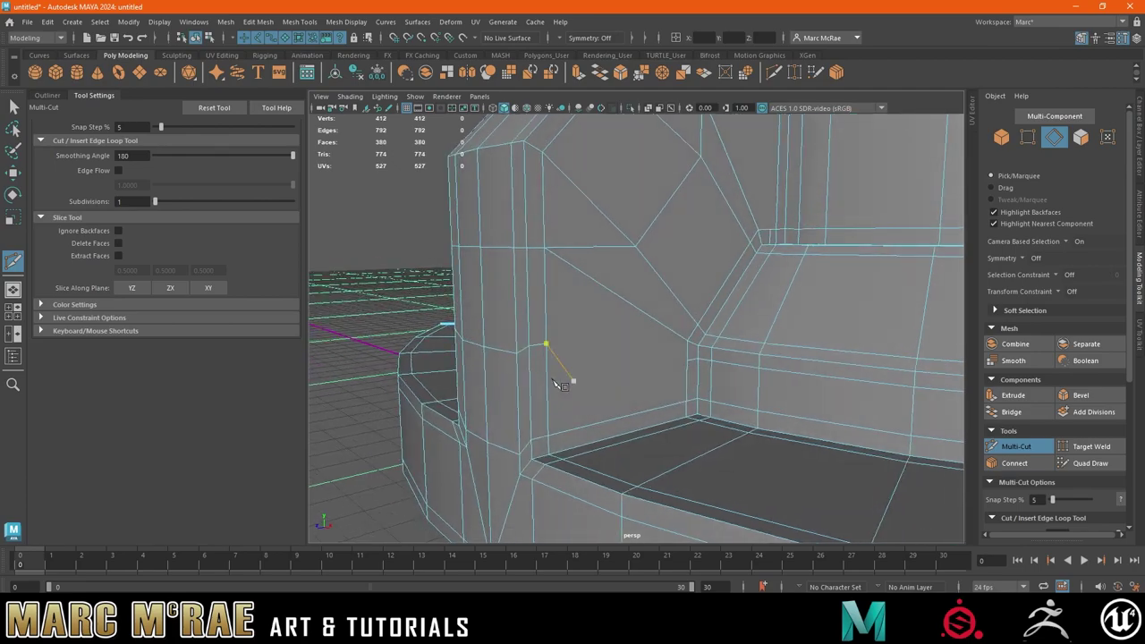
pyautogui.click(684, 362)
pyautogui.moveTo(682, 364)
pyautogui.keyDown('alt'); pyautogui.mouseDown()
pyautogui.moveTo(670, 330)
pyautogui.moveTo(703, 340)
pyautogui.mouseUp(); pyautogui.keyUp('alt')
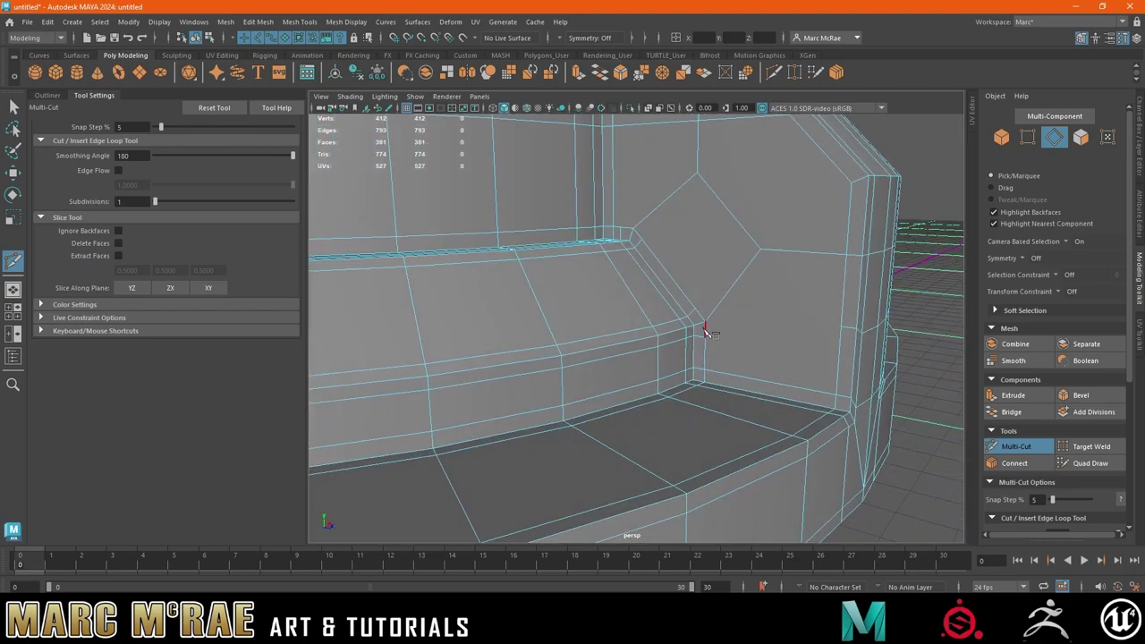
# - Add more cuts from the corner vertex to the right and lower edges, reaching 387 faces
pyautogui.click(705, 336)
pyautogui.keyDown('alt'); pyautogui.moveTo(771, 268); pyautogui.dragTo(723, 355); pyautogui.keyUp('alt')
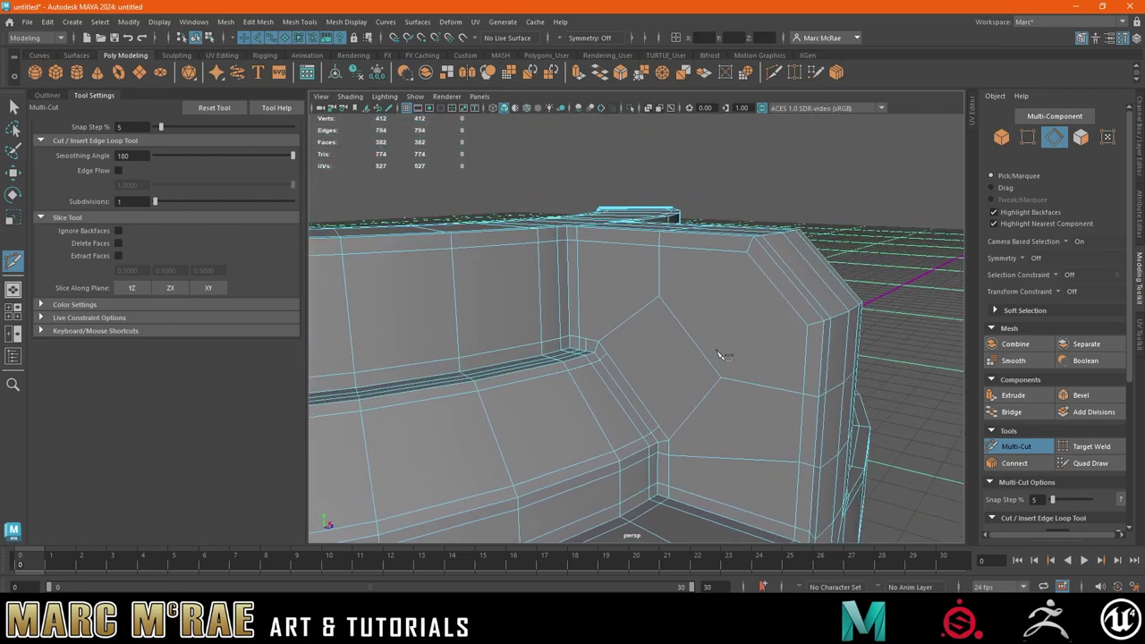
pyautogui.click(669, 299)
pyautogui.click(720, 377)
pyautogui.click(806, 327)
pyautogui.keyDown('alt'); pyautogui.moveTo(800, 391); pyautogui.dragTo(808, 362); pyautogui.keyUp('alt')
pyautogui.click(733, 370)
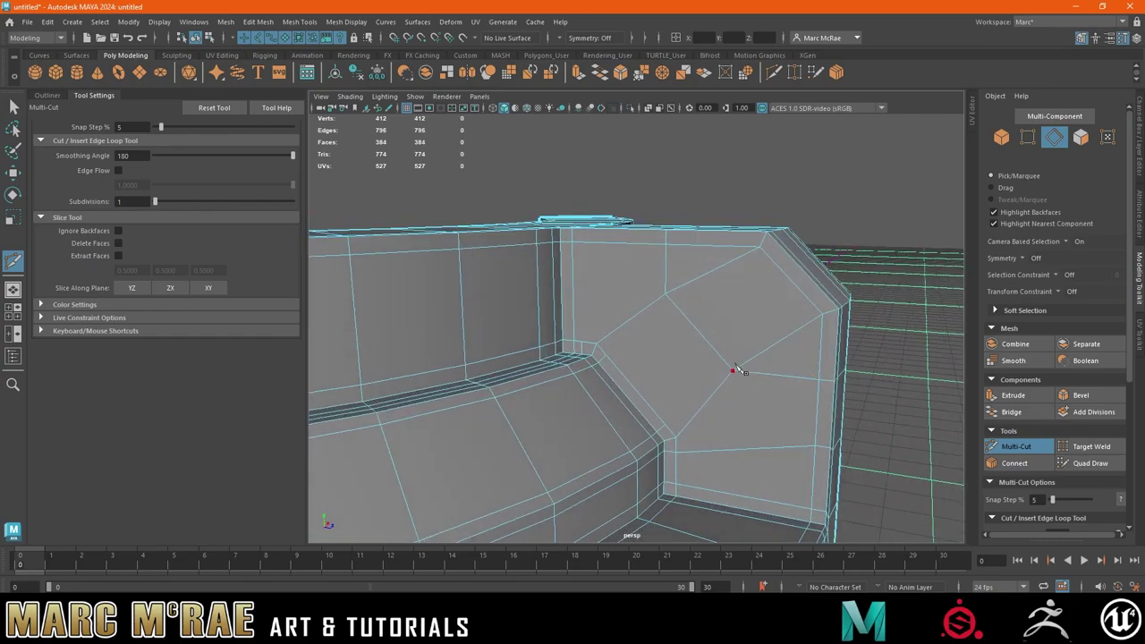
pyautogui.click(664, 426)
pyautogui.keyDown('alt'); pyautogui.moveTo(603, 338); pyautogui.dragTo(596, 340); pyautogui.keyUp('alt')
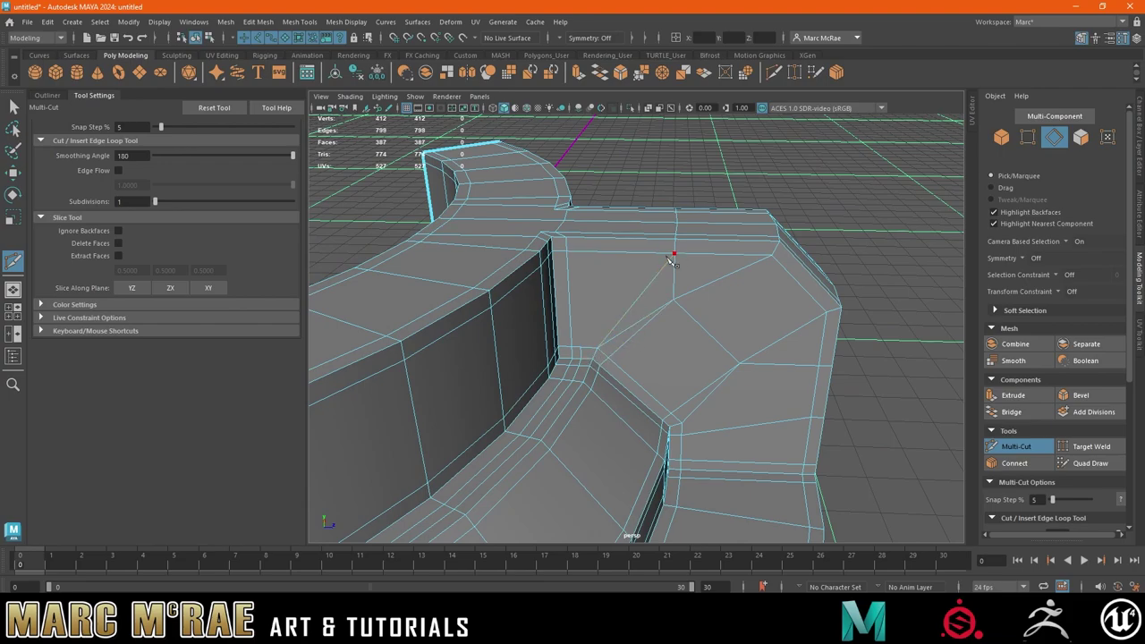
# - Delete the two stray diagonal edges at the wall corner
pyautogui.press('q')
pyautogui.click(644, 316)
pyautogui.press('Delete')
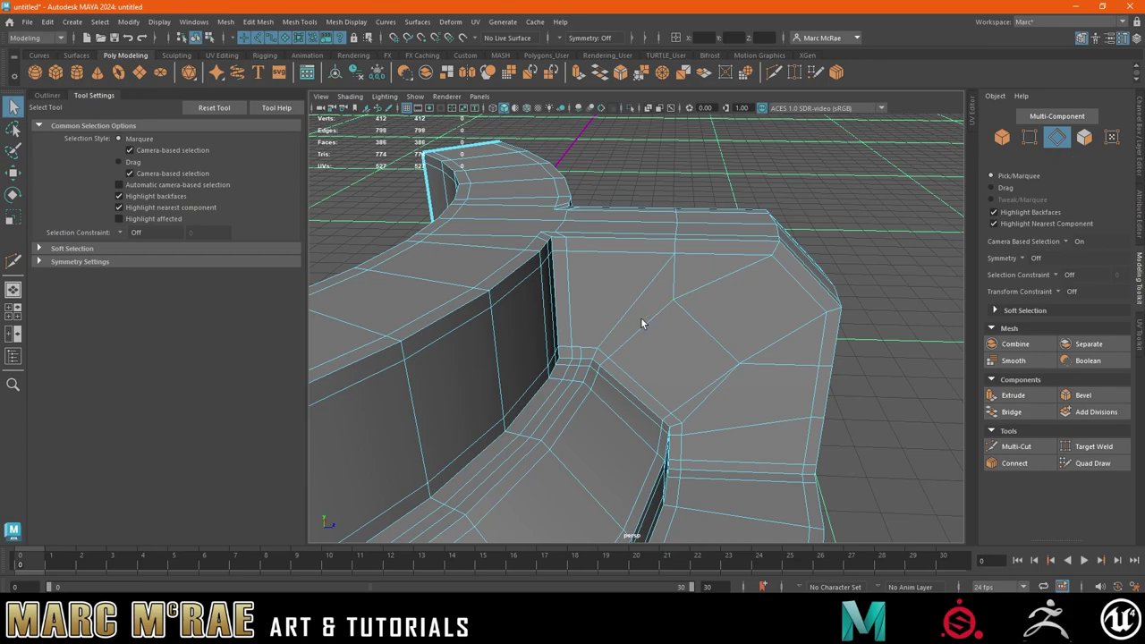
pyautogui.click(696, 402)
pyautogui.press('Delete')
# - Multi-Cut one new edge across the top face from the corner vertex
pyautogui.hotkey('ctrl', 'shift', 'x')
pyautogui.click(681, 422)
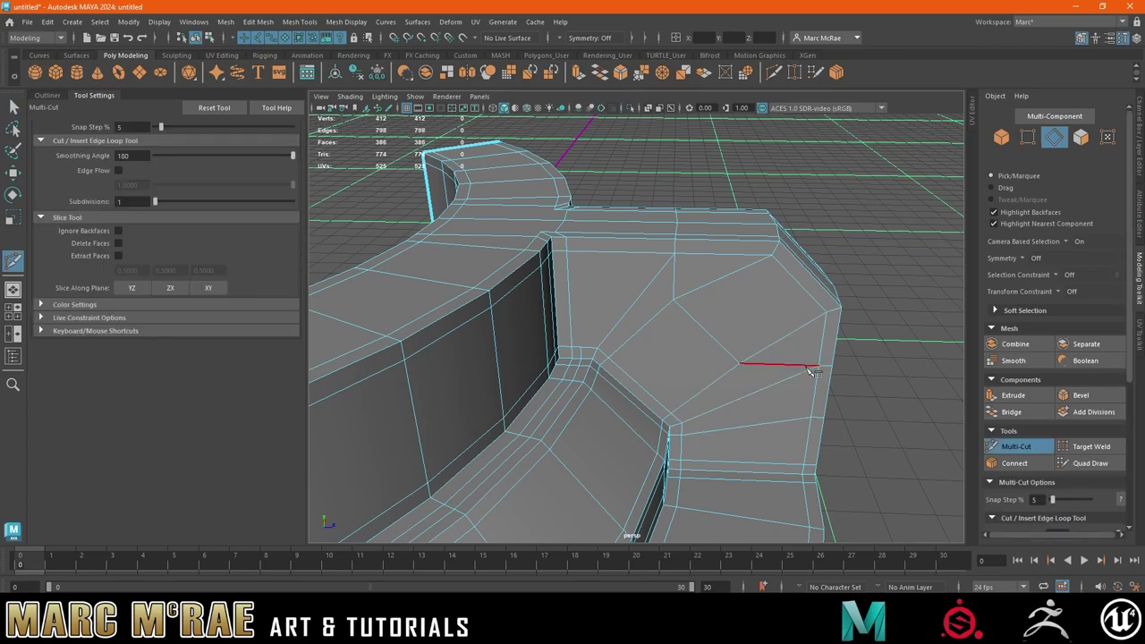
pyautogui.keyDown('alt'); pyautogui.moveTo(809, 371); pyautogui.dragTo(796, 347); pyautogui.keyUp('alt')
pyautogui.keyDown('alt'); pyautogui.moveTo(569, 312); pyautogui.dragTo(589, 349); pyautogui.keyUp('alt')
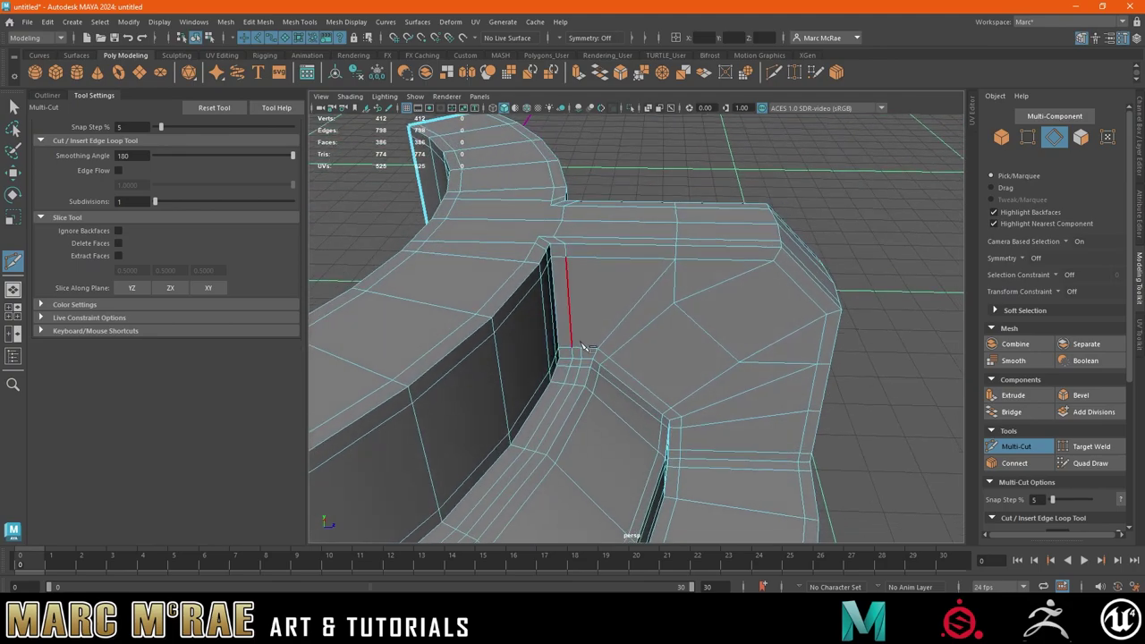
pyautogui.click(592, 349)
pyautogui.moveTo(608, 337)
pyautogui.keyDown('alt'); pyautogui.mouseDown()
pyautogui.moveTo(525, 256)
pyautogui.moveTo(536, 286)
pyautogui.mouseUp(); pyautogui.keyUp('alt')
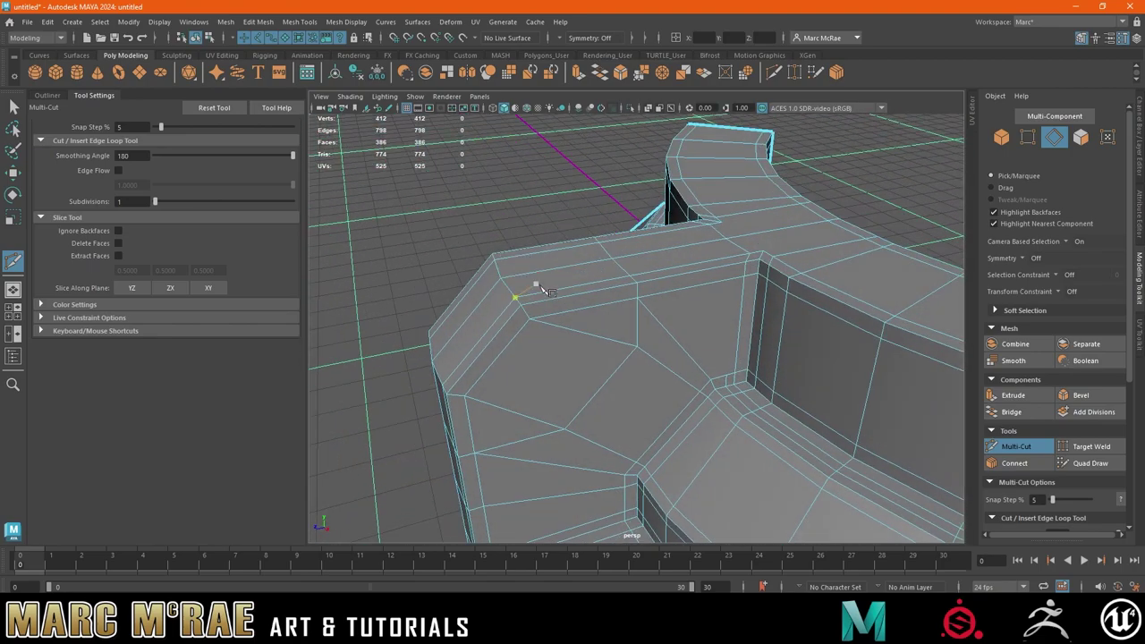
# - Remove two seven-edge loops with Ctrl+Delete, leaving 372 faces and 768 edges
pyautogui.press('q')
pyautogui.doubleClick(738, 402)
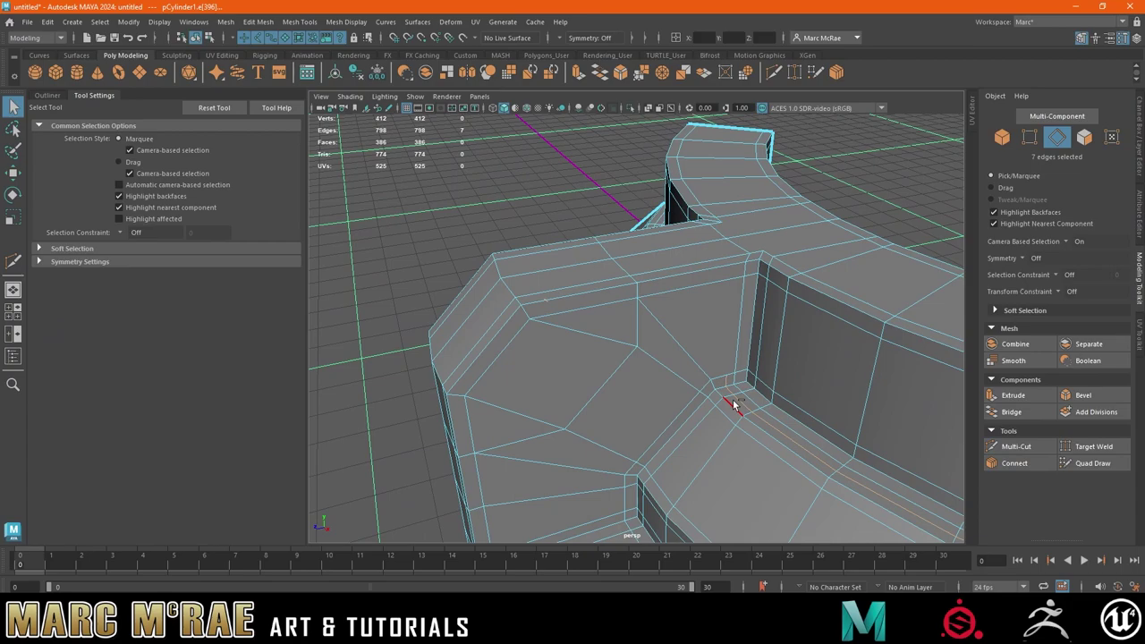
pyautogui.hotkey('ctrl', 'Delete')
pyautogui.moveTo(655, 355)
pyautogui.keyDown('alt'); pyautogui.mouseDown()
pyautogui.moveTo(793, 332)
pyautogui.moveTo(585, 353)
pyautogui.mouseUp(); pyautogui.keyUp('alt')
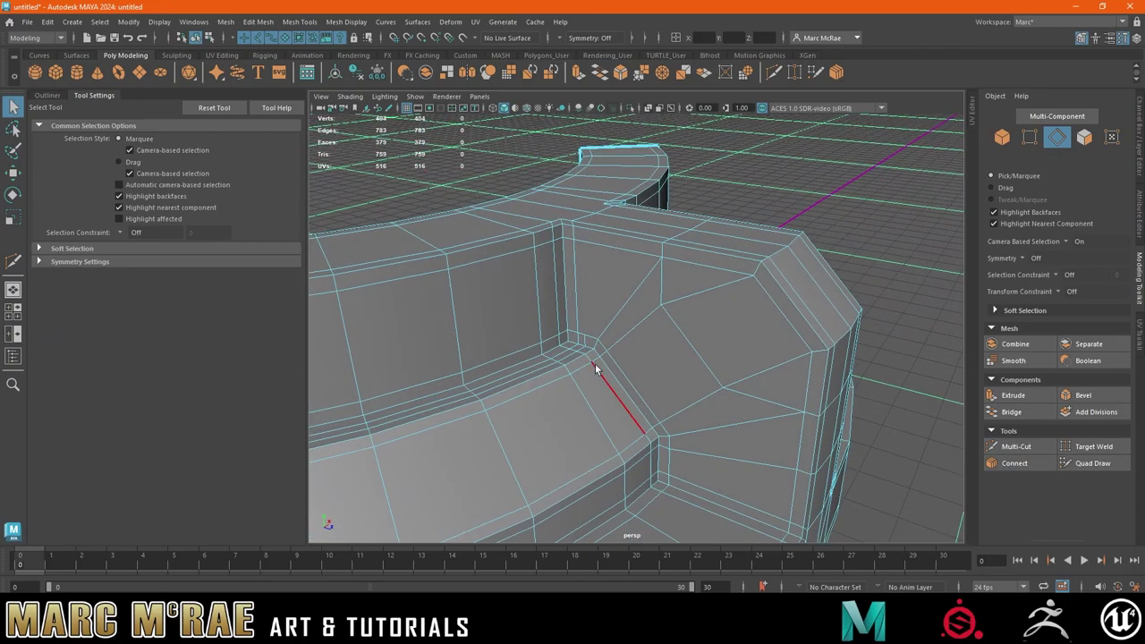
pyautogui.doubleClick(578, 346)
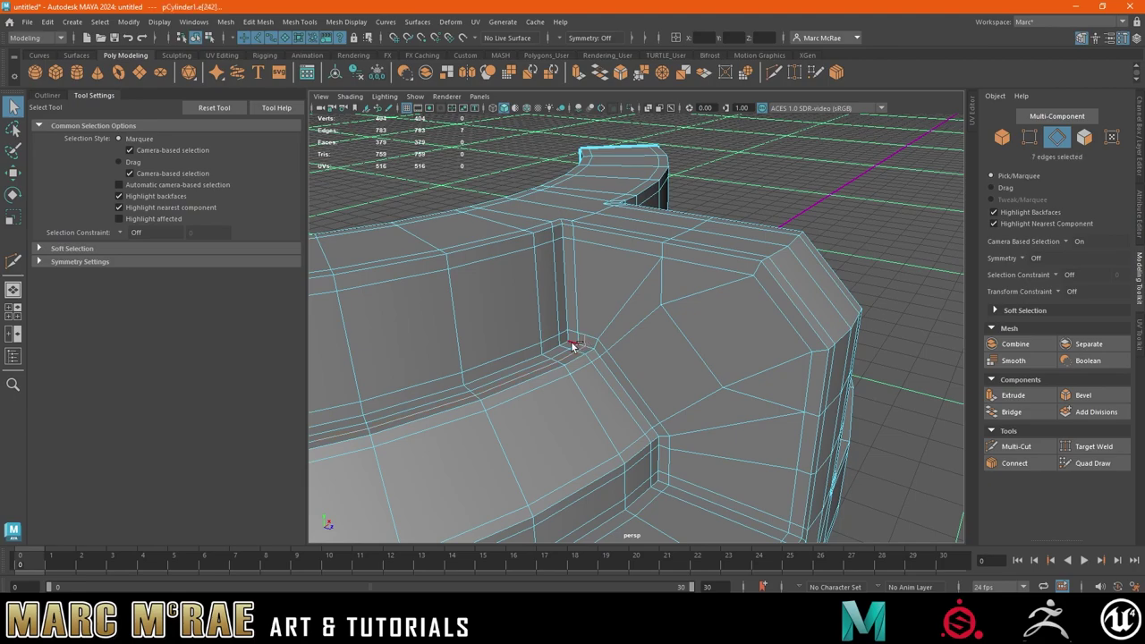
pyautogui.hotkey('ctrl', 'Delete')
pyautogui.moveTo(573, 345)
pyautogui.keyDown('alt'); pyautogui.mouseDown()
pyautogui.moveTo(531, 369)
pyautogui.moveTo(579, 336)
pyautogui.moveTo(600, 272)
pyautogui.mouseUp(); pyautogui.keyUp('alt')
# - Connect two corner vertices with a new edge
pyautogui.rightClick(599, 273)
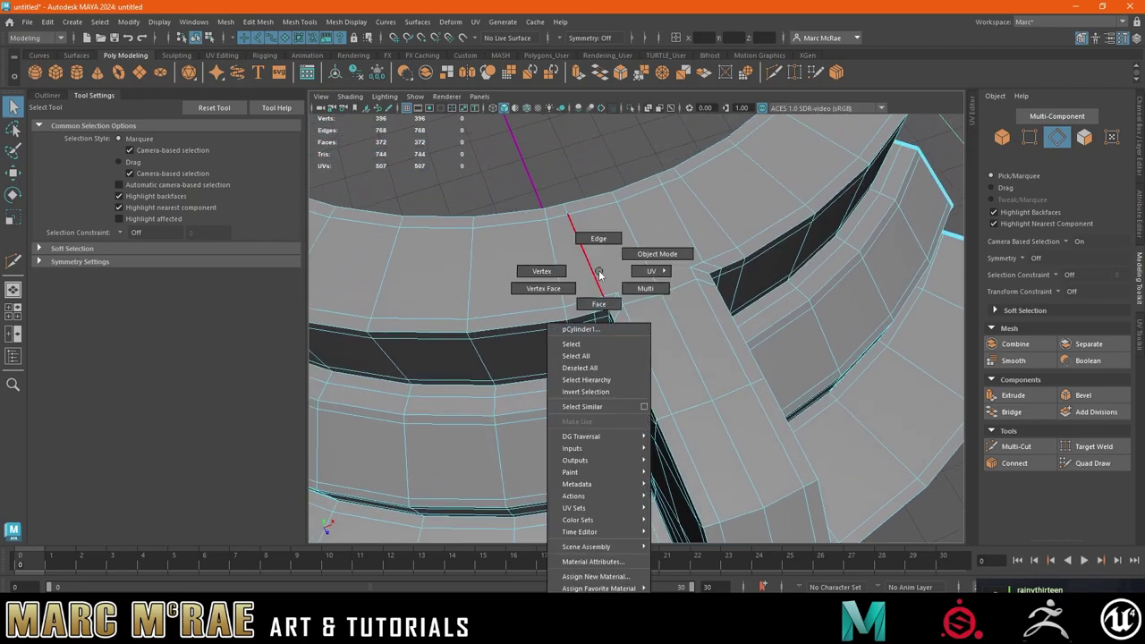
pyautogui.moveTo(599, 273); pyautogui.dragTo(542, 271, button='right')
pyautogui.click(623, 212)
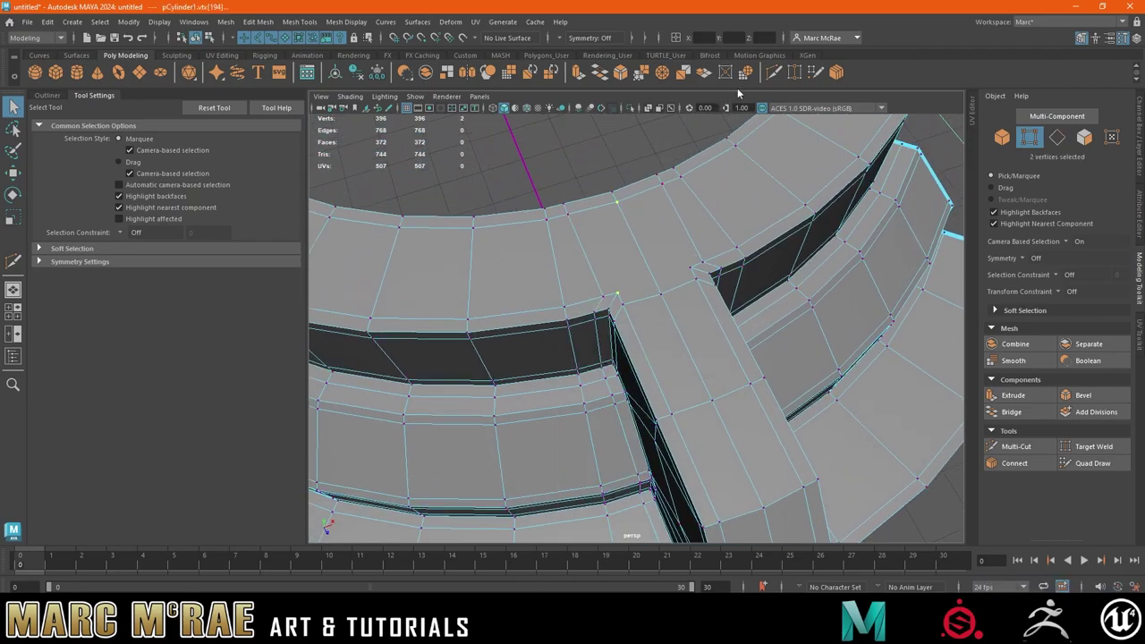
pyautogui.click(836, 72)
pyautogui.press('g')
# - Multi-Cut a new edge across the corner face
pyautogui.moveTo(723, 306)
pyautogui.keyDown('alt'); pyautogui.mouseDown()
pyautogui.moveTo(756, 263)
pyautogui.moveTo(696, 322)
pyautogui.moveTo(707, 286)
pyautogui.moveTo(748, 271)
pyautogui.moveTo(685, 247)
pyautogui.moveTo(666, 225)
pyautogui.mouseUp(); pyautogui.keyUp('alt')
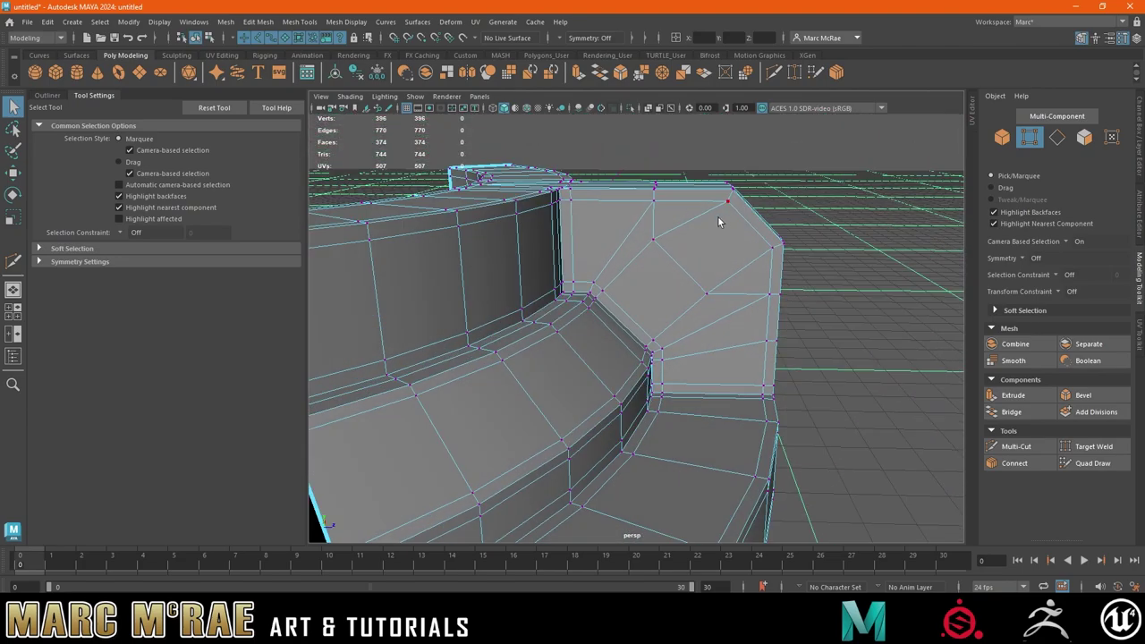
pyautogui.keyDown('shift'); pyautogui.moveTo(771, 116); pyautogui.dragTo(733, 161, button='right'); pyautogui.keyUp('shift')
pyautogui.click(746, 265)
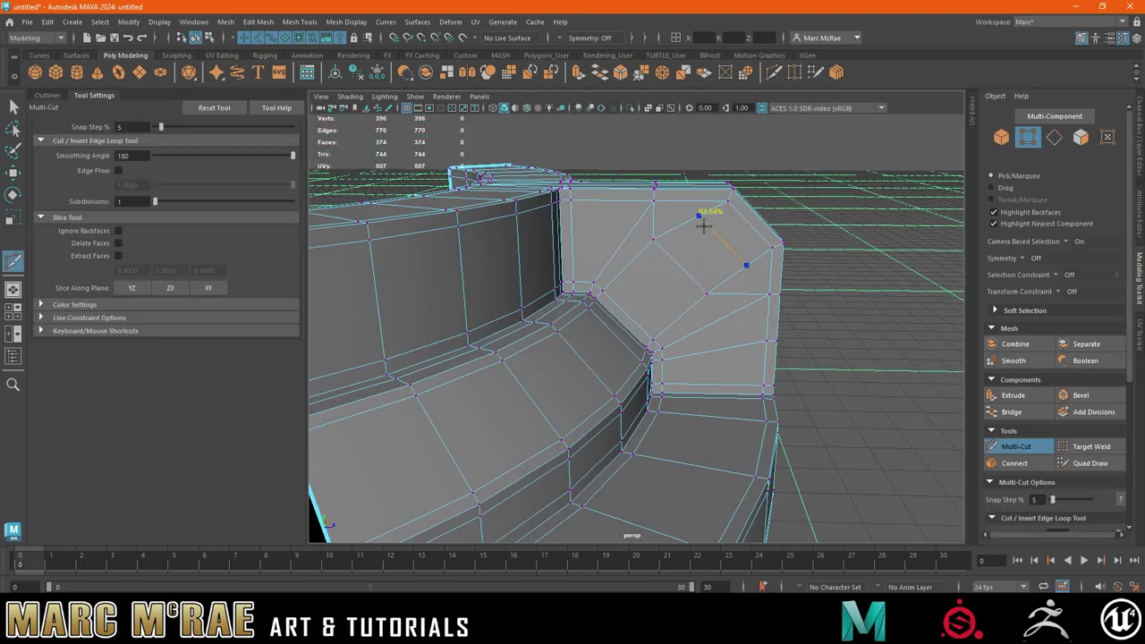
pyautogui.press('Return')
pyautogui.moveTo(545, 349)
pyautogui.keyDown('alt'); pyautogui.mouseDown()
pyautogui.moveTo(617, 255)
pyautogui.moveTo(629, 262)
pyautogui.moveTo(562, 302)
pyautogui.moveTo(708, 320)
pyautogui.moveTo(686, 244)
pyautogui.mouseUp(); pyautogui.keyUp('alt')
# - Scale the selected corner vertices inward along the Y and Z axes
pyautogui.press('q')
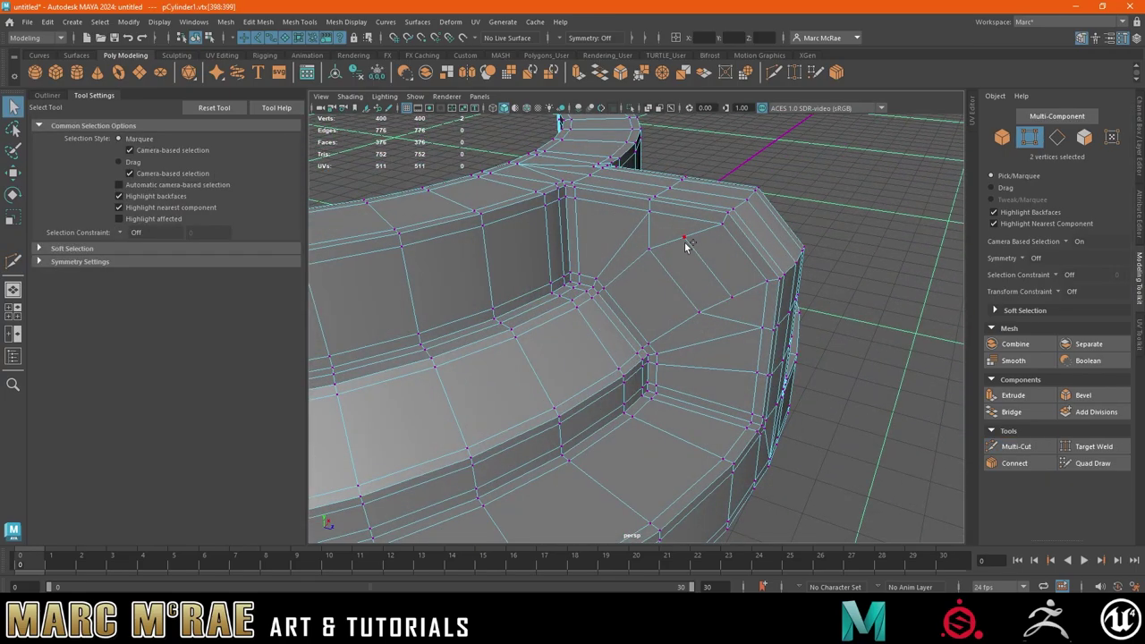
pyautogui.press('r')
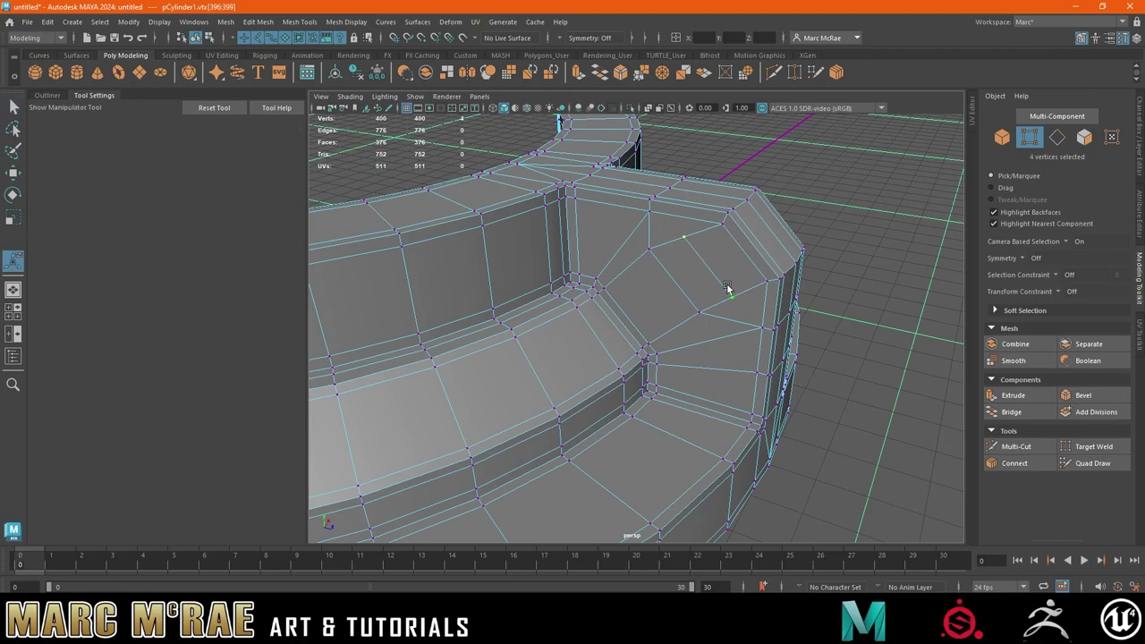
pyautogui.click(726, 202)
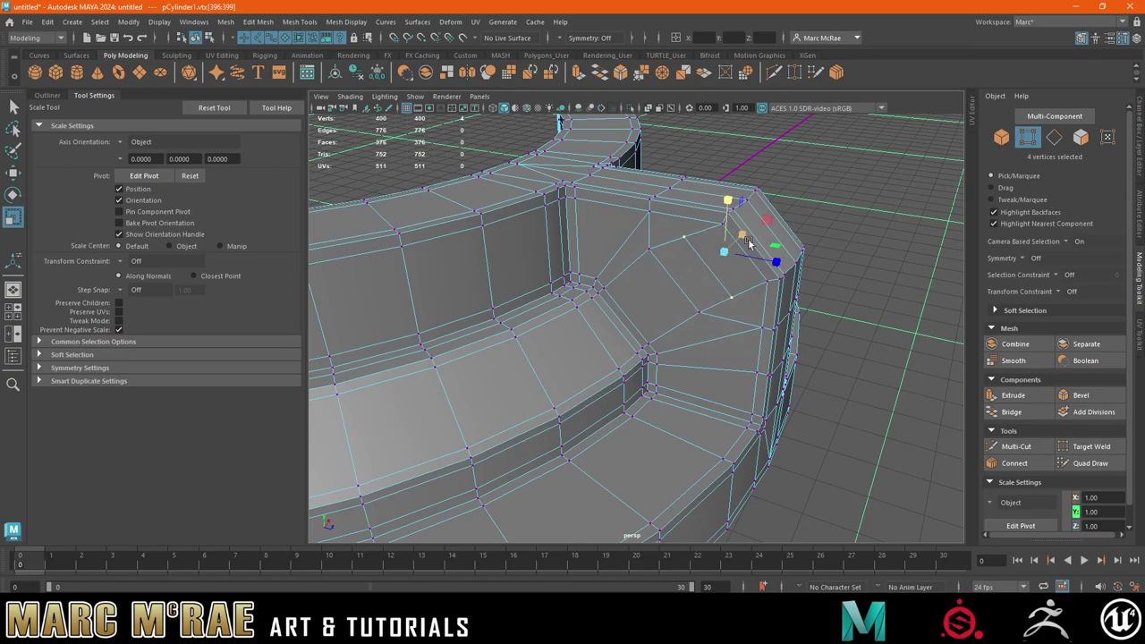
pyautogui.click(771, 261)
pyautogui.moveTo(747, 237)
pyautogui.mouseDown()
pyautogui.moveTo(753, 253)
pyautogui.moveTo(635, 246)
pyautogui.moveTo(606, 232)
pyautogui.moveTo(567, 295)
pyautogui.mouseUp()
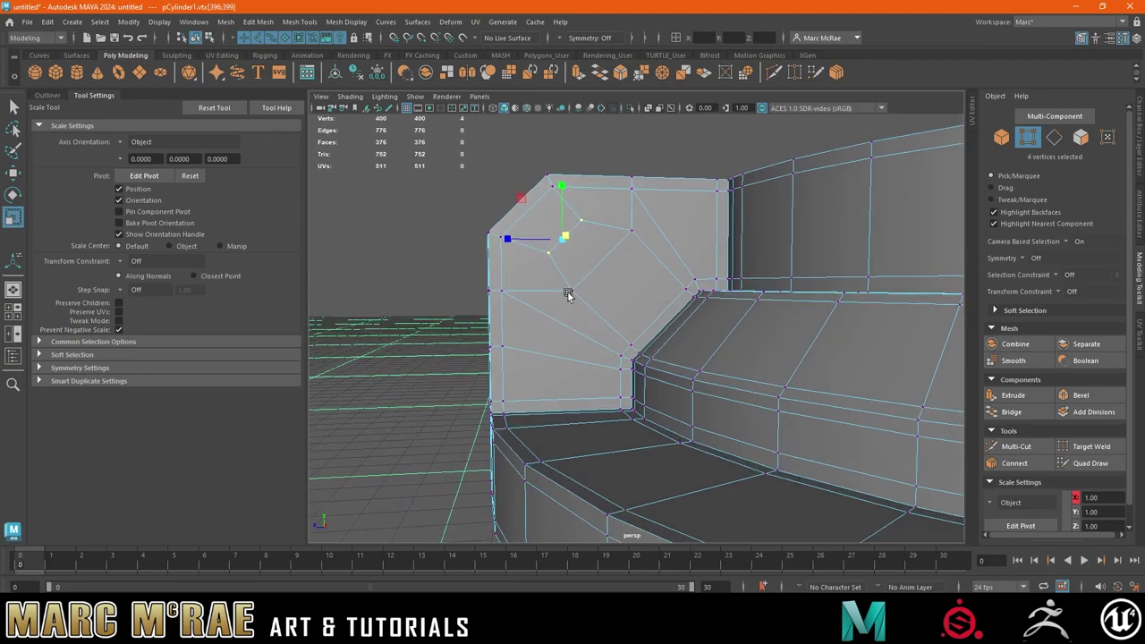
# - Slide the two inner corner vertices down with Transform Constraint set to Surface
pyautogui.press('w')
pyautogui.click(582, 286)
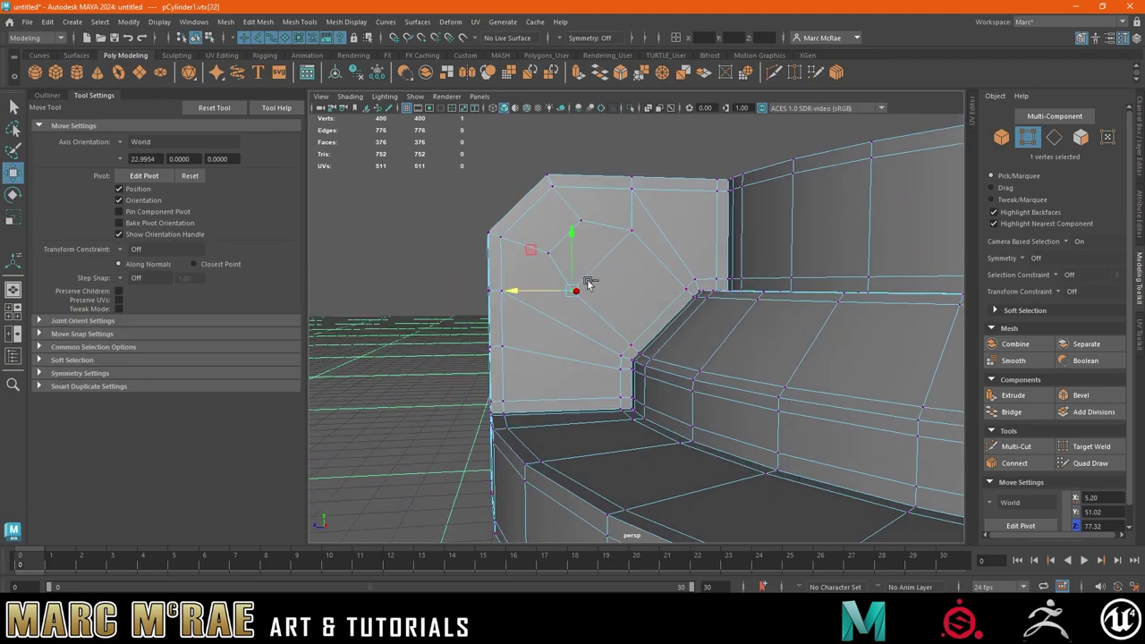
pyautogui.keyDown('shift'); pyautogui.click(637, 233); pyautogui.keyUp('shift')
pyautogui.click(1059, 292)
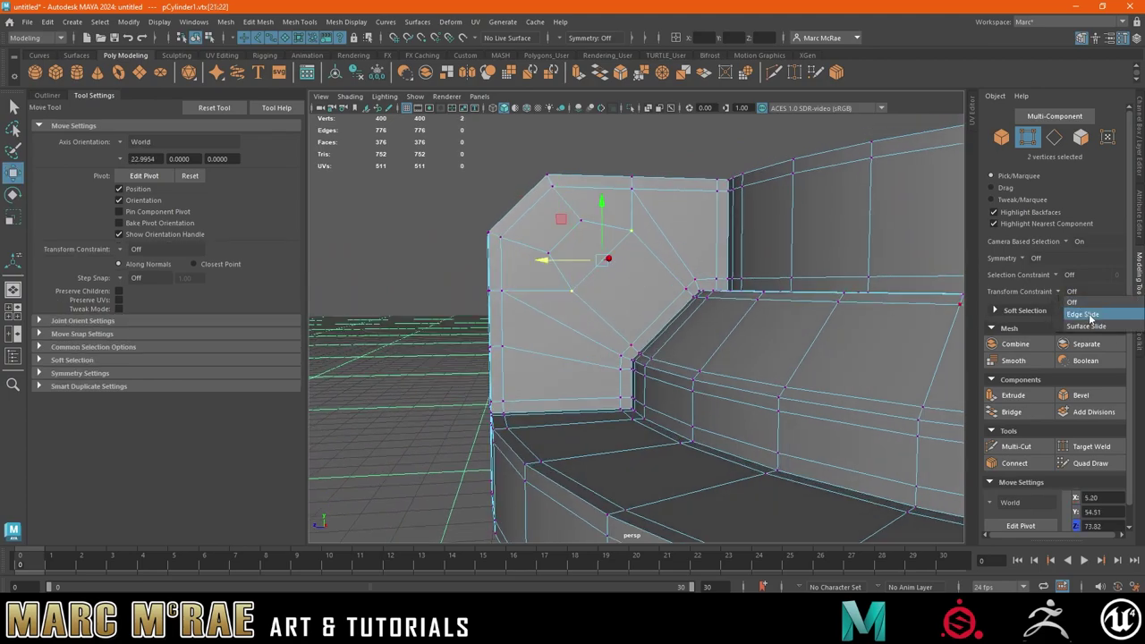
pyautogui.click(1078, 320)
pyautogui.moveTo(565, 226)
pyautogui.mouseDown(button='middle')
pyautogui.moveTo(575, 235)
pyautogui.moveTo(560, 227)
pyautogui.mouseUp(button='middle')
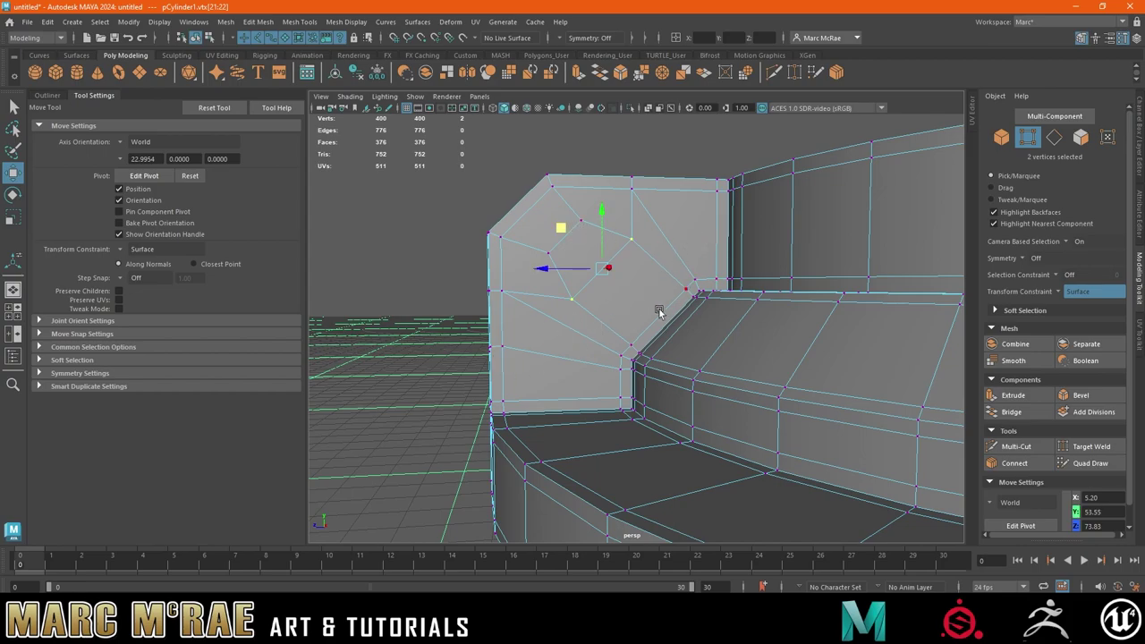
pyautogui.keyDown('alt'); pyautogui.moveTo(577, 332); pyautogui.dragTo(640, 330); pyautogui.keyUp('alt')
# - Return to Object Mode, frame the model, and select the stair mesh
pyautogui.moveTo(629, 260); pyautogui.dragTo(671, 238, button='right')
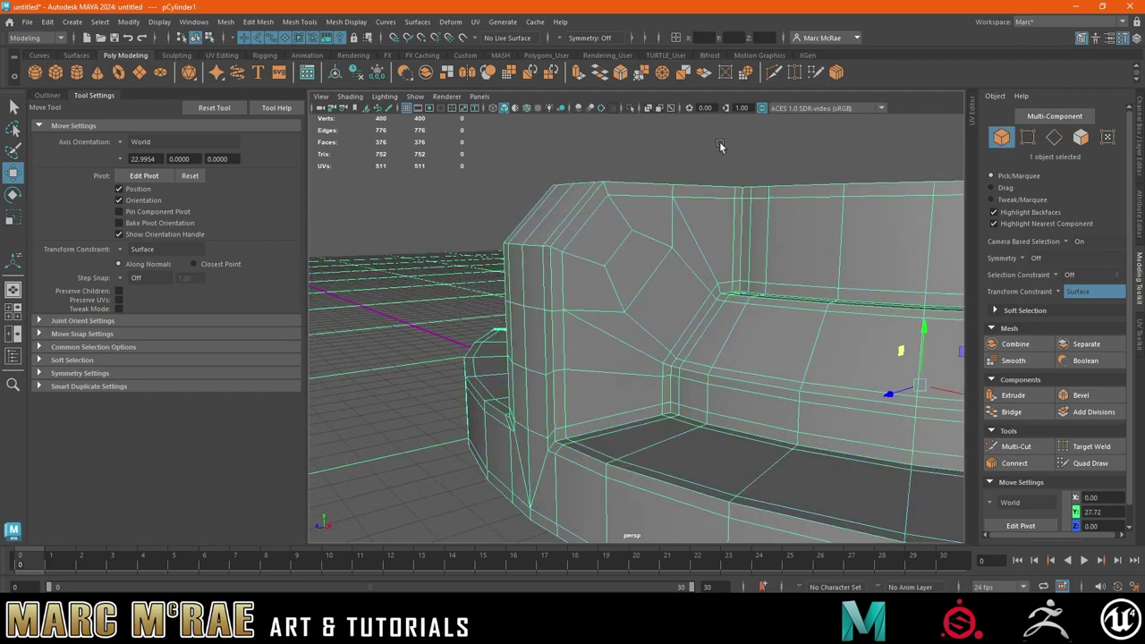
pyautogui.click(721, 170)
pyautogui.click(714, 228)
pyautogui.press('f')
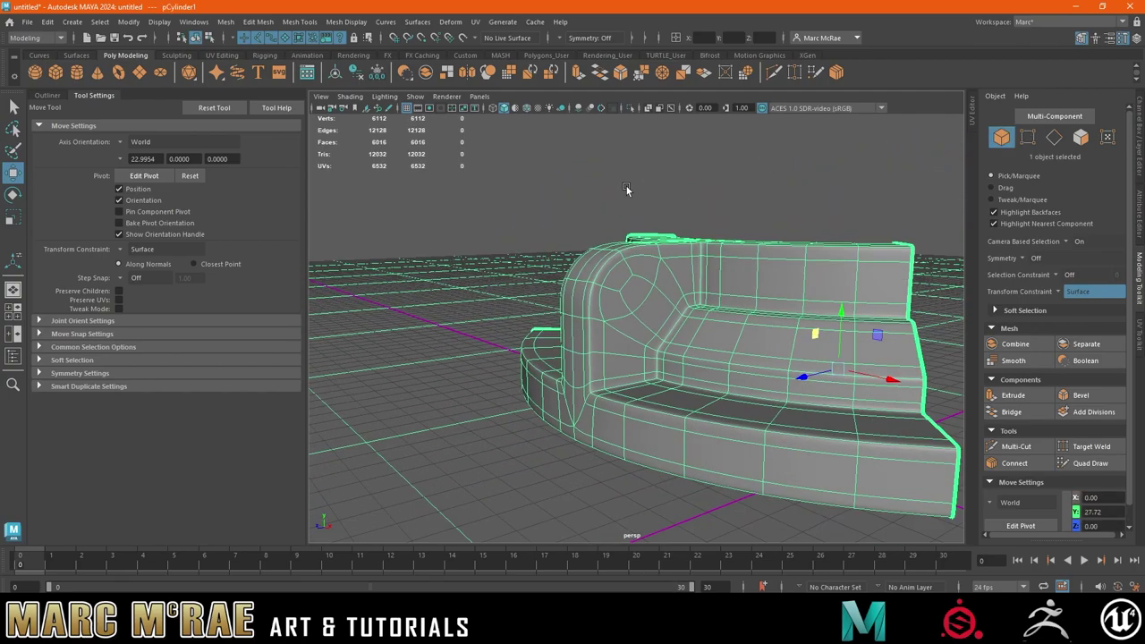
pyautogui.click(901, 224)
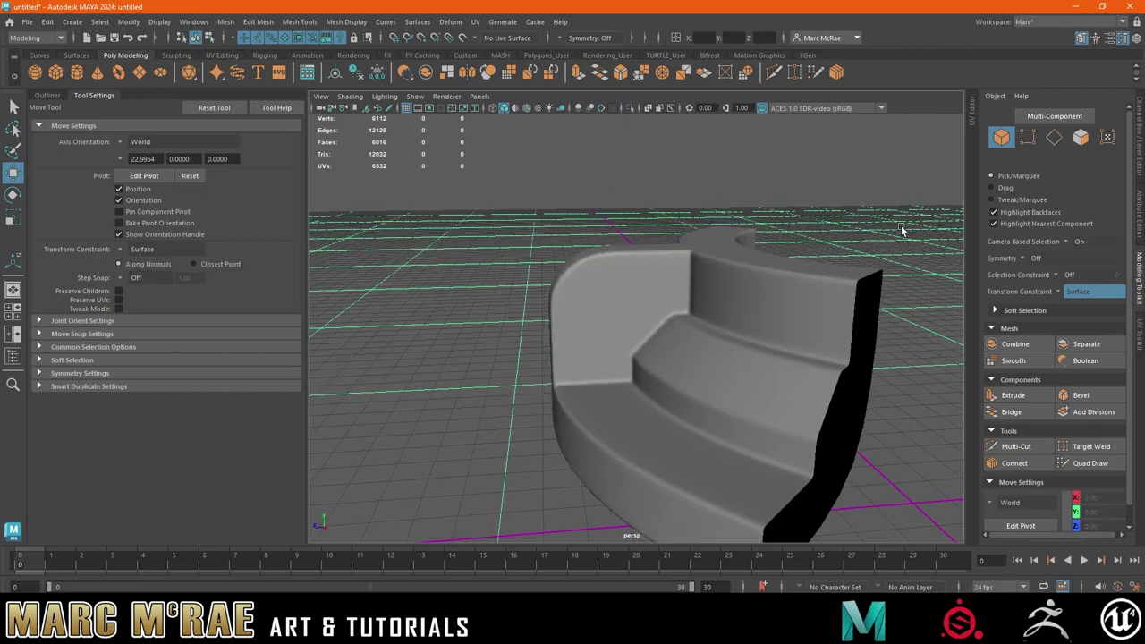
pyautogui.moveTo(900, 225)
pyautogui.keyDown('alt'); pyautogui.mouseDown()
pyautogui.moveTo(767, 291)
pyautogui.moveTo(632, 310)
pyautogui.moveTo(470, 307)
pyautogui.mouseUp(); pyautogui.keyUp('alt')
pyautogui.click(677, 308)
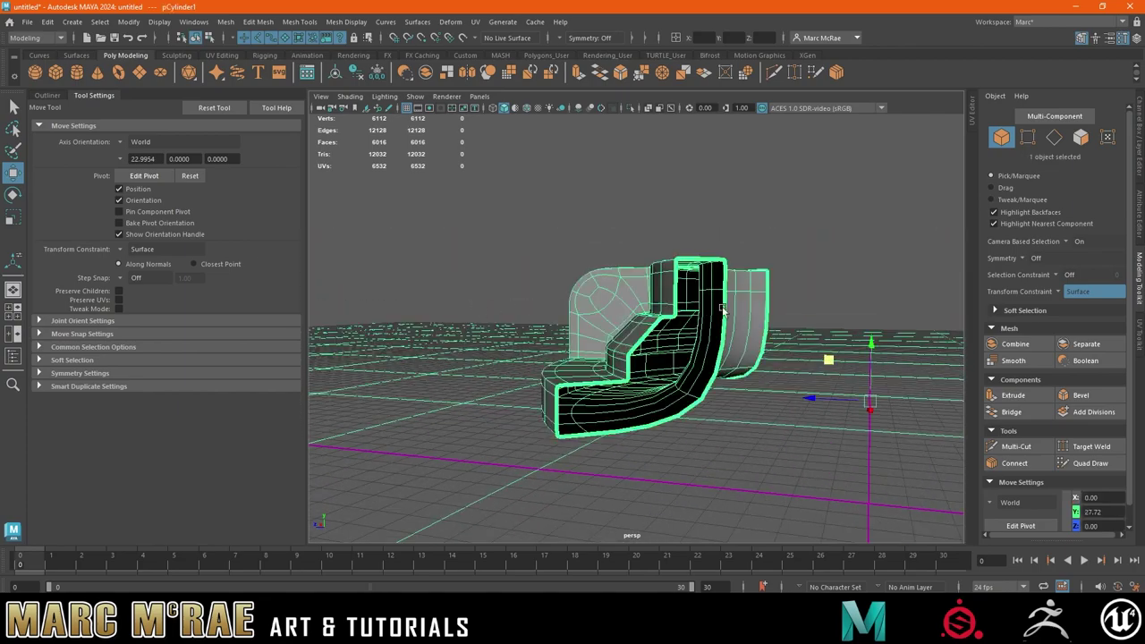
# - Bevel the 12 rear end-face border edges with a Fraction of about 0.08
pyautogui.keyDown('alt'); pyautogui.moveTo(747, 326); pyautogui.dragTo(731, 284); pyautogui.keyUp('alt')
pyautogui.moveTo(731, 283); pyautogui.dragTo(736, 247, button='right')
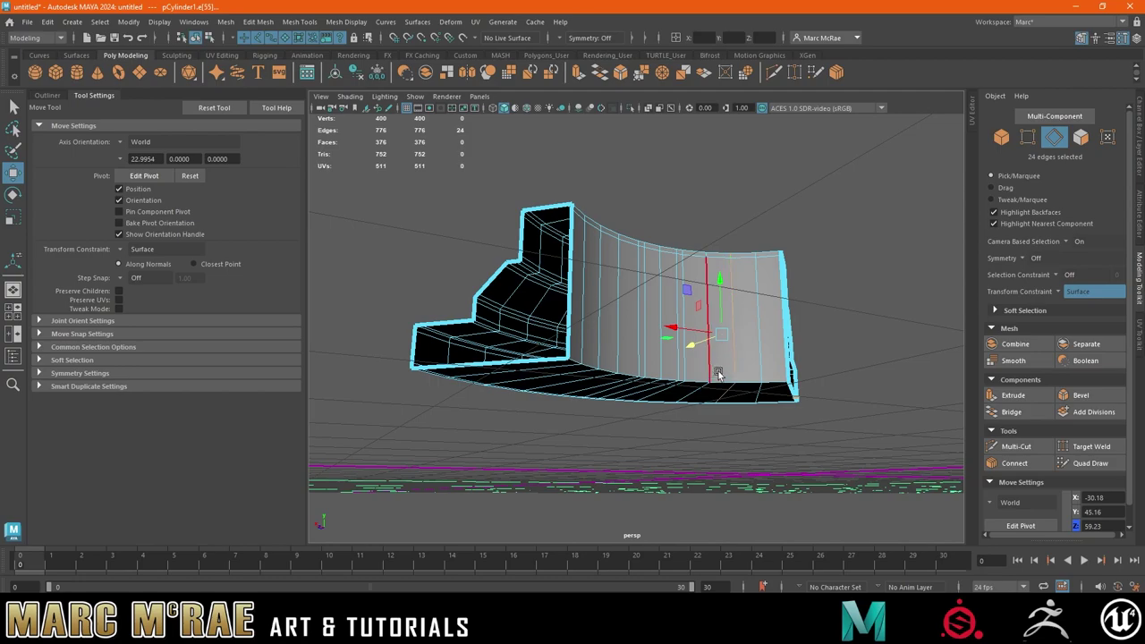
pyautogui.click(620, 73)
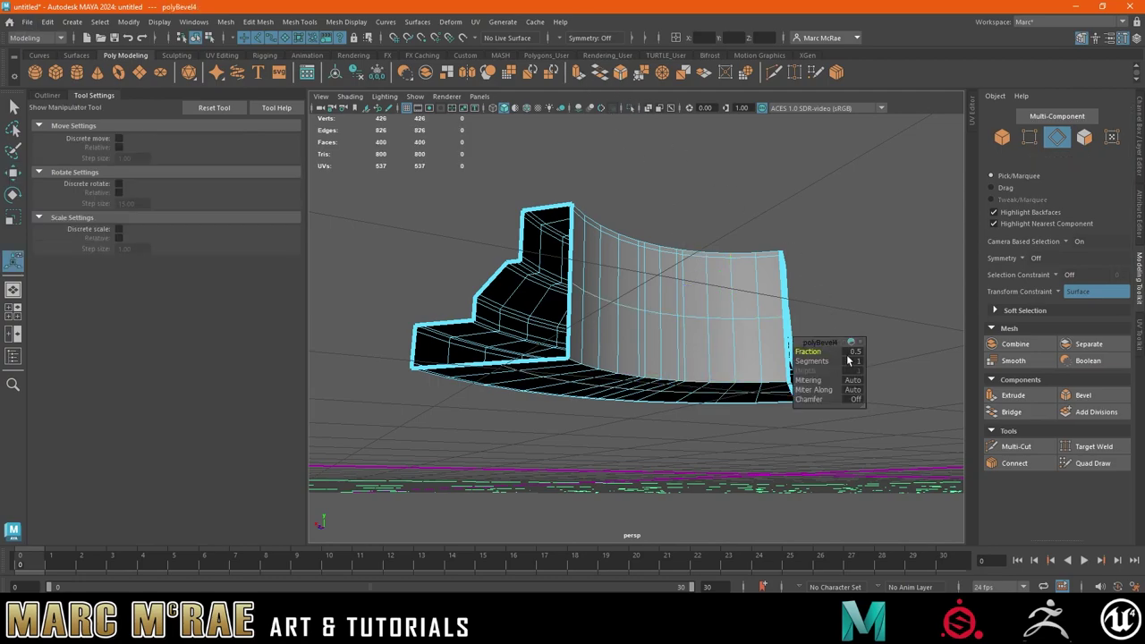
pyautogui.moveTo(831, 356); pyautogui.dragTo(831, 356)
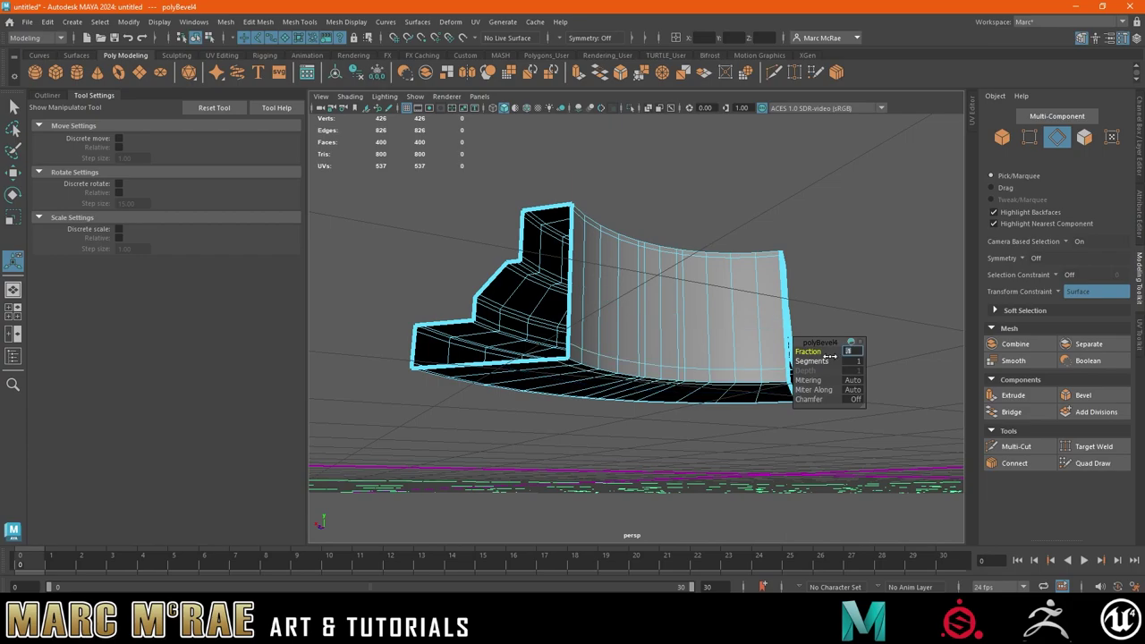
pyautogui.moveTo(830, 356); pyautogui.dragTo(831, 356)
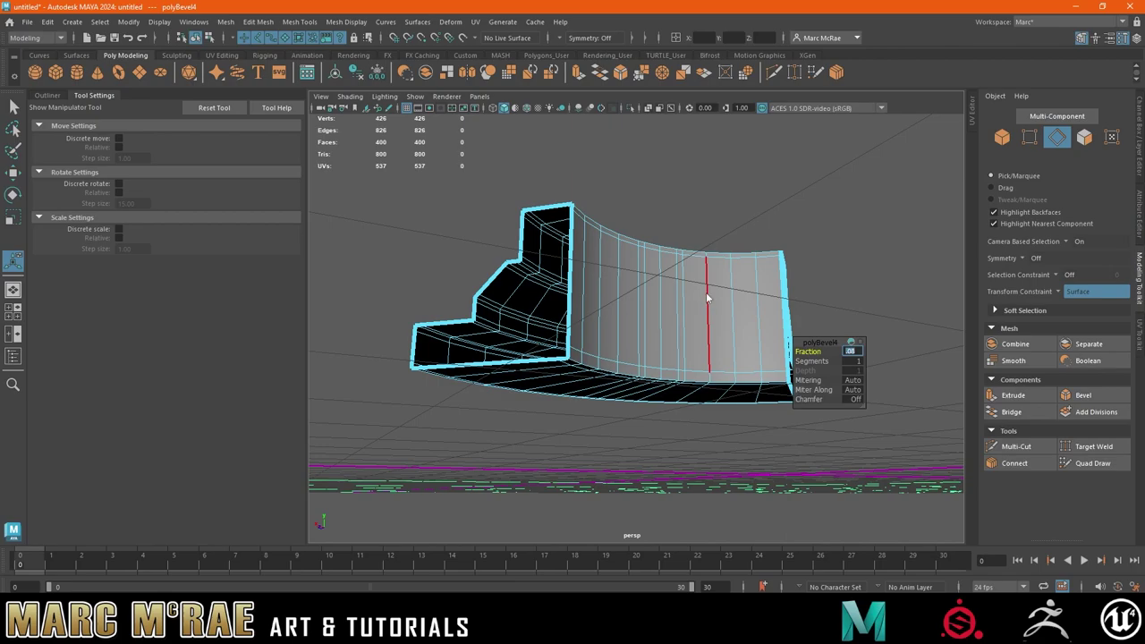
pyautogui.moveTo(708, 288)
pyautogui.mouseDown(button='right')
pyautogui.moveTo(762, 246)
pyautogui.moveTo(707, 317)
pyautogui.mouseUp(button='right')
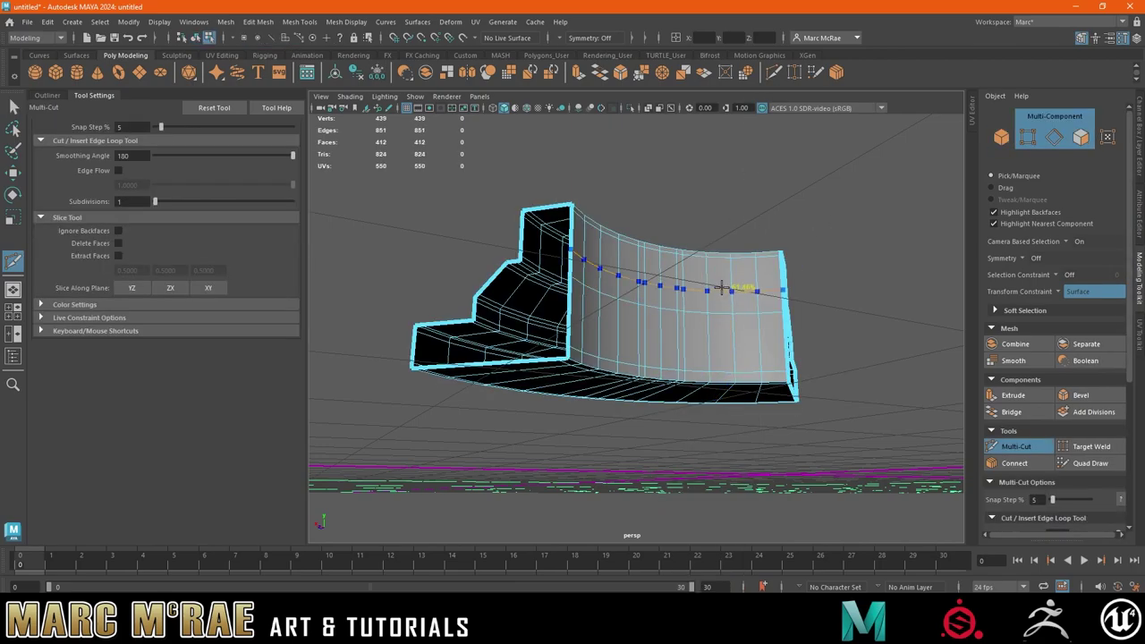
# - Cut two edge loops across the curved stair wall
pyautogui.keyDown('ctrl'); pyautogui.click(712, 329); pyautogui.keyUp('ctrl')
pyautogui.moveTo(713, 339)
pyautogui.keyDown('alt'); pyautogui.mouseDown()
pyautogui.moveTo(778, 358)
pyautogui.moveTo(685, 340)
pyautogui.mouseUp(); pyautogui.keyUp('alt')
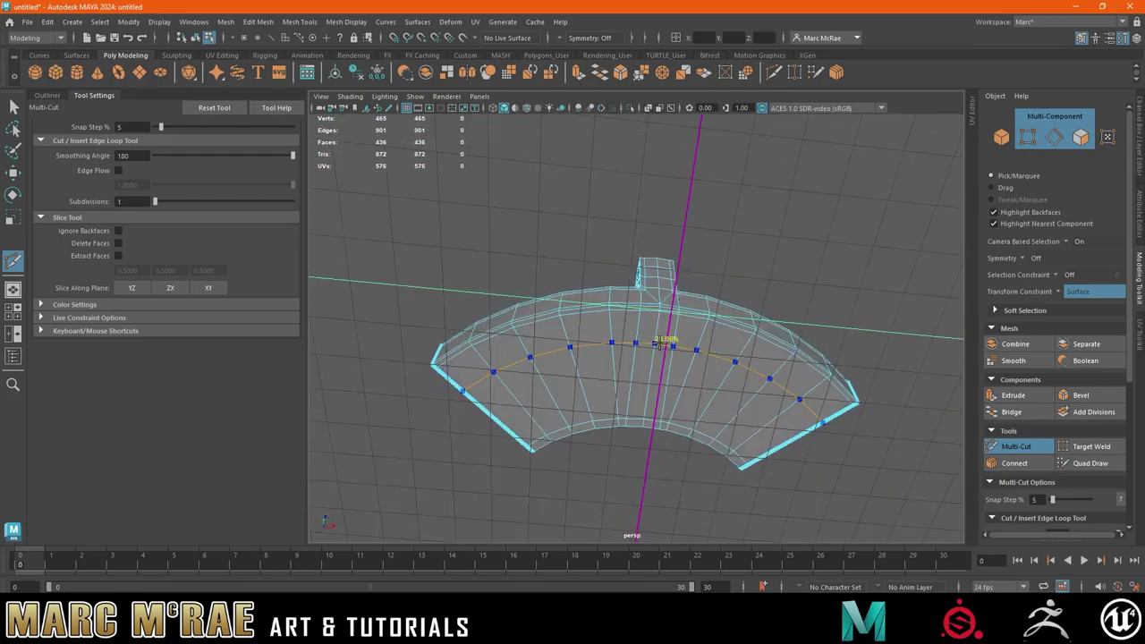
pyautogui.keyDown('ctrl'); pyautogui.click(657, 343); pyautogui.keyUp('ctrl')
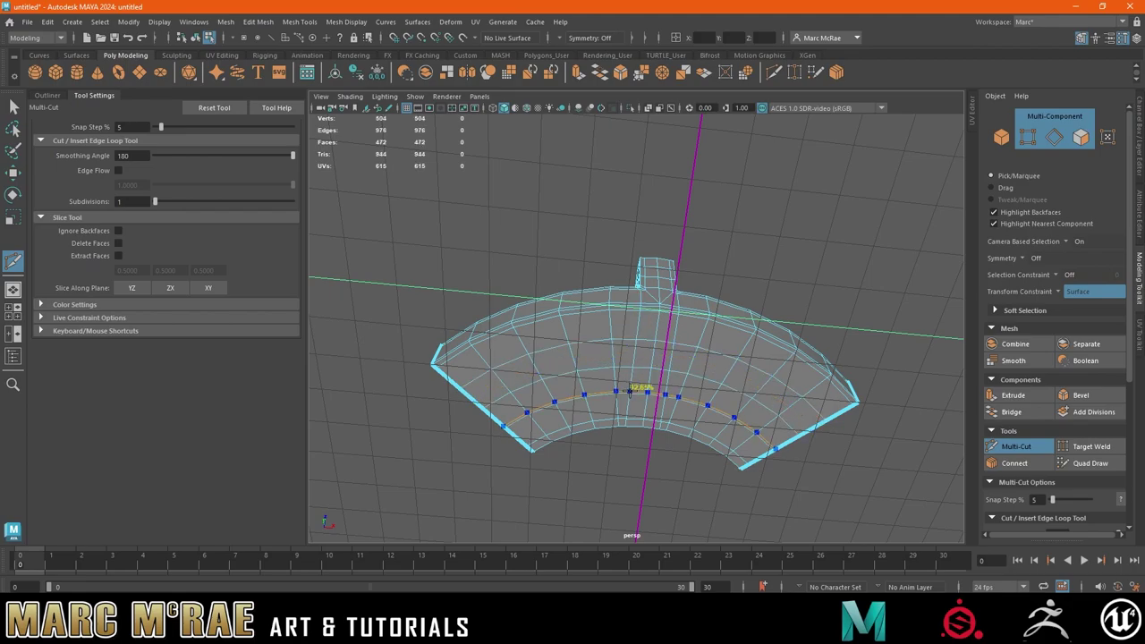
pyautogui.press('q')
pyautogui.moveTo(673, 332); pyautogui.dragTo(771, 265, button='right')
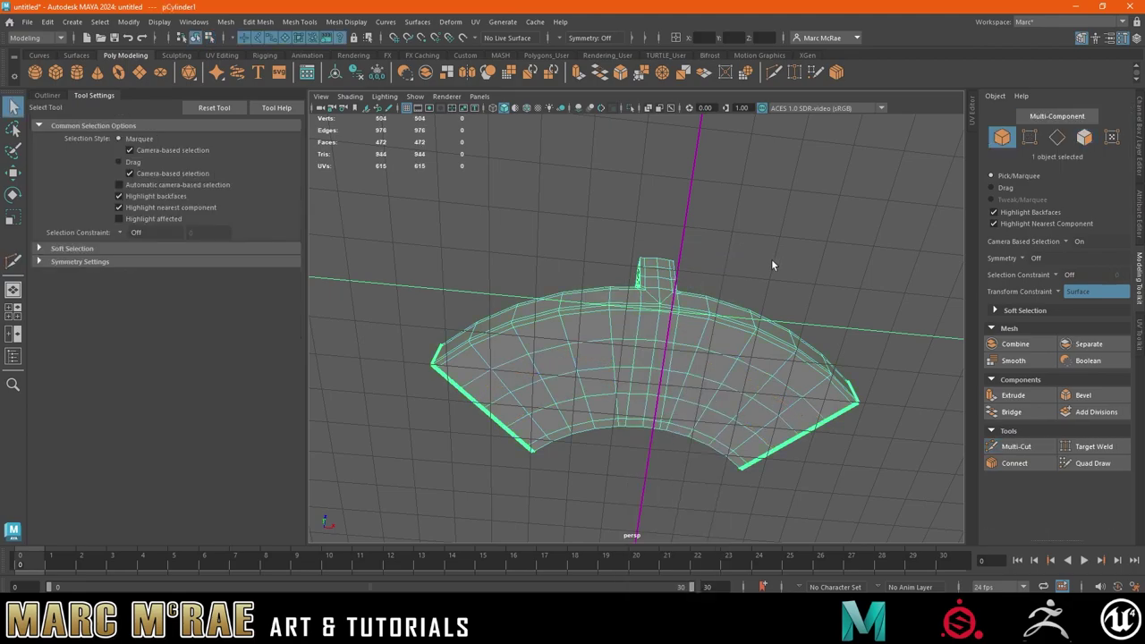
# - Preview the stair mesh smoothed with 3, then return to the cage display with 1
pyautogui.press('3')
pyautogui.click(777, 239)
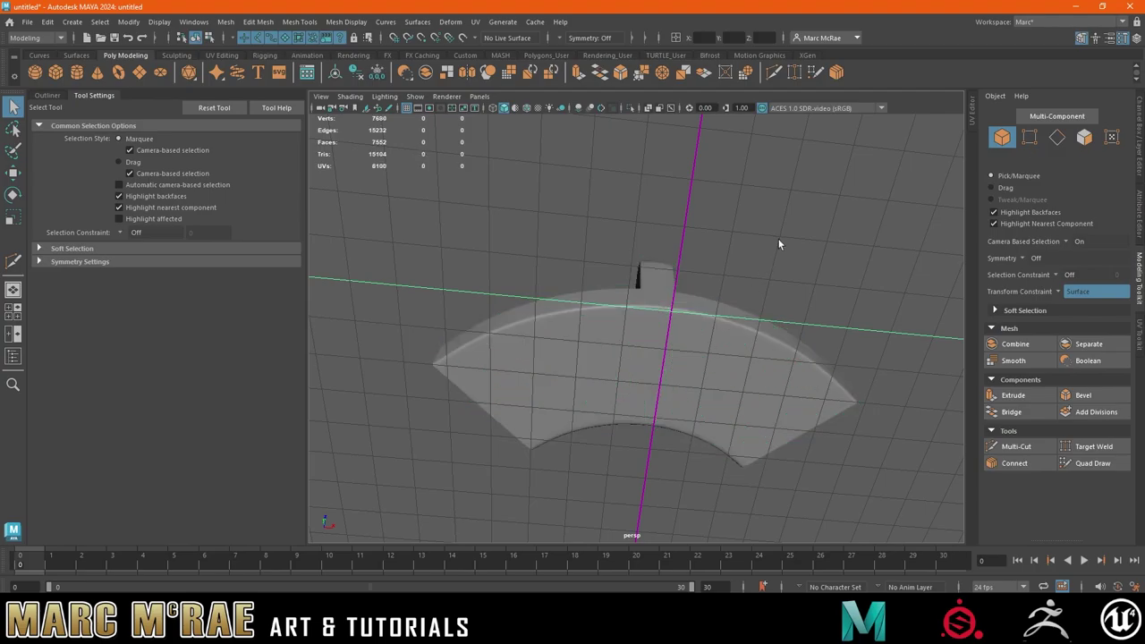
pyautogui.moveTo(778, 243)
pyautogui.keyDown('alt'); pyautogui.mouseDown()
pyautogui.moveTo(705, 353)
pyautogui.moveTo(640, 344)
pyautogui.moveTo(807, 325)
pyautogui.moveTo(786, 298)
pyautogui.moveTo(772, 319)
pyautogui.moveTo(802, 319)
pyautogui.moveTo(675, 322)
pyautogui.mouseUp(); pyautogui.keyUp('alt')
pyautogui.click(763, 317)
pyautogui.scroll(-5, 804, 307)
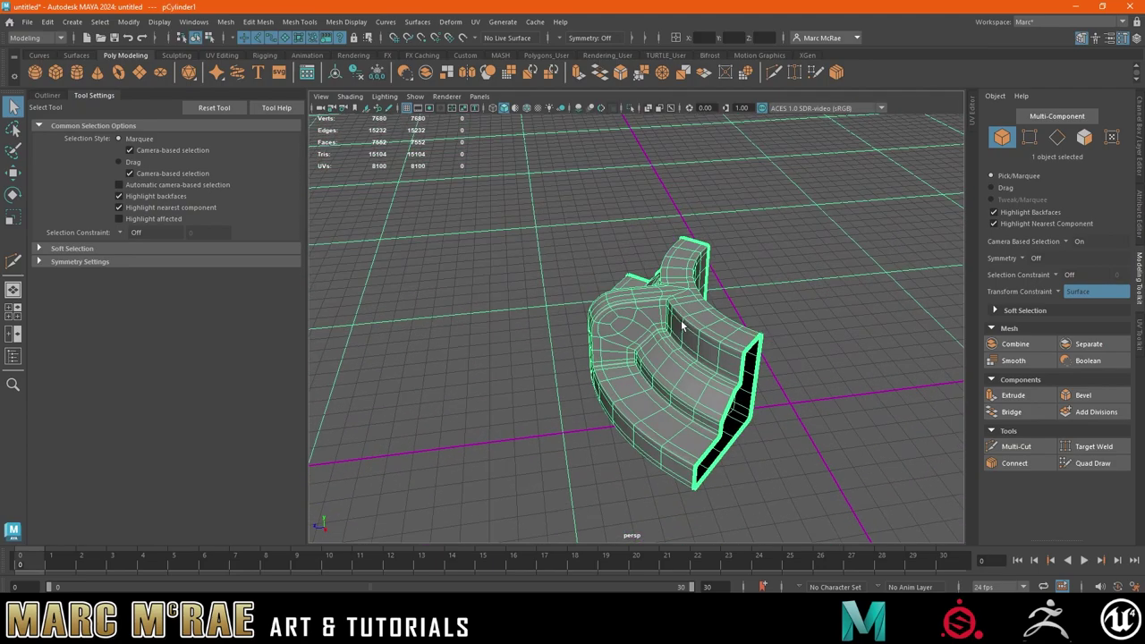
pyautogui.press('w')
pyautogui.press('1')
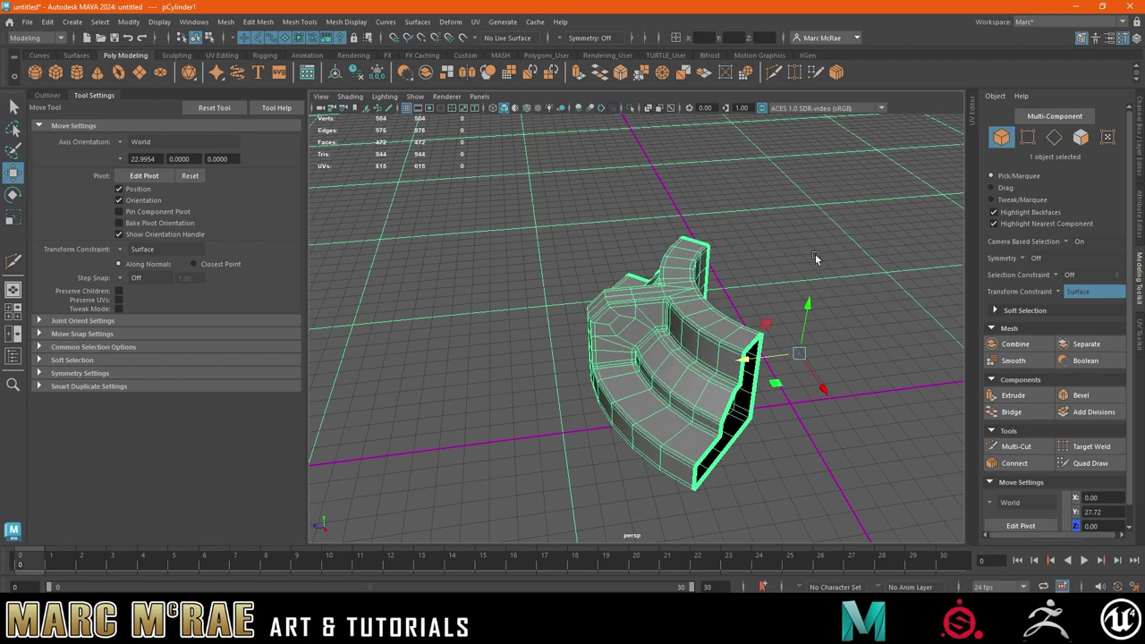
# - Show the Channel Box and reselect the stair mesh for a closer view
pyautogui.moveTo(815, 253)
pyautogui.keyDown('alt'); pyautogui.mouseDown()
pyautogui.moveTo(749, 290)
pyautogui.moveTo(660, 284)
pyautogui.mouseUp(); pyautogui.keyUp('alt')
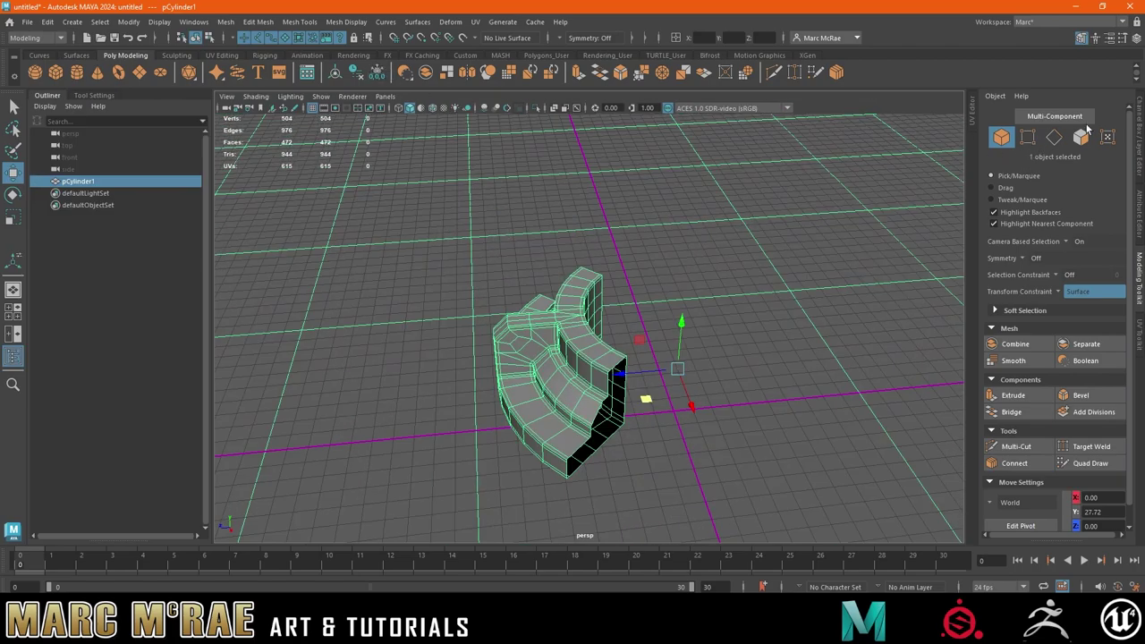
pyautogui.click(1138, 119)
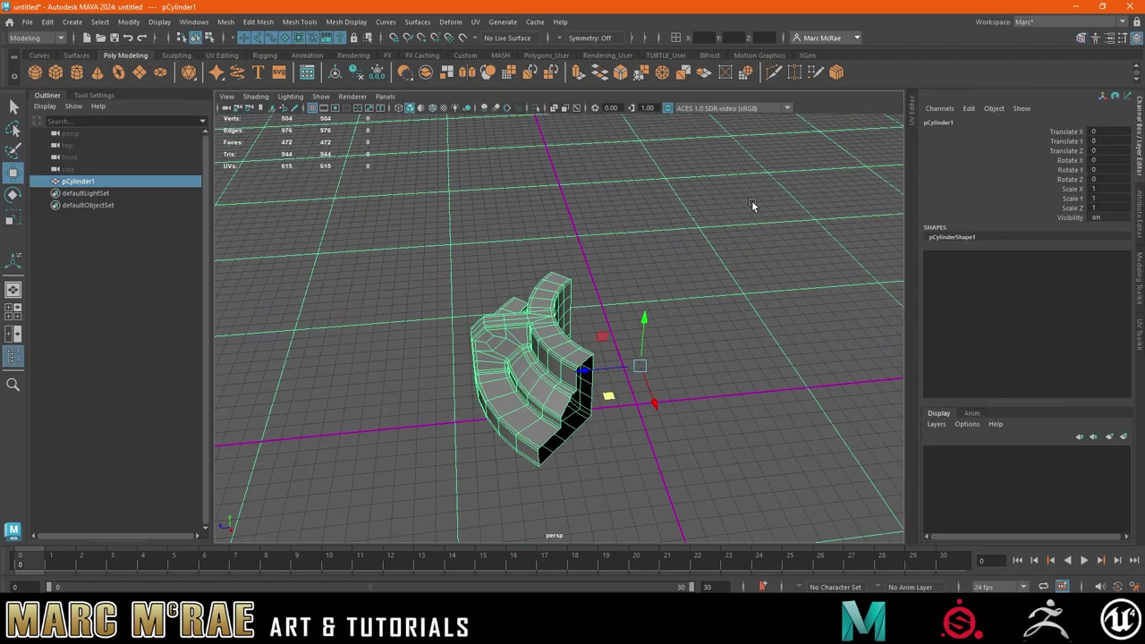
pyautogui.click(693, 204)
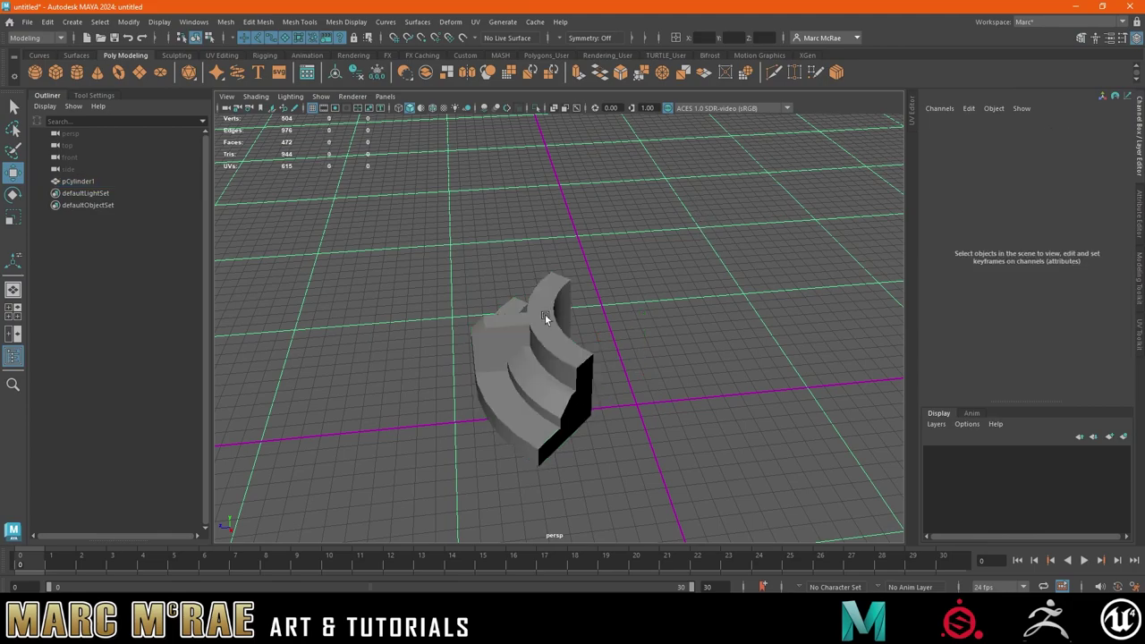
pyautogui.click(545, 320)
pyautogui.scroll(3, 544, 320)
pyautogui.keyDown('alt'); pyautogui.moveTo(545, 321); pyautogui.dragTo(652, 256); pyautogui.keyUp('alt')
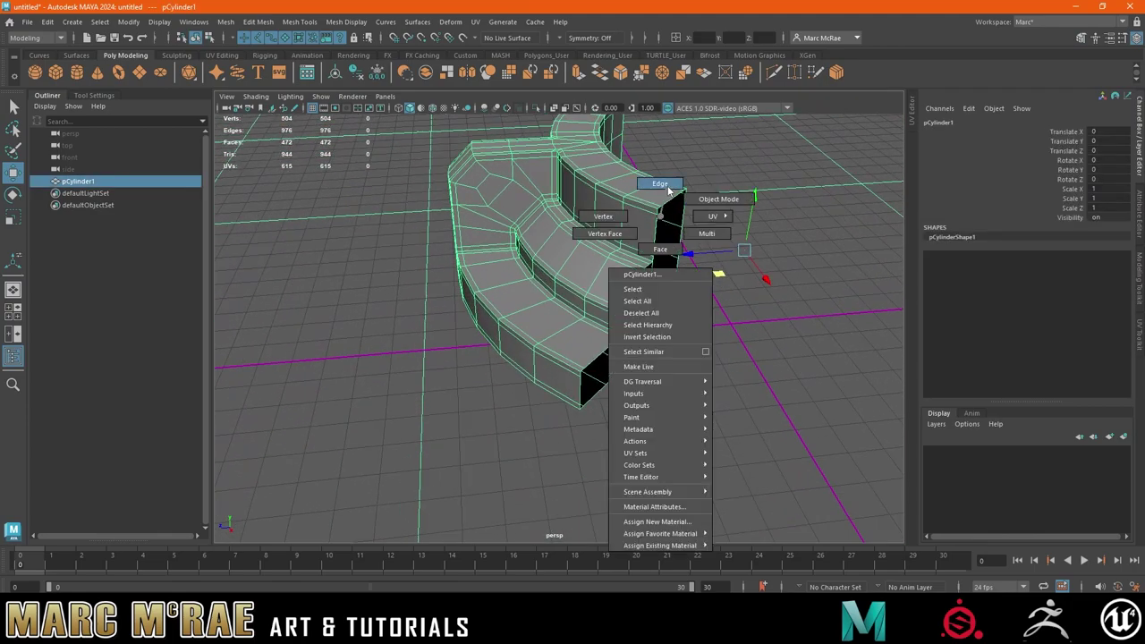
# - Select the end-face edges, try a move, and undo it
pyautogui.moveTo(652, 256); pyautogui.dragTo(674, 205, button='right')
pyautogui.click(674, 204)
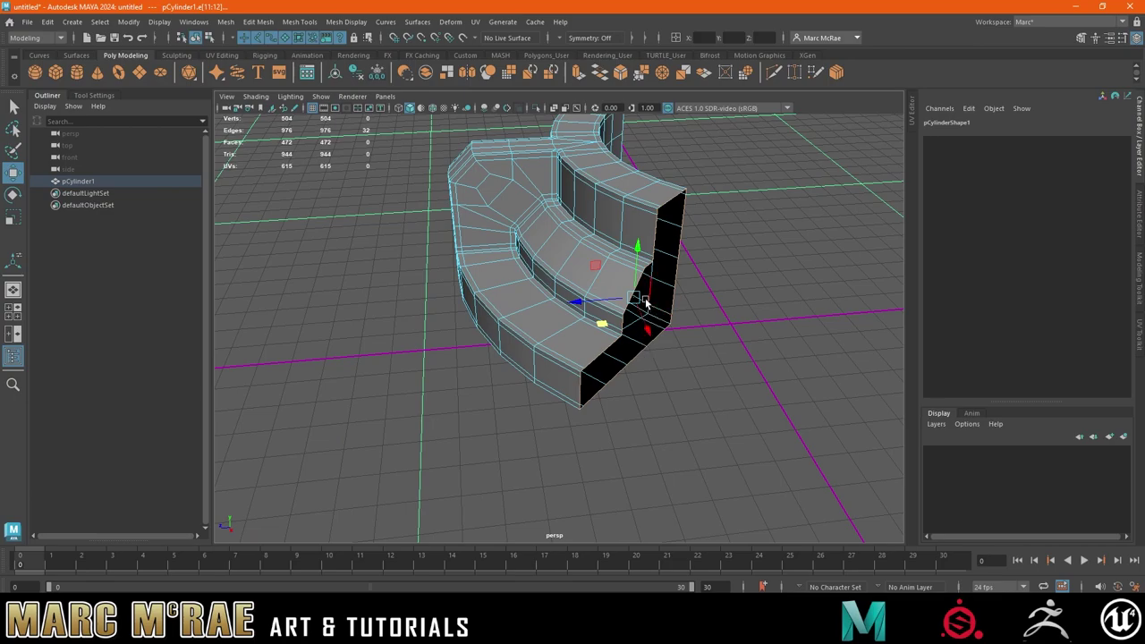
pyautogui.moveTo(638, 324); pyautogui.dragTo(635, 304)
pyautogui.hotkey('ctrl', 'z')
# - Reopen the Modeling Toolkit, set Transform Constraint to Off, and return to Object Mode
pyautogui.click(1136, 270)
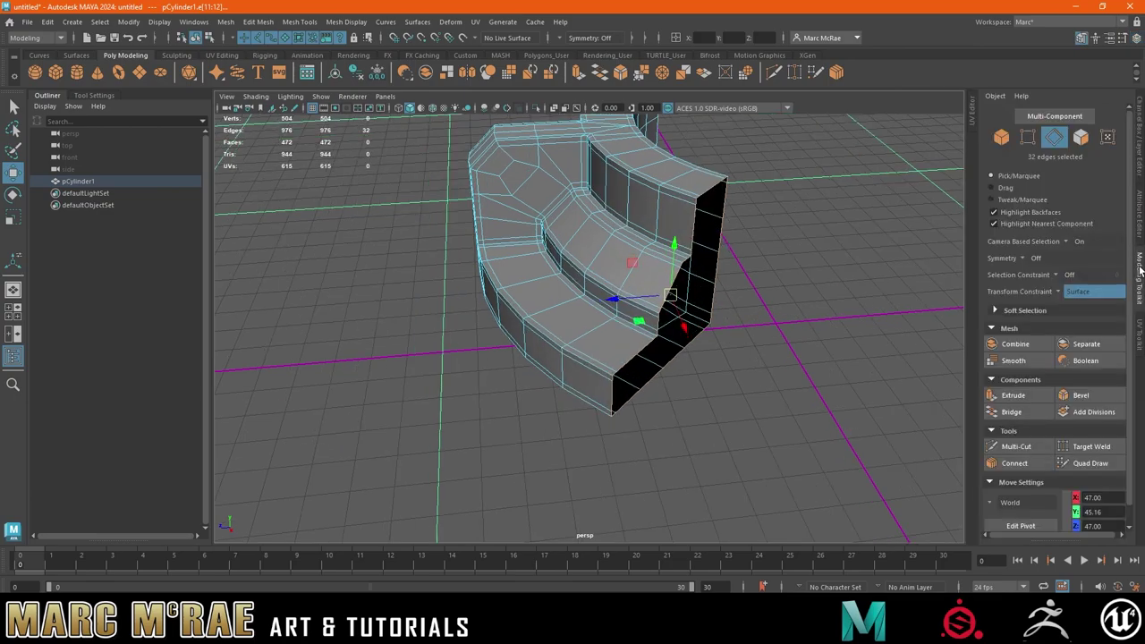
pyautogui.click(1070, 295)
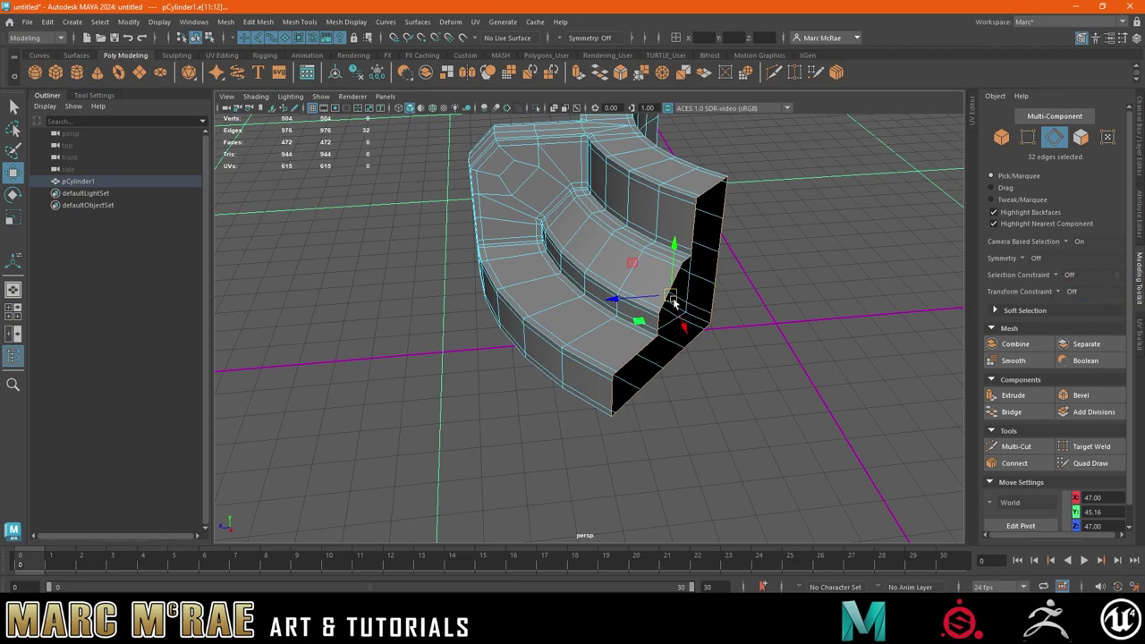
pyautogui.keyDown('alt'); pyautogui.moveTo(623, 255); pyautogui.dragTo(635, 291); pyautogui.keyUp('alt')
pyautogui.click(638, 294)
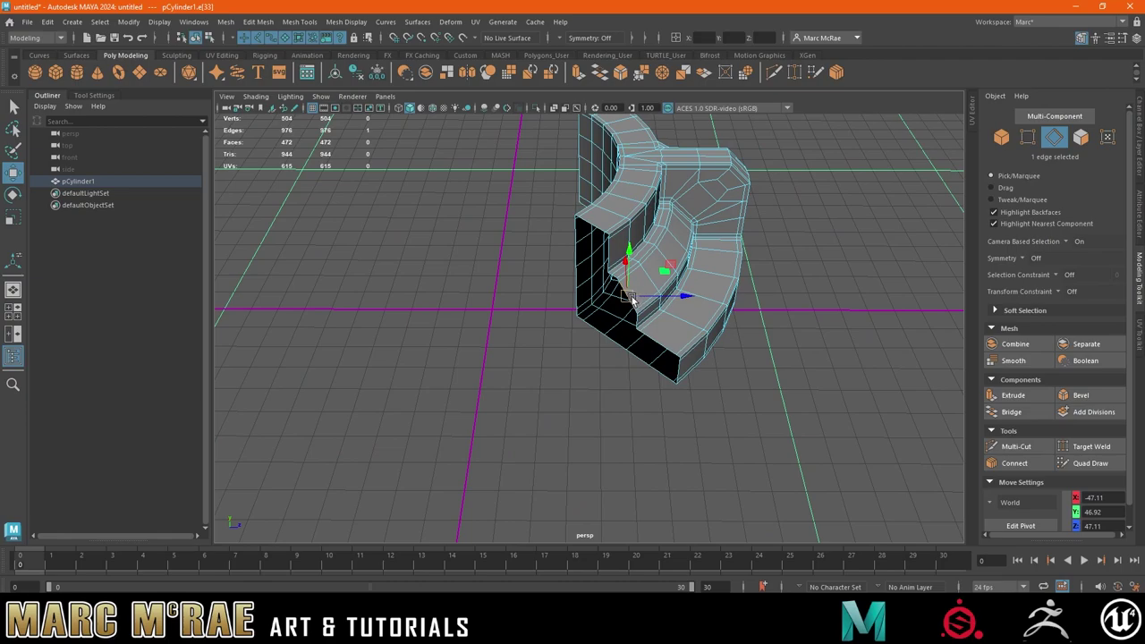
pyautogui.hotkey('ctrl', 'z')
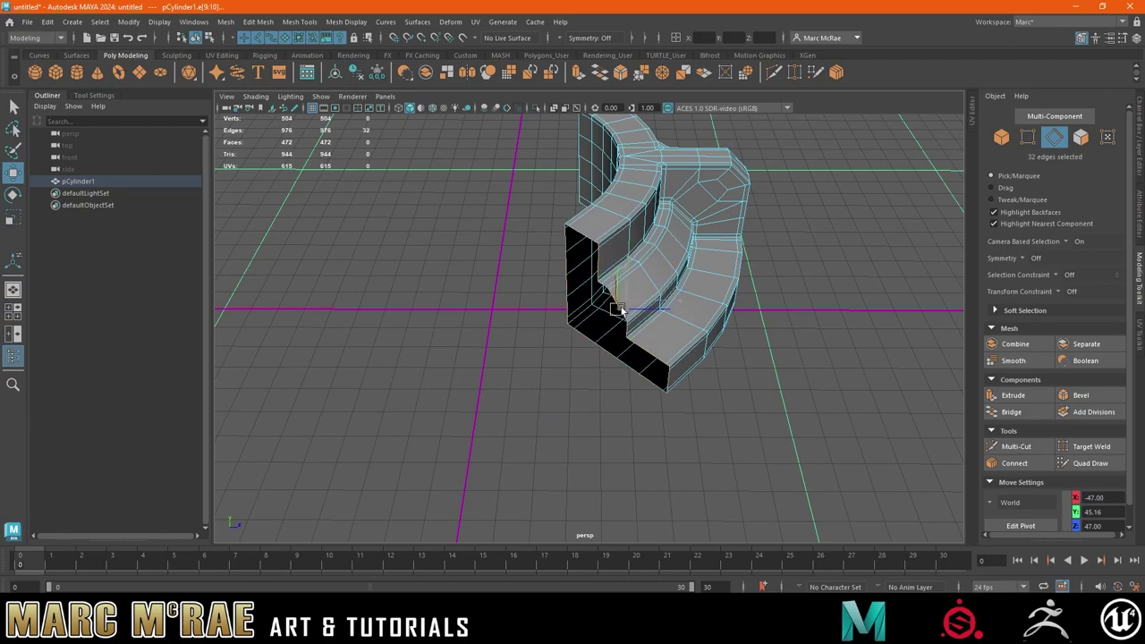
pyautogui.moveTo(619, 310)
pyautogui.keyDown('alt'); pyautogui.mouseDown()
pyautogui.moveTo(629, 311)
pyautogui.moveTo(614, 310)
pyautogui.mouseUp(); pyautogui.keyUp('alt')
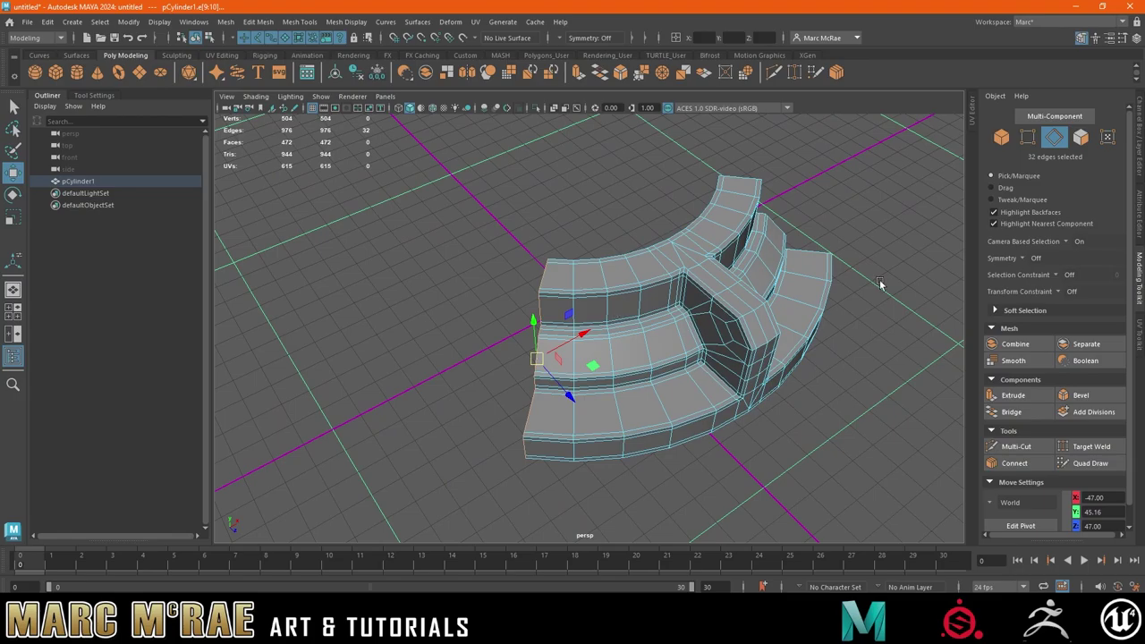
pyautogui.moveTo(800, 300)
pyautogui.keyDown('alt'); pyautogui.mouseDown()
pyautogui.moveTo(668, 277)
pyautogui.moveTo(598, 305)
pyautogui.moveTo(590, 331)
pyautogui.moveTo(686, 231)
pyautogui.moveTo(620, 267)
pyautogui.mouseUp(); pyautogui.keyUp('alt')
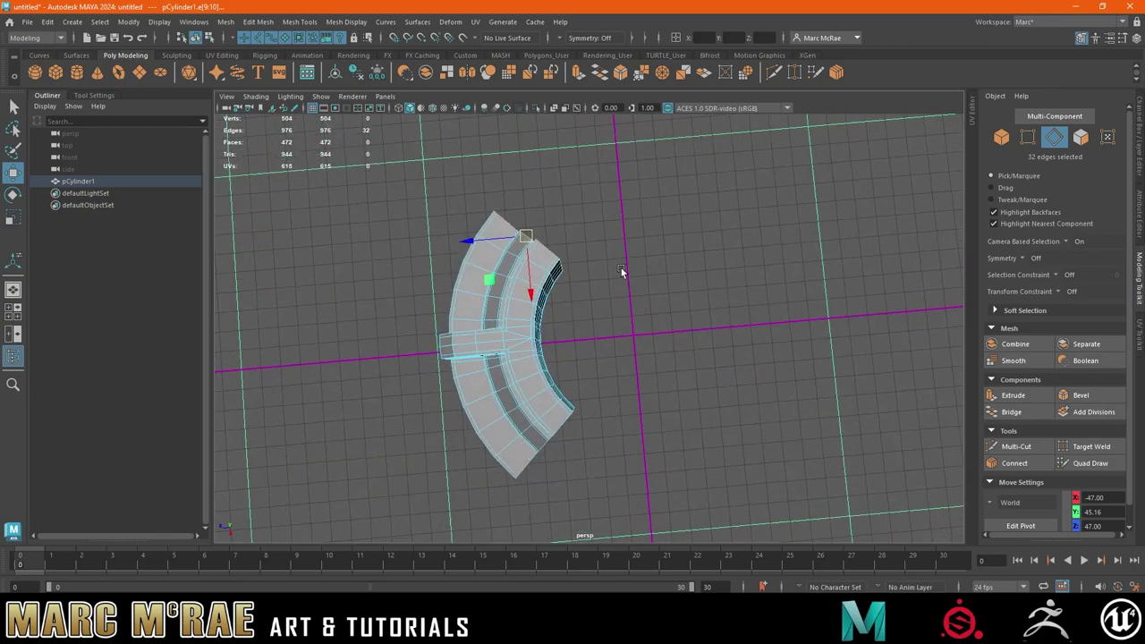
pyautogui.moveTo(622, 265); pyautogui.dragTo(670, 248, button='right')
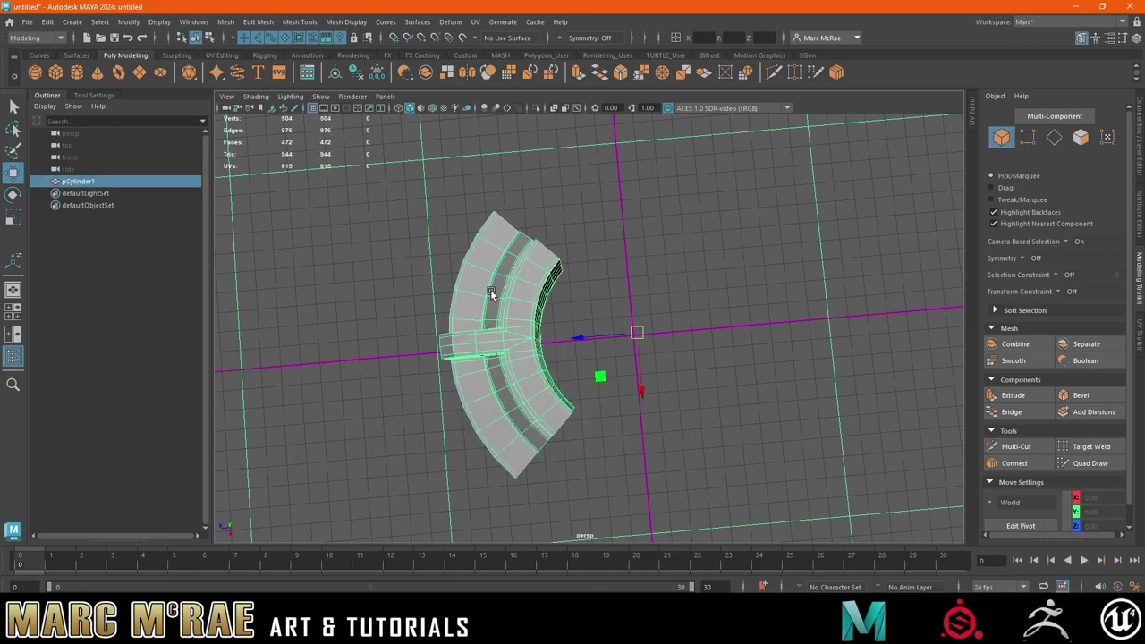
pyautogui.keyDown('alt'); pyautogui.moveTo(652, 303); pyautogui.dragTo(643, 279); pyautogui.keyUp('alt')
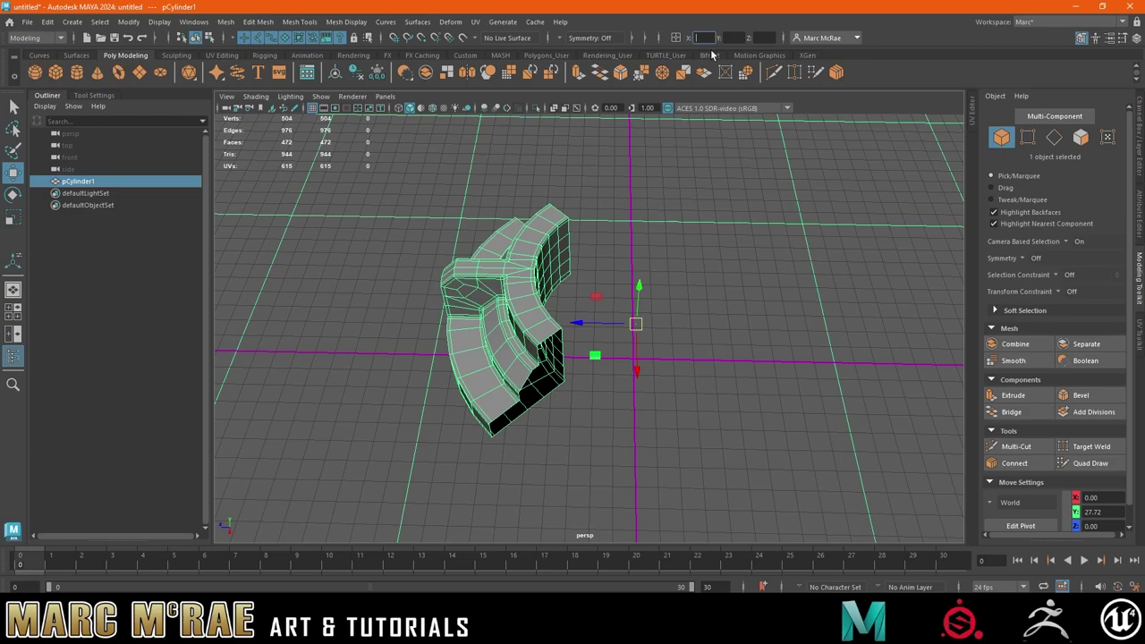
pyautogui.write('0')
pyautogui.press('Return')
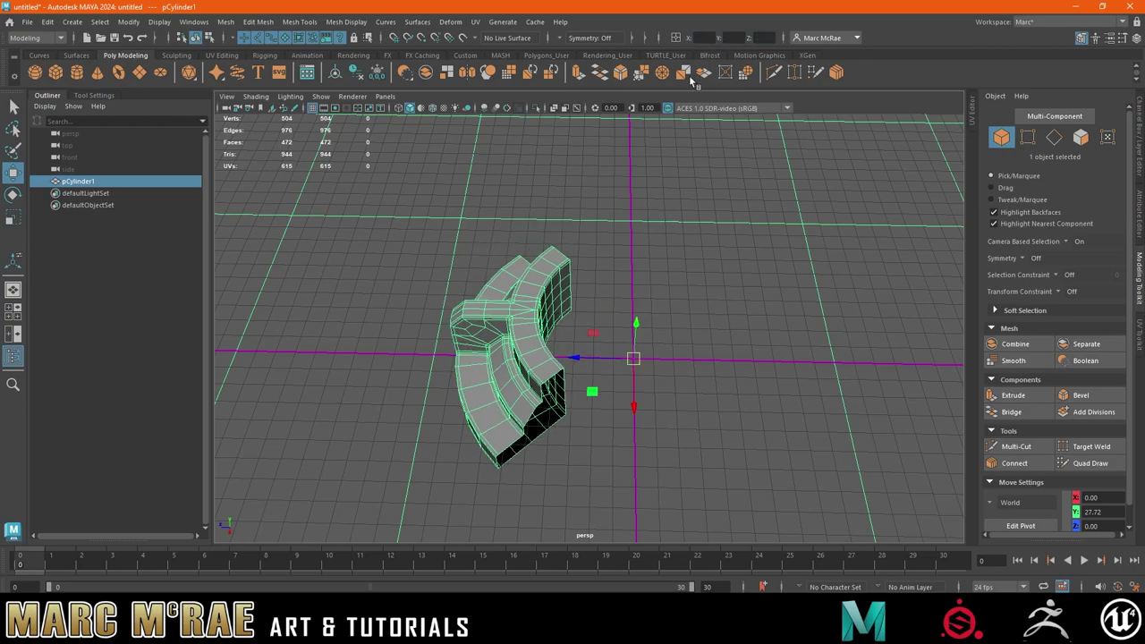
pyautogui.keyDown('alt'); pyautogui.moveTo(631, 334); pyautogui.dragTo(726, 267); pyautogui.keyUp('alt')
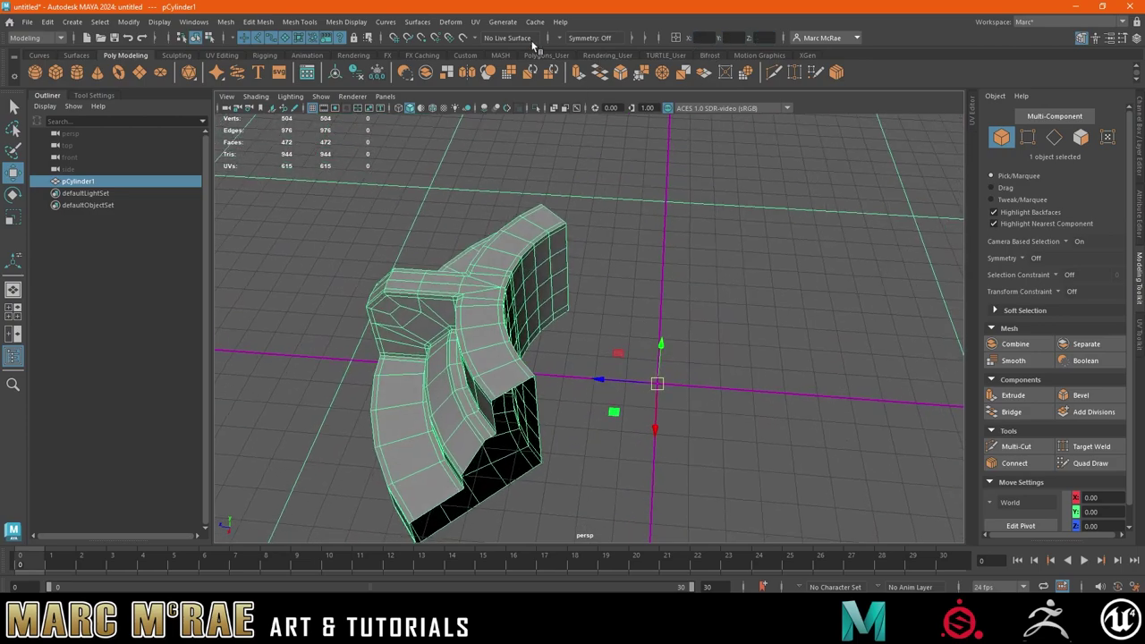
pyautogui.click(740, 315)
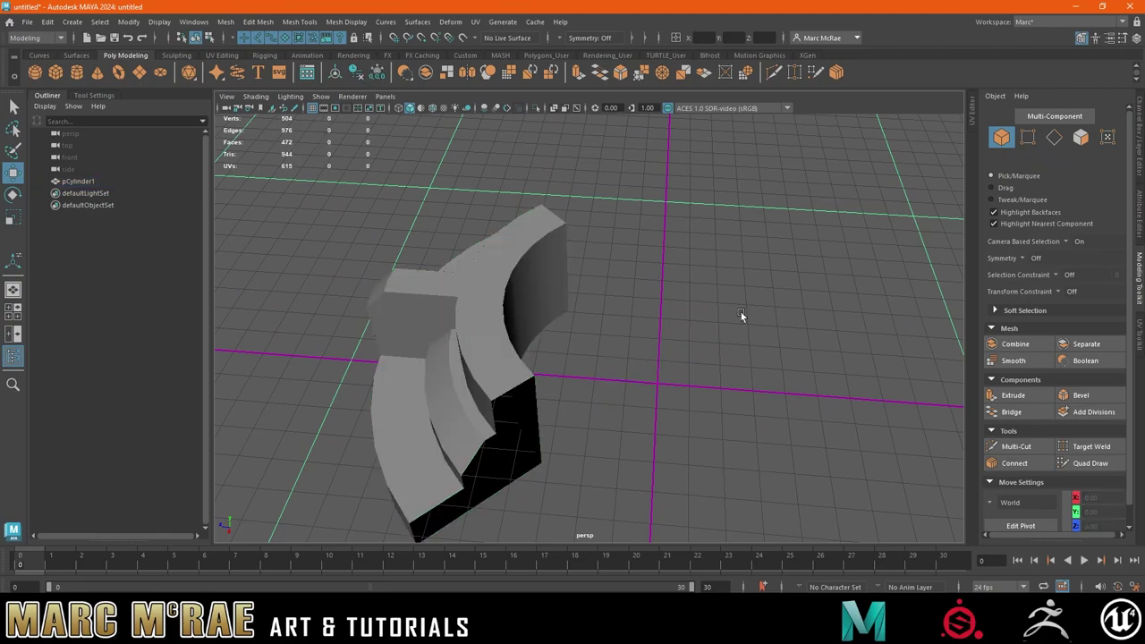
pyautogui.click(534, 329)
pyautogui.press('f')
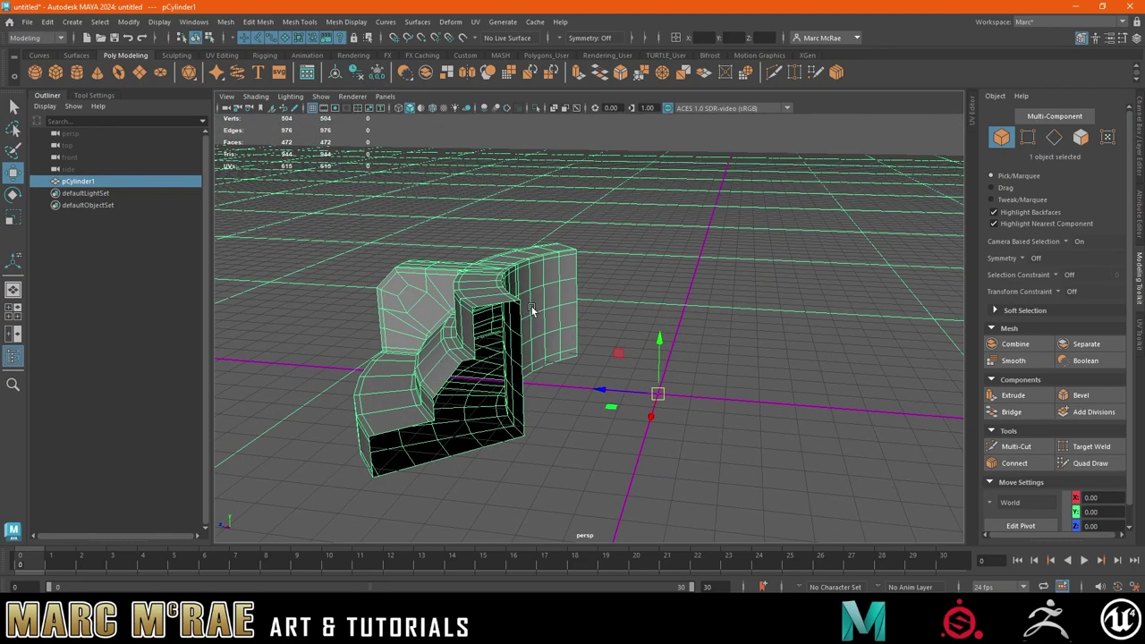
pyautogui.moveTo(531, 309)
pyautogui.keyDown('alt'); pyautogui.mouseDown()
pyautogui.moveTo(559, 314)
pyautogui.moveTo(511, 330)
pyautogui.mouseUp(); pyautogui.keyUp('alt')
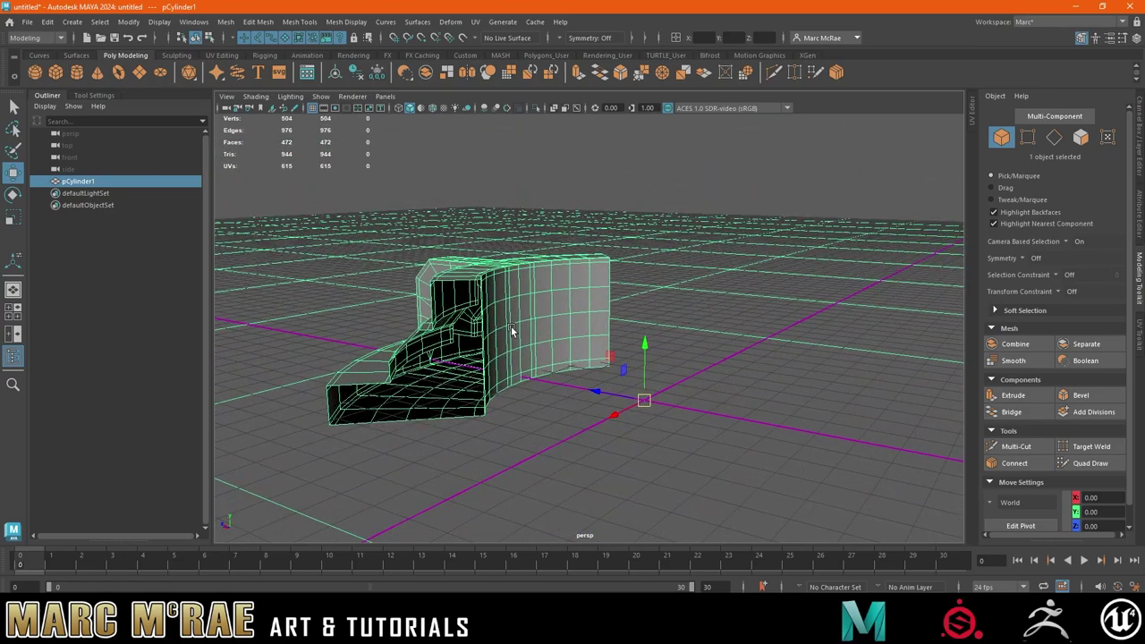
pyautogui.moveTo(542, 332)
pyautogui.keyDown('alt'); pyautogui.mouseDown()
pyautogui.moveTo(482, 377)
pyautogui.moveTo(494, 326)
pyautogui.mouseUp(); pyautogui.keyUp('alt')
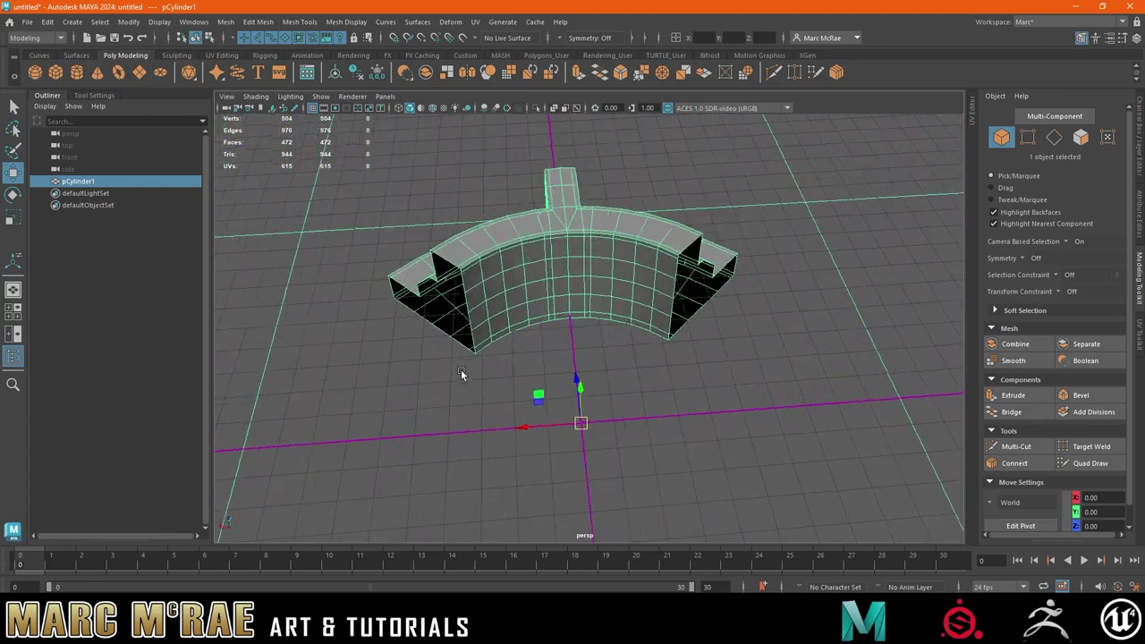
# - Cut a first vertex-to-edge path across the curved wall beneath the raised tab
pyautogui.scroll(3, 493, 326)
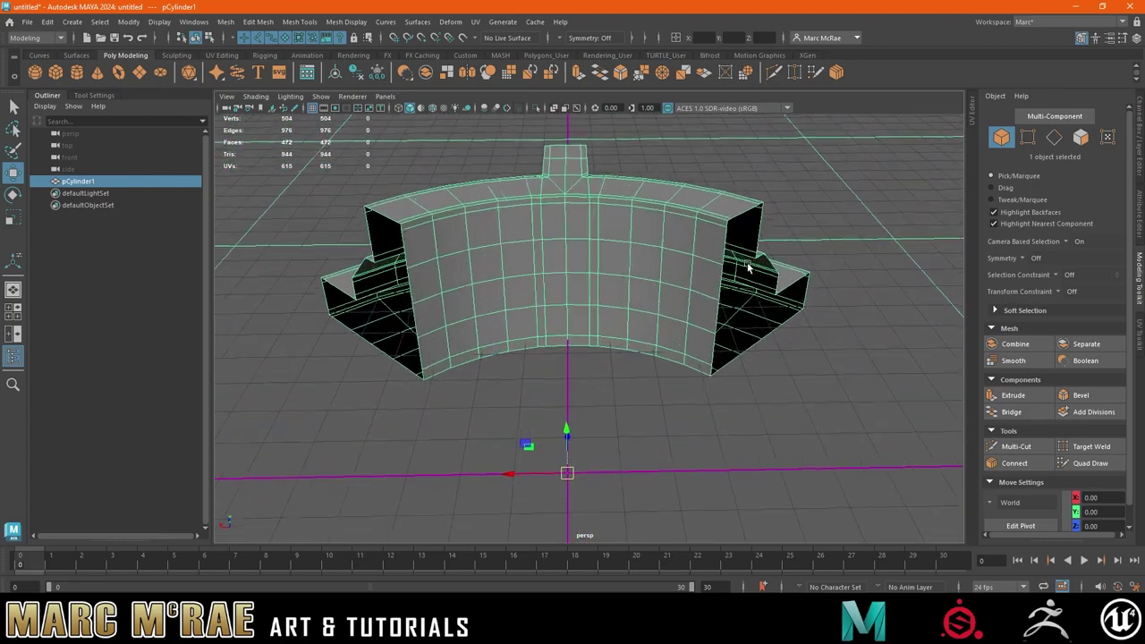
pyautogui.scroll(3, 529, 224)
pyautogui.scroll(2, 634, 310)
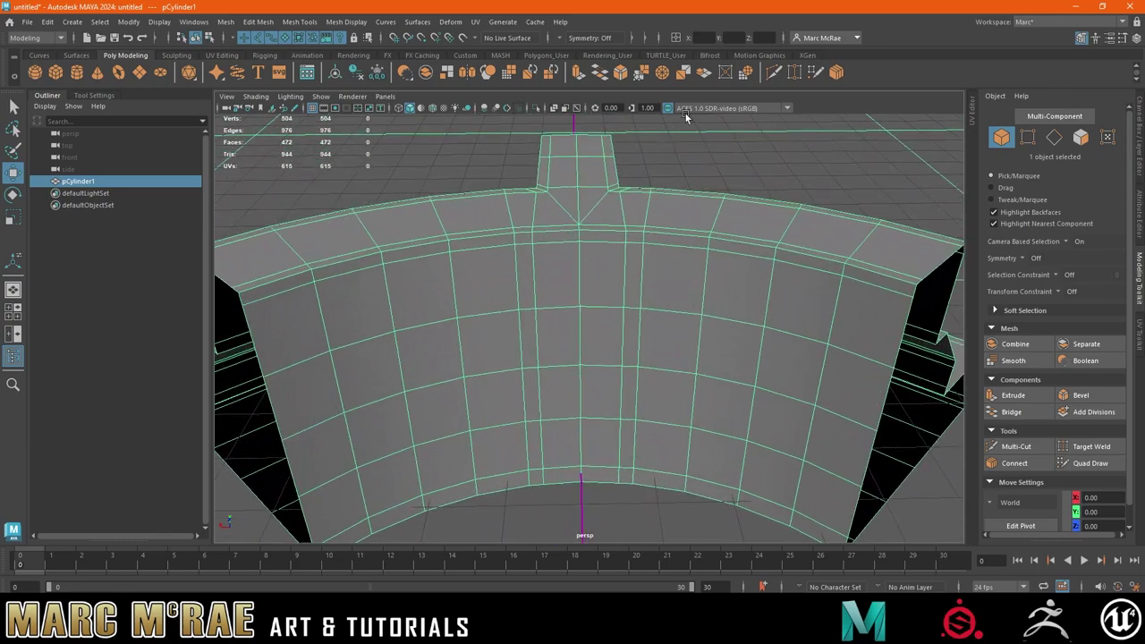
pyautogui.click(774, 72)
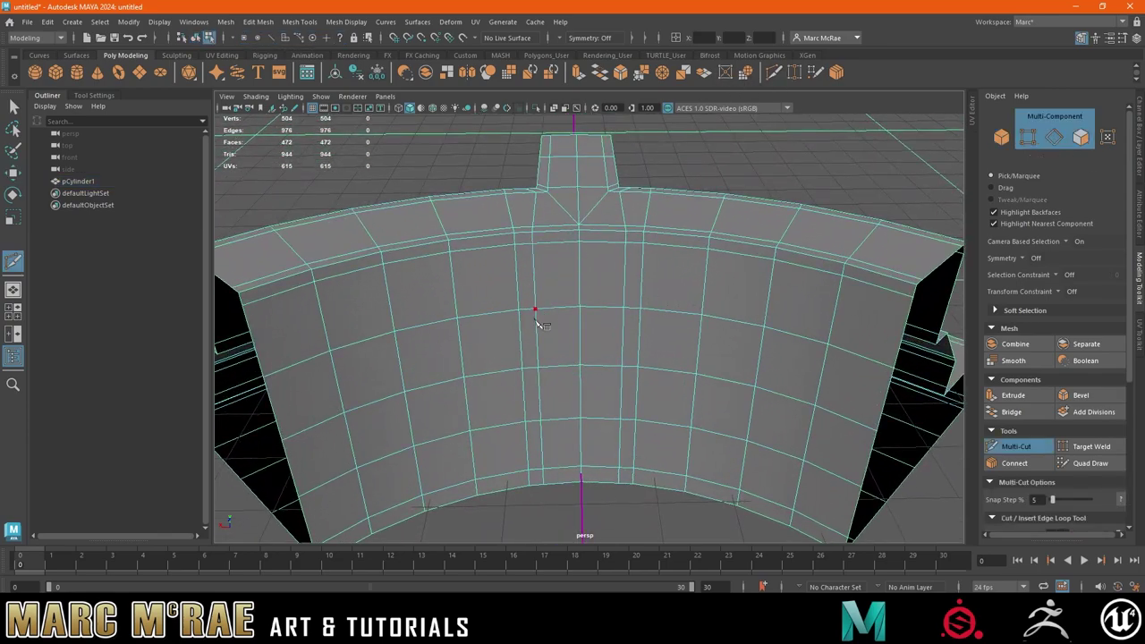
pyautogui.click(526, 348)
pyautogui.click(534, 277)
pyautogui.click(580, 276)
pyautogui.click(518, 311)
pyautogui.rightClick(519, 313)
# - Add a second multi-point cut along the upper edge, reaching 480 faces and 990 edges
pyautogui.scroll(-3, 638, 370)
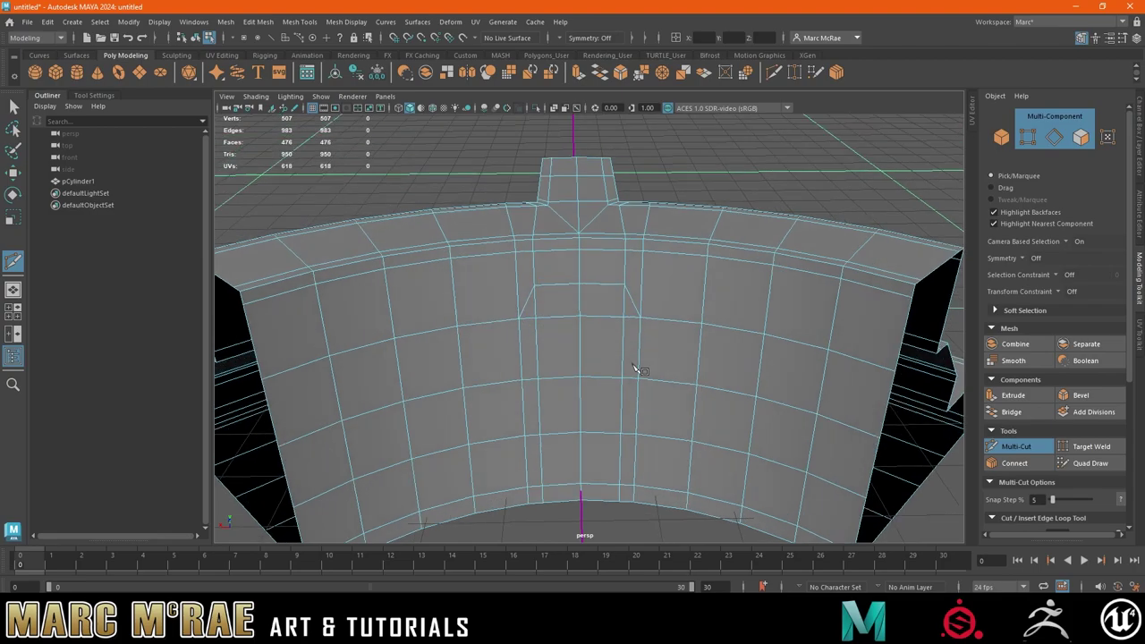
pyautogui.moveTo(638, 370)
pyautogui.keyDown('alt'); pyautogui.mouseDown()
pyautogui.moveTo(674, 340)
pyautogui.moveTo(450, 384)
pyautogui.moveTo(601, 260)
pyautogui.moveTo(616, 313)
pyautogui.moveTo(818, 345)
pyautogui.moveTo(828, 364)
pyautogui.moveTo(823, 316)
pyautogui.mouseUp(); pyautogui.keyUp('alt')
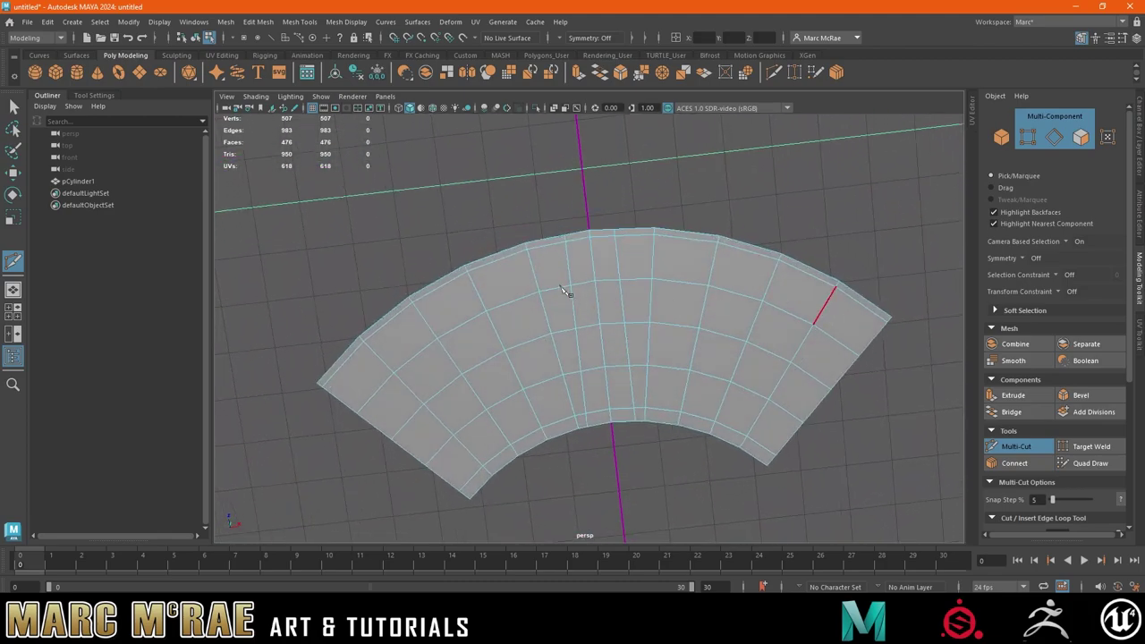
pyautogui.scroll(3, 660, 256)
pyautogui.keyDown('alt'); pyautogui.moveTo(659, 255); pyautogui.dragTo(613, 343); pyautogui.keyUp('alt')
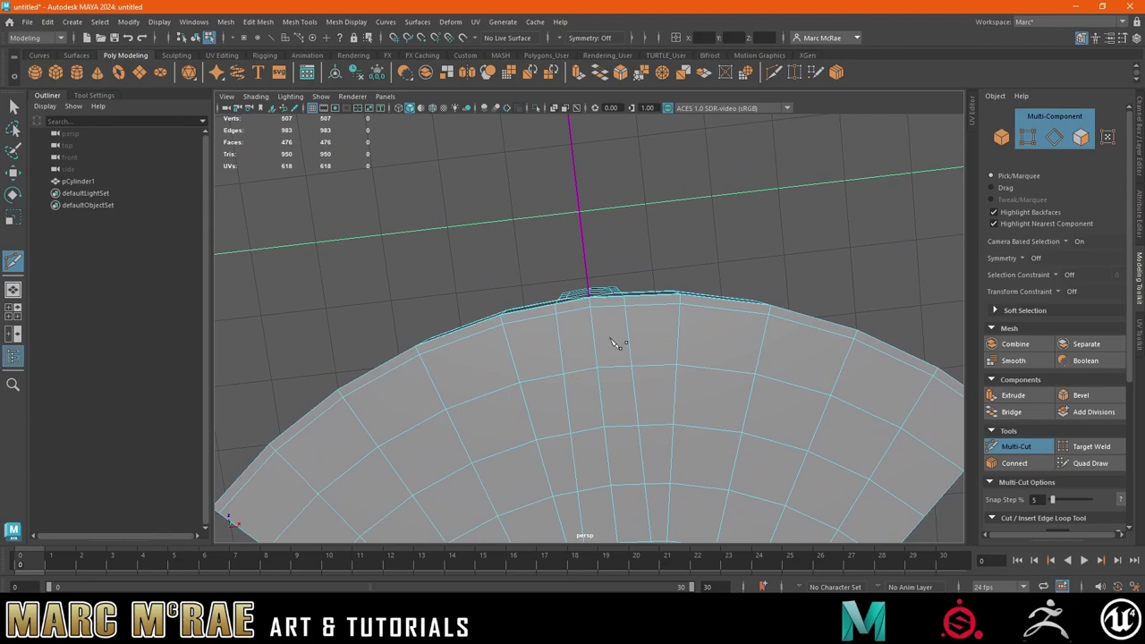
pyautogui.click(519, 383)
pyautogui.click(559, 343)
pyautogui.click(593, 337)
pyautogui.click(628, 335)
pyautogui.click(667, 363)
pyautogui.press('Return')
# - Pick edges on the curved wall, try a face conversion, and revert to edges
pyautogui.press('q')
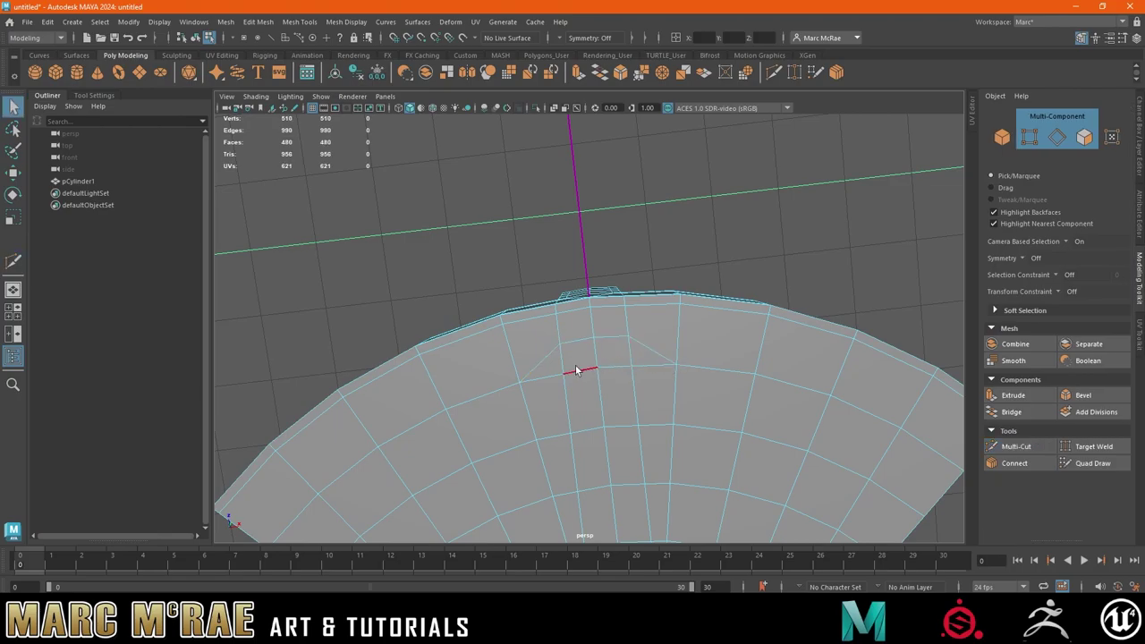
pyautogui.click(610, 363)
pyautogui.keyDown('alt'); pyautogui.moveTo(629, 356); pyautogui.dragTo(626, 350); pyautogui.keyUp('alt')
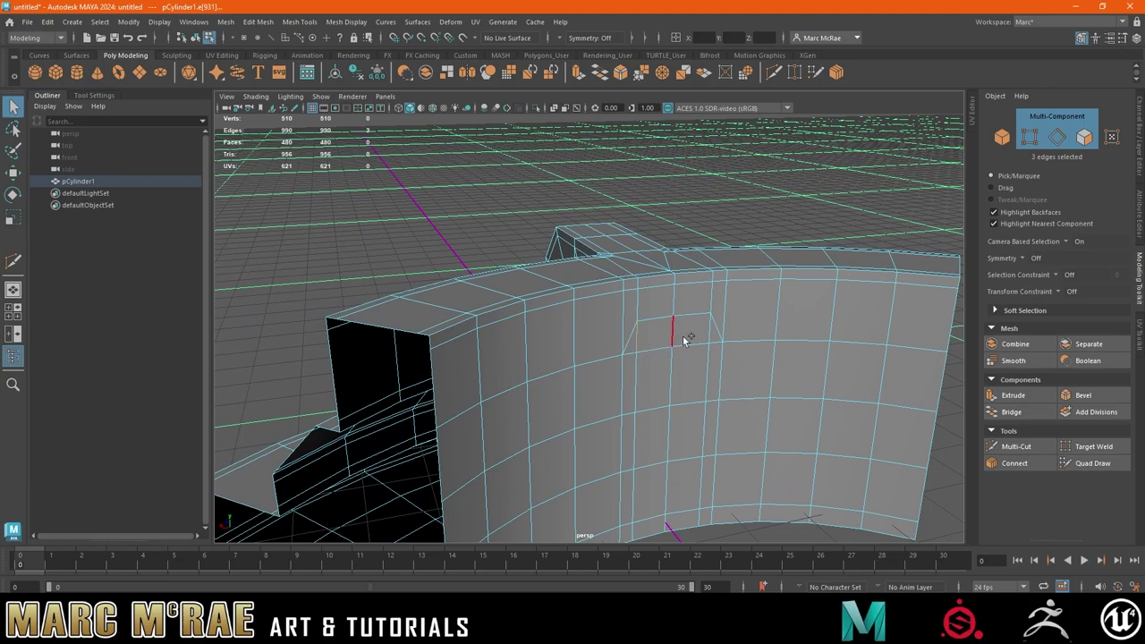
pyautogui.keyDown('shift'); pyautogui.click(713, 334); pyautogui.keyUp('shift')
pyautogui.hotkey('ctrl', 'F11')
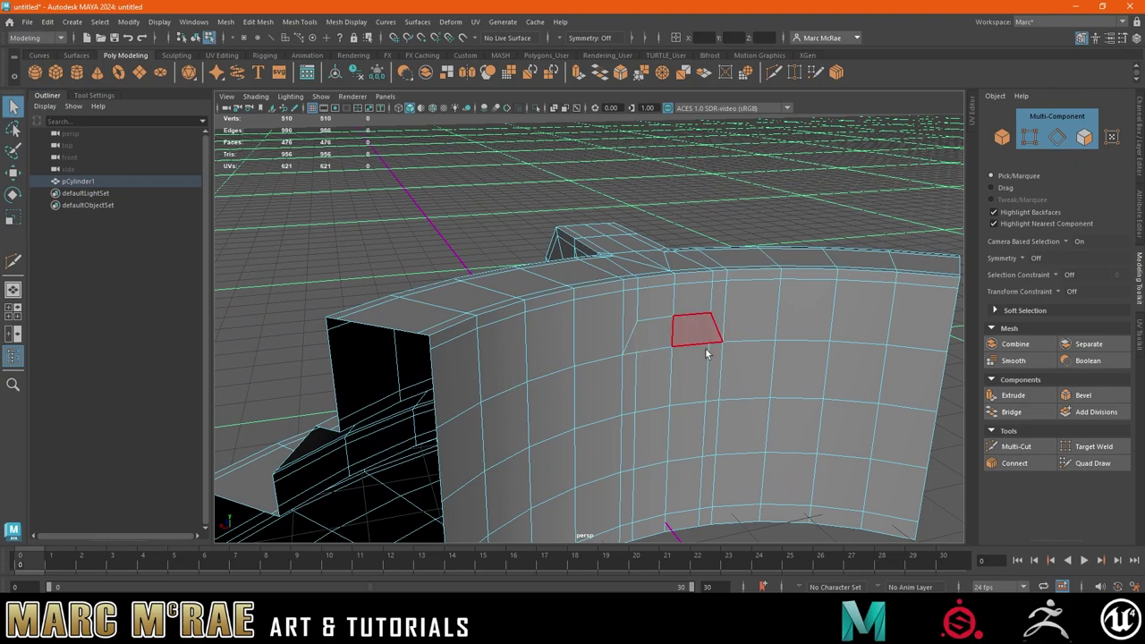
pyautogui.hotkey('ctrl', 'shift', 'i')
pyautogui.hotkey('ctrl', 'z')
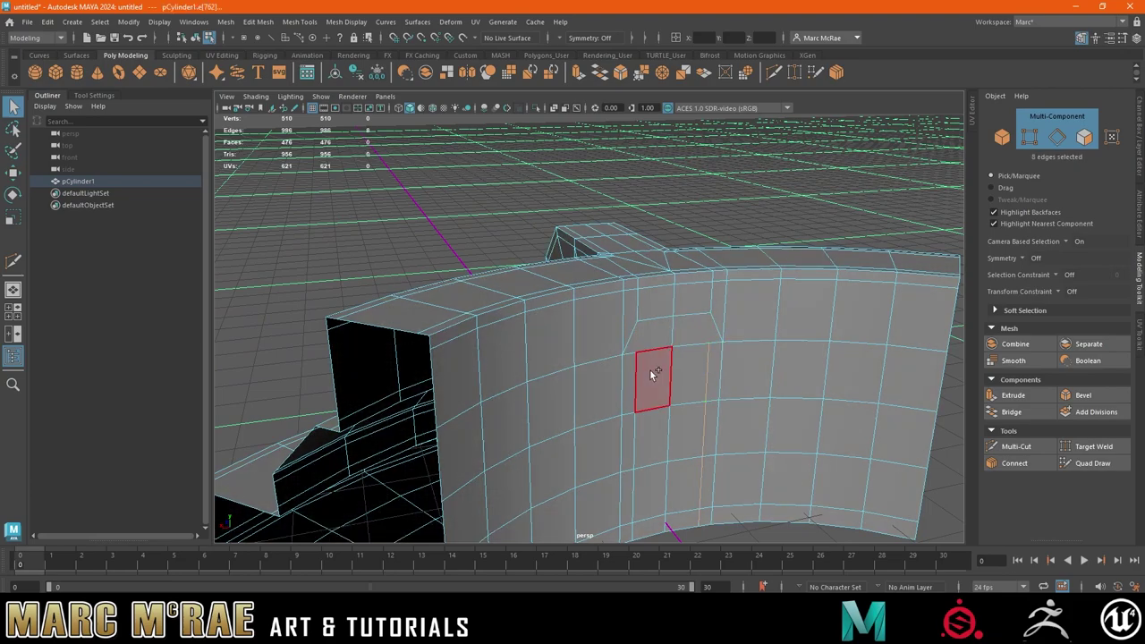
# - Delete both vertical edge loops, leaving 460 faces, and reselect the mesh in Object Mode
pyautogui.keyDown('shift'); pyautogui.doubleClick(636, 380); pyautogui.keyUp('shift')
pyautogui.press('Delete')
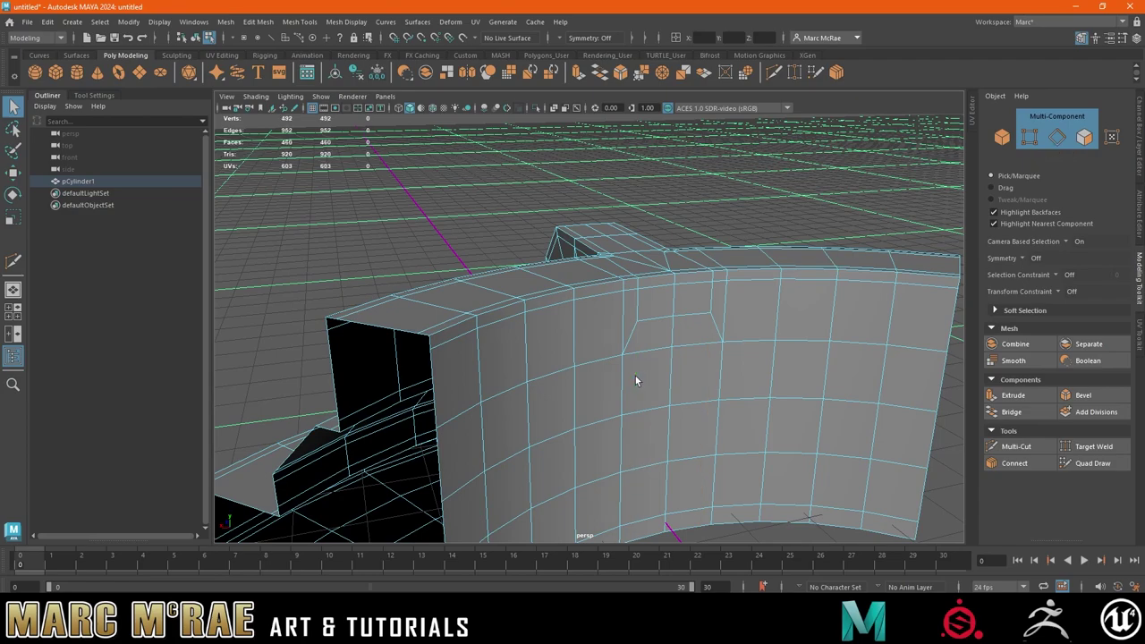
pyautogui.keyDown('alt'); pyautogui.moveTo(635, 376); pyautogui.dragTo(662, 330); pyautogui.keyUp('alt')
pyautogui.moveTo(685, 288)
pyautogui.mouseDown(button='right')
pyautogui.moveTo(702, 304)
pyautogui.moveTo(740, 260)
pyautogui.mouseUp(button='right')
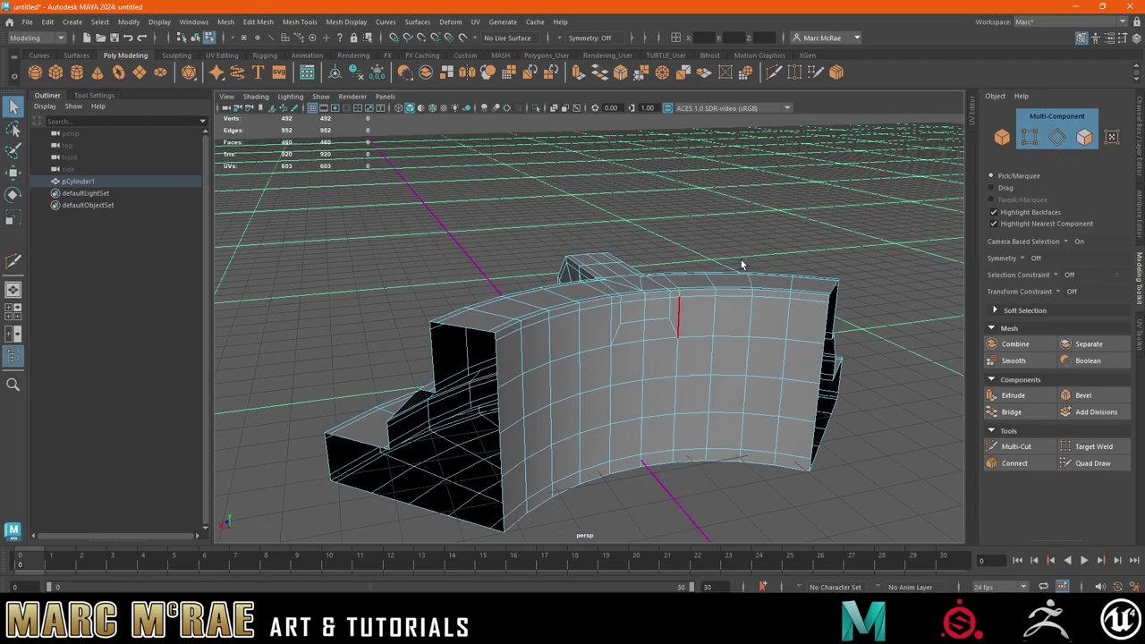
pyautogui.click(723, 319)
pyautogui.click(766, 178)
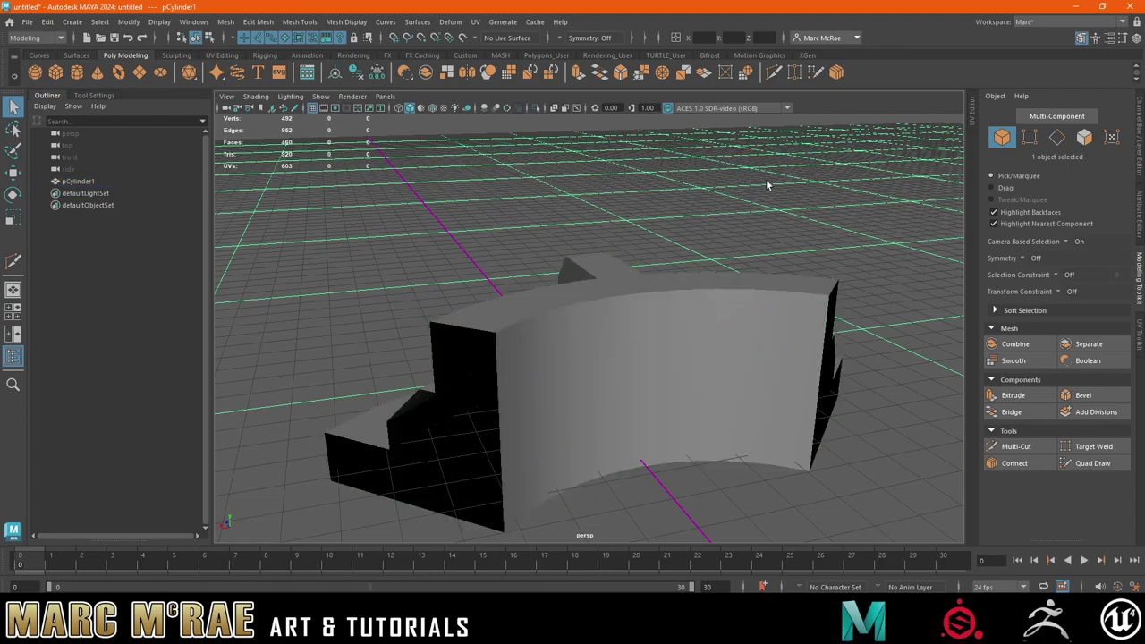
pyautogui.moveTo(766, 179)
pyautogui.keyDown('alt'); pyautogui.mouseDown()
pyautogui.moveTo(714, 320)
pyautogui.moveTo(720, 363)
pyautogui.mouseUp(); pyautogui.keyUp('alt')
pyautogui.click(723, 346)
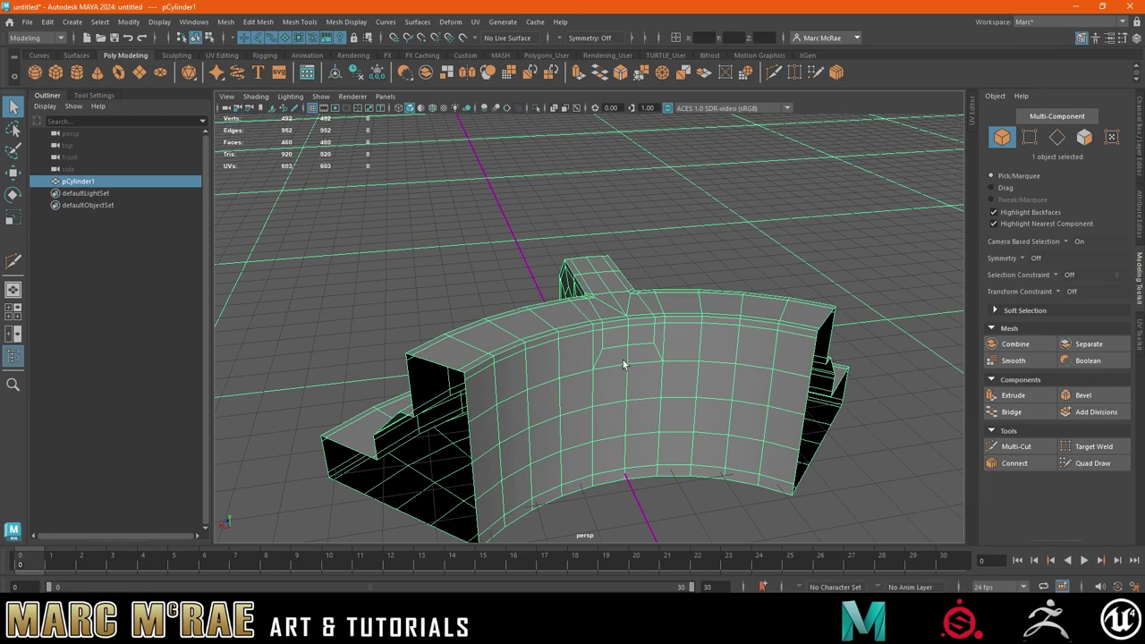
# - Rotate the quarter ring about its vertical axis so its cut ends align with the grid axes
pyautogui.moveTo(626, 364)
pyautogui.keyDown('alt'); pyautogui.mouseDown()
pyautogui.moveTo(630, 396)
pyautogui.moveTo(774, 335)
pyautogui.moveTo(822, 336)
pyautogui.moveTo(696, 358)
pyautogui.moveTo(763, 373)
pyautogui.moveTo(660, 360)
pyautogui.moveTo(721, 375)
pyautogui.mouseUp(); pyautogui.keyUp('alt')
pyautogui.press('w')
pyautogui.keyDown('alt'); pyautogui.moveTo(721, 374); pyautogui.dragTo(657, 377, button='middle'); pyautogui.keyUp('alt')
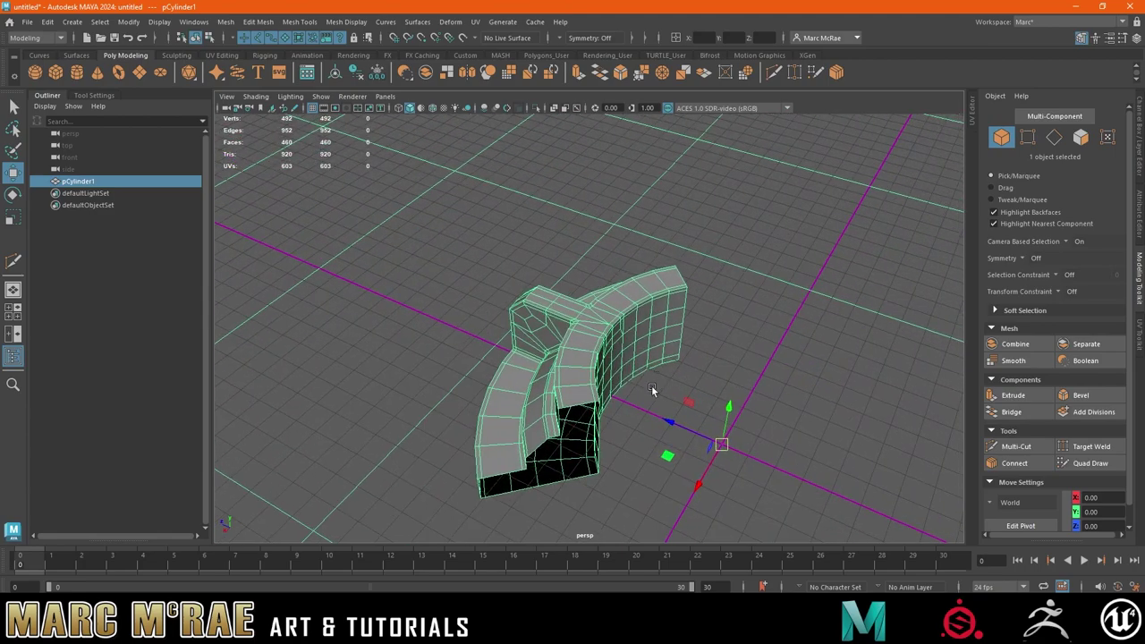
pyautogui.press('e')
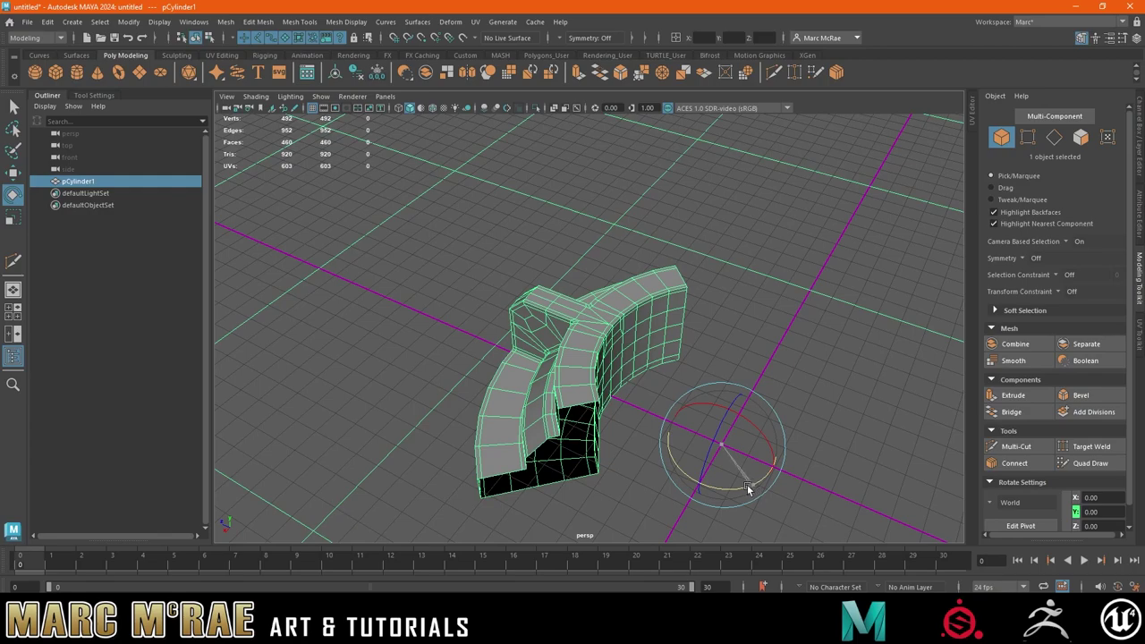
pyautogui.moveTo(748, 488); pyautogui.dragTo(714, 499)
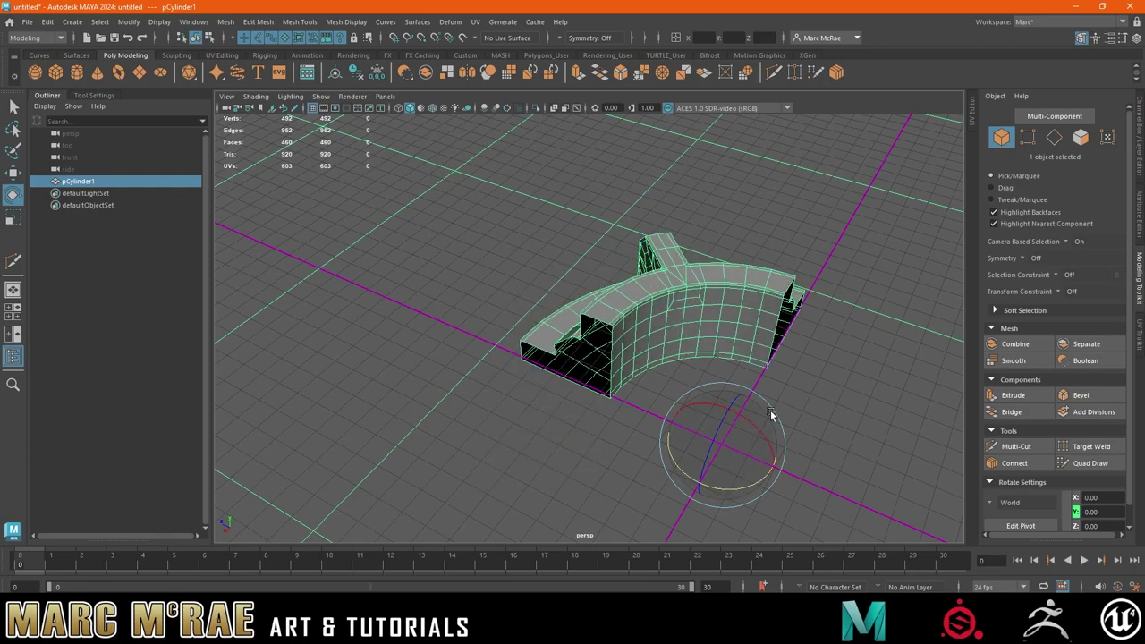
# - Check the rotated quarter ring from above and from the front
pyautogui.moveTo(810, 373)
pyautogui.keyDown('alt'); pyautogui.mouseDown()
pyautogui.moveTo(840, 392)
pyautogui.moveTo(838, 409)
pyautogui.mouseUp(); pyautogui.keyUp('alt')
pyautogui.click(829, 403)
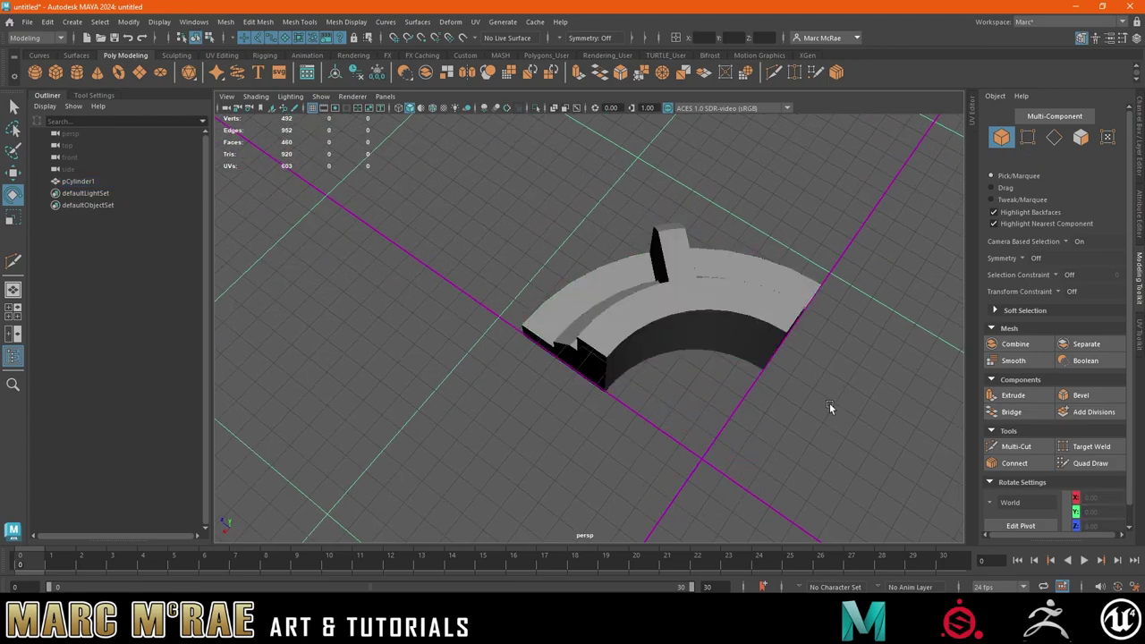
pyautogui.click(760, 319)
pyautogui.moveTo(761, 319)
pyautogui.keyDown('alt'); pyautogui.mouseDown()
pyautogui.moveTo(738, 327)
pyautogui.moveTo(717, 308)
pyautogui.mouseUp(); pyautogui.keyUp('alt')
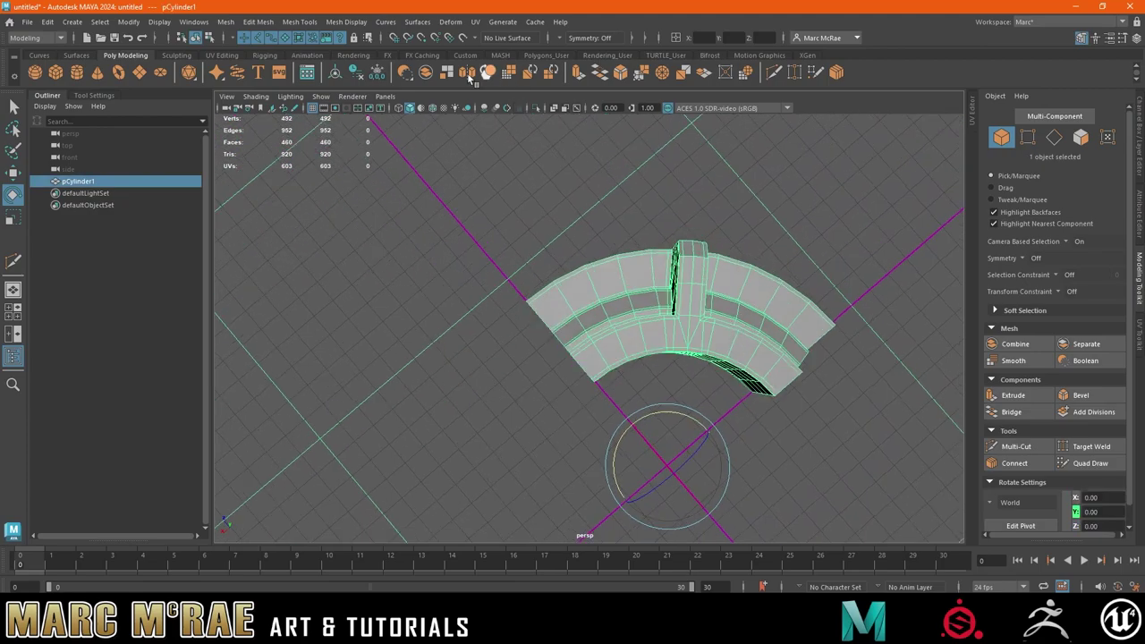
pyautogui.click(750, 258)
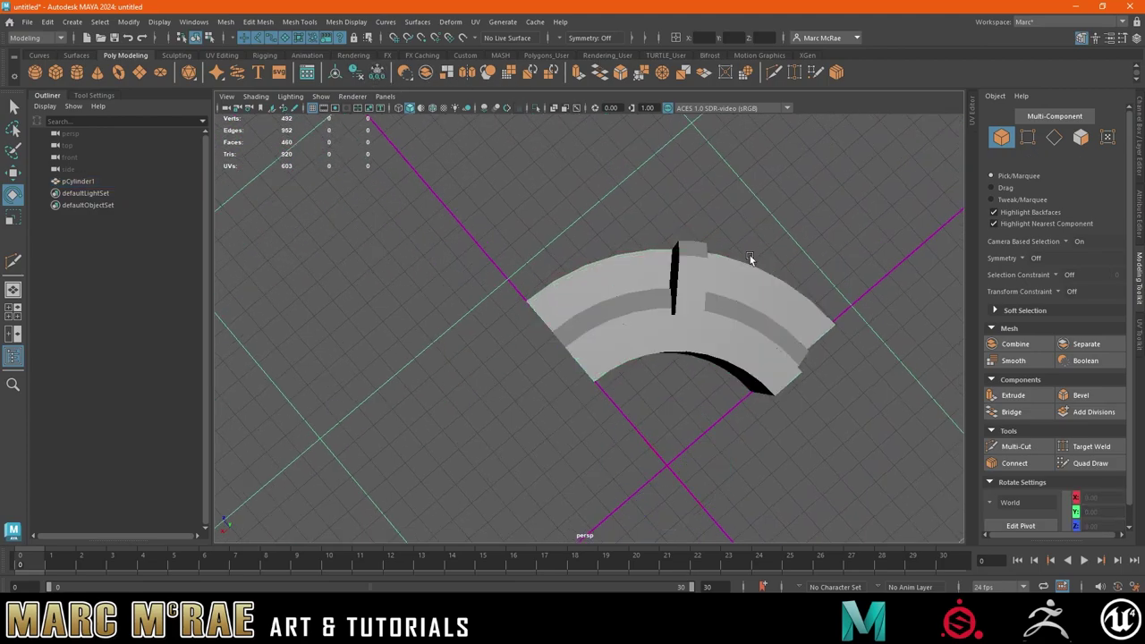
pyautogui.click(750, 258)
pyautogui.moveTo(749, 259)
pyautogui.keyDown('alt'); pyautogui.mouseDown()
pyautogui.moveTo(760, 267)
pyautogui.moveTo(624, 293)
pyautogui.moveTo(623, 267)
pyautogui.mouseUp(); pyautogui.keyUp('alt')
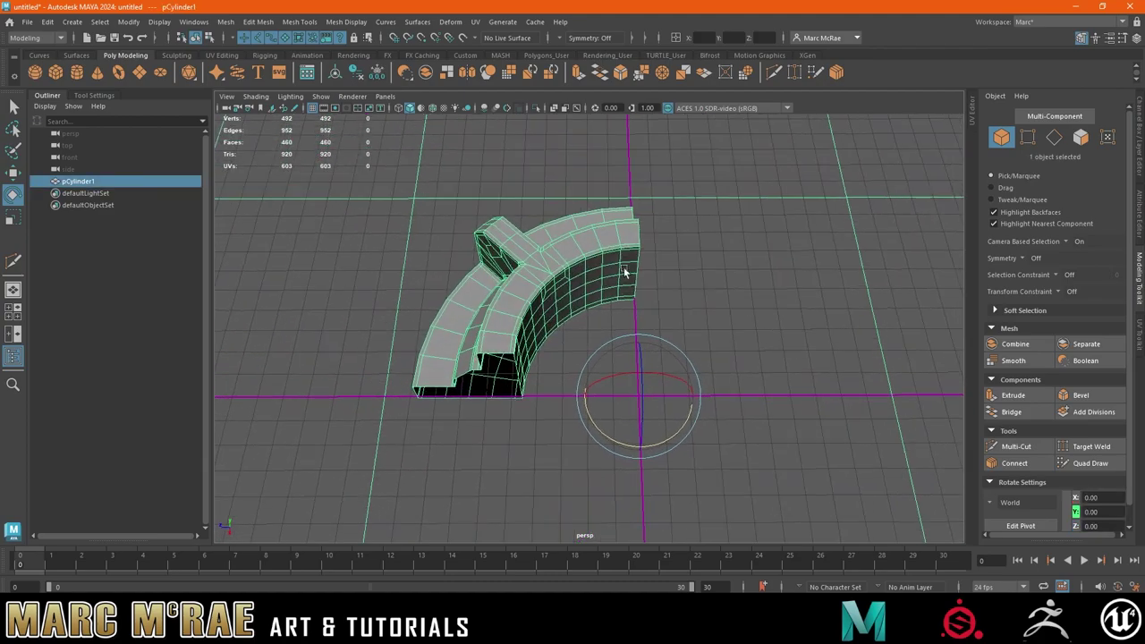
# - Mirror the quarter piece along Z into a half-ring arch
pyautogui.click(487, 72)
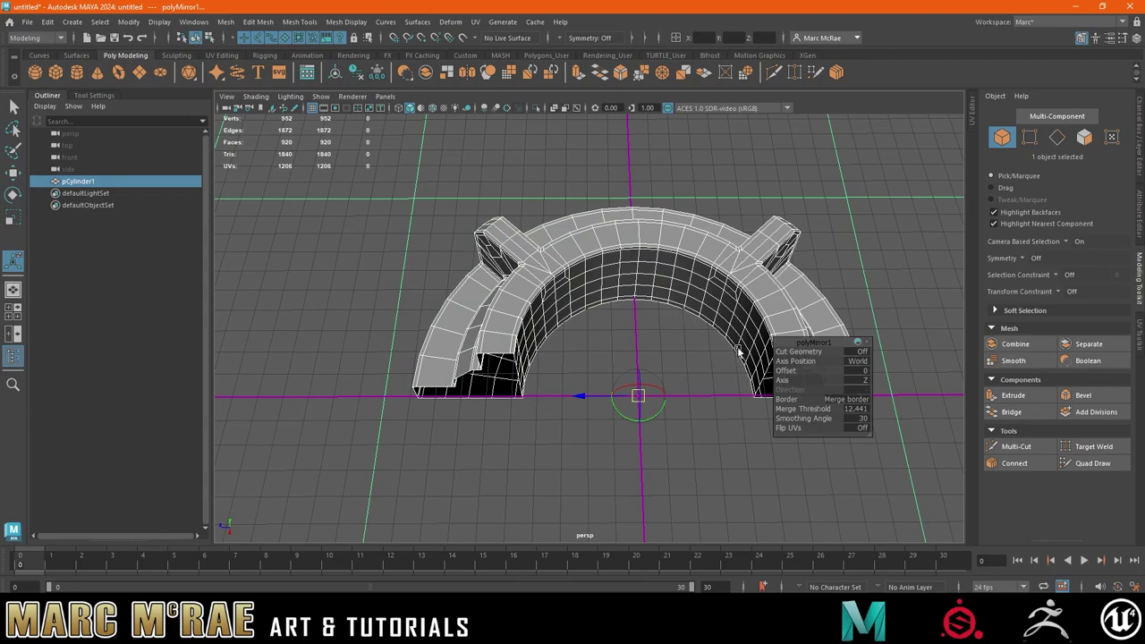
pyautogui.click(860, 382)
pyautogui.click(874, 392)
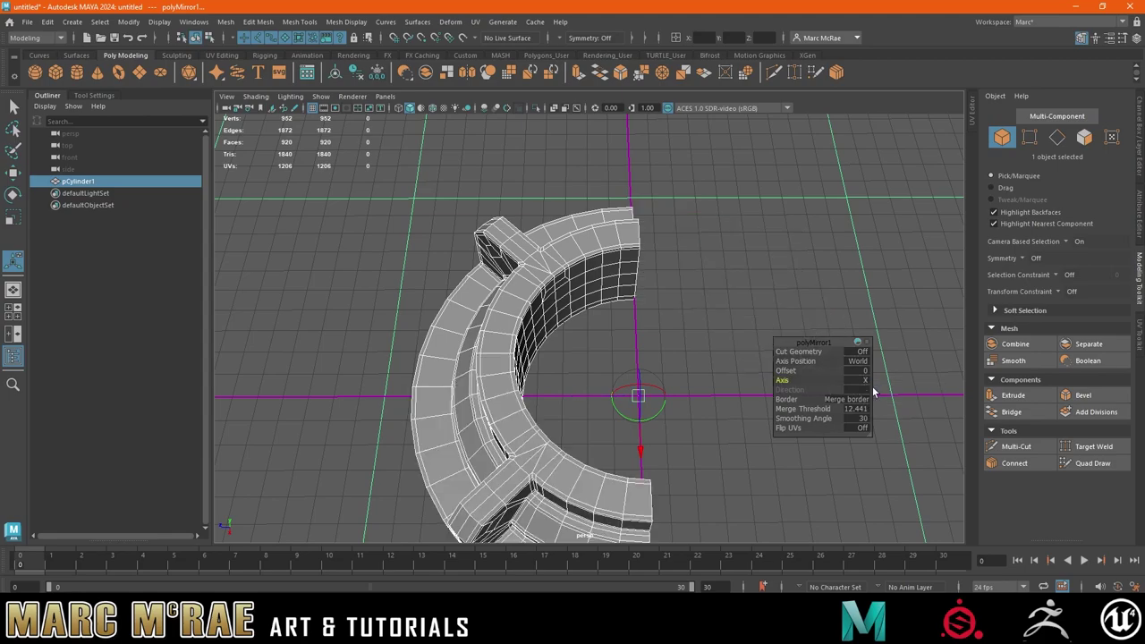
pyautogui.click(872, 385)
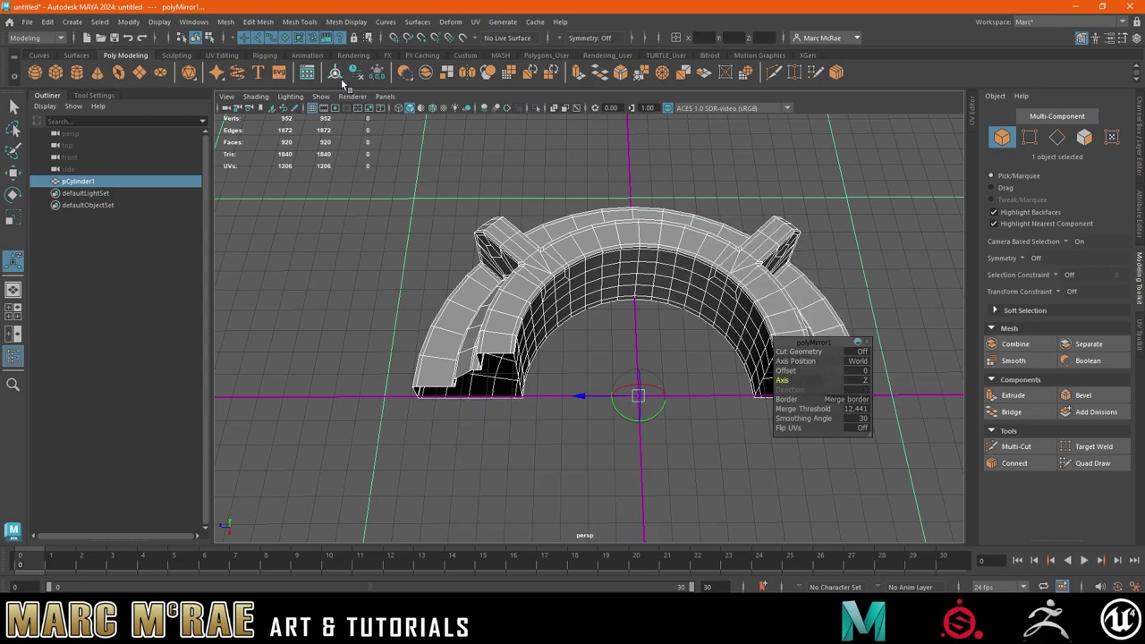
pyautogui.press('q')
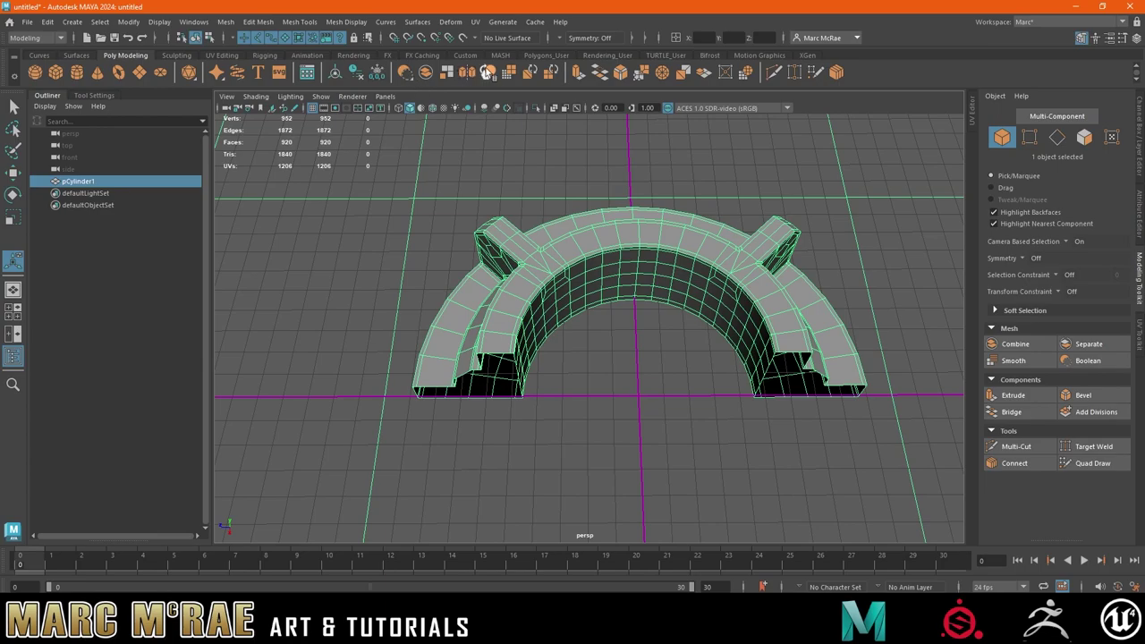
# - Mirror the arch again along X to close it into a full four-tab ring
pyautogui.click(467, 71)
pyautogui.click(863, 386)
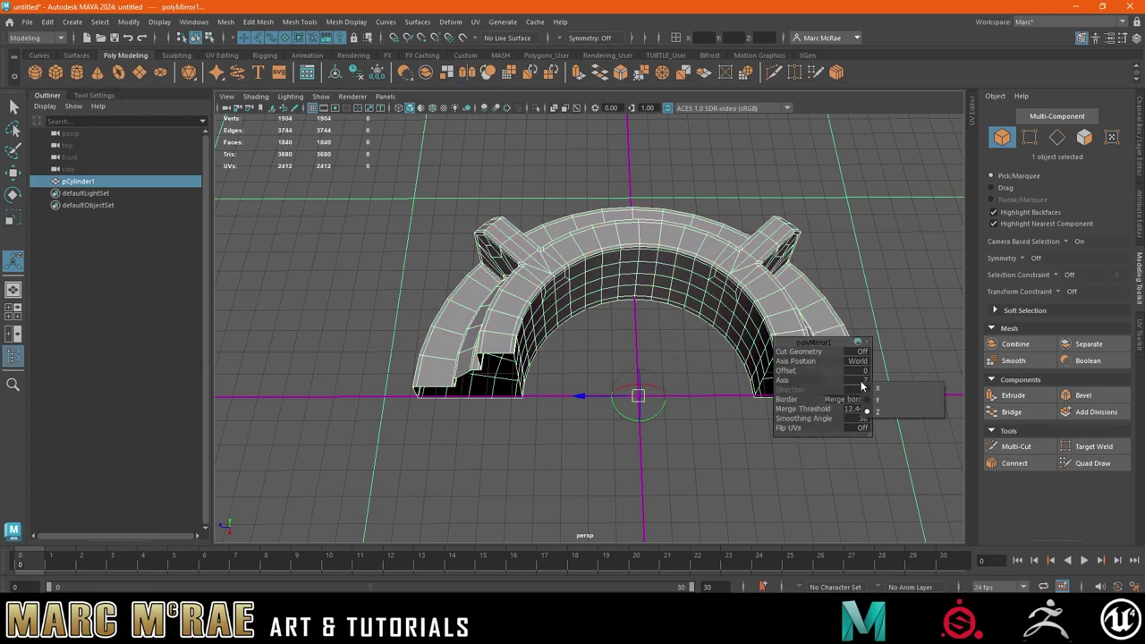
pyautogui.click(880, 390)
pyautogui.click(619, 361)
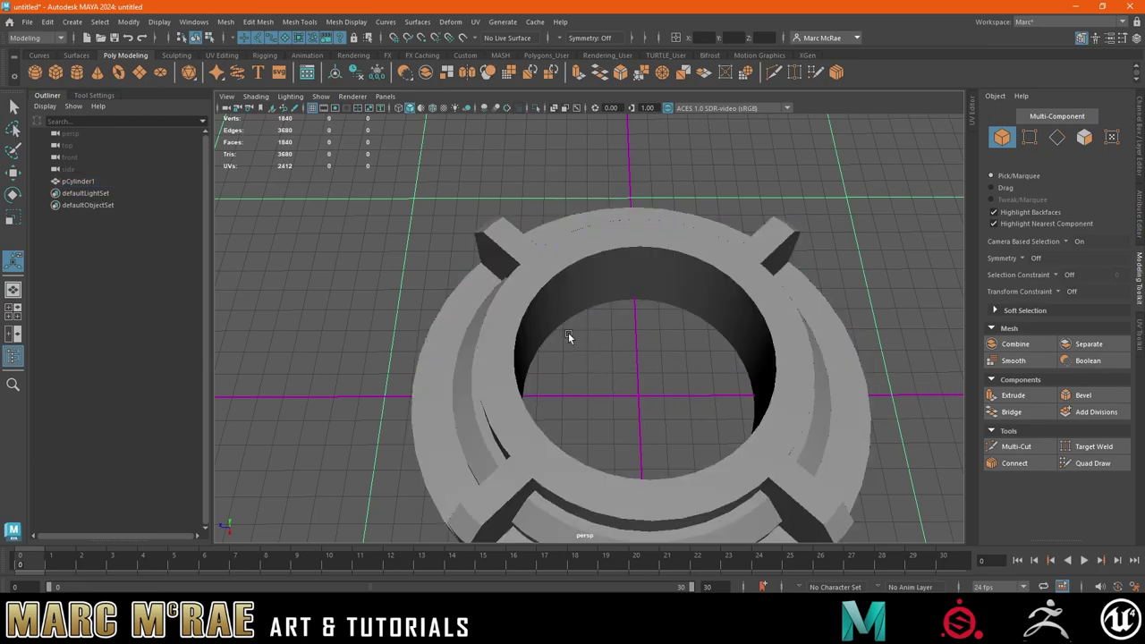
pyautogui.click(547, 310)
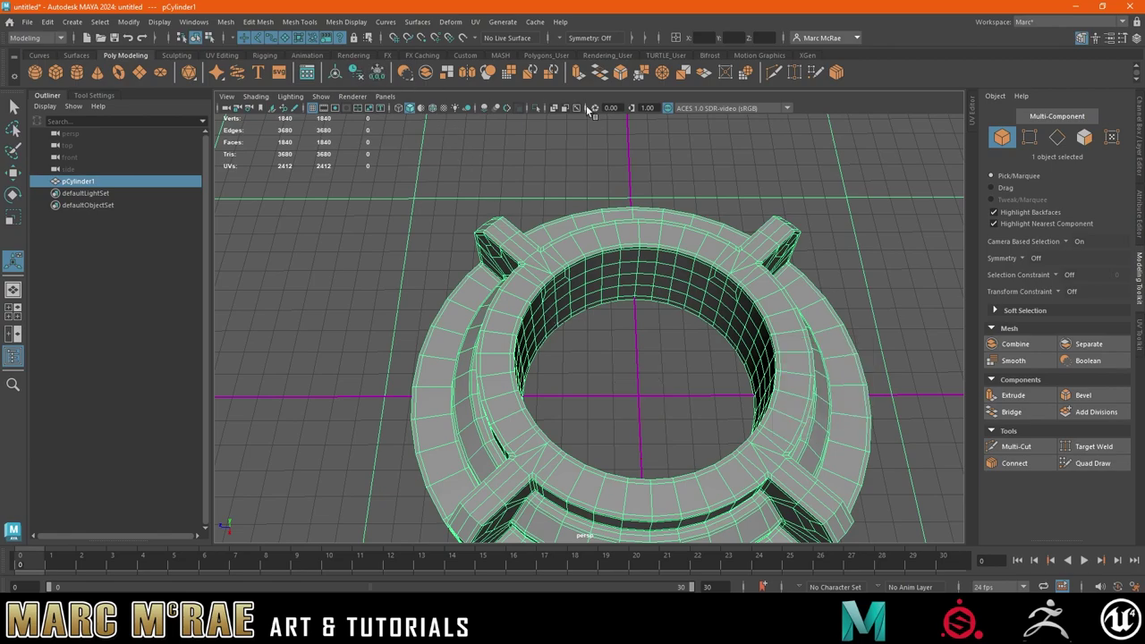
pyautogui.keyDown('alt'); pyautogui.moveTo(659, 224); pyautogui.dragTo(677, 253); pyautogui.keyUp('alt')
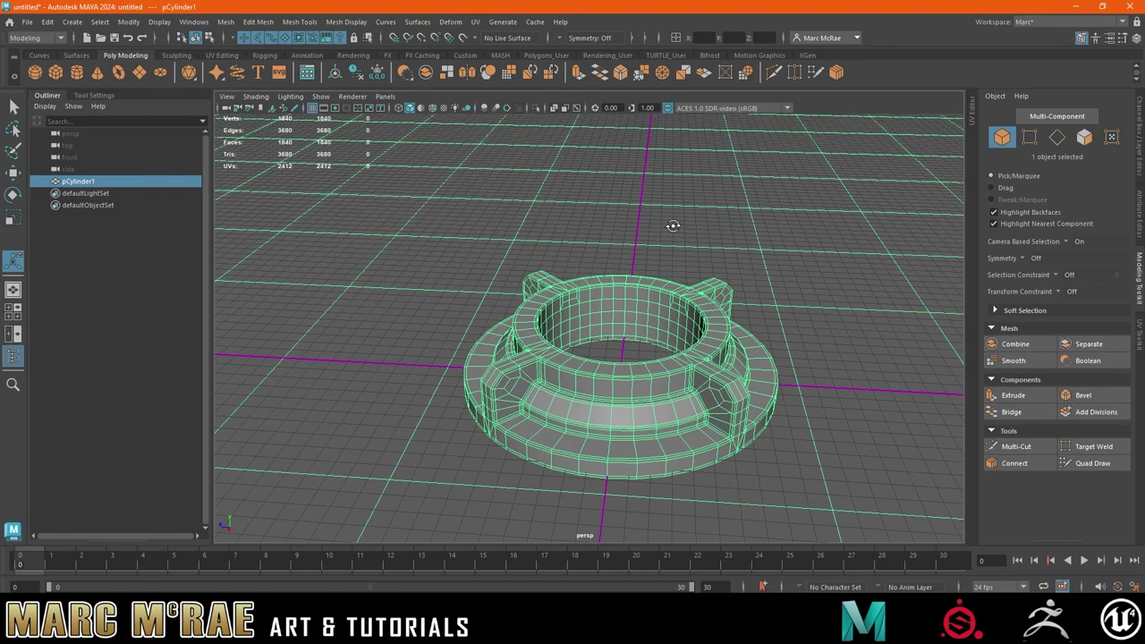
# - Assign a new Blinn material, blinn1, to the ring model
pyautogui.click(677, 253)
pyautogui.click(654, 276)
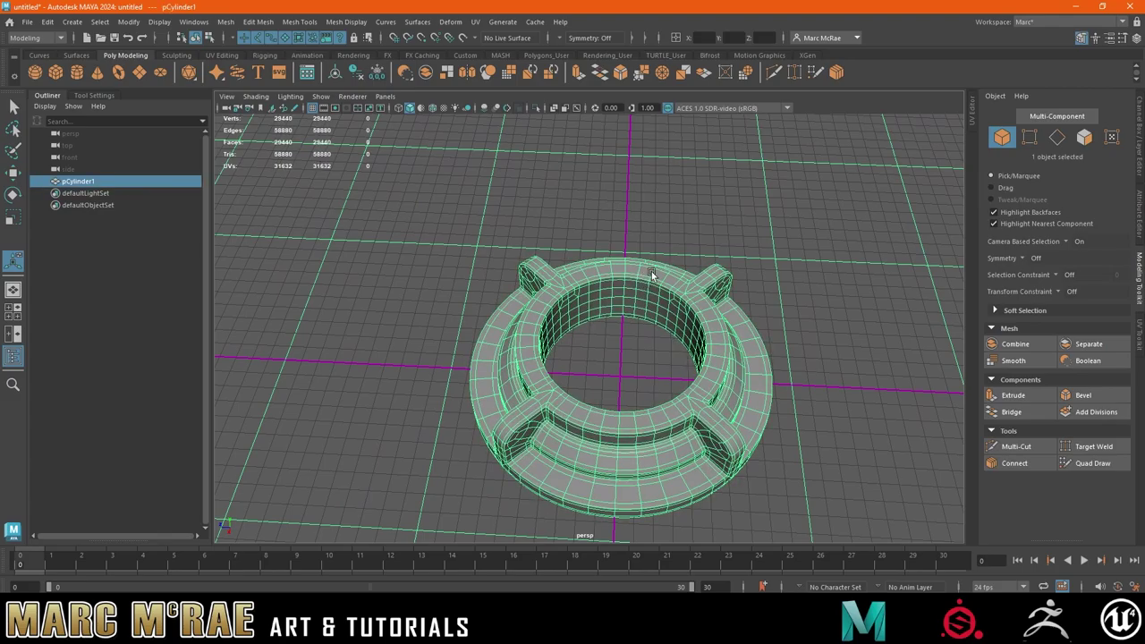
pyautogui.click(736, 242)
pyautogui.keyDown('alt'); pyautogui.moveTo(736, 242); pyautogui.dragTo(675, 326); pyautogui.keyUp('alt')
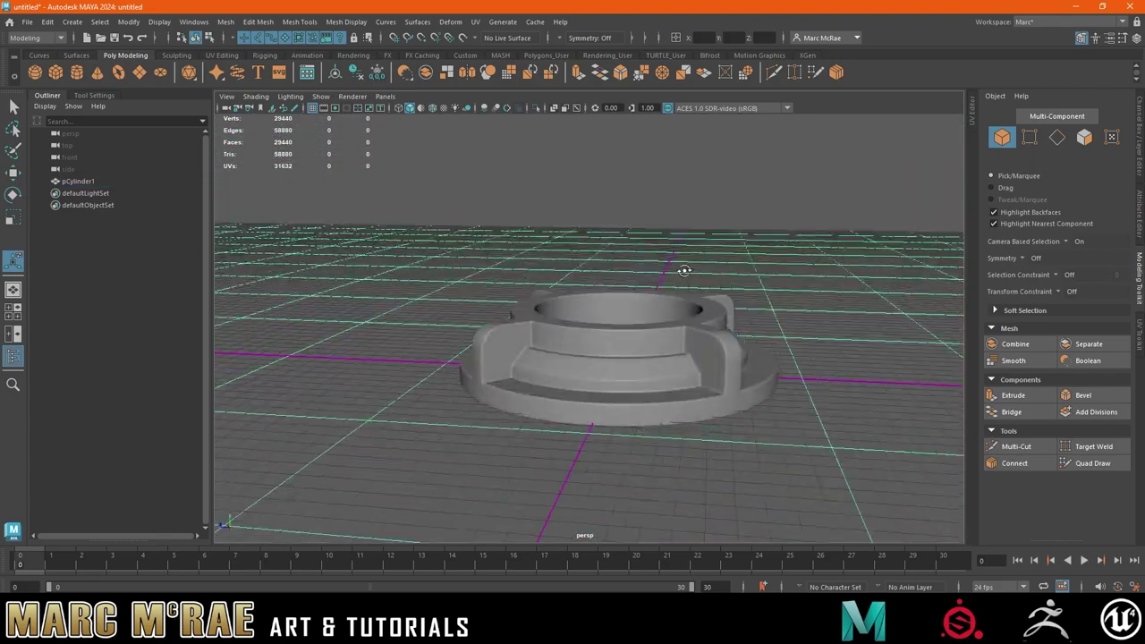
pyautogui.click(676, 324)
pyautogui.rightClick(675, 324)
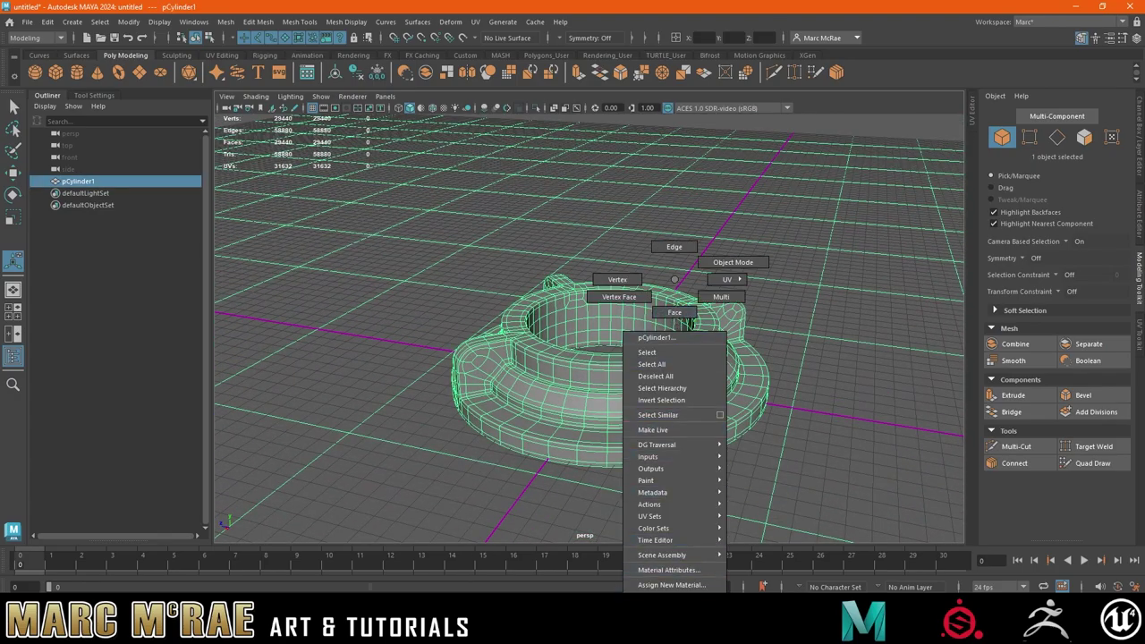
pyautogui.click(778, 514)
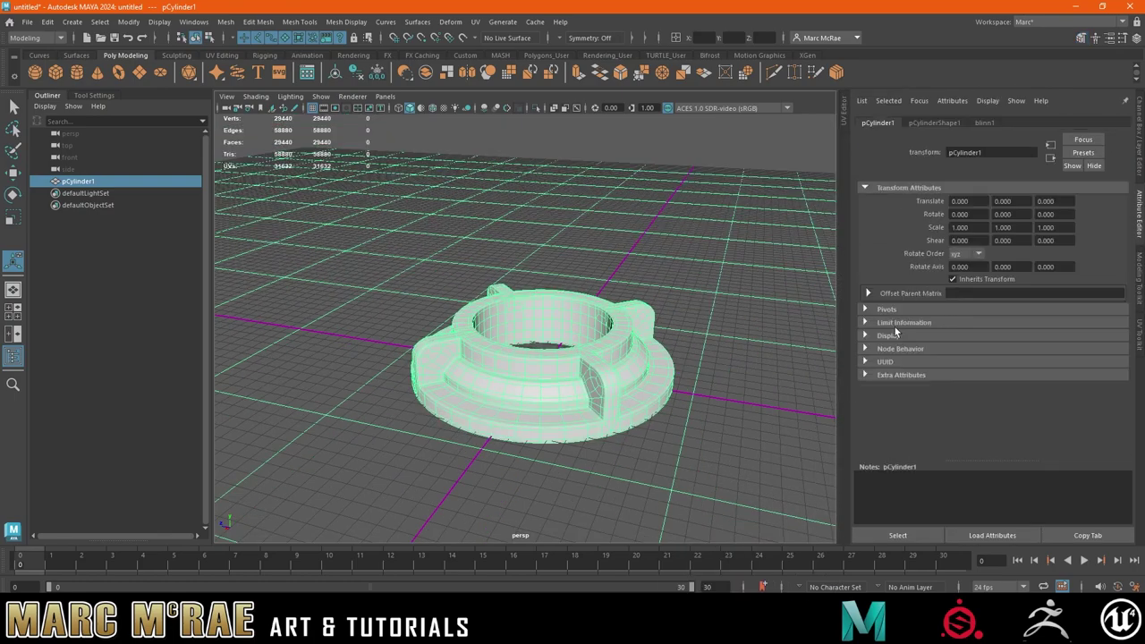
# - Darken blinn1's Color to dark grey and preview the ring's new shading
pyautogui.click(985, 123)
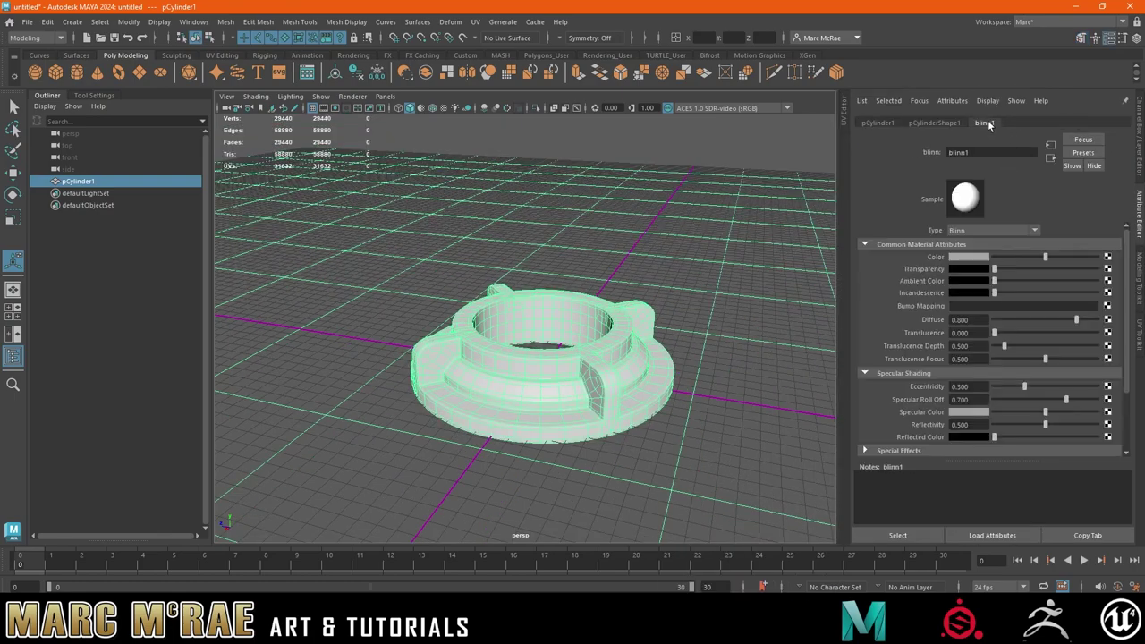
pyautogui.click(998, 256)
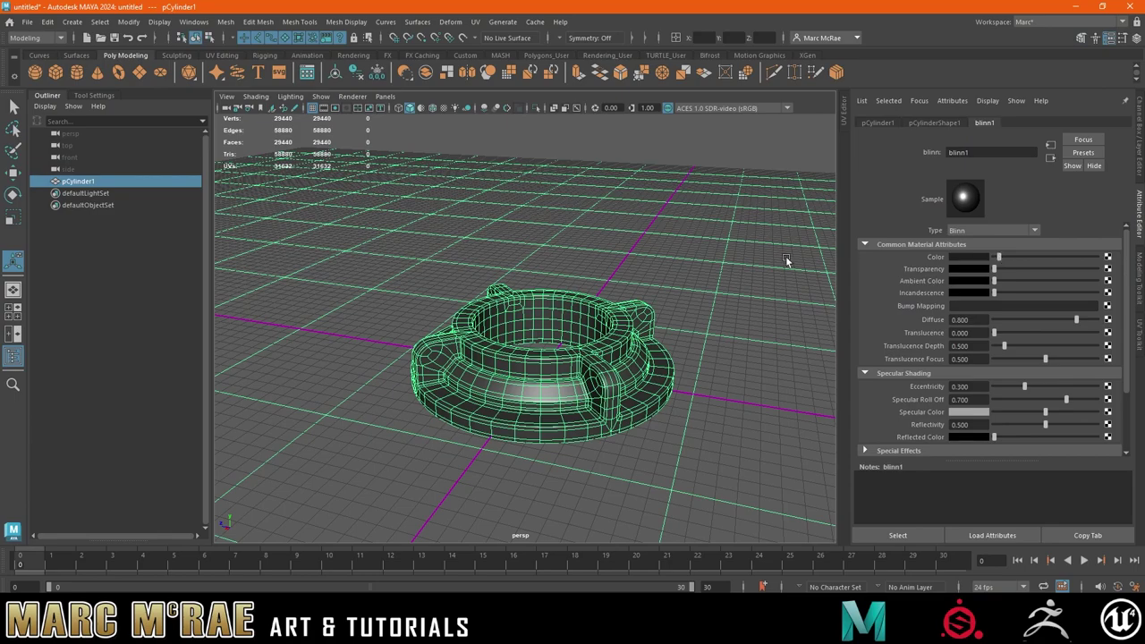
pyautogui.click(718, 285)
pyautogui.keyDown('alt'); pyautogui.moveTo(650, 309); pyautogui.dragTo(639, 327); pyautogui.keyUp('alt')
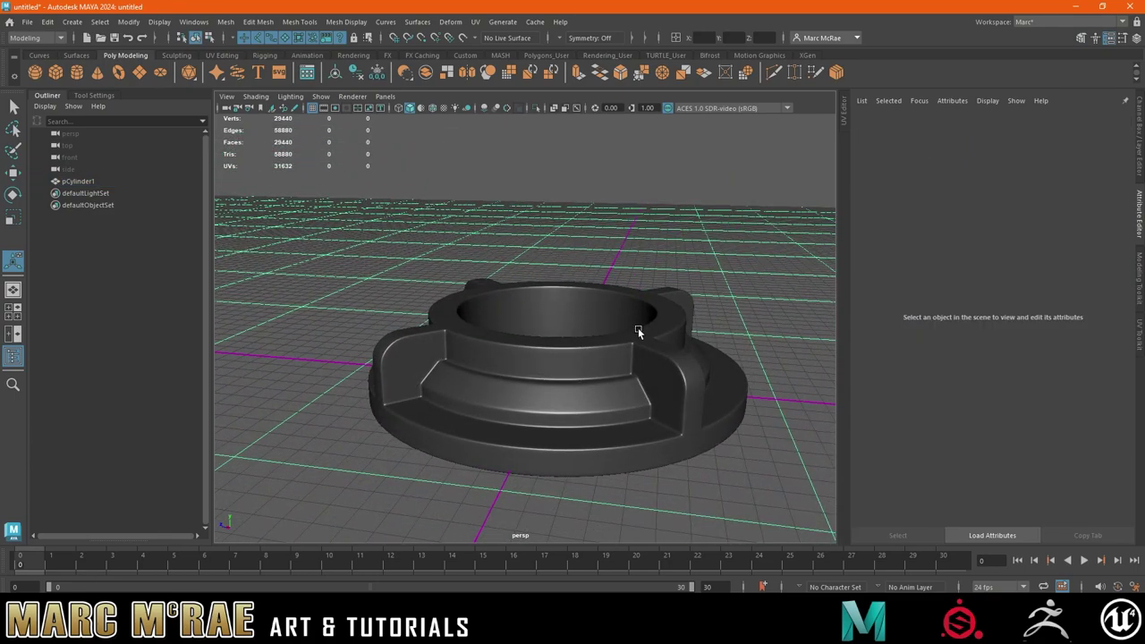
pyautogui.keyDown('alt'); pyautogui.moveTo(625, 284); pyautogui.dragTo(621, 312); pyautogui.keyUp('alt')
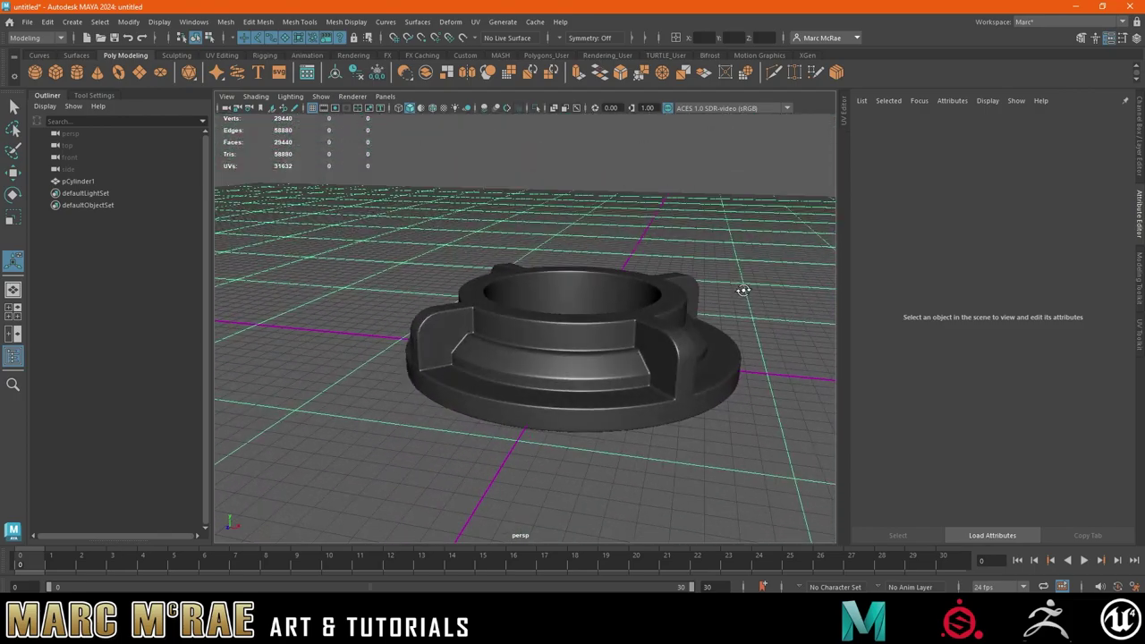
pyautogui.keyDown('alt'); pyautogui.moveTo(550, 354); pyautogui.dragTo(545, 365); pyautogui.keyUp('alt')
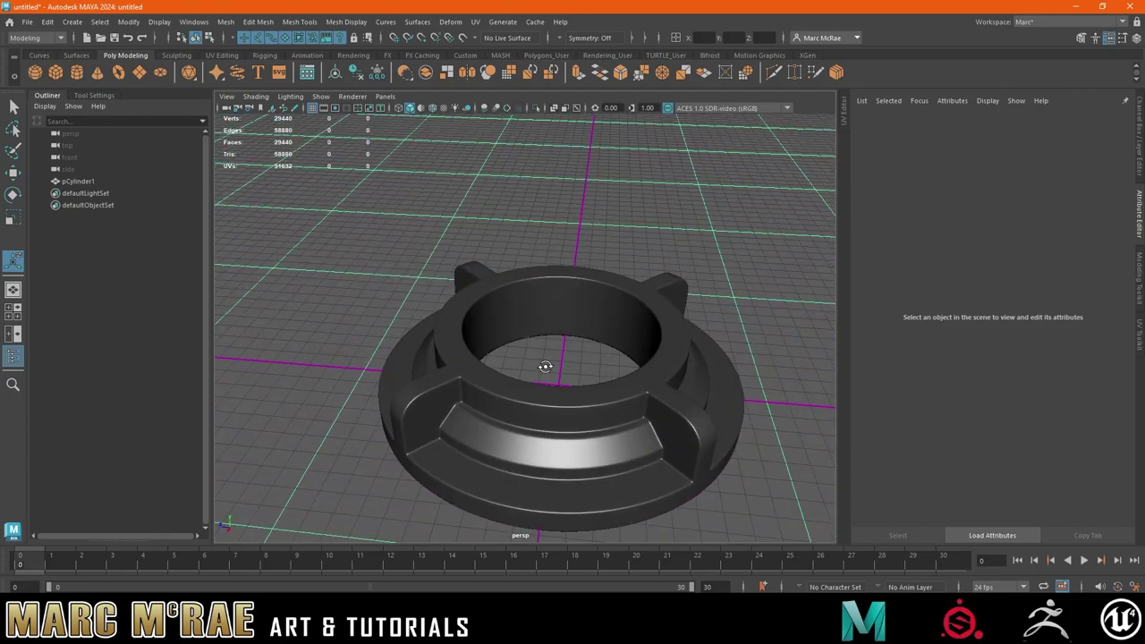
# - Move closer and orbit to an angled side view of the dark grey ring
pyautogui.click(605, 312)
pyautogui.keyDown('alt'); pyautogui.moveTo(580, 312); pyautogui.dragTo(687, 293, button='right'); pyautogui.keyUp('alt')
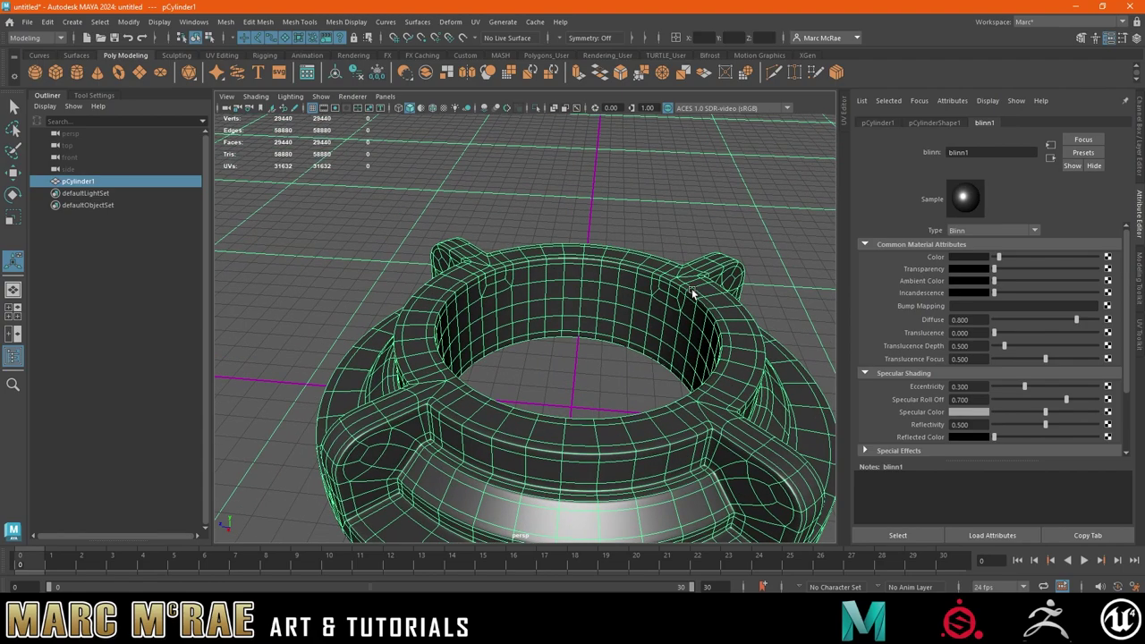
pyautogui.keyDown('alt'); pyautogui.moveTo(611, 307); pyautogui.dragTo(597, 305); pyautogui.keyUp('alt')
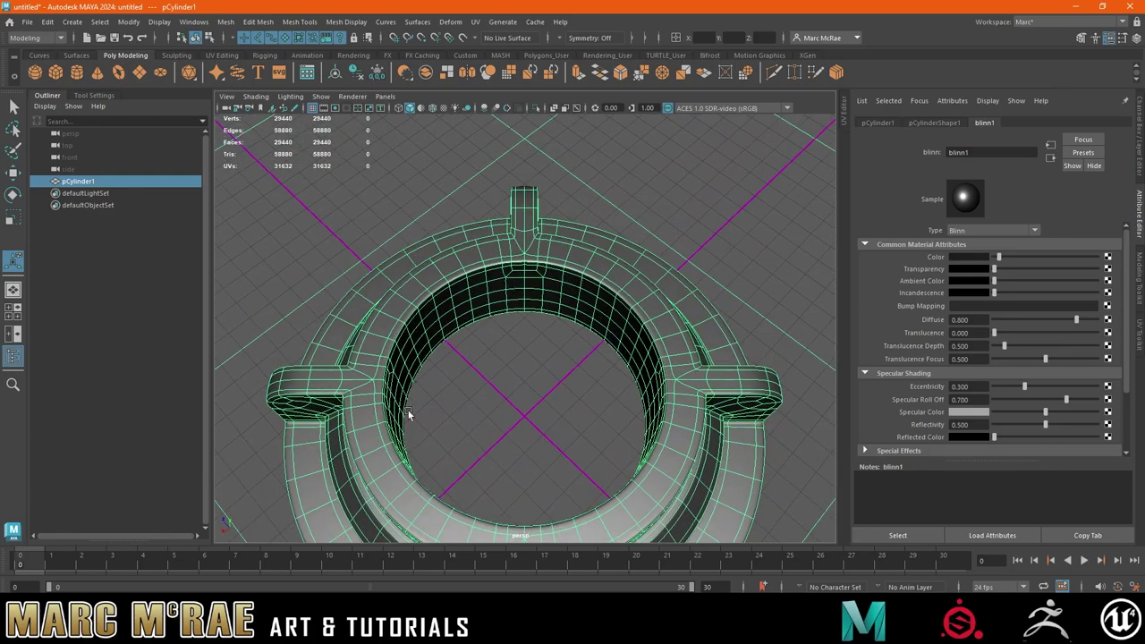
pyautogui.moveTo(490, 298)
pyautogui.keyDown('alt'); pyautogui.mouseDown()
pyautogui.moveTo(562, 295)
pyautogui.moveTo(601, 317)
pyautogui.moveTo(580, 300)
pyautogui.mouseUp(); pyautogui.keyUp('alt')
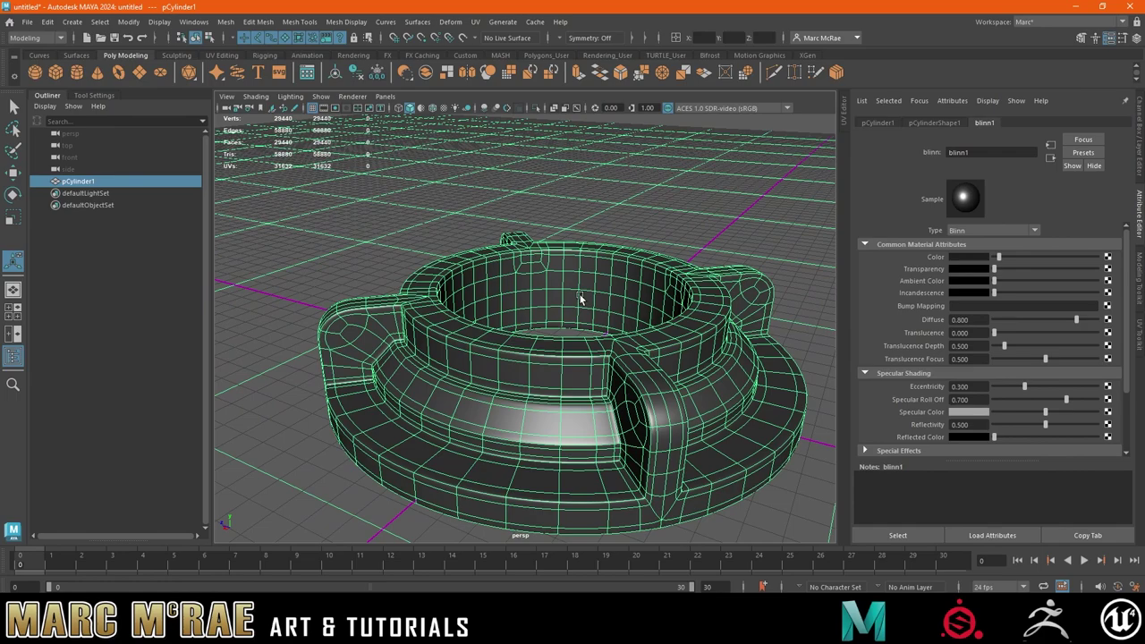
# - Create a short polygon helix, pHelix1, at the ring's centre and show its polyHelix1 settings
pyautogui.click(72, 23)
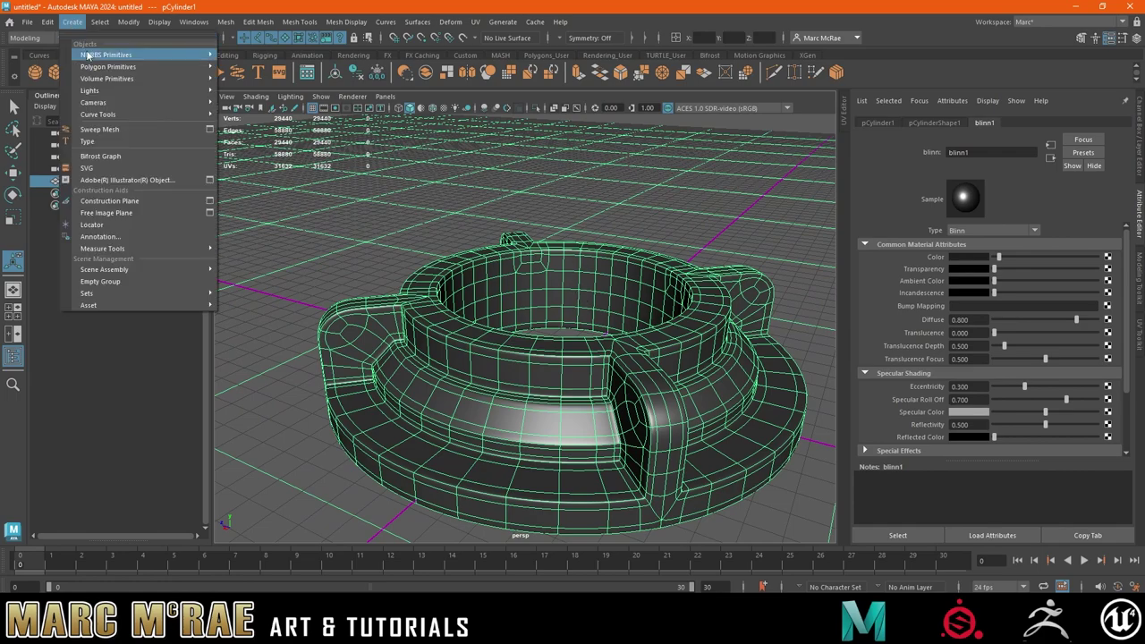
pyautogui.moveTo(108, 66)
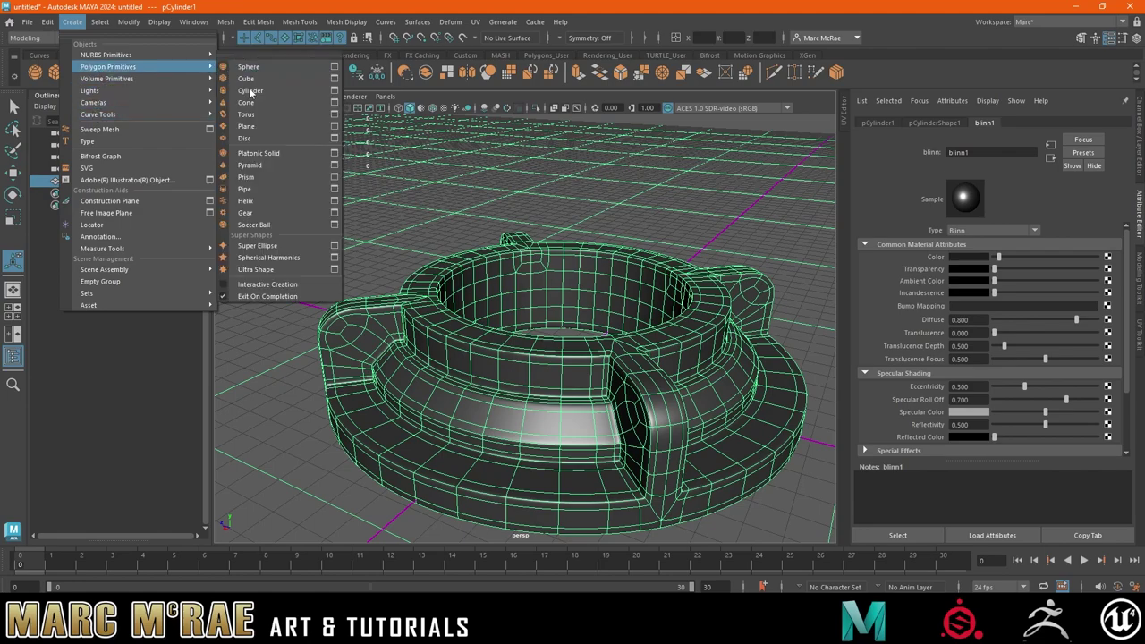
pyautogui.click(245, 201)
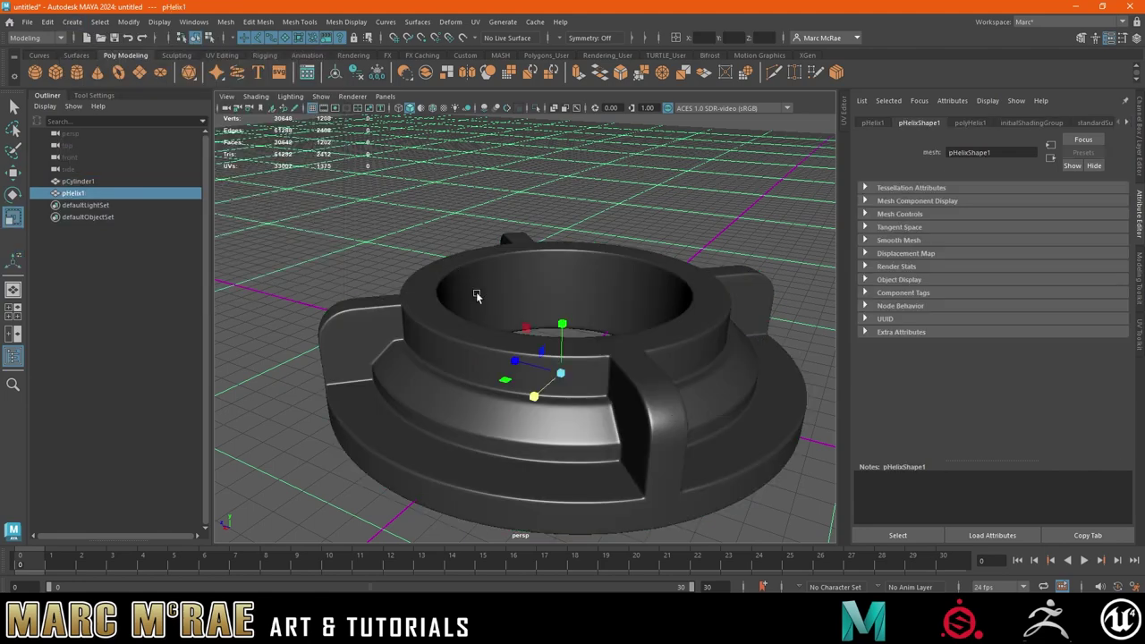
pyautogui.moveTo(476, 297); pyautogui.dragTo(771, 271)
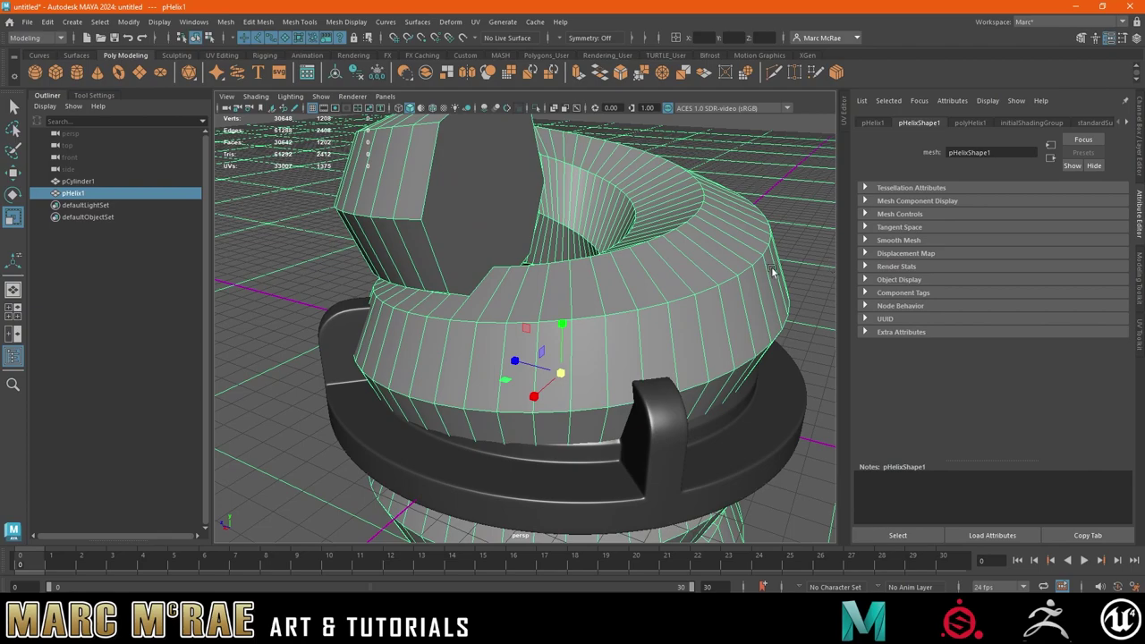
pyautogui.scroll(-5, 772, 271)
pyautogui.moveTo(543, 287); pyautogui.dragTo(542, 319)
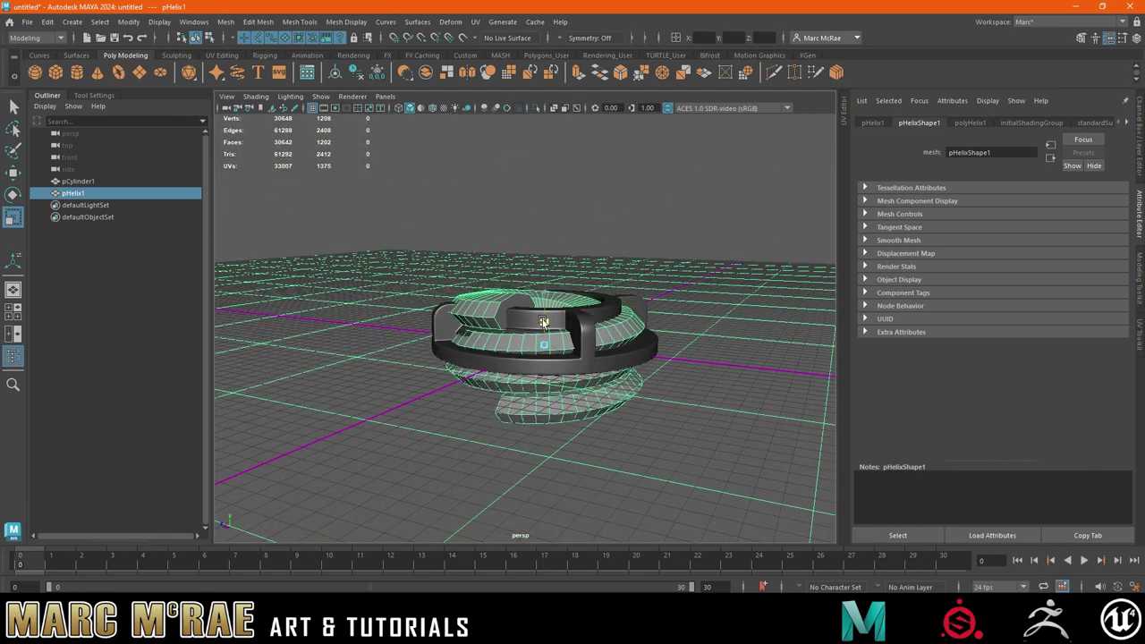
pyautogui.click(542, 319)
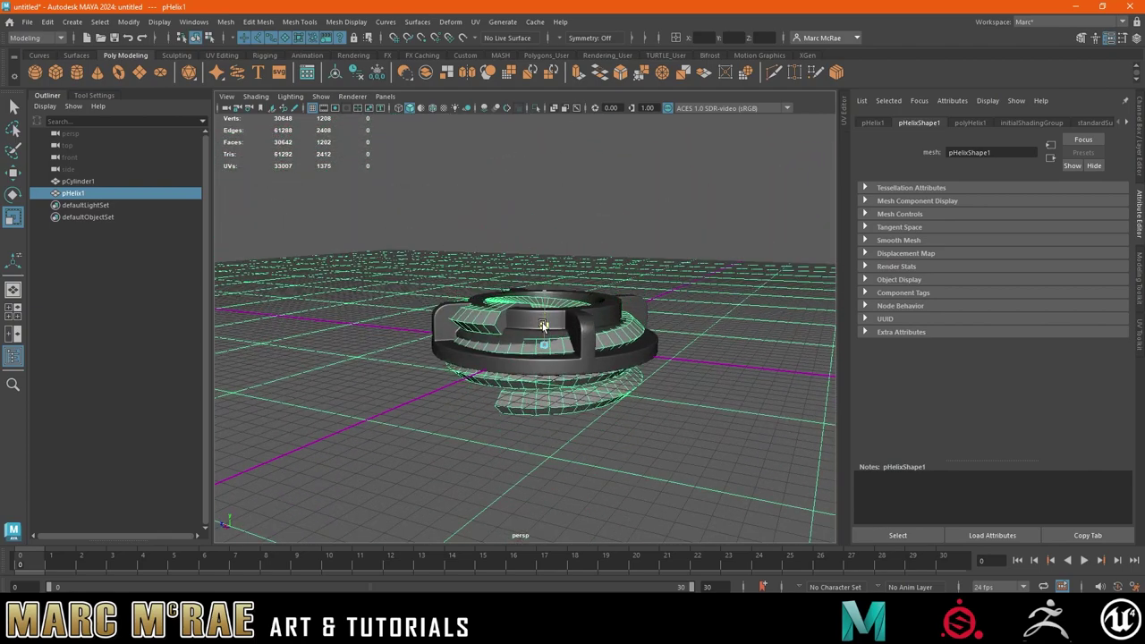
pyautogui.click(969, 123)
pyautogui.click(980, 201)
pyautogui.write('5')
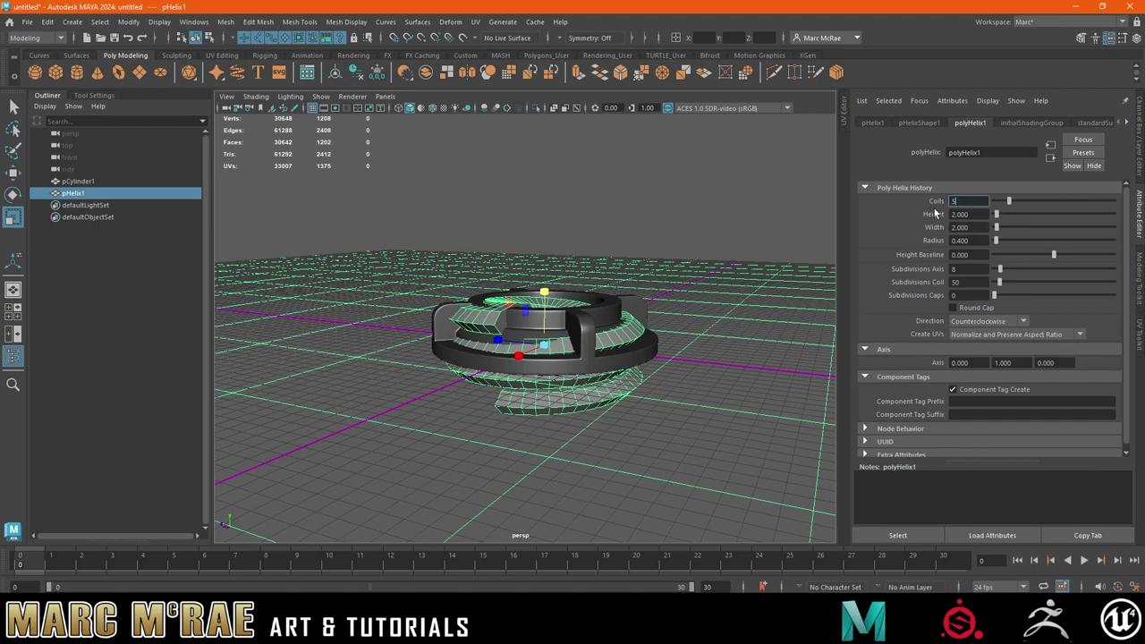
# - Give the helix 5 coils and a 0.2 tube radius, then raise it inside the ring
pyautogui.press('Return')
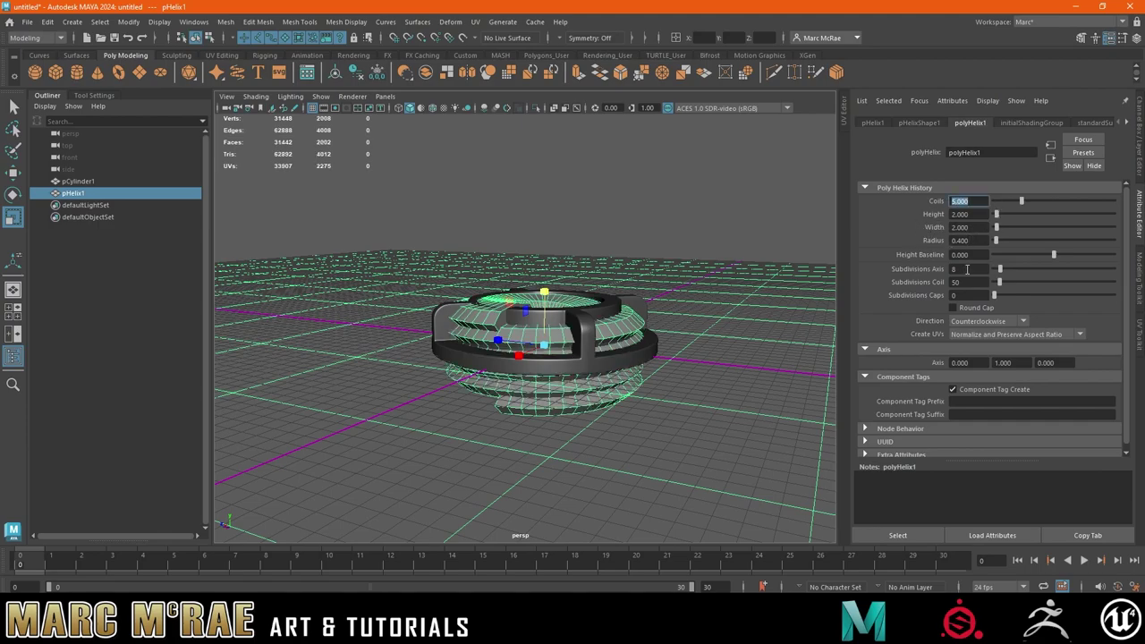
pyautogui.click(979, 239)
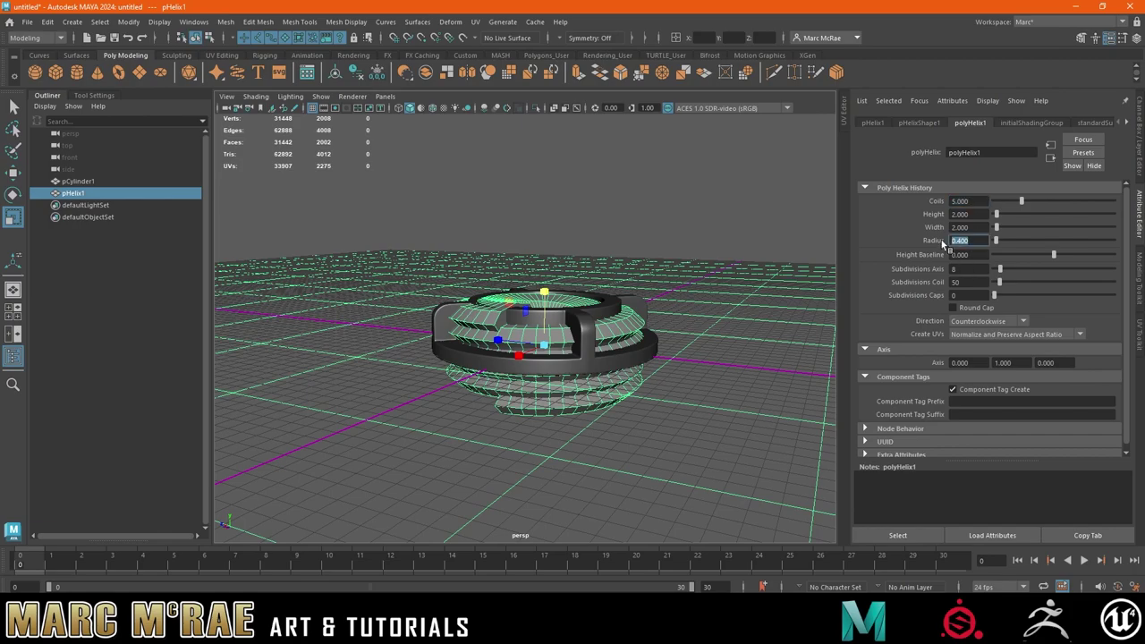
pyautogui.write('0.2')
pyautogui.press('Return')
pyautogui.moveTo(611, 267)
pyautogui.keyDown('alt'); pyautogui.mouseDown()
pyautogui.moveTo(474, 365)
pyautogui.moveTo(539, 286)
pyautogui.mouseUp(); pyautogui.keyUp('alt')
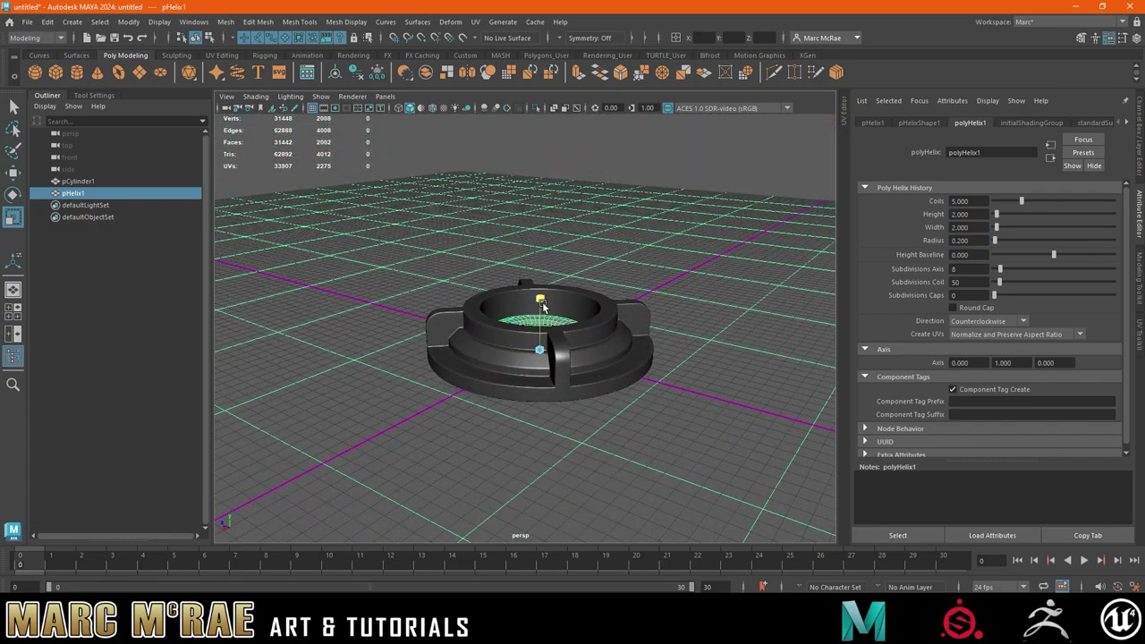
pyautogui.press('w')
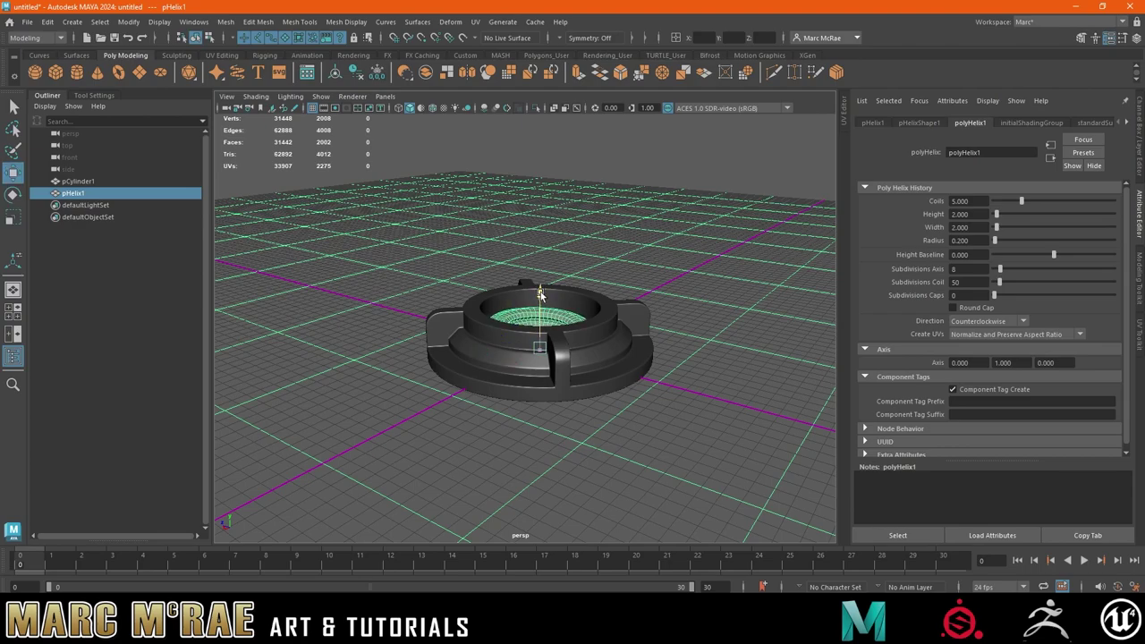
pyautogui.moveTo(541, 293)
pyautogui.mouseDown()
pyautogui.moveTo(541, 269)
pyautogui.moveTo(548, 345)
pyautogui.mouseUp()
pyautogui.keyDown('alt'); pyautogui.moveTo(547, 345); pyautogui.dragTo(620, 369, button='right'); pyautogui.keyUp('alt')
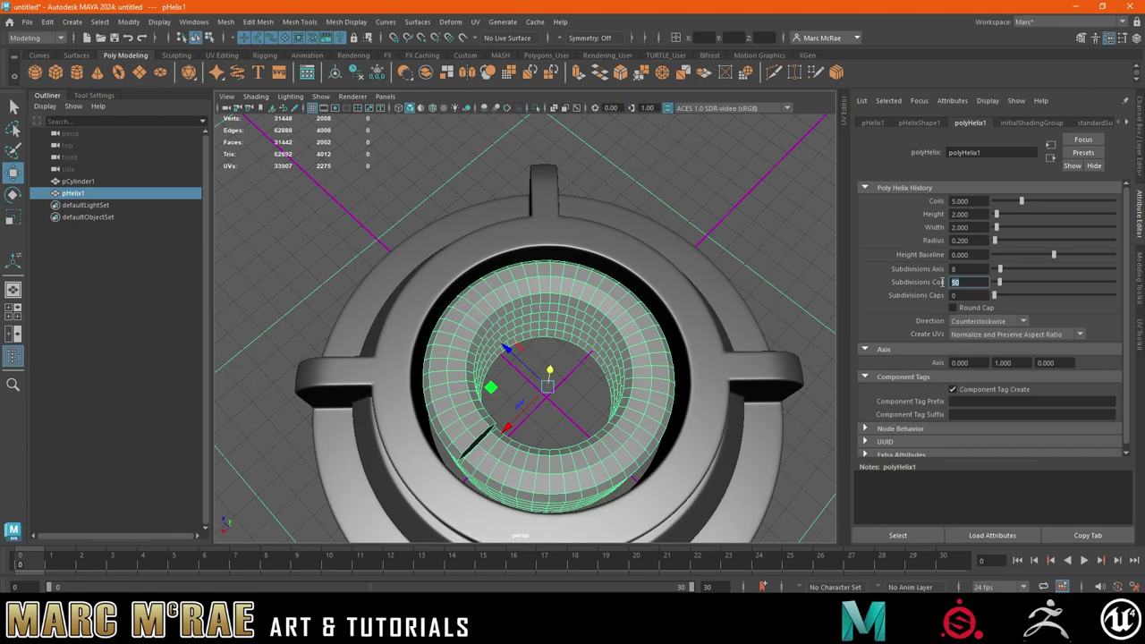
pyautogui.write('40')
# - Set 40 coil subdivisions, scale the helix to fill the ring opening, and thin its radius to 0.1
pyautogui.press('Return')
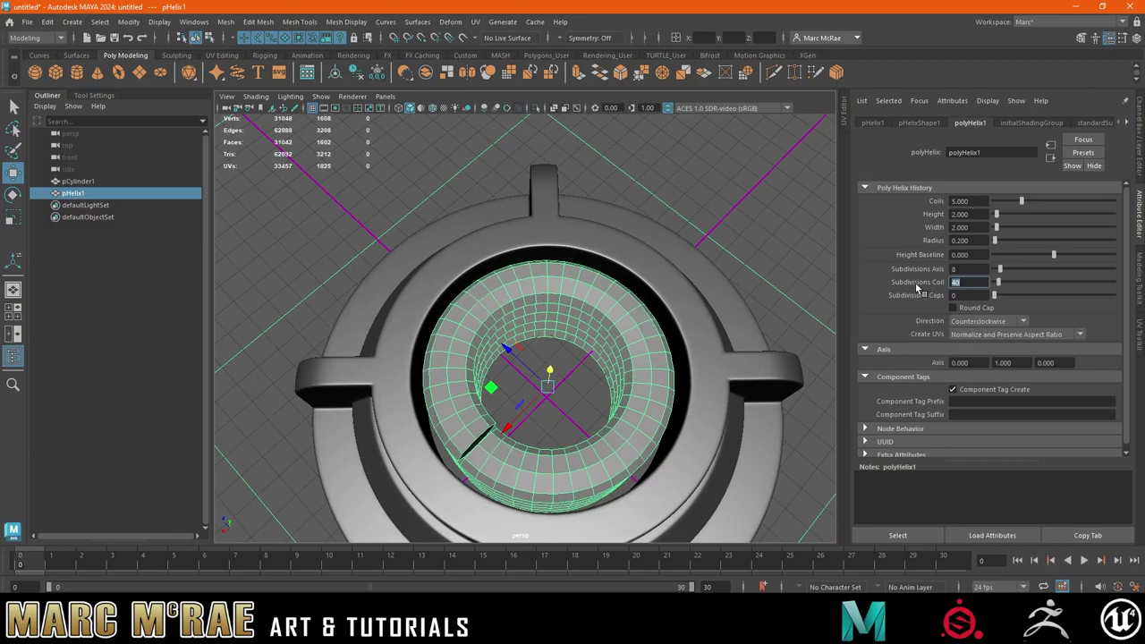
pyautogui.moveTo(597, 318)
pyautogui.keyDown('alt'); pyautogui.mouseDown()
pyautogui.moveTo(588, 283)
pyautogui.moveTo(561, 348)
pyautogui.mouseUp(); pyautogui.keyUp('alt')
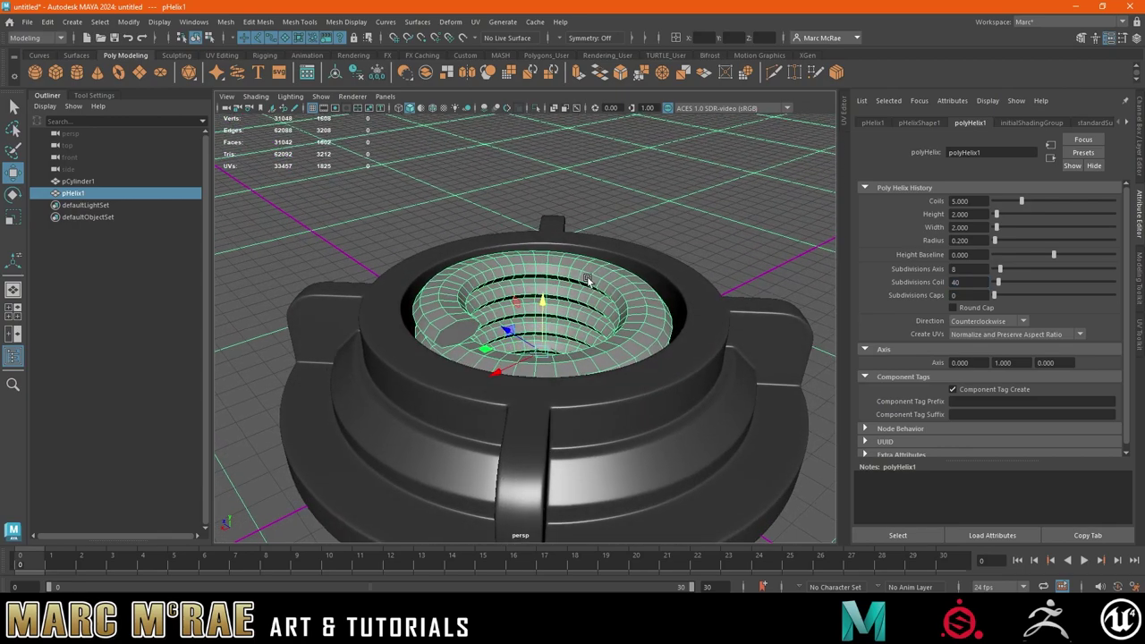
pyautogui.press('r')
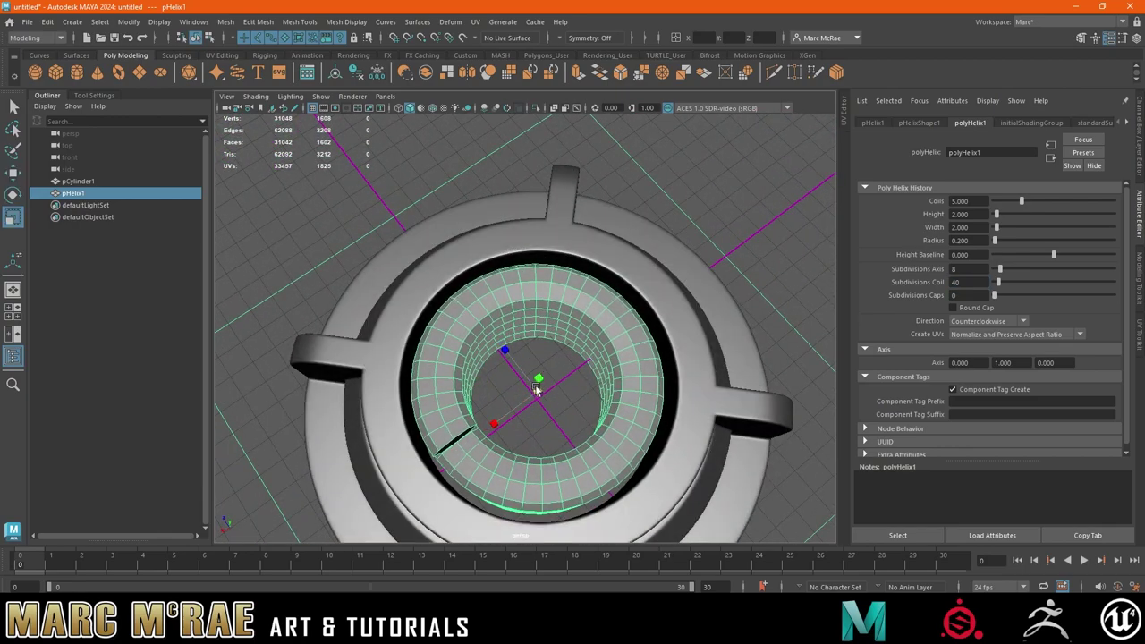
pyautogui.moveTo(537, 390); pyautogui.dragTo(569, 388)
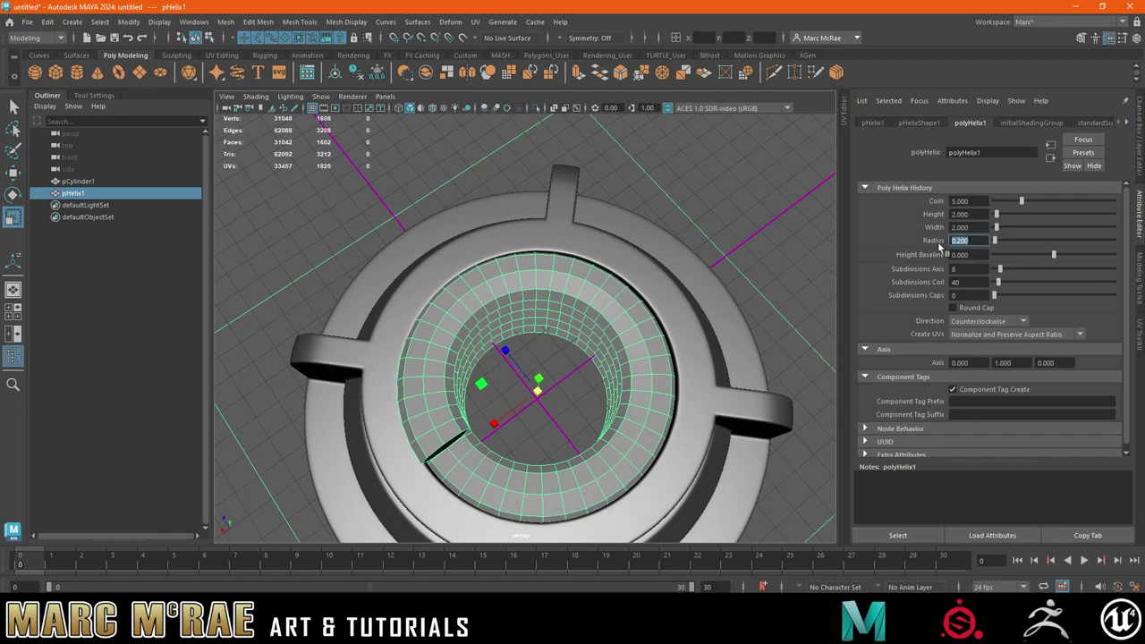
pyautogui.write('.1')
pyautogui.press('Return')
pyautogui.moveTo(551, 314)
pyautogui.keyDown('alt'); pyautogui.mouseDown()
pyautogui.moveTo(594, 270)
pyautogui.moveTo(498, 242)
pyautogui.moveTo(492, 273)
pyautogui.moveTo(578, 284)
pyautogui.mouseUp(); pyautogui.keyUp('alt')
# - Reduce the helix to 4 coils and turn it slightly about its Y axis inside the ring
pyautogui.doubleClick(955, 201)
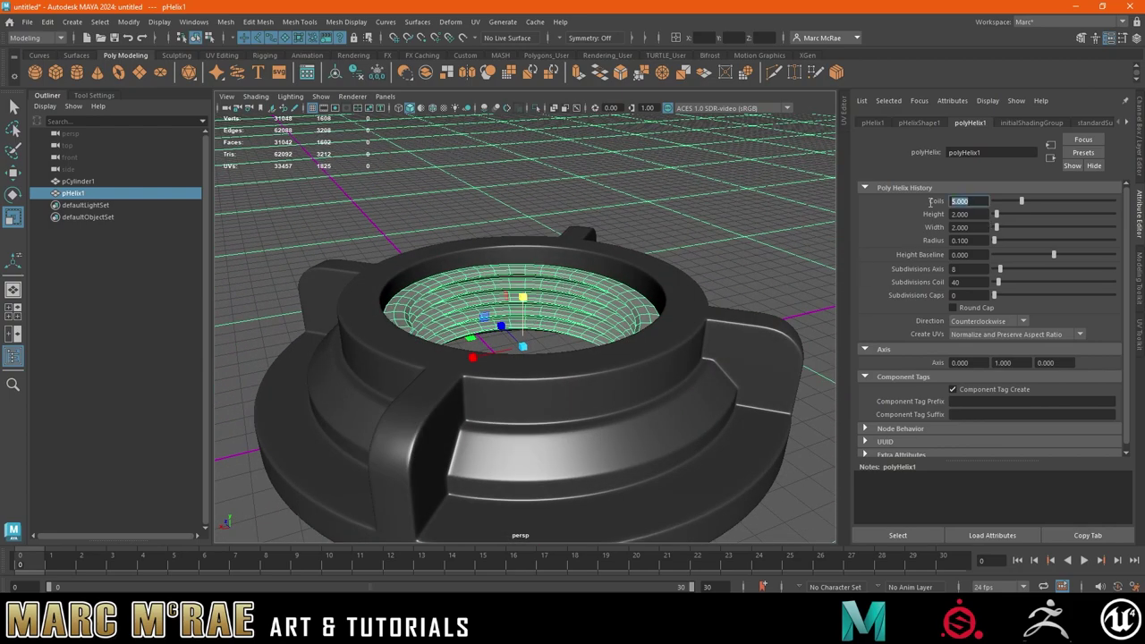
pyautogui.write('4')
pyautogui.press('Return')
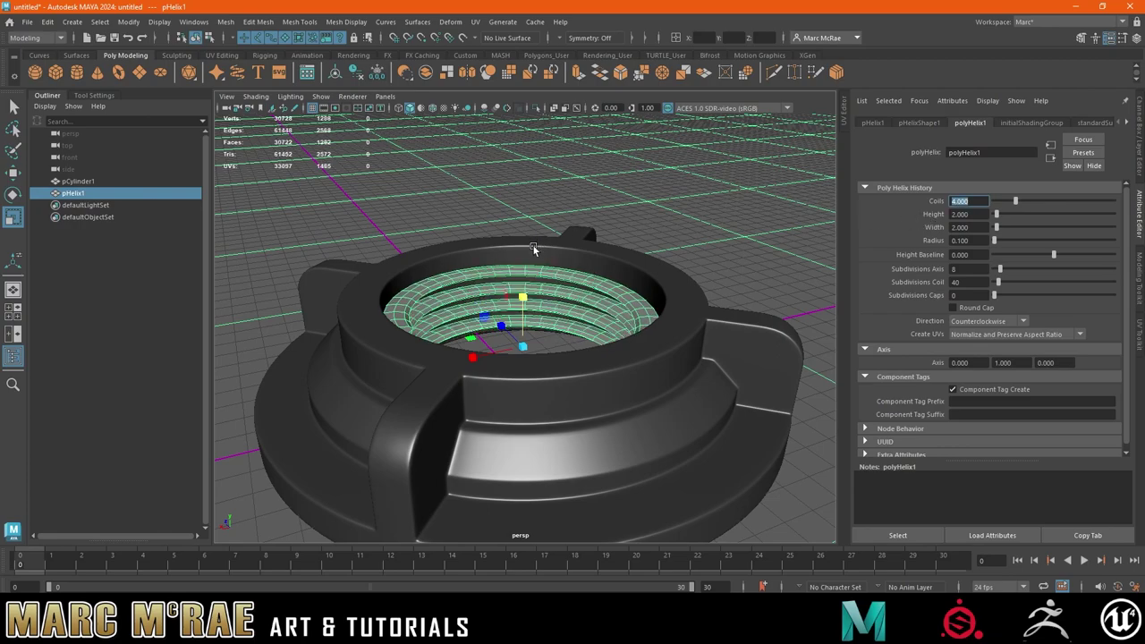
pyautogui.moveTo(537, 279)
pyautogui.keyDown('alt'); pyautogui.mouseDown()
pyautogui.moveTo(503, 279)
pyautogui.moveTo(468, 378)
pyautogui.moveTo(492, 361)
pyautogui.mouseUp(); pyautogui.keyUp('alt')
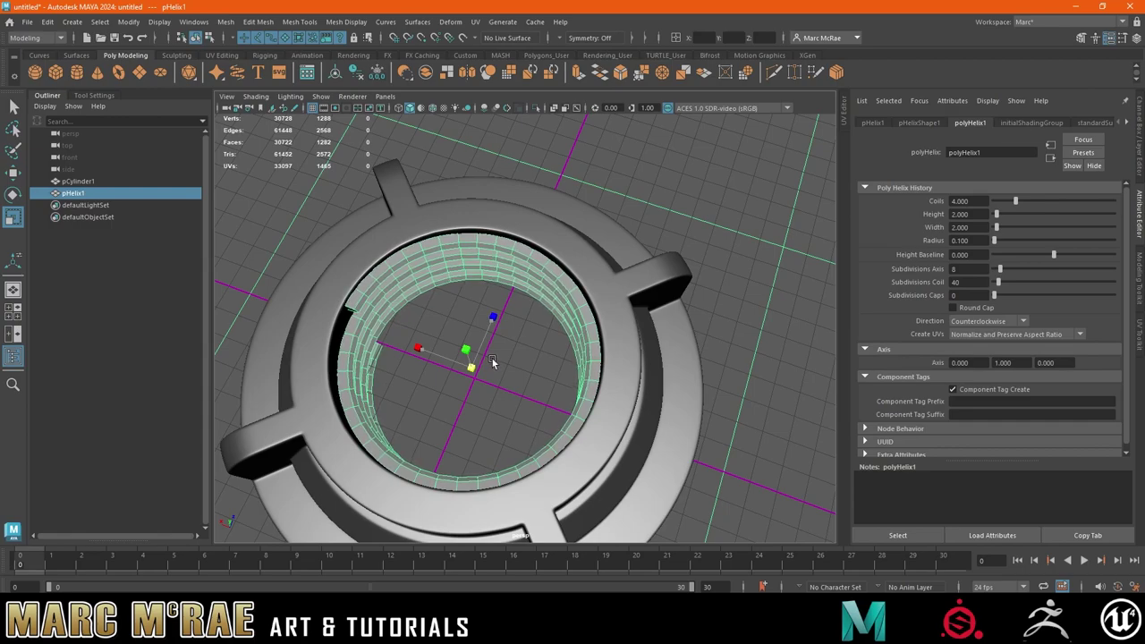
pyautogui.moveTo(492, 362)
pyautogui.mouseDown()
pyautogui.moveTo(544, 327)
pyautogui.moveTo(604, 223)
pyautogui.moveTo(697, 220)
pyautogui.moveTo(755, 240)
pyautogui.moveTo(735, 266)
pyautogui.mouseUp()
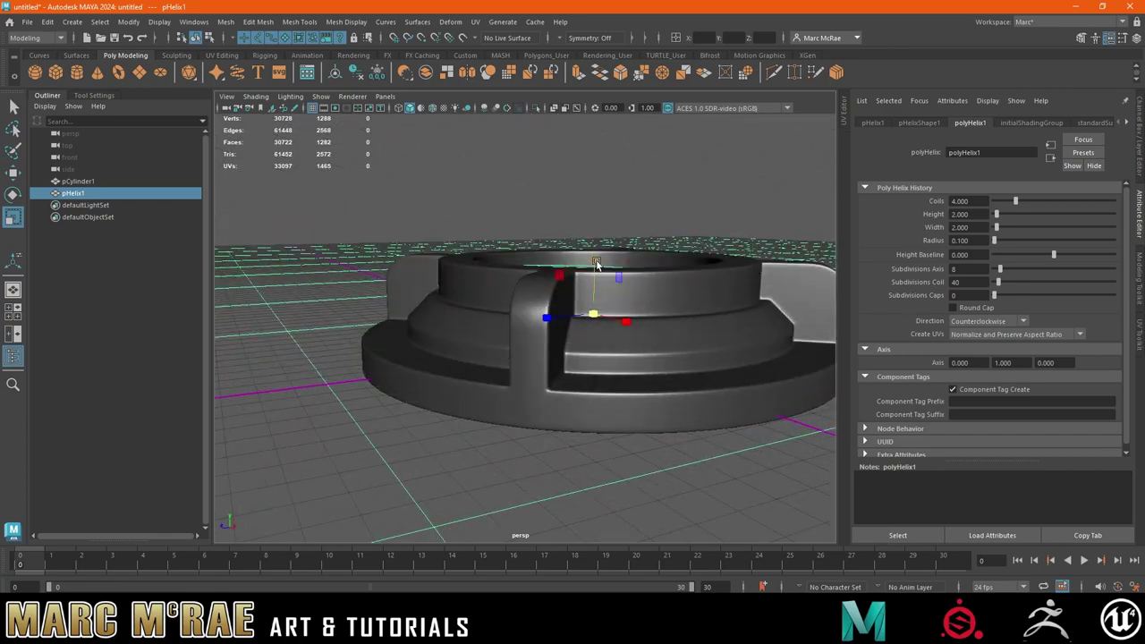
# - Frame the helix in view and nudge it into position inside the ring
pyautogui.press('w')
pyautogui.press('[')
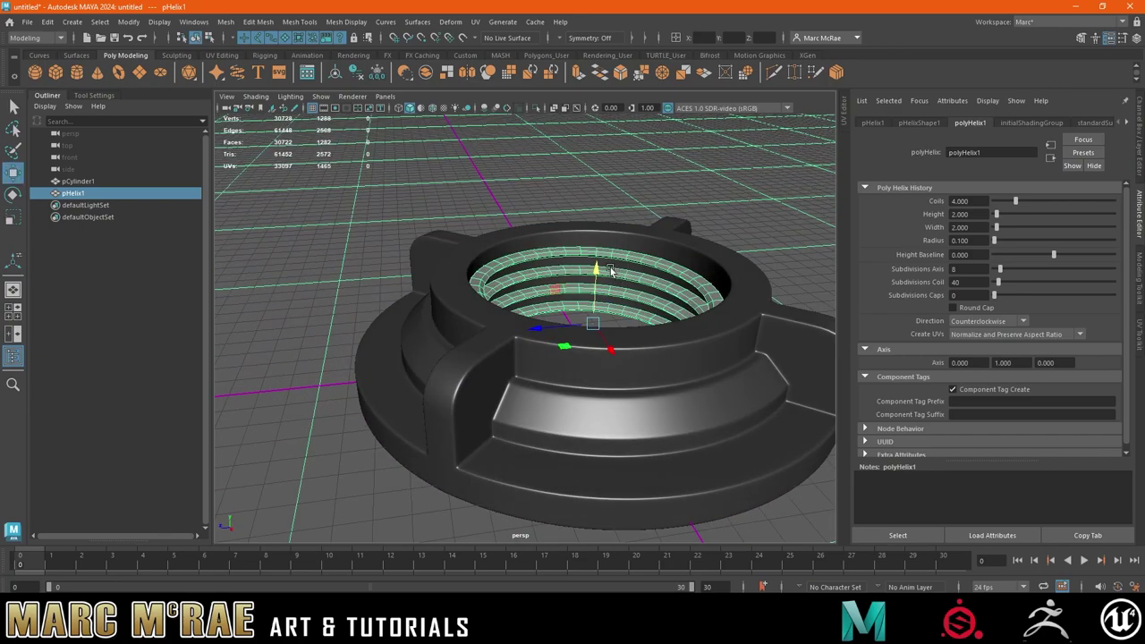
pyautogui.press('f')
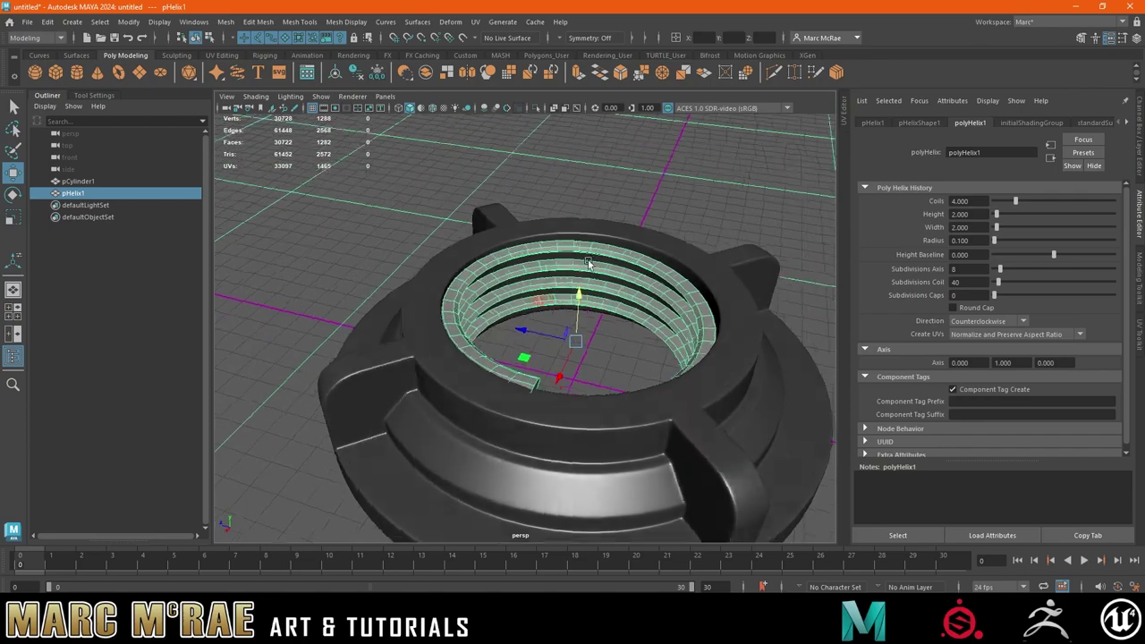
pyautogui.keyDown('alt'); pyautogui.moveTo(593, 262); pyautogui.dragTo(489, 255); pyautogui.keyUp('alt')
pyautogui.moveTo(477, 255); pyautogui.dragTo(519, 253)
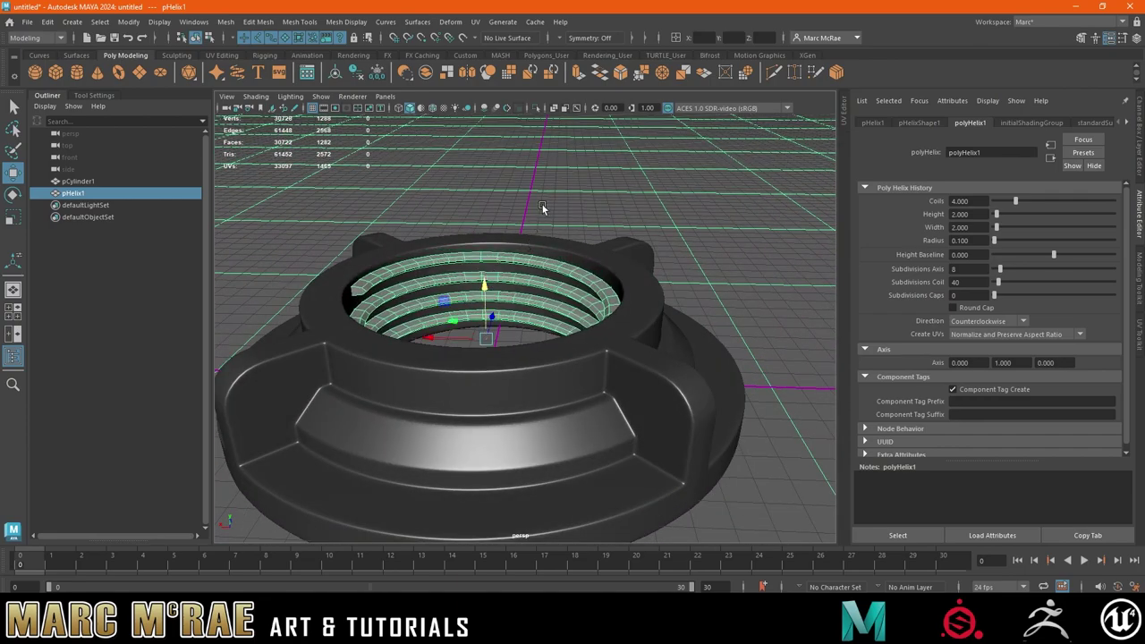
# - Show wireframe on shaded and slide the helix coils higher inside the ring
pyautogui.click(432, 108)
pyautogui.moveTo(494, 173)
pyautogui.keyDown('alt'); pyautogui.mouseDown()
pyautogui.moveTo(626, 224)
pyautogui.moveTo(491, 253)
pyautogui.mouseUp(); pyautogui.keyUp('alt')
pyautogui.scroll(5, 757, 277)
pyautogui.scroll(-2, 757, 277)
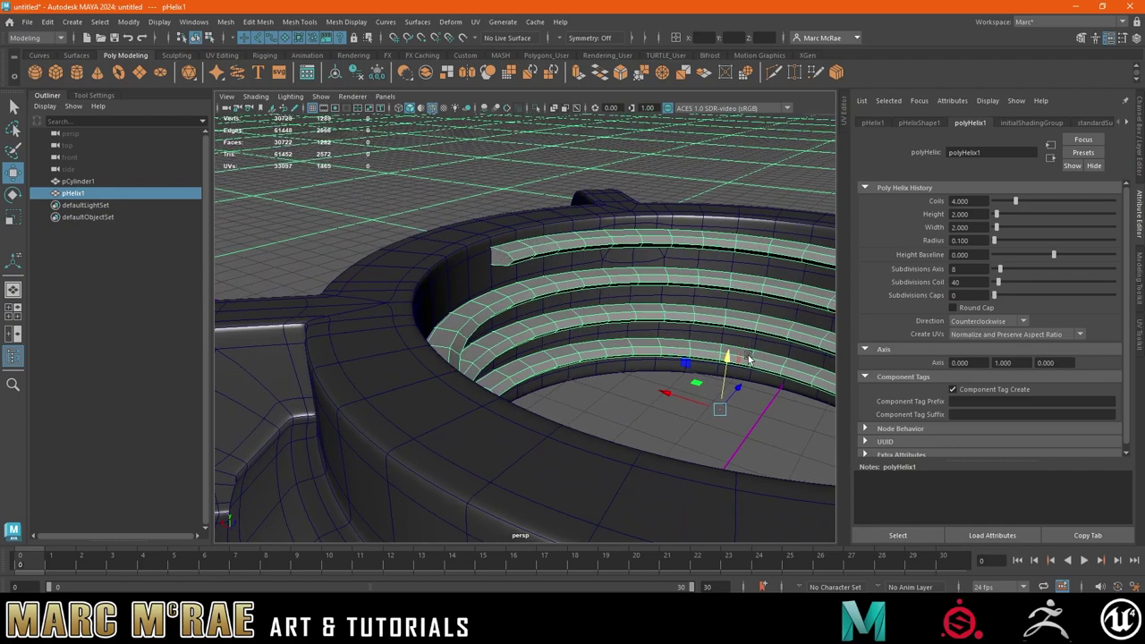
pyautogui.moveTo(726, 357); pyautogui.dragTo(724, 364)
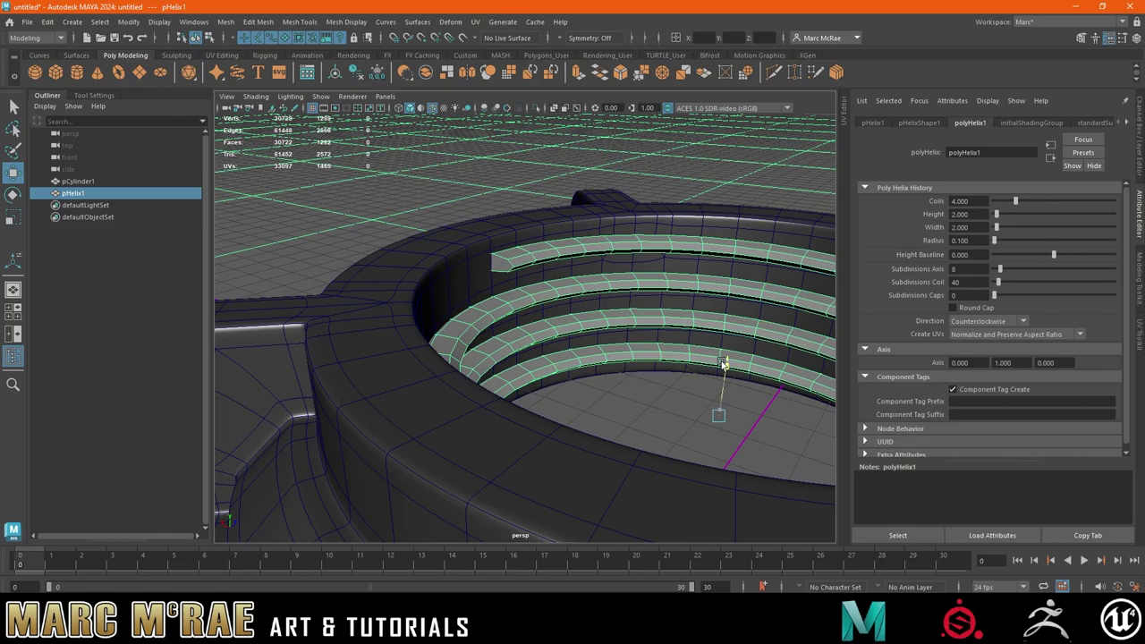
pyautogui.moveTo(723, 364)
pyautogui.mouseDown()
pyautogui.moveTo(626, 245)
pyautogui.moveTo(537, 251)
pyautogui.moveTo(545, 230)
pyautogui.moveTo(514, 202)
pyautogui.moveTo(713, 240)
pyautogui.moveTo(695, 247)
pyautogui.moveTo(723, 259)
pyautogui.moveTo(616, 262)
pyautogui.moveTo(502, 295)
pyautogui.moveTo(446, 291)
pyautogui.mouseUp()
# - In Face mode, delete runs of faces from the helix's lower coils
pyautogui.moveTo(417, 289); pyautogui.dragTo(474, 263, button='right')
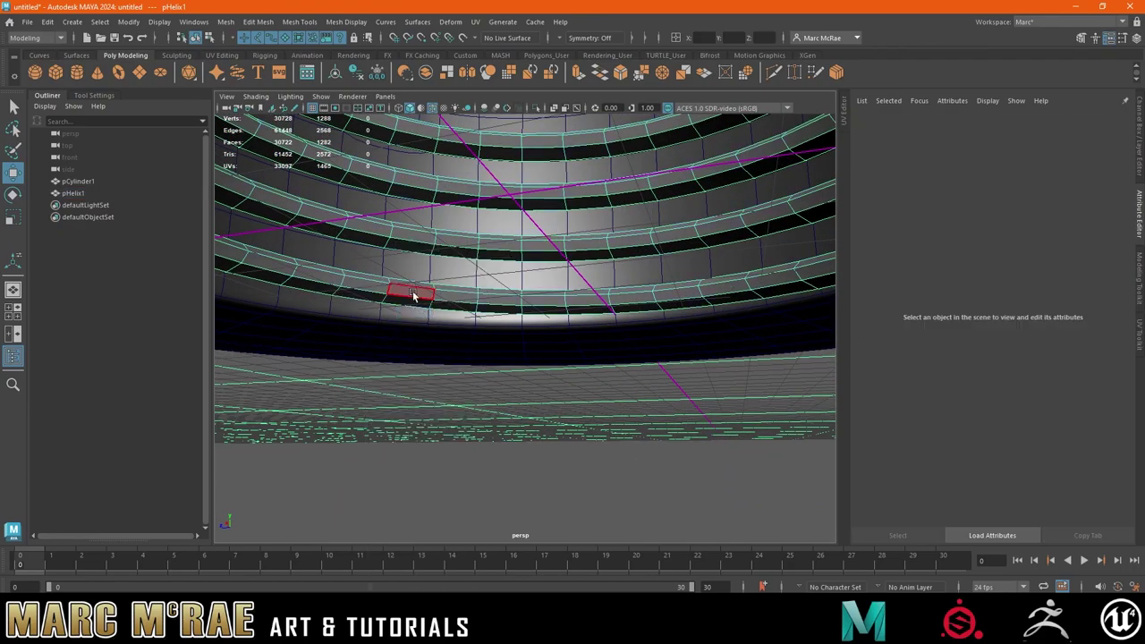
pyautogui.click(410, 292)
pyautogui.press('q')
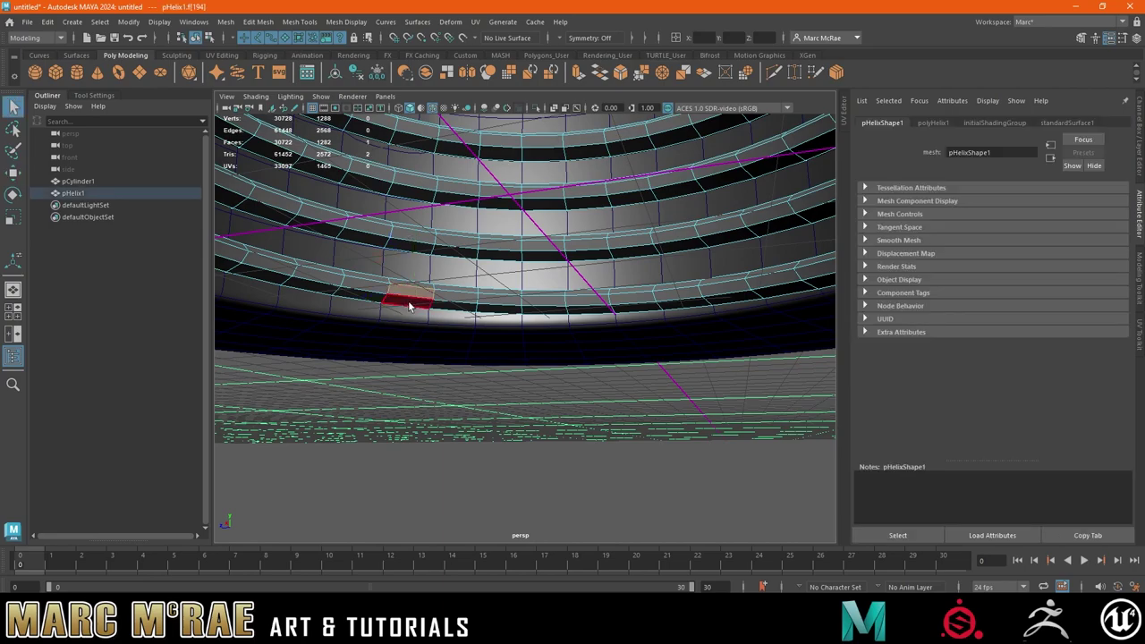
pyautogui.click(412, 297)
pyautogui.press('Delete')
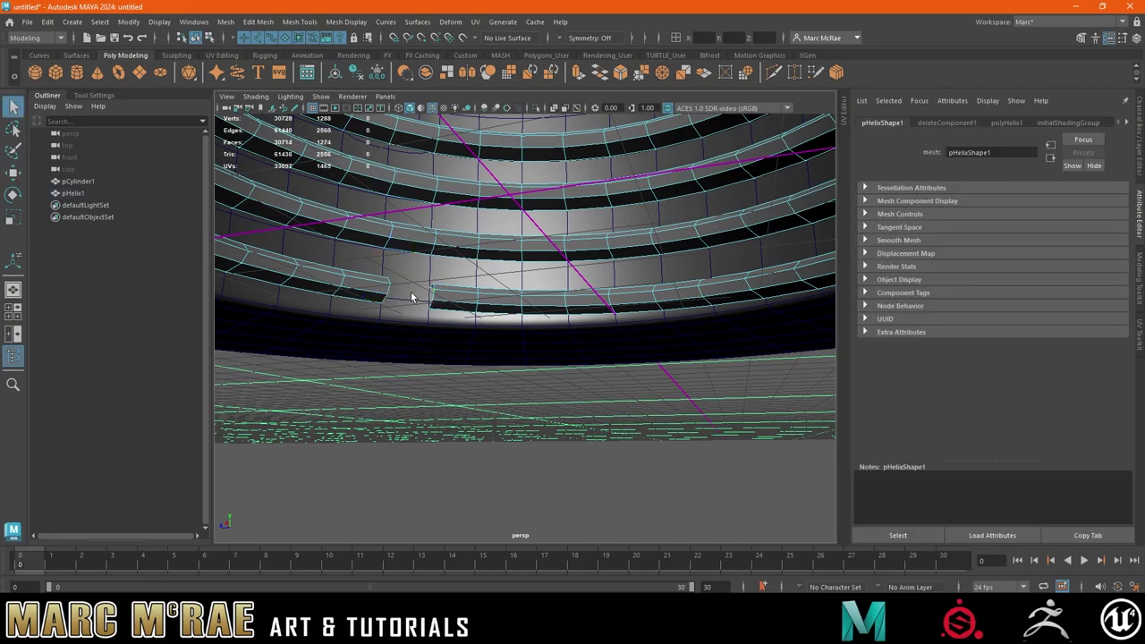
pyautogui.click(460, 297)
pyautogui.keyDown('shift'); pyautogui.doubleClick(449, 298); pyautogui.keyUp('shift')
pyautogui.press('Delete')
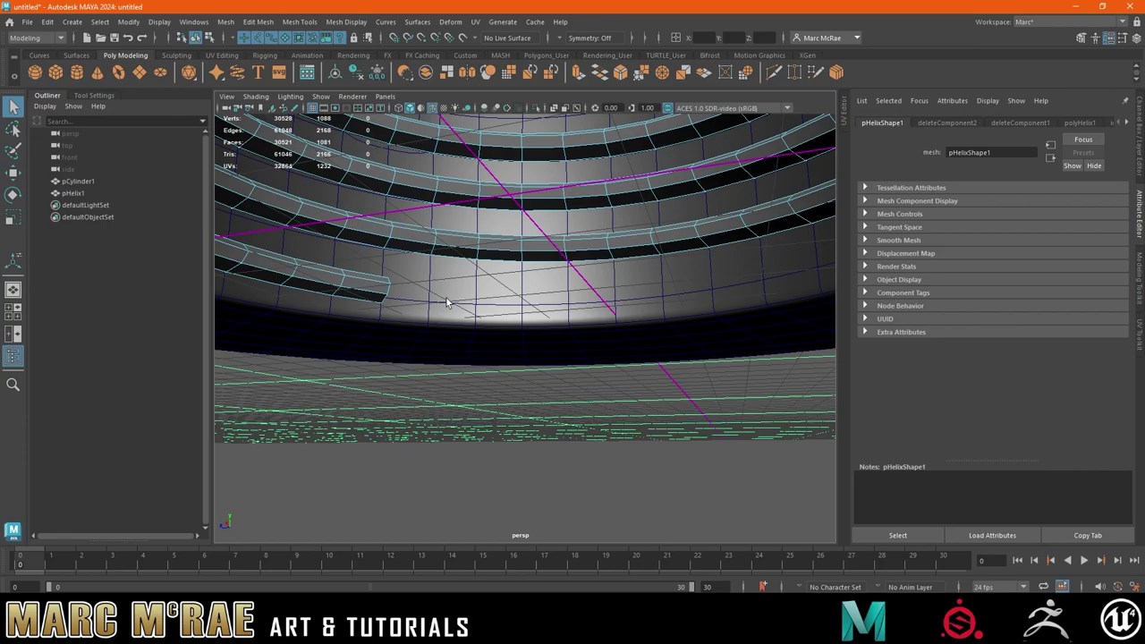
# - Delete the remaining helix faces from above and select the leftover pHelix1 in the Outliner
pyautogui.moveTo(448, 302)
pyautogui.keyDown('alt'); pyautogui.mouseDown()
pyautogui.moveTo(383, 322)
pyautogui.moveTo(524, 312)
pyautogui.mouseUp(); pyautogui.keyUp('alt')
pyautogui.moveTo(567, 274)
pyautogui.keyDown('alt'); pyautogui.mouseDown()
pyautogui.moveTo(542, 289)
pyautogui.moveTo(645, 255)
pyautogui.mouseUp(); pyautogui.keyUp('alt')
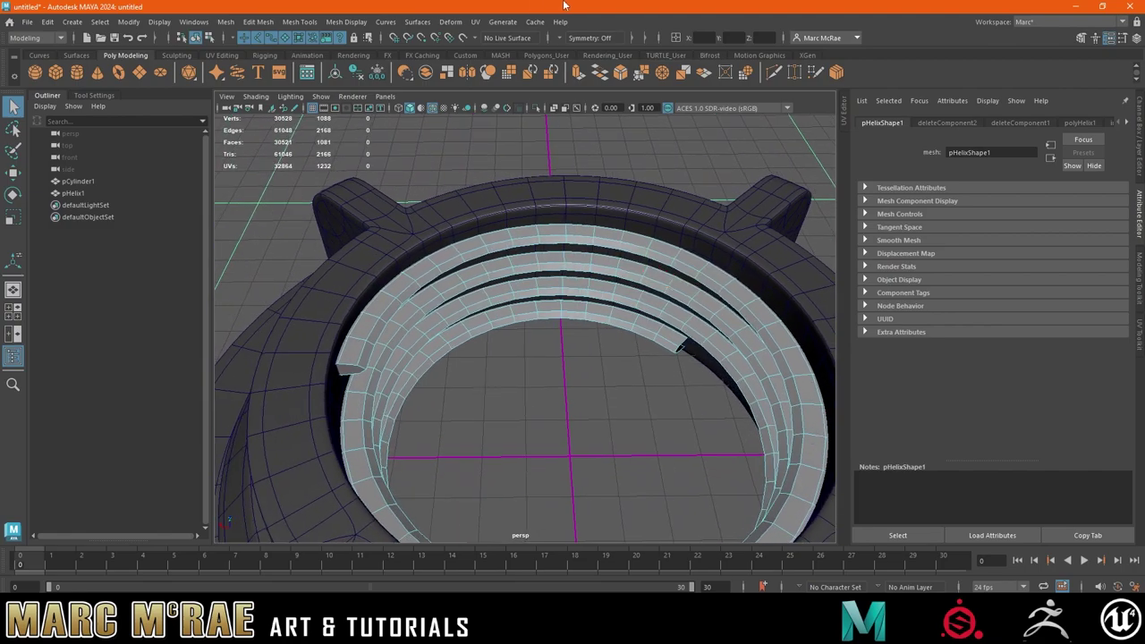
pyautogui.moveTo(643, 219)
pyautogui.keyDown('alt'); pyautogui.mouseDown()
pyautogui.moveTo(577, 237)
pyautogui.moveTo(623, 205)
pyautogui.moveTo(578, 267)
pyautogui.mouseUp(); pyautogui.keyUp('alt')
pyautogui.click(578, 267)
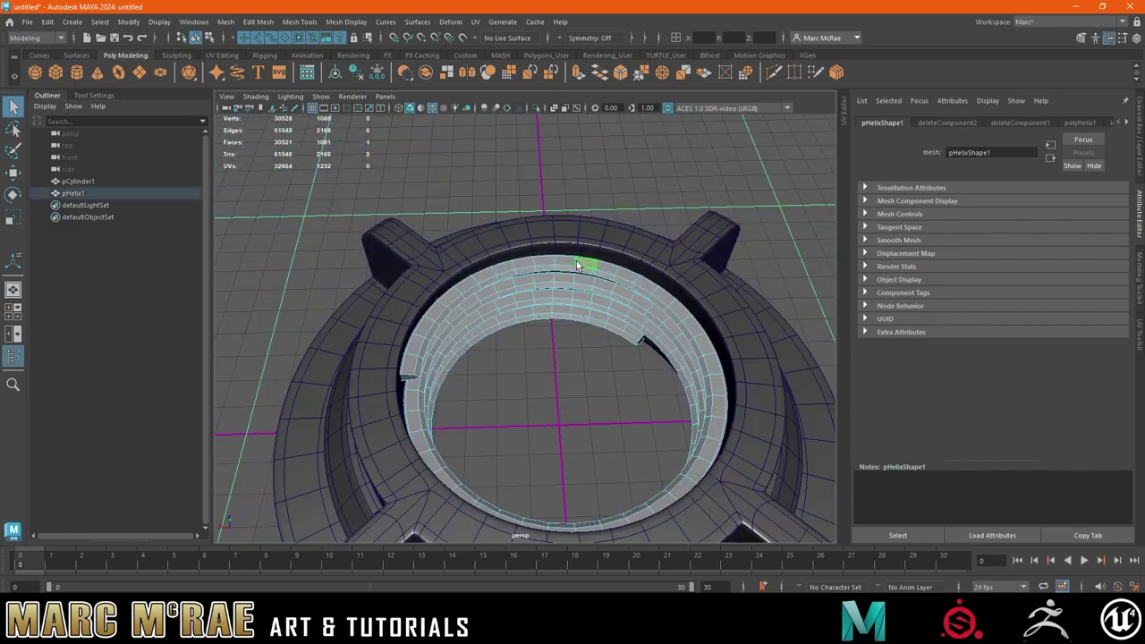
pyautogui.press('Delete')
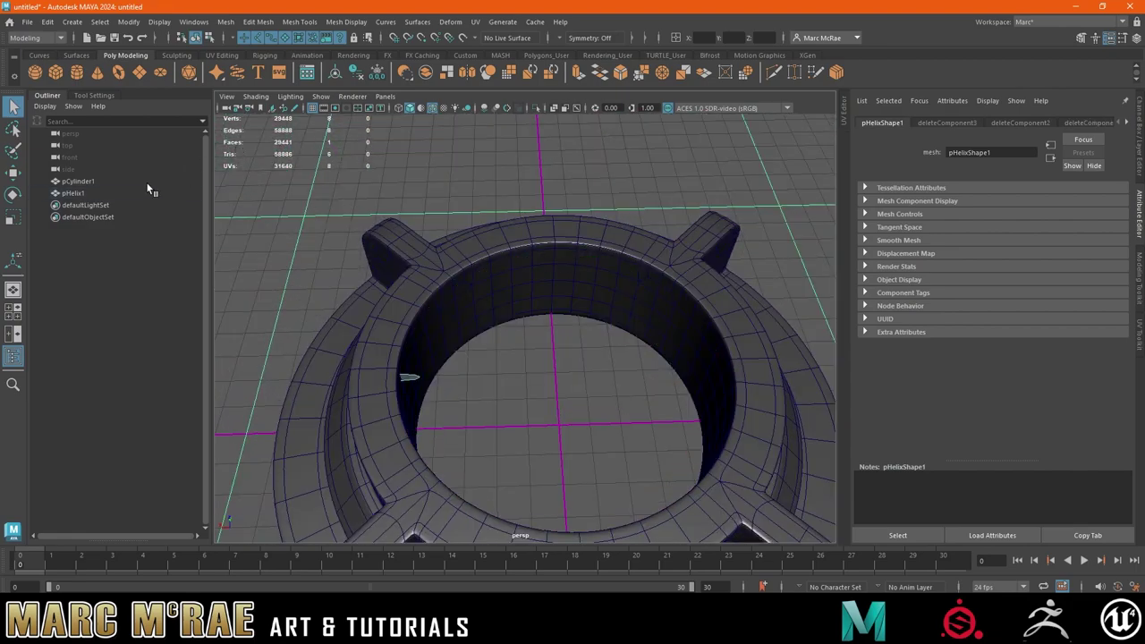
pyautogui.click(72, 194)
# - Delete the leftover pHelix1 piece, leaving only the ring pCylinder1
pyautogui.press('Delete')
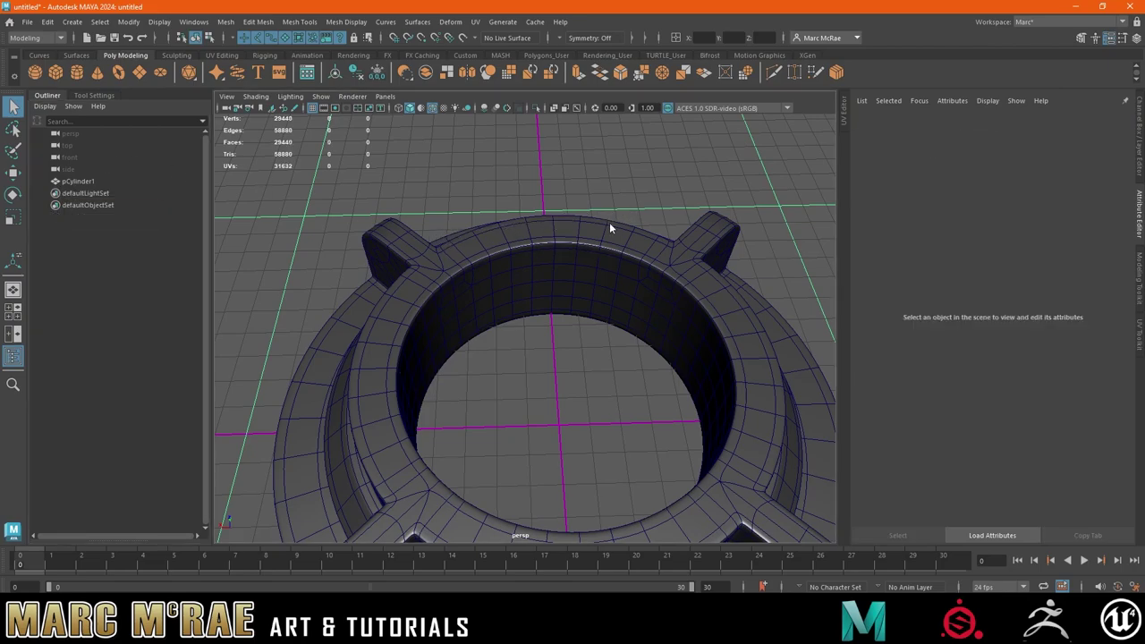
pyautogui.click(676, 220)
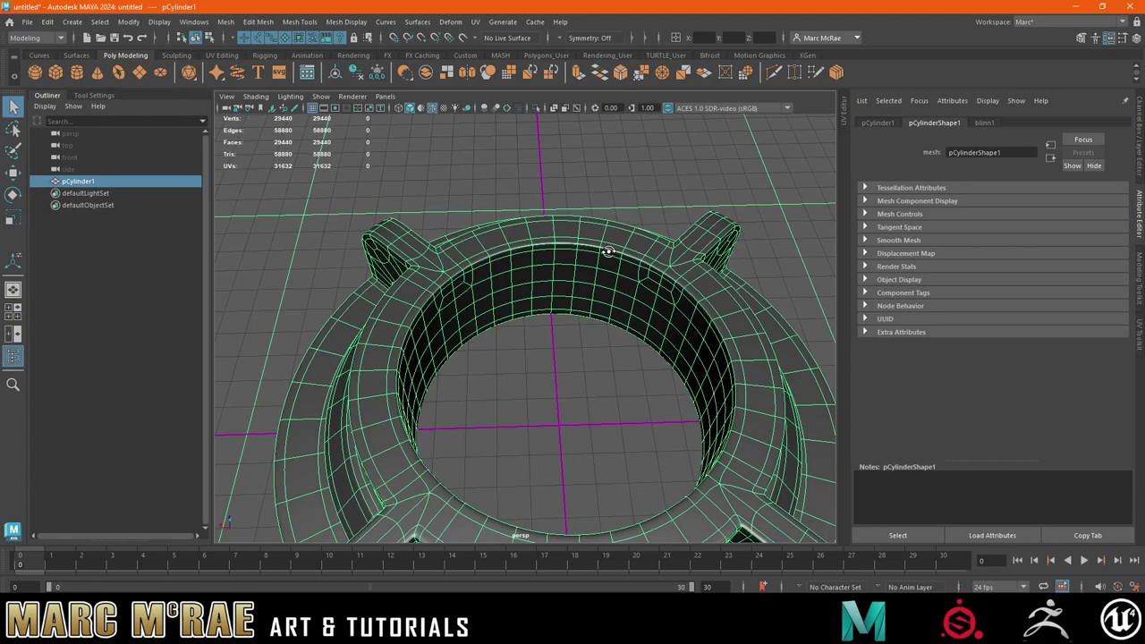
pyautogui.keyDown('alt'); pyautogui.moveTo(607, 252); pyautogui.dragTo(684, 200); pyautogui.keyUp('alt')
pyautogui.click(741, 216)
pyautogui.scroll(-5, 650, 253)
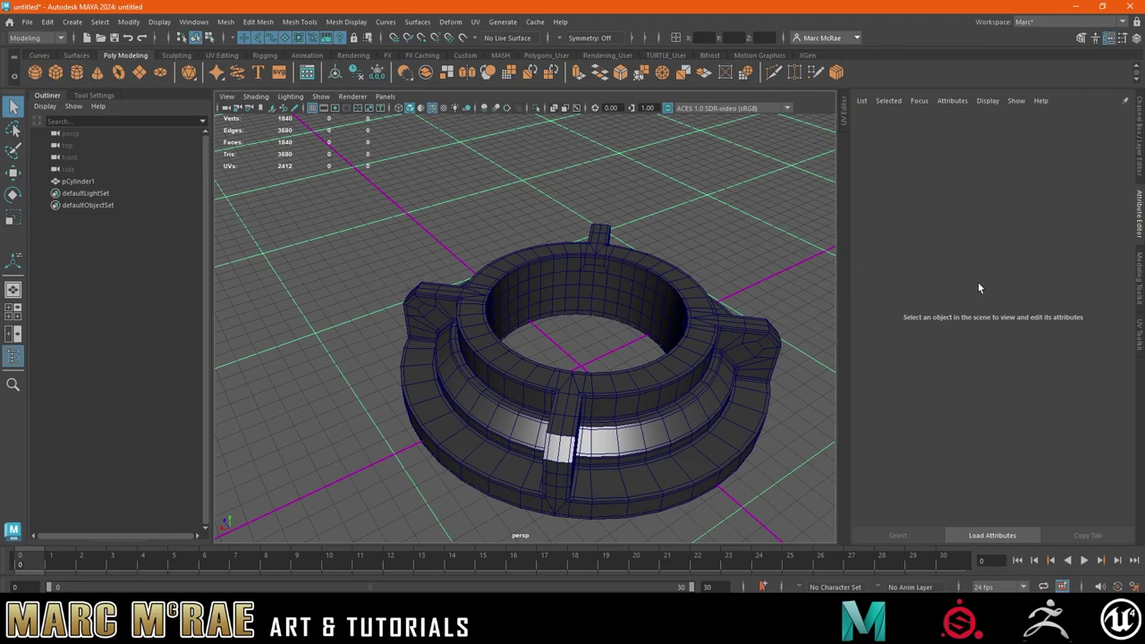
pyautogui.keyDown('alt'); pyautogui.moveTo(681, 304); pyautogui.dragTo(642, 266); pyautogui.keyUp('alt')
# - Turn on smooth mesh preview (3) for pCylinder1 and inspect the rounded ring
pyautogui.click(628, 270)
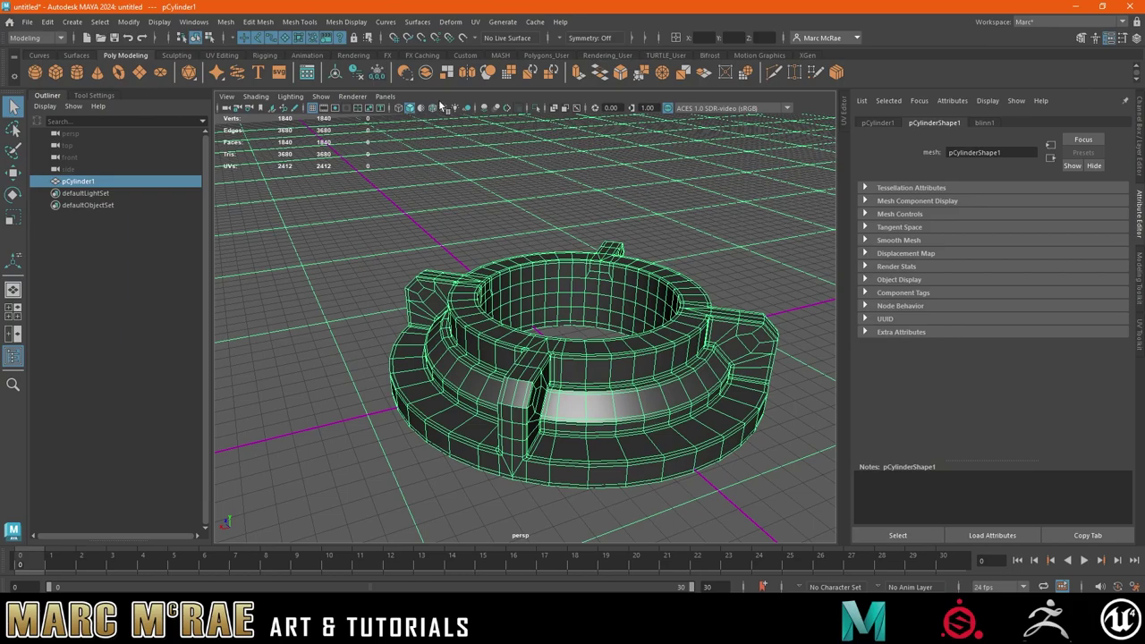
pyautogui.click(631, 191)
pyautogui.click(646, 287)
pyautogui.moveTo(653, 340)
pyautogui.keyDown('alt'); pyautogui.mouseDown()
pyautogui.moveTo(624, 335)
pyautogui.moveTo(625, 349)
pyautogui.mouseUp(); pyautogui.keyUp('alt')
pyautogui.press('3')
pyautogui.click(689, 334)
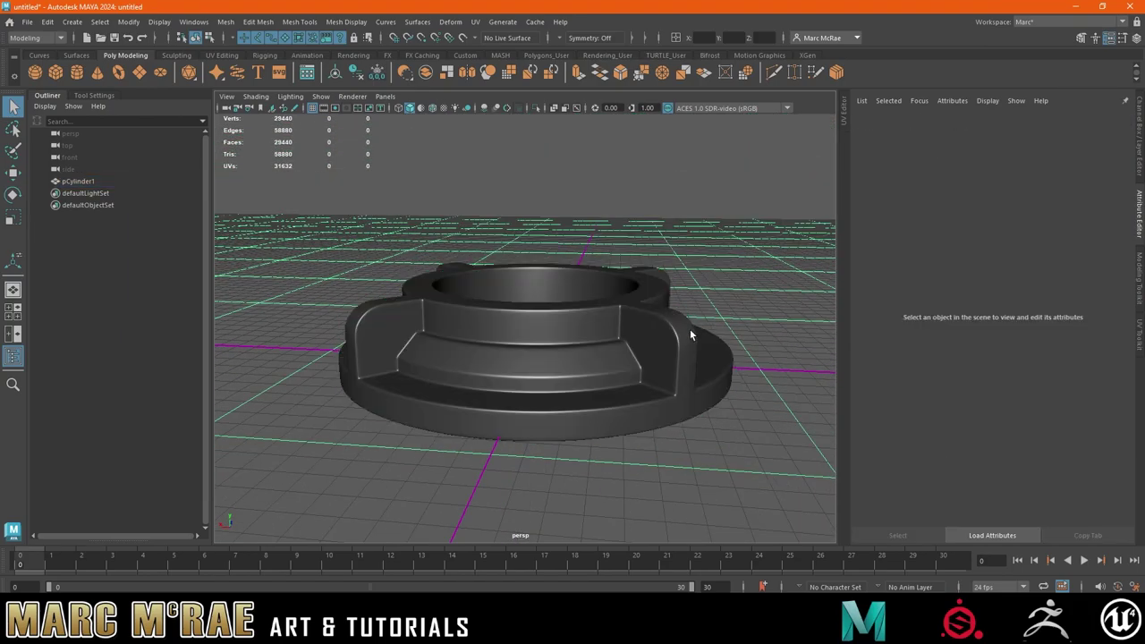
pyautogui.click(626, 317)
pyautogui.click(779, 307)
pyautogui.keyDown('alt'); pyautogui.moveTo(642, 325); pyautogui.dragTo(677, 345); pyautogui.keyUp('alt')
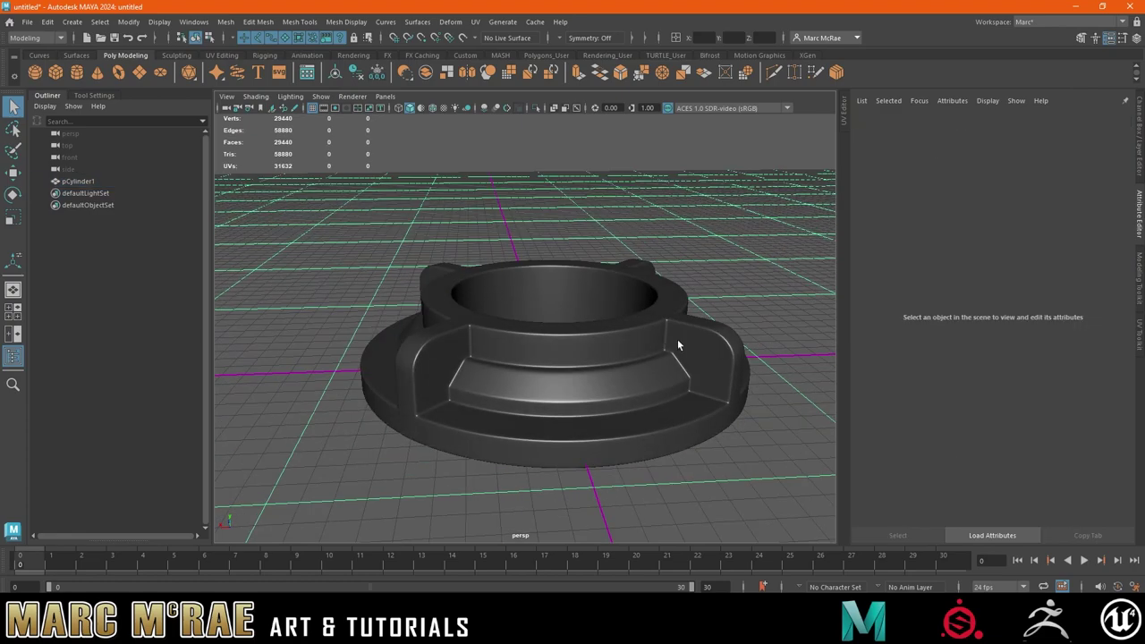
pyautogui.click(715, 380)
# - Orbit and zoom around the smoothed ring to inspect it from side and top angles
pyautogui.click(736, 289)
pyautogui.click(659, 336)
pyautogui.scroll(5, 614, 354)
pyautogui.keyDown('alt'); pyautogui.moveTo(698, 312); pyautogui.dragTo(706, 231); pyautogui.keyUp('alt')
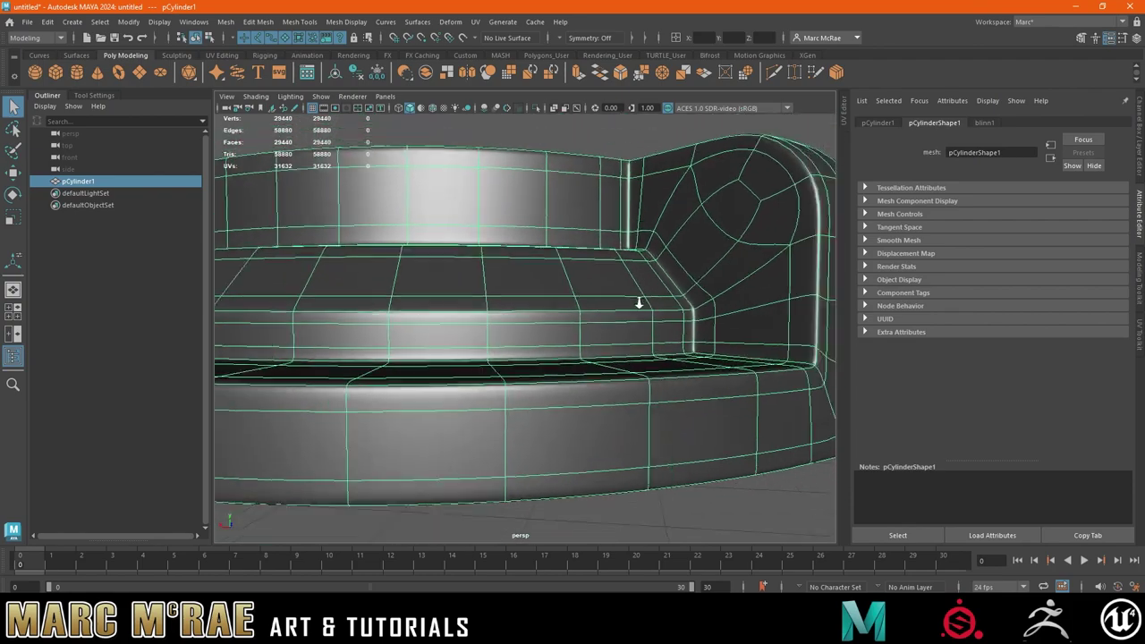
pyautogui.click(707, 230)
pyautogui.moveTo(600, 268)
pyautogui.keyDown('alt'); pyautogui.mouseDown()
pyautogui.moveTo(626, 313)
pyautogui.moveTo(697, 314)
pyautogui.moveTo(523, 323)
pyautogui.moveTo(590, 258)
pyautogui.mouseUp(); pyautogui.keyUp('alt')
pyautogui.click(591, 257)
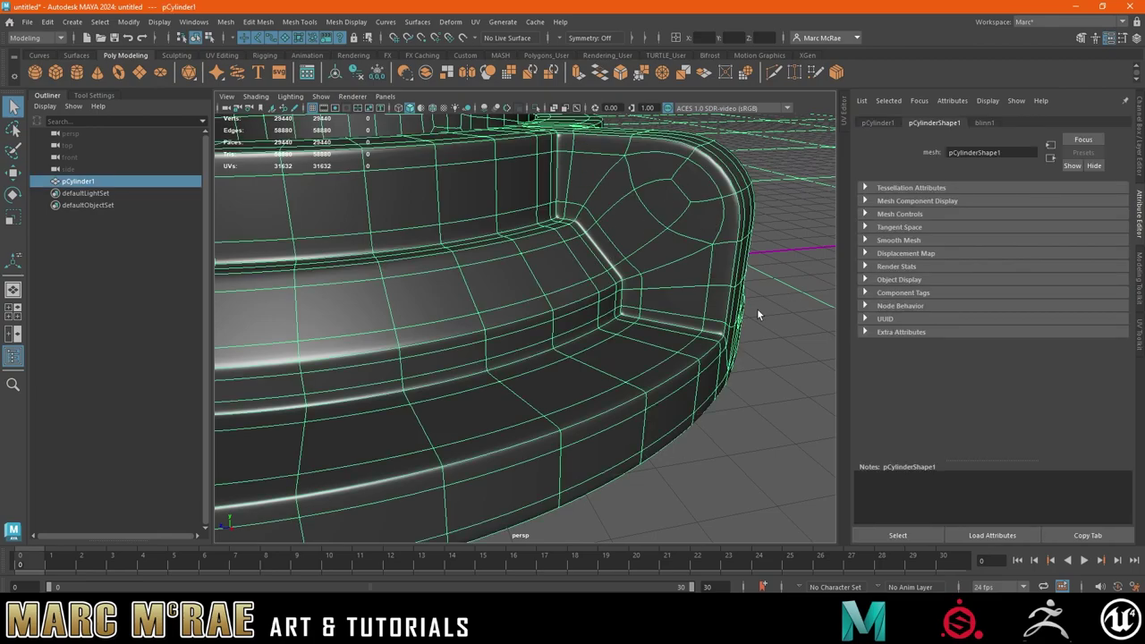
pyautogui.moveTo(592, 274)
pyautogui.keyDown('alt'); pyautogui.mouseDown()
pyautogui.moveTo(626, 242)
pyautogui.moveTo(687, 241)
pyautogui.mouseUp(); pyautogui.keyUp('alt')
pyautogui.scroll(-5, 583, 248)
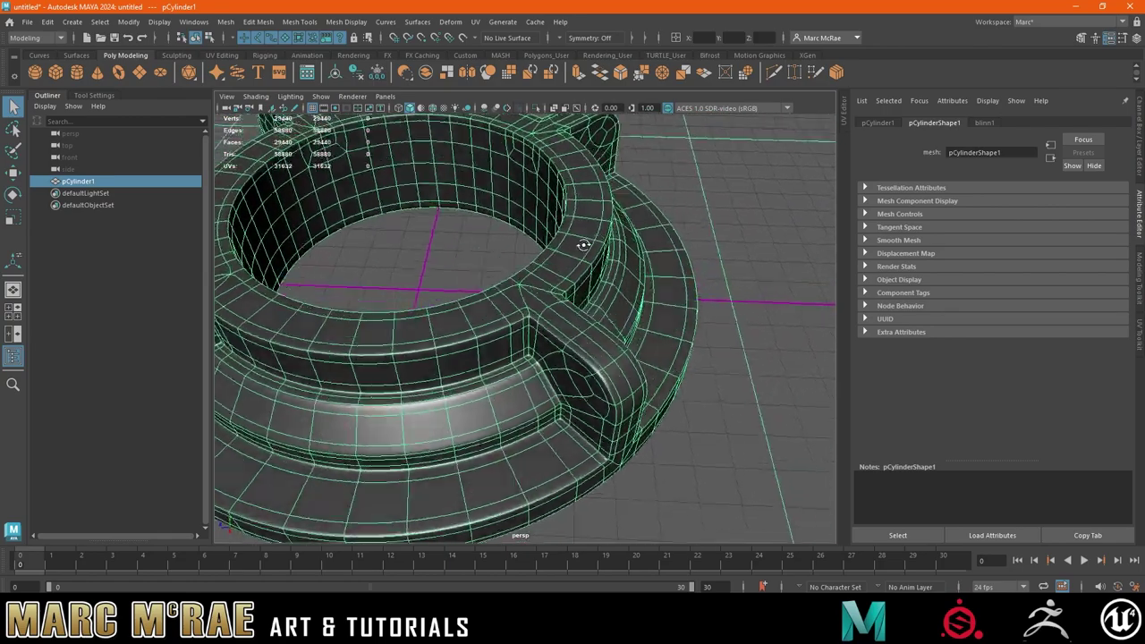
pyautogui.scroll(-4, 595, 255)
pyautogui.scroll(-4, 595, 256)
pyautogui.scroll(-3, 587, 234)
pyautogui.keyDown('alt'); pyautogui.moveTo(587, 233); pyautogui.dragTo(582, 228); pyautogui.keyUp('alt')
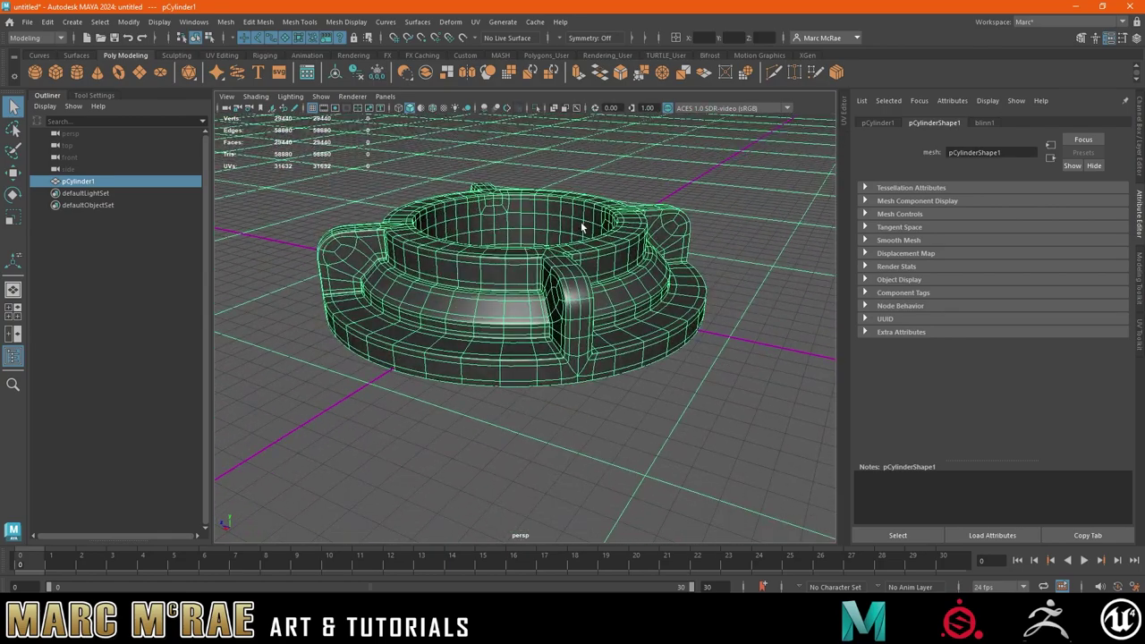
pyautogui.moveTo(660, 220)
pyautogui.keyDown('alt'); pyautogui.mouseDown()
pyautogui.moveTo(614, 266)
pyautogui.moveTo(702, 271)
pyautogui.moveTo(693, 277)
pyautogui.mouseUp(); pyautogui.keyUp('alt')
pyautogui.scroll(4, 702, 271)
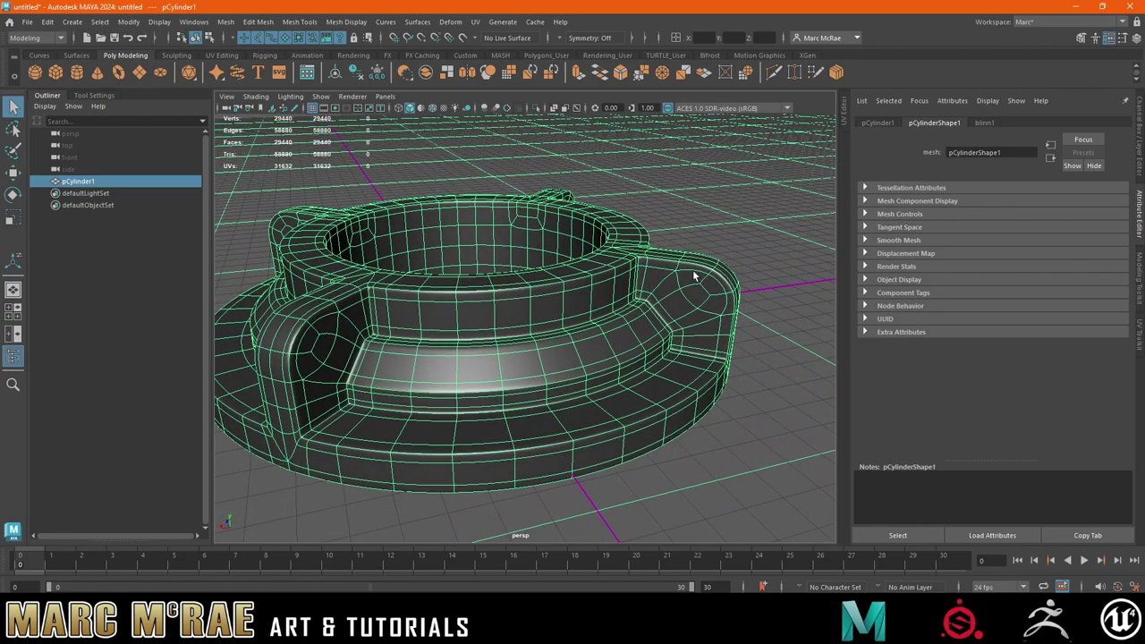
# - Compare the low-poly cage (1) and smooth preview (3), finishing with smooth preview off
pyautogui.press('1')
pyautogui.click(701, 240)
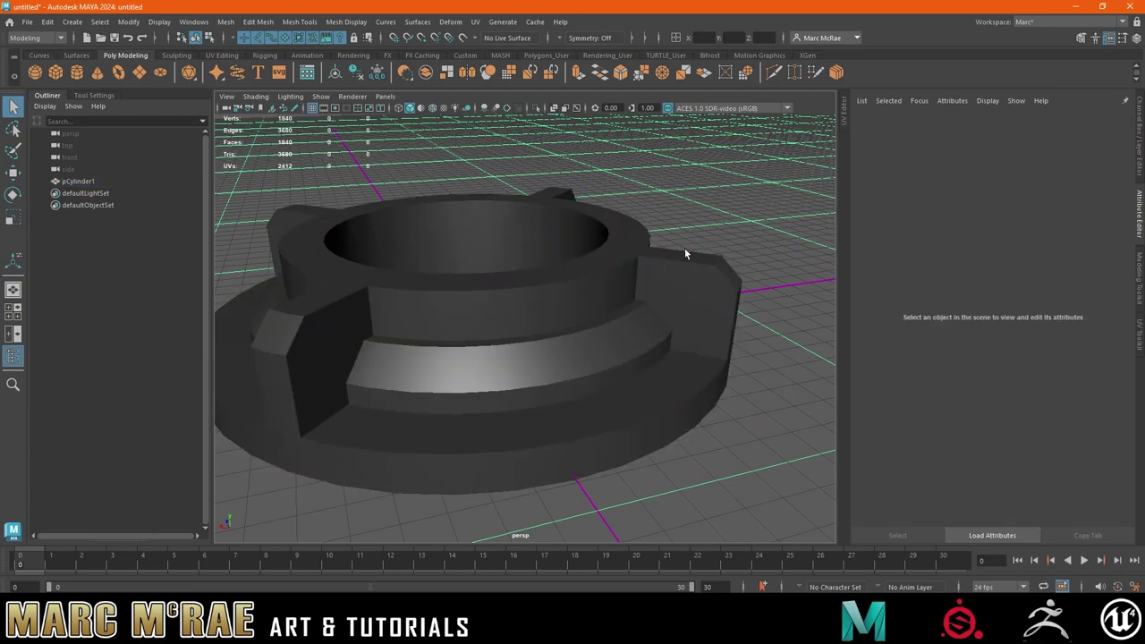
pyautogui.click(614, 268)
pyautogui.press('3')
pyautogui.click(677, 223)
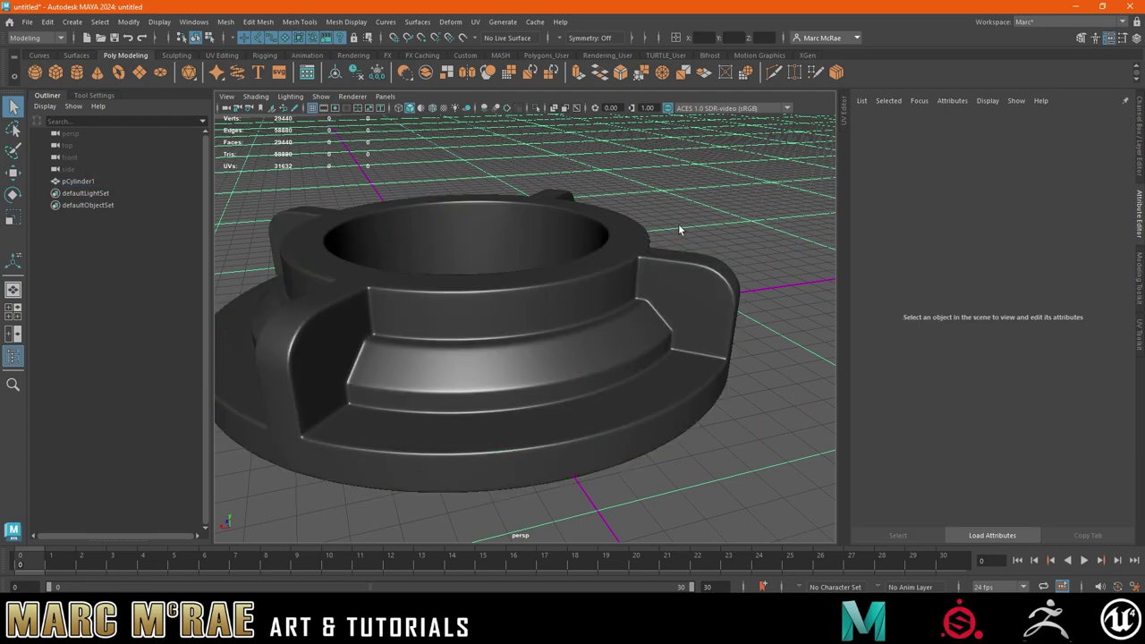
pyautogui.moveTo(679, 224); pyautogui.dragTo(711, 216, button='right')
pyautogui.keyDown('alt'); pyautogui.moveTo(721, 225); pyautogui.dragTo(587, 275); pyautogui.keyUp('alt')
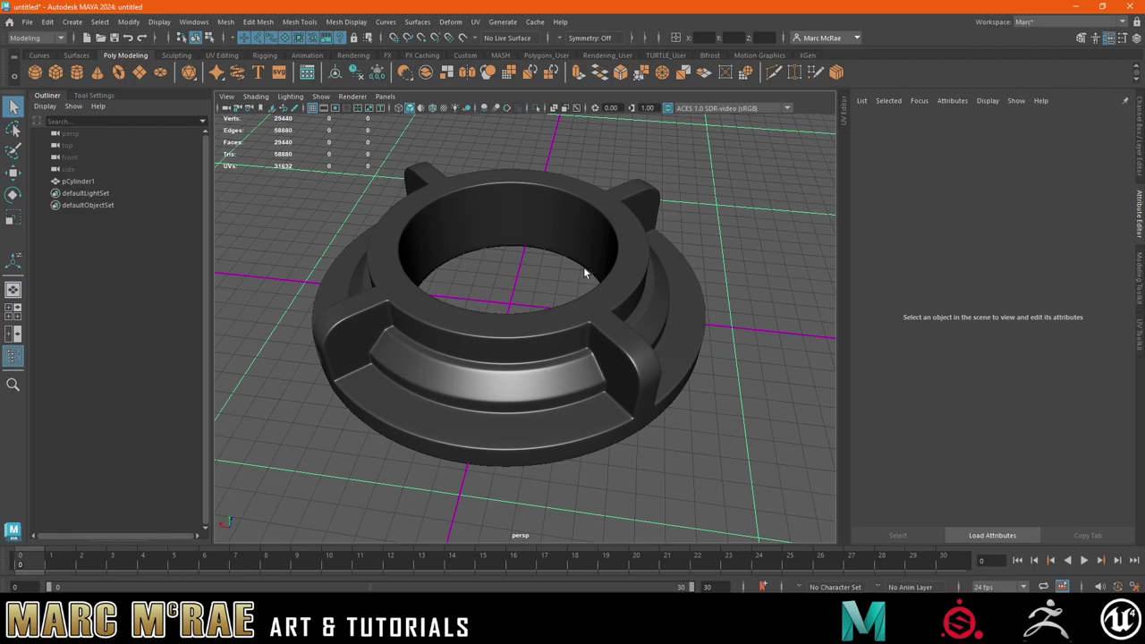
pyautogui.click(555, 234)
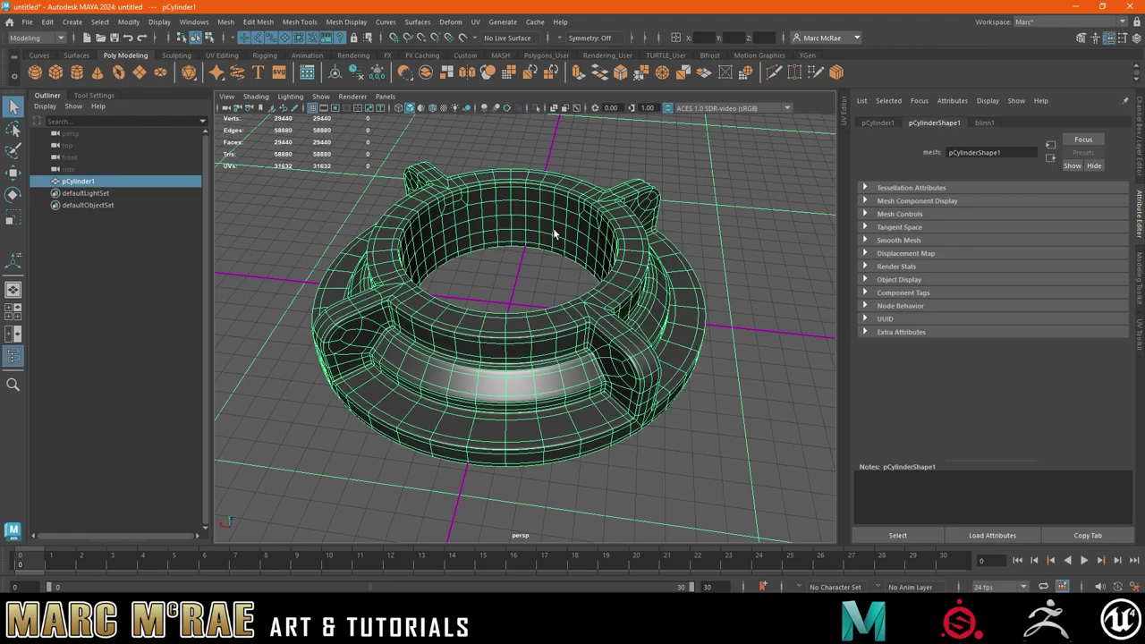
pyautogui.press('1')
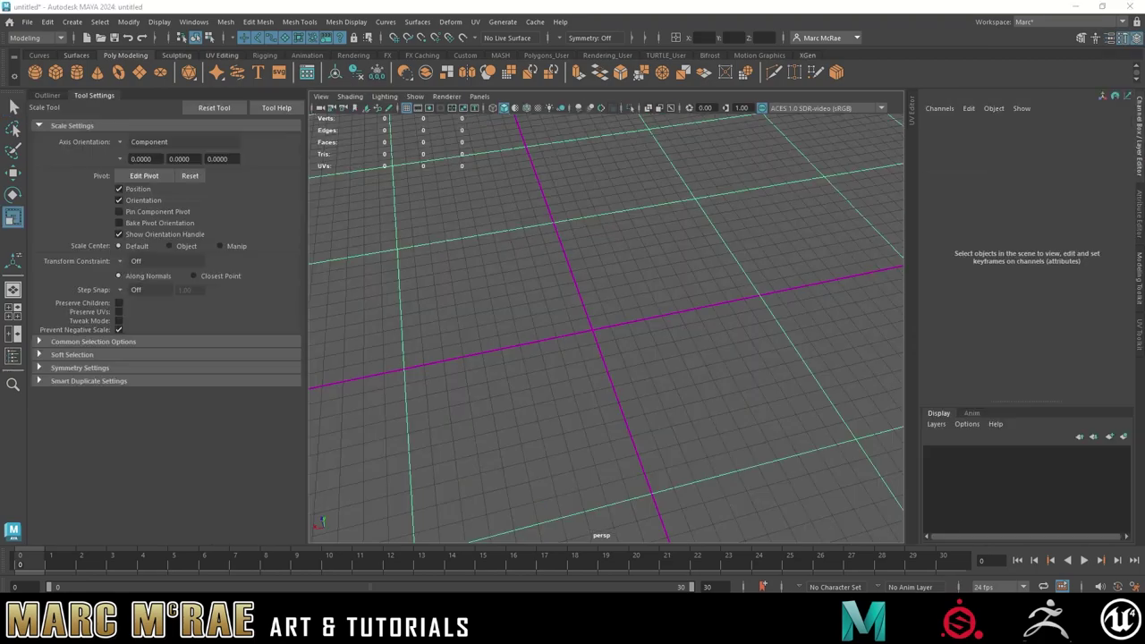
# - Create a polygon cylinder and scale it into a flat disc about 57 wide and 6.5 tall
pyautogui.click(606, 343)
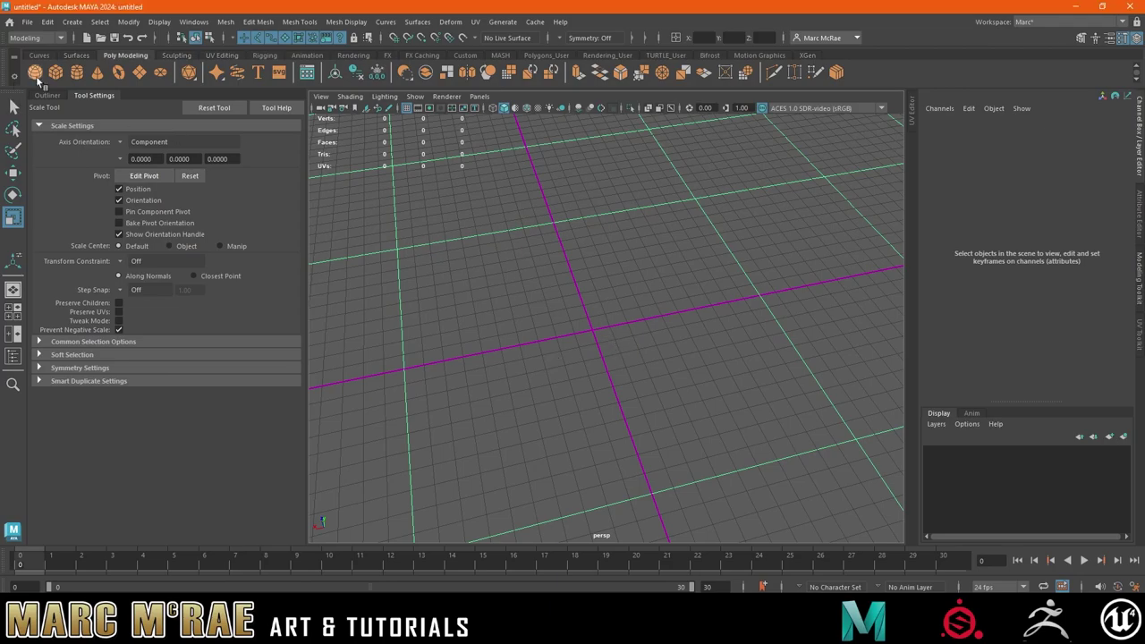
pyautogui.click(77, 72)
pyautogui.moveTo(602, 332); pyautogui.dragTo(598, 252)
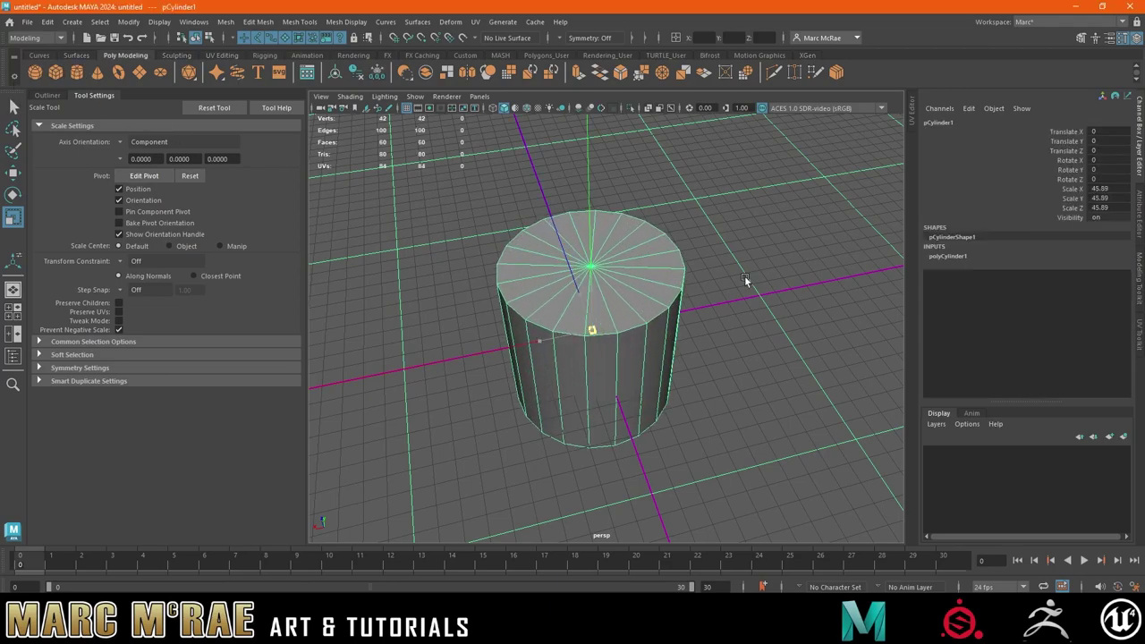
pyautogui.moveTo(590, 290); pyautogui.dragTo(598, 337)
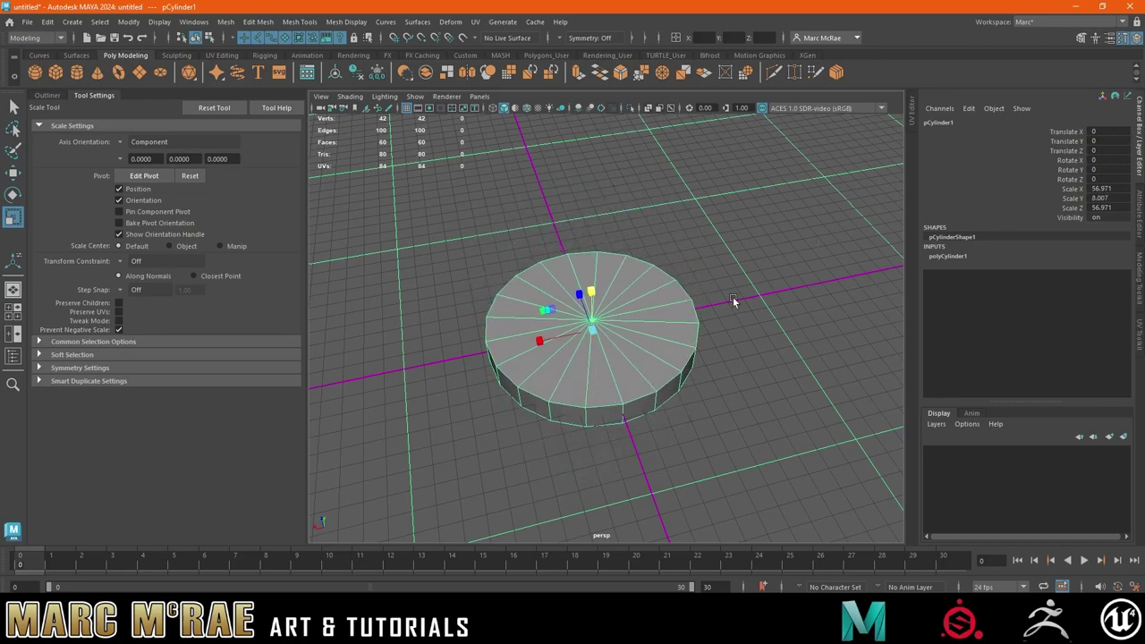
pyautogui.moveTo(732, 301)
pyautogui.keyDown('alt'); pyautogui.mouseDown()
pyautogui.moveTo(761, 294)
pyautogui.moveTo(760, 310)
pyautogui.mouseUp(); pyautogui.keyUp('alt')
pyautogui.scroll(3, 761, 294)
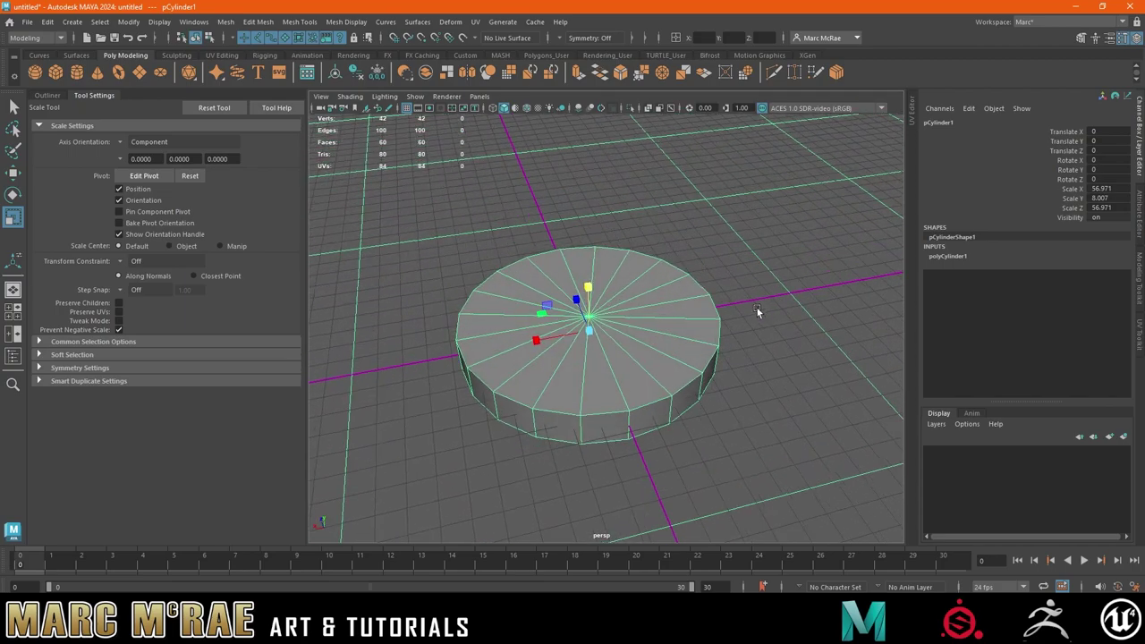
pyautogui.moveTo(587, 287); pyautogui.dragTo(592, 304)
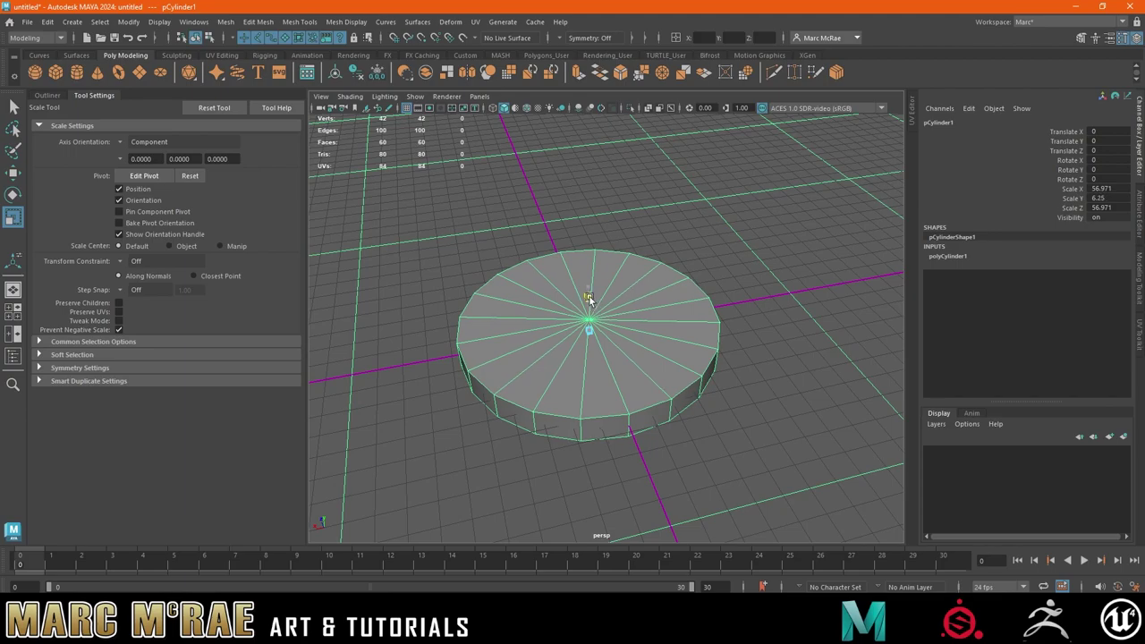
pyautogui.moveTo(607, 279); pyautogui.dragTo(606, 315, button='right')
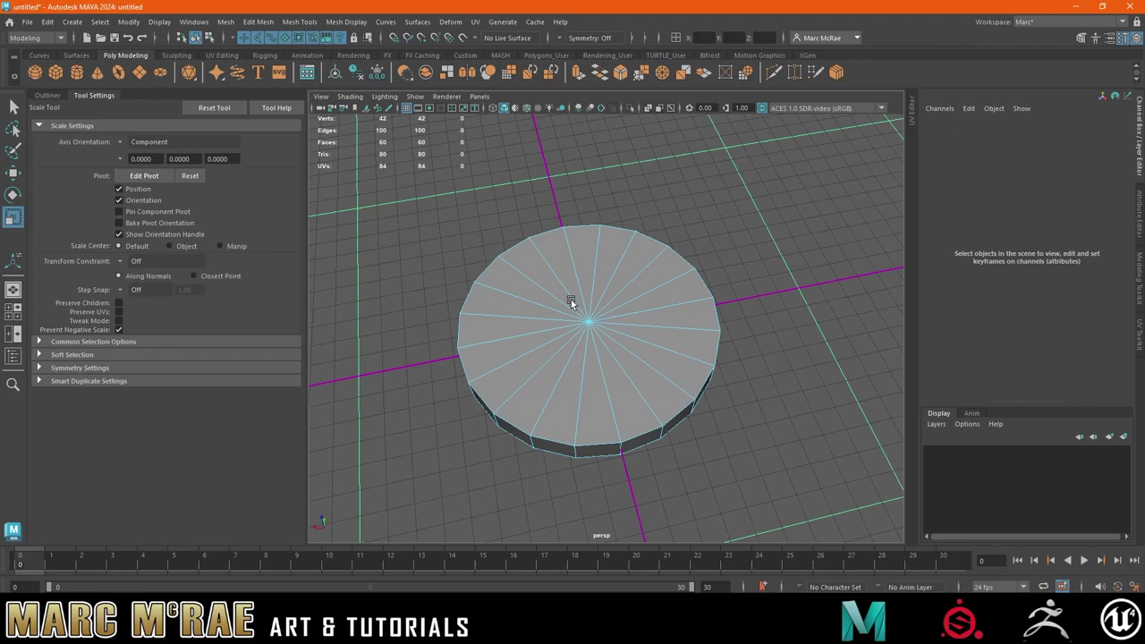
# - Set the cylinder's Subdivisions Axis to 24 in the Channel Box
pyautogui.moveTo(701, 274); pyautogui.dragTo(730, 246, button='right')
pyautogui.click(694, 282)
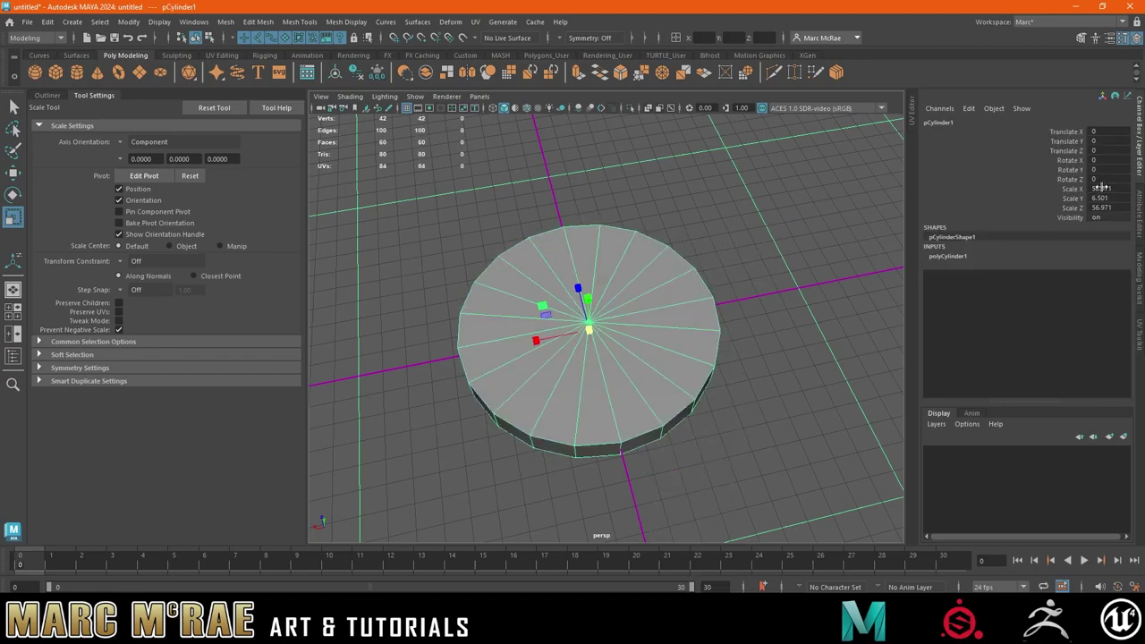
pyautogui.click(963, 260)
pyautogui.doubleClick(1118, 292)
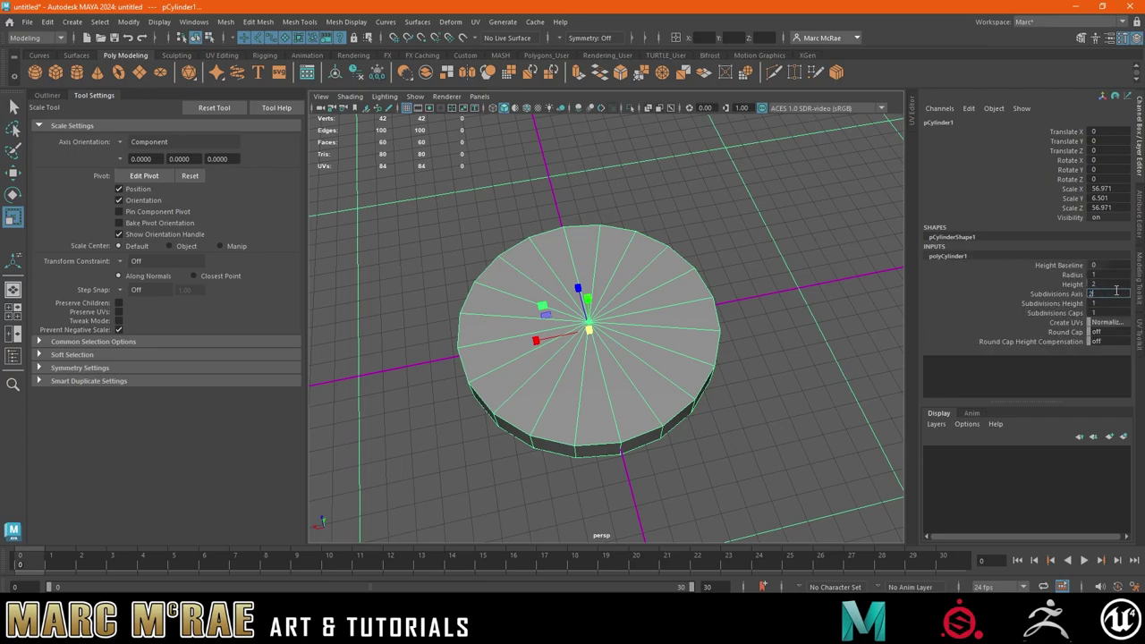
pyautogui.write('4')
pyautogui.press('Return')
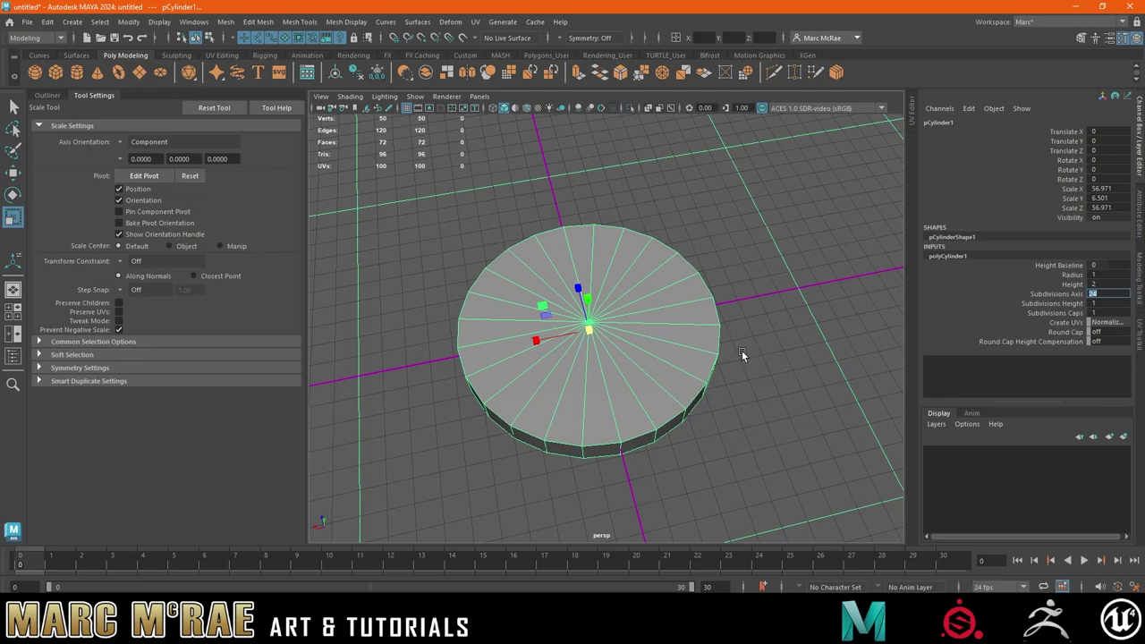
pyautogui.scroll(1, 626, 378)
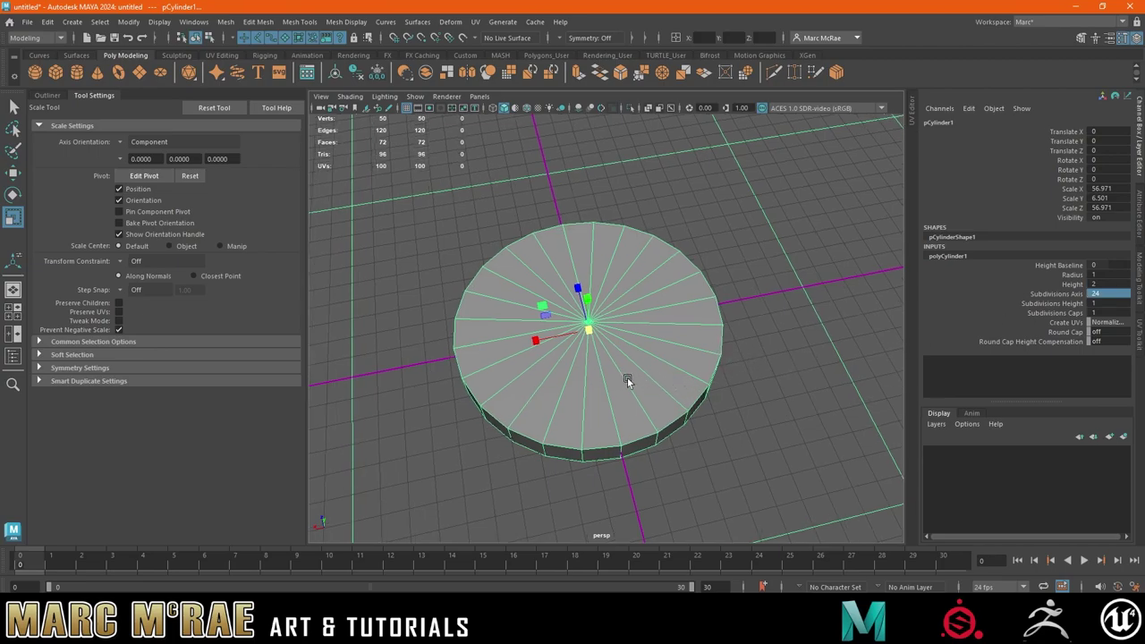
pyautogui.scroll(1, 639, 374)
pyautogui.moveTo(651, 372); pyautogui.dragTo(653, 314, button='right')
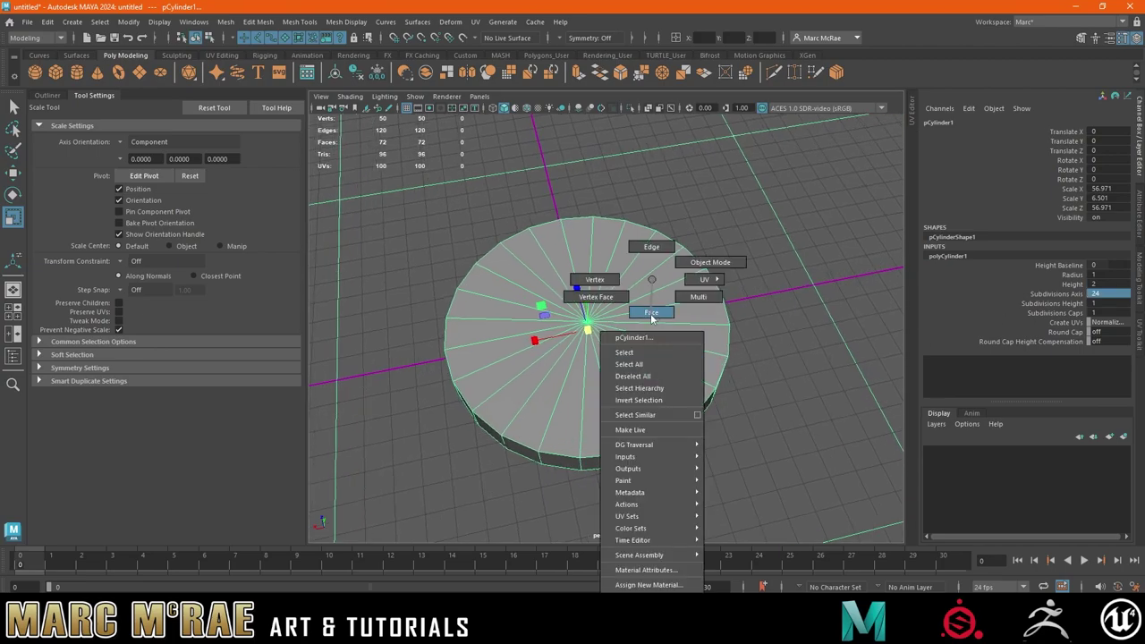
# - Select the disc's top faces and extrude them inward with an offset of 10
pyautogui.click(587, 282)
pyautogui.moveTo(586, 282)
pyautogui.mouseDown()
pyautogui.moveTo(620, 412)
pyautogui.moveTo(490, 359)
pyautogui.mouseUp()
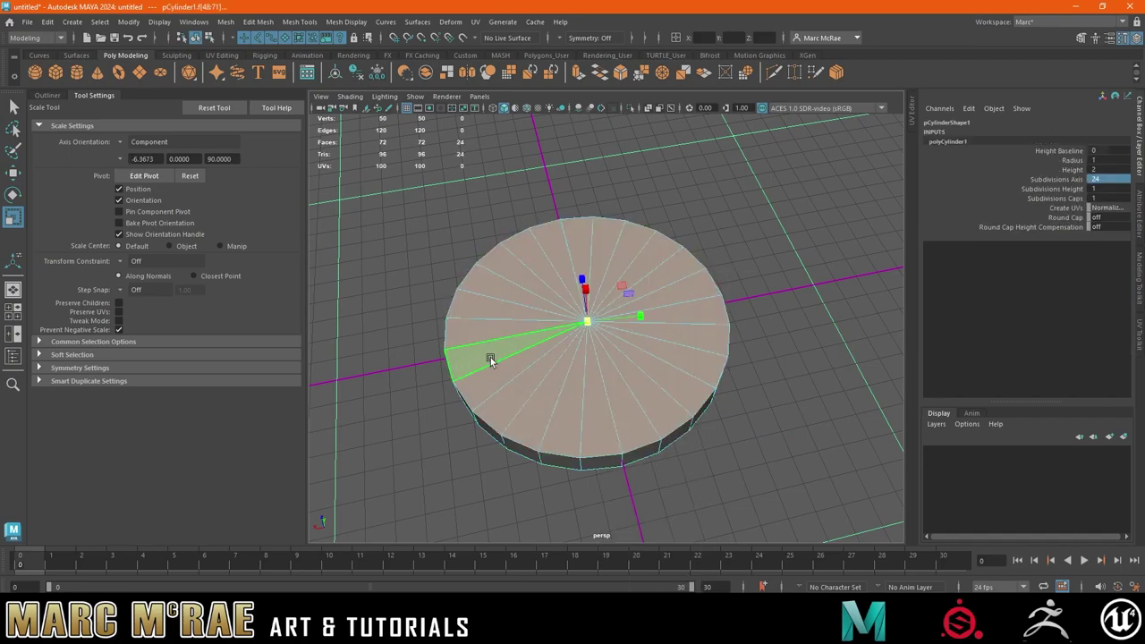
pyautogui.hotkey('ctrl', 'e')
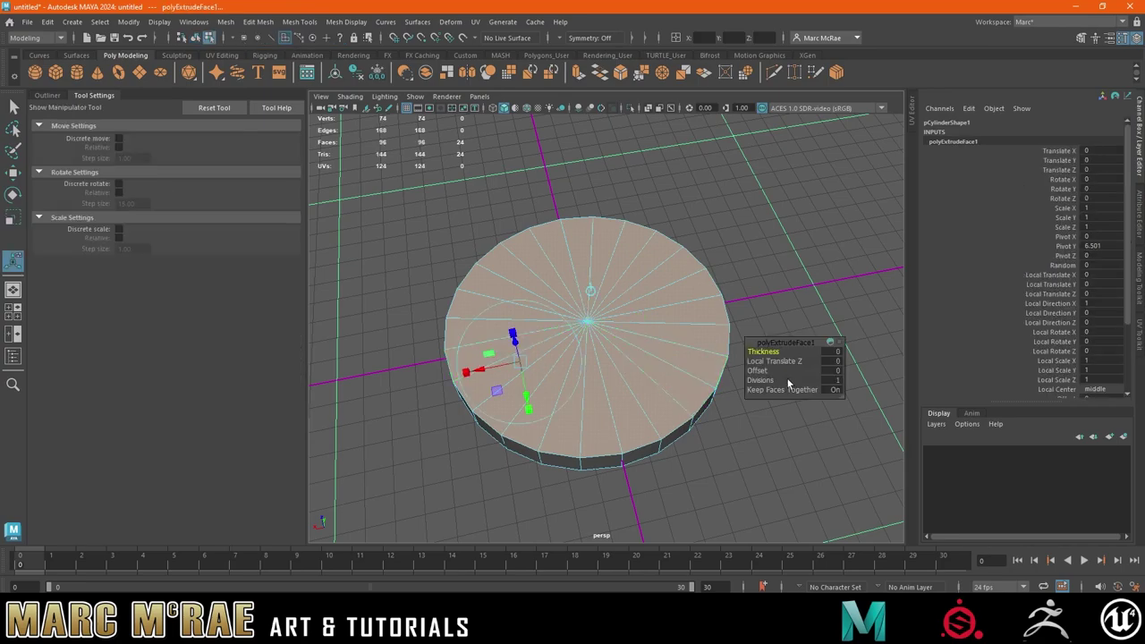
pyautogui.moveTo(769, 376); pyautogui.dragTo(810, 375)
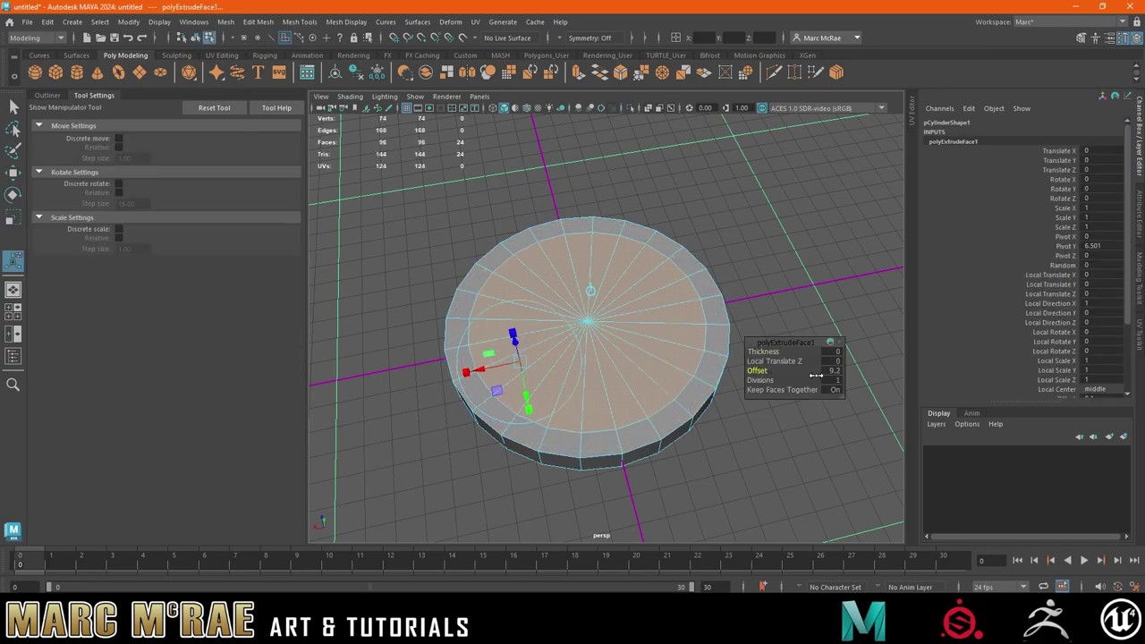
pyautogui.moveTo(811, 375); pyautogui.dragTo(823, 375)
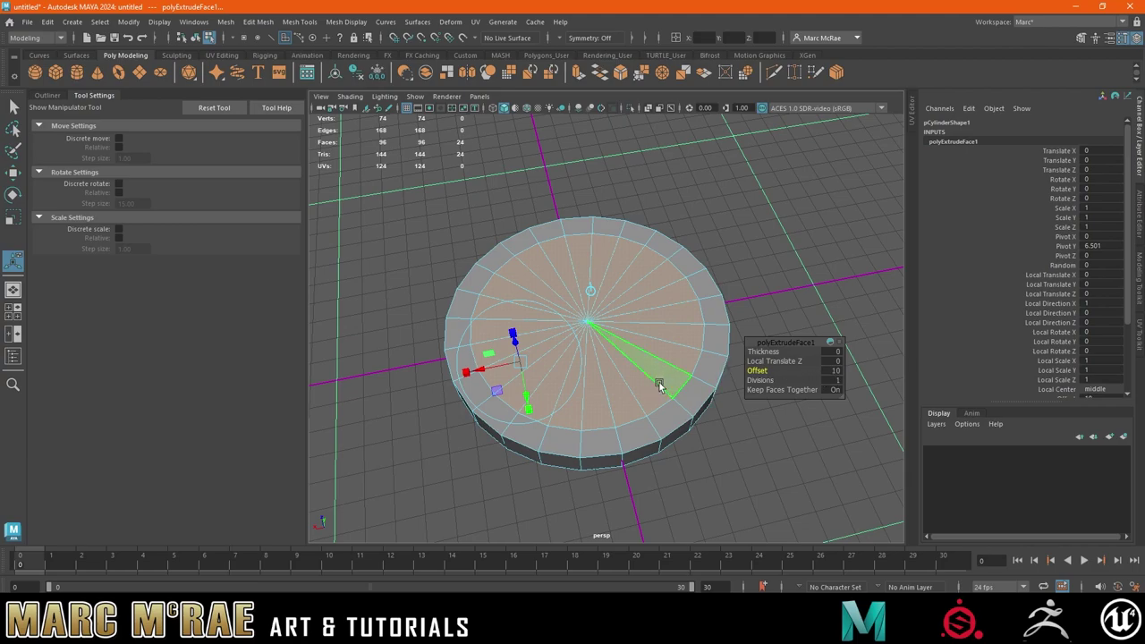
# - Extrude the top faces again with an offset of 20, then deselect them
pyautogui.hotkey('ctrl', 'e')
pyautogui.click(832, 370)
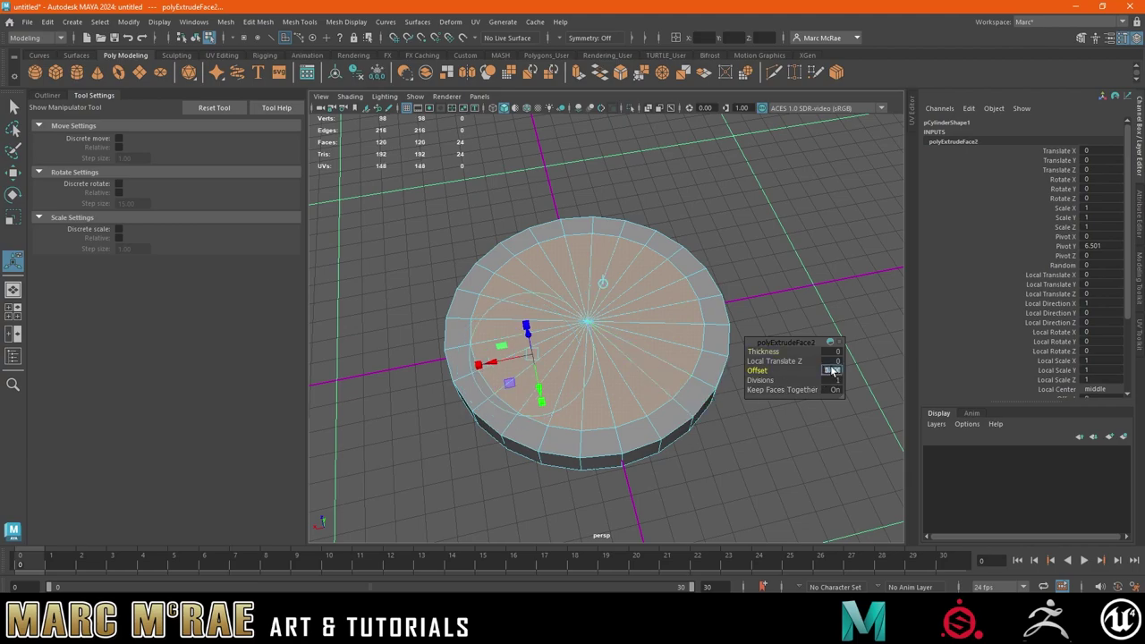
pyautogui.write('20')
pyautogui.press('Return')
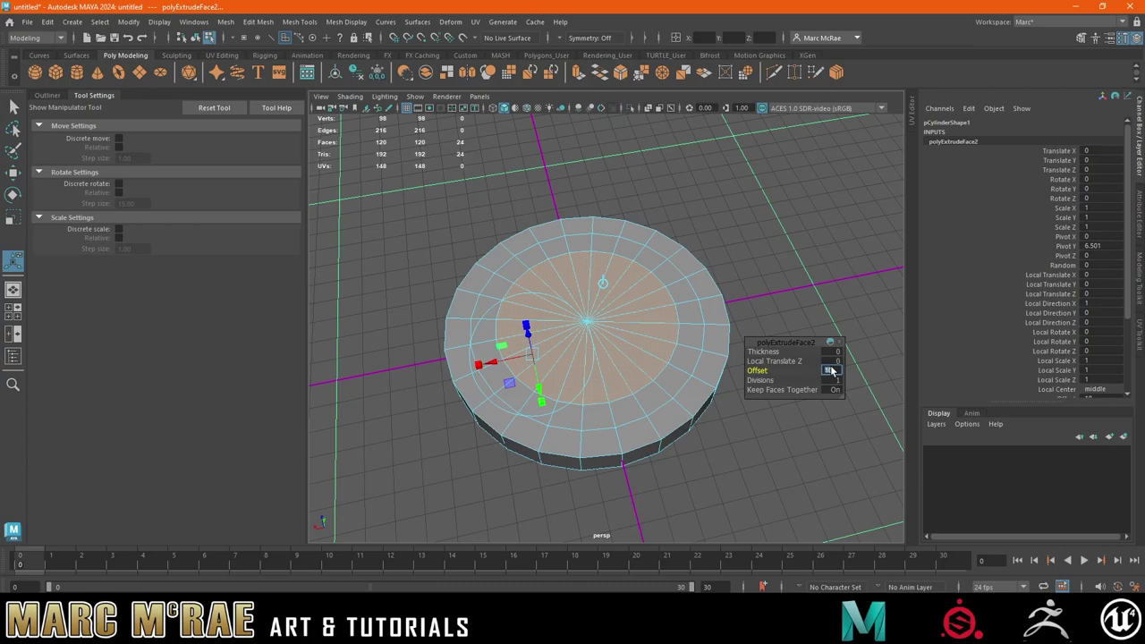
pyautogui.click(736, 210)
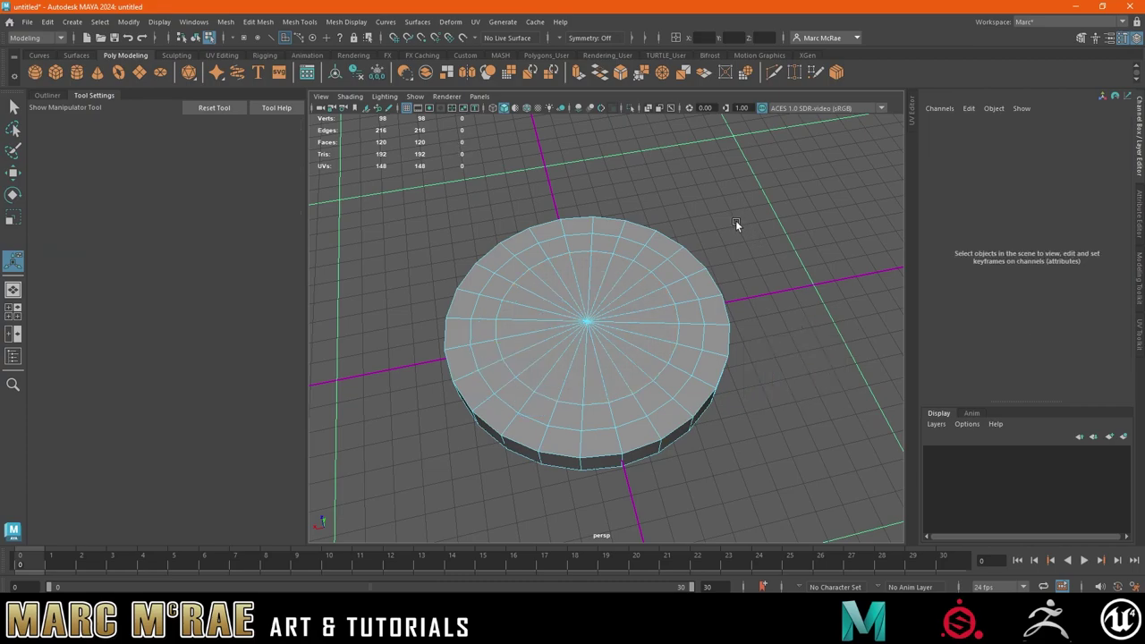
pyautogui.keyDown('alt'); pyautogui.moveTo(735, 220); pyautogui.dragTo(725, 161); pyautogui.keyUp('alt')
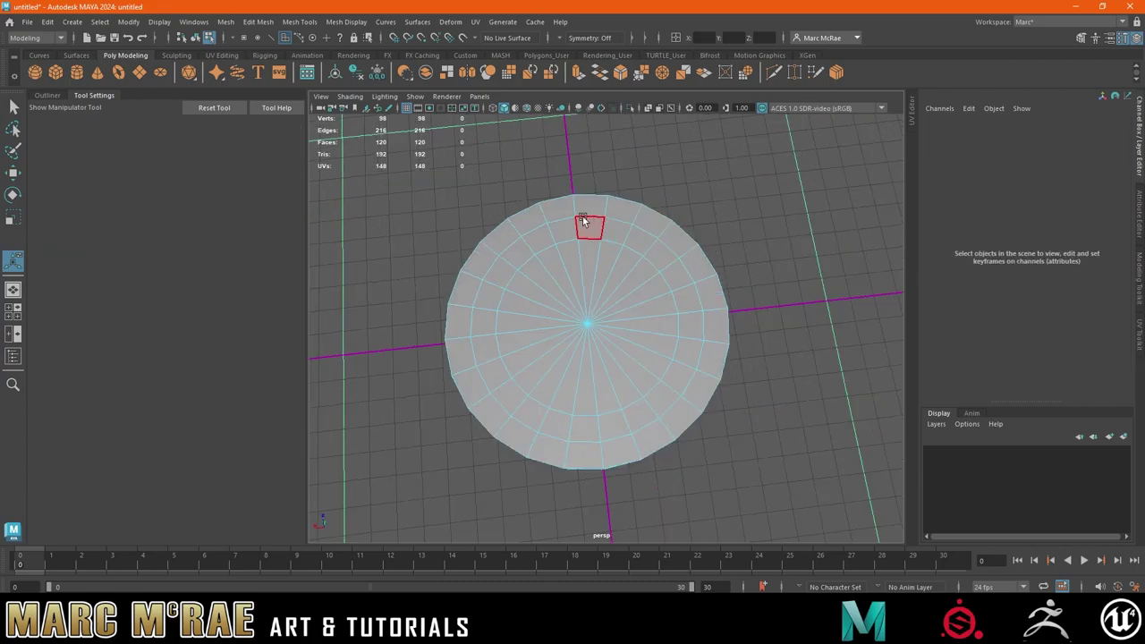
# - Select an edge near the top of the disc and scale it around a relocated pivot
pyautogui.moveTo(558, 215); pyautogui.dragTo(518, 216, button='right')
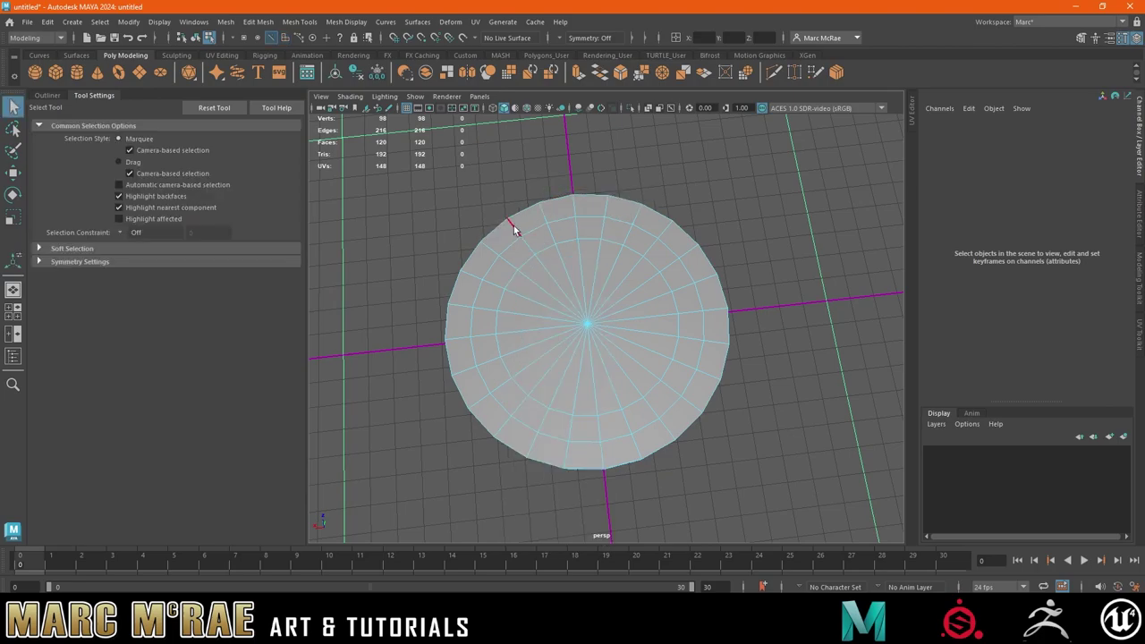
pyautogui.click(530, 232)
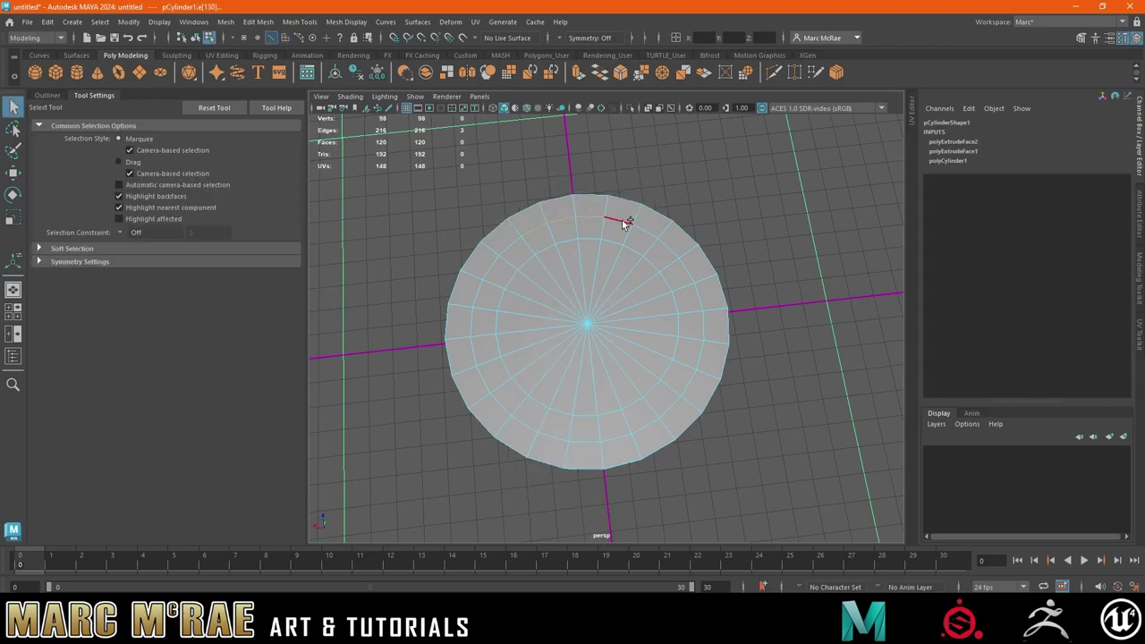
pyautogui.press('r')
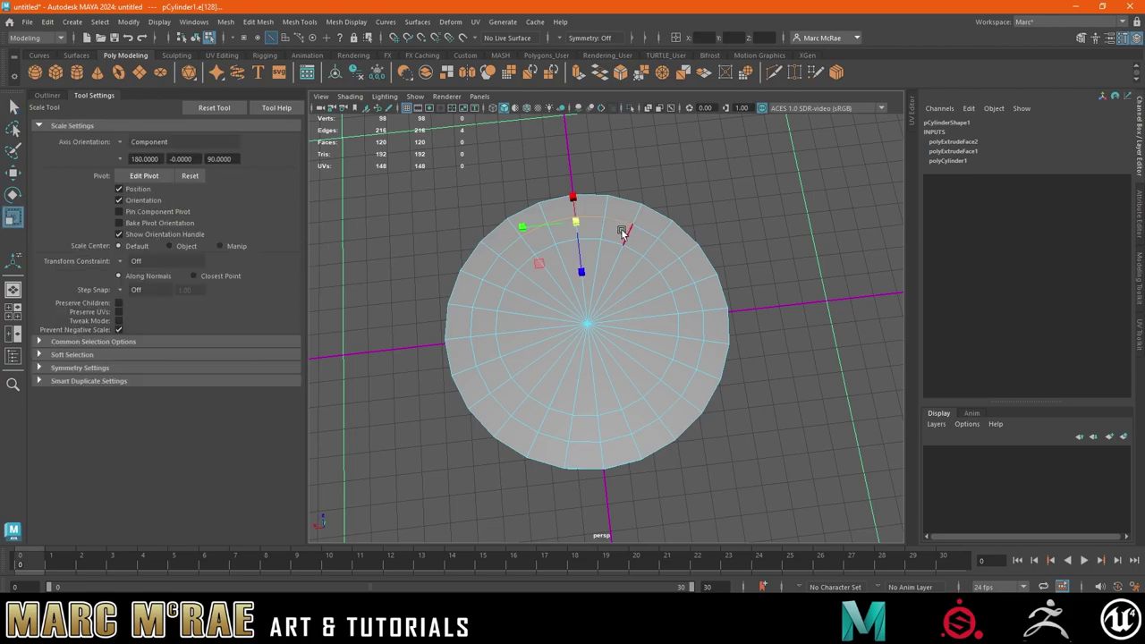
pyautogui.press('d')
pyautogui.moveTo(580, 224); pyautogui.dragTo(526, 237)
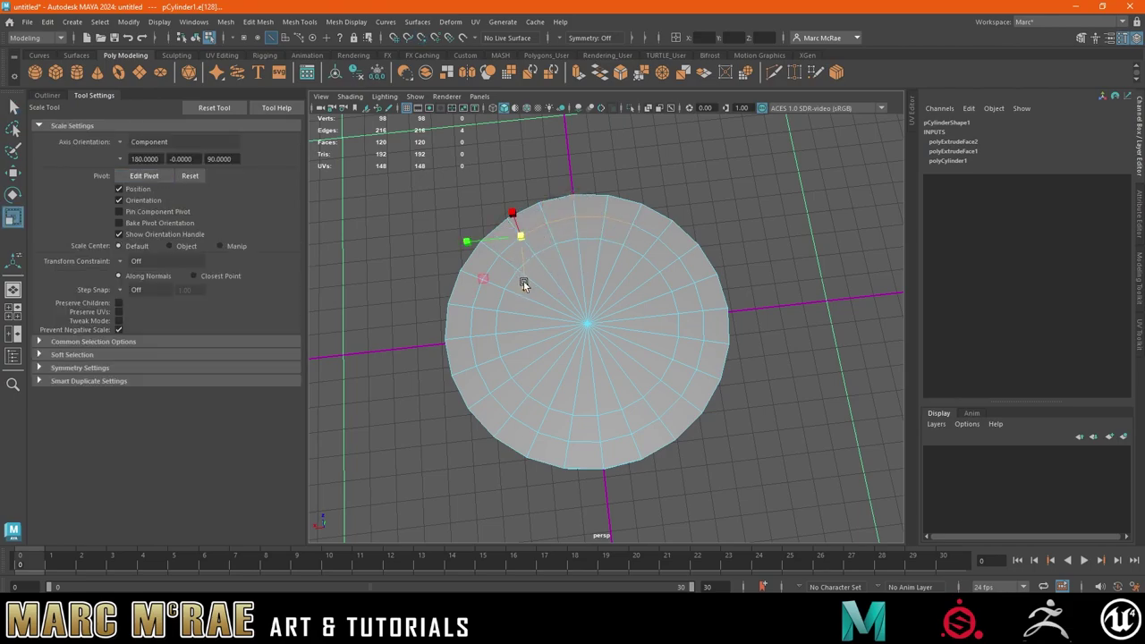
pyautogui.moveTo(525, 284); pyautogui.dragTo(516, 206)
# - Select two edges near the bottom of the disc and move their pivot to the lower left
pyautogui.keyDown('alt'); pyautogui.moveTo(583, 421); pyautogui.dragTo(626, 417); pyautogui.keyUp('alt')
pyautogui.click(575, 434)
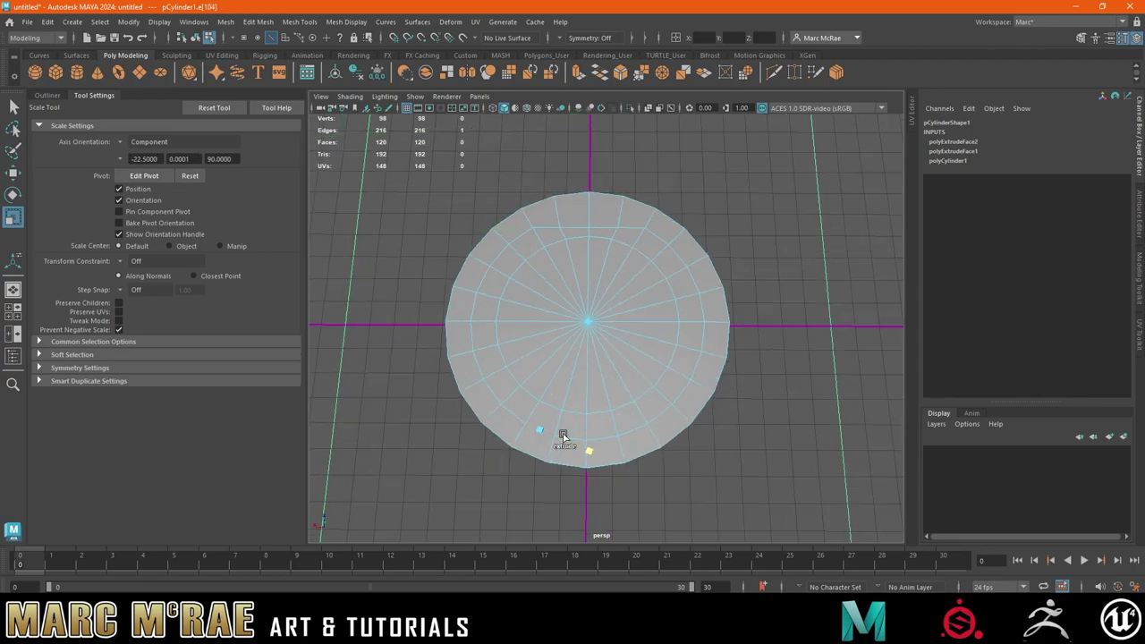
pyautogui.press('q')
pyautogui.keyDown('shift'); pyautogui.click(629, 431); pyautogui.keyUp('shift')
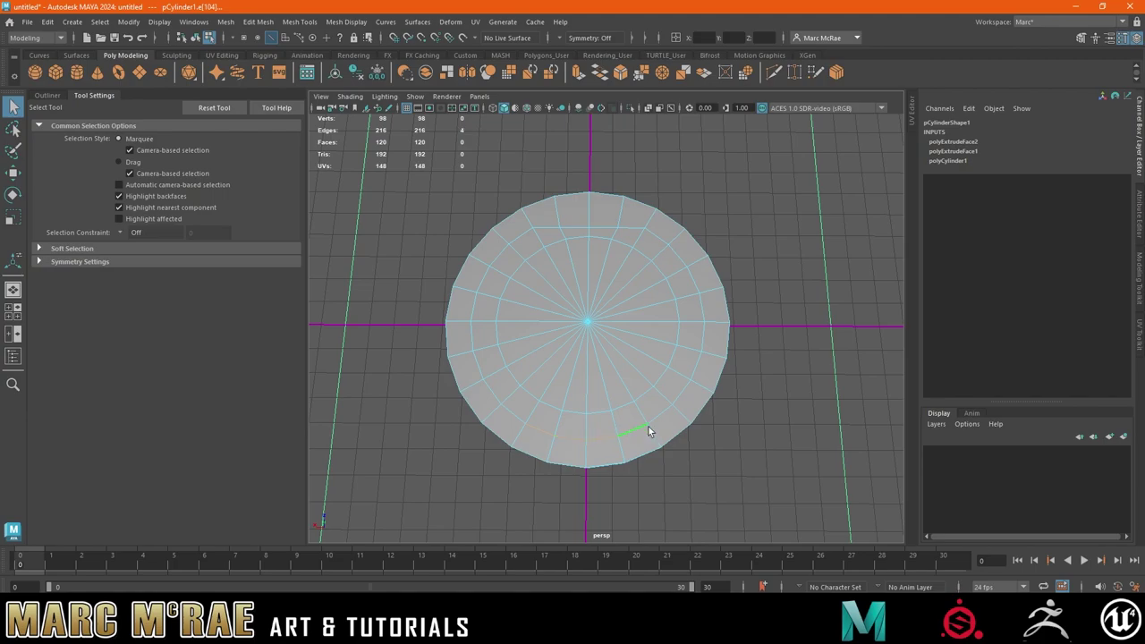
pyautogui.press('w')
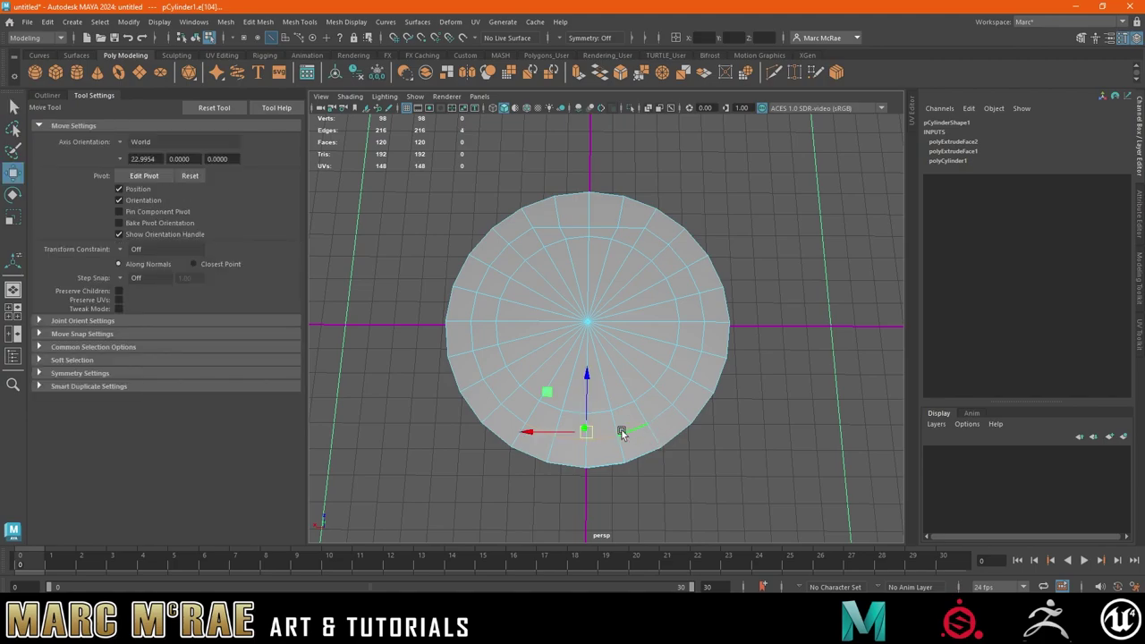
pyautogui.press('d')
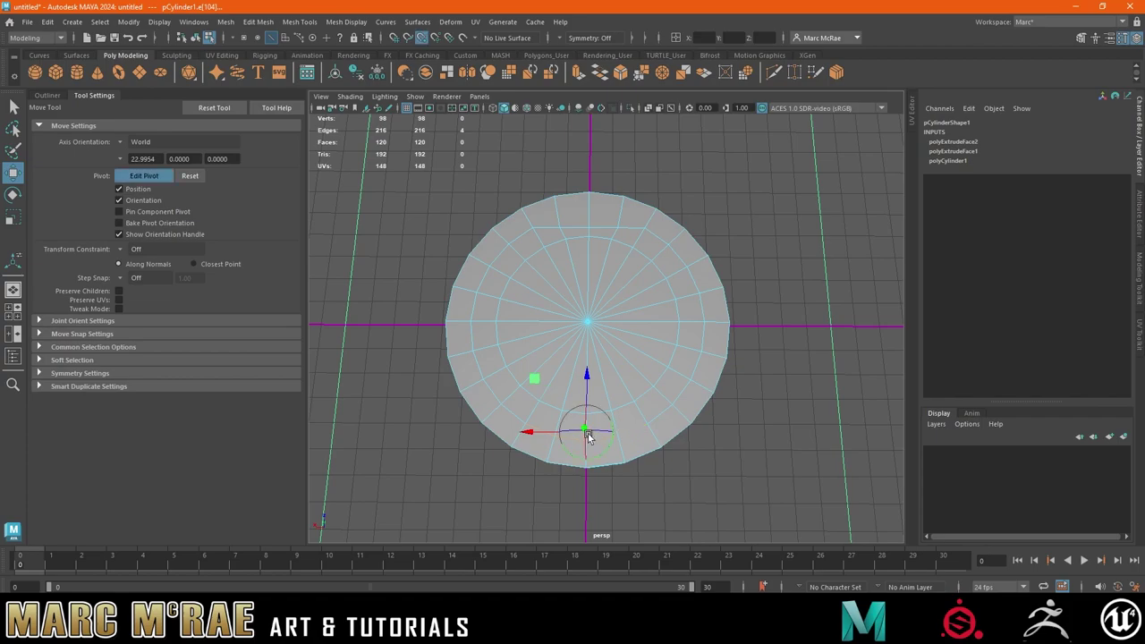
pyautogui.moveTo(588, 434); pyautogui.dragTo(533, 430)
pyautogui.press('r')
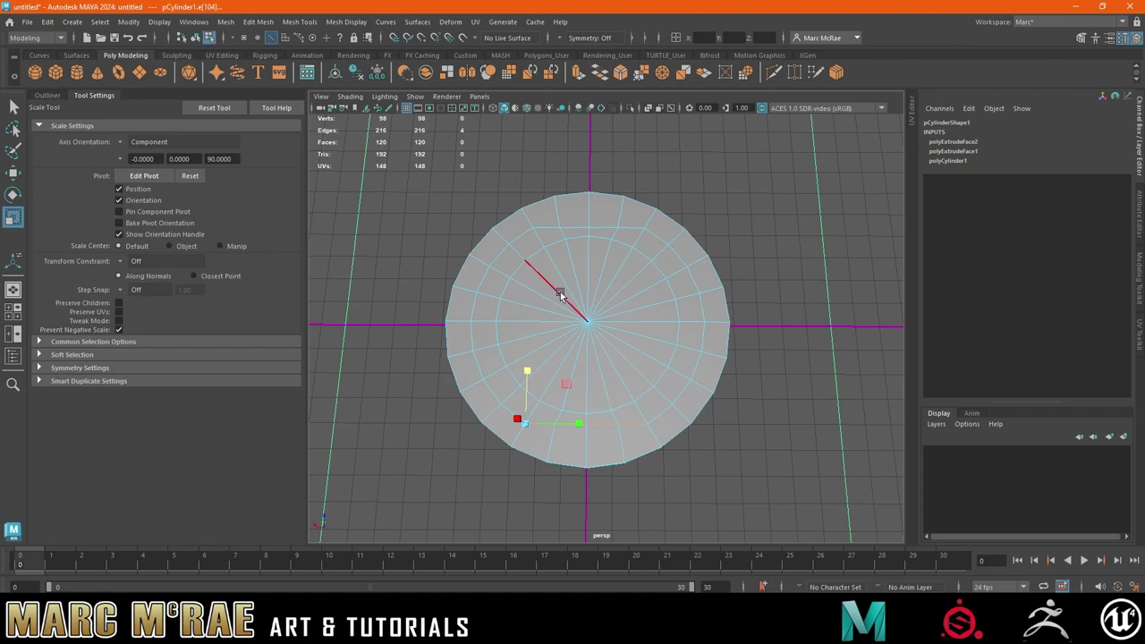
# - Select the upper-left inner-ring edges and snap the scale pivot to their end vertex
pyautogui.click(521, 231)
pyautogui.press('q')
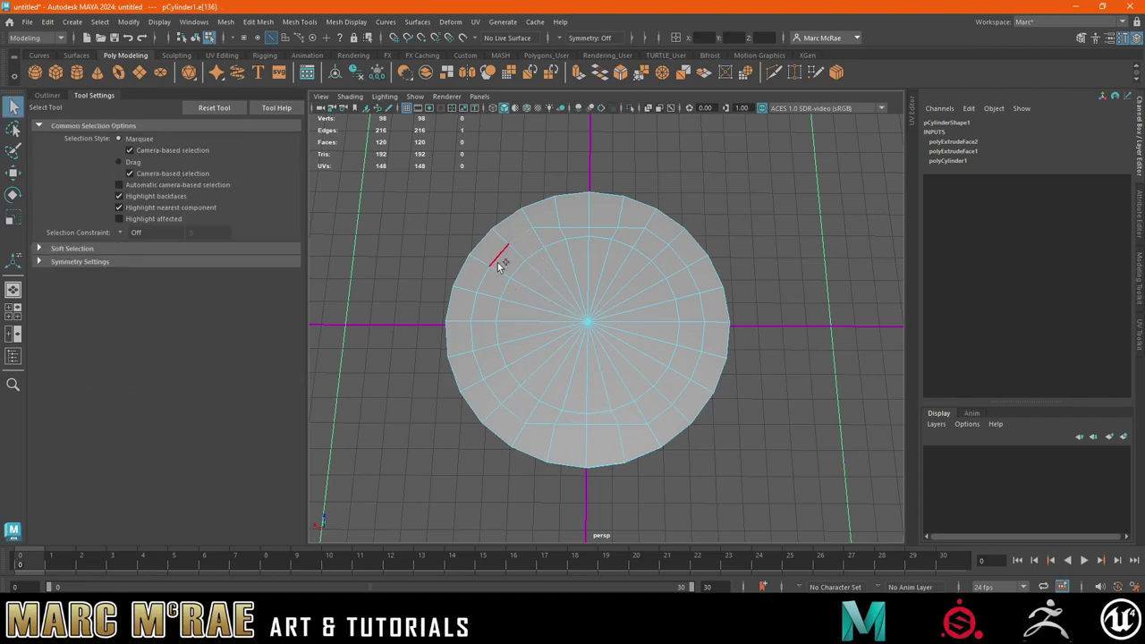
pyautogui.keyDown('shift'); pyautogui.click(490, 280); pyautogui.keyUp('shift')
pyautogui.press('r')
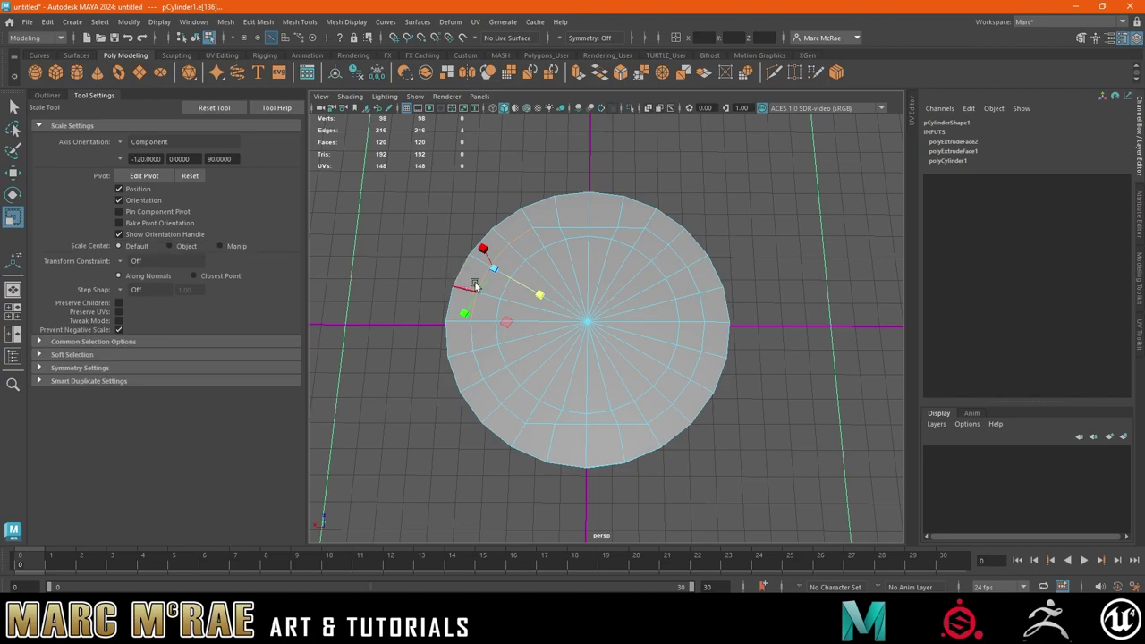
pyautogui.press('d')
pyautogui.press('v')
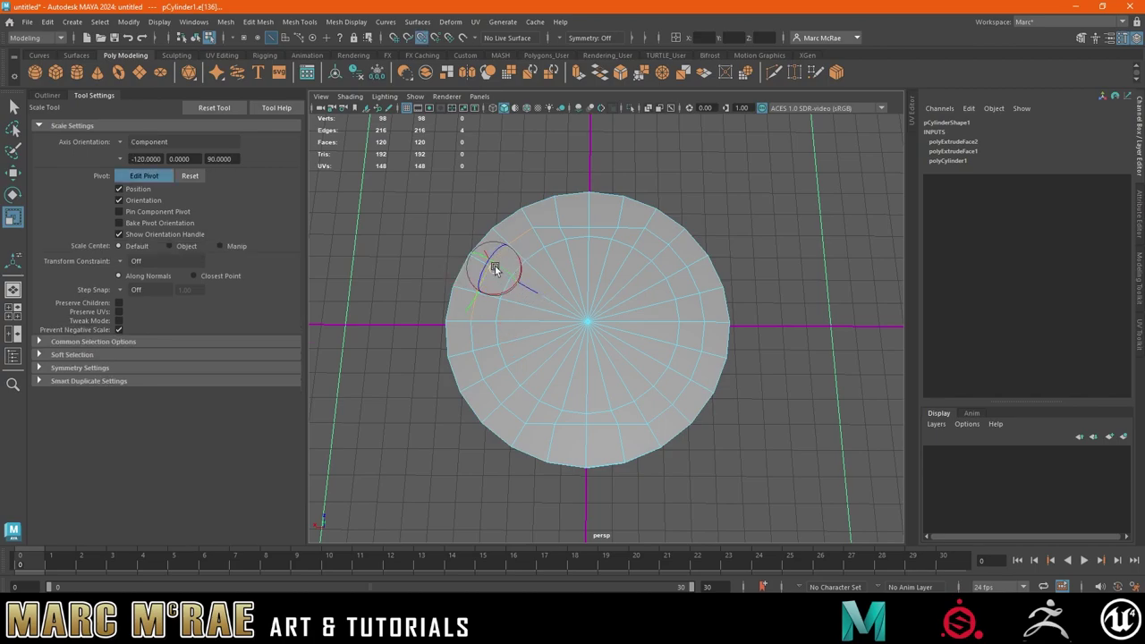
pyautogui.moveTo(495, 268); pyautogui.dragTo(534, 227)
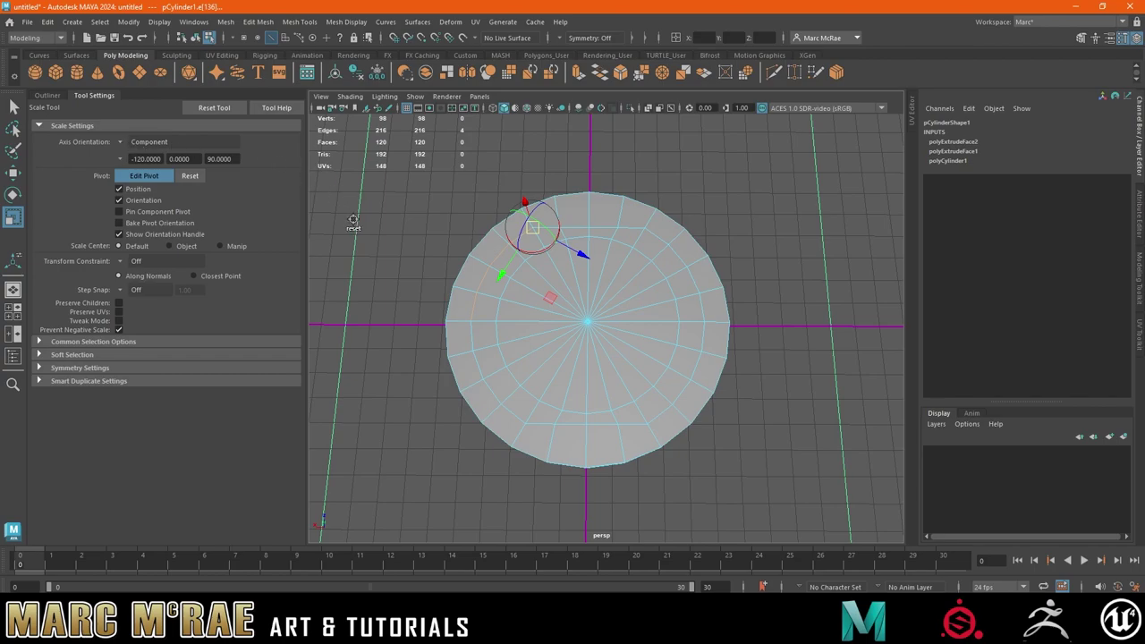
pyautogui.press('d')
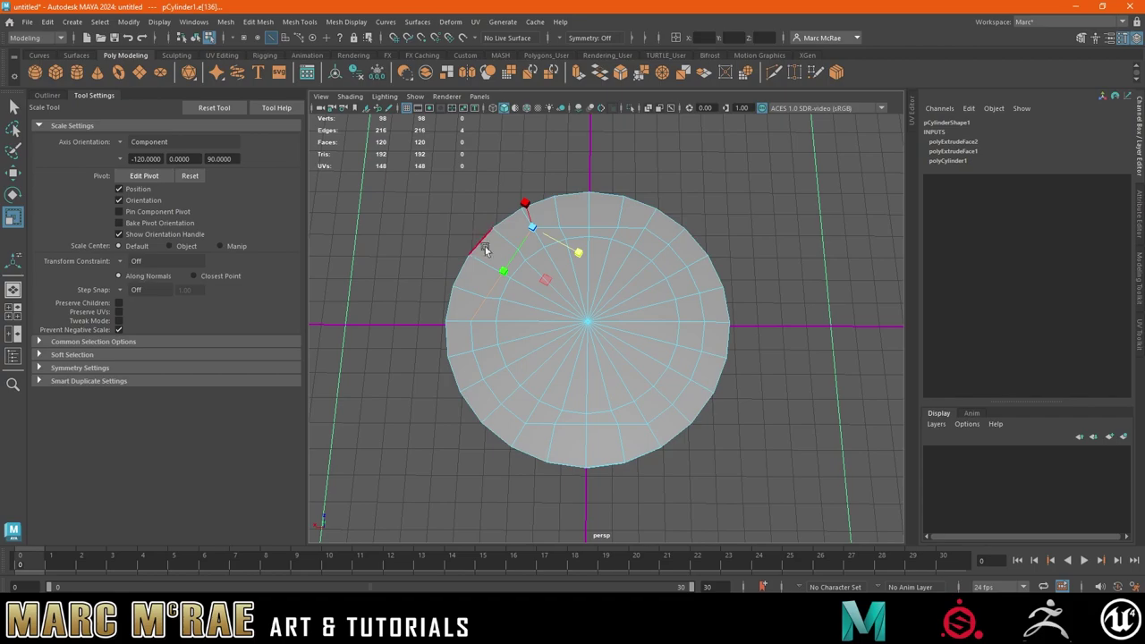
# - Select the lower-left inner-ring edges and snap the scale pivot to their lower end
pyautogui.click(479, 348)
pyautogui.keyDown('shift'); pyautogui.click(499, 394); pyautogui.keyUp('shift')
pyautogui.keyDown('shift'); pyautogui.click(510, 402); pyautogui.keyUp('shift')
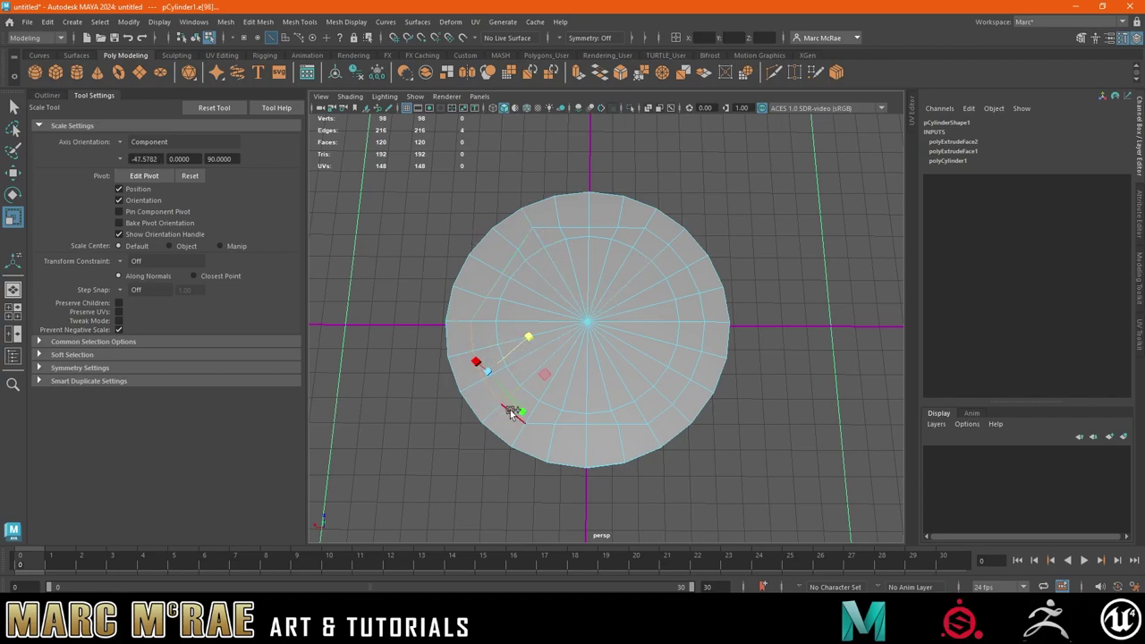
pyautogui.keyDown('shift'); pyautogui.click(512, 413); pyautogui.keyUp('shift')
pyautogui.keyDown('shift'); pyautogui.click(529, 413); pyautogui.keyUp('shift')
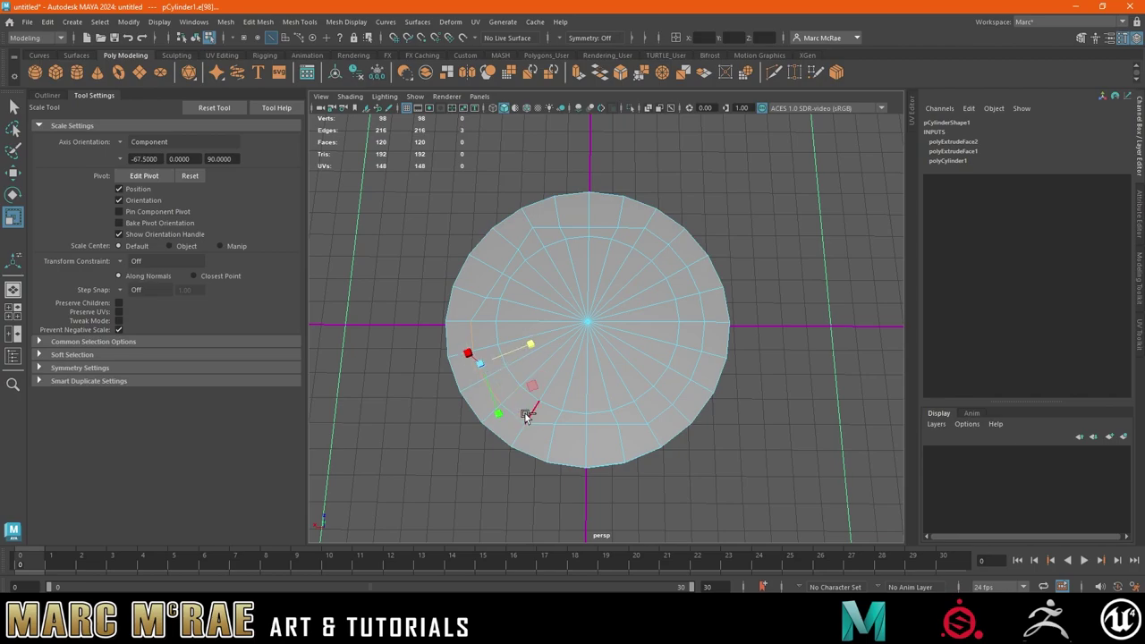
pyautogui.press('d')
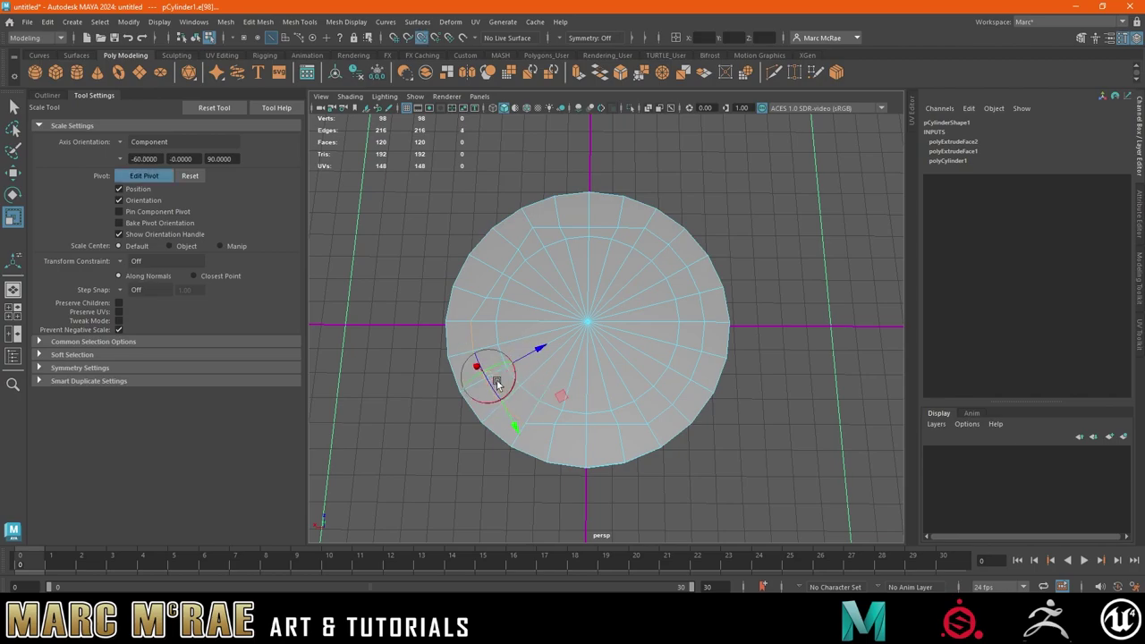
pyautogui.moveTo(491, 378); pyautogui.dragTo(515, 420)
pyautogui.press('d')
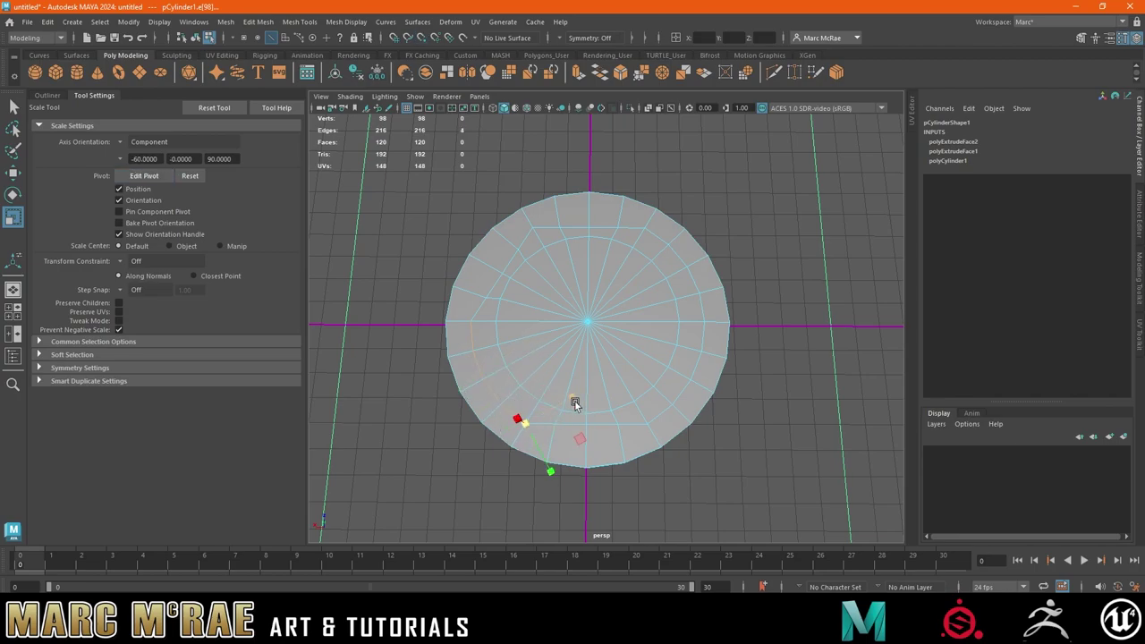
# - Reset the scale tool options, re-place the pivot, and set Axis Orientation to Component
pyautogui.moveTo(576, 395); pyautogui.dragTo(591, 392)
pyautogui.click(219, 112)
pyautogui.click(198, 178)
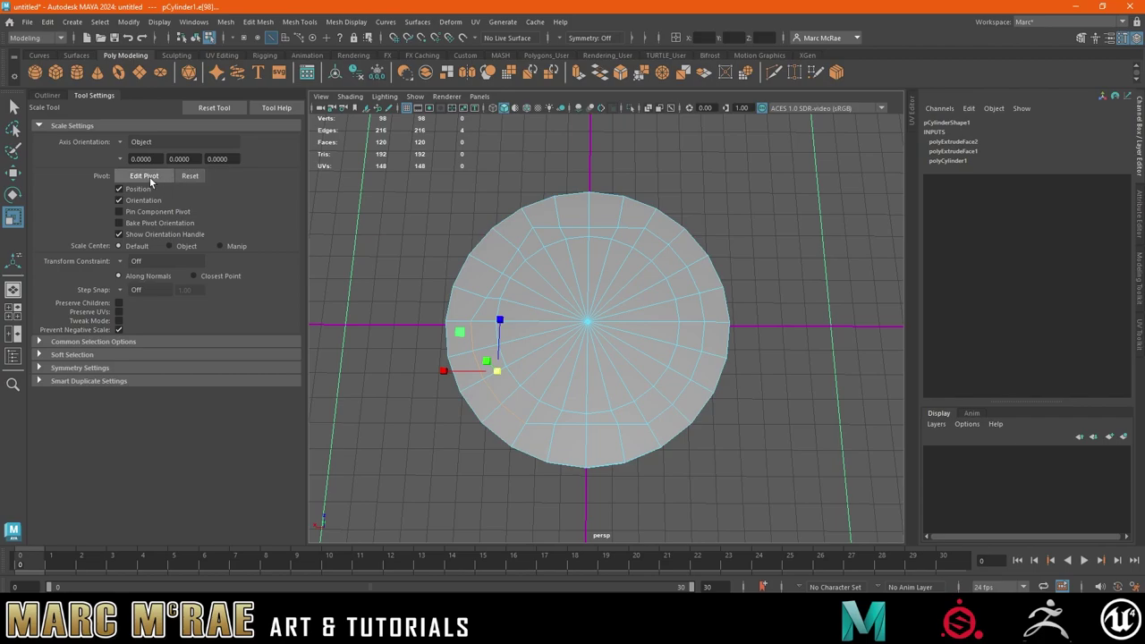
pyautogui.press('d')
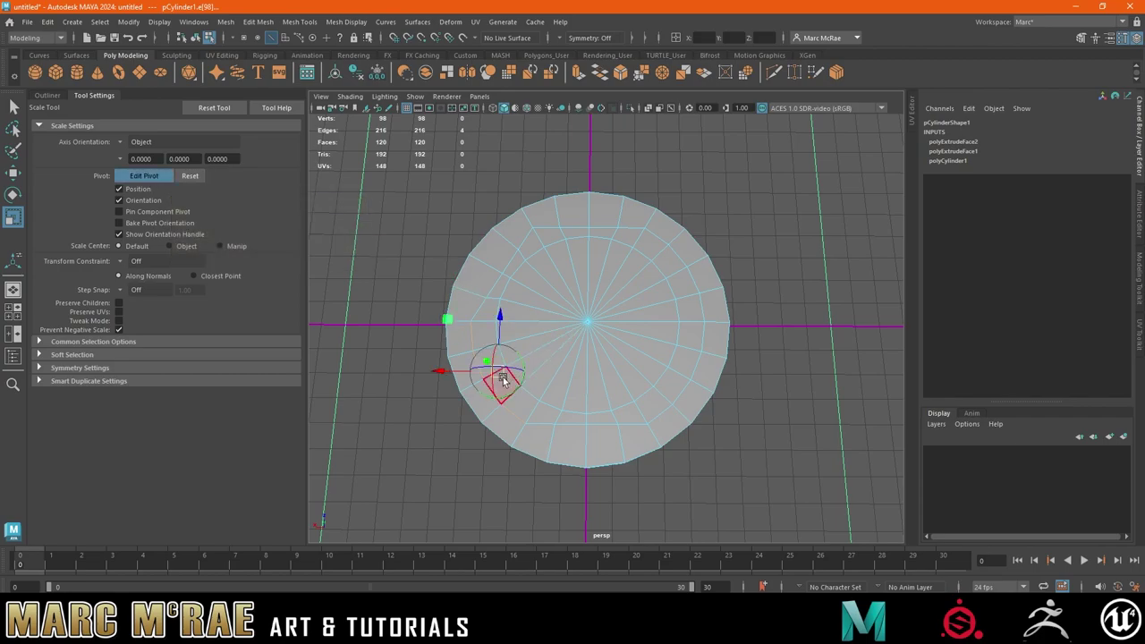
pyautogui.moveTo(504, 380); pyautogui.dragTo(535, 429)
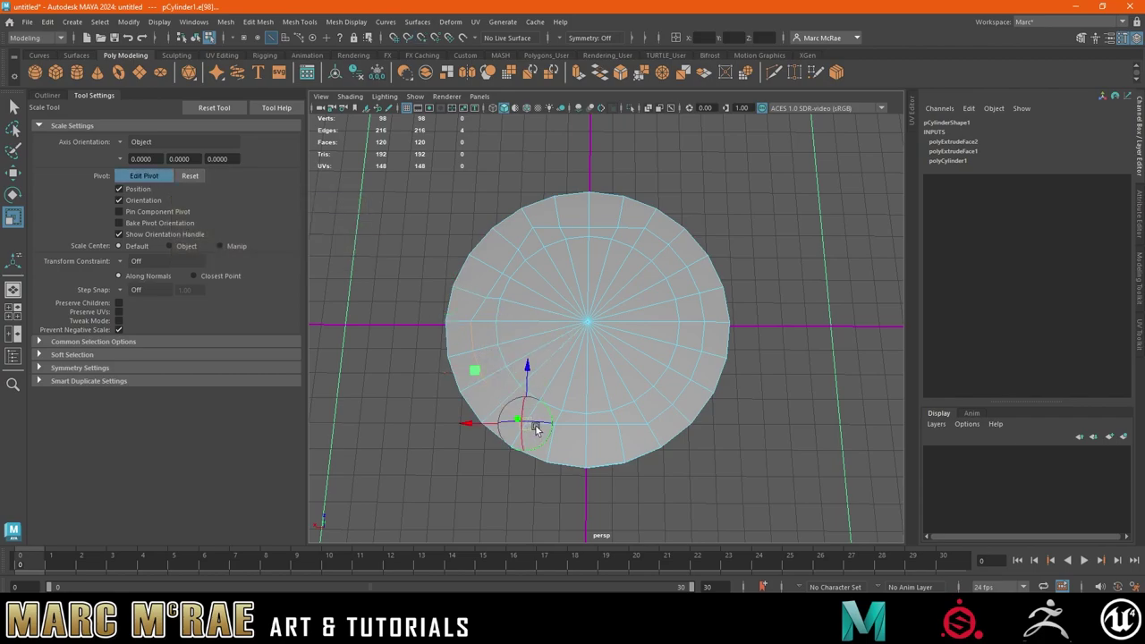
pyautogui.press('d')
pyautogui.click(126, 145)
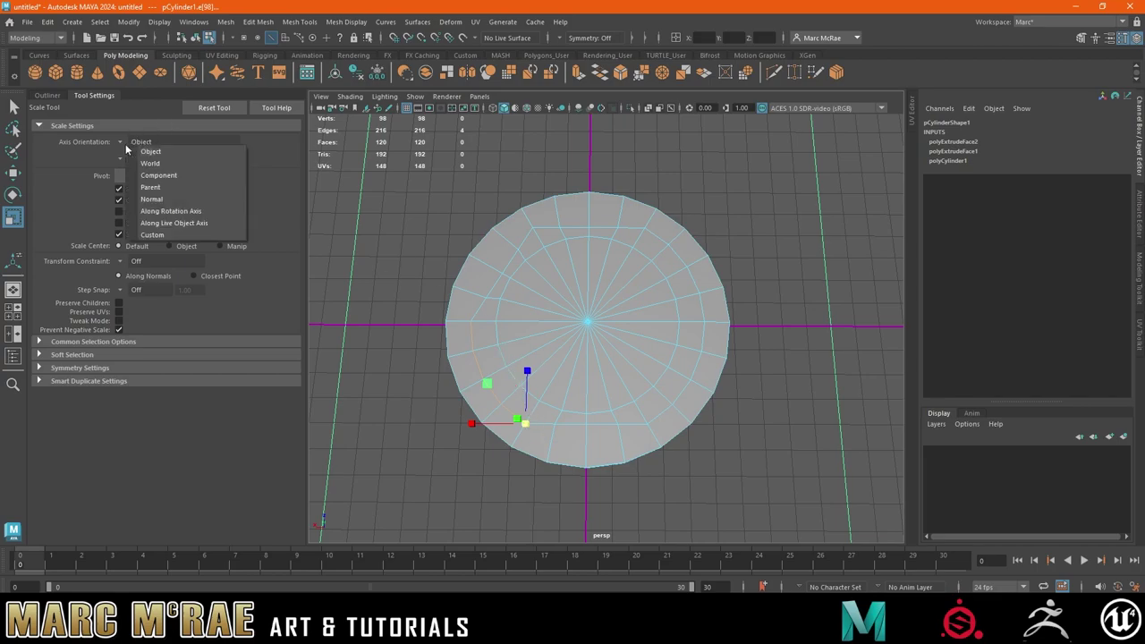
pyautogui.click(148, 171)
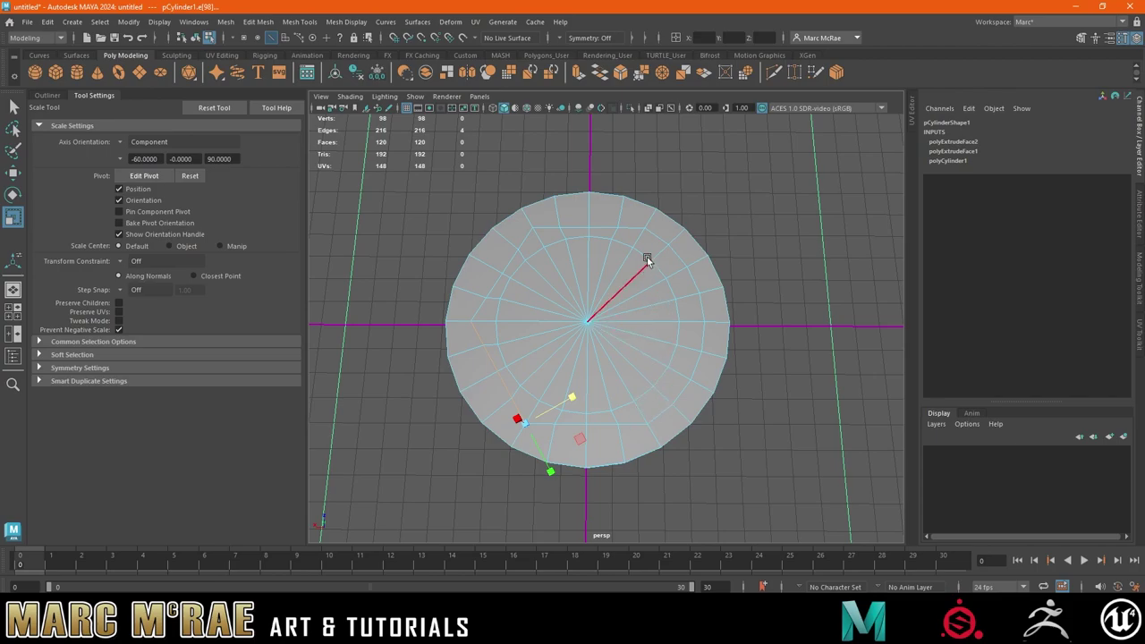
# - Select the upper-right and lower-right inner-ring edges, snapping the pivot to their end vertices
pyautogui.moveTo(652, 238); pyautogui.dragTo(704, 299)
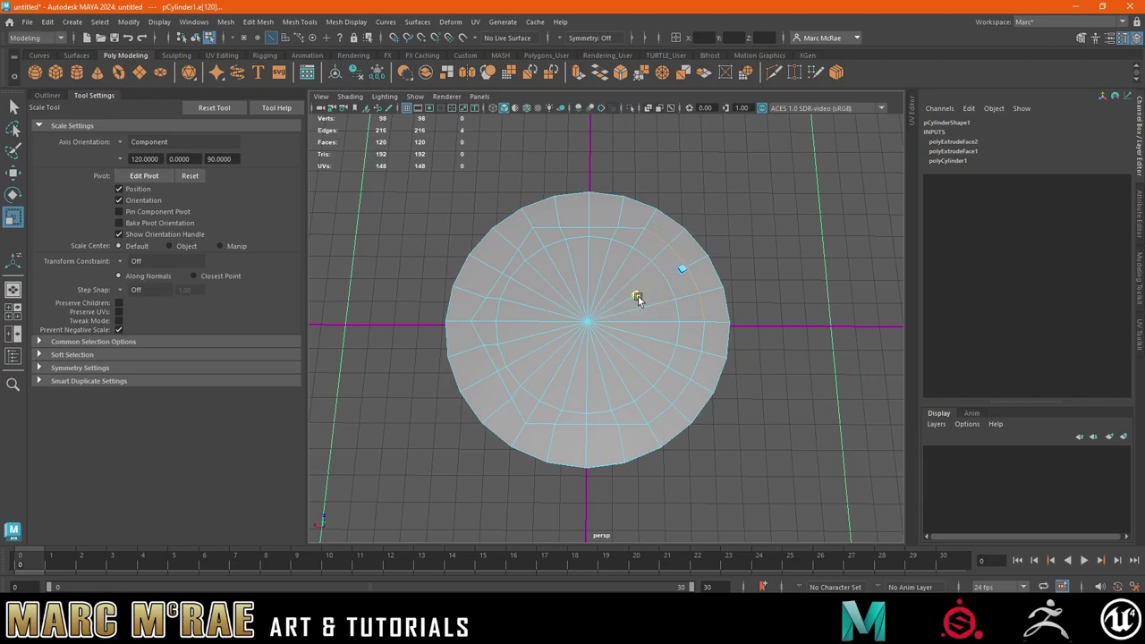
pyautogui.press('d')
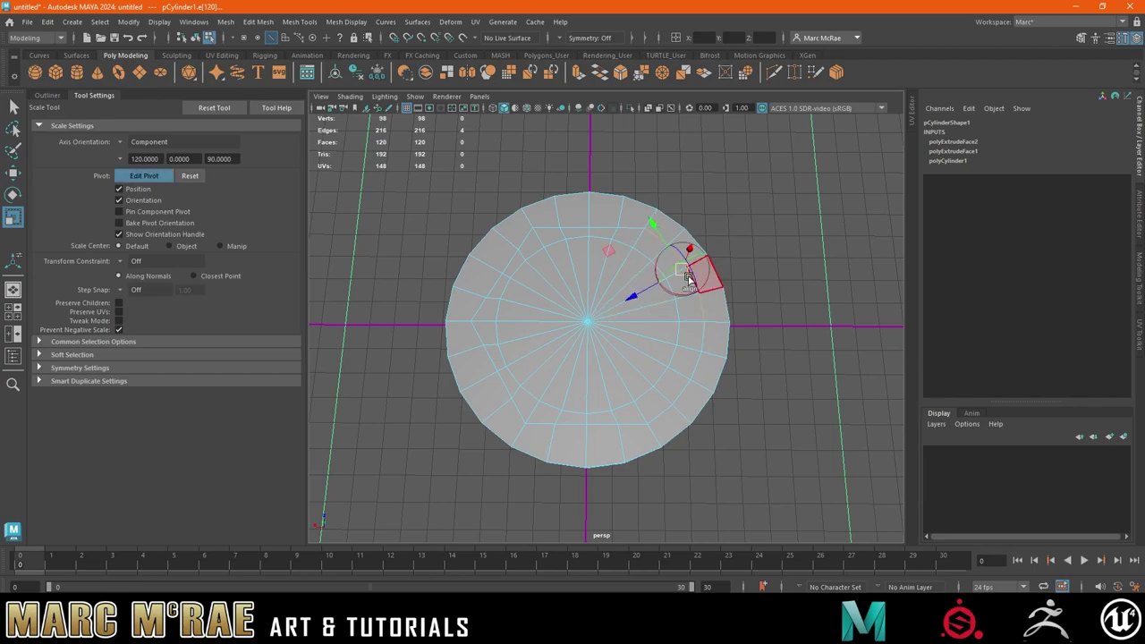
pyautogui.click(649, 241)
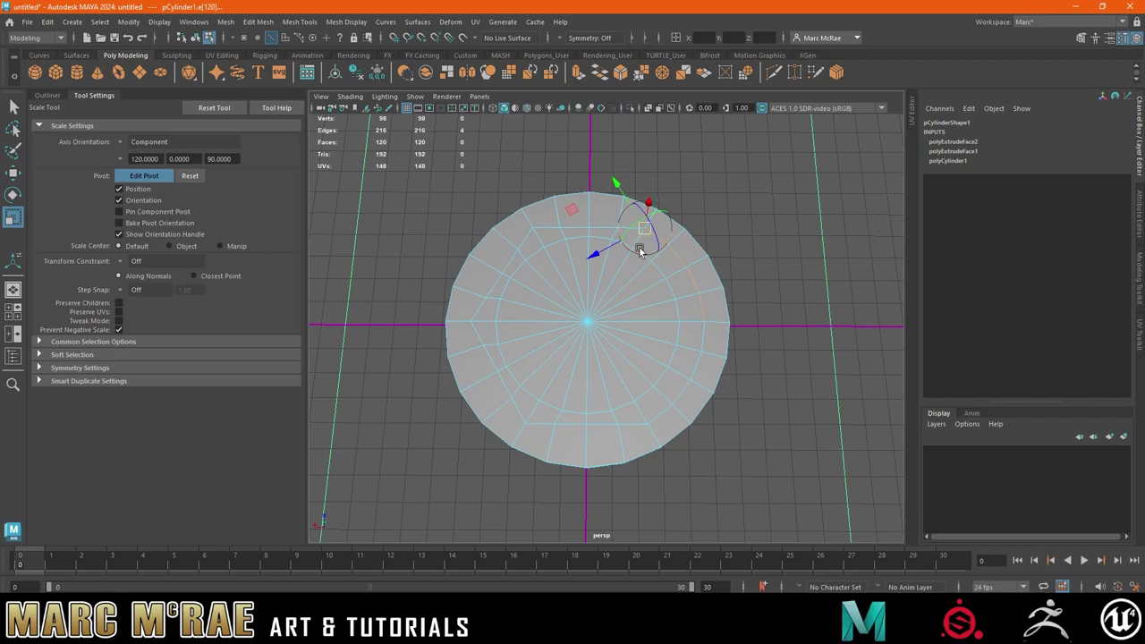
pyautogui.press('d')
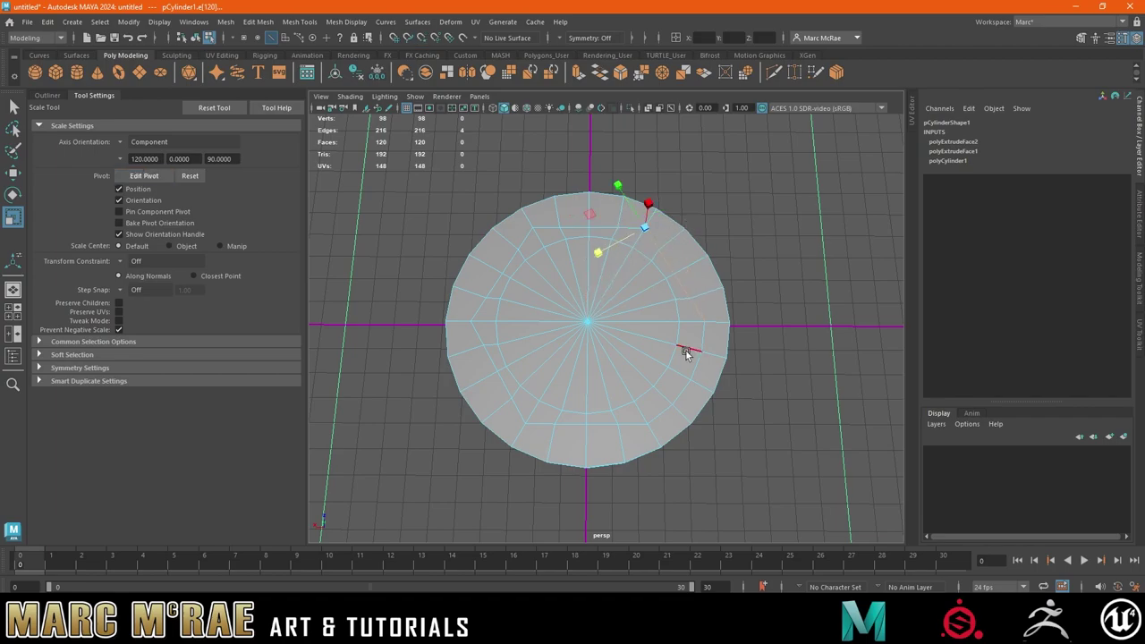
pyautogui.click(702, 333)
pyautogui.doubleClick(672, 405)
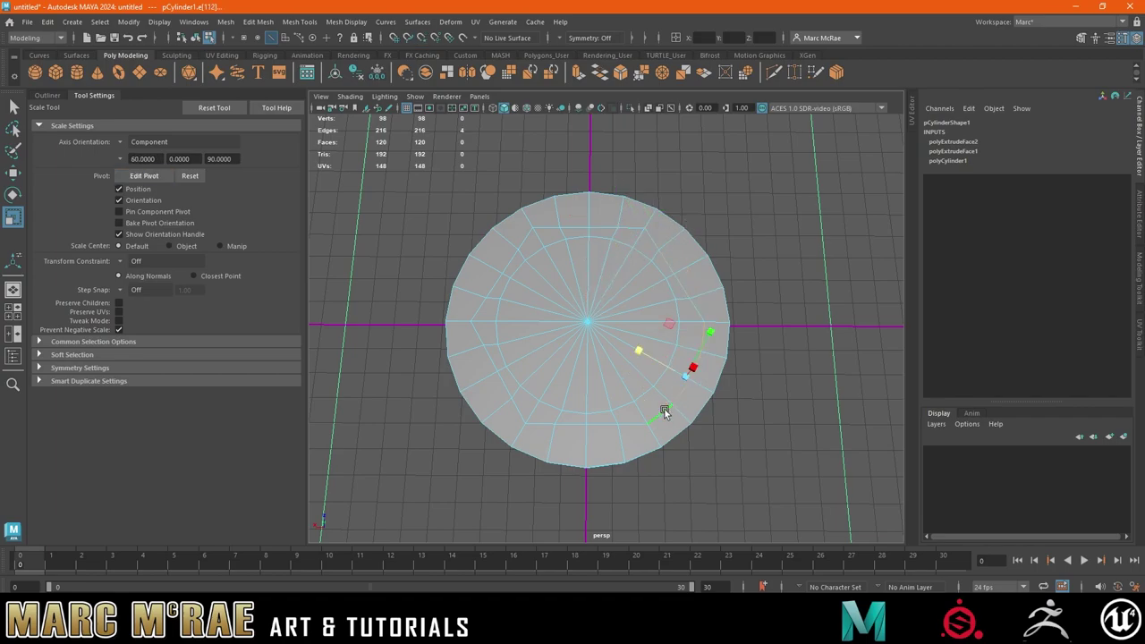
pyautogui.press('d')
pyautogui.moveTo(677, 378); pyautogui.dragTo(651, 419)
pyautogui.press('w')
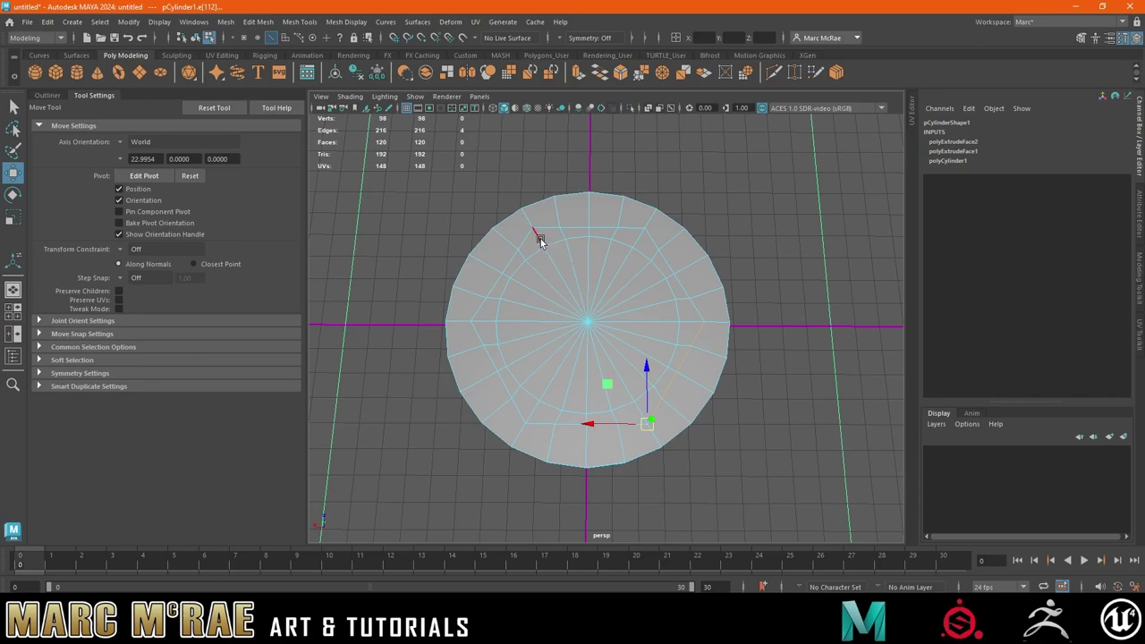
# - Select the hexagon face ring and inner fan faces and extrude them upward into a column
pyautogui.press('q')
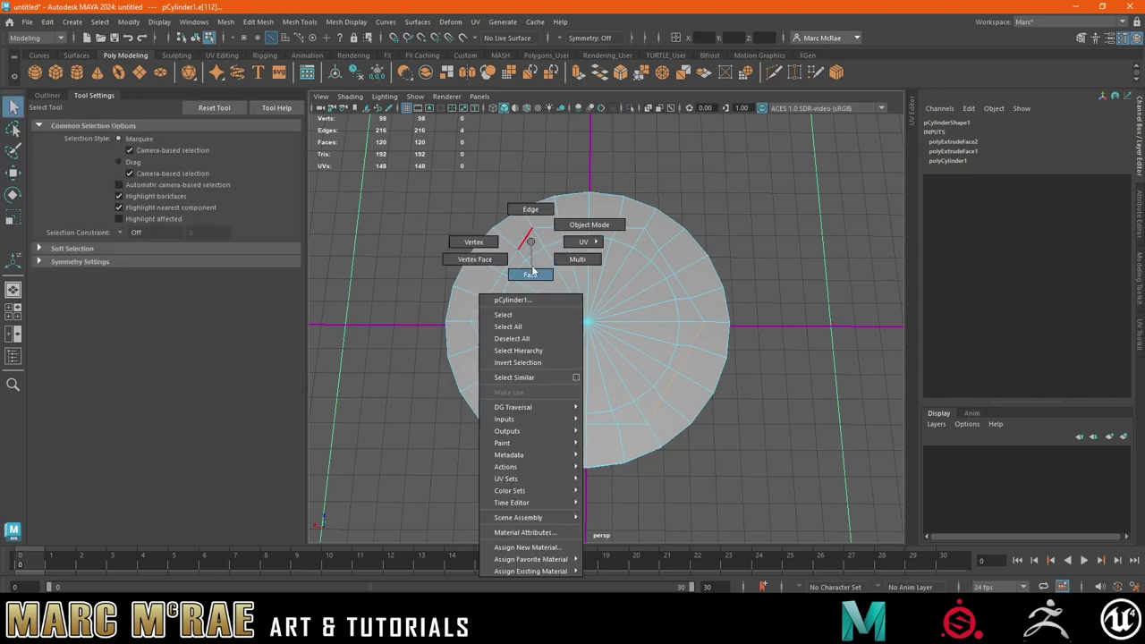
pyautogui.moveTo(531, 245); pyautogui.dragTo(527, 259, button='right')
pyautogui.doubleClick(515, 262)
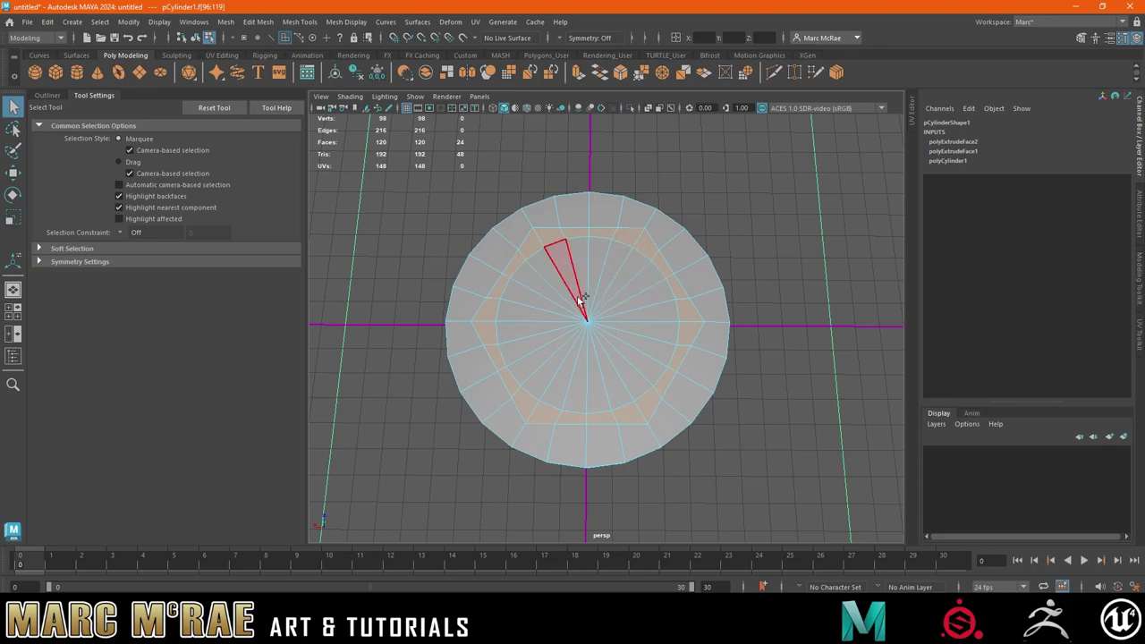
pyautogui.keyDown('shift'); pyautogui.doubleClick(617, 356); pyautogui.keyUp('shift')
pyautogui.moveTo(626, 352)
pyautogui.keyDown('alt'); pyautogui.mouseDown()
pyautogui.moveTo(624, 230)
pyautogui.moveTo(627, 352)
pyautogui.moveTo(655, 224)
pyautogui.moveTo(651, 321)
pyautogui.moveTo(651, 296)
pyautogui.moveTo(607, 258)
pyautogui.moveTo(584, 132)
pyautogui.moveTo(675, 292)
pyautogui.mouseUp(); pyautogui.keyUp('alt')
pyautogui.press('w')
pyautogui.hotkey('ctrl', 'e')
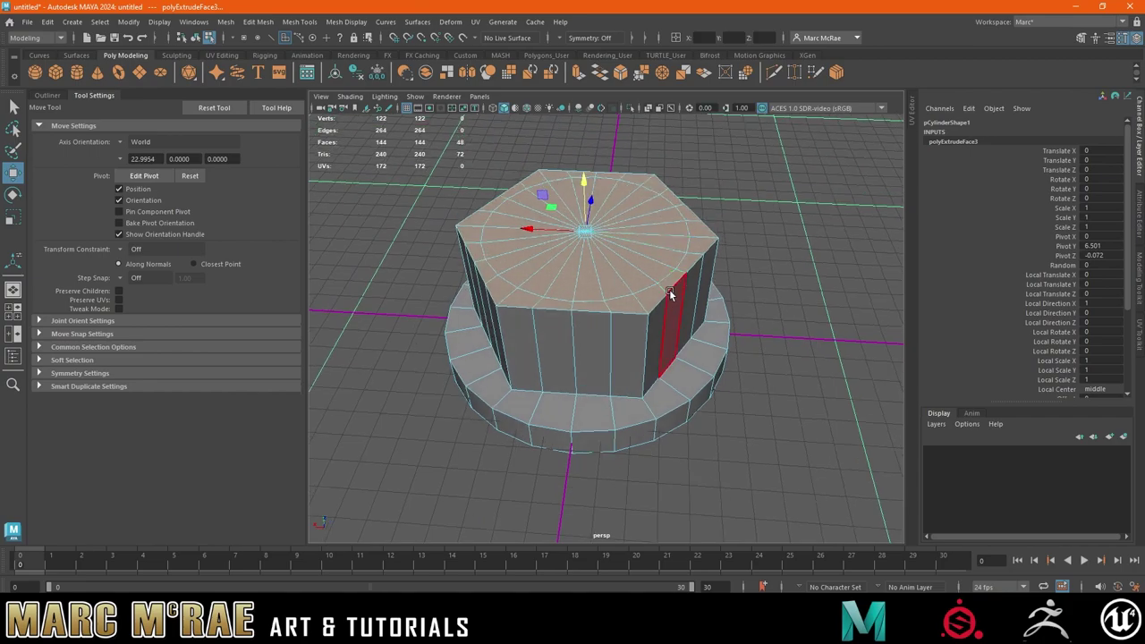
# - Select the column's six top corner vertices and lower them slightly
pyautogui.moveTo(670, 294); pyautogui.dragTo(670, 261, button='right')
pyautogui.click(647, 319)
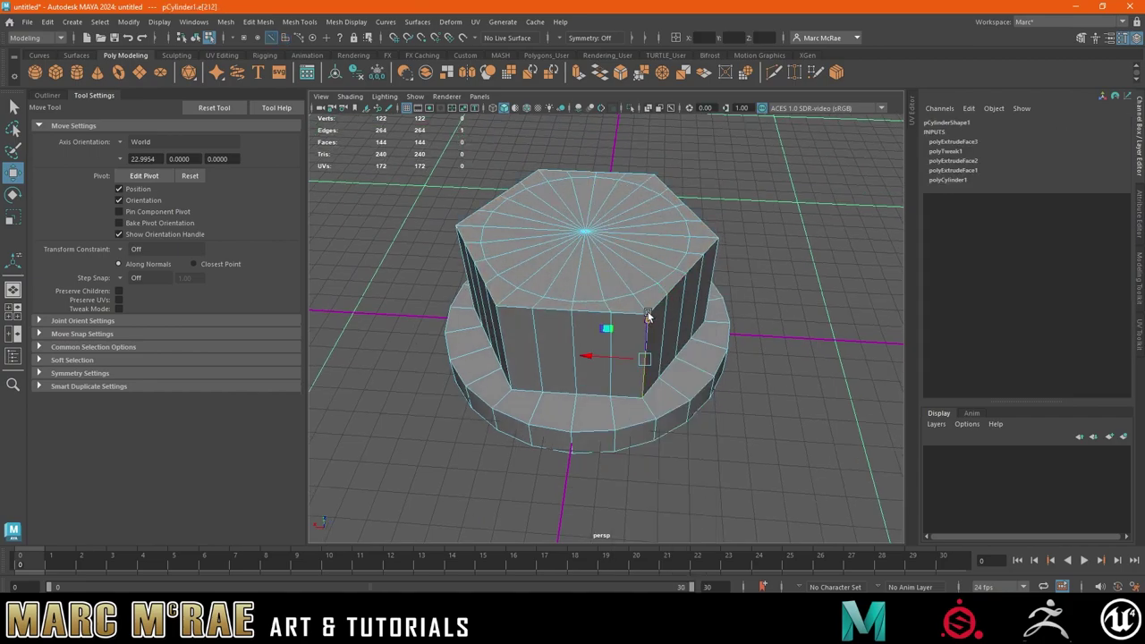
pyautogui.moveTo(648, 318); pyautogui.dragTo(592, 280, button='right')
pyautogui.click(646, 313)
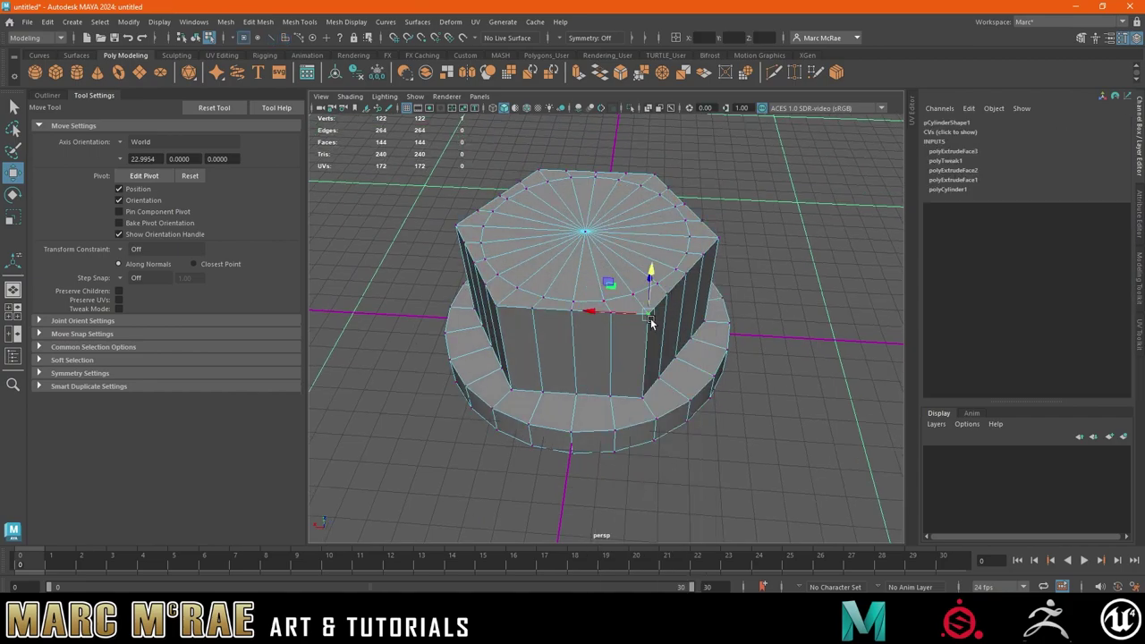
pyautogui.keyDown('shift'); pyautogui.click(714, 241); pyautogui.keyUp('shift')
pyautogui.keyDown('shift'); pyautogui.click(646, 173); pyautogui.keyUp('shift')
pyautogui.keyDown('shift'); pyautogui.click(541, 170); pyautogui.keyUp('shift')
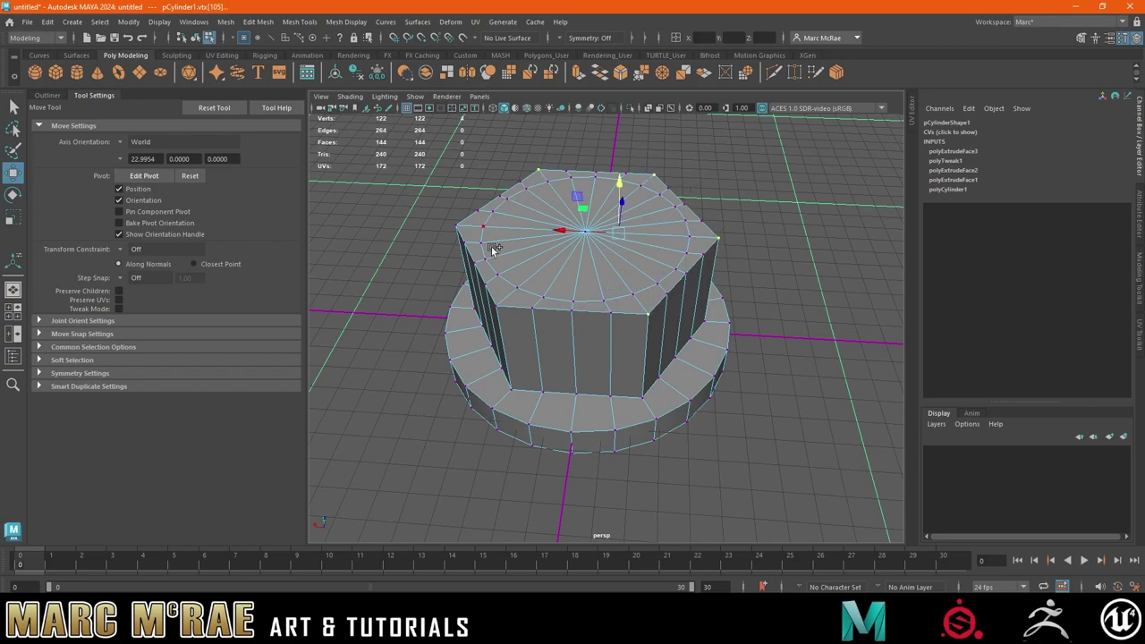
pyautogui.keyDown('shift'); pyautogui.click(497, 307); pyautogui.keyUp('shift')
pyautogui.keyDown('shift'); pyautogui.click(458, 225); pyautogui.keyUp('shift')
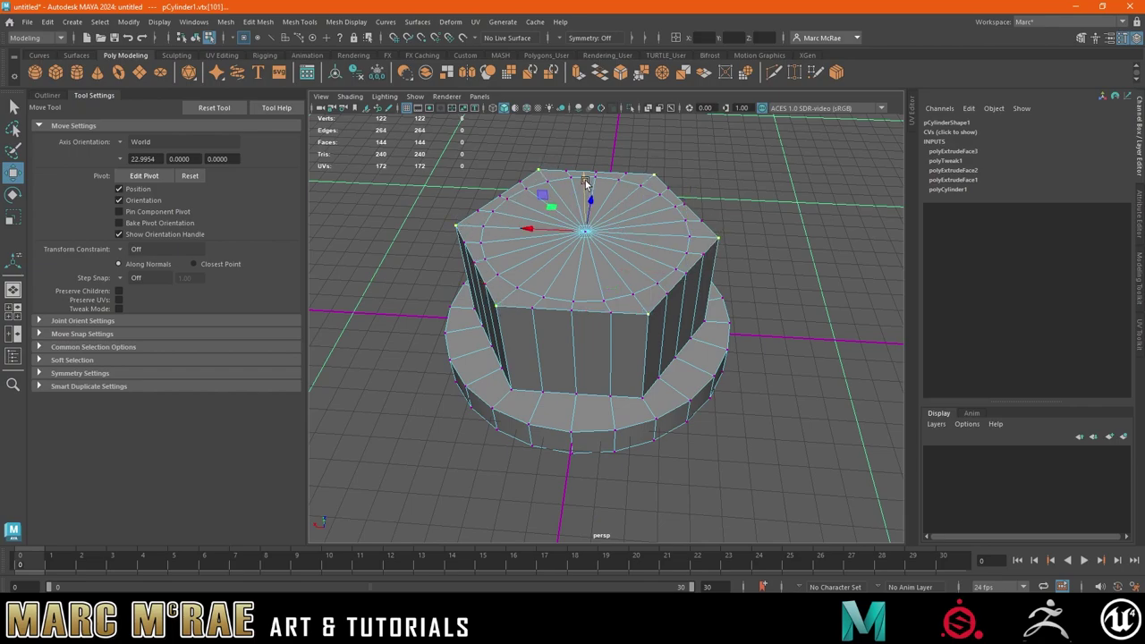
pyautogui.moveTo(587, 185)
pyautogui.mouseDown()
pyautogui.moveTo(587, 209)
pyautogui.moveTo(647, 217)
pyautogui.mouseUp()
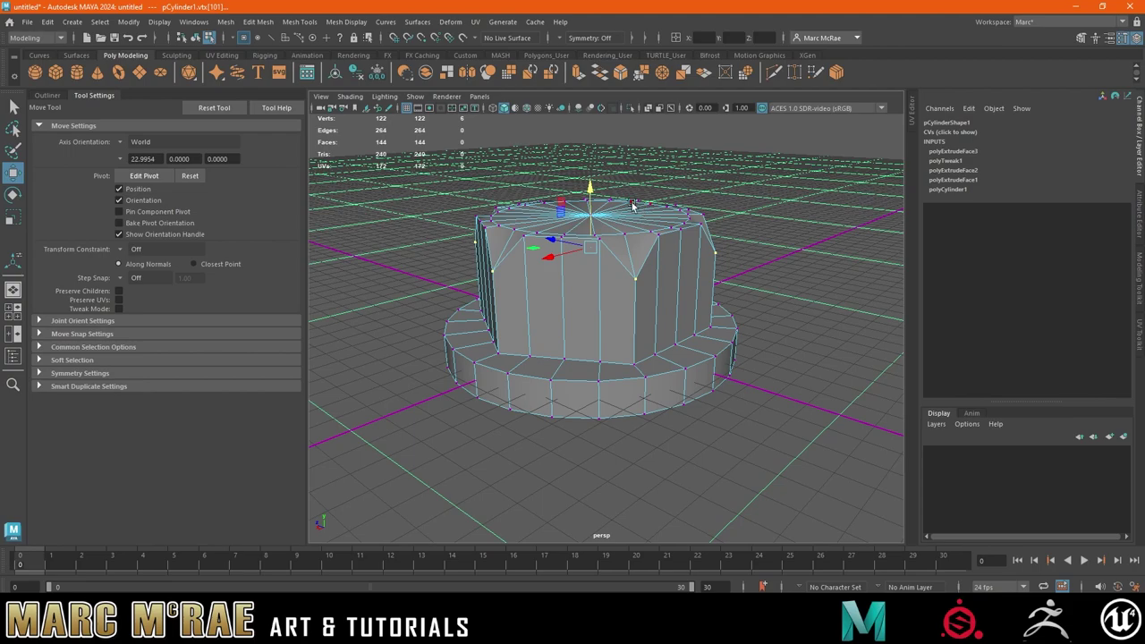
# - Select the 24 top cap faces and raise them slightly along Y
pyautogui.moveTo(631, 207)
pyautogui.keyDown('alt'); pyautogui.mouseDown()
pyautogui.moveTo(567, 228)
pyautogui.moveTo(577, 205)
pyautogui.moveTo(617, 220)
pyautogui.mouseUp(); pyautogui.keyUp('alt')
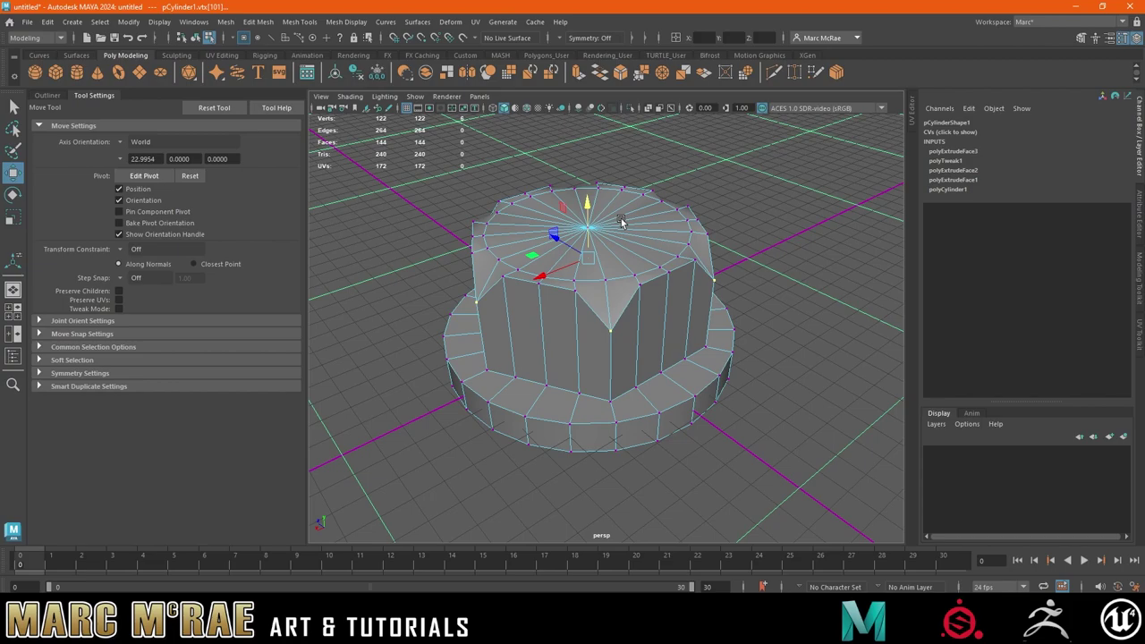
pyautogui.moveTo(623, 222)
pyautogui.keyDown('alt'); pyautogui.mouseDown()
pyautogui.moveTo(614, 256)
pyautogui.moveTo(610, 228)
pyautogui.moveTo(610, 258)
pyautogui.mouseUp(); pyautogui.keyUp('alt')
pyautogui.keyDown('alt'); pyautogui.moveTo(609, 256); pyautogui.dragTo(586, 280, button='right'); pyautogui.keyUp('alt')
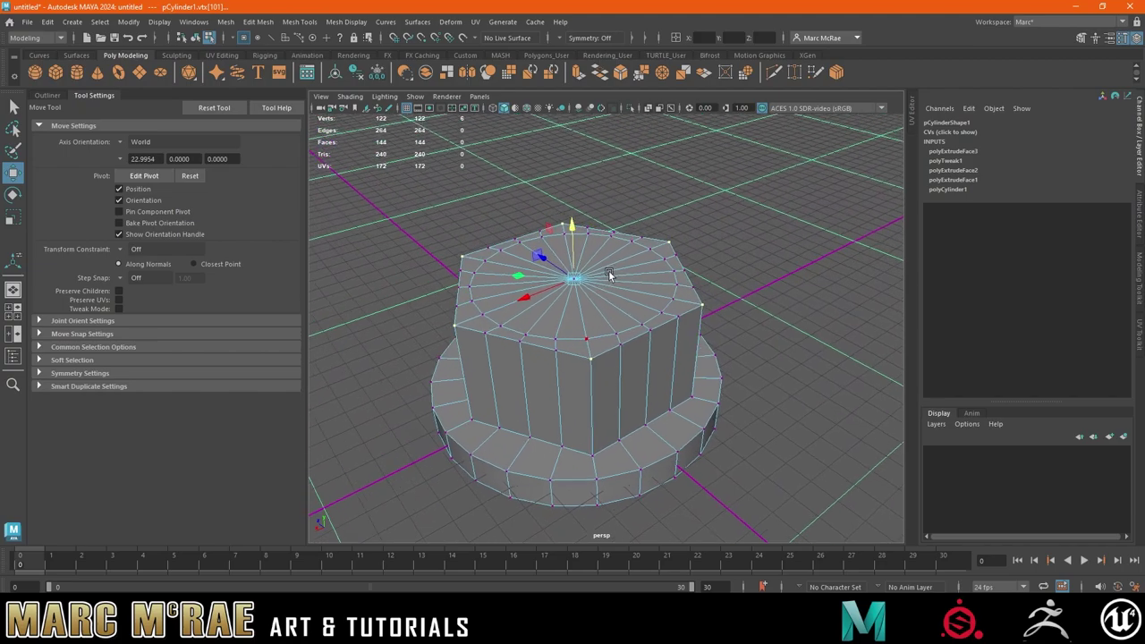
pyautogui.keyDown('alt'); pyautogui.moveTo(585, 281); pyautogui.dragTo(595, 265); pyautogui.keyUp('alt')
pyautogui.keyDown('ctrl'); pyautogui.moveTo(595, 266); pyautogui.dragTo(575, 283, button='right'); pyautogui.keyUp('ctrl')
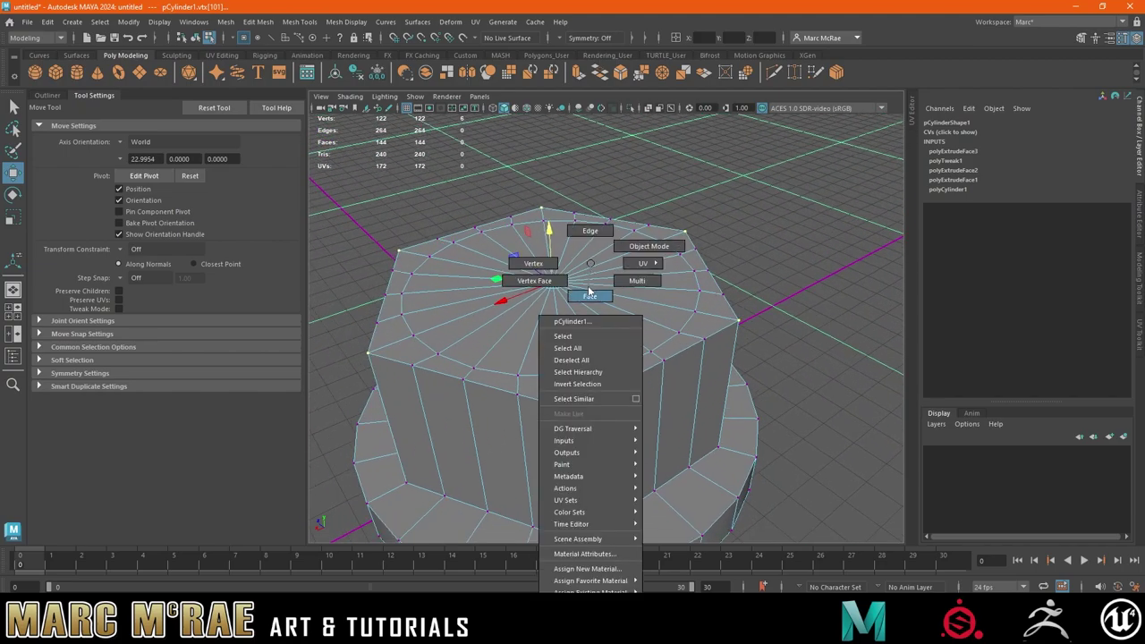
pyautogui.click(483, 253)
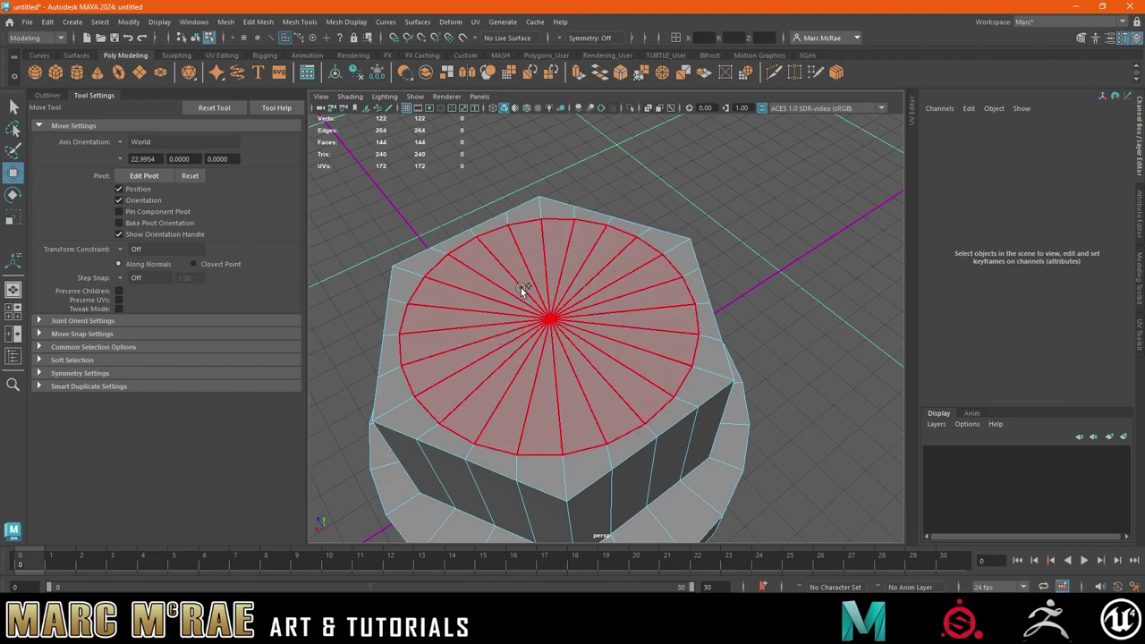
pyautogui.moveTo(553, 267)
pyautogui.mouseDown()
pyautogui.moveTo(520, 288)
pyautogui.moveTo(571, 283)
pyautogui.mouseUp()
pyautogui.moveTo(545, 216)
pyautogui.mouseDown()
pyautogui.moveTo(544, 183)
pyautogui.moveTo(614, 198)
pyautogui.moveTo(582, 273)
pyautogui.mouseUp()
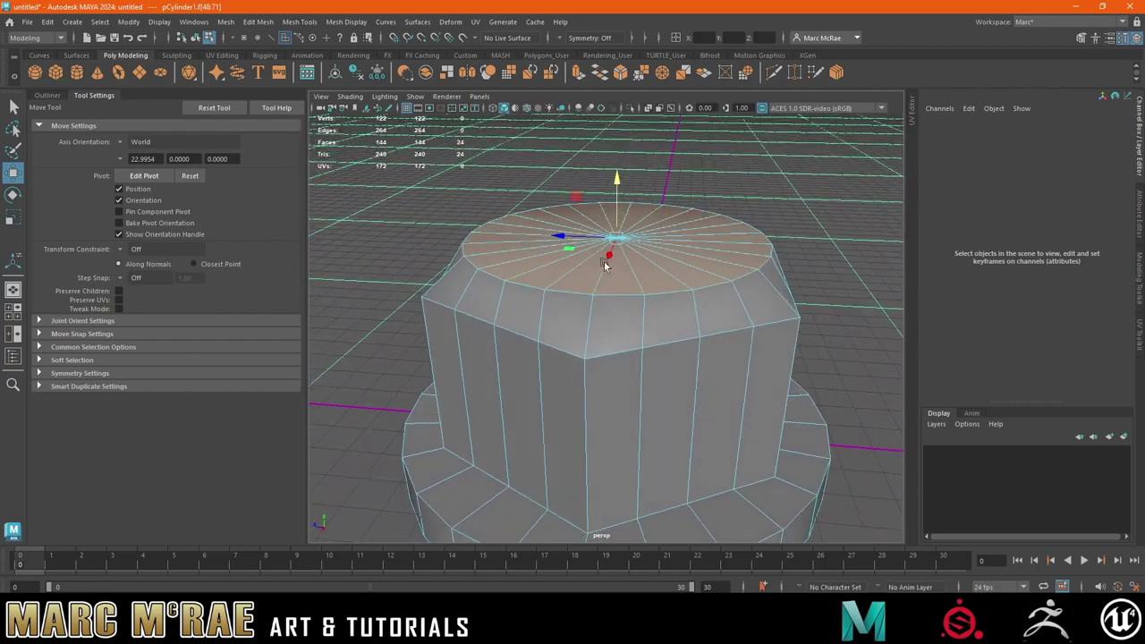
# - In Vertex mode, select three hex corner vertices on the top edge and push them down
pyautogui.rightClick(580, 279)
pyautogui.moveTo(574, 310); pyautogui.dragTo(522, 279, button='right')
pyautogui.click(527, 358)
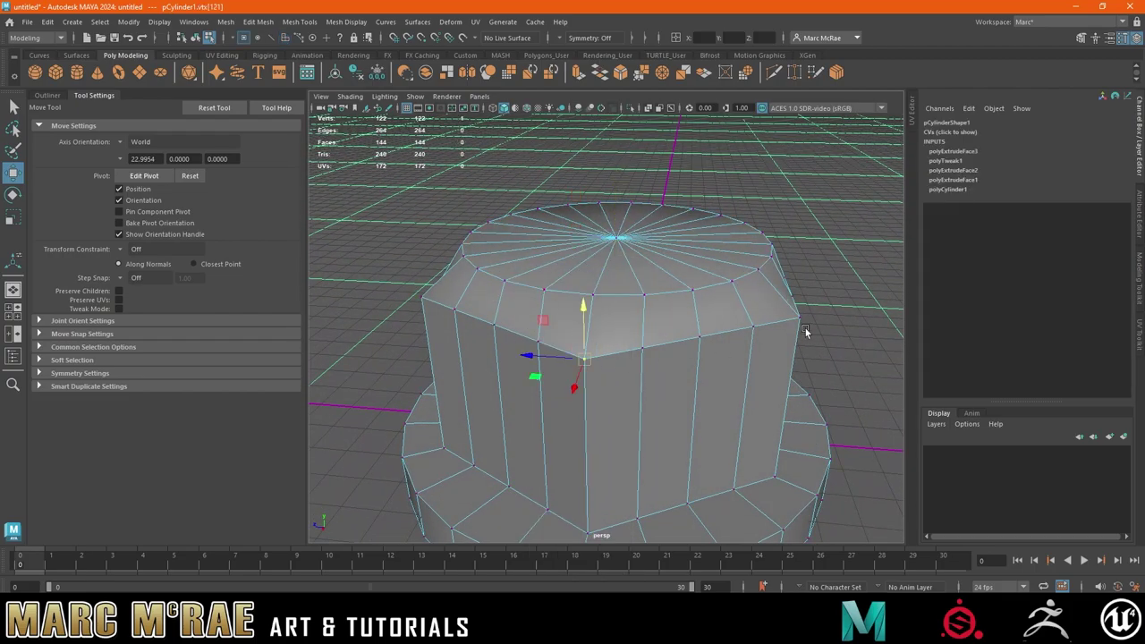
pyautogui.moveTo(528, 358)
pyautogui.keyDown('alt'); pyautogui.mouseDown()
pyautogui.moveTo(632, 380)
pyautogui.moveTo(741, 318)
pyautogui.moveTo(746, 298)
pyautogui.moveTo(832, 331)
pyautogui.moveTo(668, 301)
pyautogui.moveTo(691, 237)
pyautogui.mouseUp(); pyautogui.keyUp('alt')
pyautogui.keyDown('shift'); pyautogui.click(727, 309); pyautogui.keyUp('shift')
pyautogui.keyDown('shift'); pyautogui.click(745, 298); pyautogui.keyUp('shift')
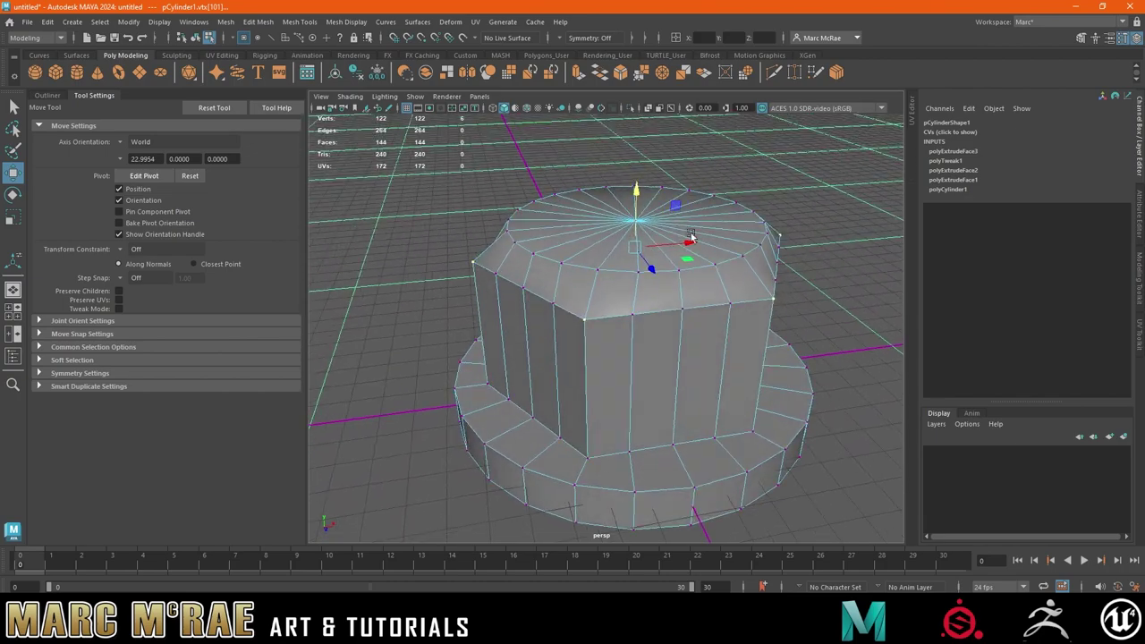
pyautogui.moveTo(641, 193); pyautogui.dragTo(633, 218)
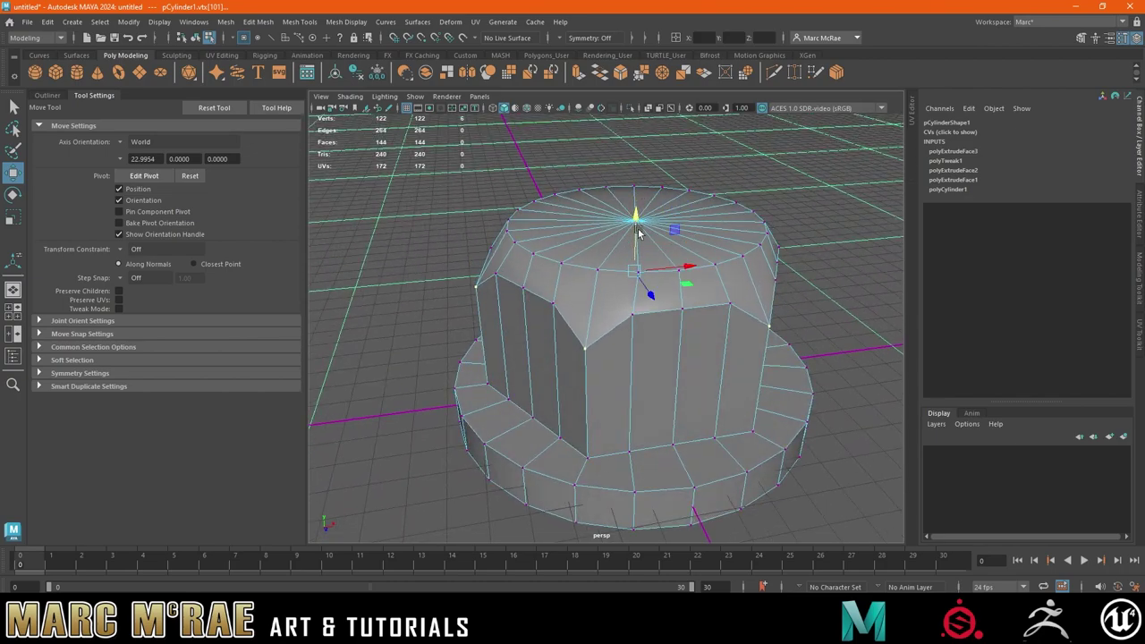
# - Add more corner vertices around the hex body's top edge to the selection
pyautogui.keyDown('alt'); pyautogui.moveTo(634, 218); pyautogui.dragTo(620, 223); pyautogui.keyUp('alt')
pyautogui.keyDown('shift'); pyautogui.click(587, 278); pyautogui.keyUp('shift')
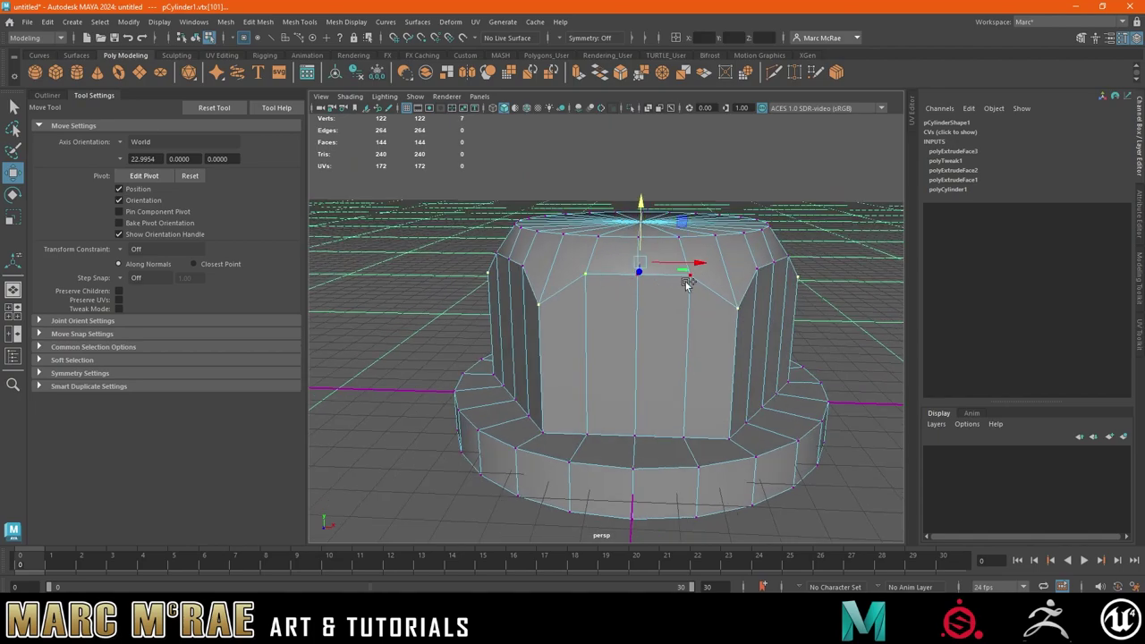
pyautogui.keyDown('shift'); pyautogui.click(795, 281); pyautogui.keyUp('shift')
pyautogui.keyDown('alt'); pyautogui.moveTo(795, 281); pyautogui.dragTo(631, 310); pyautogui.keyUp('alt')
pyautogui.keyDown('shift'); pyautogui.click(701, 313); pyautogui.keyUp('shift')
pyautogui.keyDown('shift'); pyautogui.click(729, 309); pyautogui.keyUp('shift')
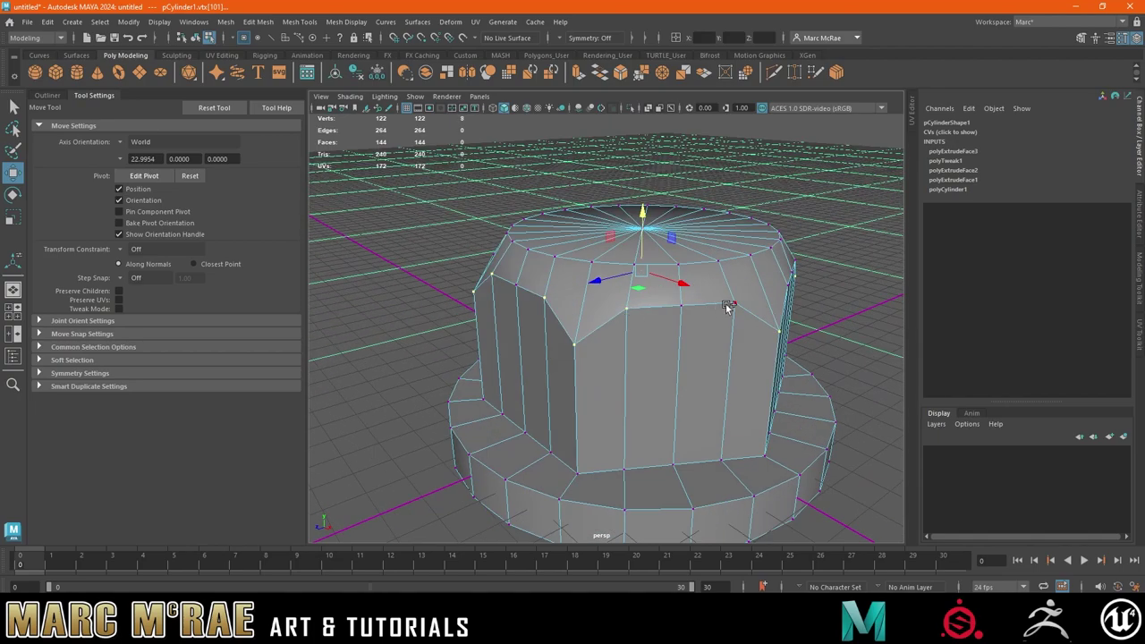
pyautogui.keyDown('shift'); pyautogui.click(796, 308); pyautogui.keyUp('shift')
pyautogui.keyDown('alt'); pyautogui.moveTo(796, 308); pyautogui.dragTo(549, 325); pyautogui.keyUp('alt')
pyautogui.keyDown('shift'); pyautogui.click(614, 324); pyautogui.keyUp('shift')
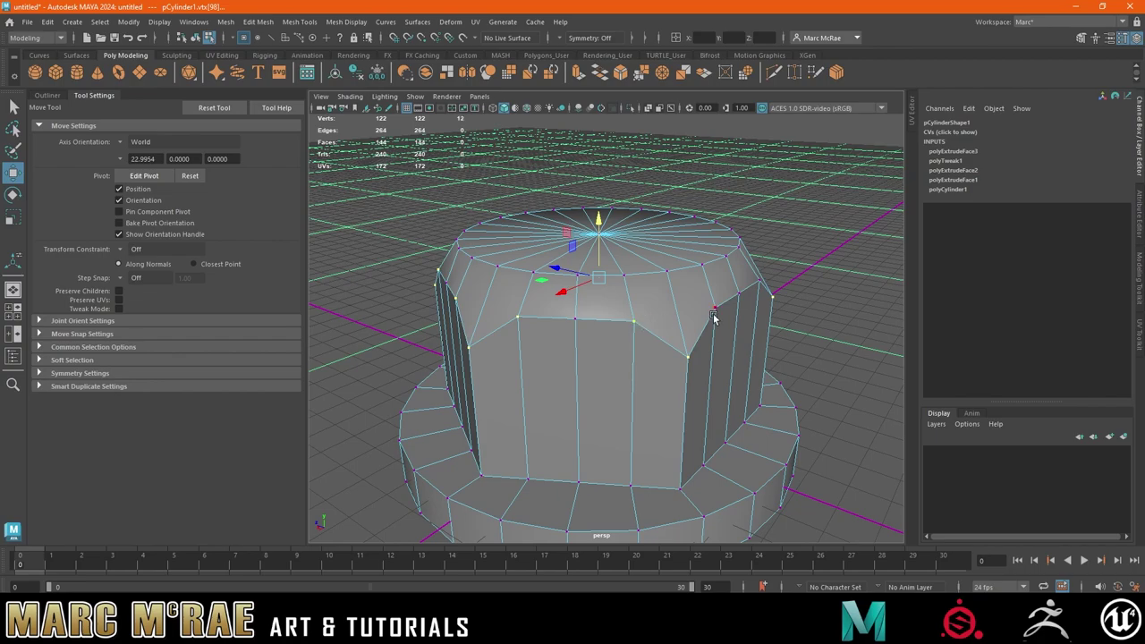
# - Start a fresh selection of the front top vertices and add several neighbours
pyautogui.click(575, 319)
pyautogui.click(517, 320)
pyautogui.keyDown('shift'); pyautogui.click(633, 320); pyautogui.keyUp('shift')
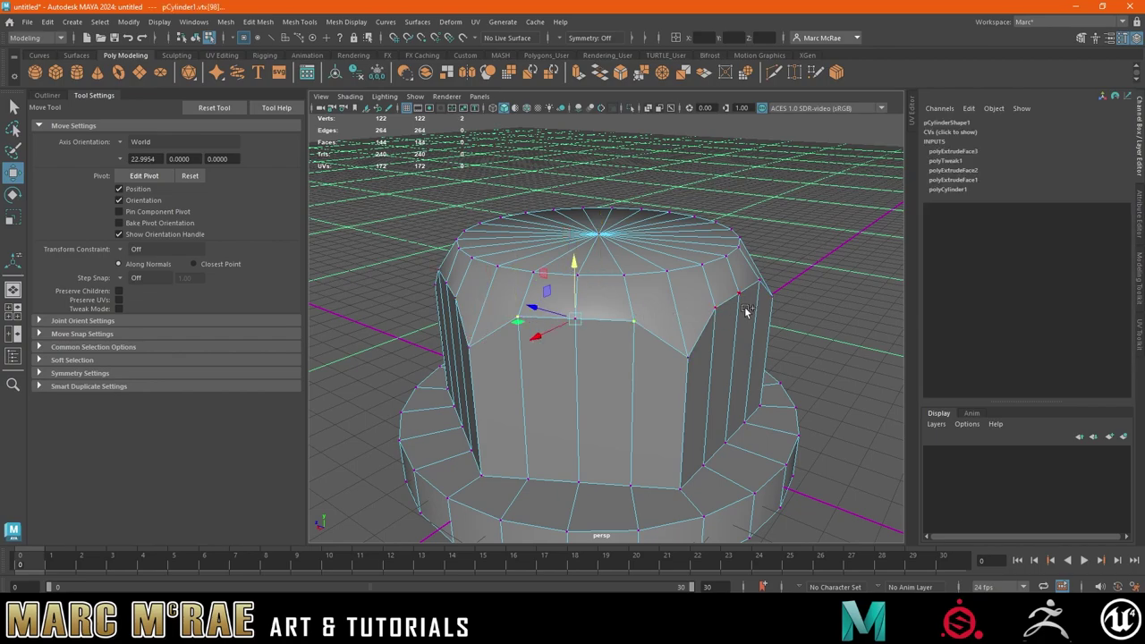
pyautogui.keyDown('shift'); pyautogui.click(719, 307); pyautogui.keyUp('shift')
pyautogui.keyDown('alt'); pyautogui.moveTo(764, 289); pyautogui.dragTo(554, 327); pyautogui.keyUp('alt')
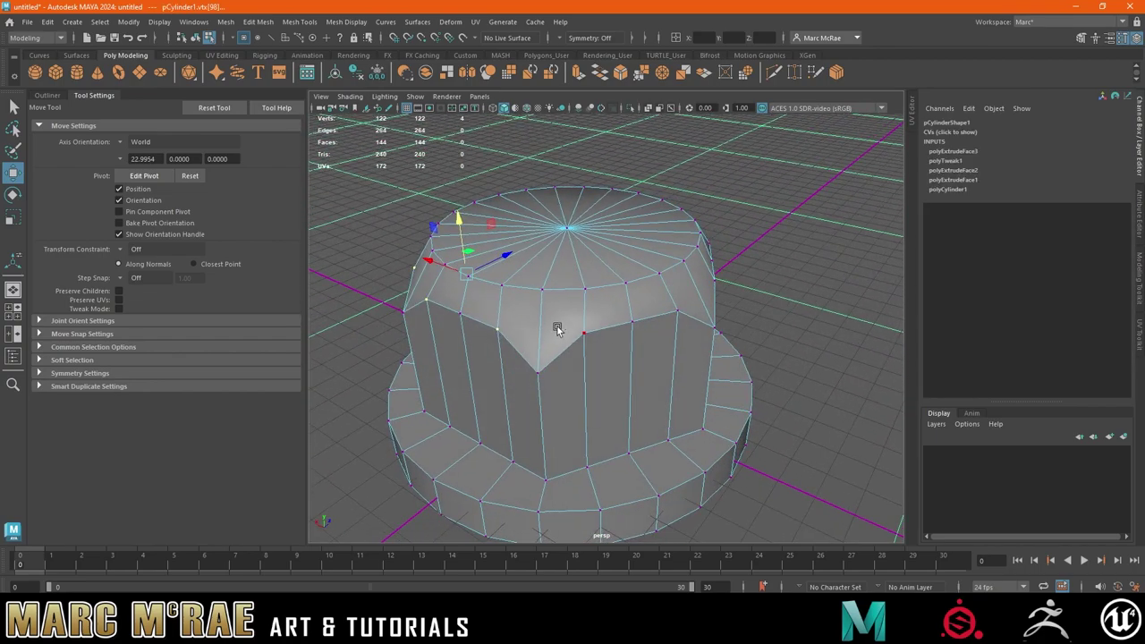
pyautogui.keyDown('shift'); pyautogui.click(586, 333); pyautogui.keyUp('shift')
pyautogui.keyDown('shift'); pyautogui.click(677, 310); pyautogui.keyUp('shift')
# - Add the remaining top vertices on the far side of the body
pyautogui.keyDown('alt'); pyautogui.moveTo(677, 311); pyautogui.dragTo(590, 342); pyautogui.keyUp('alt')
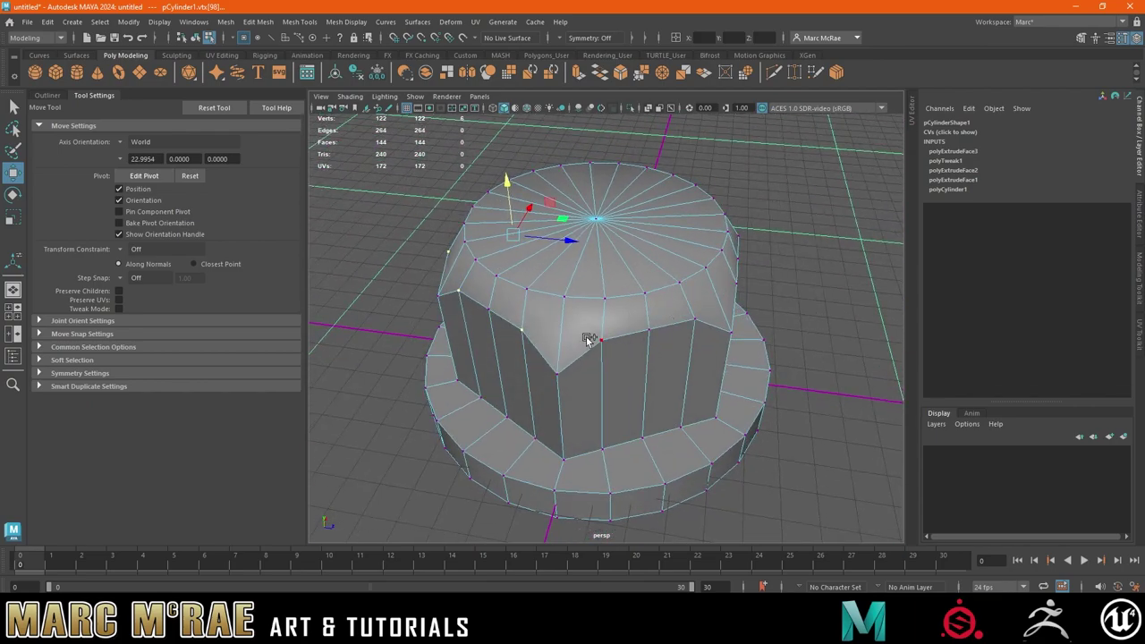
pyautogui.keyDown('shift'); pyautogui.click(601, 341); pyautogui.keyUp('shift')
pyautogui.keyDown('shift'); pyautogui.click(679, 327); pyautogui.keyUp('shift')
pyautogui.keyDown('alt'); pyautogui.moveTo(680, 328); pyautogui.dragTo(626, 339); pyautogui.keyUp('alt')
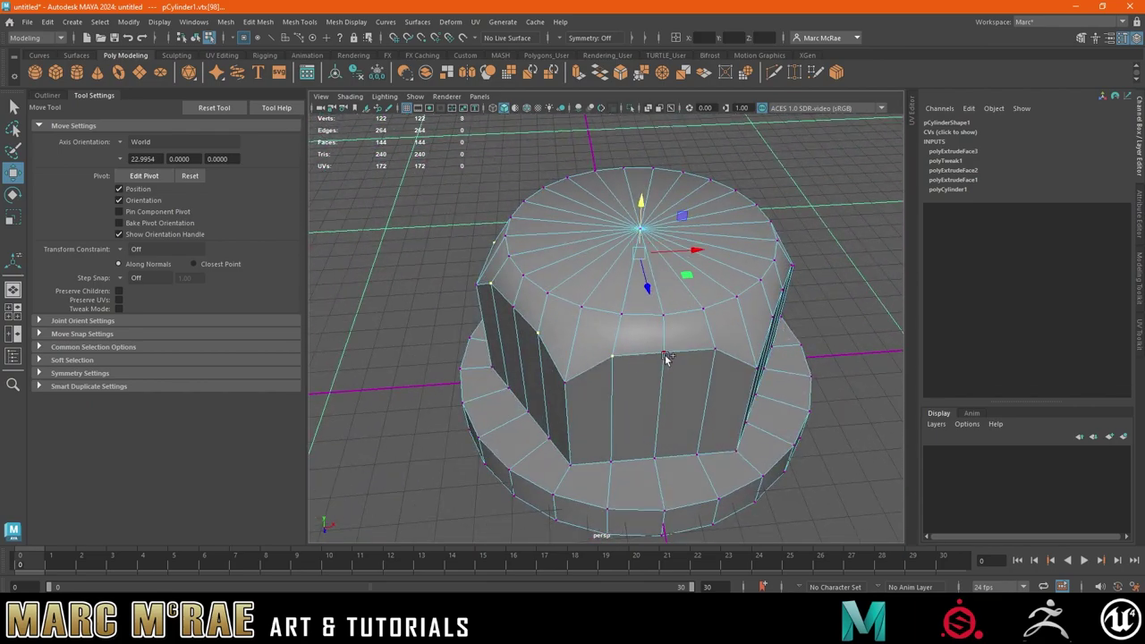
pyautogui.keyDown('alt'); pyautogui.moveTo(796, 348); pyautogui.dragTo(634, 387); pyautogui.keyUp('alt')
pyautogui.keyDown('shift'); pyautogui.click(661, 386); pyautogui.keyUp('shift')
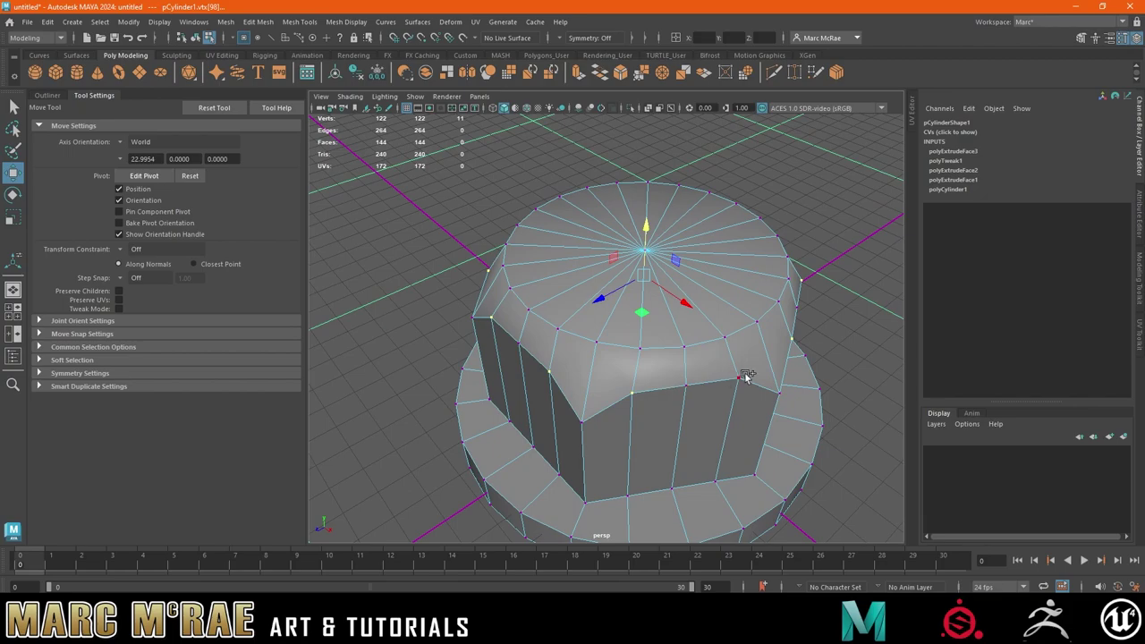
pyautogui.keyDown('shift'); pyautogui.click(747, 377); pyautogui.keyUp('shift')
# - Return the nut to Object Mode and view it from above
pyautogui.keyDown('alt'); pyautogui.moveTo(690, 300); pyautogui.dragTo(666, 268); pyautogui.keyUp('alt')
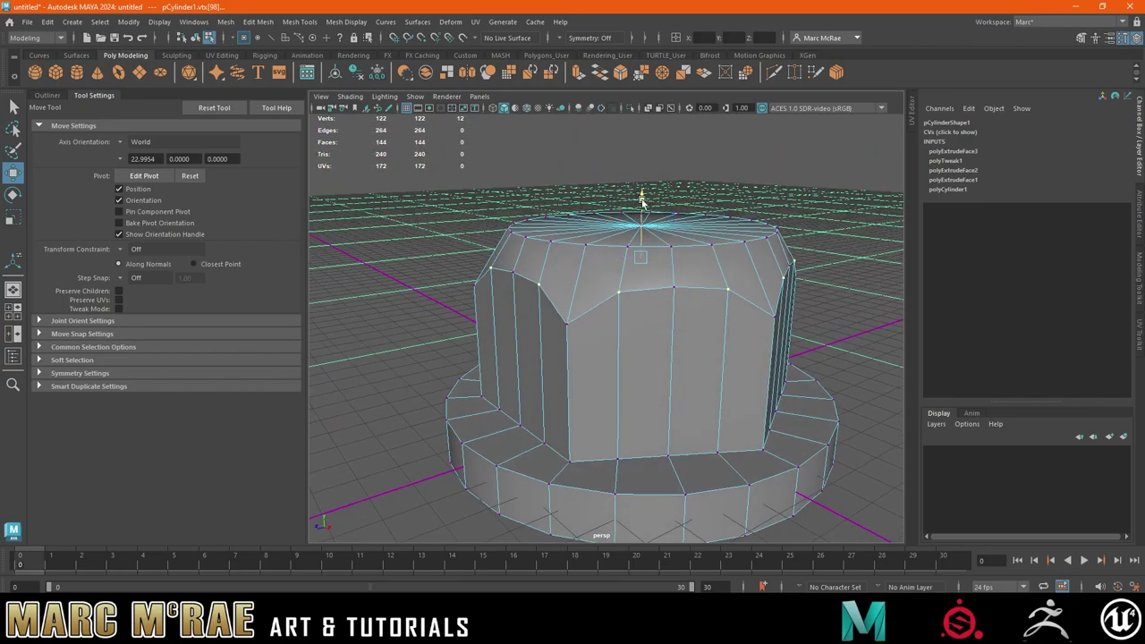
pyautogui.keyDown('alt'); pyautogui.moveTo(642, 206); pyautogui.dragTo(654, 238); pyautogui.keyUp('alt')
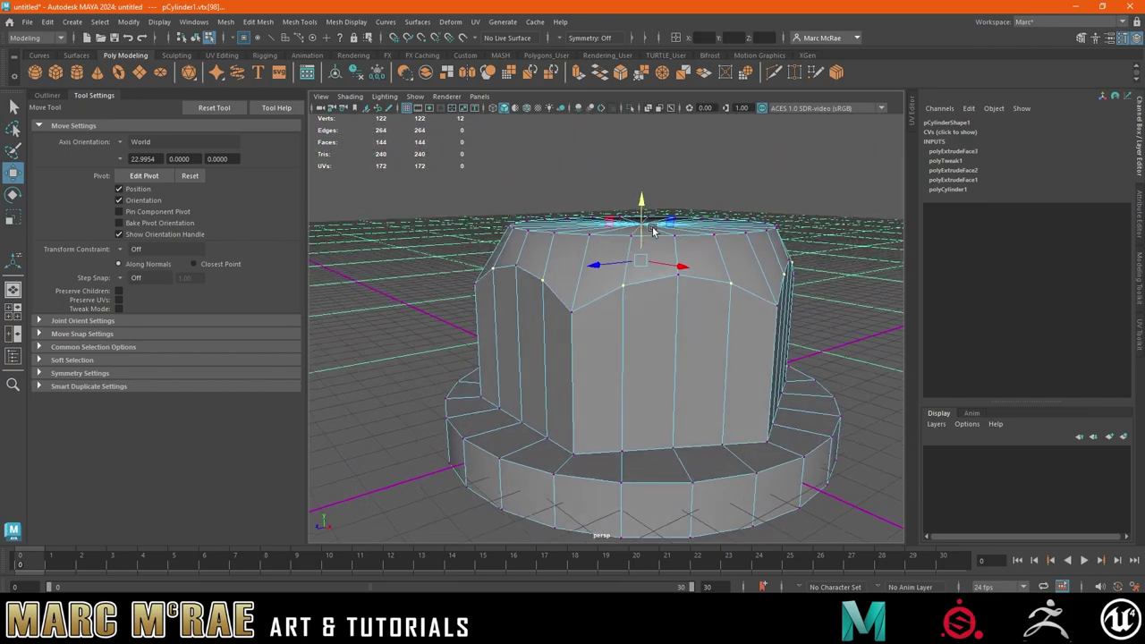
pyautogui.moveTo(718, 255); pyautogui.dragTo(748, 238, button='right')
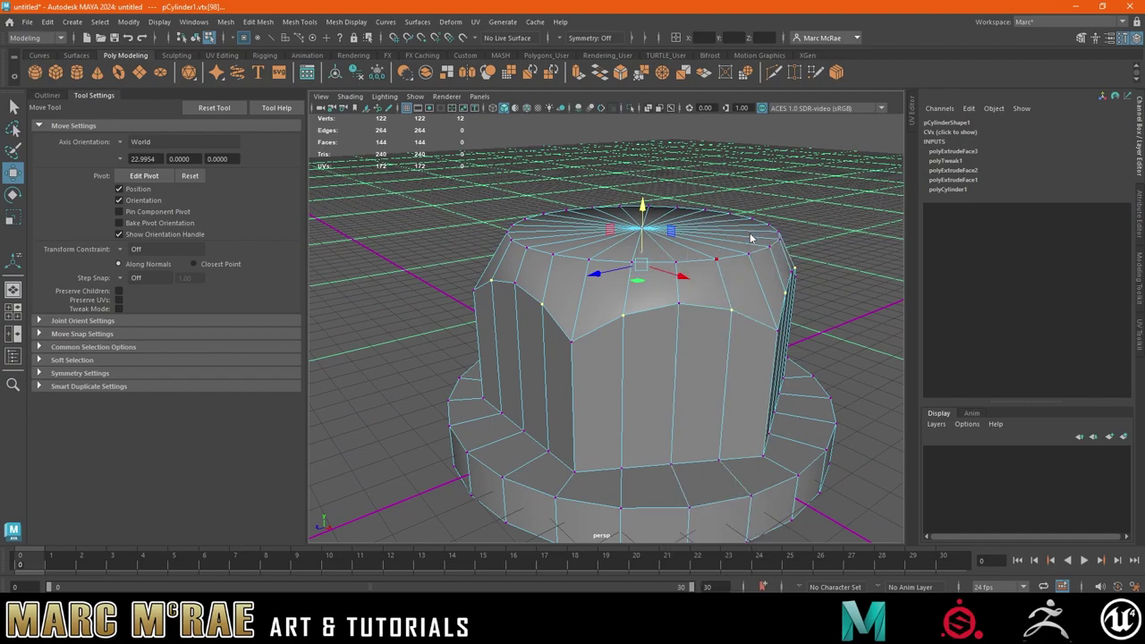
pyautogui.click(698, 237)
pyautogui.keyDown('alt'); pyautogui.moveTo(731, 210); pyautogui.dragTo(677, 249); pyautogui.keyUp('alt')
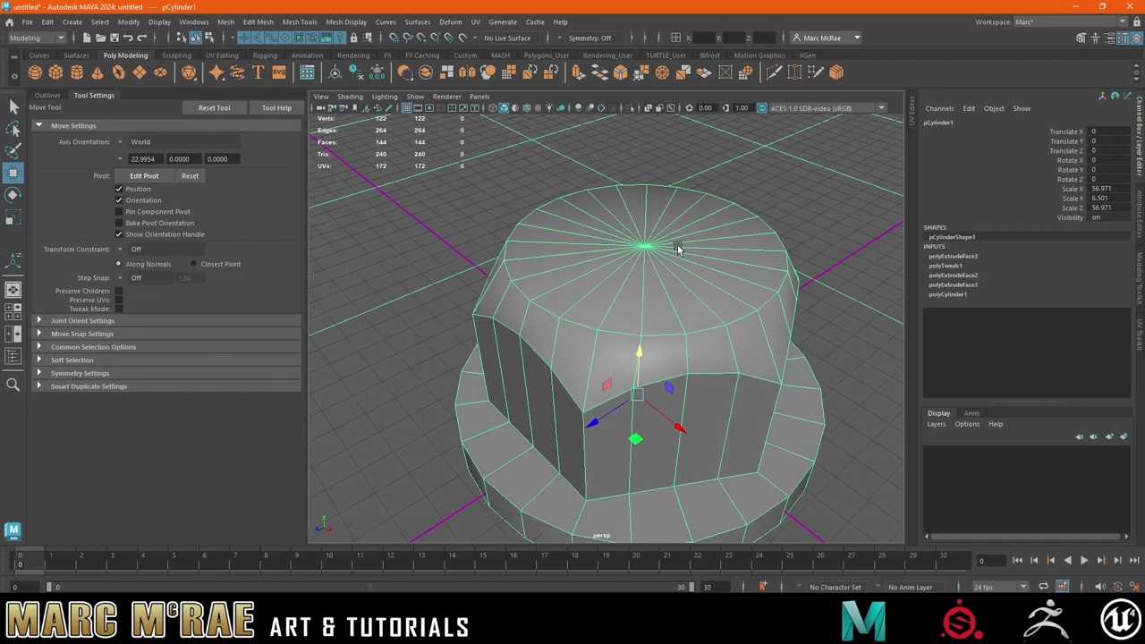
# - Extrude the top cap faces with Offset 10 to inset the cap
pyautogui.moveTo(673, 250); pyautogui.dragTo(669, 291, button='right')
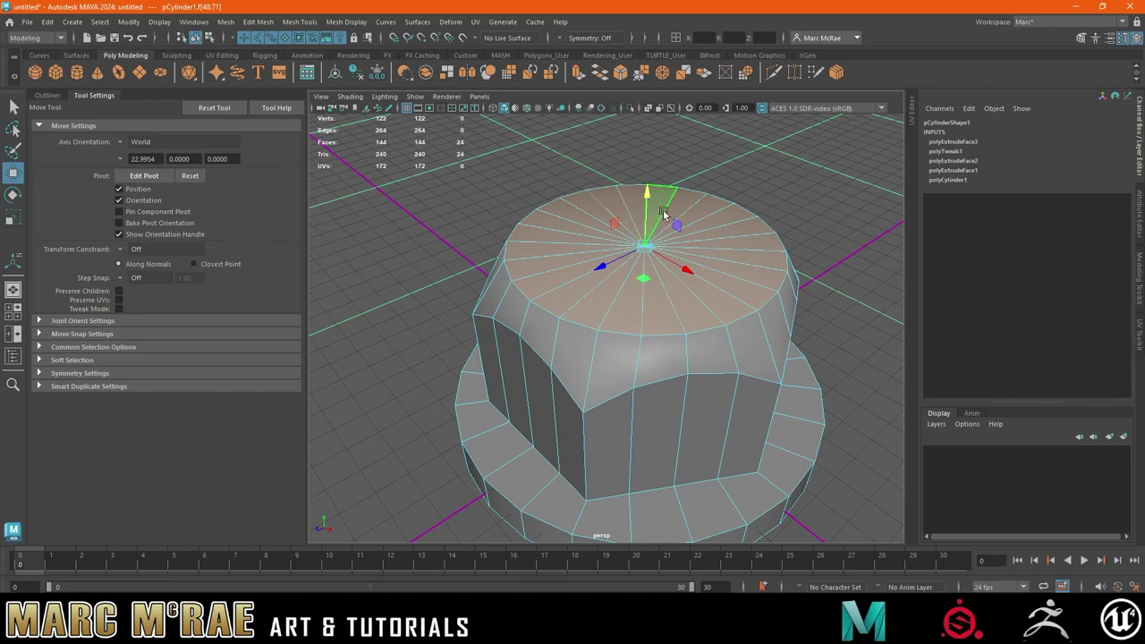
pyautogui.keyDown('alt'); pyautogui.moveTo(781, 215); pyautogui.dragTo(759, 266); pyautogui.keyUp('alt')
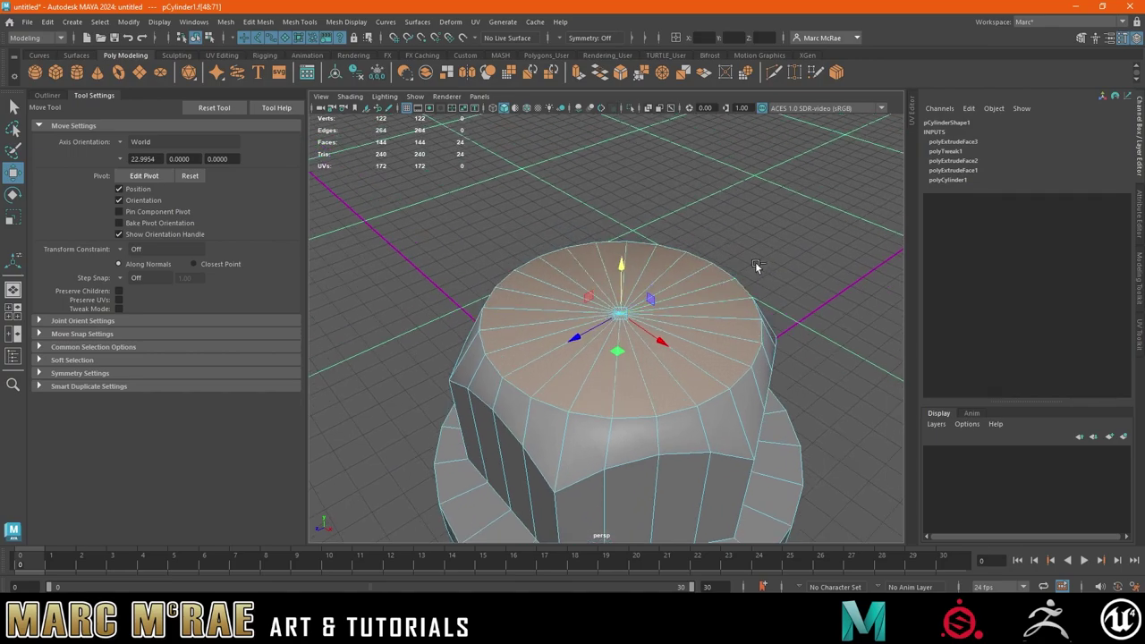
pyautogui.hotkey('ctrl', 'e')
pyautogui.click(838, 372)
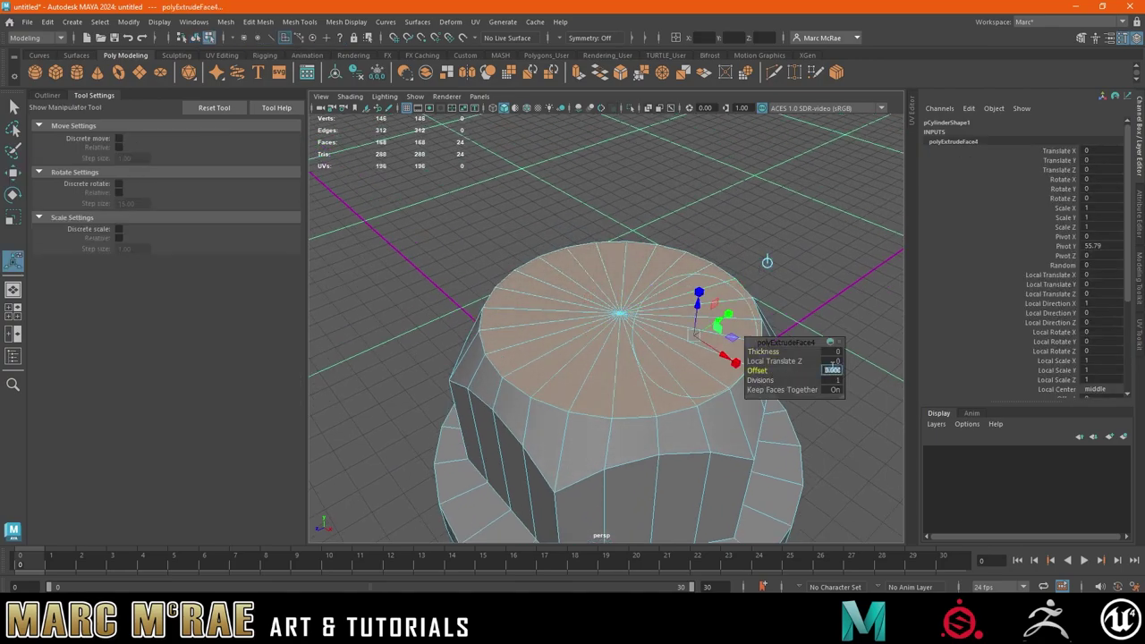
pyautogui.write('10')
pyautogui.press('Return')
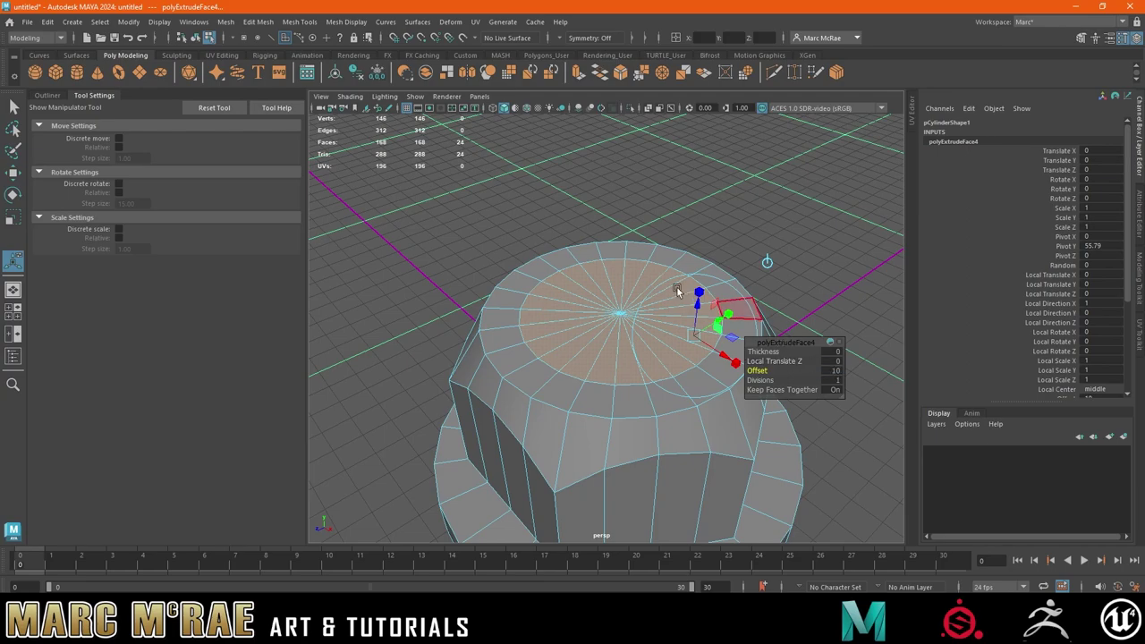
# - Extrude again with Offset 2.2, then extrude once more and push the inner face down
pyautogui.moveTo(680, 288)
pyautogui.keyDown('alt'); pyautogui.mouseDown()
pyautogui.moveTo(625, 262)
pyautogui.moveTo(670, 305)
pyautogui.mouseUp(); pyautogui.keyUp('alt')
pyautogui.hotkey('ctrl', 'e')
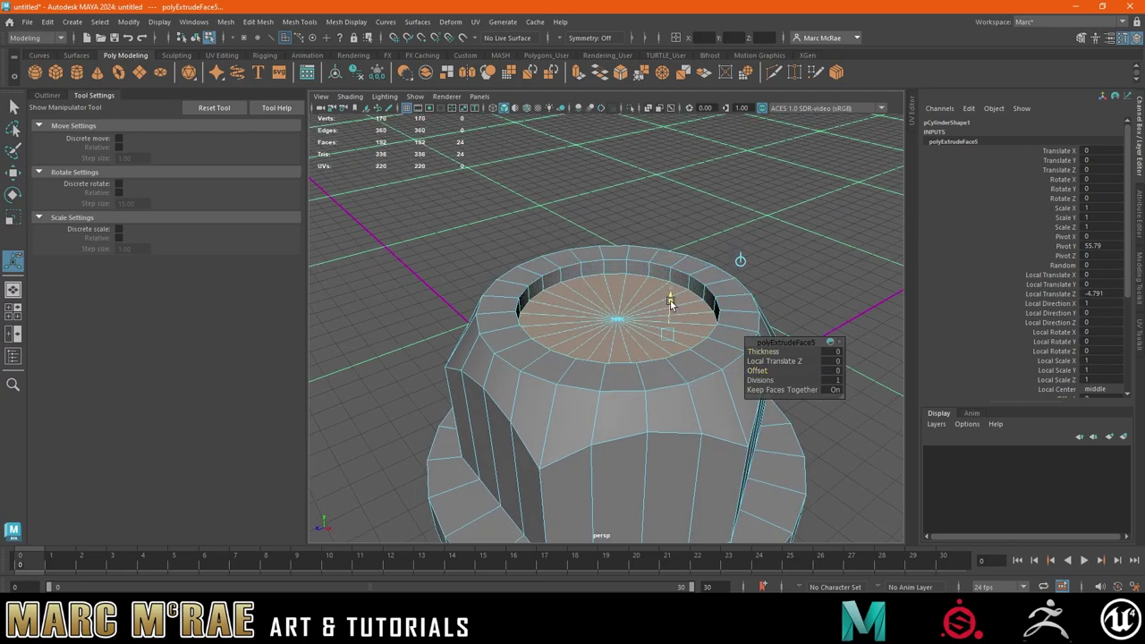
pyautogui.moveTo(758, 370); pyautogui.dragTo(775, 380)
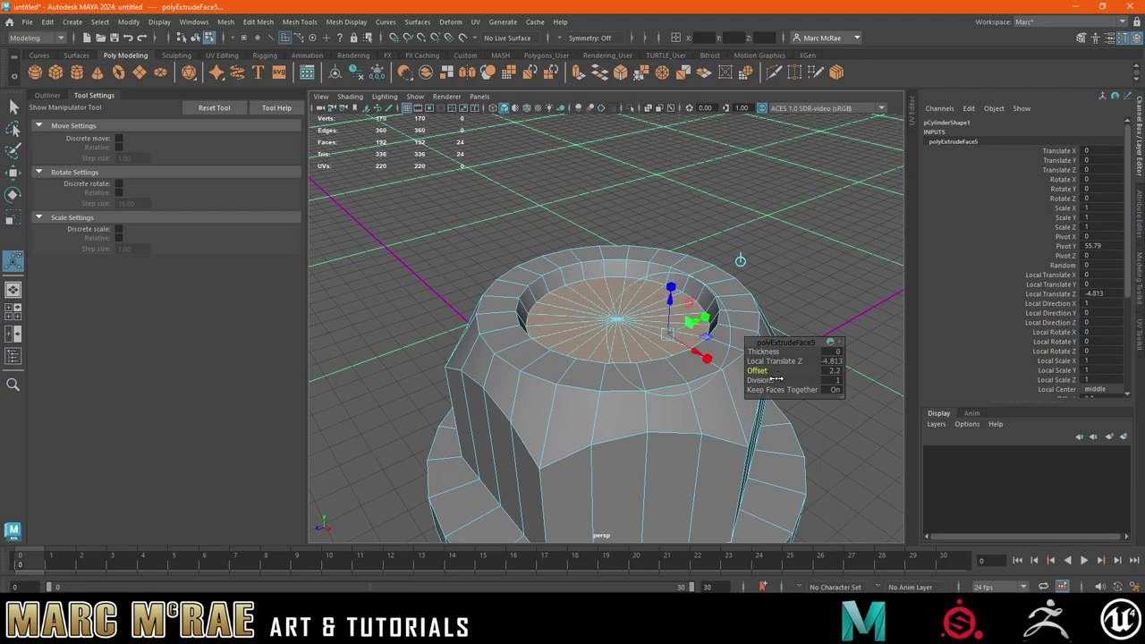
pyautogui.keyDown('alt'); pyautogui.moveTo(716, 349); pyautogui.dragTo(690, 224); pyautogui.keyUp('alt')
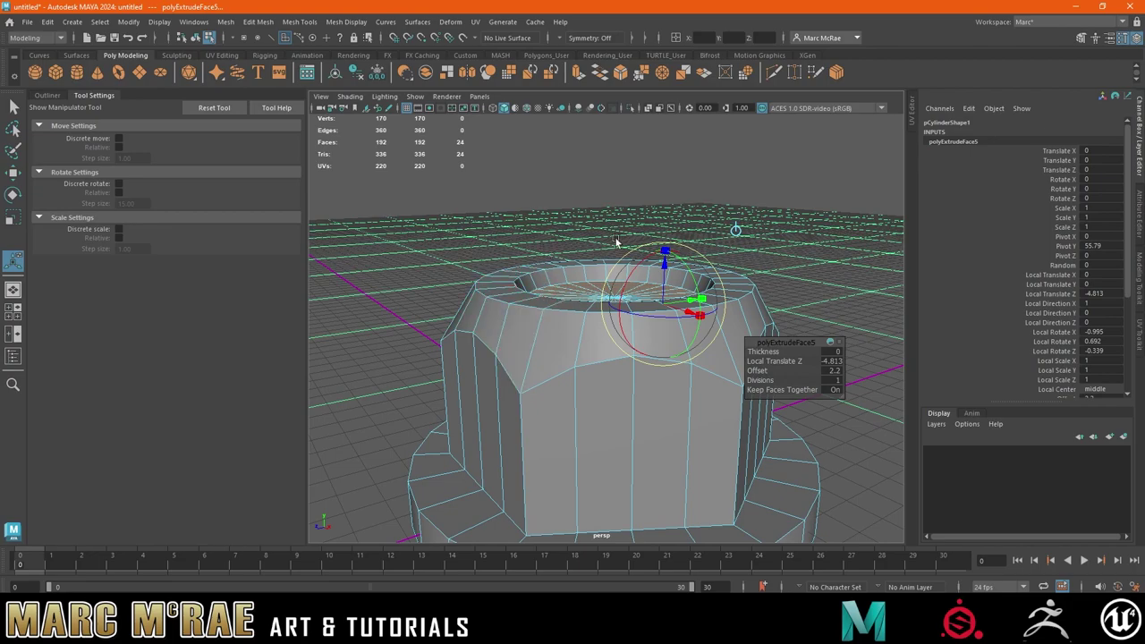
pyautogui.moveTo(615, 242)
pyautogui.keyDown('alt'); pyautogui.mouseDown()
pyautogui.moveTo(467, 262)
pyautogui.moveTo(475, 200)
pyautogui.moveTo(518, 245)
pyautogui.moveTo(522, 281)
pyautogui.moveTo(570, 334)
pyautogui.moveTo(511, 263)
pyautogui.mouseUp(); pyautogui.keyUp('alt')
pyautogui.hotkey('ctrl', 'e')
pyautogui.press('w')
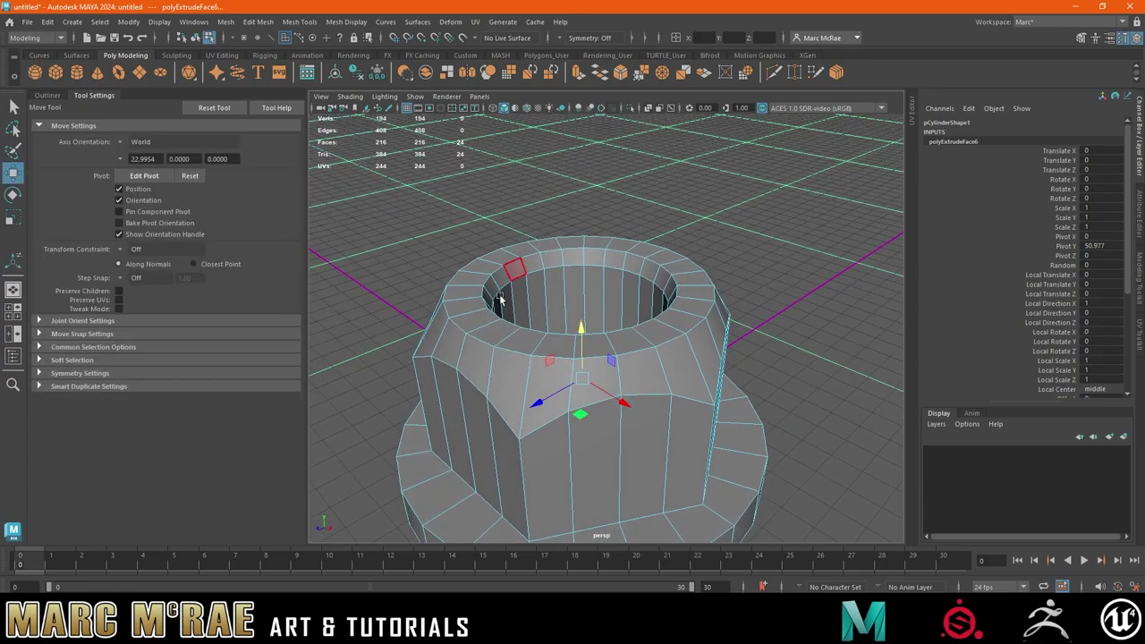
# - Pick one bottom face of the hole, then add the remaining wedge-shaped bottom cap faces
pyautogui.moveTo(620, 300)
pyautogui.keyDown('alt'); pyautogui.mouseDown()
pyautogui.moveTo(610, 192)
pyautogui.moveTo(590, 275)
pyautogui.moveTo(594, 322)
pyautogui.moveTo(609, 327)
pyautogui.mouseUp(); pyautogui.keyUp('alt')
pyautogui.click(601, 256)
pyautogui.moveTo(644, 282)
pyautogui.keyDown('alt'); pyautogui.mouseDown()
pyautogui.moveTo(643, 252)
pyautogui.moveTo(612, 239)
pyautogui.mouseUp(); pyautogui.keyUp('alt')
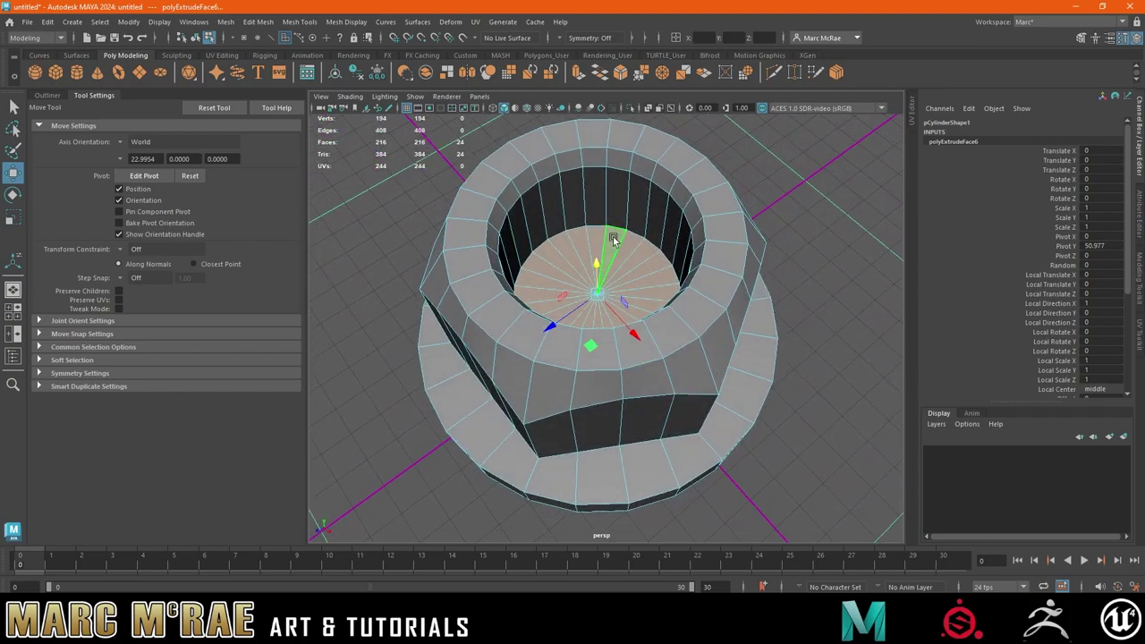
pyautogui.moveTo(614, 240)
pyautogui.keyDown('alt'); pyautogui.mouseDown()
pyautogui.moveTo(596, 248)
pyautogui.moveTo(601, 202)
pyautogui.mouseUp(); pyautogui.keyUp('alt')
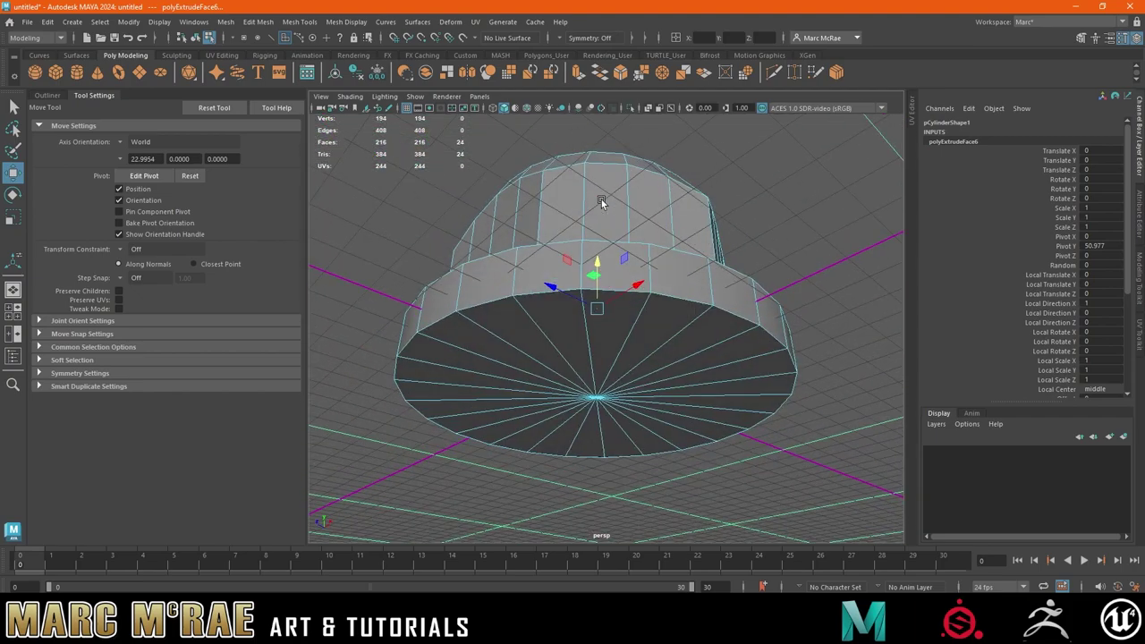
pyautogui.moveTo(604, 310)
pyautogui.keyDown('alt'); pyautogui.mouseDown()
pyautogui.moveTo(593, 297)
pyautogui.moveTo(590, 317)
pyautogui.mouseUp(); pyautogui.keyUp('alt')
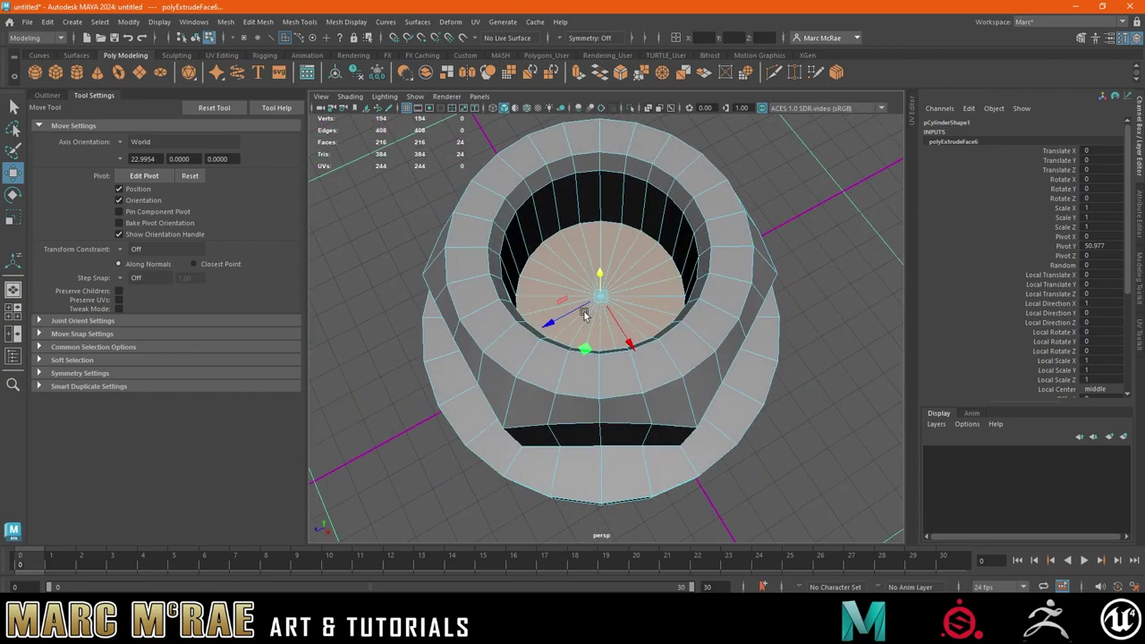
pyautogui.moveTo(583, 315)
pyautogui.keyDown('alt'); pyautogui.mouseDown()
pyautogui.moveTo(614, 238)
pyautogui.moveTo(600, 230)
pyautogui.mouseUp(); pyautogui.keyUp('alt')
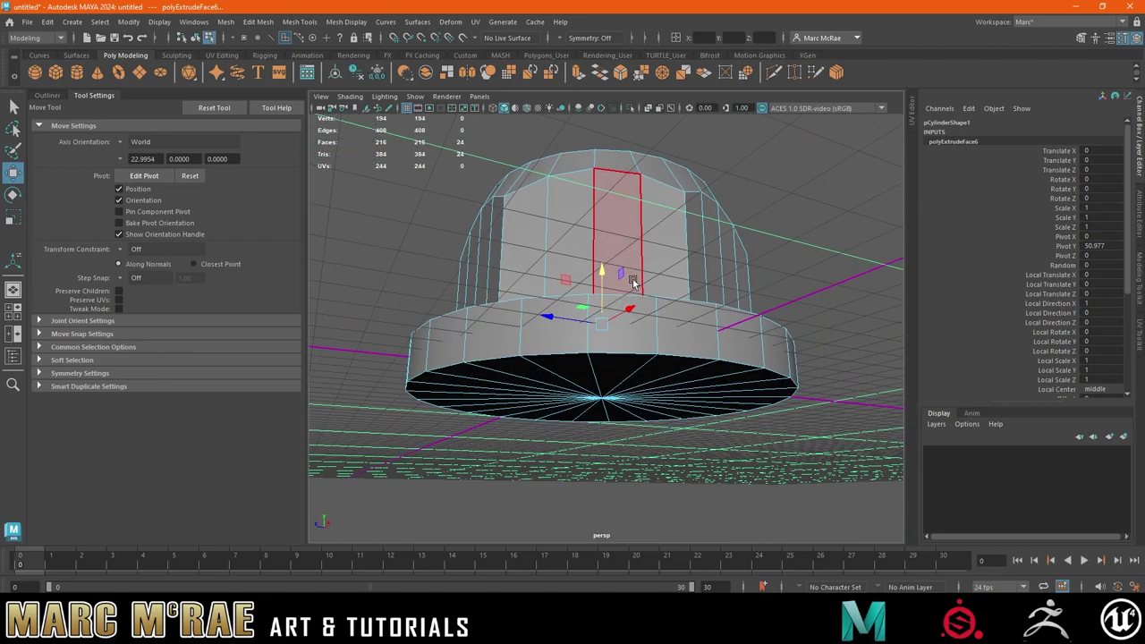
pyautogui.moveTo(603, 269)
pyautogui.mouseDown()
pyautogui.moveTo(611, 344)
pyautogui.moveTo(603, 275)
pyautogui.moveTo(568, 278)
pyautogui.mouseUp()
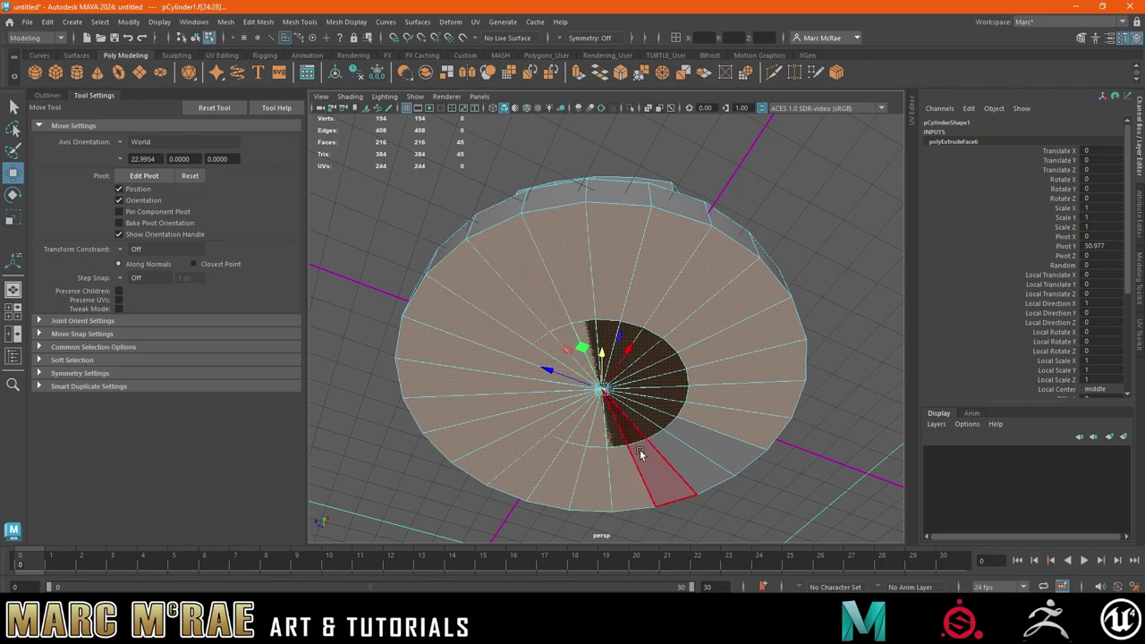
pyautogui.keyDown('shift'); pyautogui.moveTo(640, 454); pyautogui.dragTo(686, 435); pyautogui.keyUp('shift')
# - Delete the bottom cap faces and bridge the first gap's two border edges
pyautogui.press('Delete')
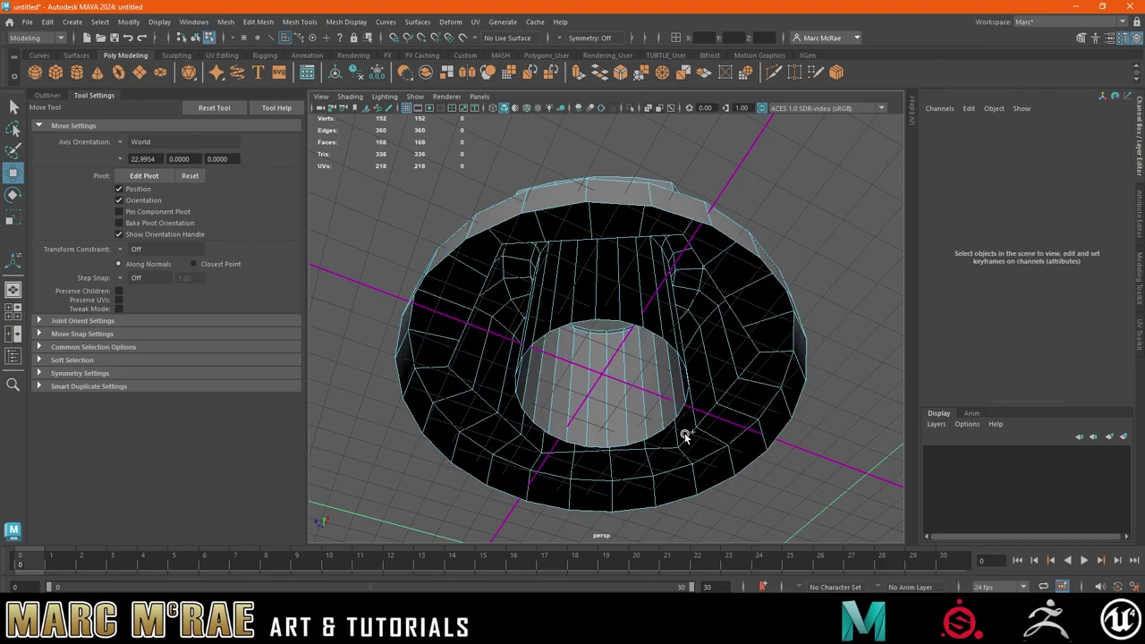
pyautogui.moveTo(640, 279); pyautogui.dragTo(632, 237, button='right')
pyautogui.click(615, 261)
pyautogui.keyDown('shift'); pyautogui.click(619, 203); pyautogui.keyUp('shift')
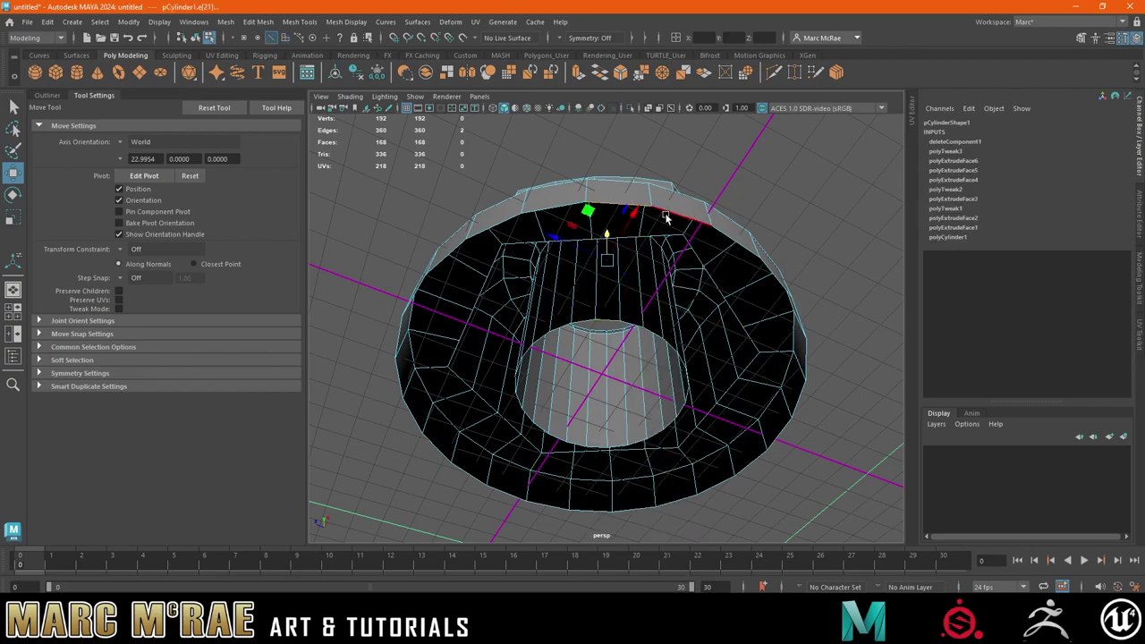
pyautogui.click(613, 72)
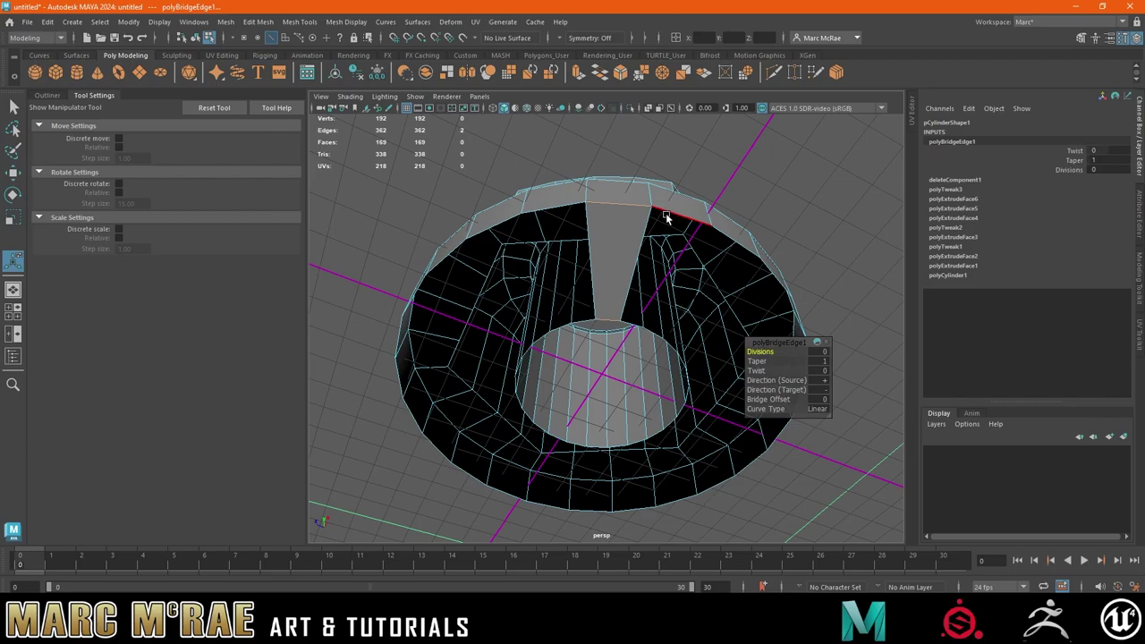
# - Select the remaining gap's border edges and bridge them closed with G
pyautogui.click(637, 332)
pyautogui.keyDown('shift'); pyautogui.click(635, 324); pyautogui.keyUp('shift')
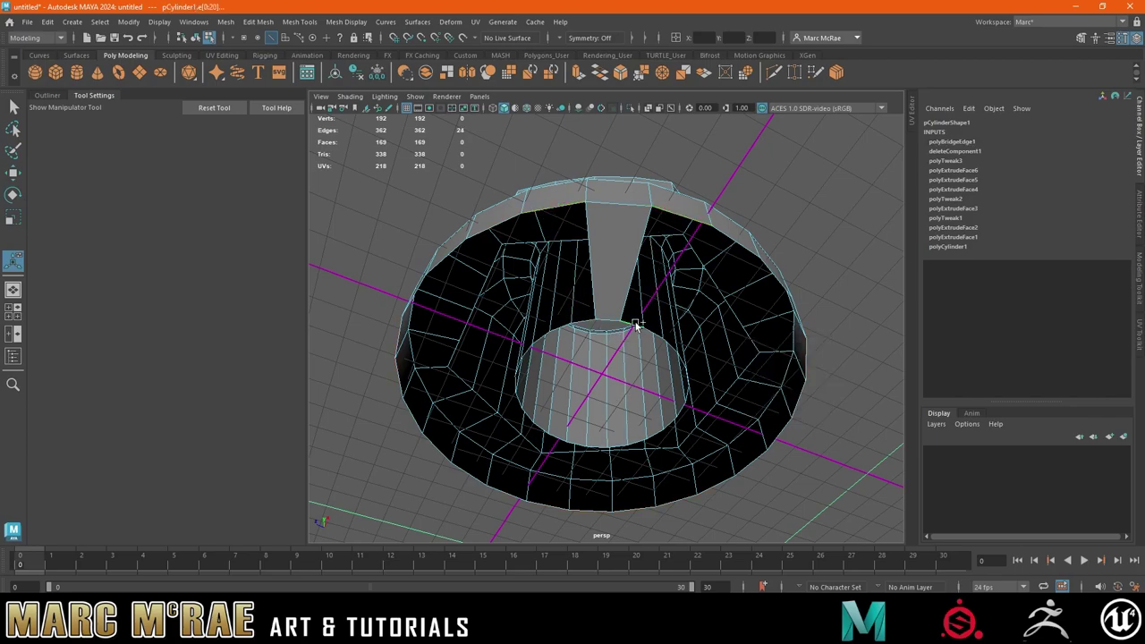
pyautogui.press('g')
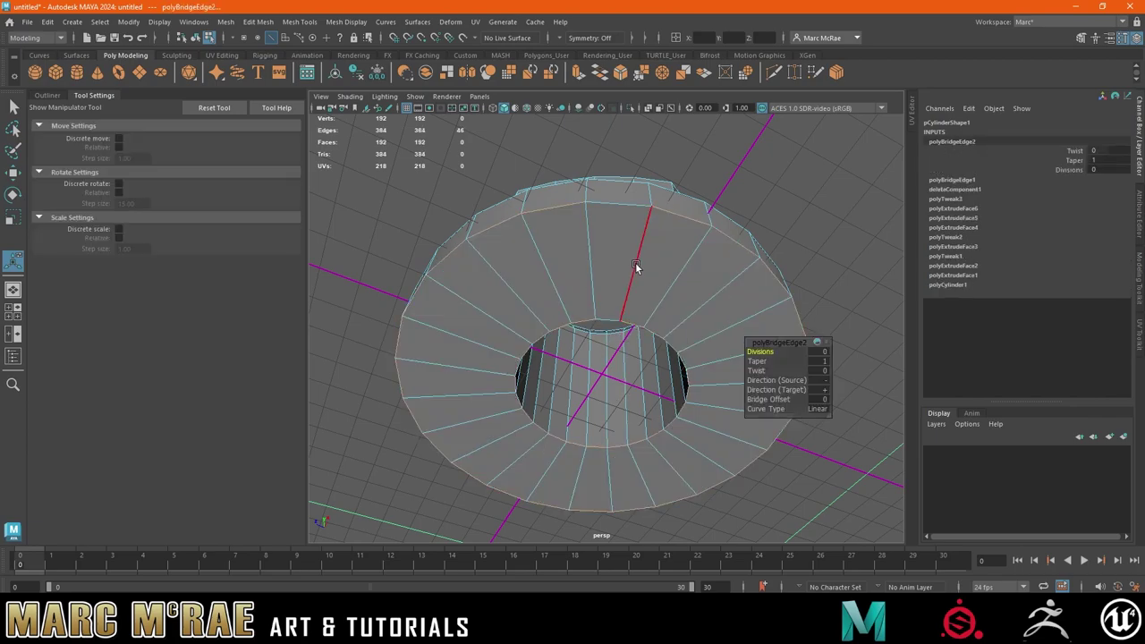
pyautogui.moveTo(638, 259)
pyautogui.keyDown('alt'); pyautogui.mouseDown()
pyautogui.moveTo(724, 230)
pyautogui.moveTo(699, 278)
pyautogui.moveTo(695, 269)
pyautogui.mouseUp(); pyautogui.keyUp('alt')
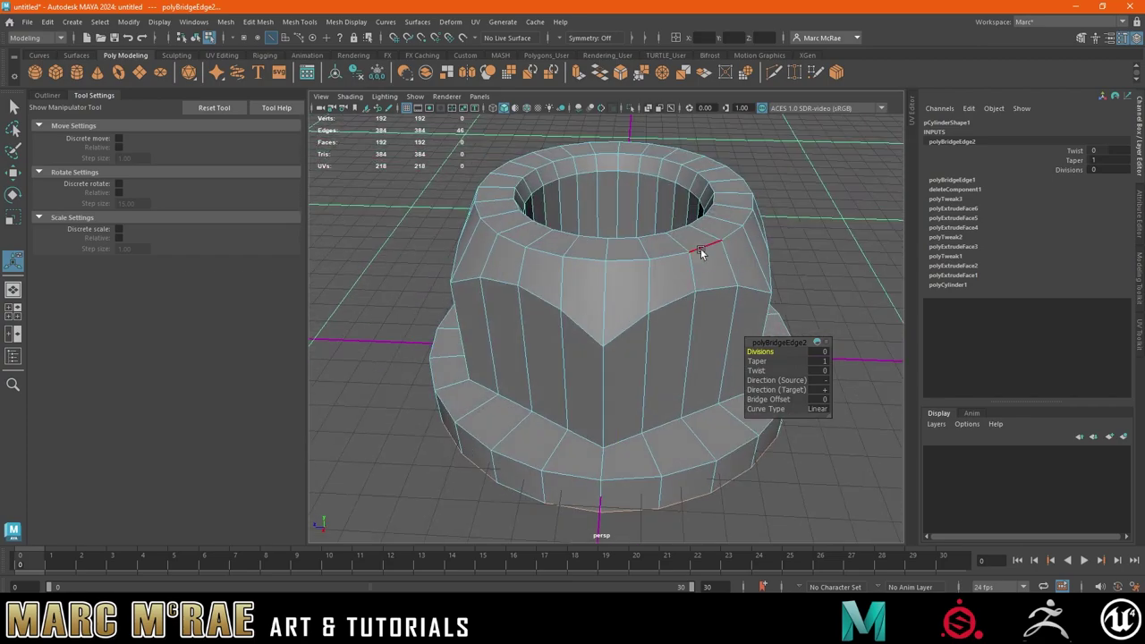
# - Select the whole nut, try a bevel on the mesh, then undo it
pyautogui.press('F8')
pyautogui.press('q')
pyautogui.click(786, 240)
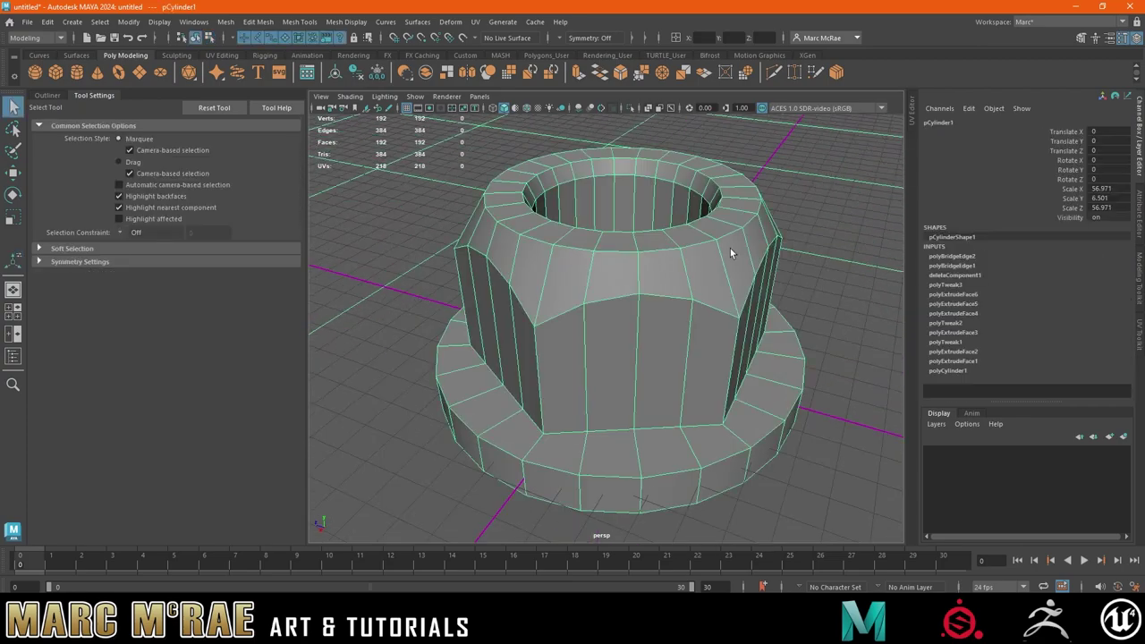
pyautogui.moveTo(785, 240)
pyautogui.keyDown('alt'); pyautogui.mouseDown()
pyautogui.moveTo(687, 286)
pyautogui.moveTo(687, 271)
pyautogui.moveTo(657, 257)
pyautogui.moveTo(656, 284)
pyautogui.mouseUp(); pyautogui.keyUp('alt')
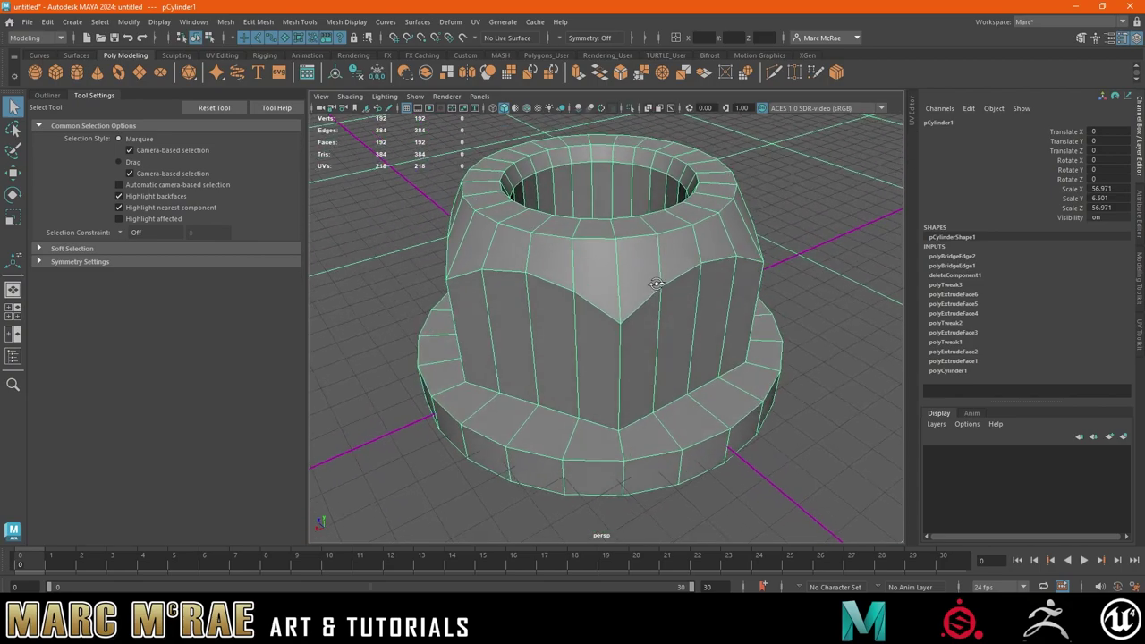
pyautogui.moveTo(693, 358)
pyautogui.keyDown('alt'); pyautogui.mouseDown()
pyautogui.moveTo(639, 225)
pyautogui.moveTo(634, 293)
pyautogui.mouseUp(); pyautogui.keyUp('alt')
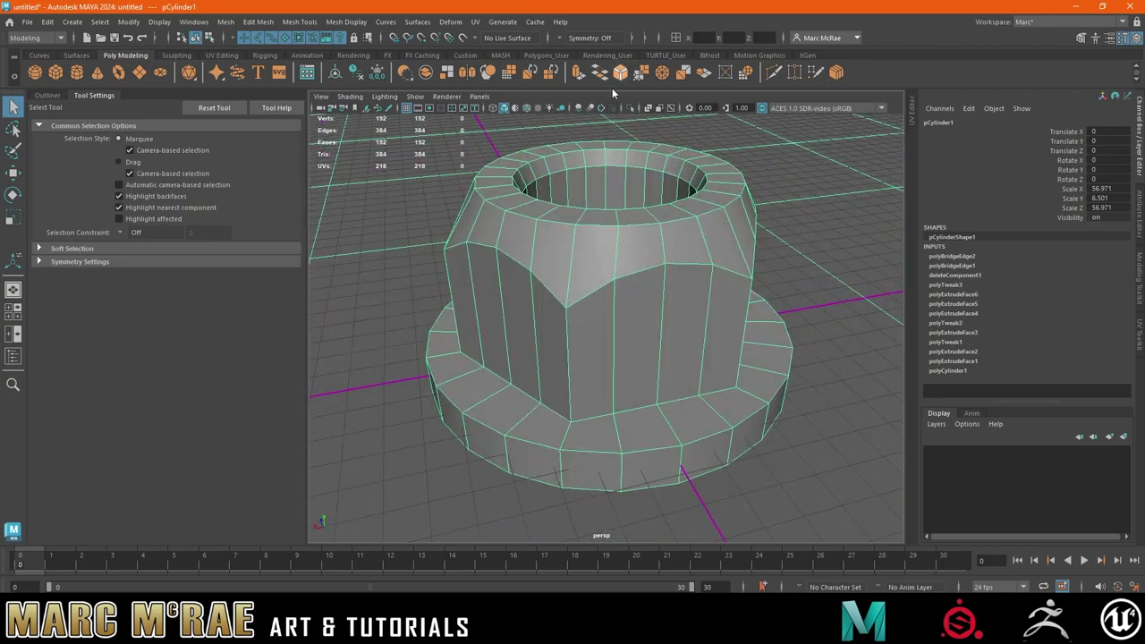
pyautogui.hotkey('ctrl', 'b')
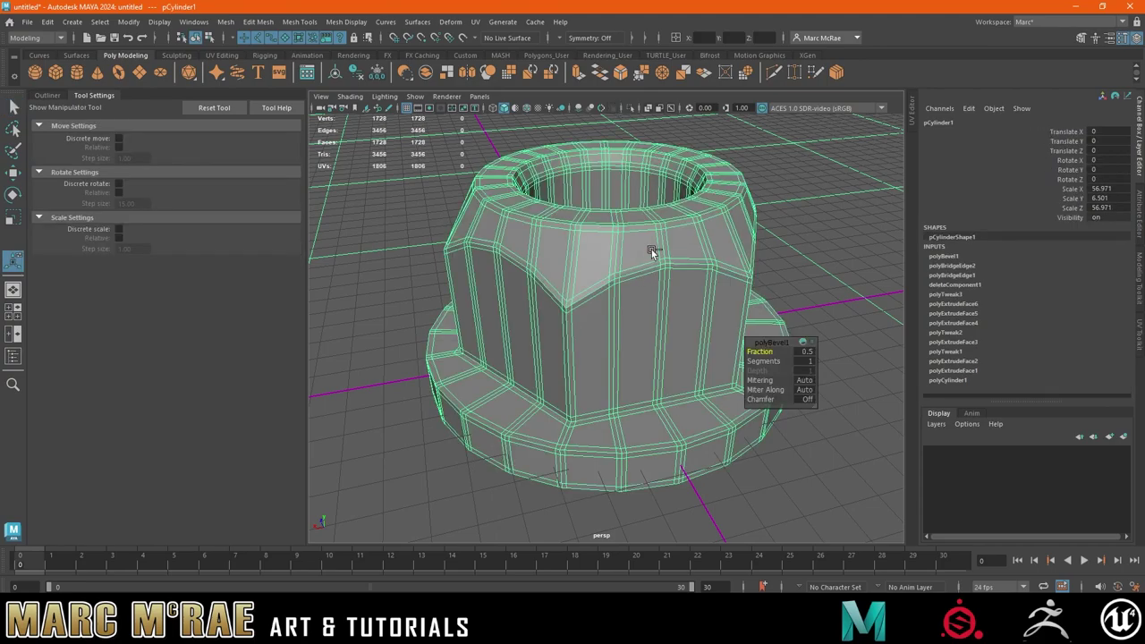
pyautogui.hotkey('ctrl', 'z')
pyautogui.hotkey('ctrl', 'z')
pyautogui.hotkey('shift', 'z')
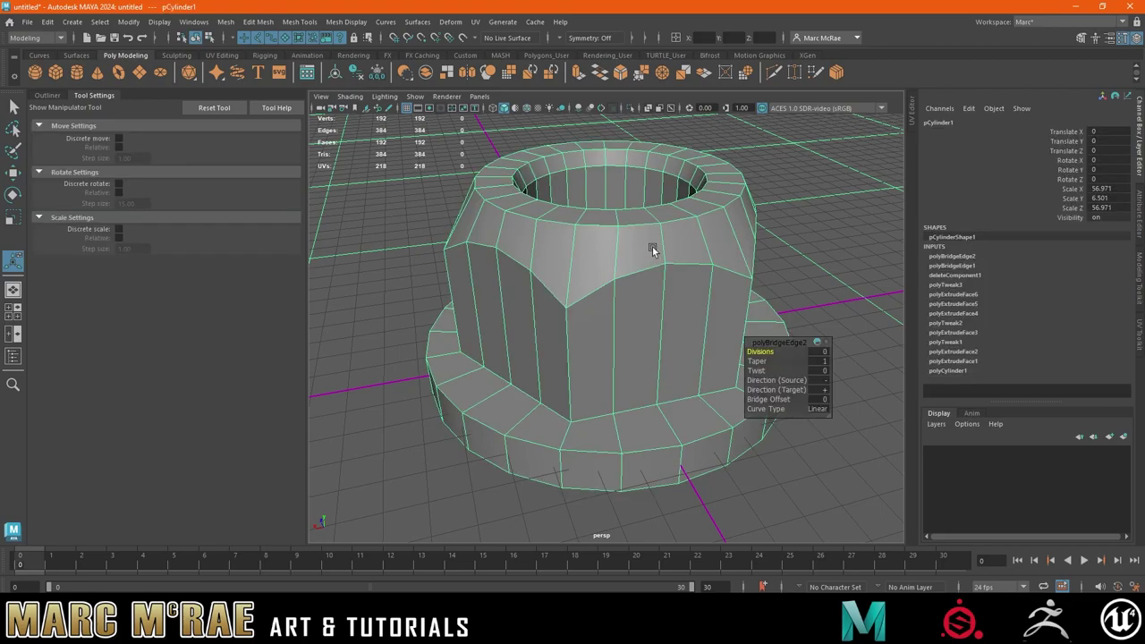
pyautogui.moveTo(654, 261)
pyautogui.keyDown('alt'); pyautogui.mouseDown()
pyautogui.moveTo(660, 233)
pyautogui.moveTo(645, 233)
pyautogui.moveTo(639, 257)
pyautogui.mouseUp(); pyautogui.keyUp('alt')
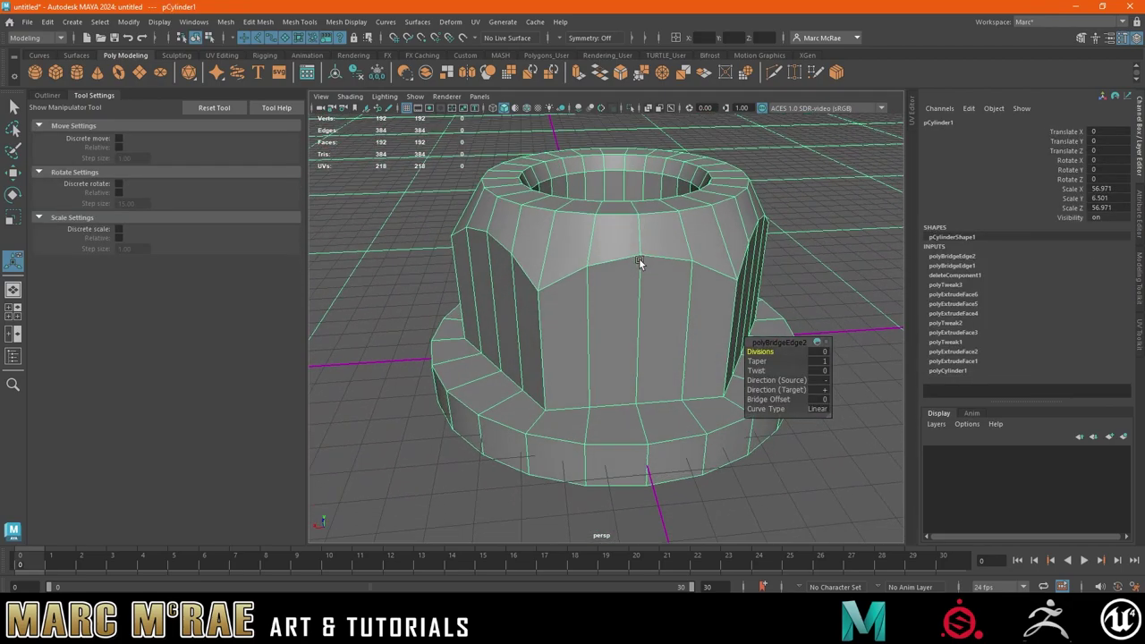
pyautogui.moveTo(636, 257); pyautogui.dragTo(636, 225, button='right')
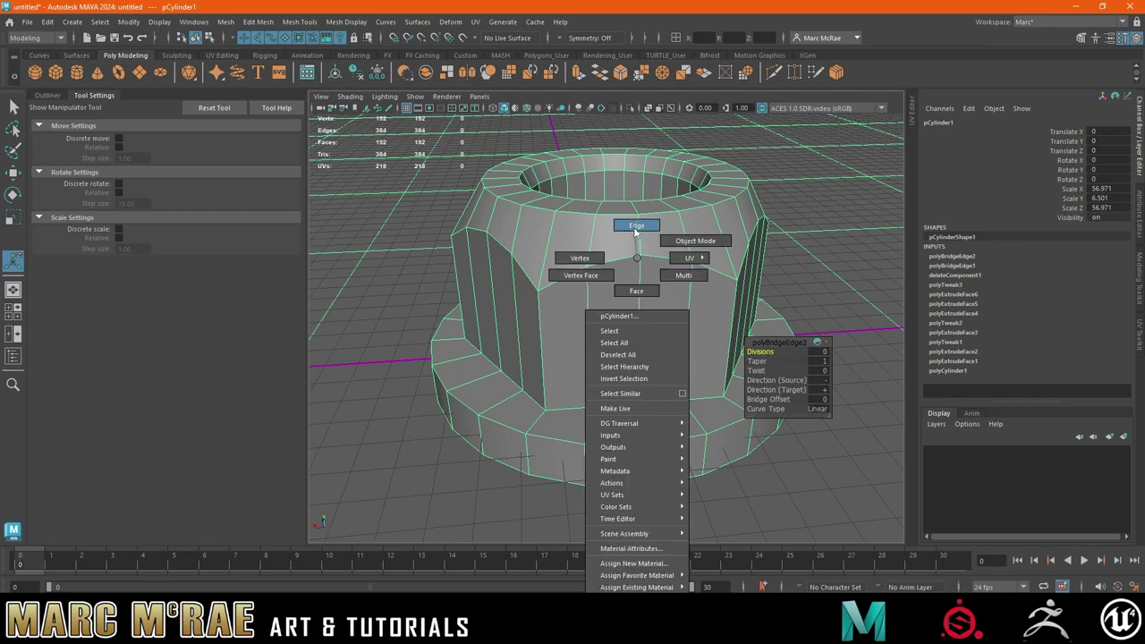
pyautogui.moveTo(634, 231); pyautogui.dragTo(634, 231, button='right')
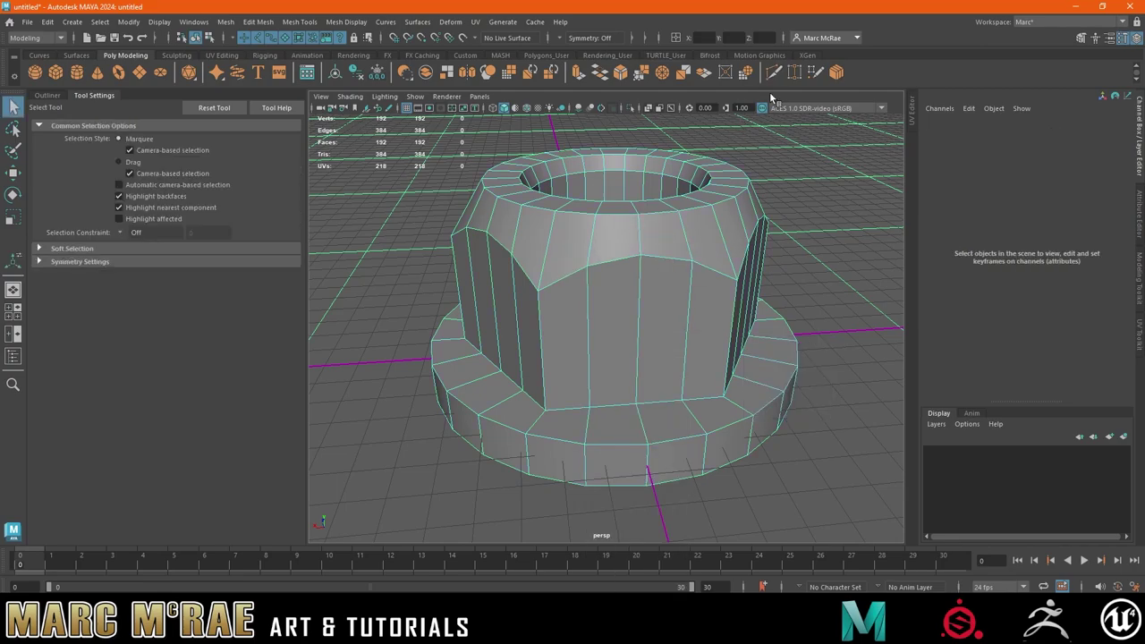
# - Multi-Cut three horizontal edge loops around the hex body
pyautogui.keyDown('shift'); pyautogui.moveTo(643, 326); pyautogui.dragTo(608, 332, button='right'); pyautogui.keyUp('shift')
pyautogui.keyDown('ctrl'); pyautogui.click(608, 333); pyautogui.keyUp('ctrl')
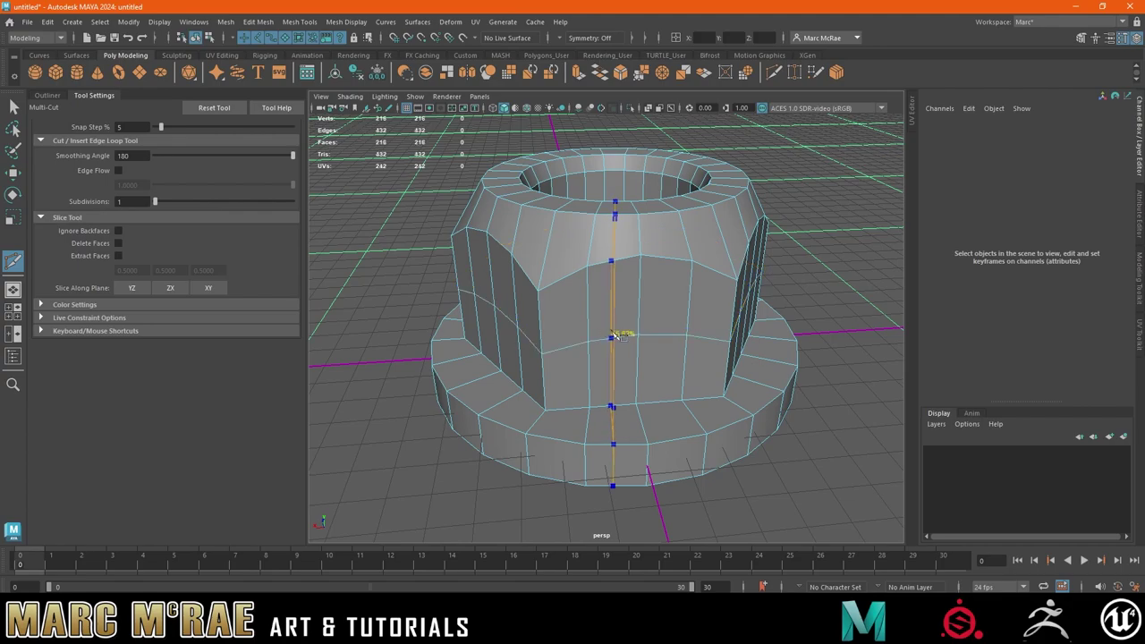
pyautogui.keyDown('alt'); pyautogui.moveTo(615, 339); pyautogui.dragTo(629, 298); pyautogui.keyUp('alt')
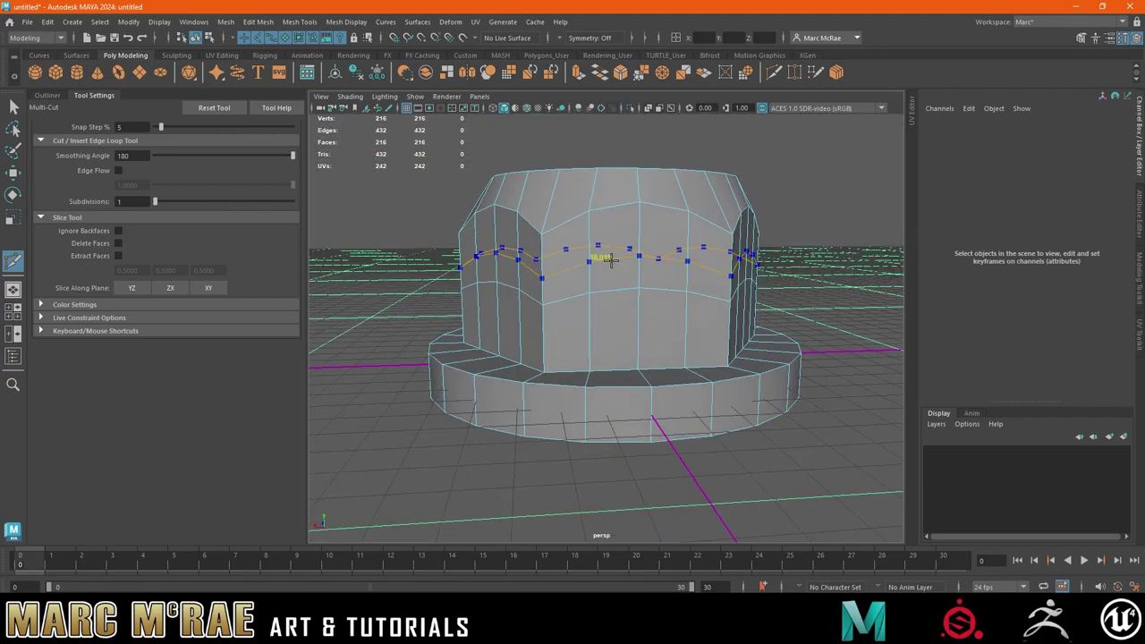
pyautogui.keyDown('ctrl'); pyautogui.click(610, 259); pyautogui.keyUp('ctrl')
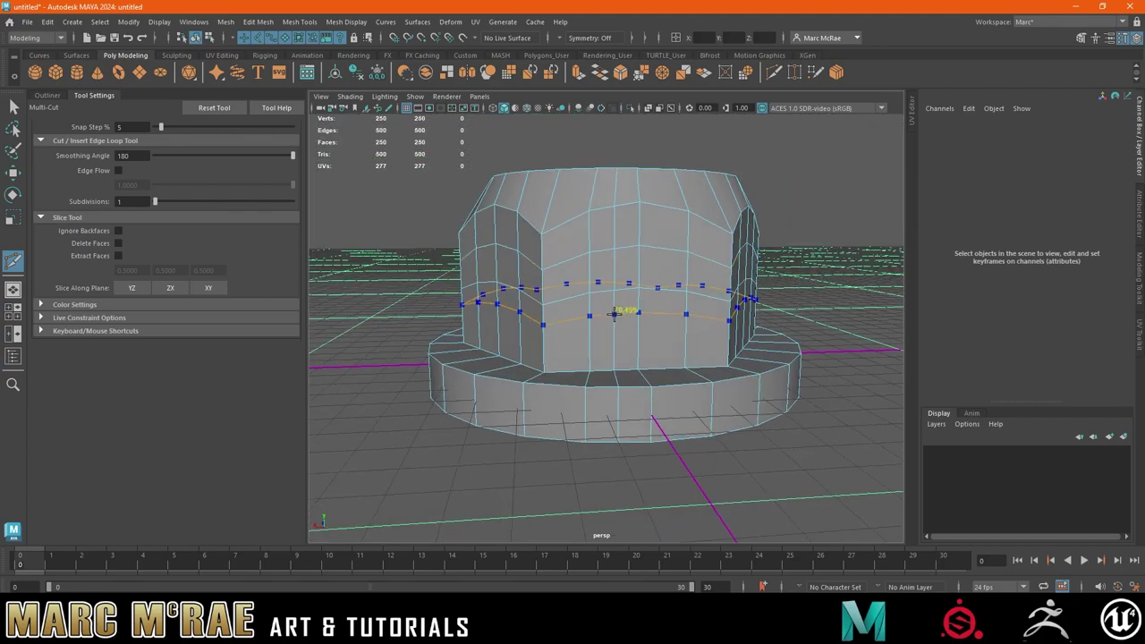
pyautogui.keyDown('ctrl'); pyautogui.click(617, 314); pyautogui.keyUp('ctrl')
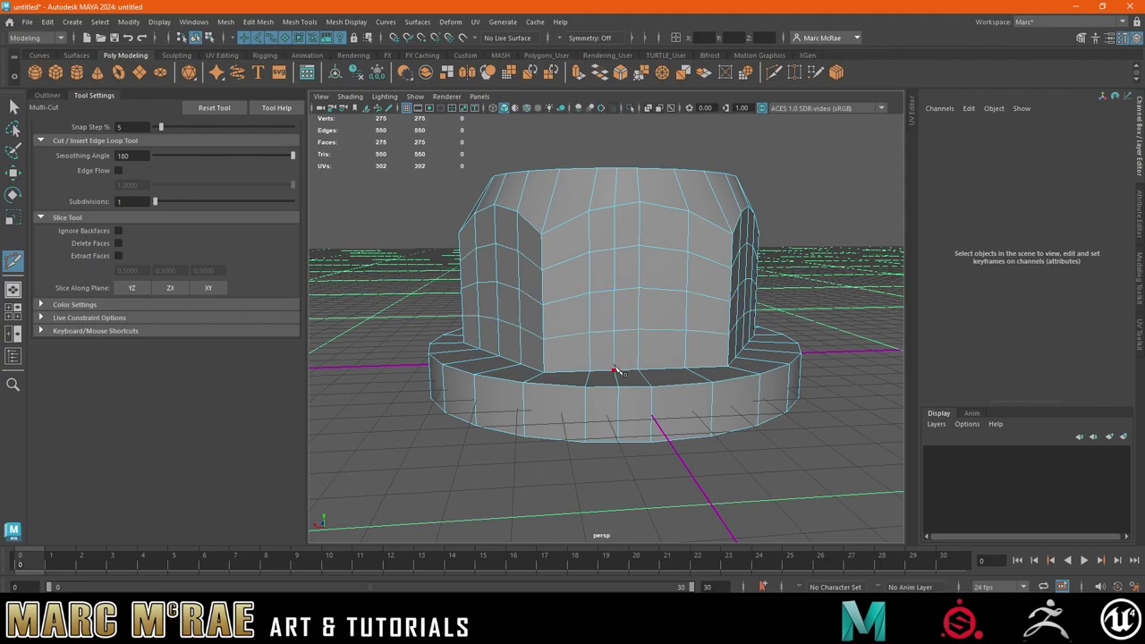
pyautogui.moveTo(617, 407)
pyautogui.keyDown('alt'); pyautogui.mouseDown()
pyautogui.moveTo(616, 391)
pyautogui.moveTo(648, 414)
pyautogui.mouseUp(); pyautogui.keyUp('alt')
# - Add edge loops around the base rim, upper hex section, top rim and inside the hole
pyautogui.keyDown('ctrl'); pyautogui.click(626, 416); pyautogui.keyUp('ctrl')
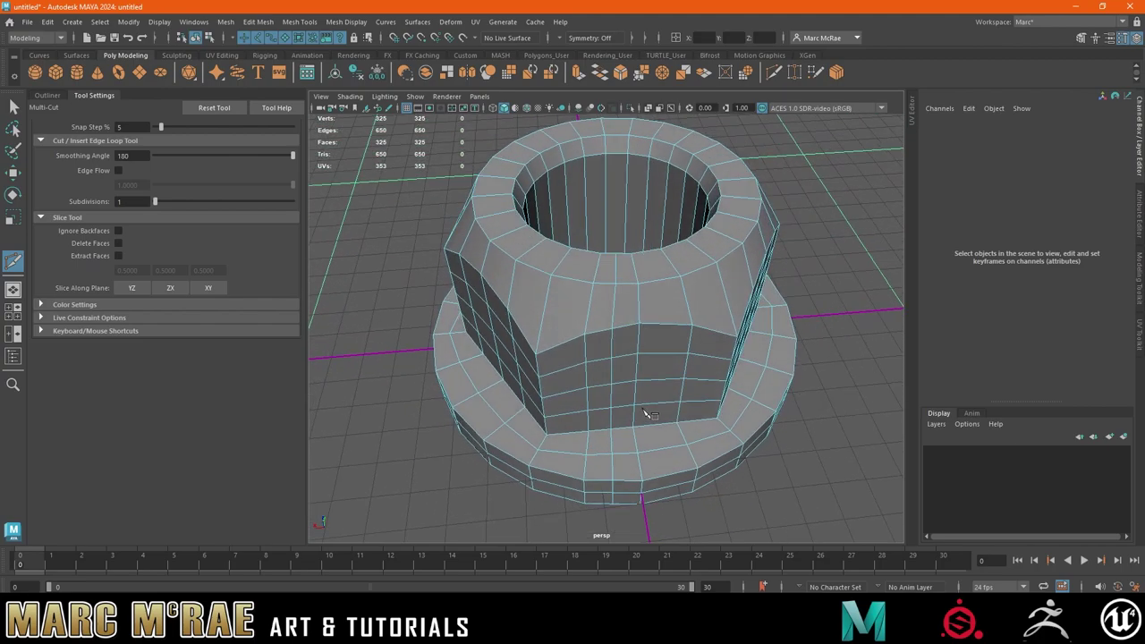
pyautogui.keyDown('ctrl'); pyautogui.click(617, 300); pyautogui.keyUp('ctrl')
pyautogui.keyDown('alt'); pyautogui.moveTo(641, 302); pyautogui.dragTo(629, 340); pyautogui.keyUp('alt')
pyautogui.keyDown('ctrl'); pyautogui.click(629, 332); pyautogui.keyUp('ctrl')
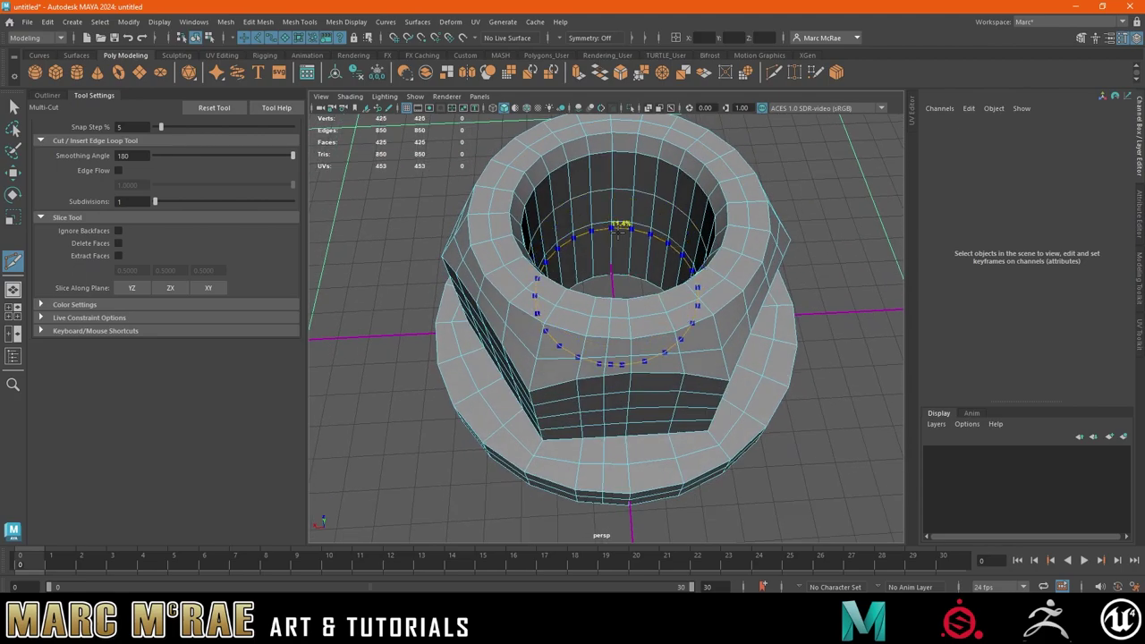
pyautogui.keyDown('ctrl'); pyautogui.click(615, 239); pyautogui.keyUp('ctrl')
pyautogui.moveTo(616, 240)
pyautogui.keyDown('alt'); pyautogui.mouseDown()
pyautogui.moveTo(691, 213)
pyautogui.moveTo(691, 296)
pyautogui.mouseUp(); pyautogui.keyUp('alt')
# - Double-click to select the two top edge loops of the nut
pyautogui.press('r')
pyautogui.click(692, 307)
pyautogui.doubleClick(692, 307)
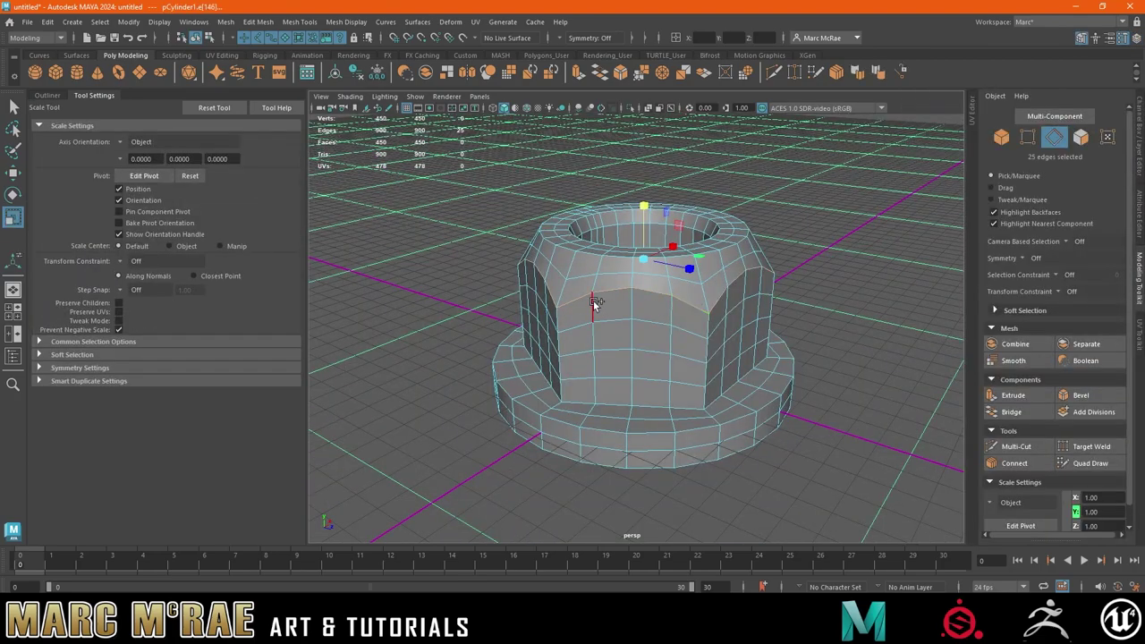
pyautogui.keyDown('shift'); pyautogui.doubleClick(597, 251); pyautogui.keyUp('shift')
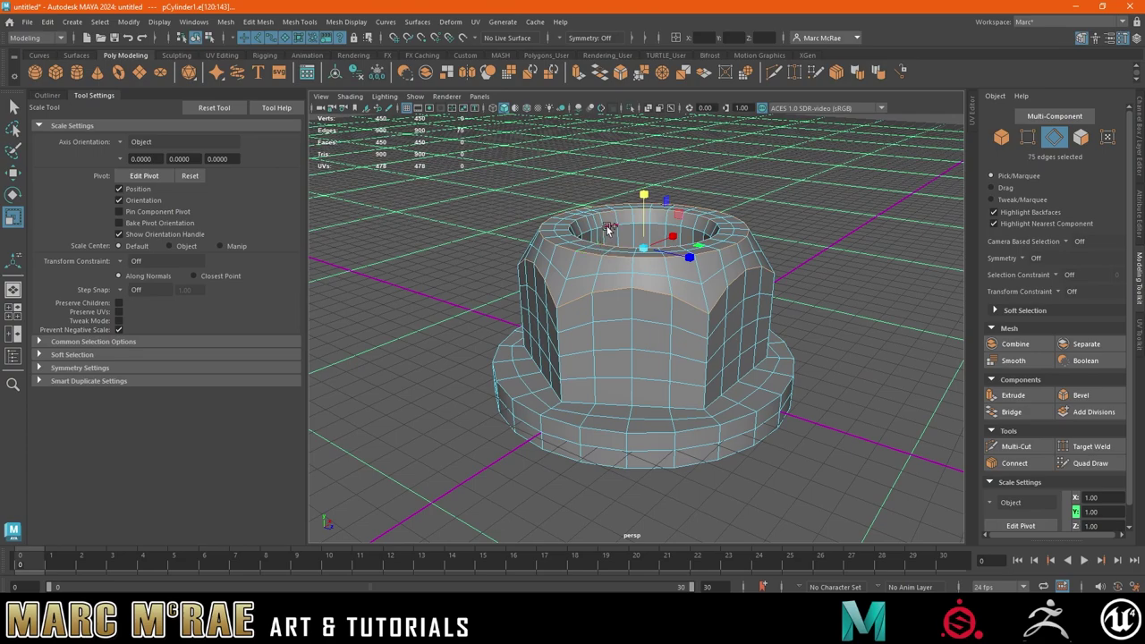
pyautogui.keyDown('alt'); pyautogui.moveTo(608, 229); pyautogui.dragTo(665, 244); pyautogui.keyUp('alt')
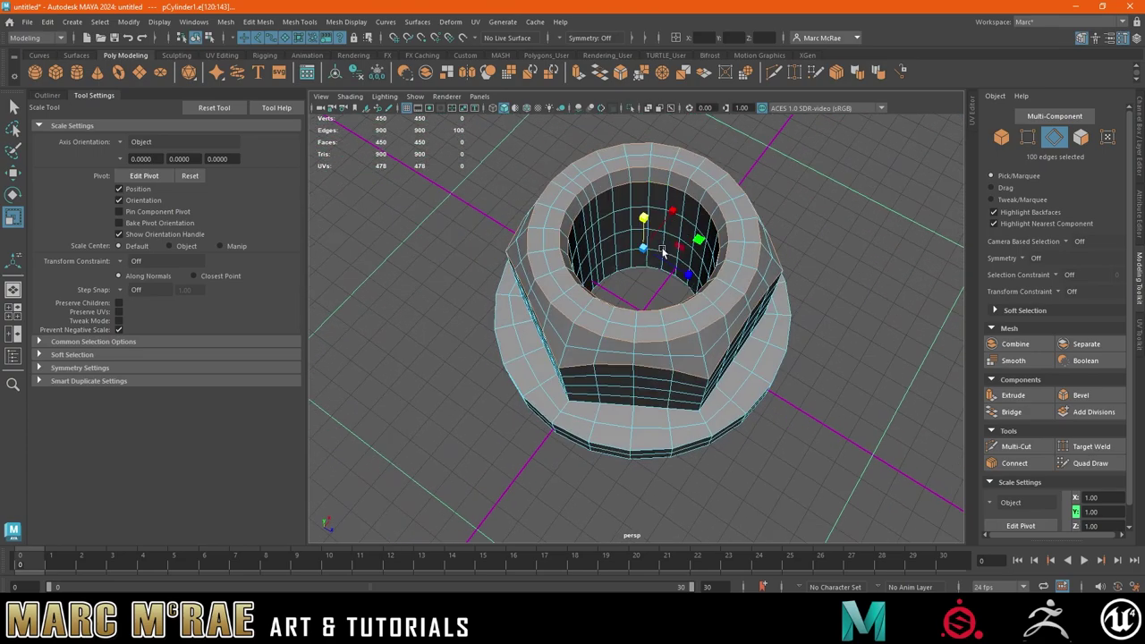
# - Add an underside edge loop, then work around each hex corner adding its vertical edges
pyautogui.press('q')
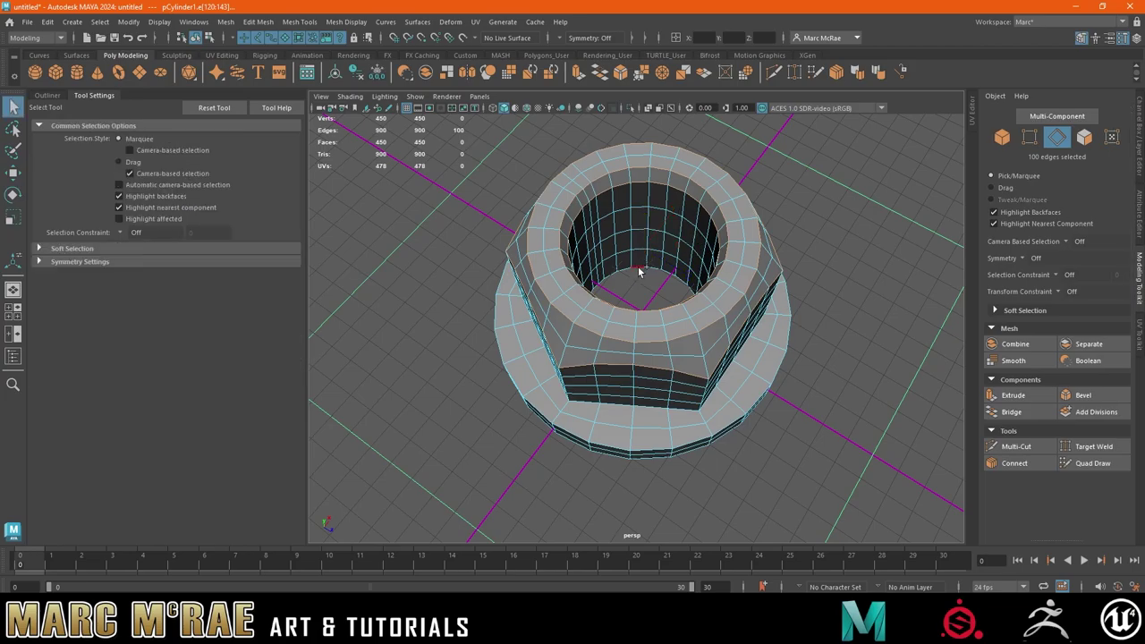
pyautogui.moveTo(646, 272)
pyautogui.keyDown('alt'); pyautogui.mouseDown()
pyautogui.moveTo(652, 361)
pyautogui.moveTo(618, 413)
pyautogui.mouseUp(); pyautogui.keyUp('alt')
pyautogui.keyDown('shift'); pyautogui.doubleClick(619, 343); pyautogui.keyUp('shift')
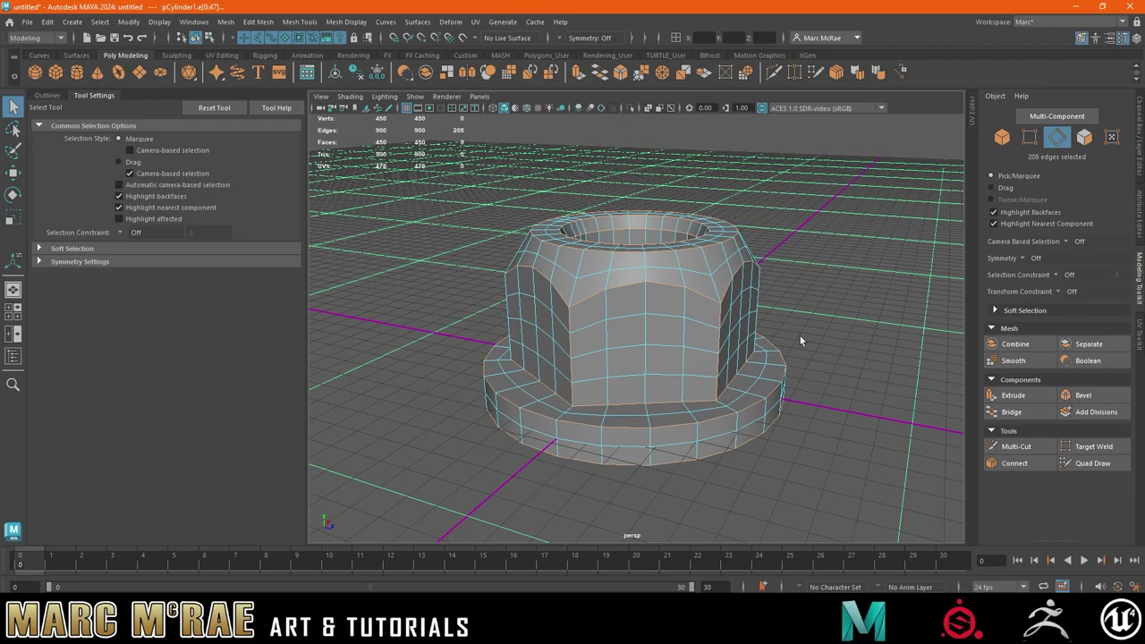
pyautogui.keyDown('alt'); pyautogui.moveTo(800, 340); pyautogui.dragTo(743, 348); pyautogui.keyUp('alt')
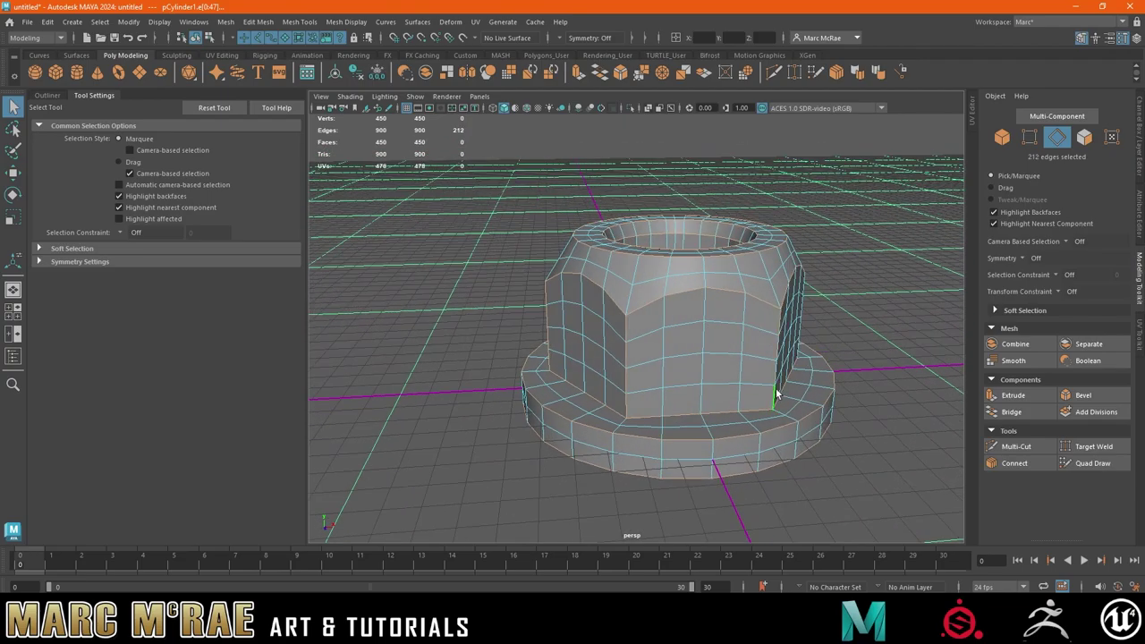
pyautogui.moveTo(776, 394)
pyautogui.keyDown('alt'); pyautogui.mouseDown()
pyautogui.moveTo(727, 340)
pyautogui.moveTo(776, 350)
pyautogui.mouseUp(); pyautogui.keyUp('alt')
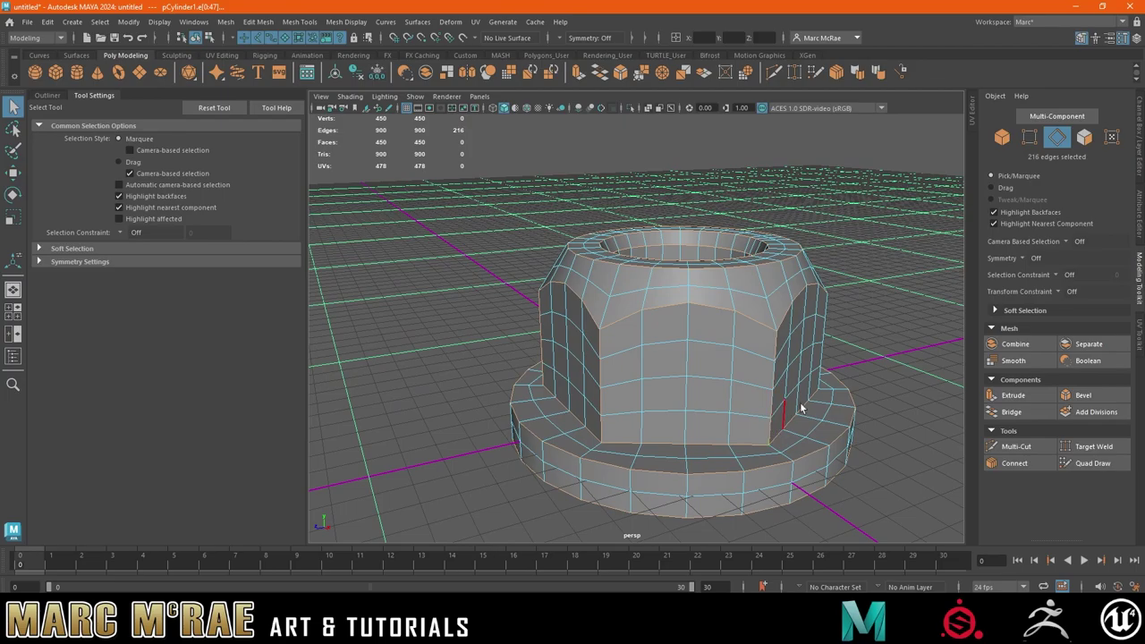
pyautogui.keyDown('alt'); pyautogui.moveTo(802, 408); pyautogui.dragTo(726, 370); pyautogui.keyUp('alt')
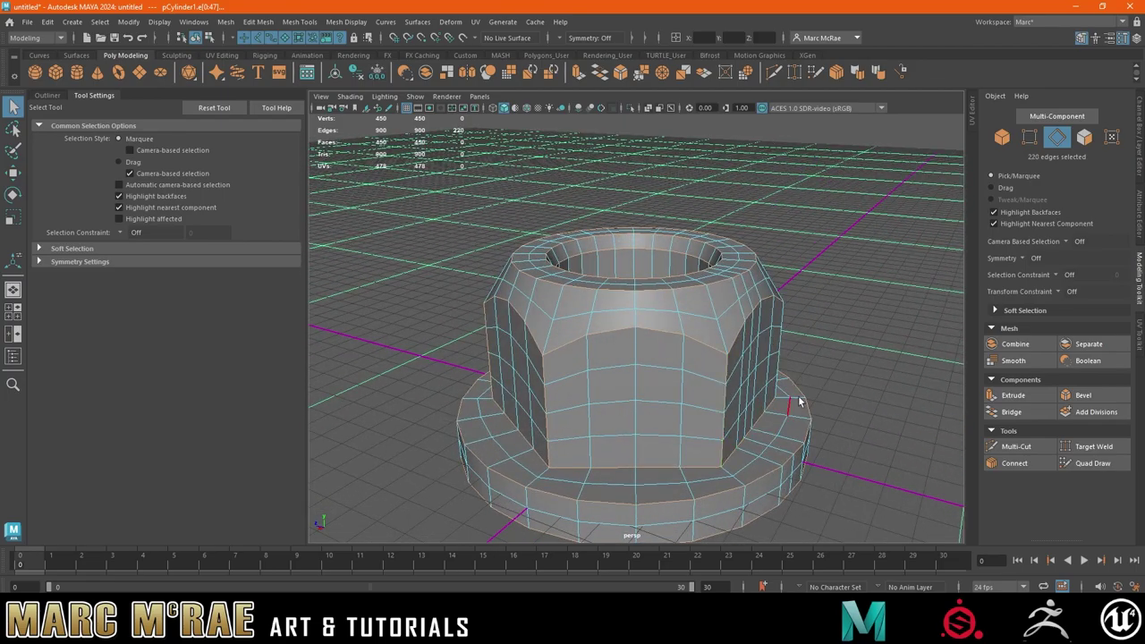
pyautogui.keyDown('alt'); pyautogui.moveTo(799, 400); pyautogui.dragTo(679, 389); pyautogui.keyUp('alt')
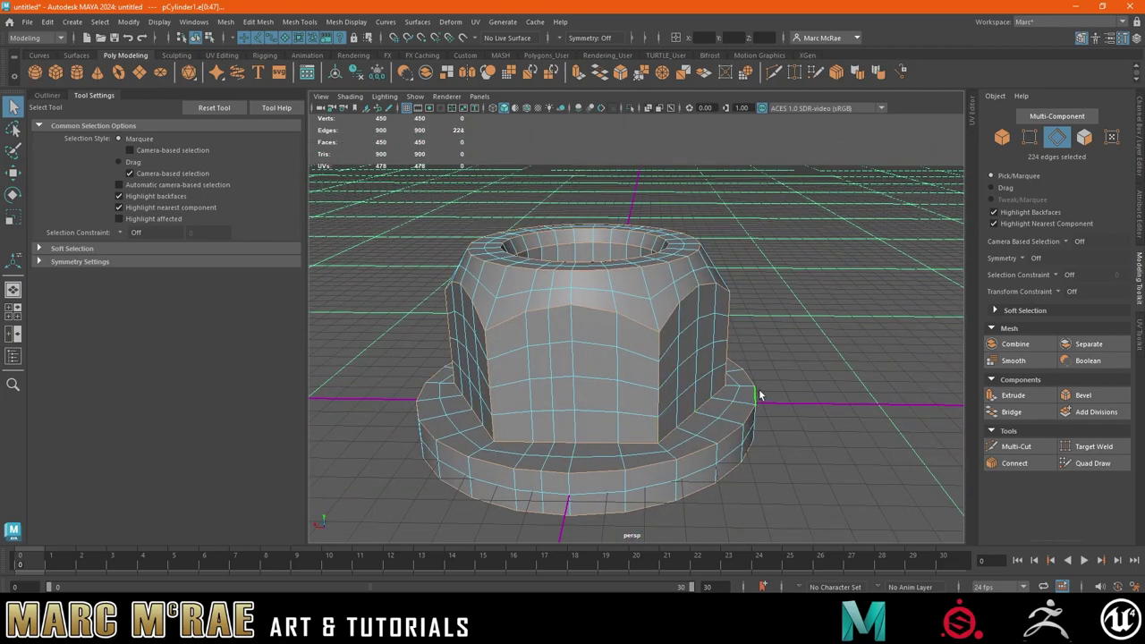
pyautogui.moveTo(758, 394)
pyautogui.keyDown('alt'); pyautogui.mouseDown()
pyautogui.moveTo(660, 411)
pyautogui.moveTo(749, 376)
pyautogui.moveTo(776, 341)
pyautogui.moveTo(726, 400)
pyautogui.mouseUp(); pyautogui.keyUp('alt')
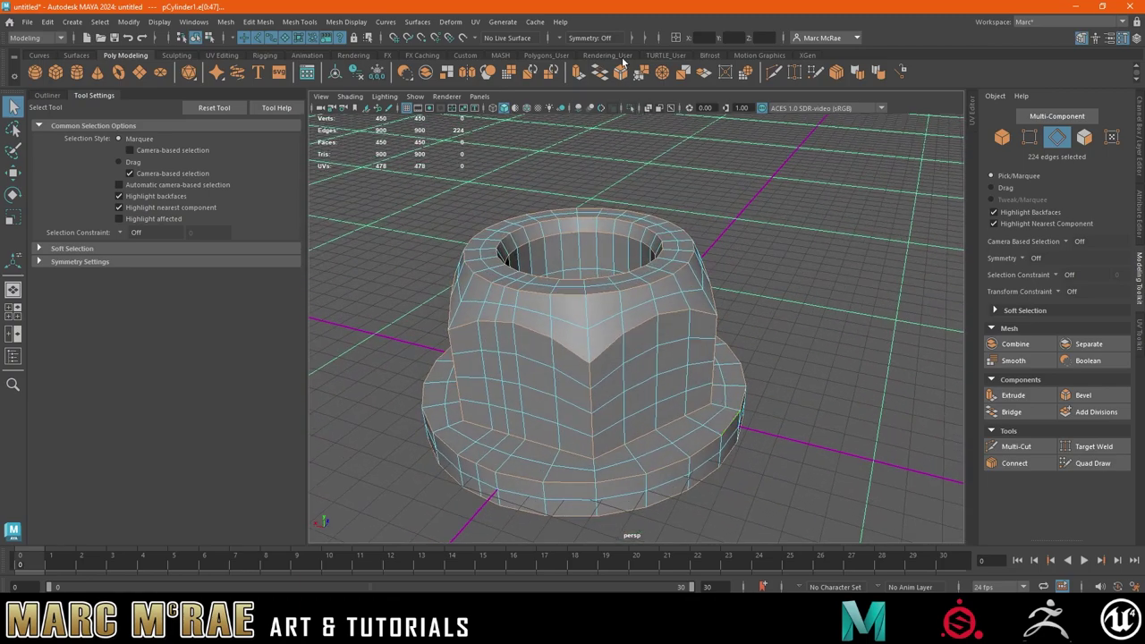
# - Bevel the selected edges with Fraction 0.5 and 1 segment
pyautogui.click(619, 69)
pyautogui.keyDown('alt'); pyautogui.moveTo(689, 275); pyautogui.dragTo(721, 299, button='right'); pyautogui.keyUp('alt')
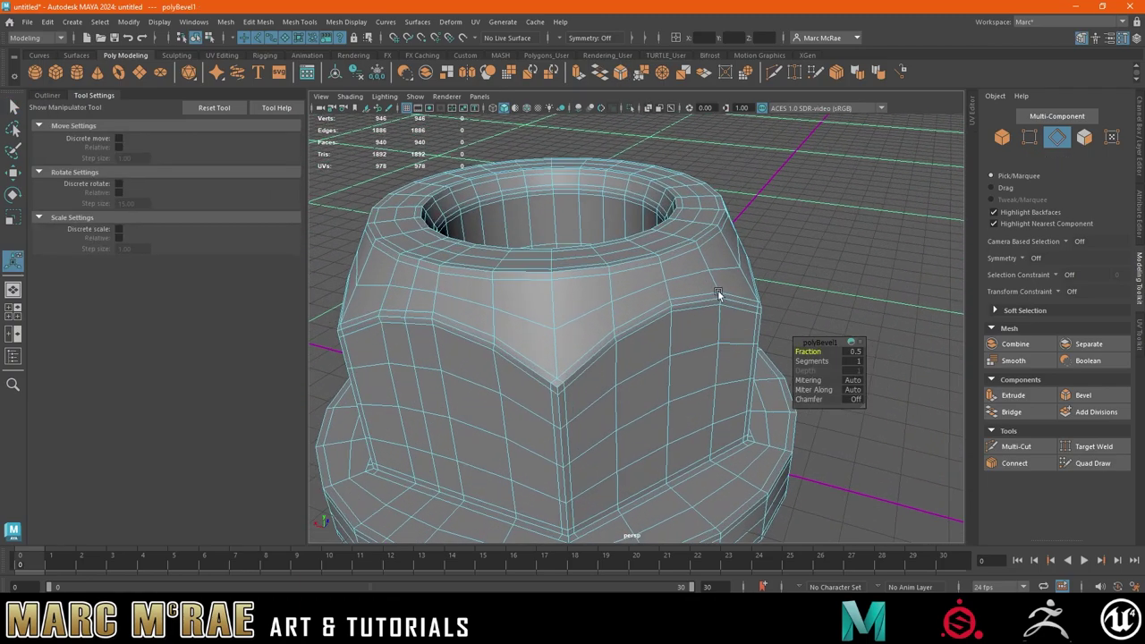
pyautogui.moveTo(720, 298)
pyautogui.keyDown('alt'); pyautogui.mouseDown()
pyautogui.moveTo(741, 238)
pyautogui.moveTo(665, 261)
pyautogui.moveTo(666, 286)
pyautogui.moveTo(718, 259)
pyautogui.moveTo(685, 274)
pyautogui.moveTo(812, 263)
pyautogui.moveTo(813, 247)
pyautogui.moveTo(831, 247)
pyautogui.moveTo(779, 256)
pyautogui.mouseUp(); pyautogui.keyUp('alt')
# - Zoom in on the flange corner and activate Multi-Cut
pyautogui.scroll(2, 685, 238)
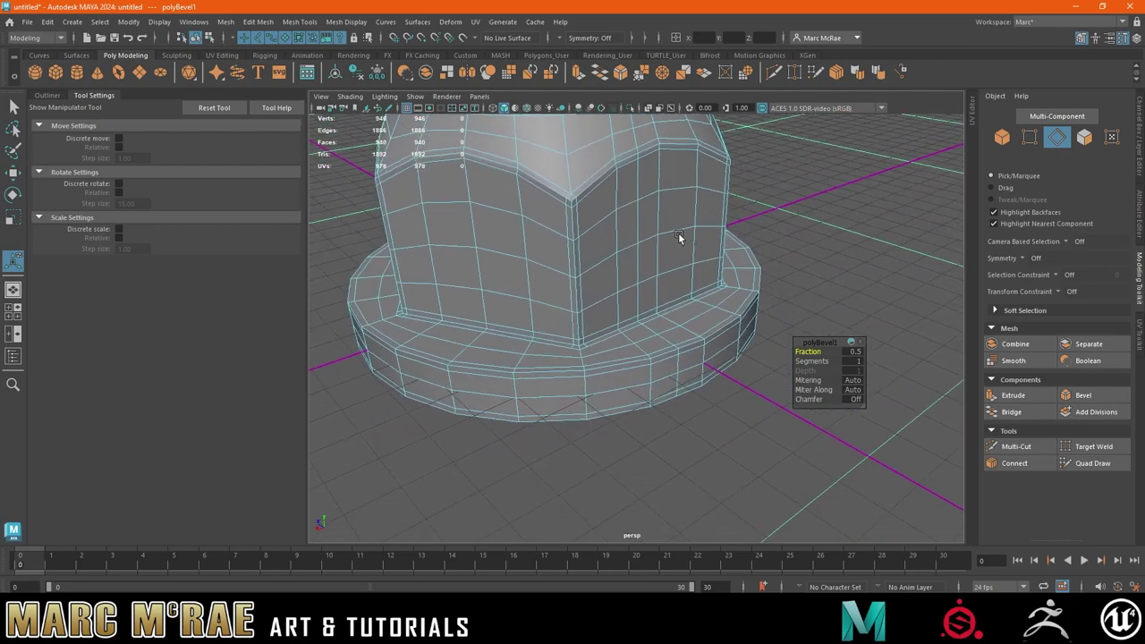
pyautogui.scroll(2, 647, 289)
pyautogui.scroll(2, 583, 404)
pyautogui.scroll(-2, 590, 375)
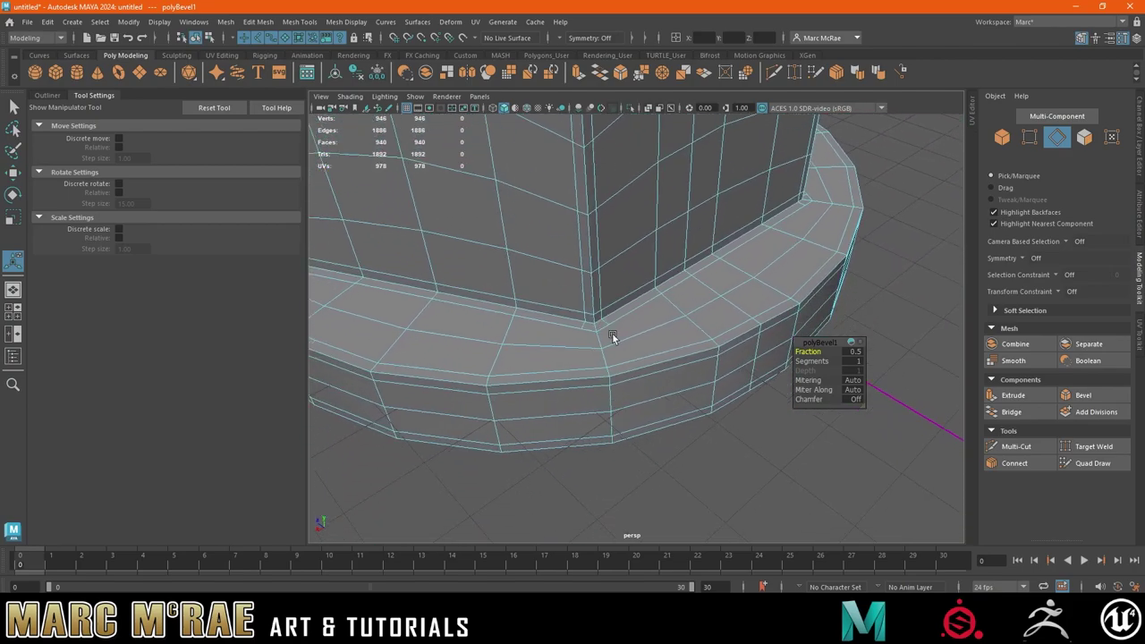
pyautogui.scroll(2, 614, 347)
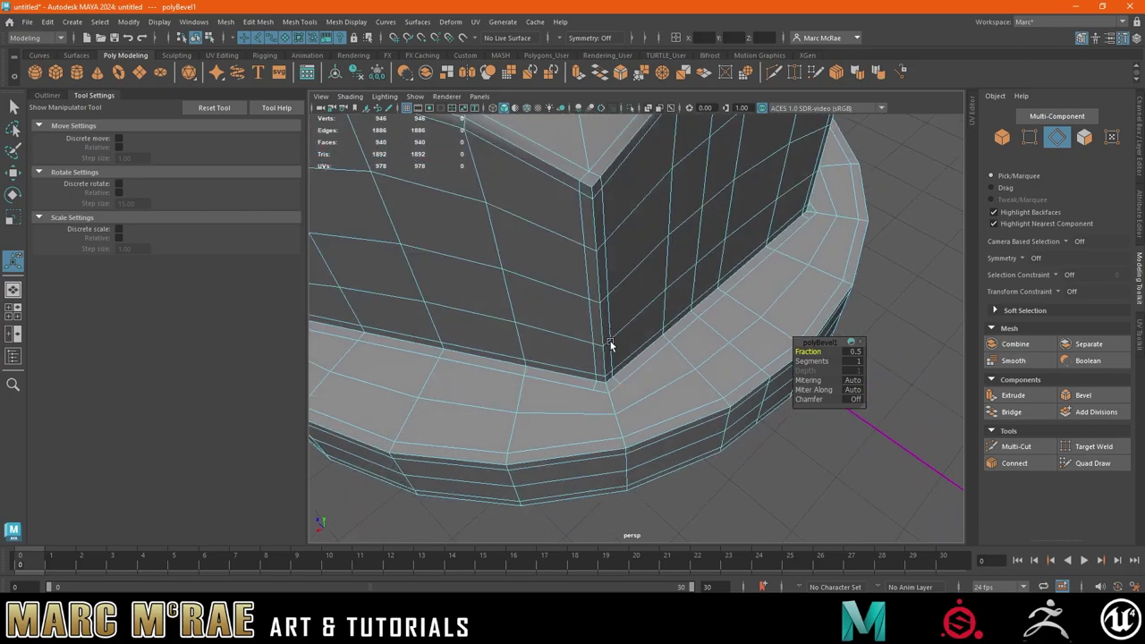
pyautogui.scroll(2, 680, 383)
pyautogui.scroll(1, 636, 309)
pyautogui.keyDown('alt'); pyautogui.moveTo(625, 284); pyautogui.dragTo(642, 271); pyautogui.keyUp('alt')
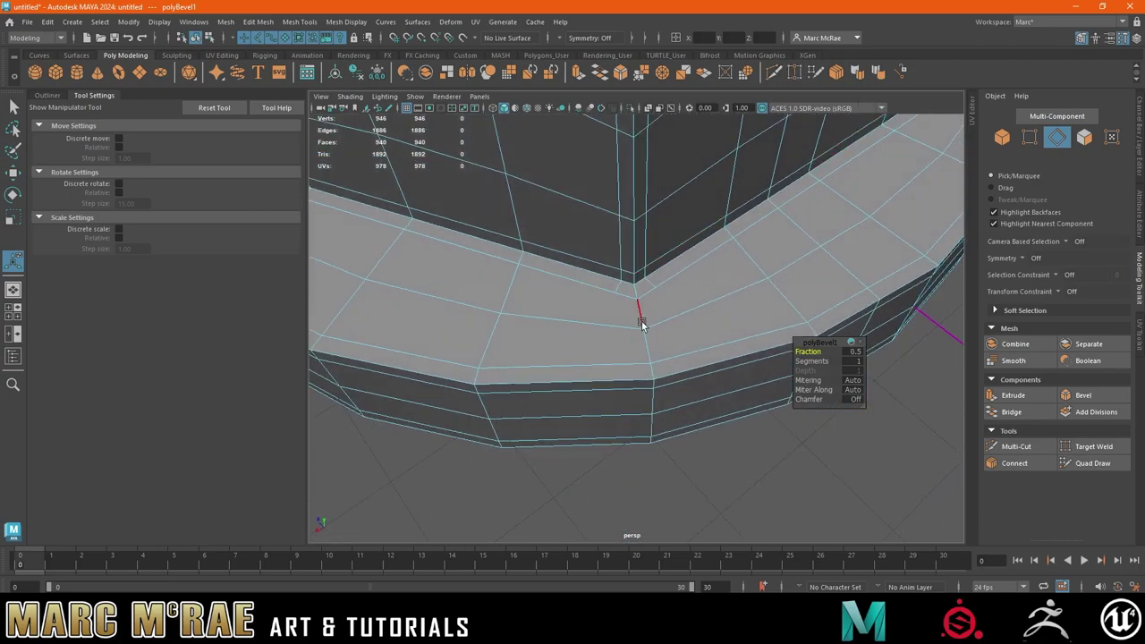
pyautogui.keyDown('shift'); pyautogui.moveTo(644, 319); pyautogui.dragTo(621, 302, button='right'); pyautogui.keyUp('shift')
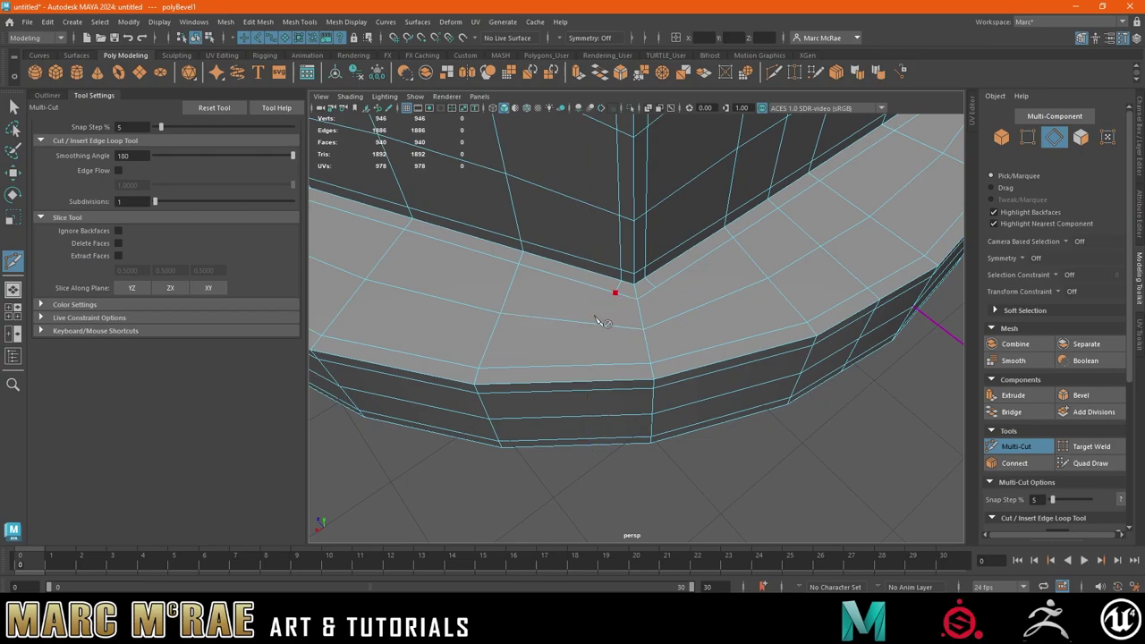
# - Multi-Cut a new edge from the corner vertex across the flange near the hex corner
pyautogui.click(597, 320)
pyautogui.click(581, 335)
pyautogui.click(575, 382)
pyautogui.keyDown('alt'); pyautogui.moveTo(575, 384); pyautogui.dragTo(562, 295); pyautogui.keyUp('alt')
pyautogui.click(558, 303)
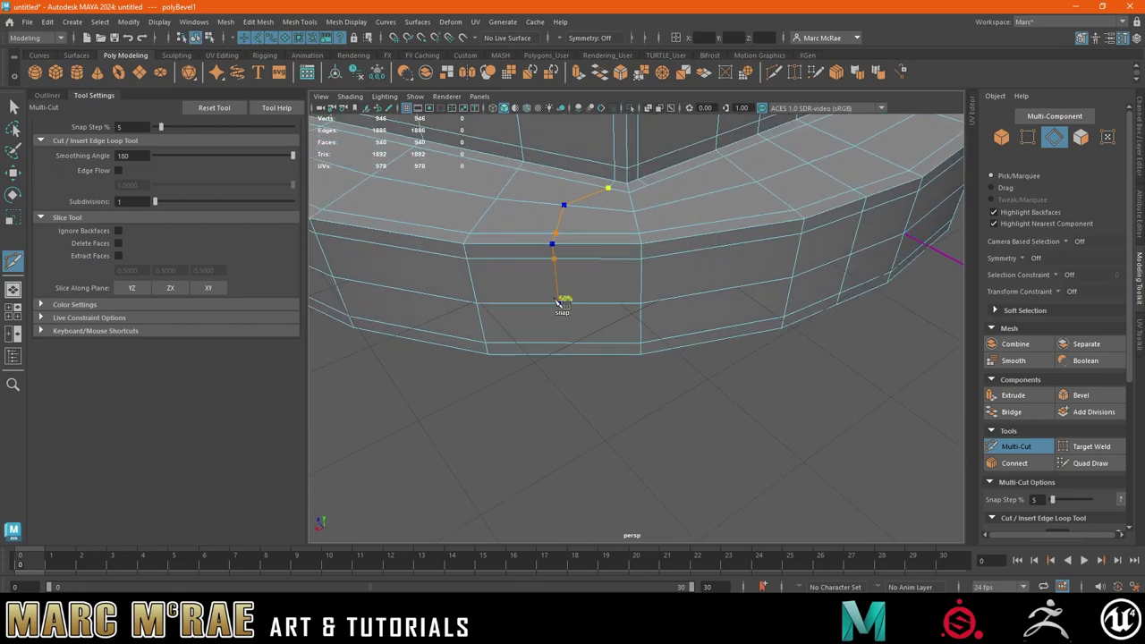
pyautogui.press('Return')
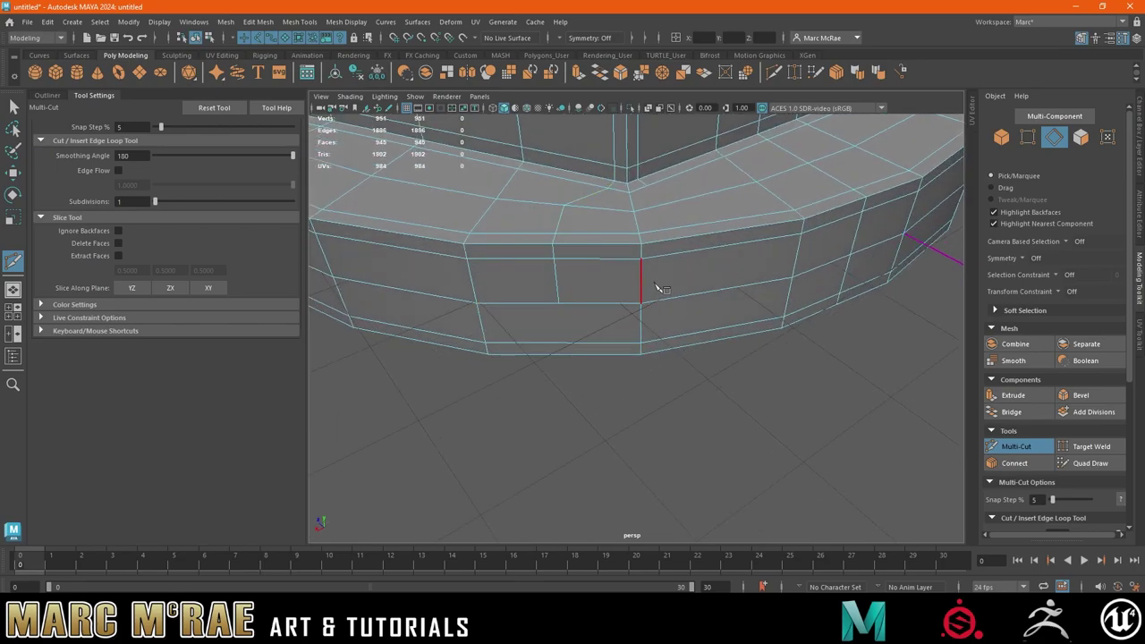
# - Cut a second edge path from the corner over the flange top and down its lower edges
pyautogui.keyDown('alt'); pyautogui.moveTo(656, 286); pyautogui.dragTo(659, 277); pyautogui.keyUp('alt')
pyautogui.click(625, 235)
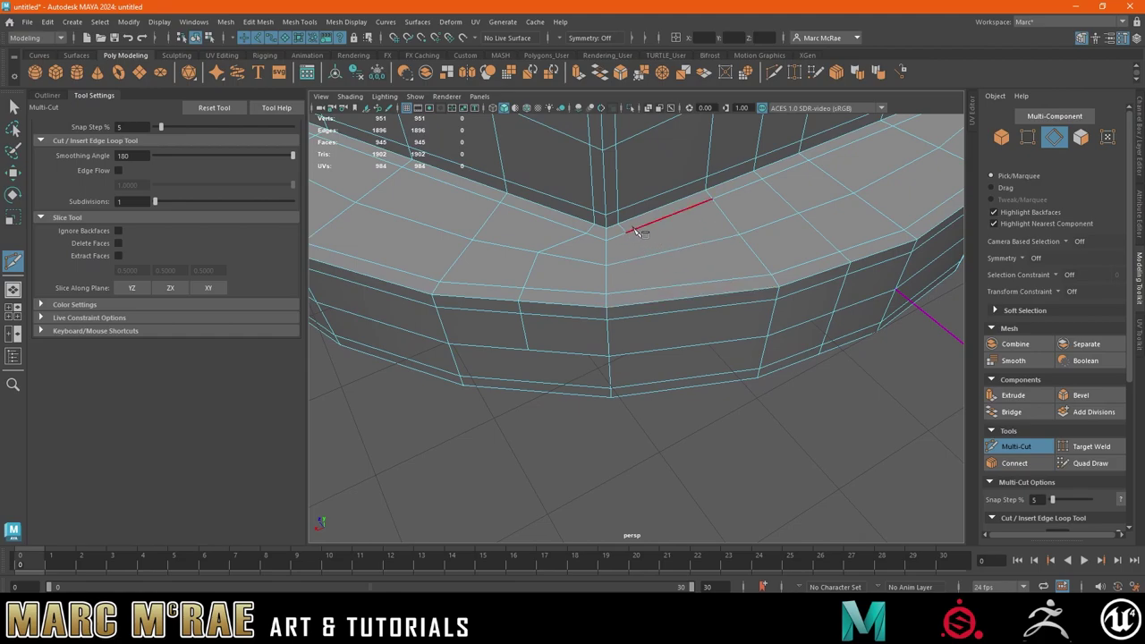
pyautogui.click(674, 250)
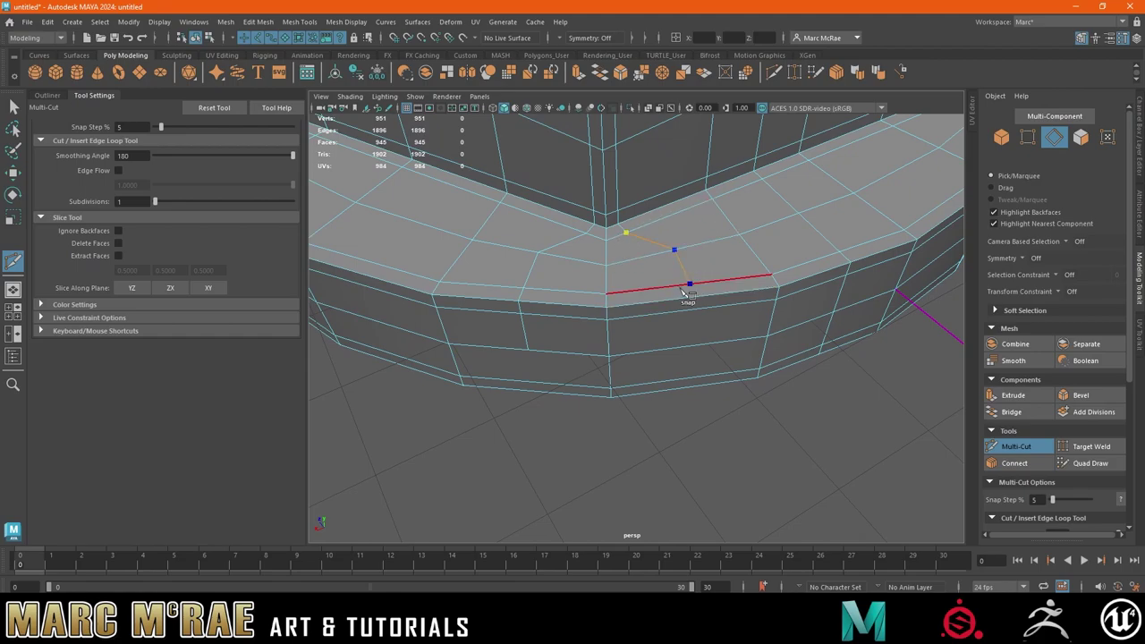
pyautogui.click(683, 290)
pyautogui.click(698, 311)
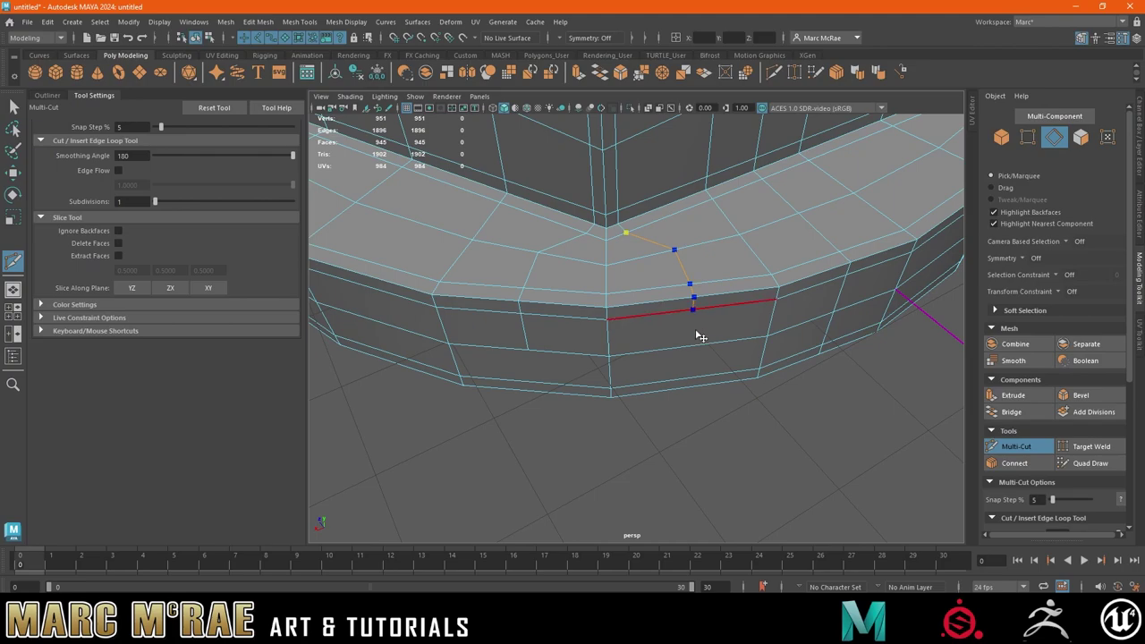
pyautogui.click(701, 336)
pyautogui.keyDown('alt'); pyautogui.moveTo(726, 322); pyautogui.dragTo(731, 334); pyautogui.keyUp('alt')
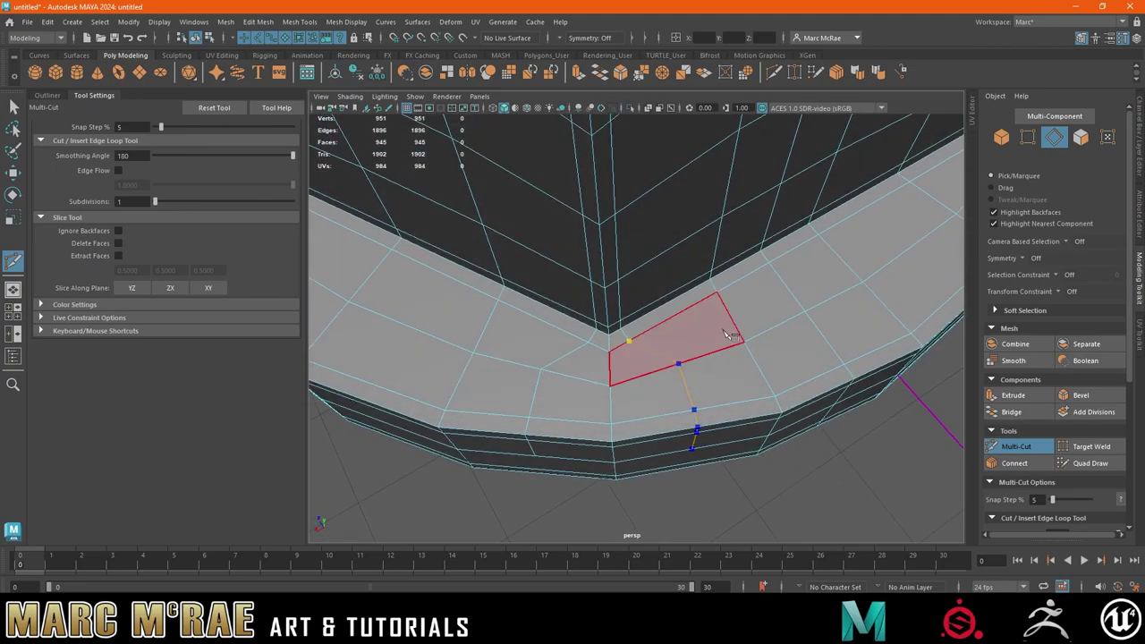
pyautogui.click(694, 436)
pyautogui.keyDown('alt'); pyautogui.moveTo(694, 434); pyautogui.dragTo(703, 297); pyautogui.keyUp('alt')
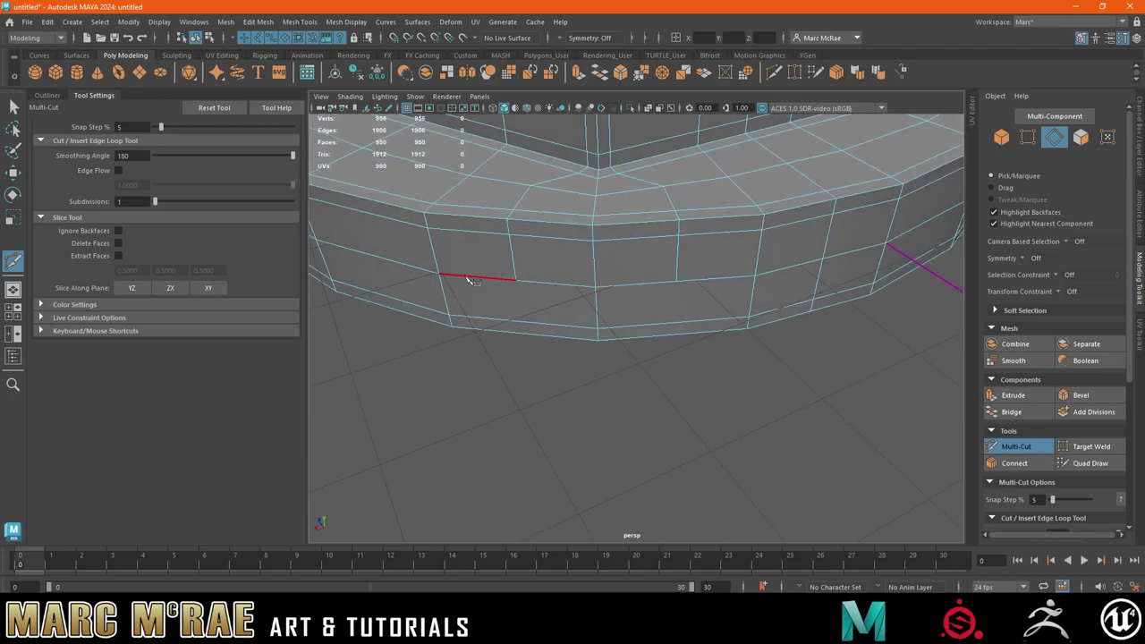
# - Cut a line running across the flange's side faces
pyautogui.click(515, 280)
pyautogui.click(512, 259)
pyautogui.click(594, 264)
pyautogui.click(677, 259)
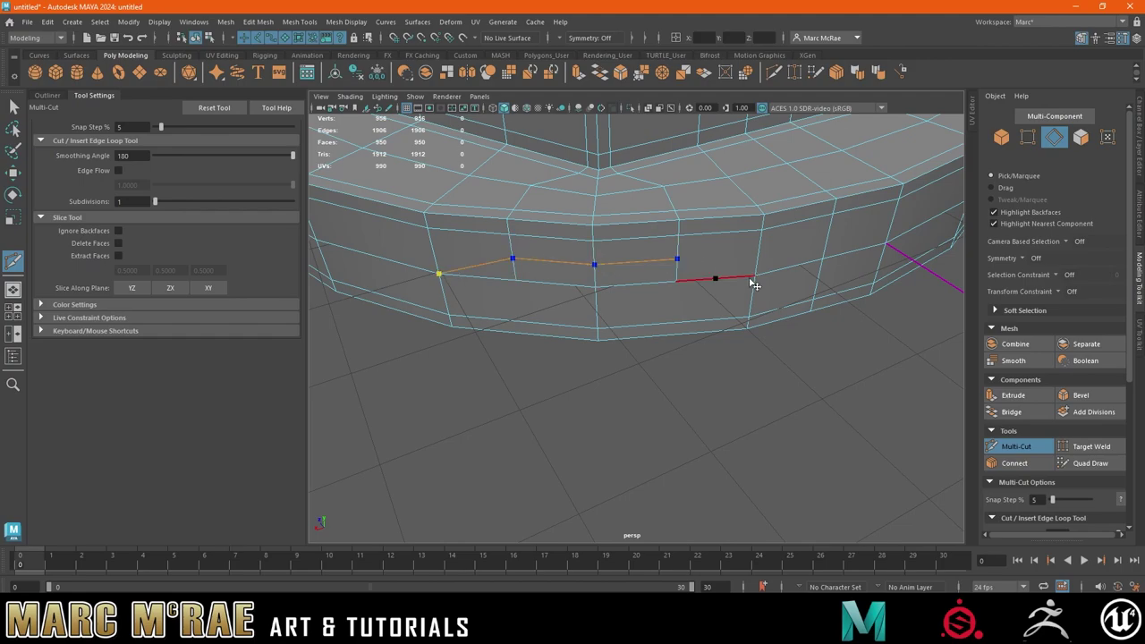
pyautogui.click(715, 278)
# - Delete the stray horizontal edges and return the mesh to object mode
pyautogui.press('q')
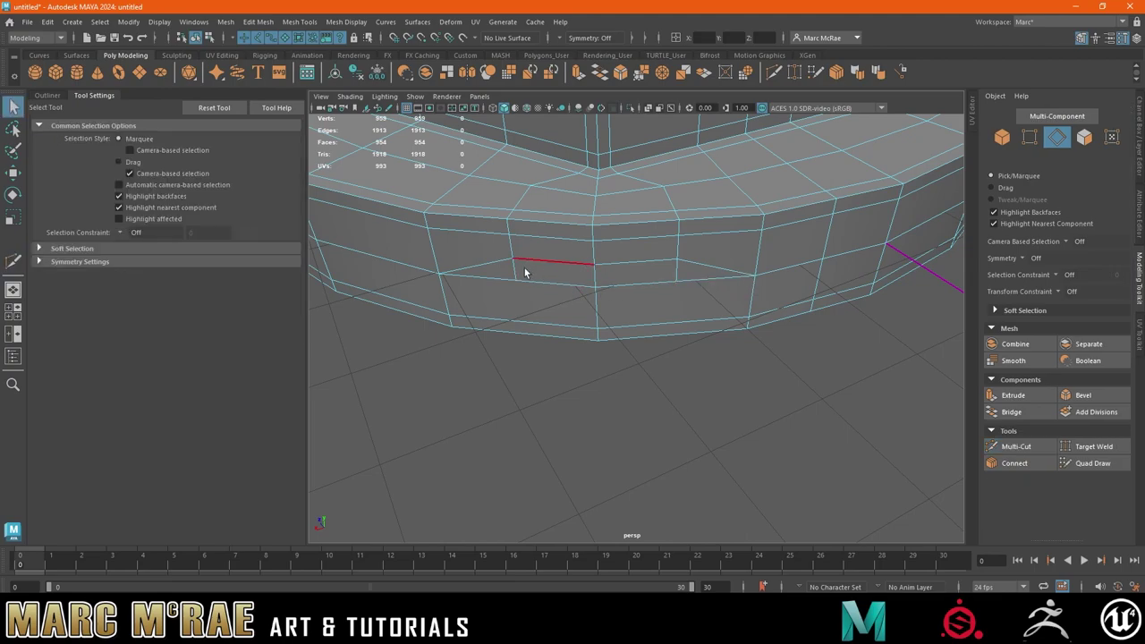
pyautogui.click(524, 268)
pyautogui.hotkey('ctrl', 'Delete')
pyautogui.moveTo(624, 249)
pyautogui.keyDown('alt'); pyautogui.mouseDown()
pyautogui.moveTo(700, 296)
pyautogui.moveTo(685, 266)
pyautogui.moveTo(708, 303)
pyautogui.moveTo(699, 294)
pyautogui.mouseUp(); pyautogui.keyUp('alt')
pyautogui.moveTo(699, 294); pyautogui.dragTo(720, 269, button='right')
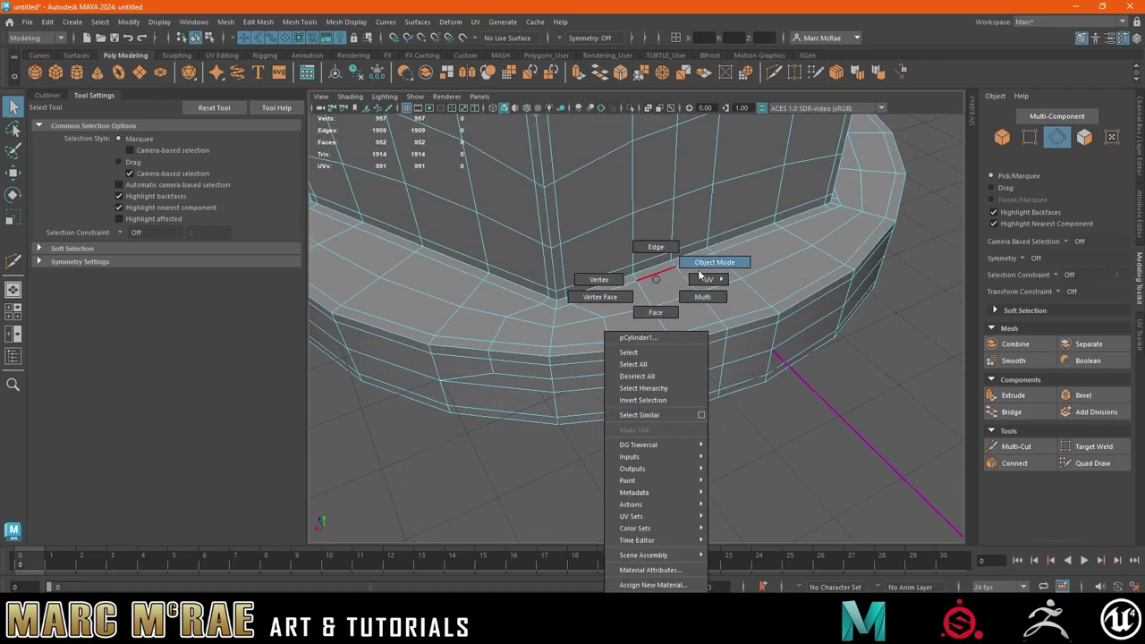
# - Preview the nut smoothed and select it
pyautogui.press('3')
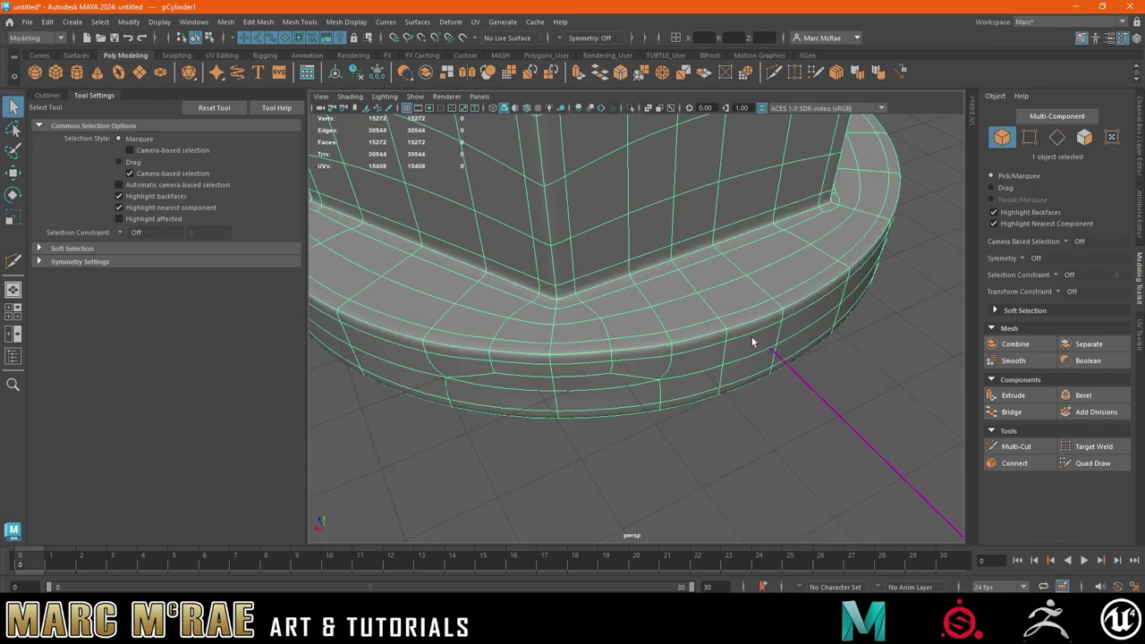
pyautogui.moveTo(751, 338)
pyautogui.keyDown('alt'); pyautogui.mouseDown()
pyautogui.moveTo(639, 322)
pyautogui.moveTo(652, 327)
pyautogui.moveTo(670, 316)
pyautogui.moveTo(656, 312)
pyautogui.moveTo(710, 283)
pyautogui.moveTo(692, 274)
pyautogui.moveTo(668, 283)
pyautogui.moveTo(691, 302)
pyautogui.mouseUp(); pyautogui.keyUp('alt')
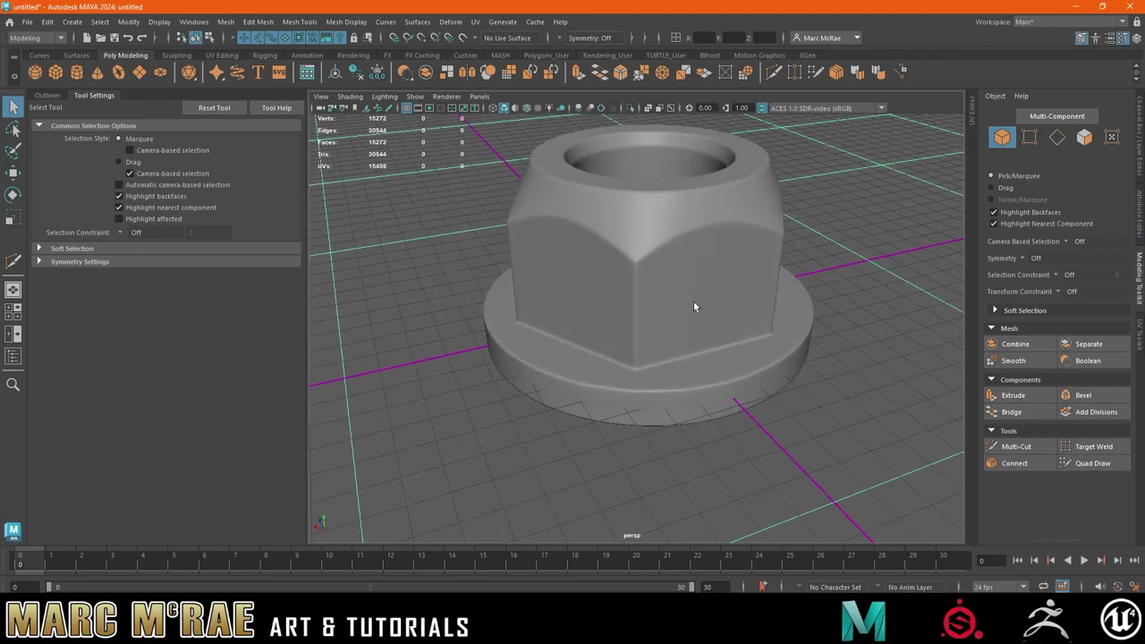
pyautogui.click(651, 364)
pyautogui.scroll(3, 661, 397)
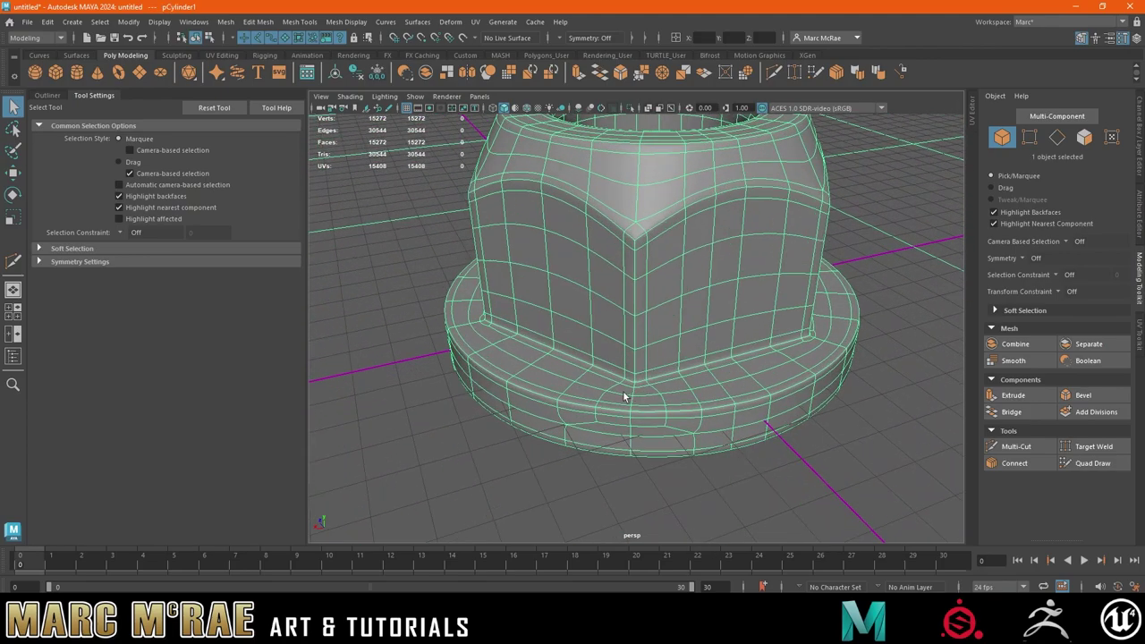
pyautogui.scroll(1, 622, 385)
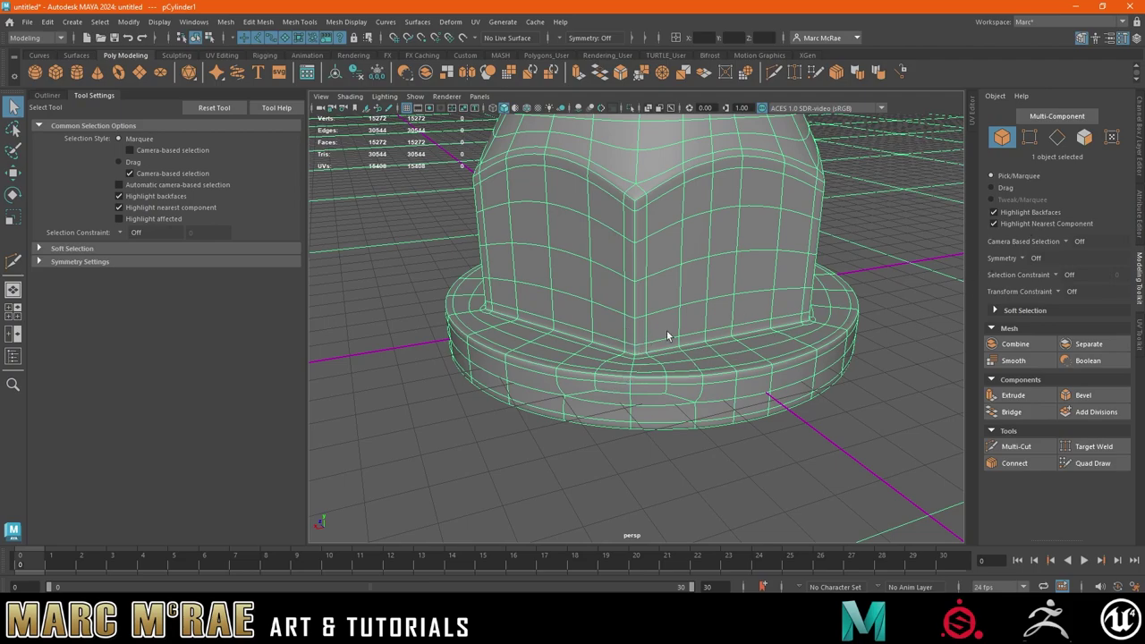
# - Show the unsmoothed low-poly cage and reselect the nut from underneath
pyautogui.press('1')
pyautogui.click(915, 293)
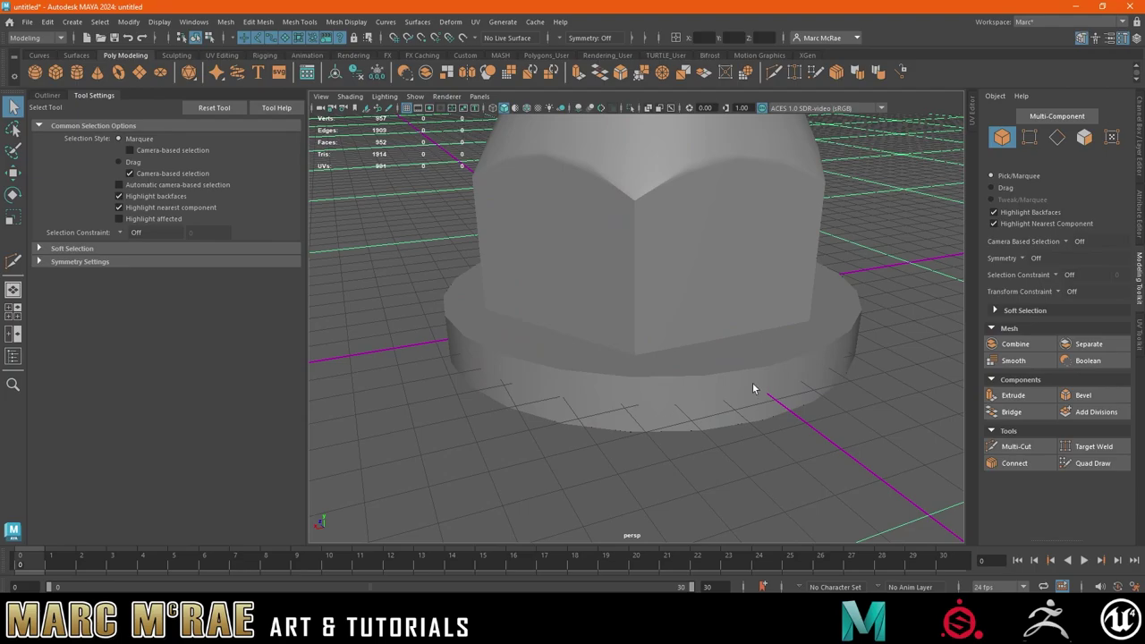
pyautogui.keyDown('alt'); pyautogui.moveTo(753, 382); pyautogui.dragTo(667, 231); pyautogui.keyUp('alt')
pyautogui.click(667, 231)
pyautogui.moveTo(651, 175)
pyautogui.keyDown('alt'); pyautogui.mouseDown()
pyautogui.moveTo(659, 296)
pyautogui.moveTo(644, 298)
pyautogui.mouseUp(); pyautogui.keyUp('alt')
# - In edge mode, delete two partial edge loops from the flange rim
pyautogui.click(642, 297)
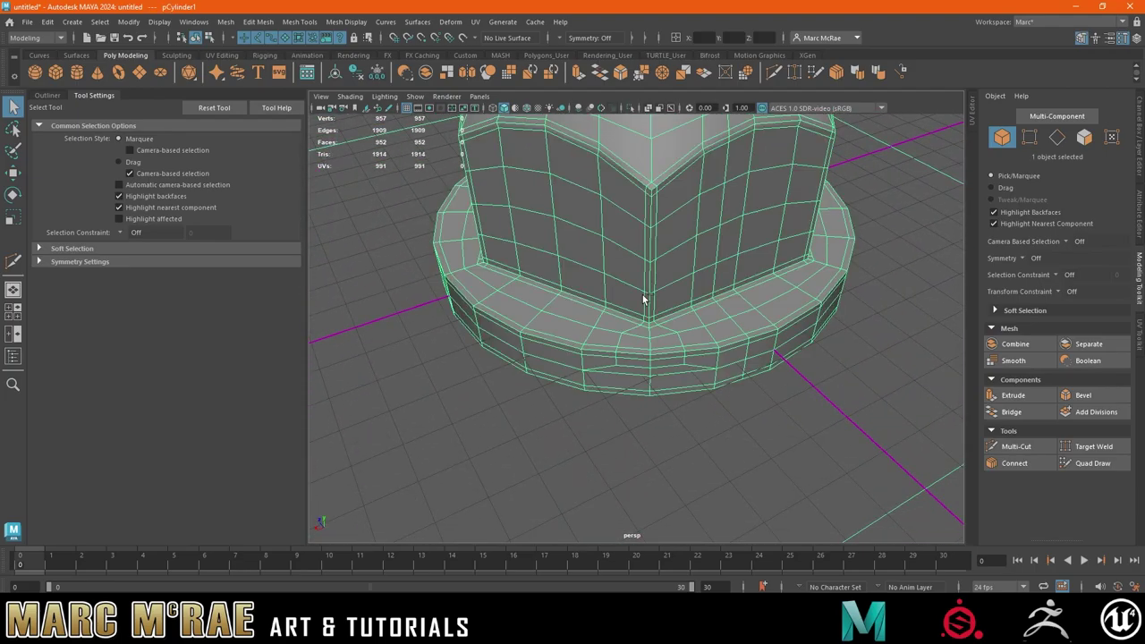
pyautogui.press('F10')
pyautogui.click(636, 369)
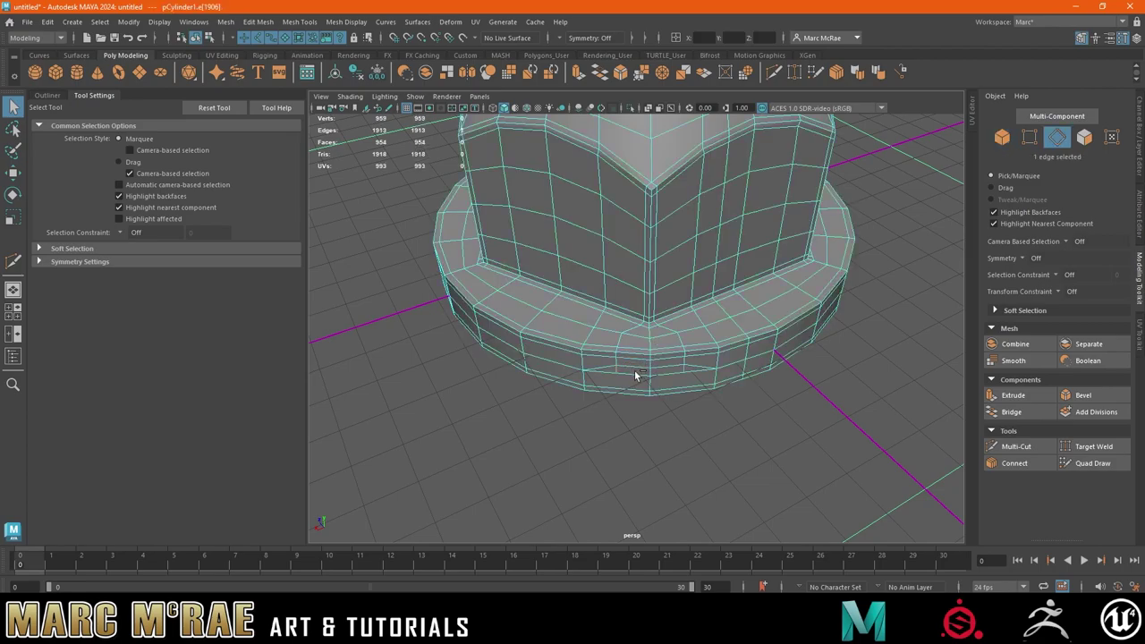
pyautogui.doubleClick(635, 374)
pyautogui.press('Delete')
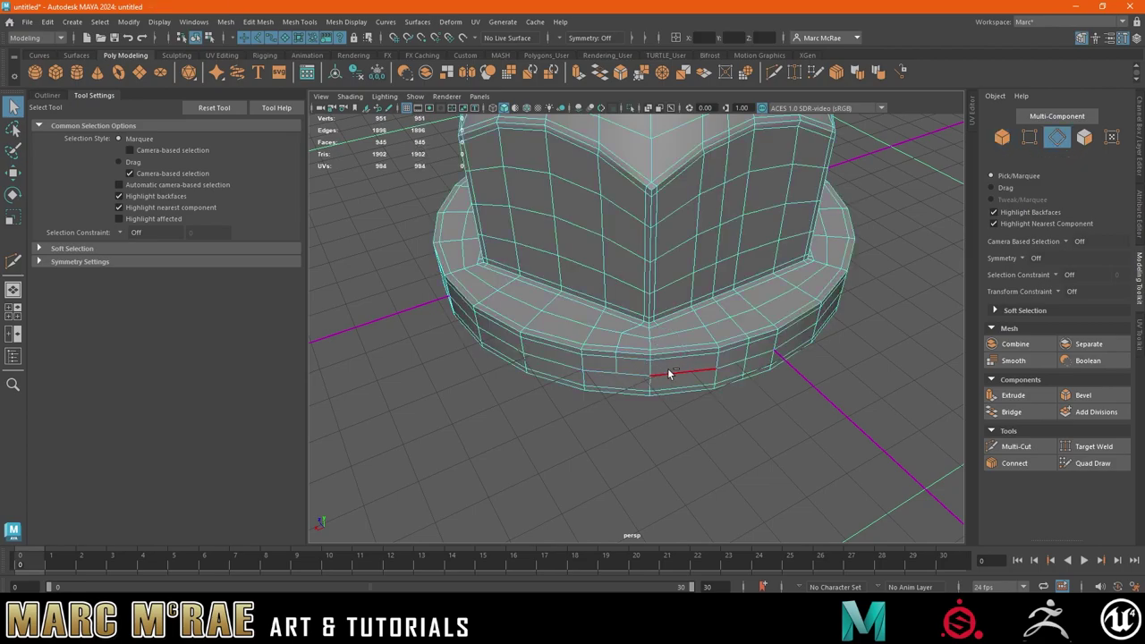
pyautogui.doubleClick(667, 368)
pyautogui.press('Delete')
pyautogui.scroll(3, 668, 350)
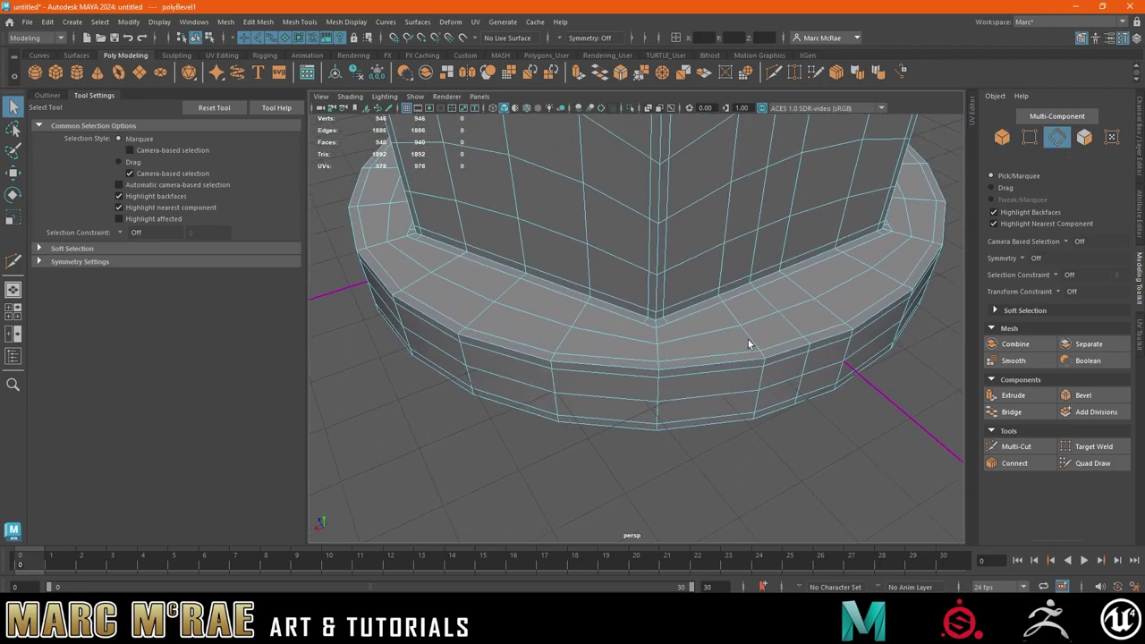
# - Multi-Cut a new edge down the rim face and onto the ring's top face
pyautogui.keyDown('shift'); pyautogui.moveTo(689, 277); pyautogui.dragTo(689, 277, button='right'); pyautogui.keyUp('shift')
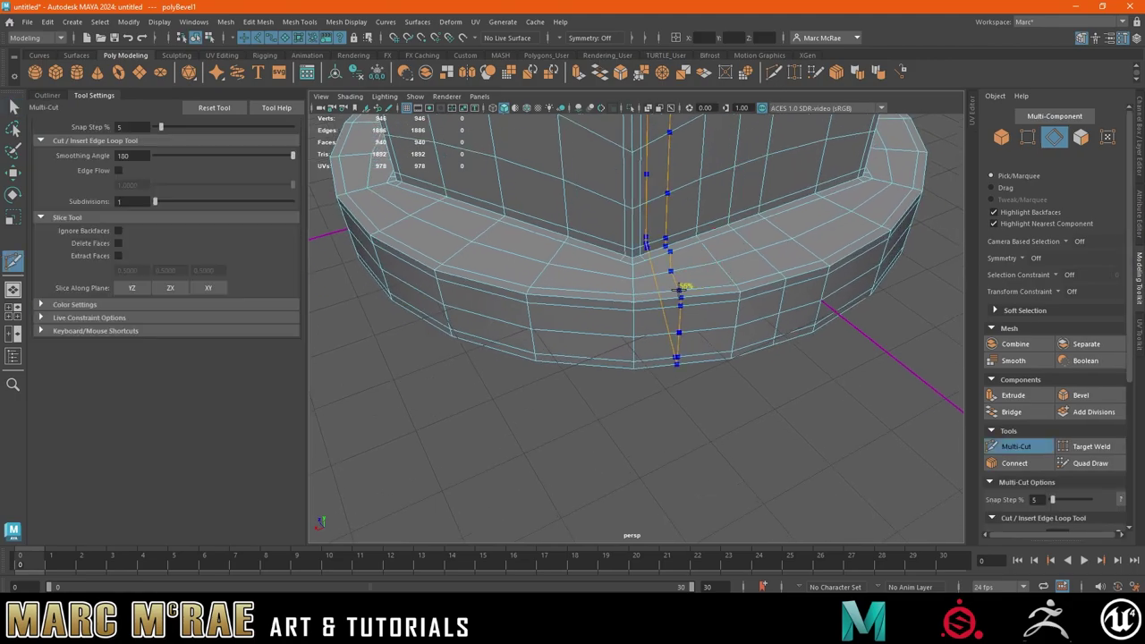
pyautogui.click(644, 260)
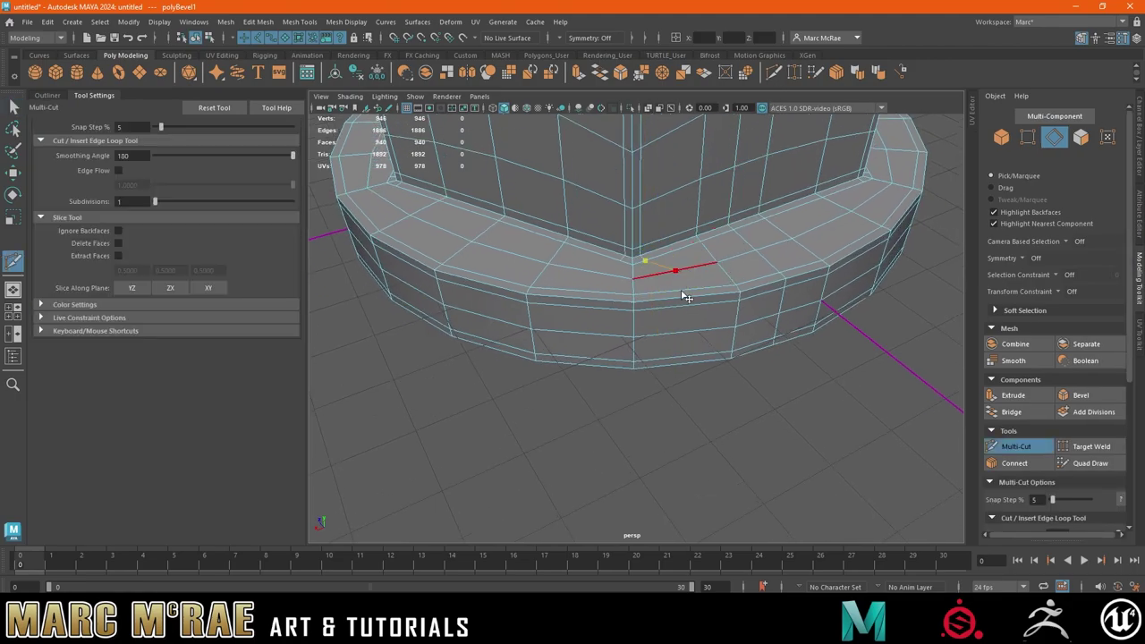
pyautogui.click(675, 269)
pyautogui.click(687, 296)
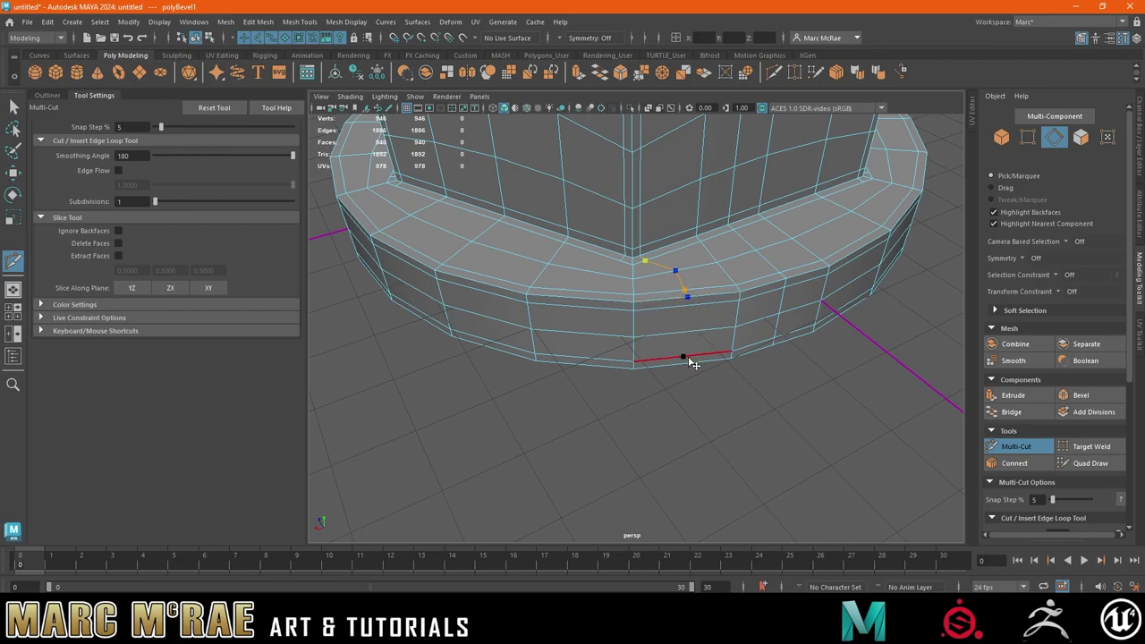
pyautogui.keyDown('alt'); pyautogui.moveTo(685, 330); pyautogui.dragTo(706, 223); pyautogui.keyUp('alt')
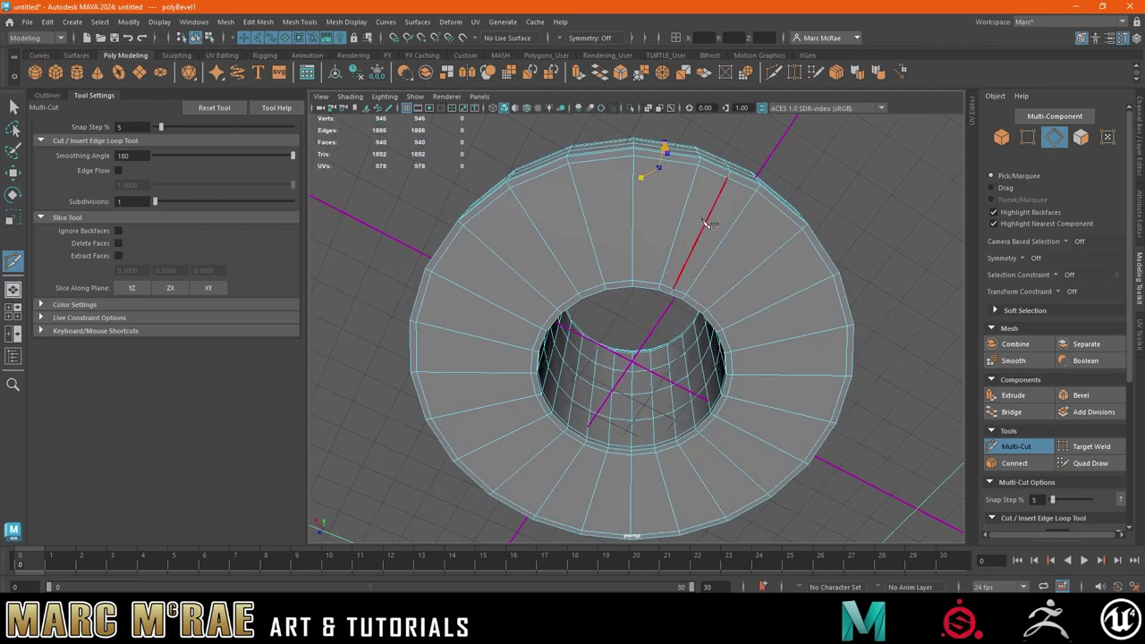
pyautogui.scroll(1, 693, 210)
pyautogui.scroll(2, 666, 251)
pyautogui.scroll(1, 648, 275)
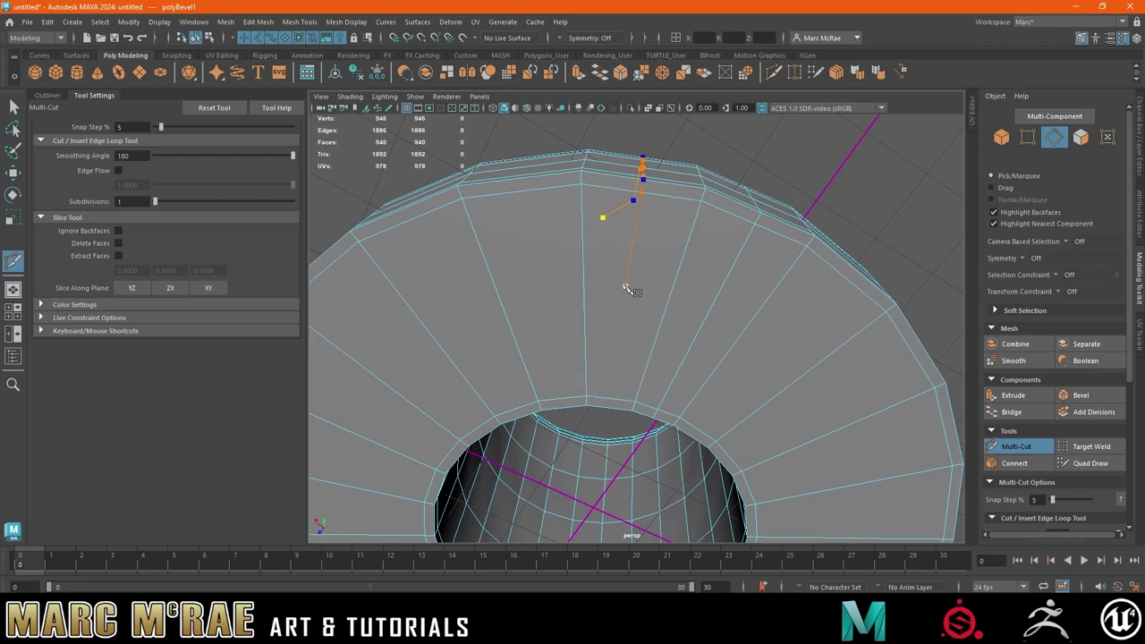
pyautogui.click(625, 294)
# - Insert three edge loops around the ring
pyautogui.moveTo(808, 186)
pyautogui.keyDown('alt'); pyautogui.mouseDown()
pyautogui.moveTo(837, 197)
pyautogui.moveTo(749, 435)
pyautogui.moveTo(667, 350)
pyautogui.moveTo(667, 377)
pyautogui.moveTo(634, 426)
pyautogui.mouseUp(); pyautogui.keyUp('alt')
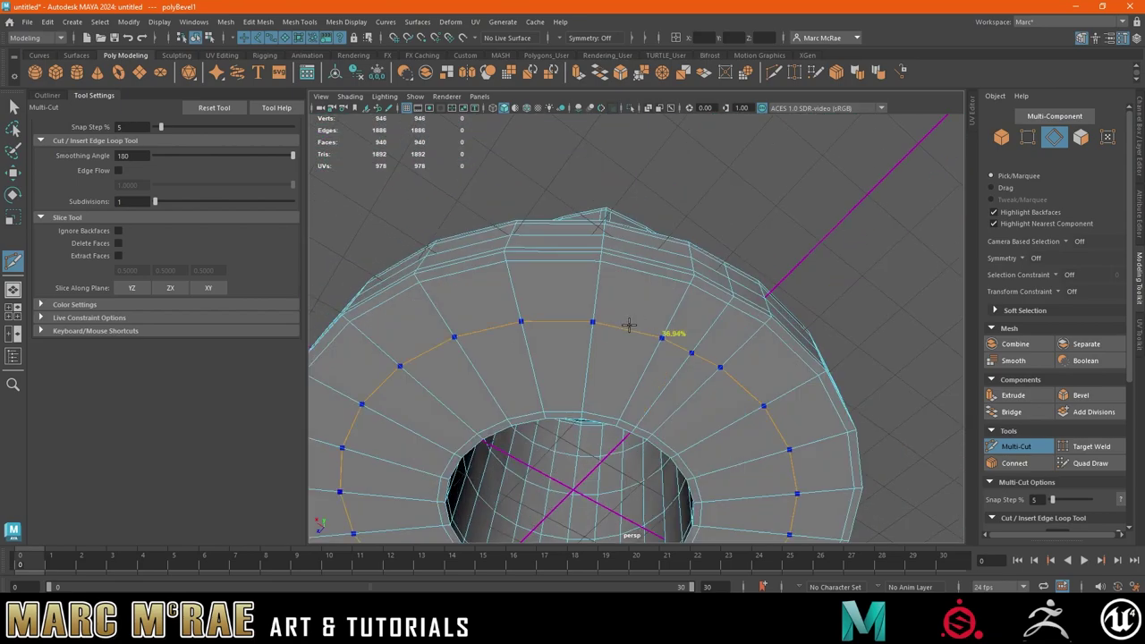
pyautogui.keyDown('ctrl'); pyautogui.click(670, 333); pyautogui.keyUp('ctrl')
pyautogui.keyDown('ctrl'); pyautogui.click(615, 295); pyautogui.keyUp('ctrl')
pyautogui.keyDown('ctrl'); pyautogui.click(595, 365); pyautogui.keyUp('ctrl')
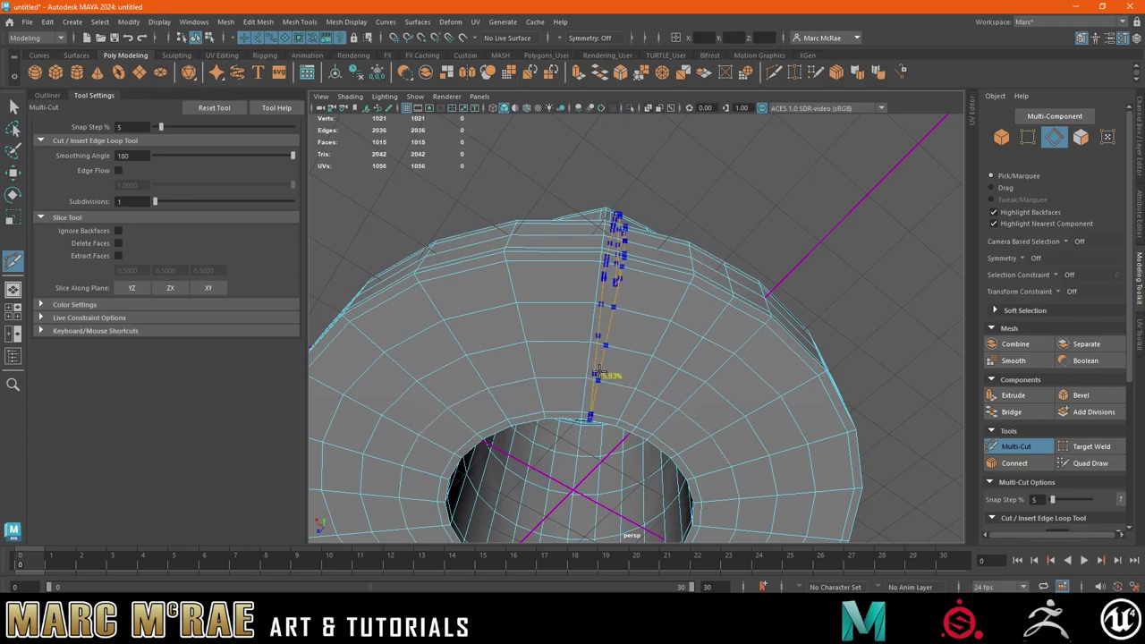
pyautogui.moveTo(606, 384)
pyautogui.keyDown('alt'); pyautogui.mouseDown()
pyautogui.moveTo(652, 312)
pyautogui.moveTo(634, 354)
pyautogui.moveTo(639, 486)
pyautogui.moveTo(635, 377)
pyautogui.mouseUp(); pyautogui.keyUp('alt')
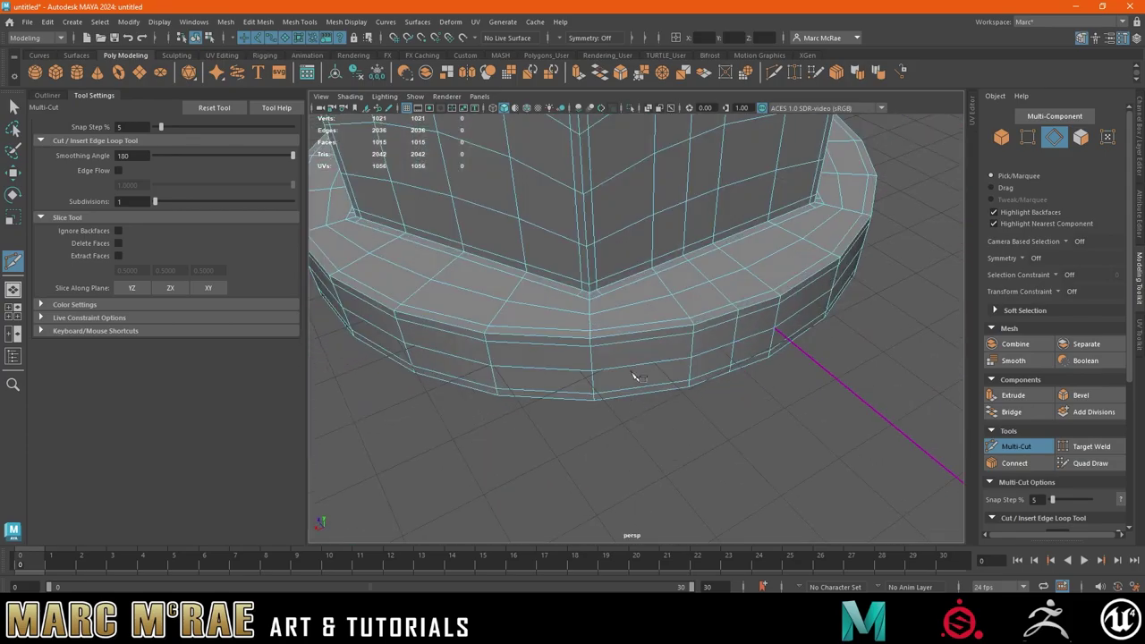
# - Multi-Cut a path from a rim vertex over the outer edge and across the flange top faces
pyautogui.click(601, 295)
pyautogui.keyDown('alt'); pyautogui.moveTo(640, 335); pyautogui.dragTo(630, 308); pyautogui.keyUp('alt')
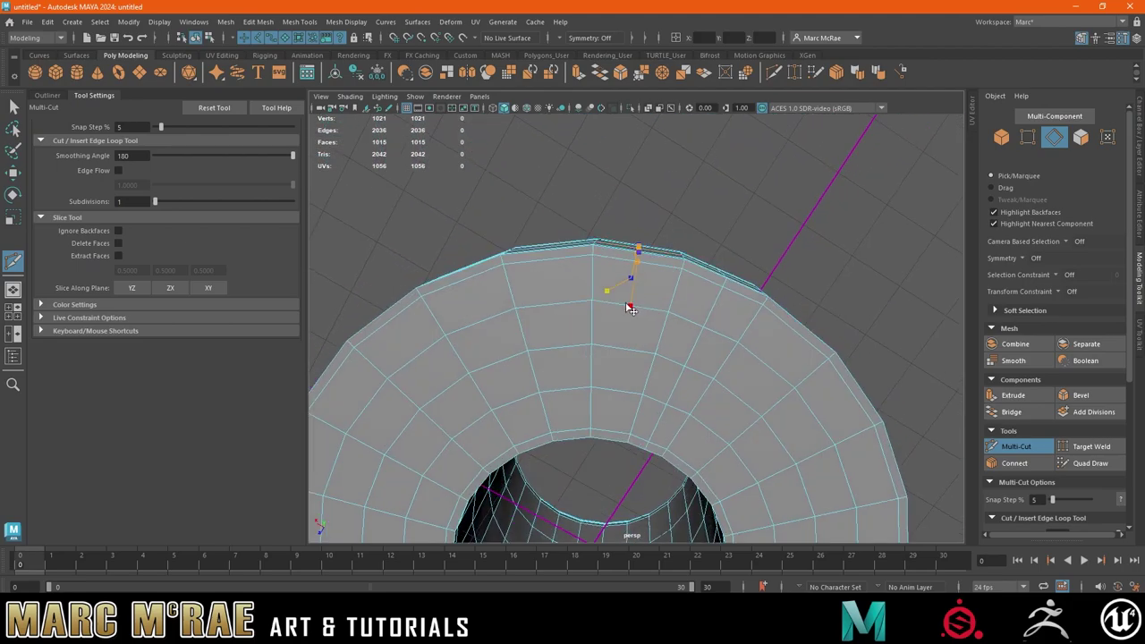
pyautogui.click(630, 309)
pyautogui.click(549, 254)
pyautogui.moveTo(549, 254)
pyautogui.keyDown('alt'); pyautogui.mouseDown()
pyautogui.moveTo(593, 347)
pyautogui.moveTo(569, 324)
pyautogui.mouseUp(); pyautogui.keyUp('alt')
pyautogui.click(558, 314)
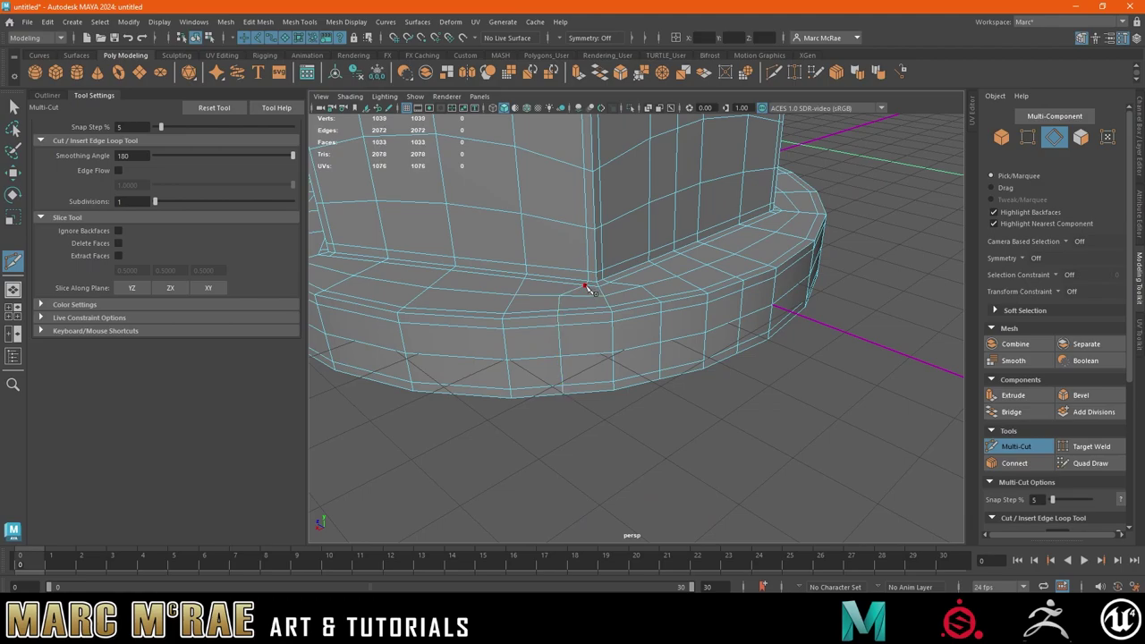
pyautogui.moveTo(588, 291)
pyautogui.keyDown('alt'); pyautogui.mouseDown()
pyautogui.moveTo(567, 170)
pyautogui.moveTo(568, 249)
pyautogui.mouseUp(); pyautogui.keyUp('alt')
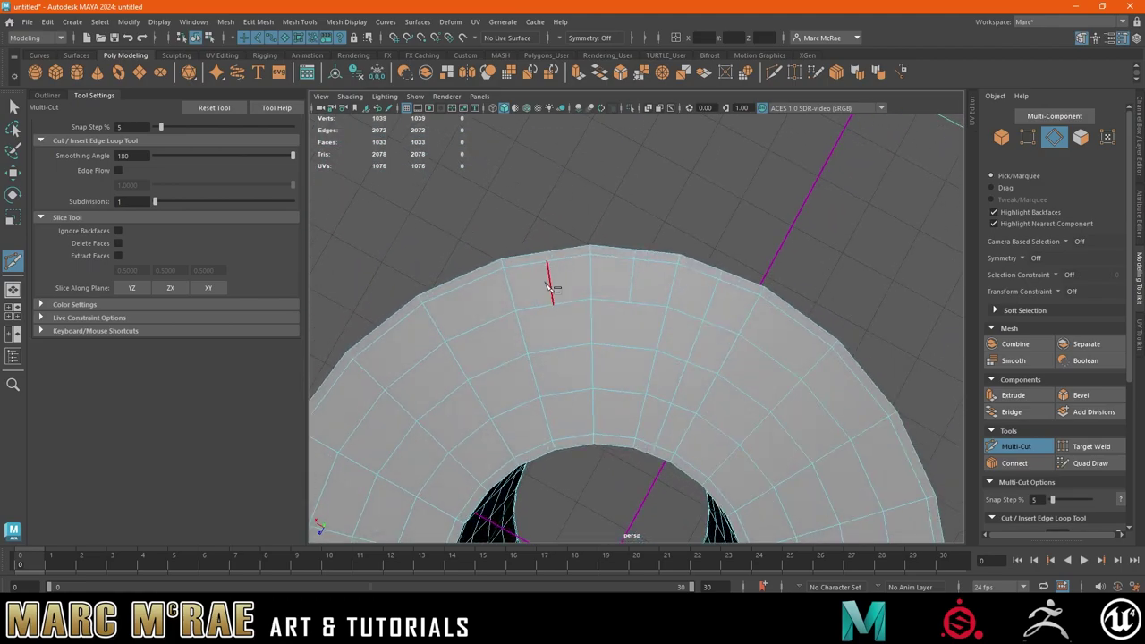
pyautogui.click(550, 283)
pyautogui.click(631, 280)
# - Delete two stray edges on the flange's top face
pyautogui.press('q')
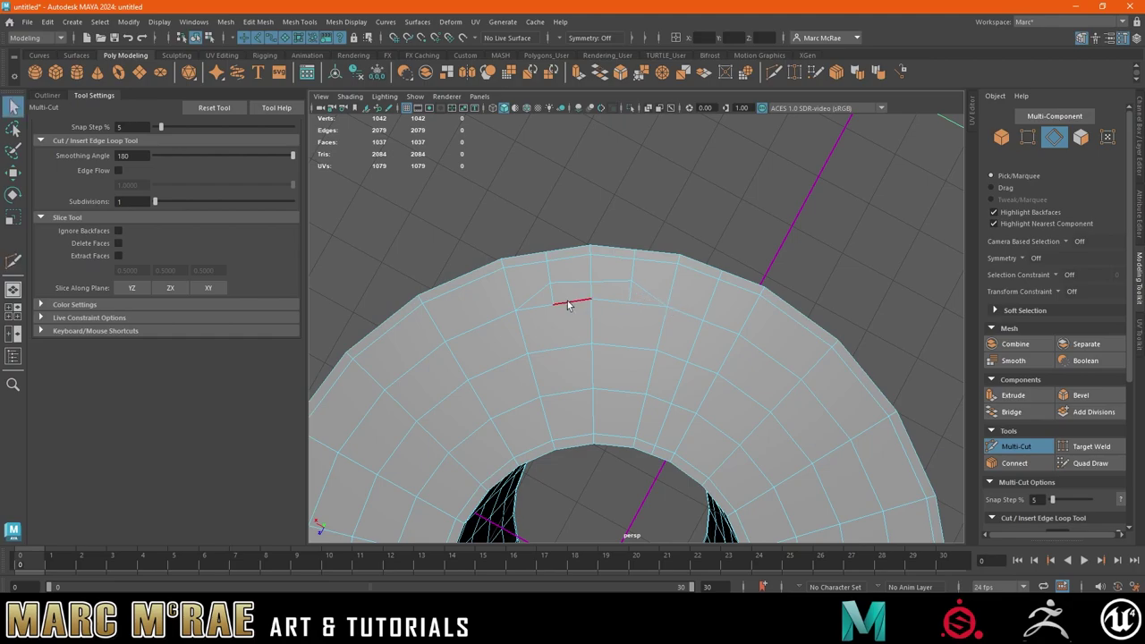
pyautogui.click(632, 292)
pyautogui.keyDown('shift'); pyautogui.click(620, 292); pyautogui.keyUp('shift')
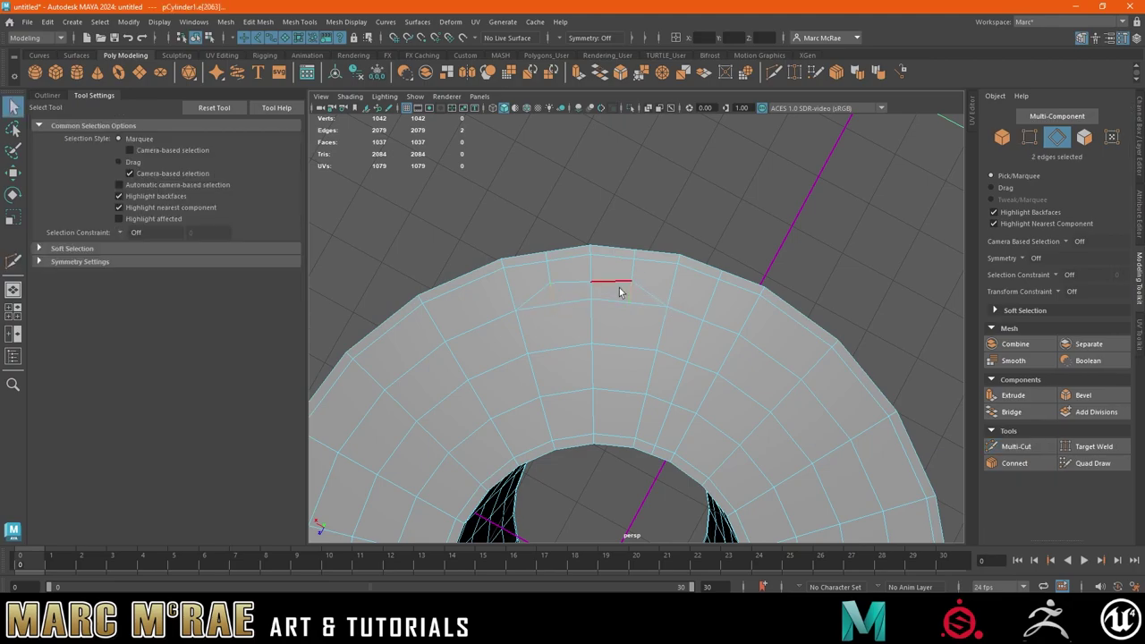
pyautogui.click(620, 291)
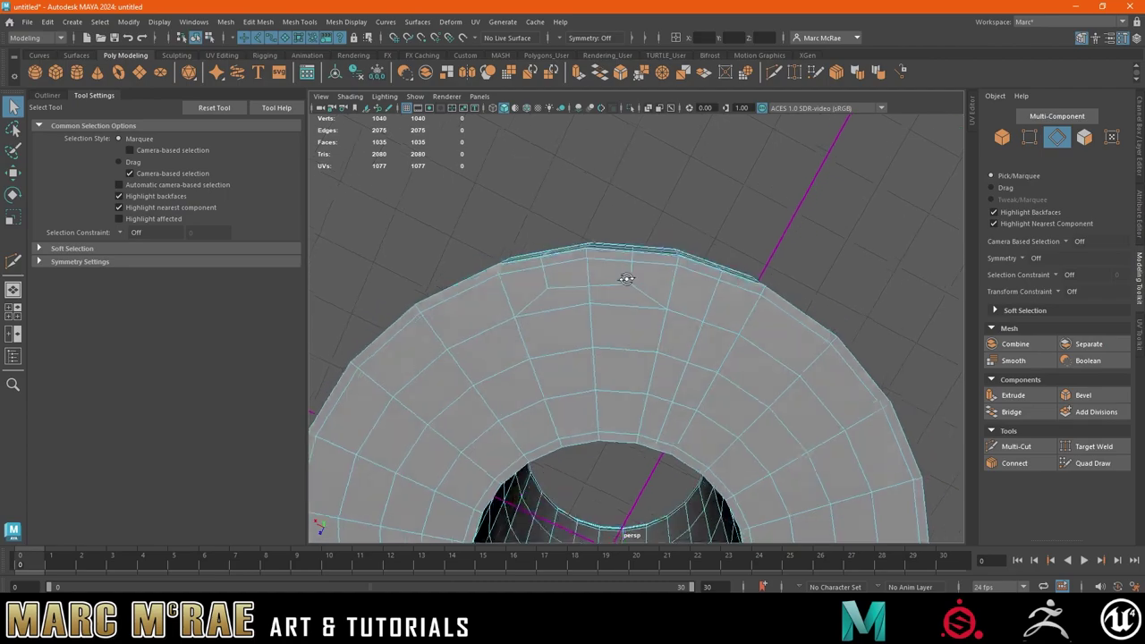
pyautogui.keyDown('alt'); pyautogui.moveTo(612, 289); pyautogui.dragTo(628, 274); pyautogui.keyUp('alt')
# - Return to object mode, frame and select the nut, and bring up Assign Favorite Material
pyautogui.press('F8')
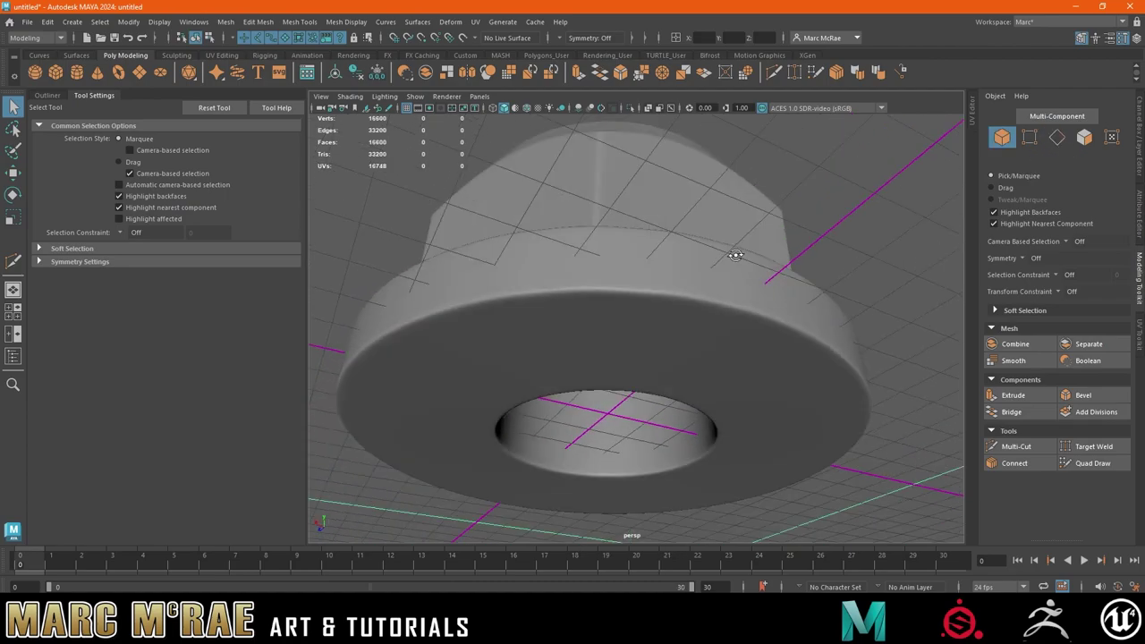
pyautogui.scroll(5, 757, 306)
pyautogui.keyDown('alt'); pyautogui.moveTo(757, 307); pyautogui.dragTo(806, 306); pyautogui.keyUp('alt')
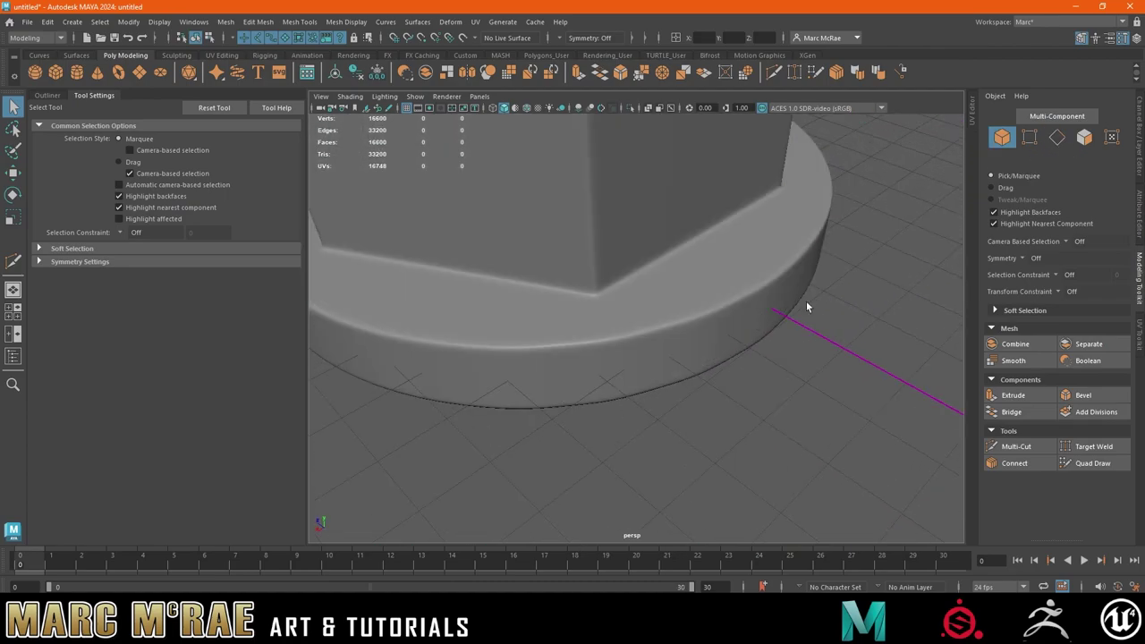
pyautogui.scroll(-4, 677, 314)
pyautogui.moveTo(677, 314)
pyautogui.keyDown('alt'); pyautogui.mouseDown()
pyautogui.moveTo(680, 297)
pyautogui.moveTo(683, 340)
pyautogui.moveTo(716, 299)
pyautogui.mouseUp(); pyautogui.keyUp('alt')
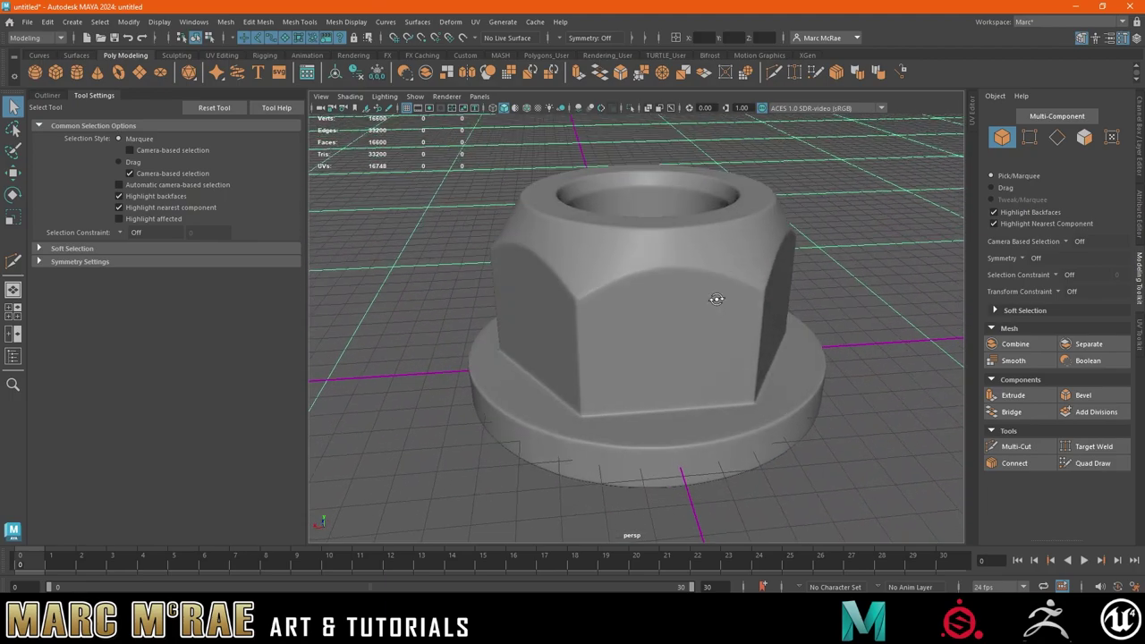
pyautogui.click(704, 289)
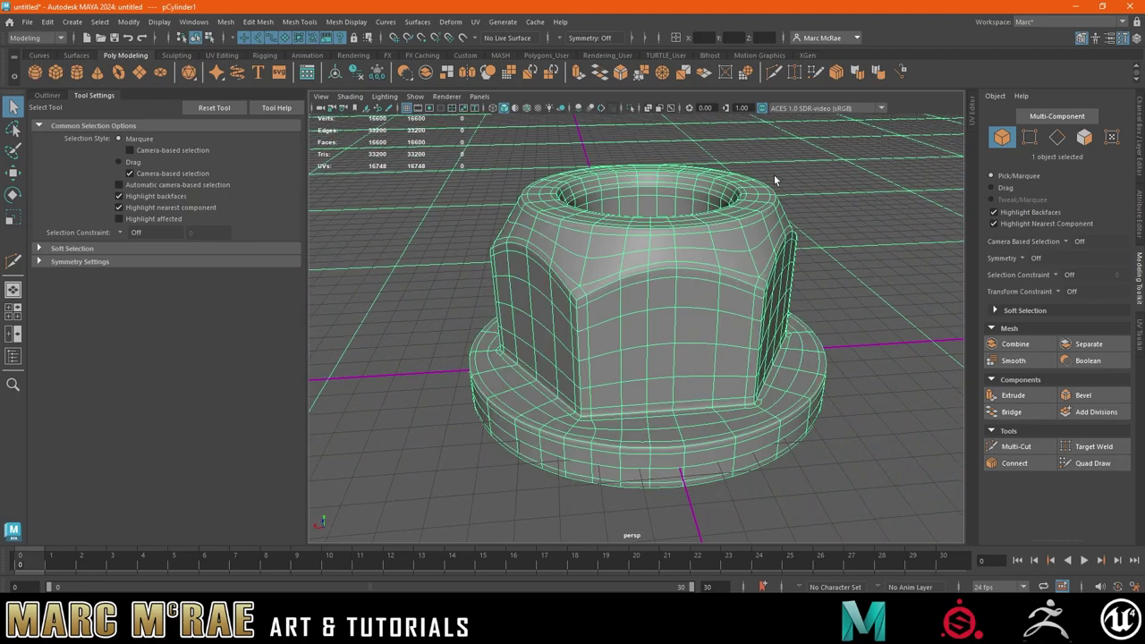
pyautogui.moveTo(703, 235); pyautogui.dragTo(787, 524, button='right')
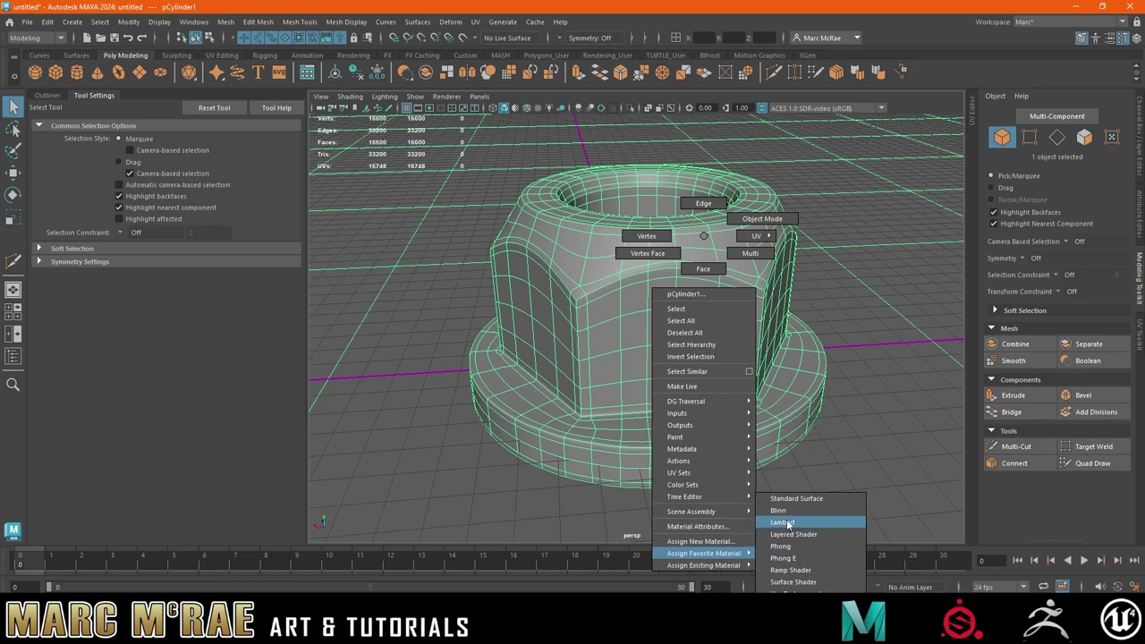
# - Assign a Blinn material (blinn1) to the nut and darken its colour to dark grey
pyautogui.click(778, 509)
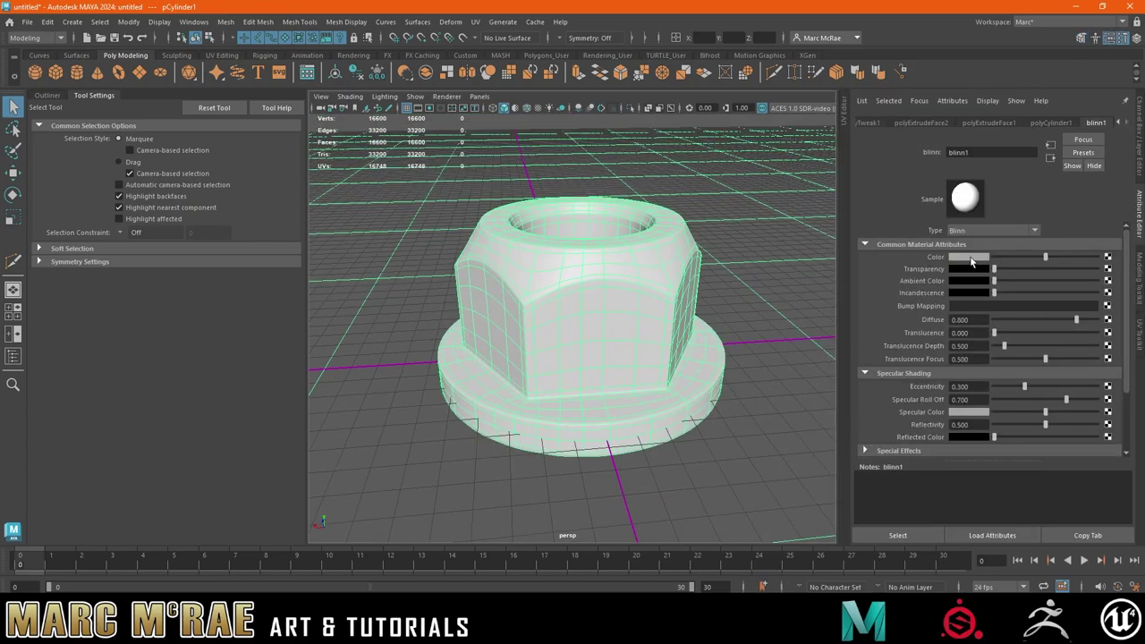
pyautogui.moveTo(1010, 257); pyautogui.dragTo(1004, 258)
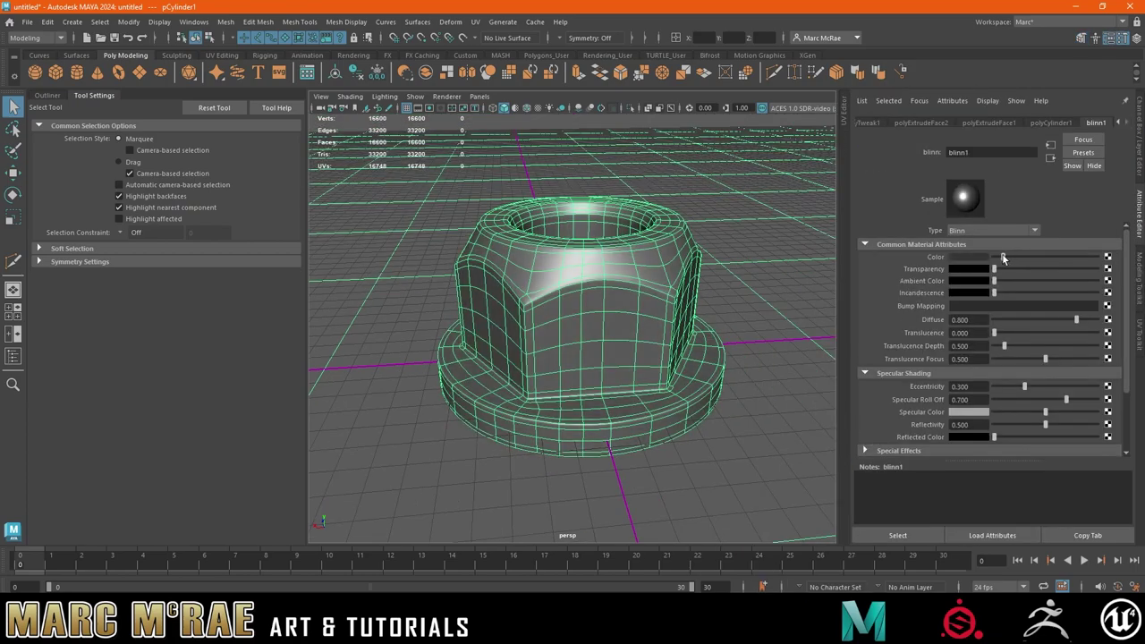
pyautogui.click(769, 258)
pyautogui.moveTo(682, 258); pyautogui.dragTo(782, 255, button='right')
pyautogui.moveTo(783, 255)
pyautogui.keyDown('alt'); pyautogui.mouseDown()
pyautogui.moveTo(664, 310)
pyautogui.moveTo(628, 279)
pyautogui.moveTo(536, 301)
pyautogui.moveTo(606, 298)
pyautogui.moveTo(682, 255)
pyautogui.moveTo(608, 305)
pyautogui.moveTo(676, 331)
pyautogui.moveTo(651, 332)
pyautogui.mouseUp(); pyautogui.keyUp('alt')
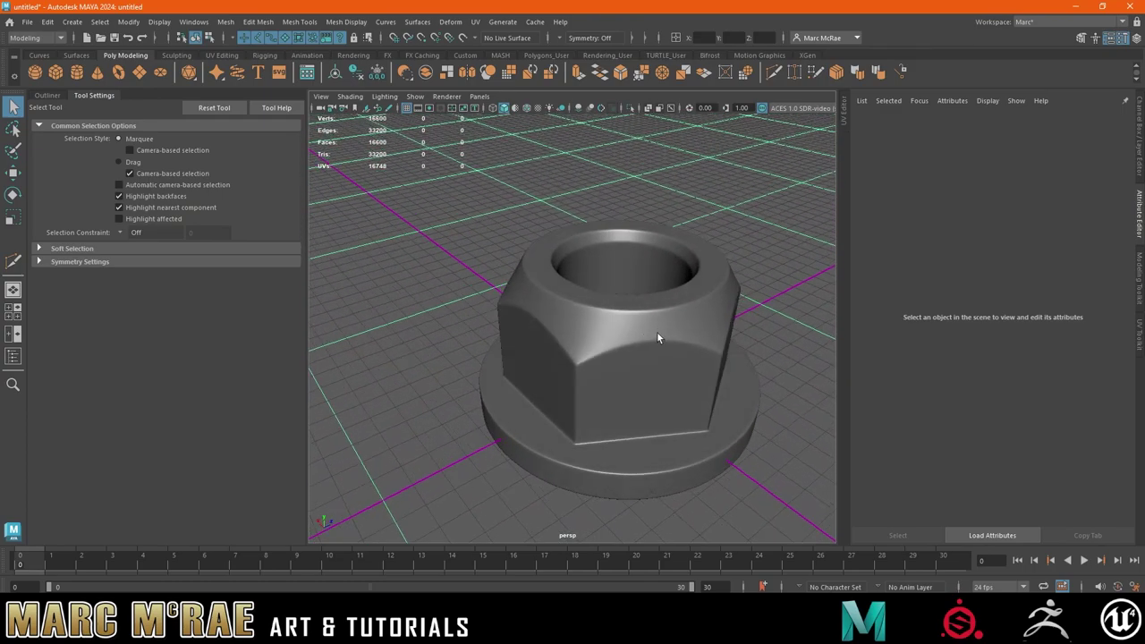
pyautogui.moveTo(602, 235)
pyautogui.keyDown('alt'); pyautogui.mouseDown()
pyautogui.moveTo(645, 328)
pyautogui.moveTo(573, 241)
pyautogui.moveTo(617, 256)
pyautogui.moveTo(552, 264)
pyautogui.mouseUp(); pyautogui.keyUp('alt')
pyautogui.moveTo(610, 217)
pyautogui.keyDown('alt'); pyautogui.mouseDown()
pyautogui.moveTo(644, 269)
pyautogui.moveTo(639, 327)
pyautogui.moveTo(670, 268)
pyautogui.moveTo(626, 238)
pyautogui.moveTo(610, 251)
pyautogui.moveTo(567, 220)
pyautogui.moveTo(619, 326)
pyautogui.moveTo(603, 384)
pyautogui.moveTo(596, 340)
pyautogui.moveTo(599, 349)
pyautogui.mouseUp(); pyautogui.keyUp('alt')
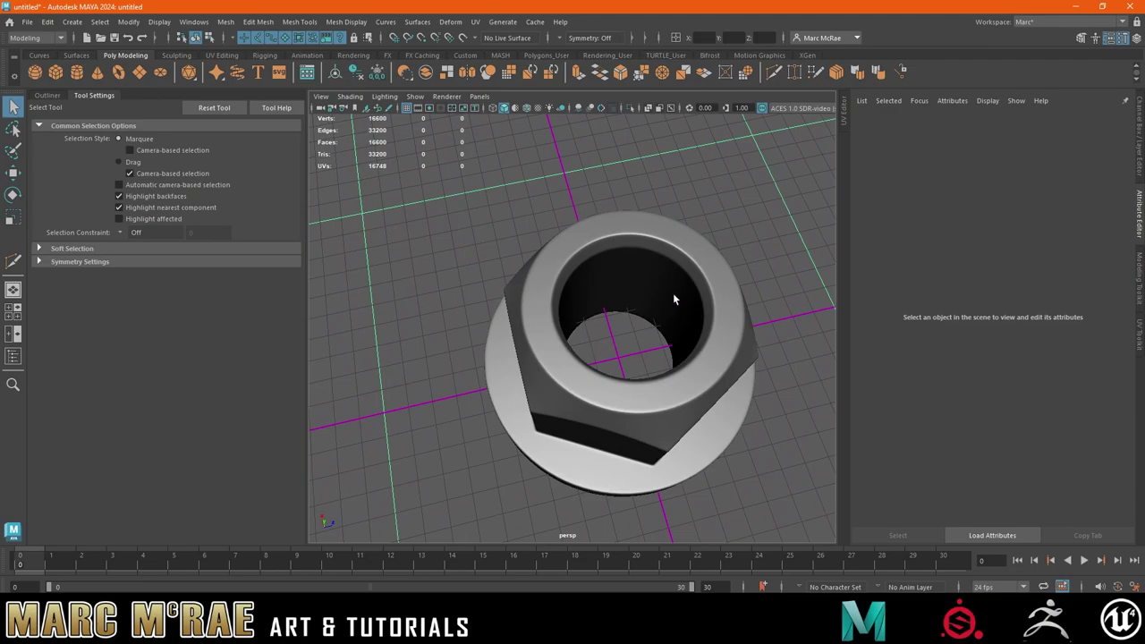
pyautogui.keyDown('alt'); pyautogui.moveTo(672, 292); pyautogui.dragTo(659, 268); pyautogui.keyUp('alt')
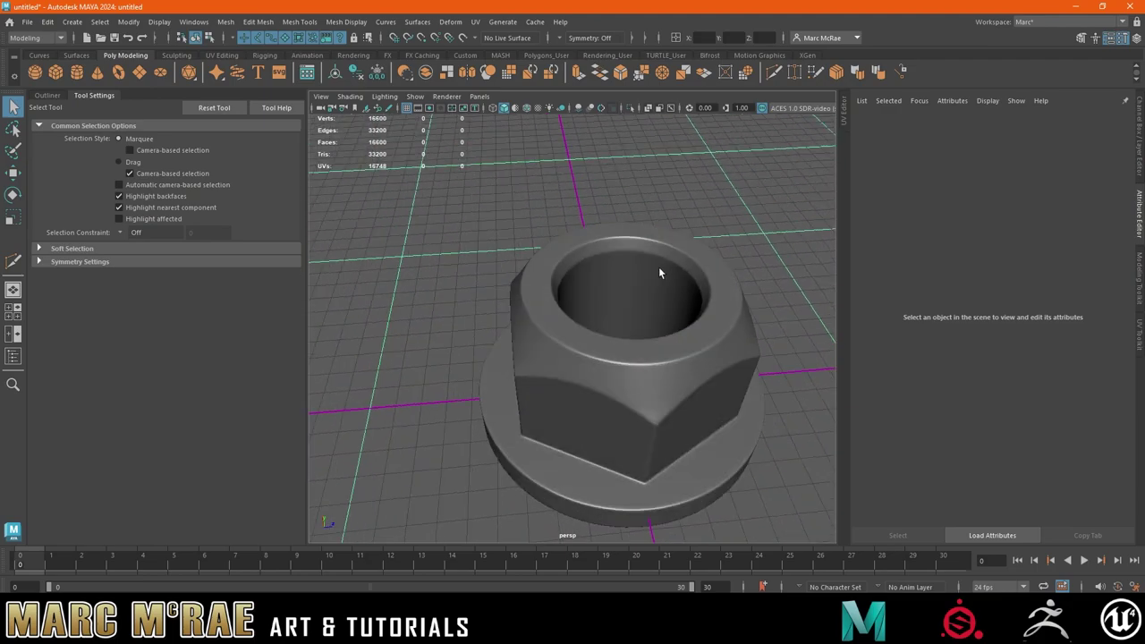